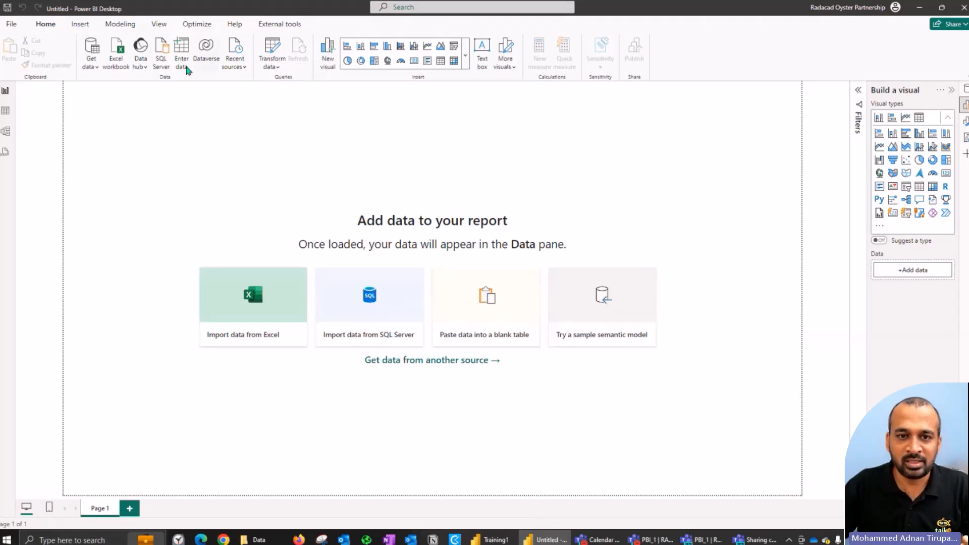
# Step: Check the installed Power BI Desktop version and release month in the product information, and close it
pyautogui.click(235, 26)
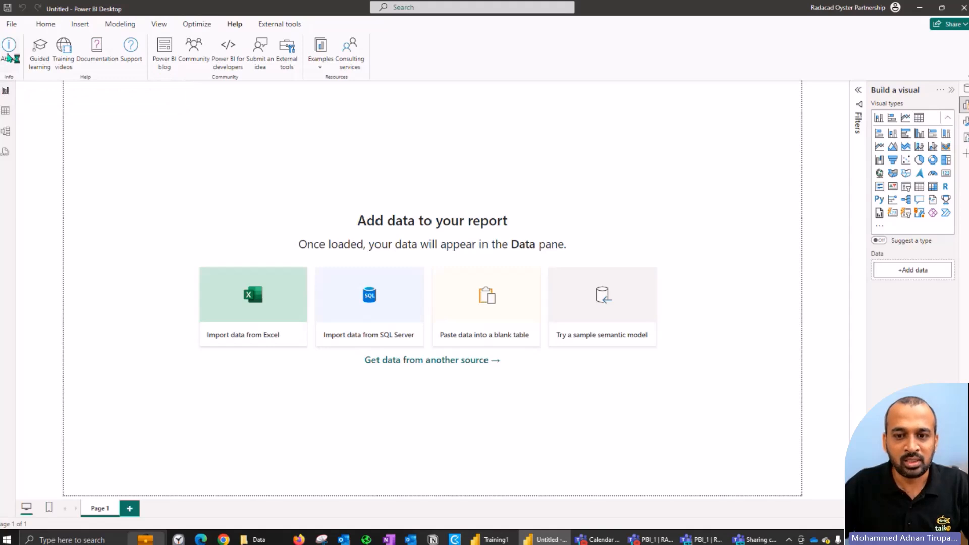
pyautogui.moveTo(403, 231); pyautogui.dragTo(528, 241)
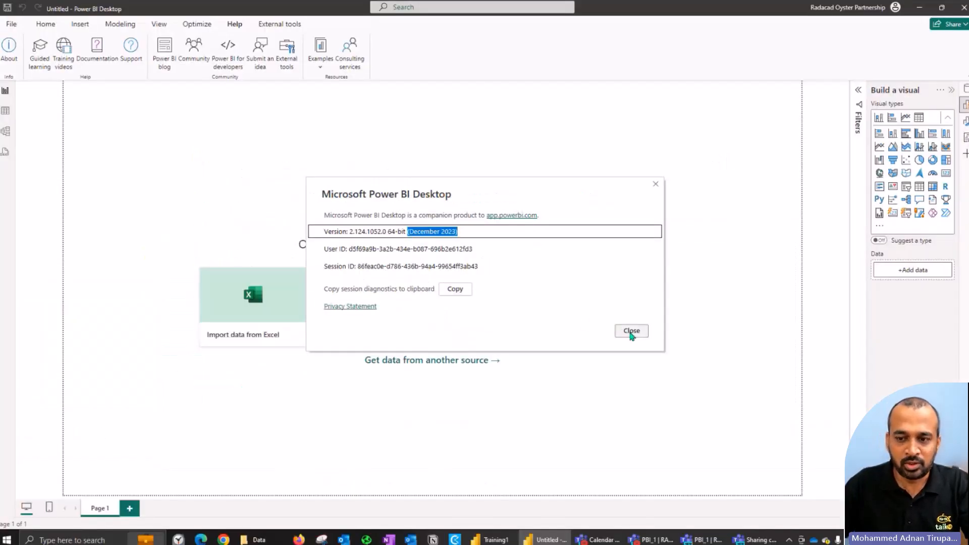
pyautogui.click(808, 427)
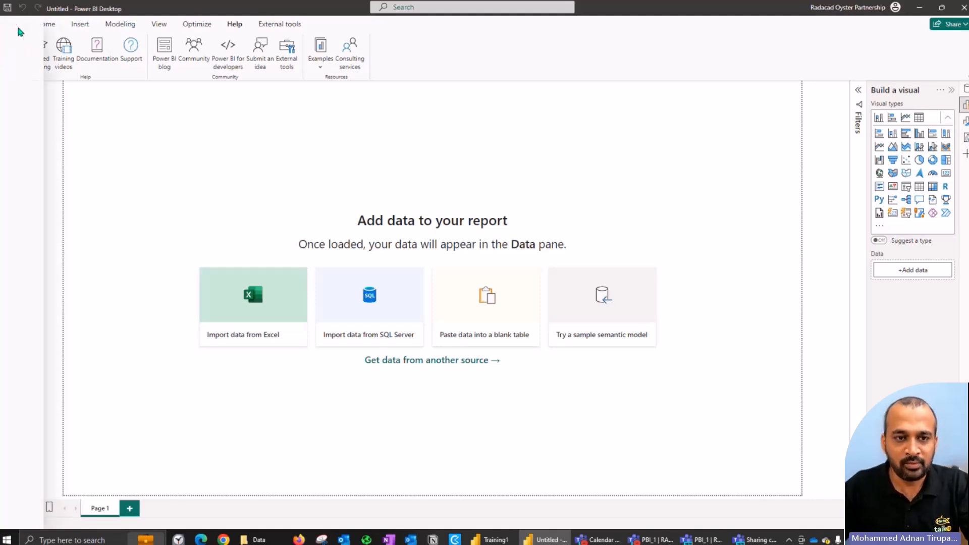
# Step: Review the preview features in the global options, cancel without changing any, and return to the blank Power BI Desktop report
pyautogui.click(16, 24)
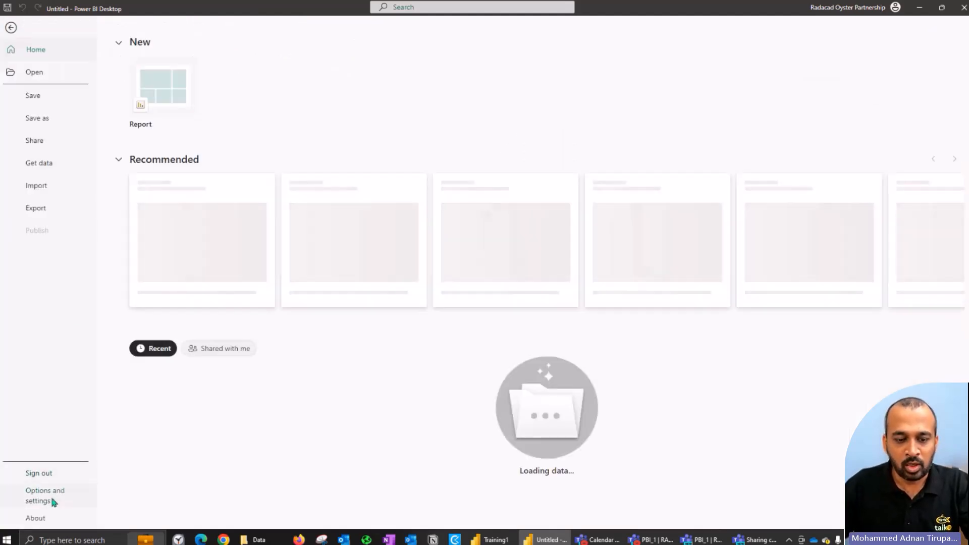
pyautogui.click(52, 502)
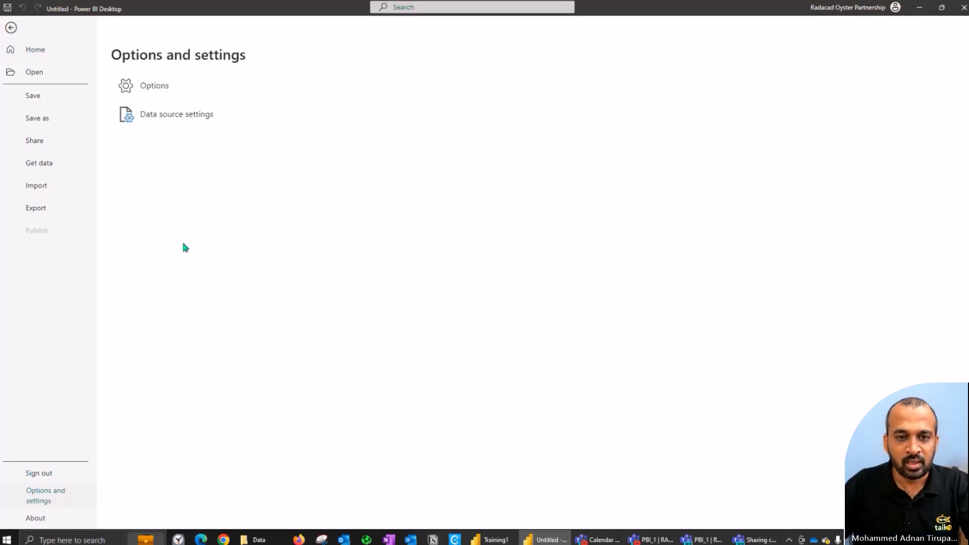
pyautogui.click(162, 90)
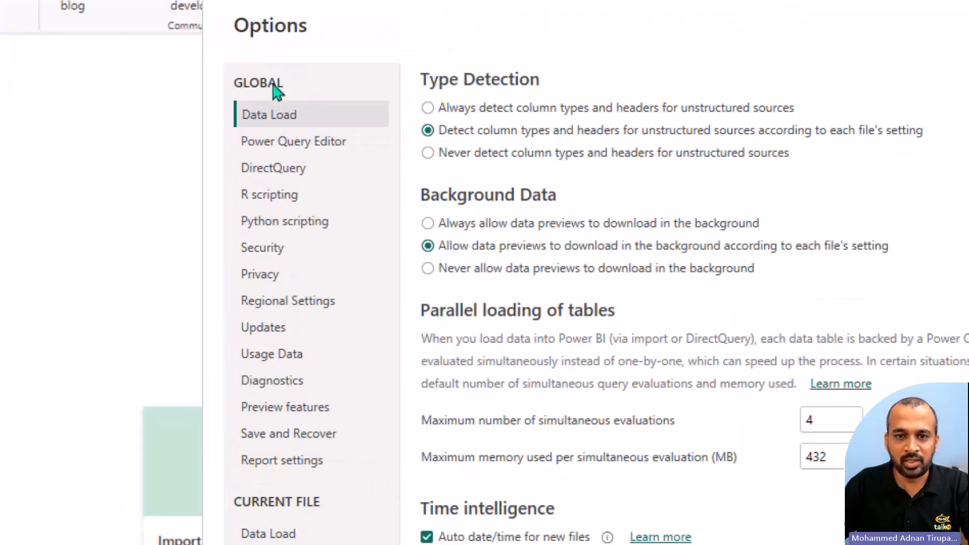
pyautogui.click(283, 414)
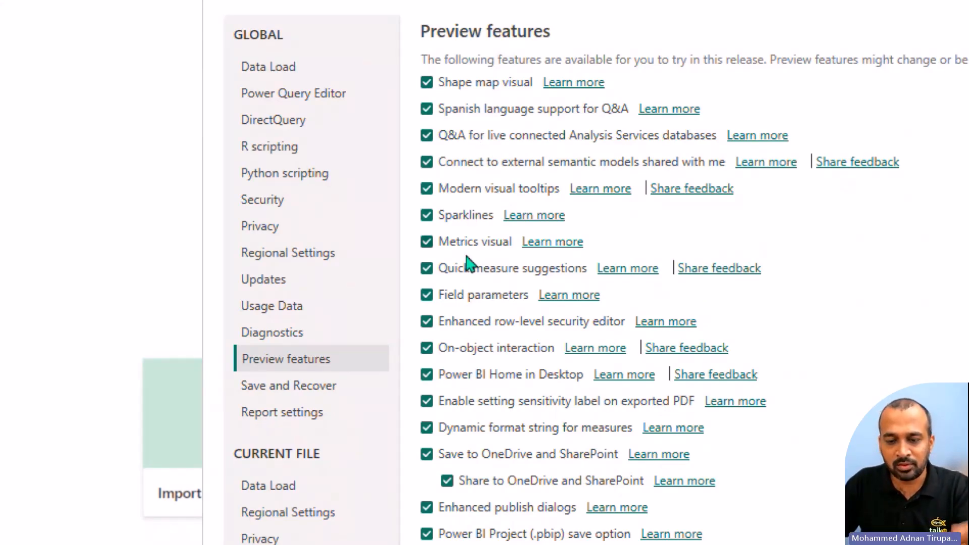
pyautogui.scroll(-1, 469, 457)
pyautogui.scroll(-2, 469, 487)
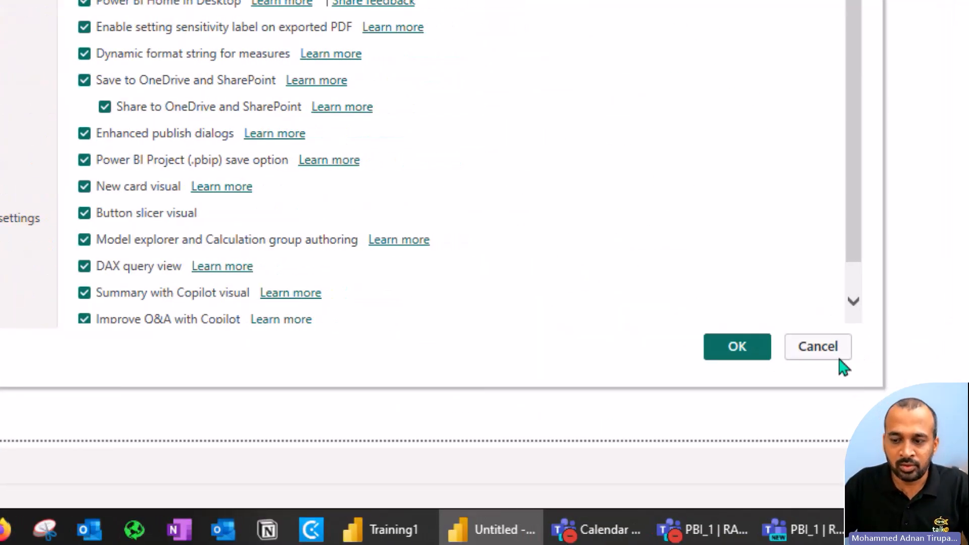
pyautogui.click(832, 350)
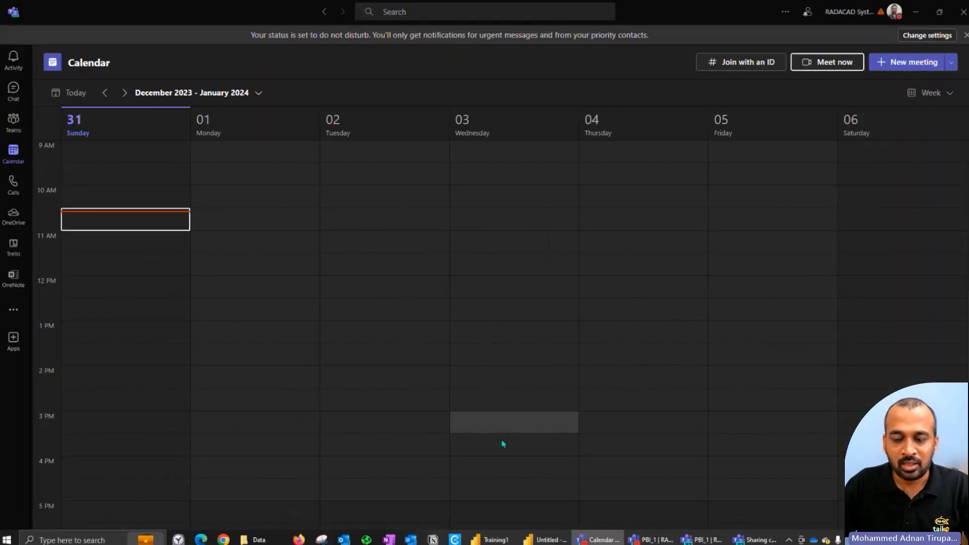
pyautogui.click(557, 540)
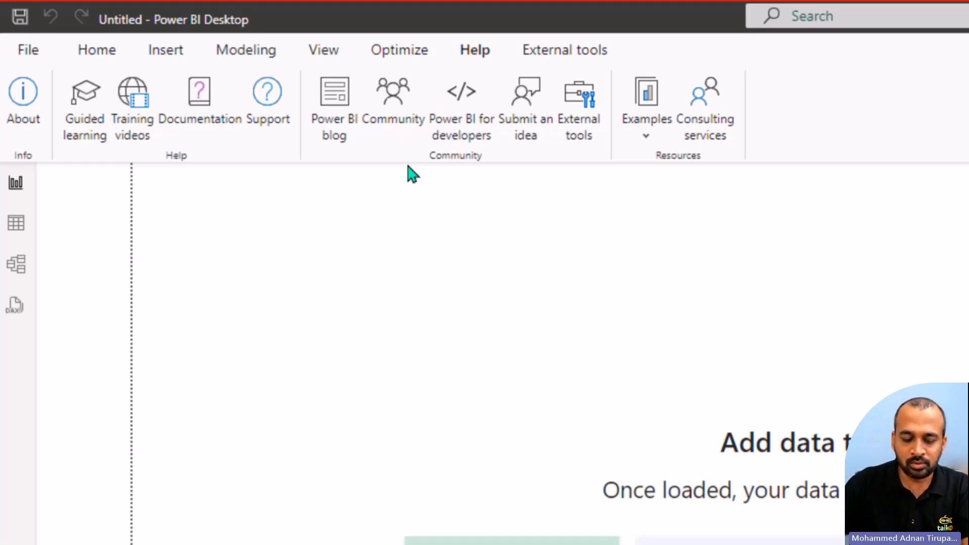
# Step: Examine the common data sources, the OneLake data hub item types and the data transformation commands available for the report
pyautogui.click(111, 56)
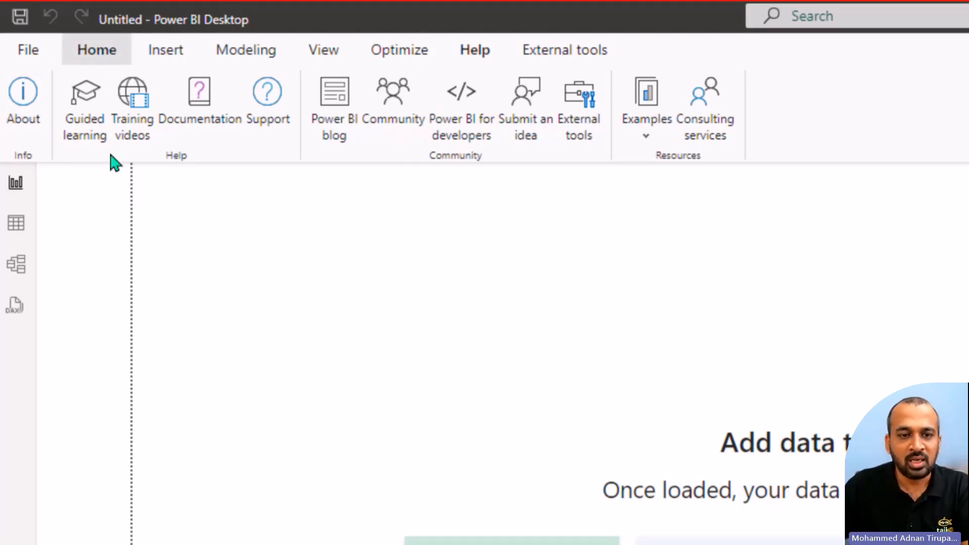
pyautogui.click(201, 142)
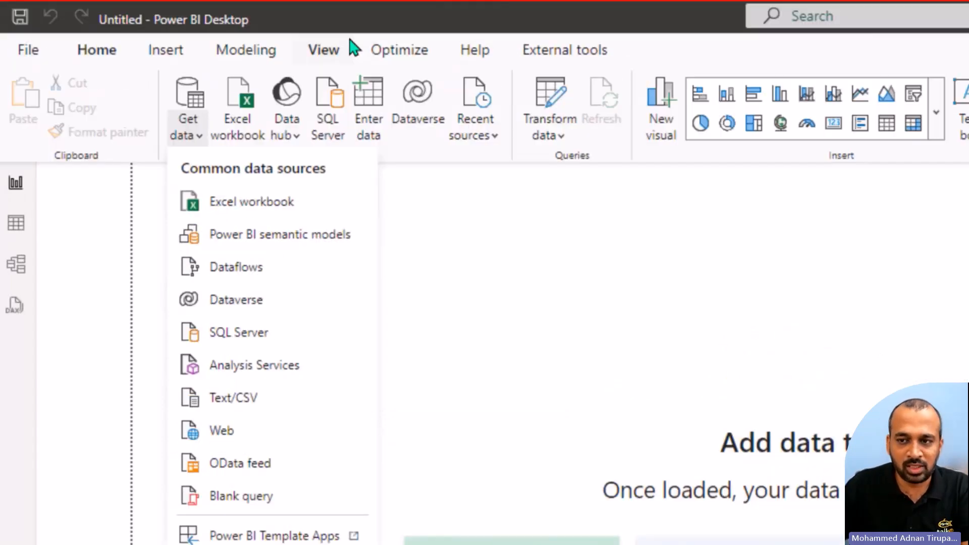
pyautogui.click(421, 159)
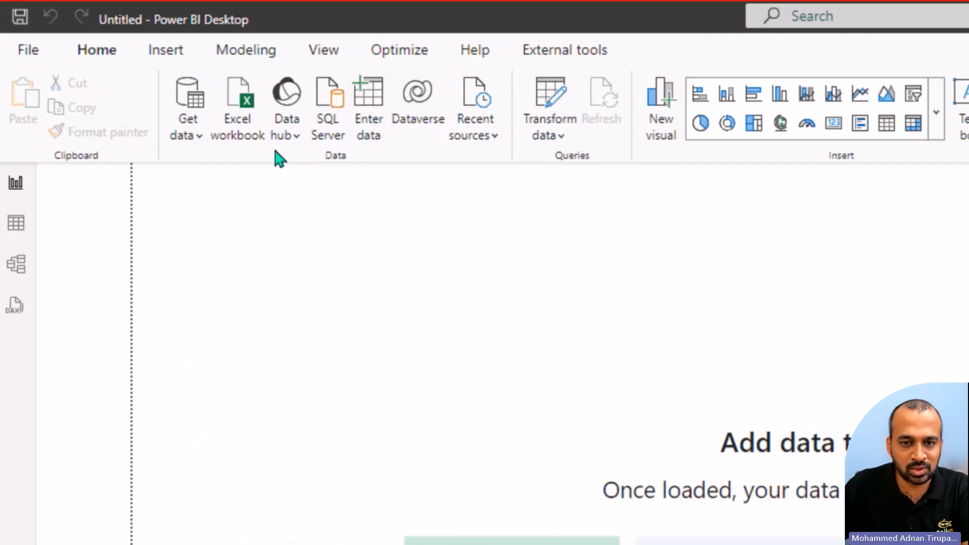
pyautogui.click(291, 142)
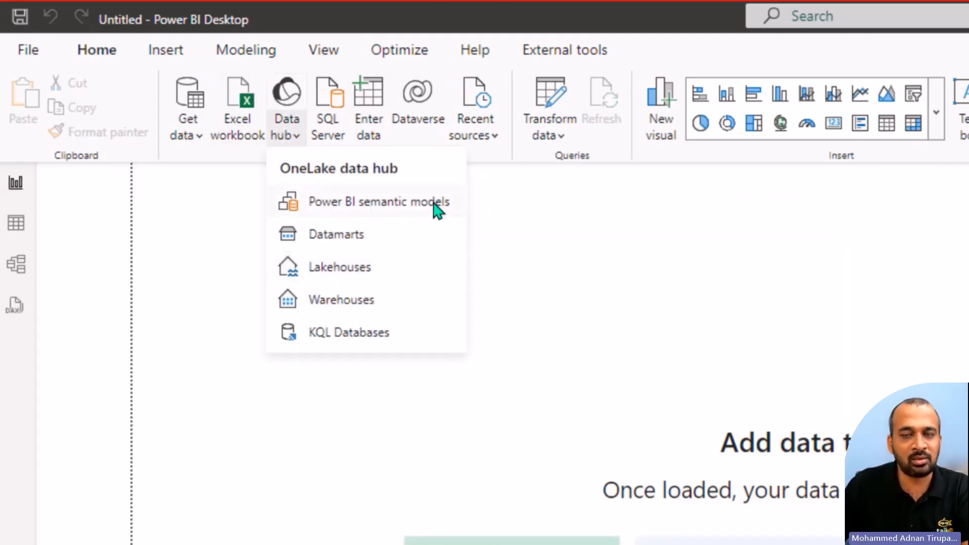
pyautogui.click(496, 161)
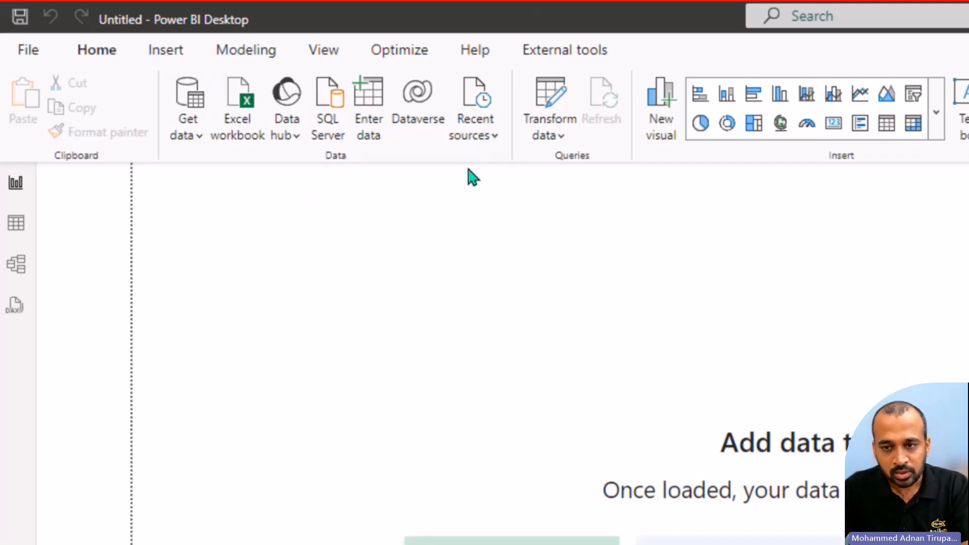
pyautogui.click(556, 139)
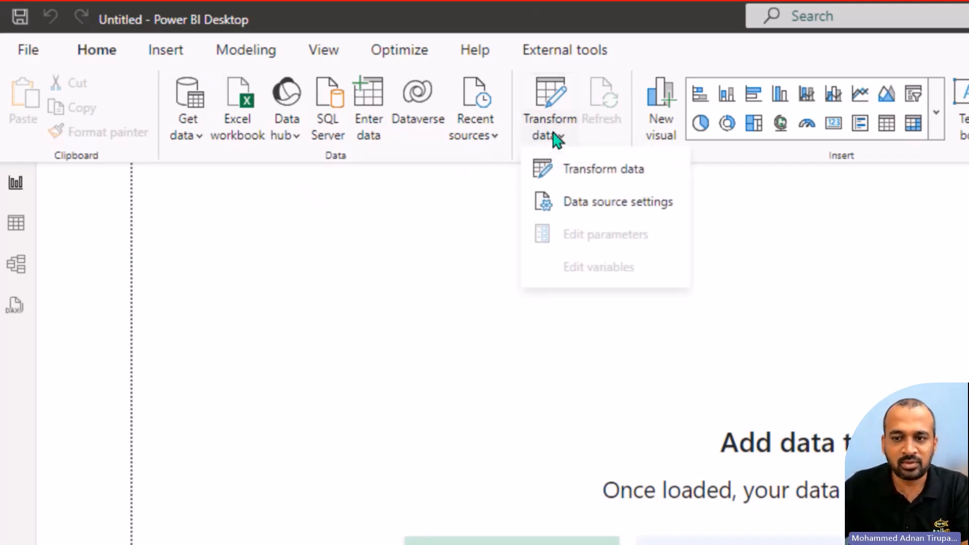
pyautogui.click(583, 184)
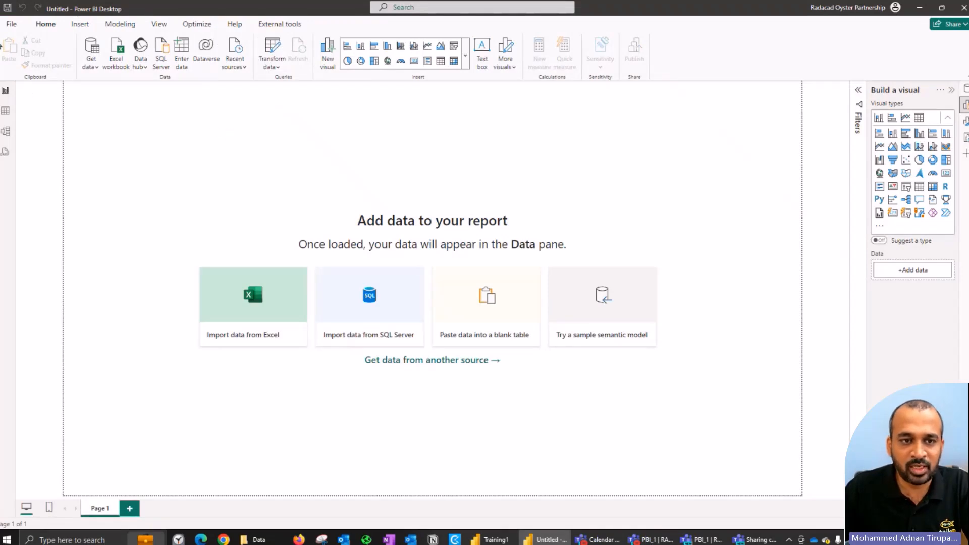
# Step: Save the blank report as Training_YT_2024_1 in the DIAD folder
pyautogui.click(6, 9)
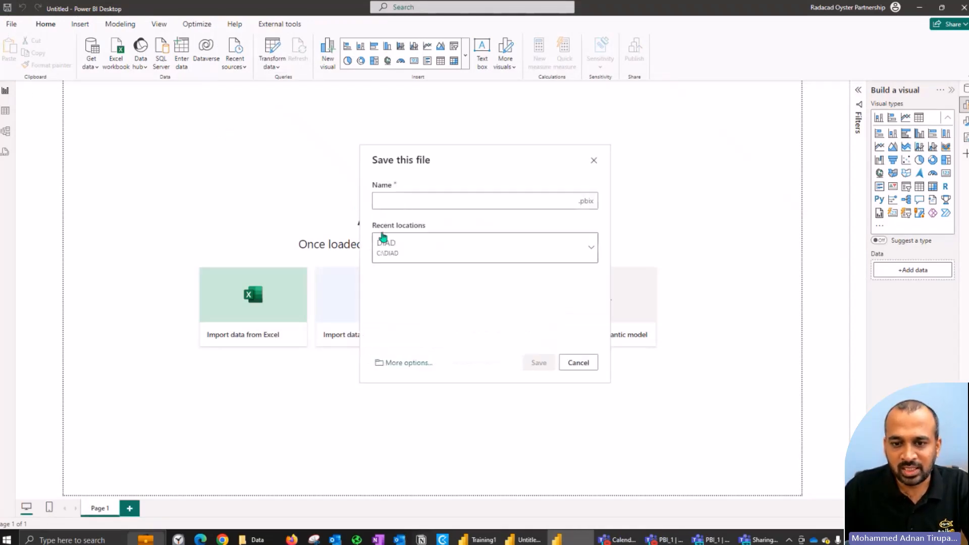
pyautogui.write('T')
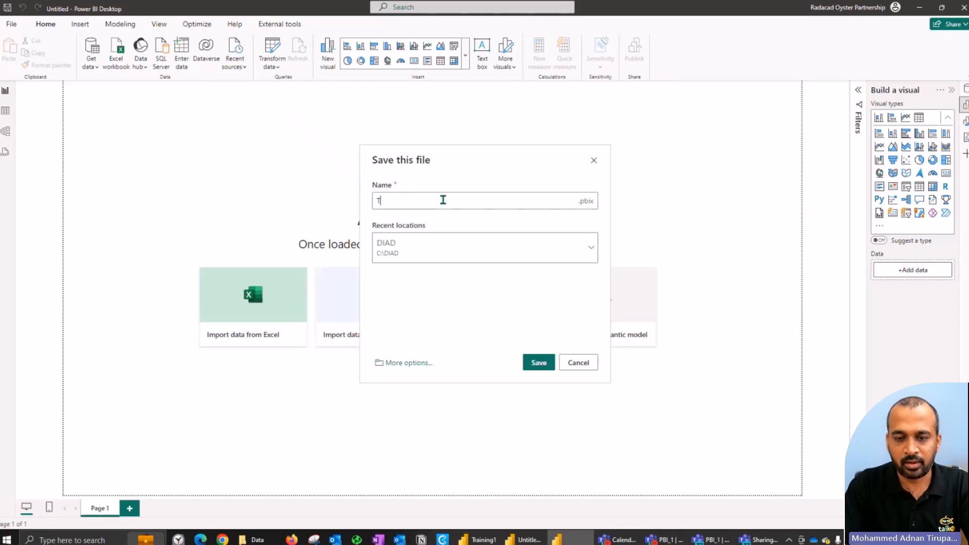
pyautogui.write('raining_Y')
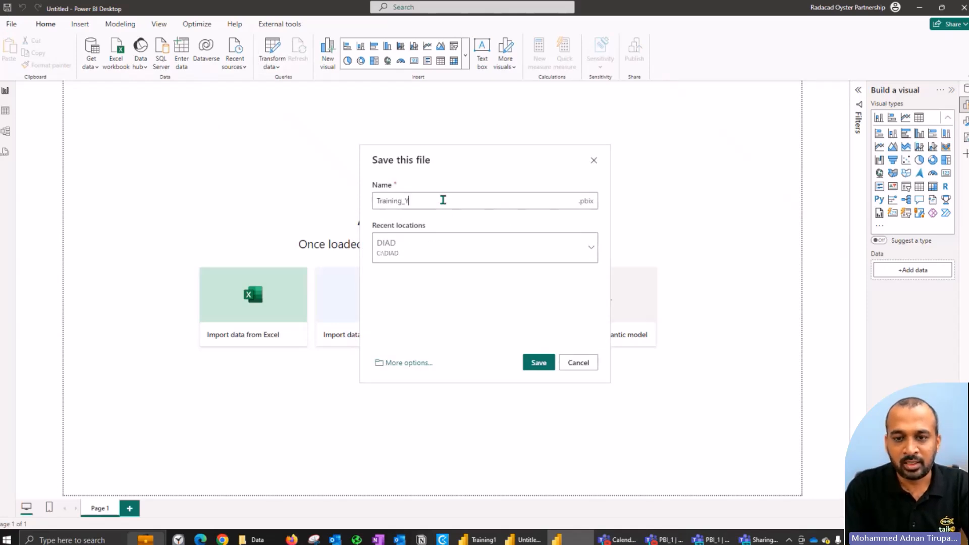
pyautogui.write('T_2022')
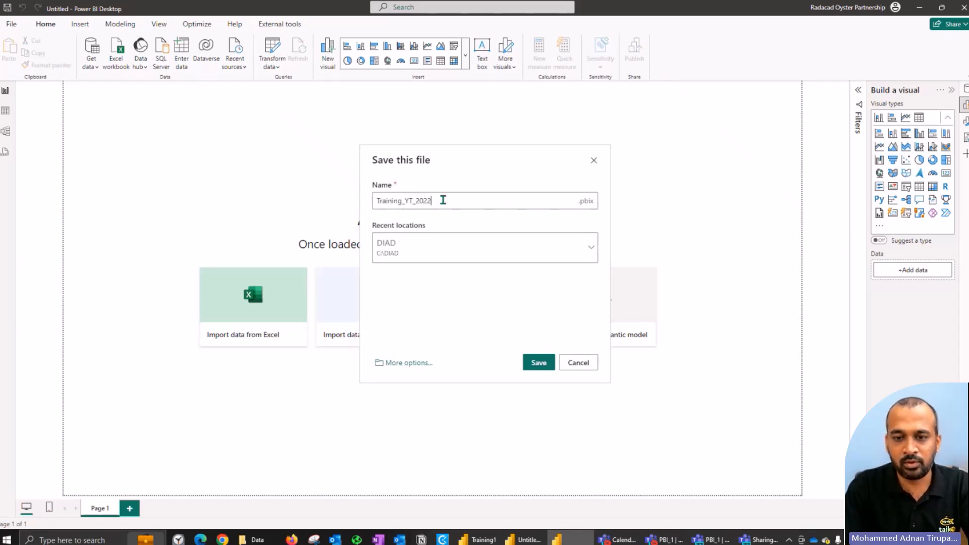
pyautogui.write('_')
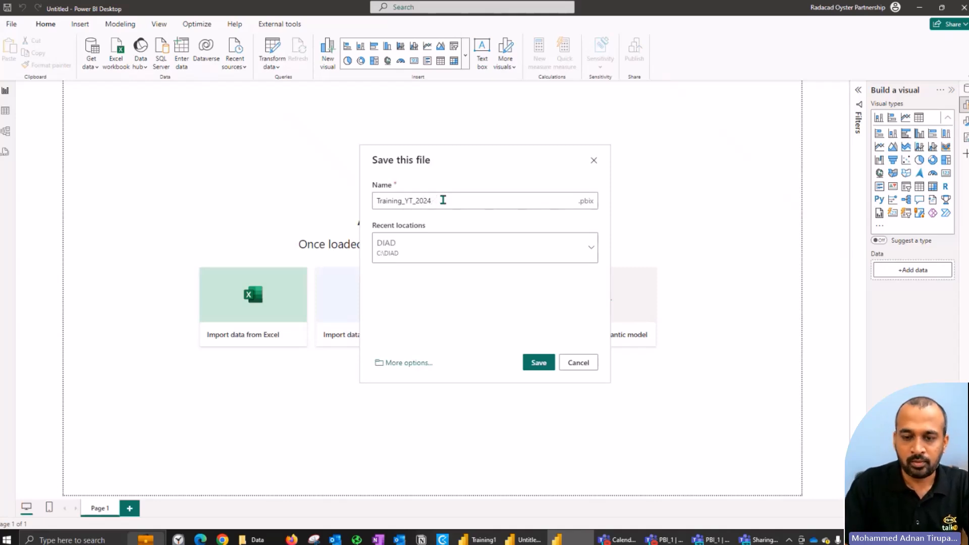
pyautogui.write('1')
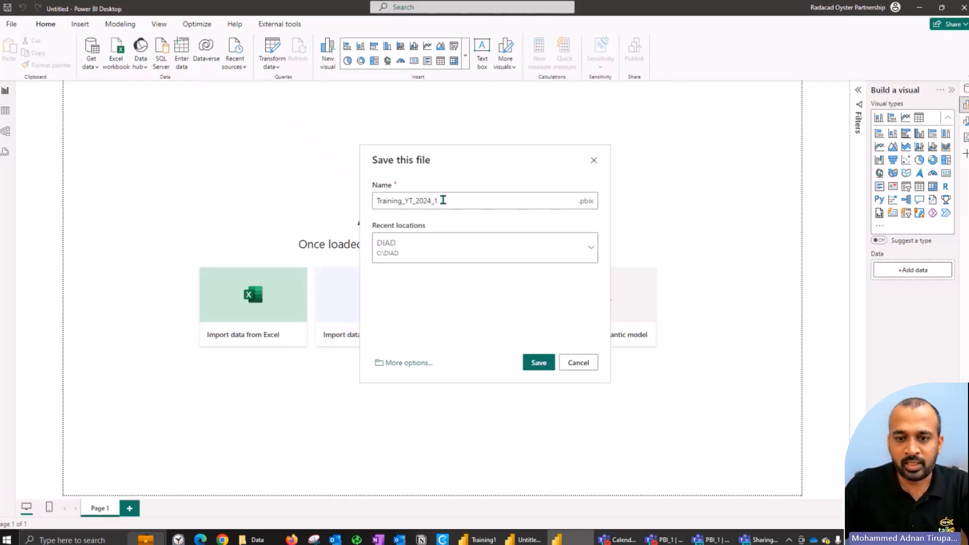
pyautogui.click(538, 362)
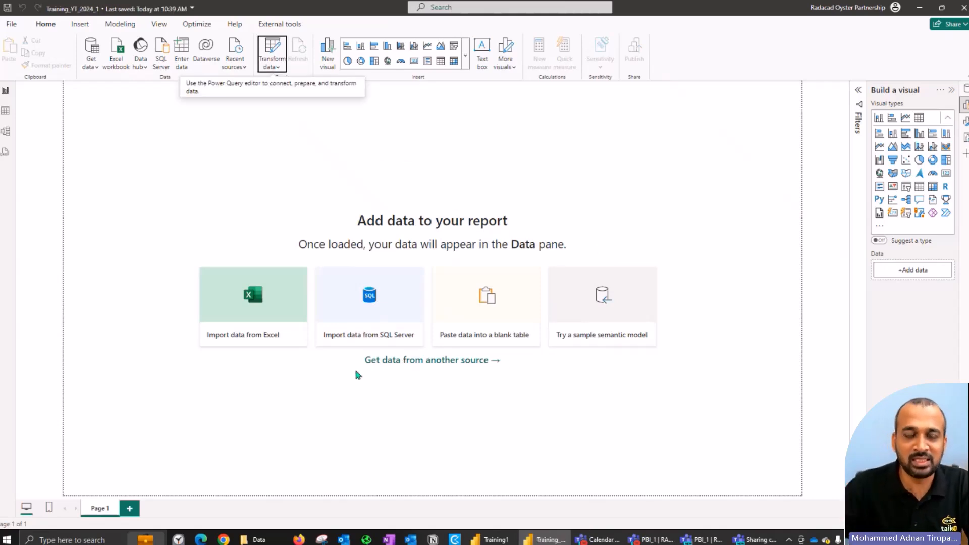
# Step: Launch the Power Query Editor and show the source types available for a new query
pyautogui.click(277, 46)
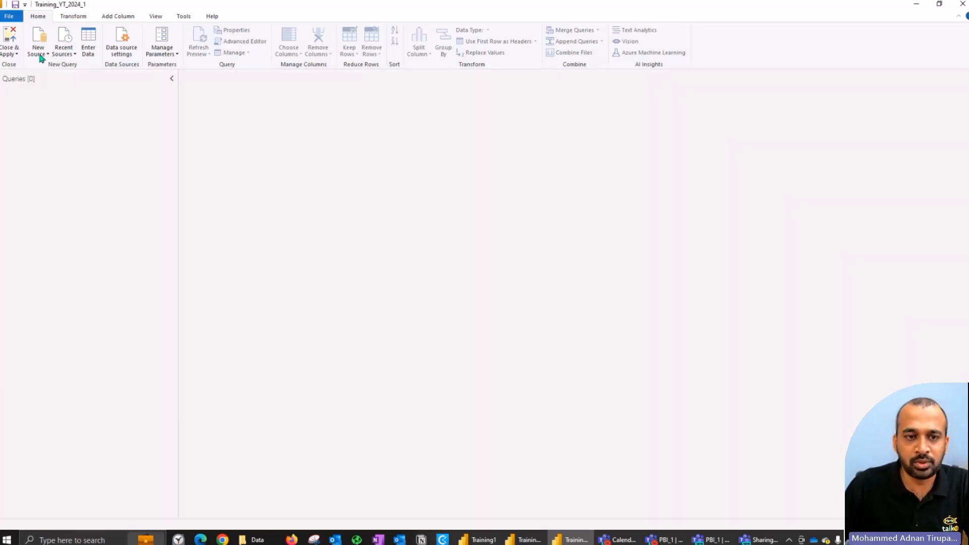
pyautogui.click(46, 54)
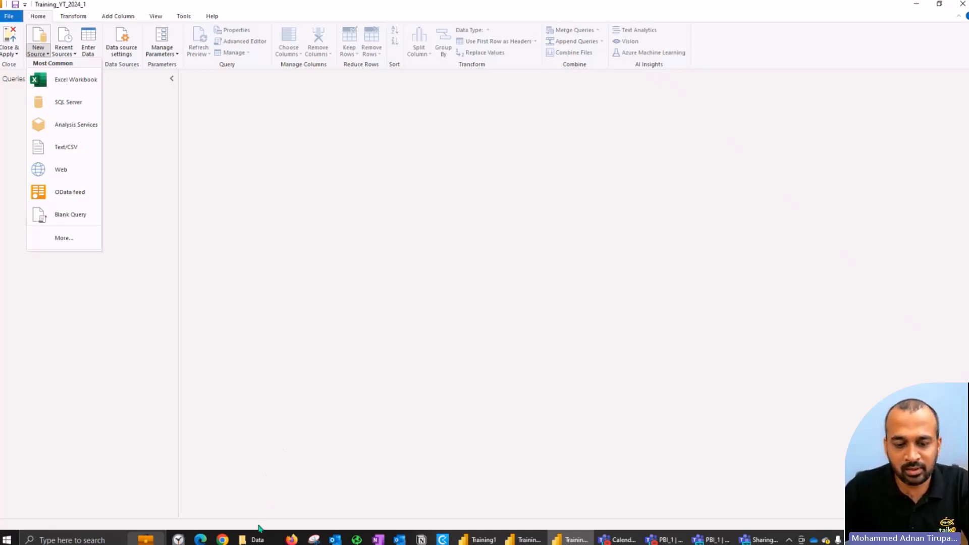
# Step: Switch to File Explorer and examine the source files in the USSales folder inside DIAD's Data folder
pyautogui.click(257, 539)
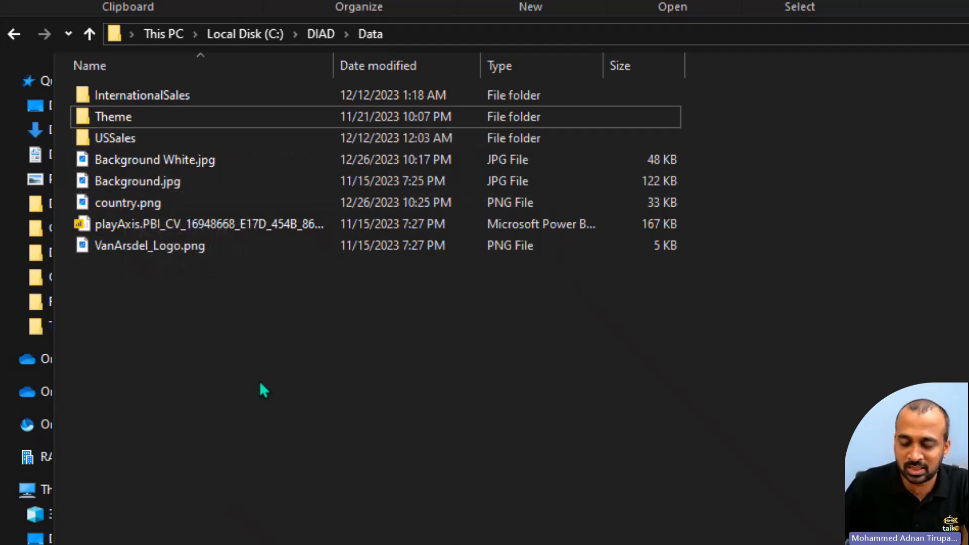
pyautogui.press('Down')
pyautogui.press('Up')
pyautogui.press('Down')
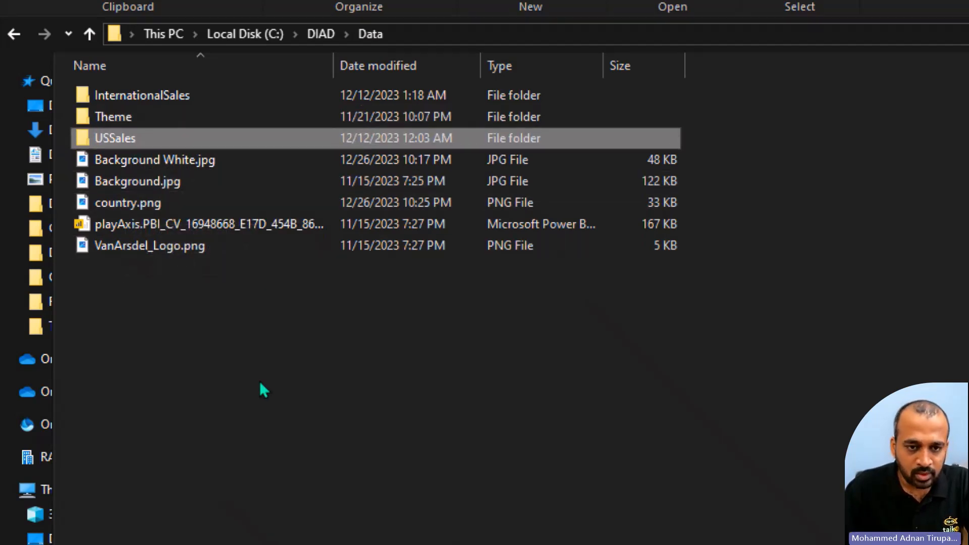
pyautogui.press('Return')
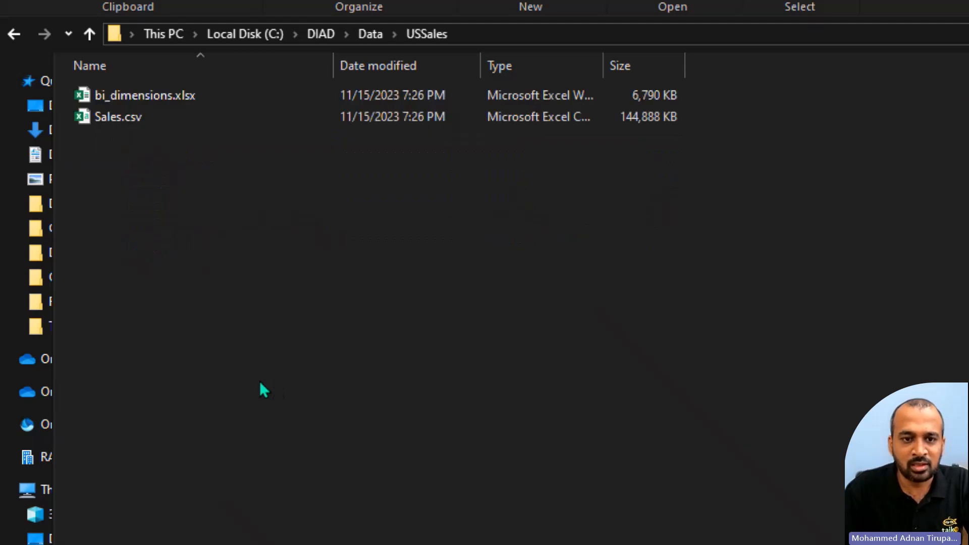
pyautogui.press('Down')
pyautogui.press('Up')
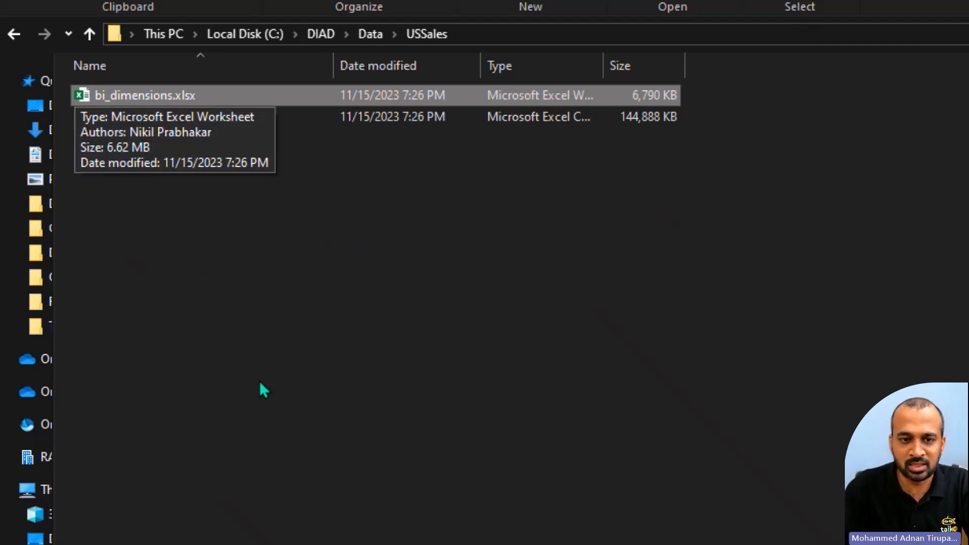
pyautogui.press('Down')
pyautogui.press('Up')
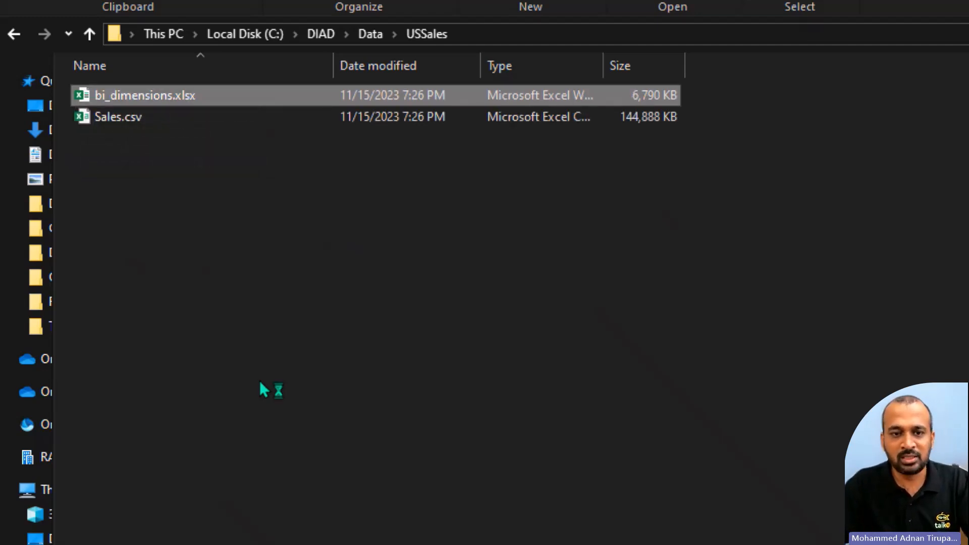
pyautogui.press('Down')
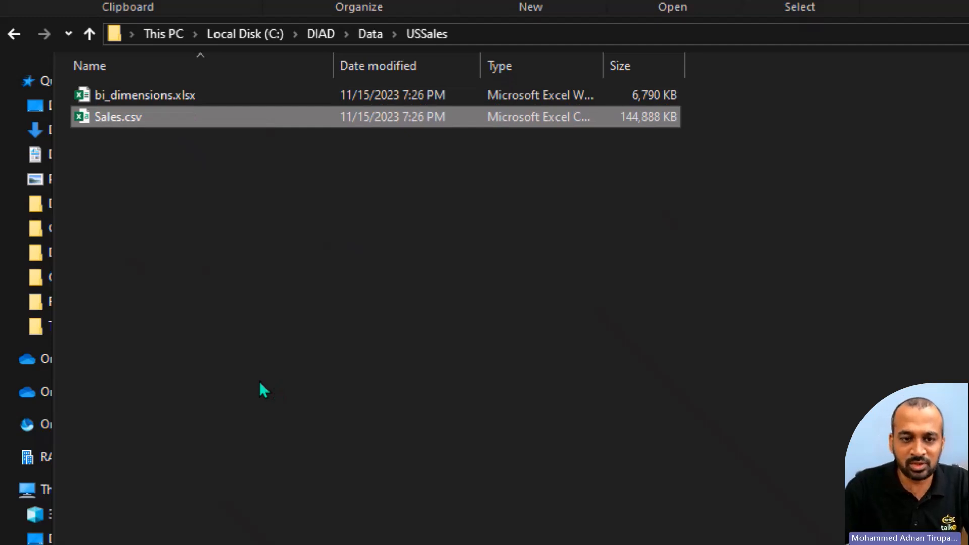
# Step: Go back to the Data folder and examine the country CSV files in the InternationalSales folder
pyautogui.press('BackSpace')
pyautogui.press('Up')
pyautogui.press('Up')
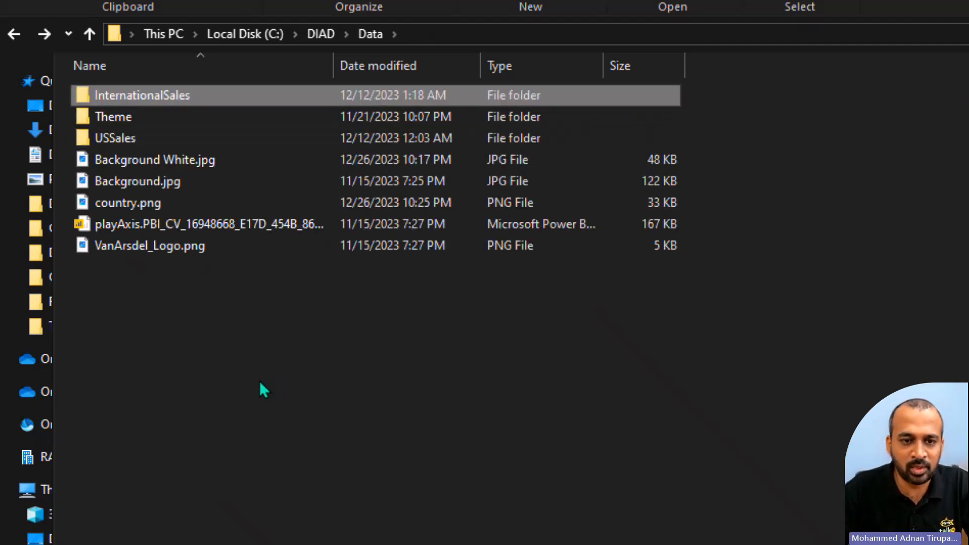
pyautogui.press('Return')
pyautogui.press('Down')
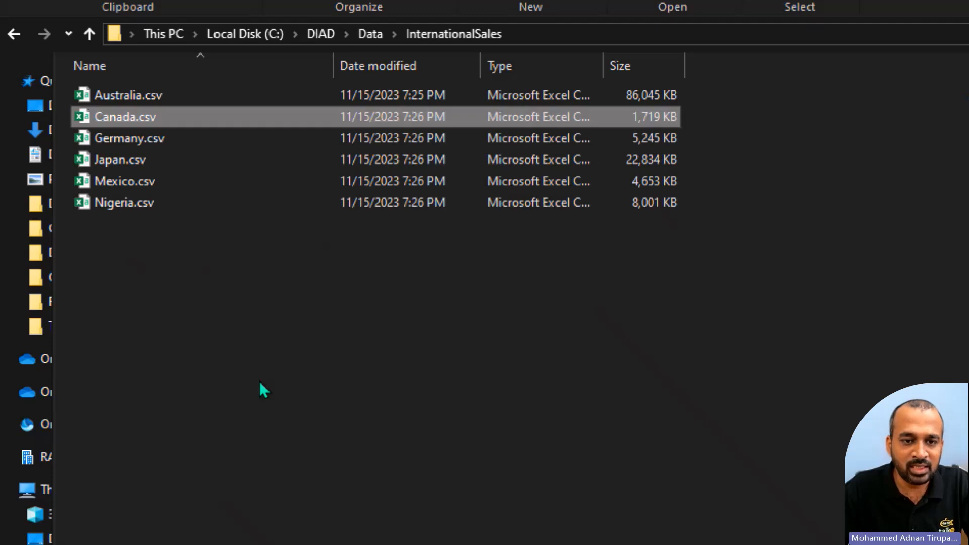
pyautogui.press('Up')
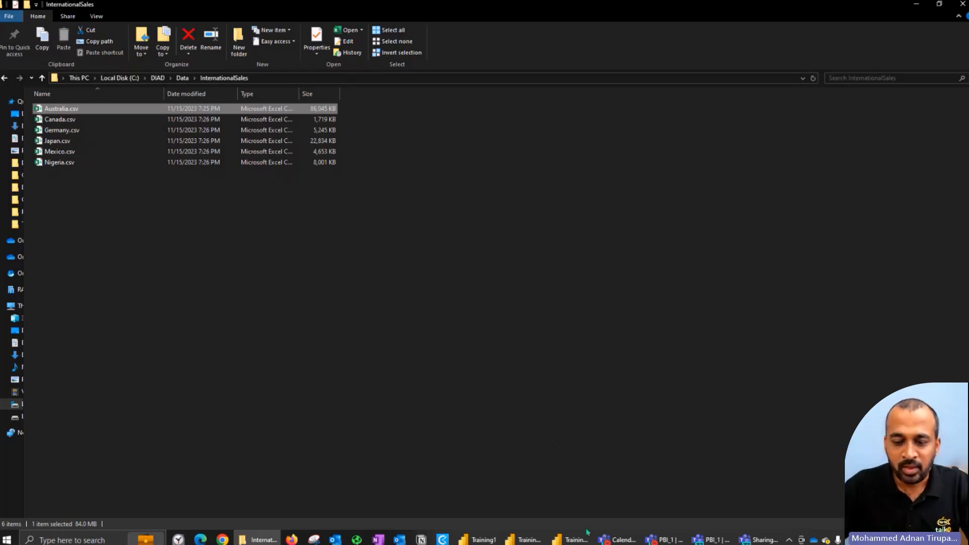
# Step: Switch to the Power Query Editor to view the new-query source types, and return to the InternationalSales folder in File Explorer
pyautogui.click(570, 539)
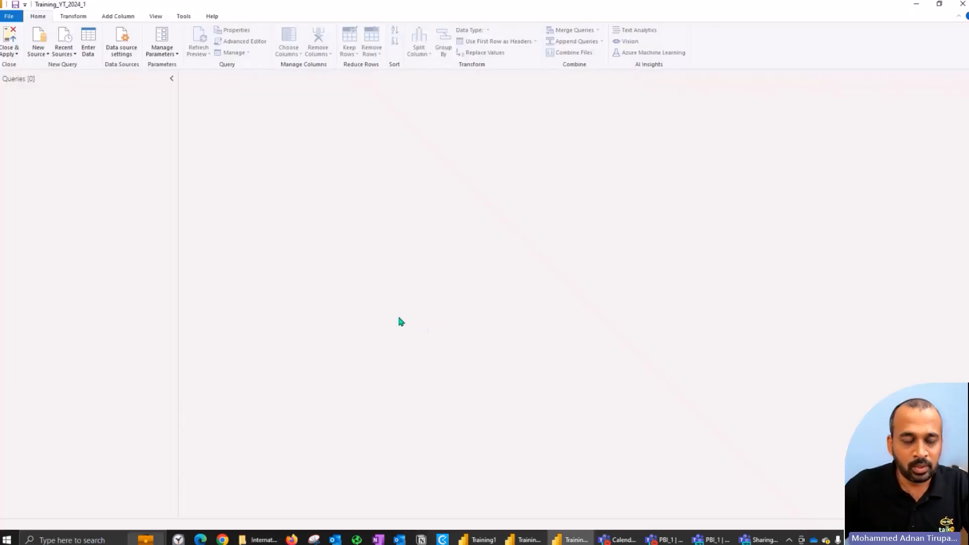
pyautogui.click(39, 56)
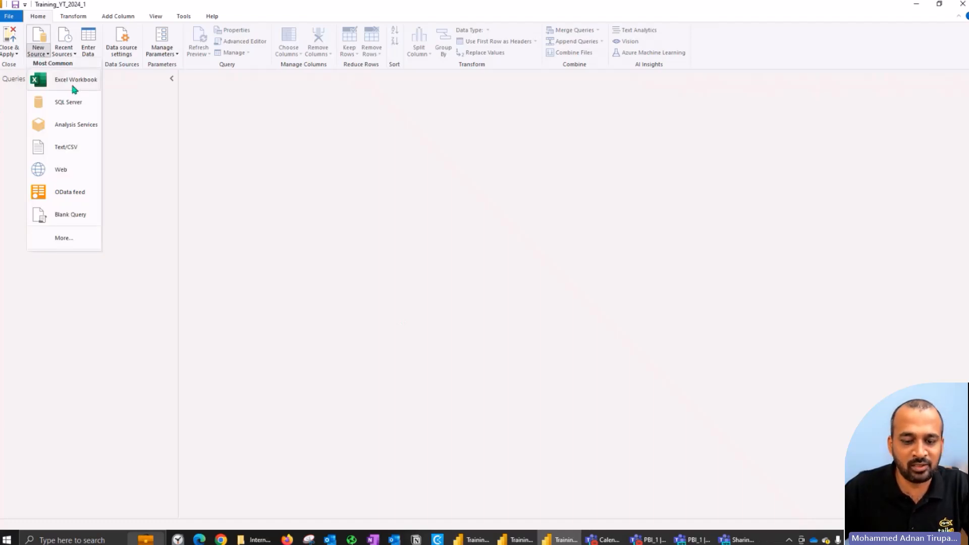
pyautogui.click(258, 539)
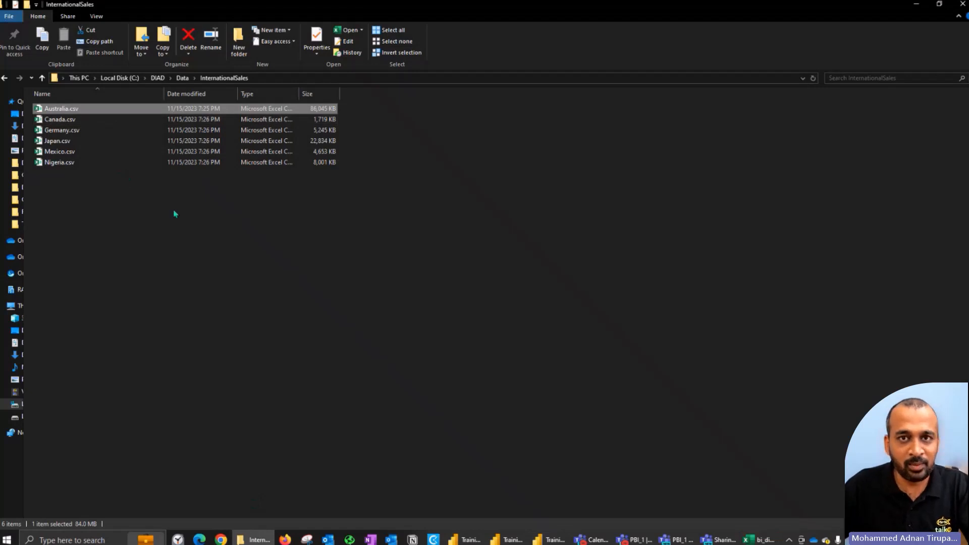
pyautogui.click(201, 272)
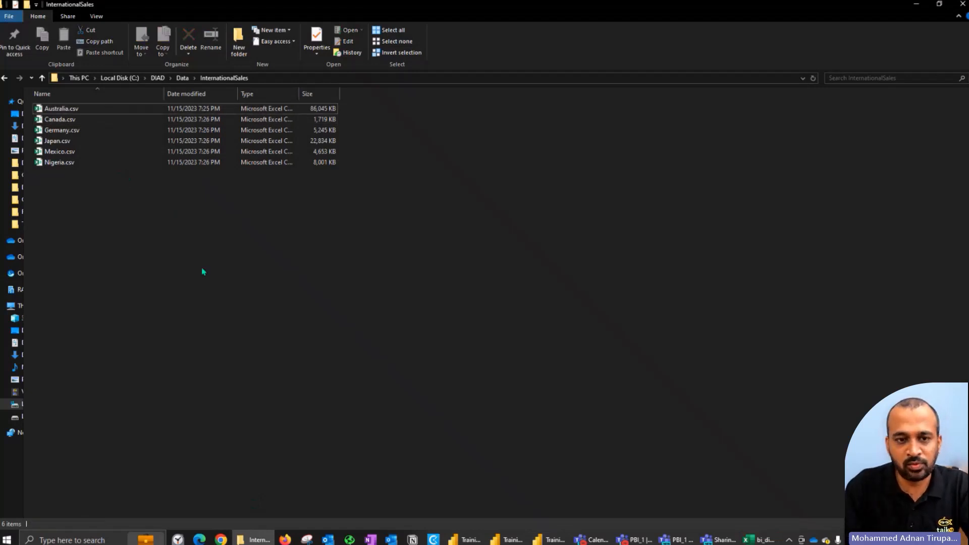
# Step: Go back to the Data folder, enter USSales and open bi_dimensions.xlsx
pyautogui.hotkey('alt', 'Left')
pyautogui.press('Down')
pyautogui.press('Down')
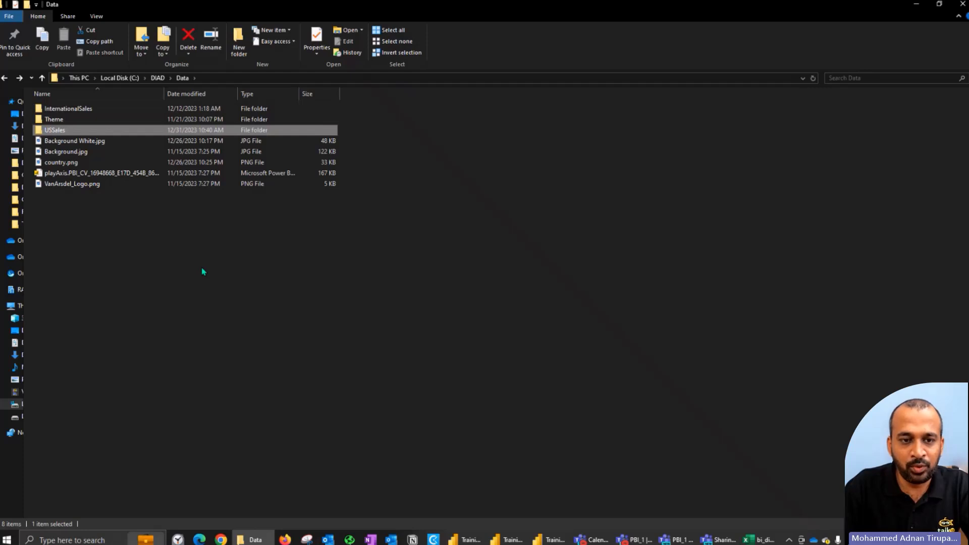
pyautogui.press('Return')
pyautogui.press('Down')
pyautogui.press('Down')
pyautogui.press('Up')
pyautogui.press('Return')
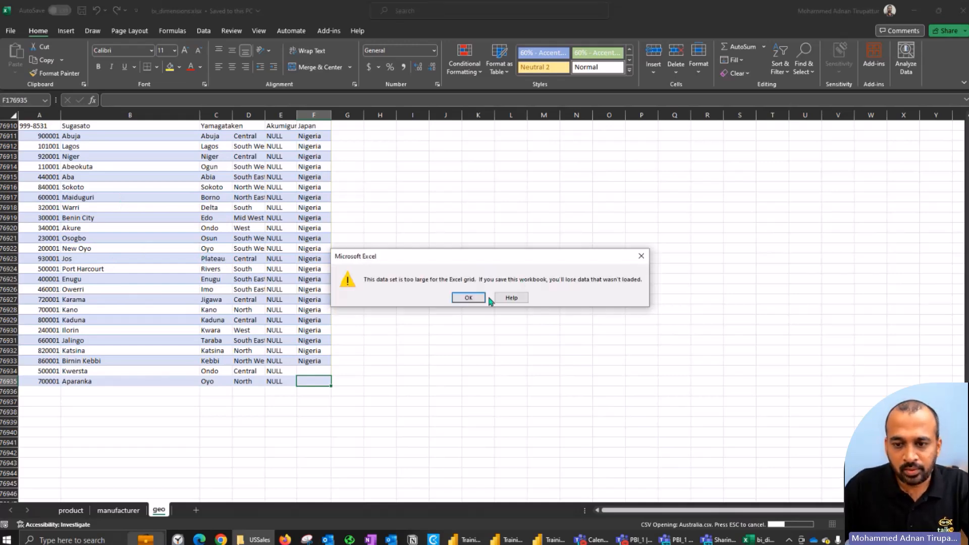
# Step: Examine the ProductID, Zip, Units, Revenue and Country columns of Australia.csv in Excel, and close the open workbooks
pyautogui.click(480, 298)
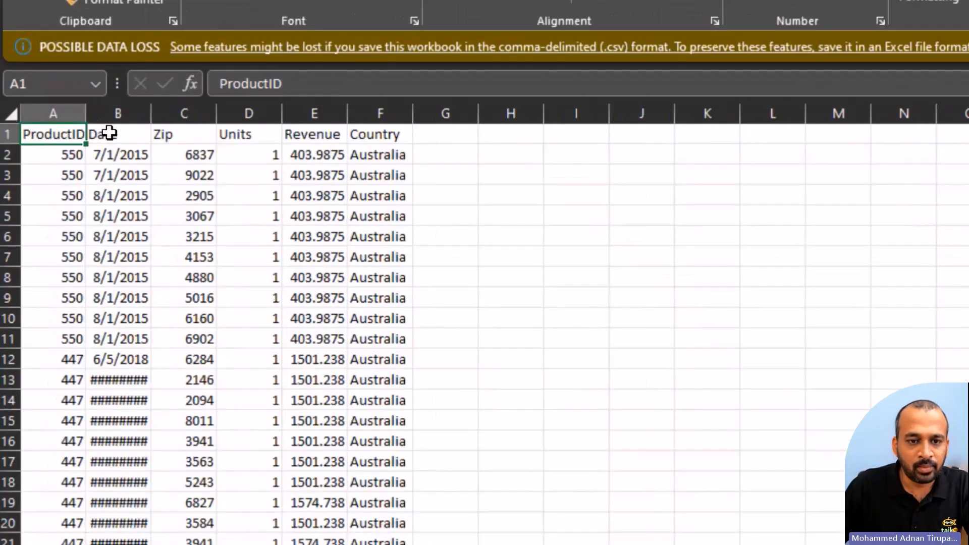
pyautogui.moveTo(51, 140); pyautogui.dragTo(66, 168)
pyautogui.moveTo(187, 140); pyautogui.dragTo(197, 178)
pyautogui.moveTo(259, 143); pyautogui.dragTo(263, 180)
pyautogui.moveTo(315, 141); pyautogui.dragTo(302, 176)
pyautogui.moveTo(398, 135); pyautogui.dragTo(399, 177)
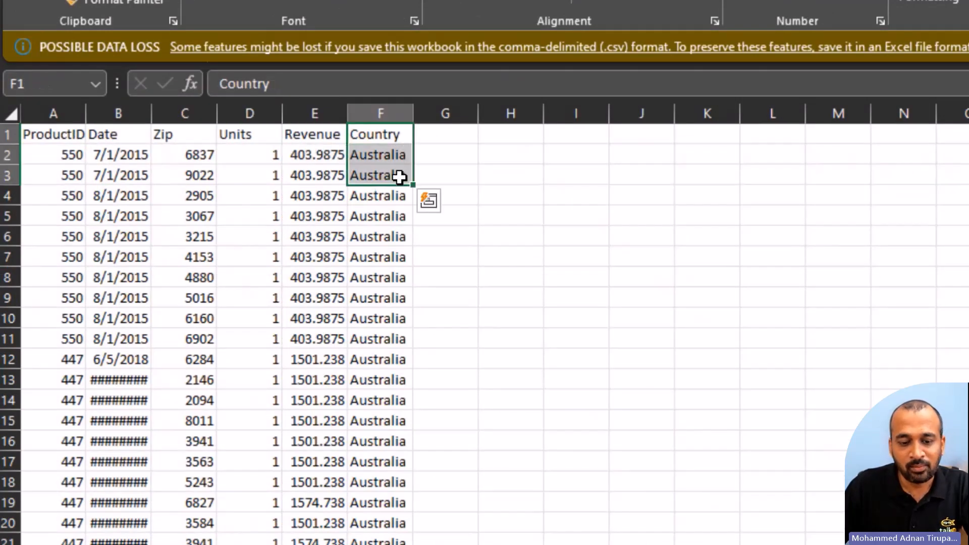
pyautogui.hotkey('ctrl', 'q')
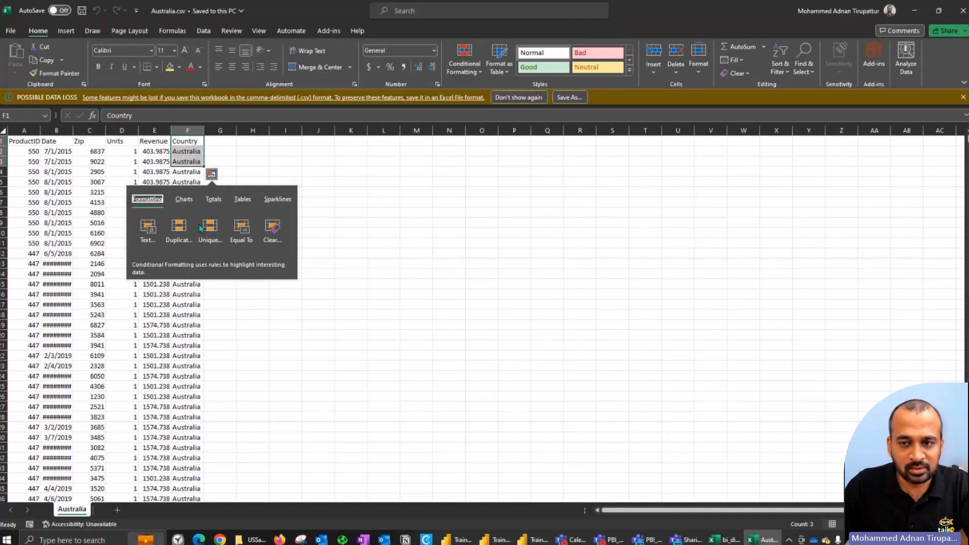
pyautogui.click(961, 10)
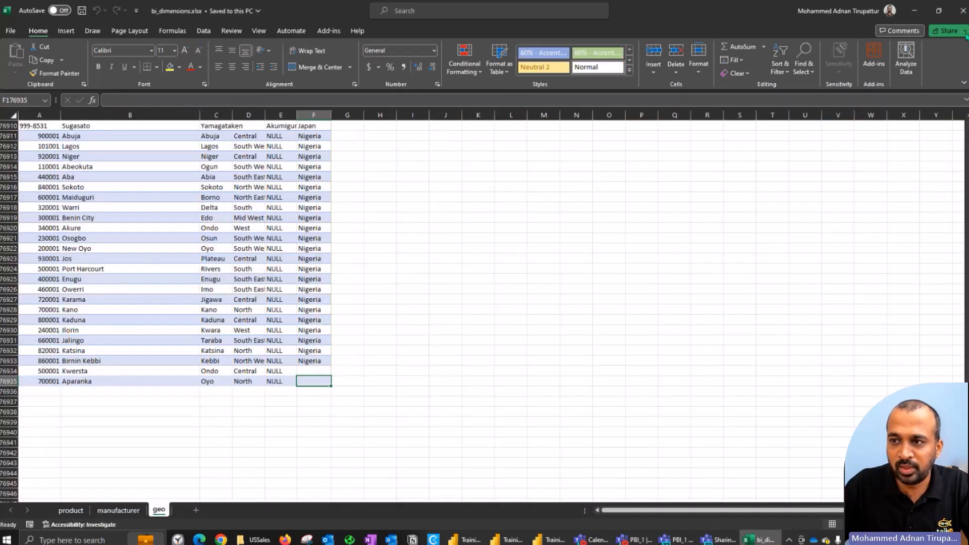
pyautogui.click(961, 10)
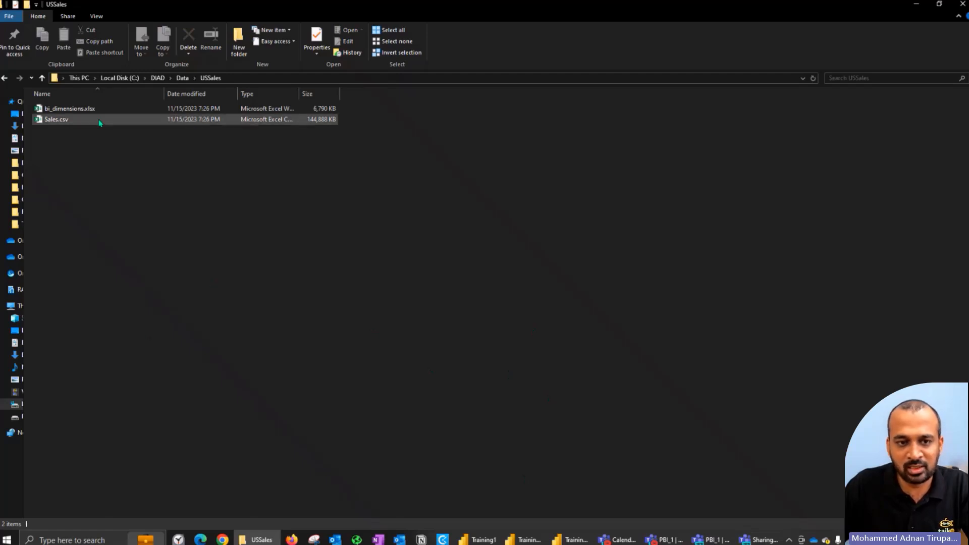
# Step: Switch to the Power Query Editor, search the Get Data connectors for "excel" and connect to an Excel Workbook source
pyautogui.click(569, 539)
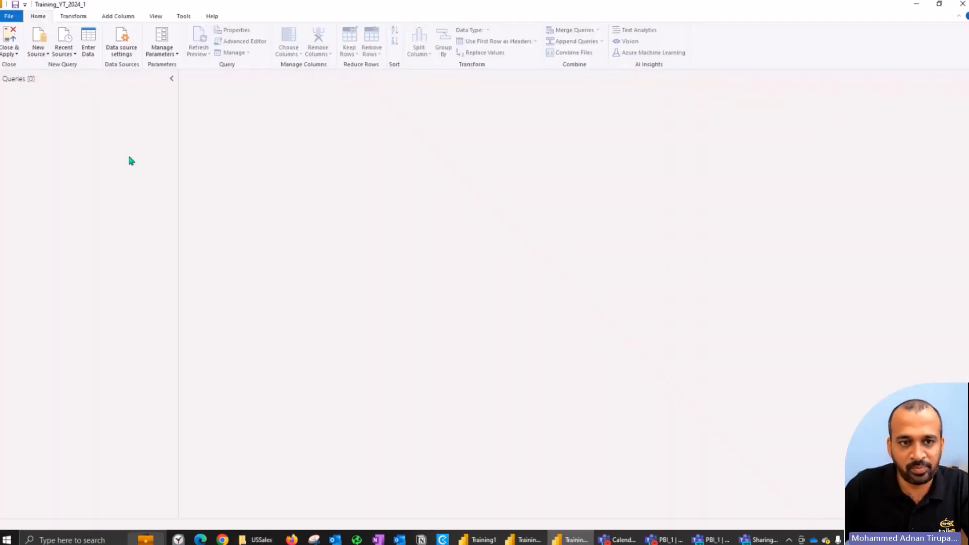
pyautogui.click(44, 54)
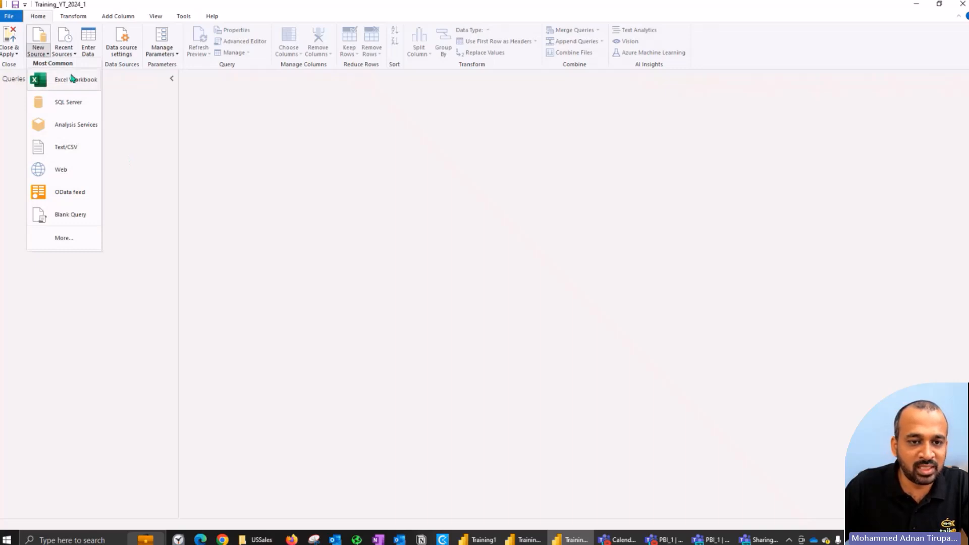
pyautogui.click(75, 238)
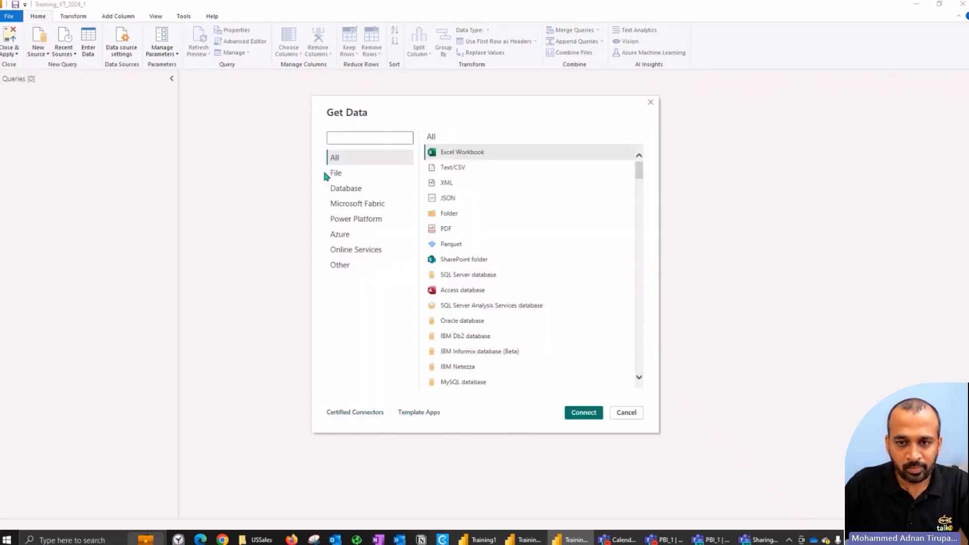
pyautogui.write('excel')
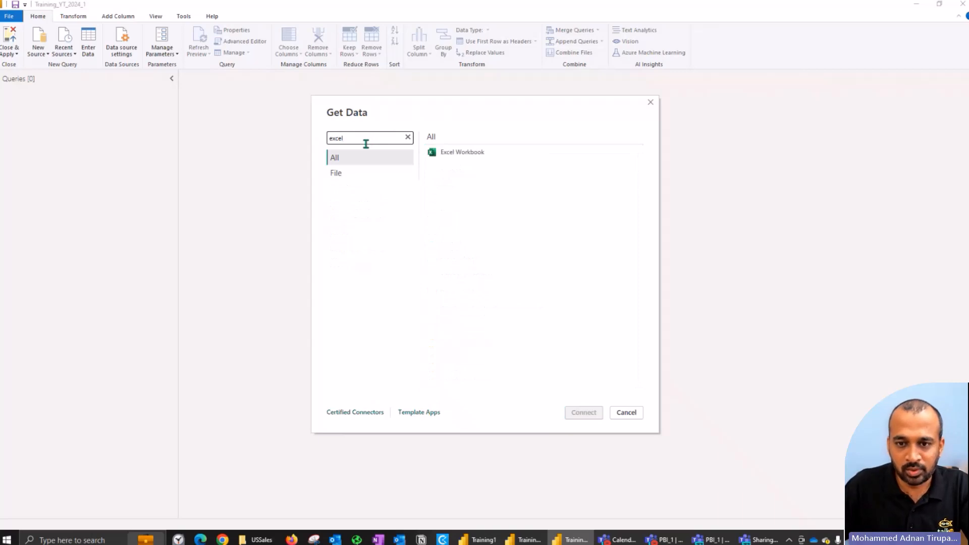
pyautogui.click(453, 157)
pyautogui.click(583, 412)
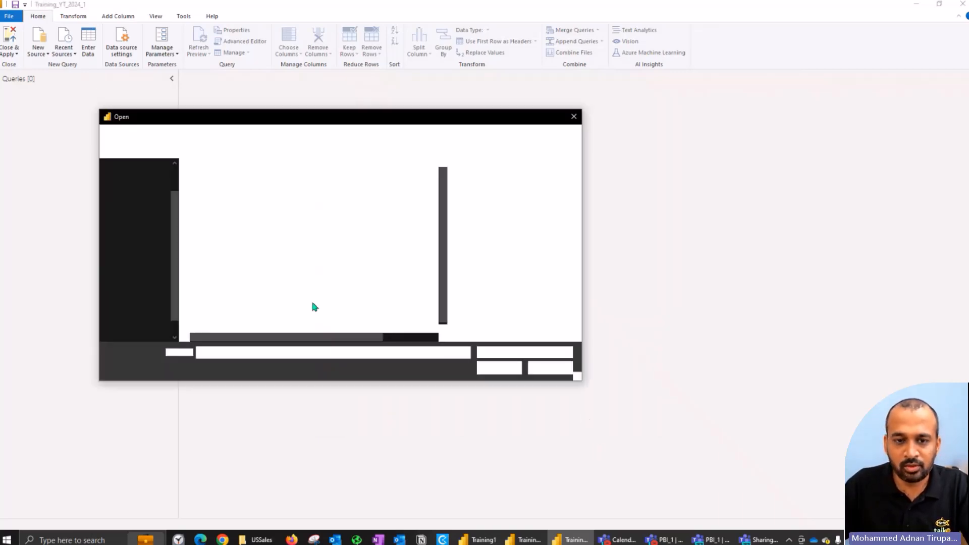
# Step: Open bi_dimensions.xlsx from C:\DIAD\Data\USSales as the Excel source, and check the Sales.csv file in that folder
pyautogui.click(257, 539)
pyautogui.hotkey('alt', 'd')
pyautogui.hotkey('alt', 'Tab')
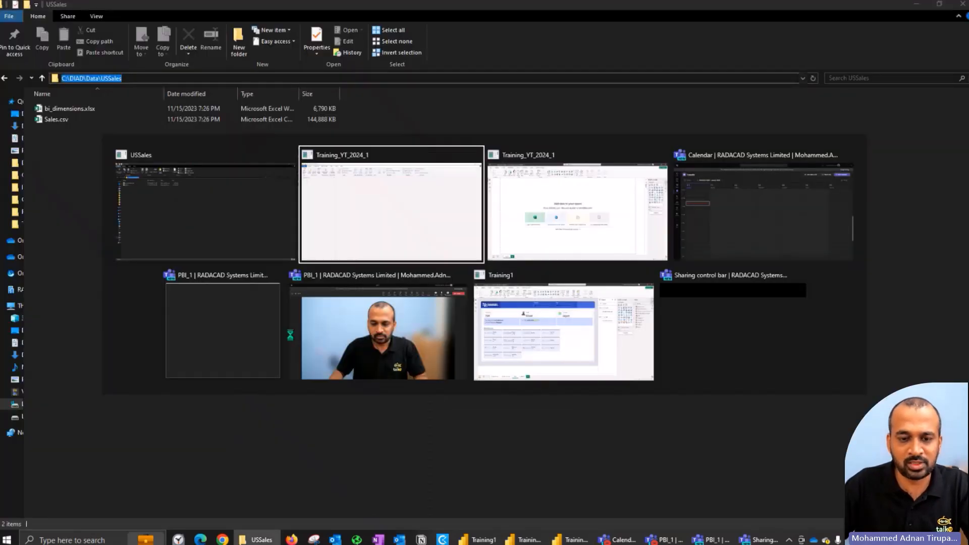
pyautogui.click(245, 181)
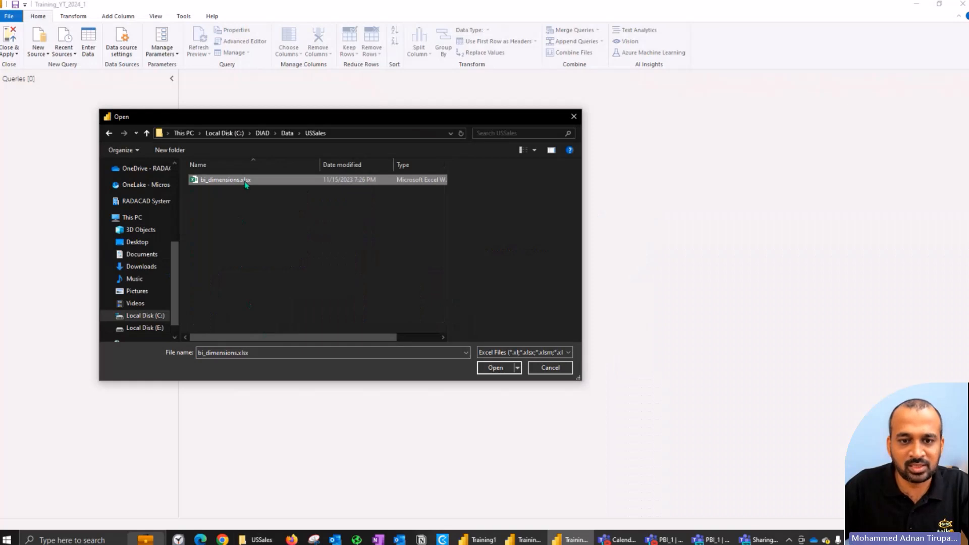
pyautogui.click(492, 367)
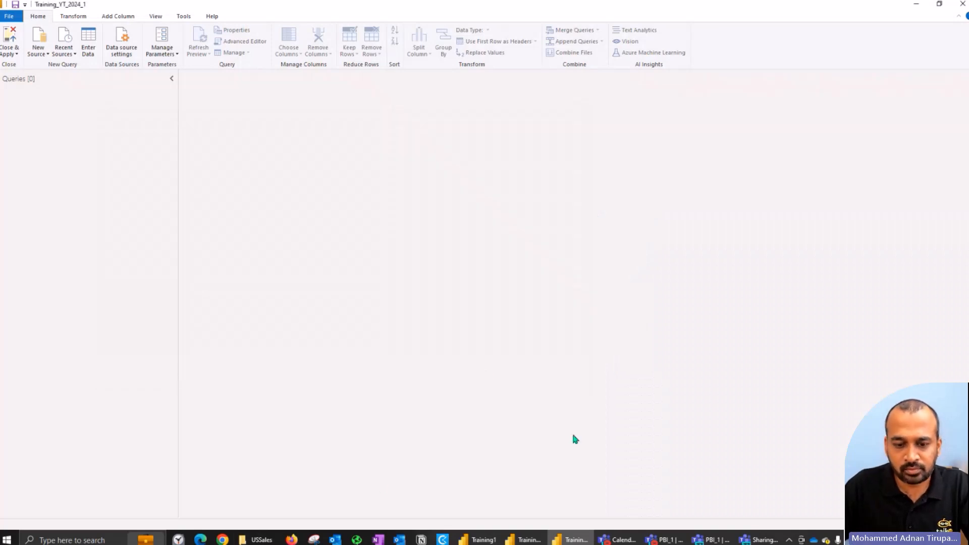
pyautogui.click(271, 538)
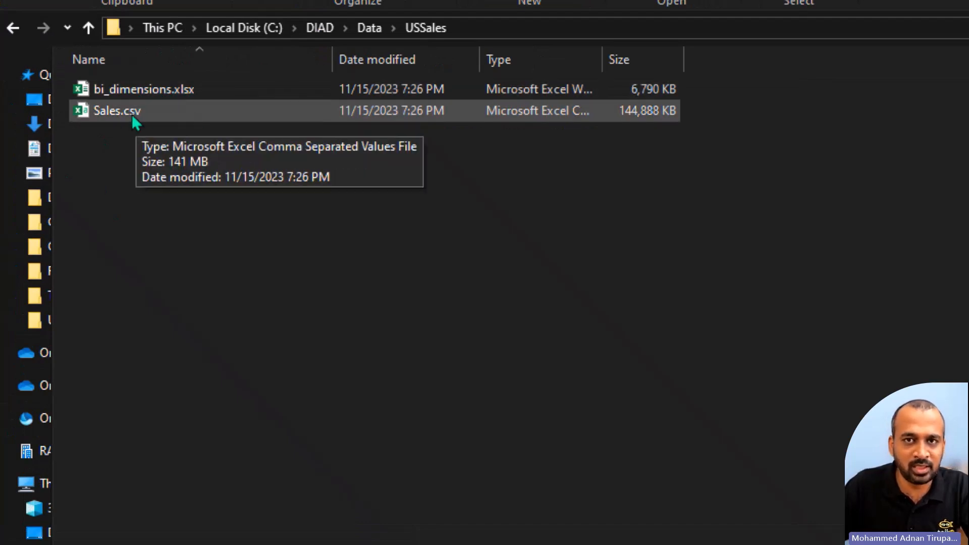
pyautogui.click(256, 538)
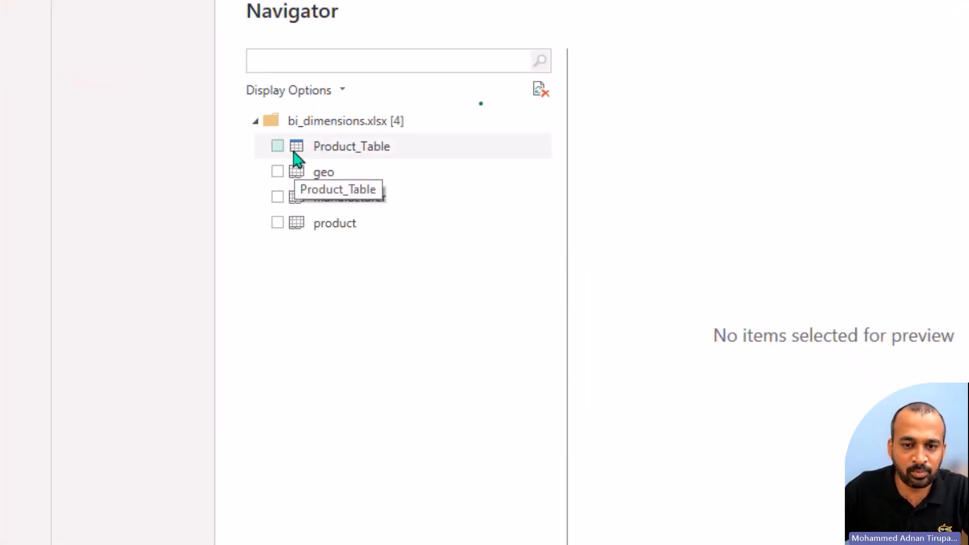
# Step: Preview the product sheet, the Product_Table table and the geo sheet of bi_dimensions.xlsx
pyautogui.click(299, 230)
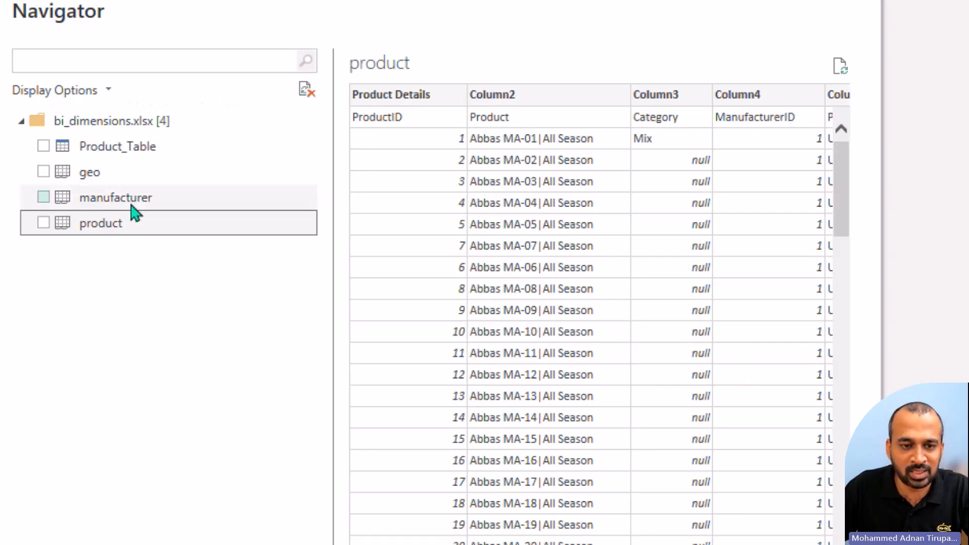
pyautogui.click(137, 149)
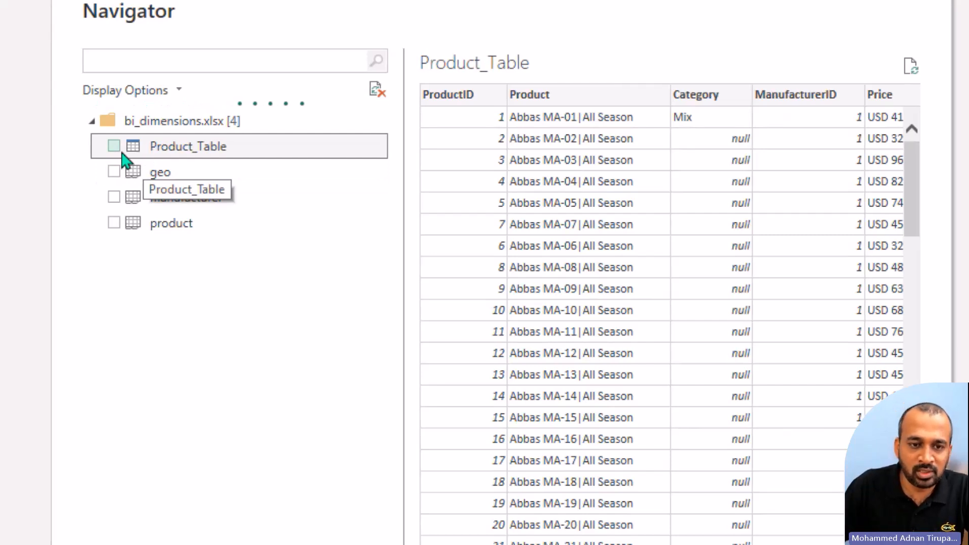
pyautogui.click(169, 177)
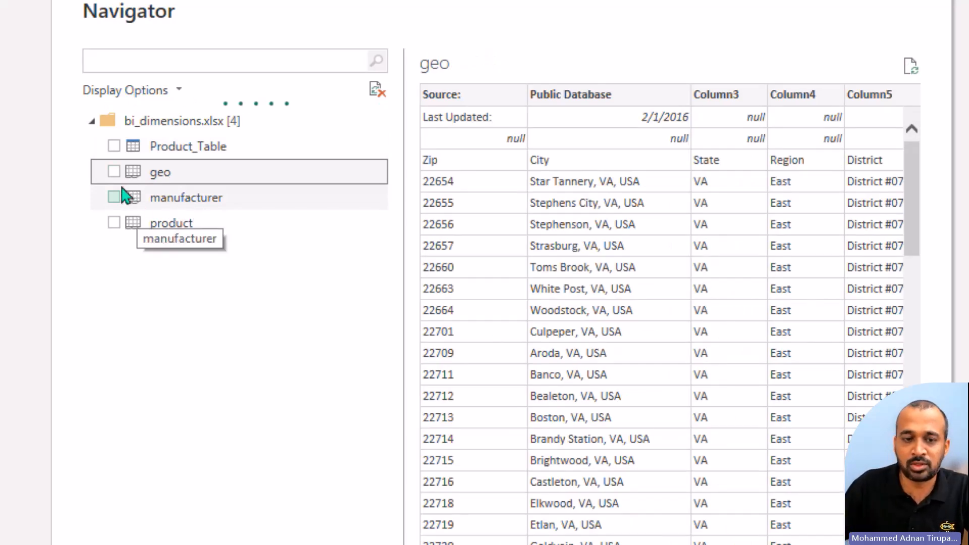
# Step: Include Product_Table, geo and manufacturer from bi_dimensions.xlsx and load them as queries
pyautogui.click(114, 145)
pyautogui.click(119, 147)
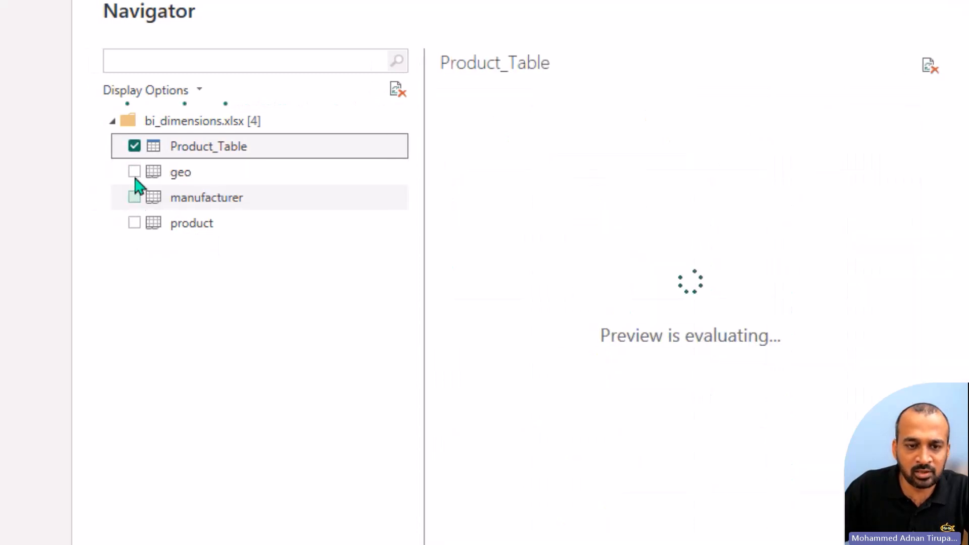
pyautogui.click(135, 173)
pyautogui.click(135, 198)
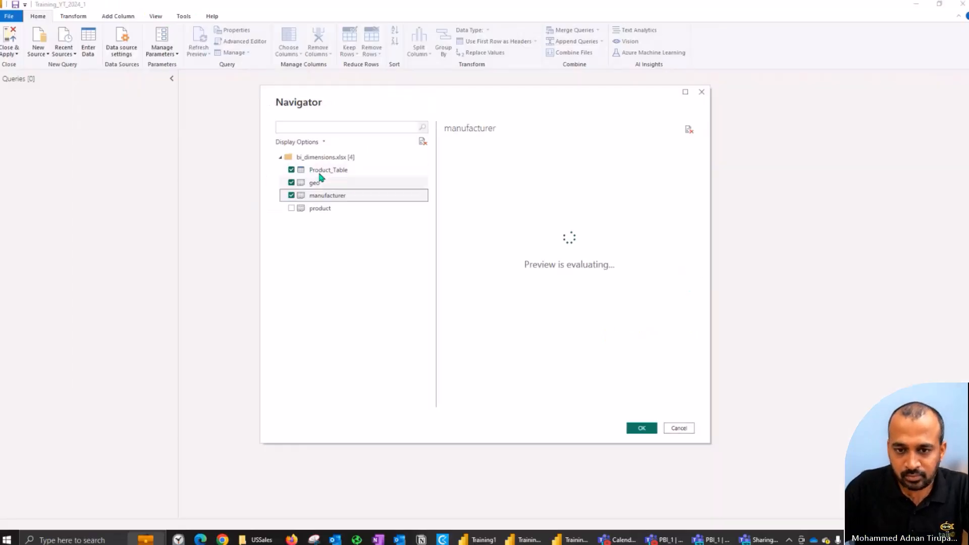
pyautogui.click(640, 427)
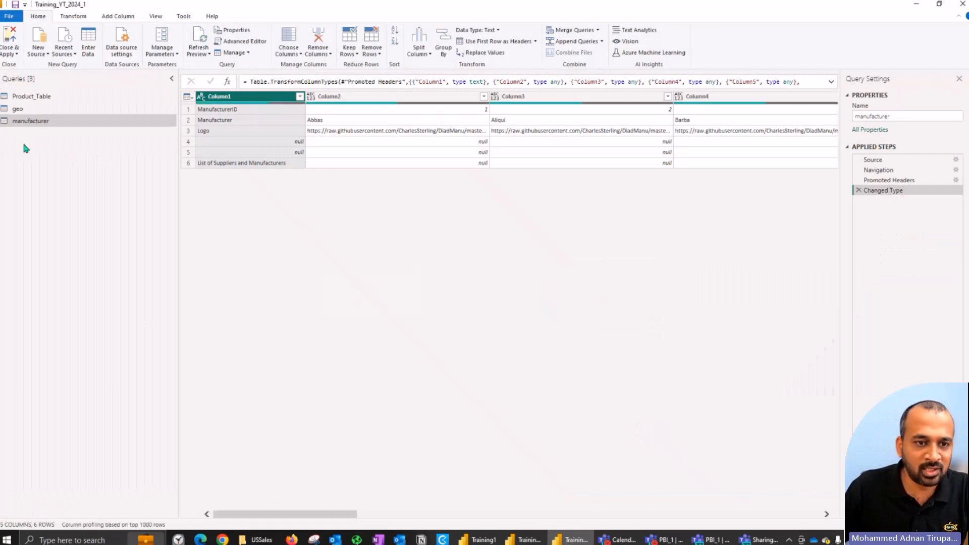
# Step: Add a new Text/CSV source from Sales.csv in the USSales folder
pyautogui.click(39, 54)
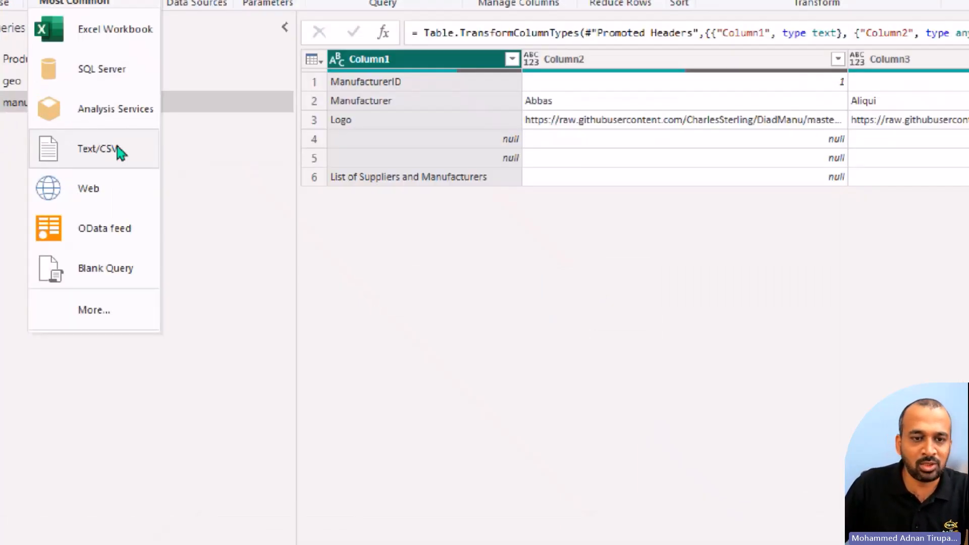
pyautogui.click(122, 156)
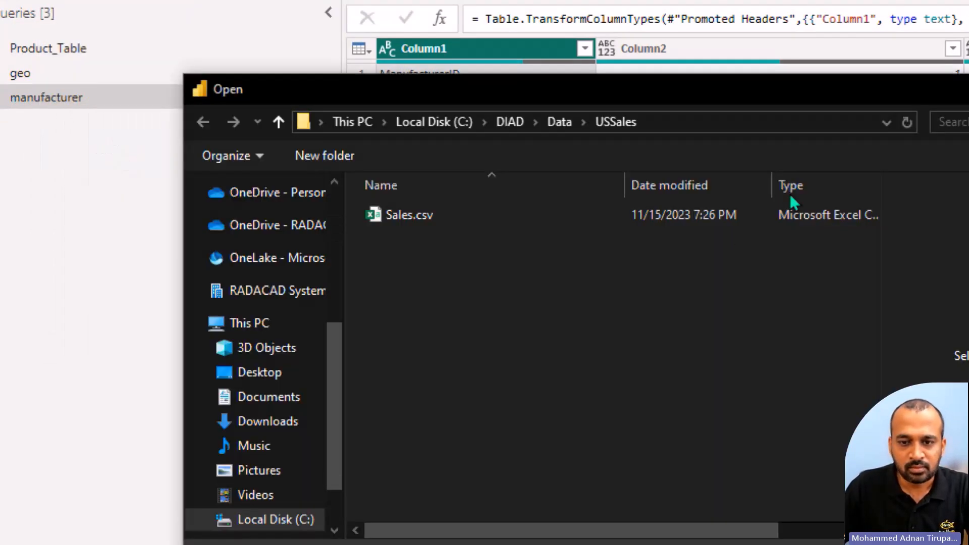
pyautogui.click(410, 220)
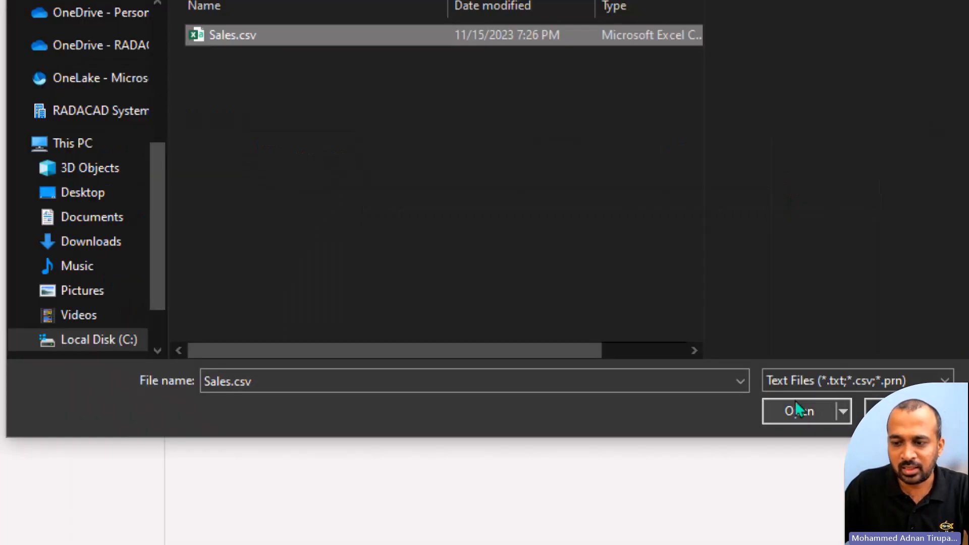
pyautogui.click(795, 402)
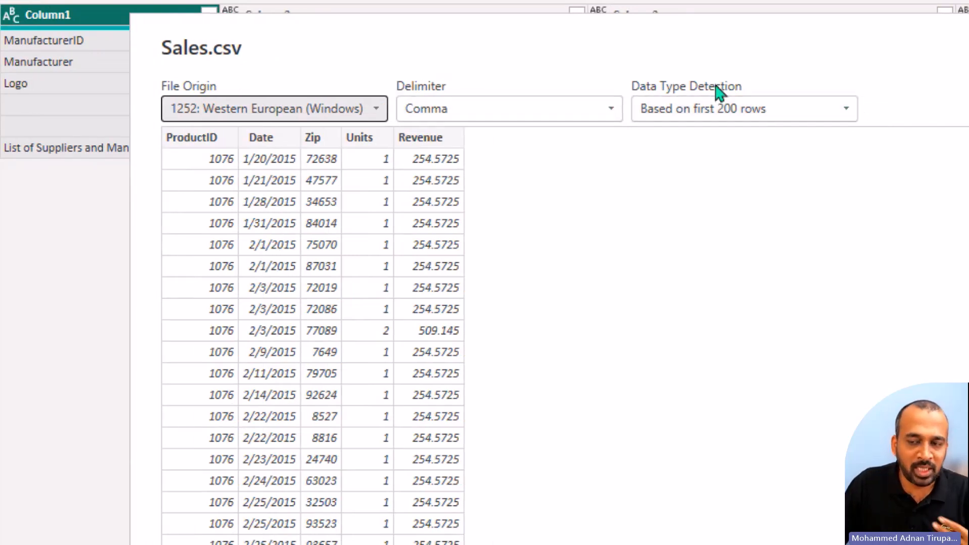
# Step: Review the data type detection options for Sales.csv and import it with detection based on the first 200 rows
pyautogui.click(696, 116)
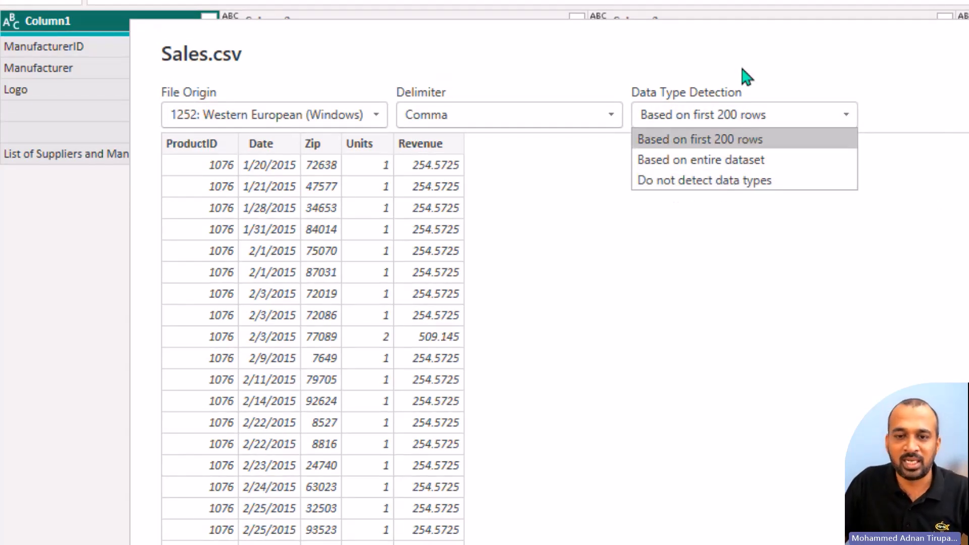
pyautogui.click(745, 76)
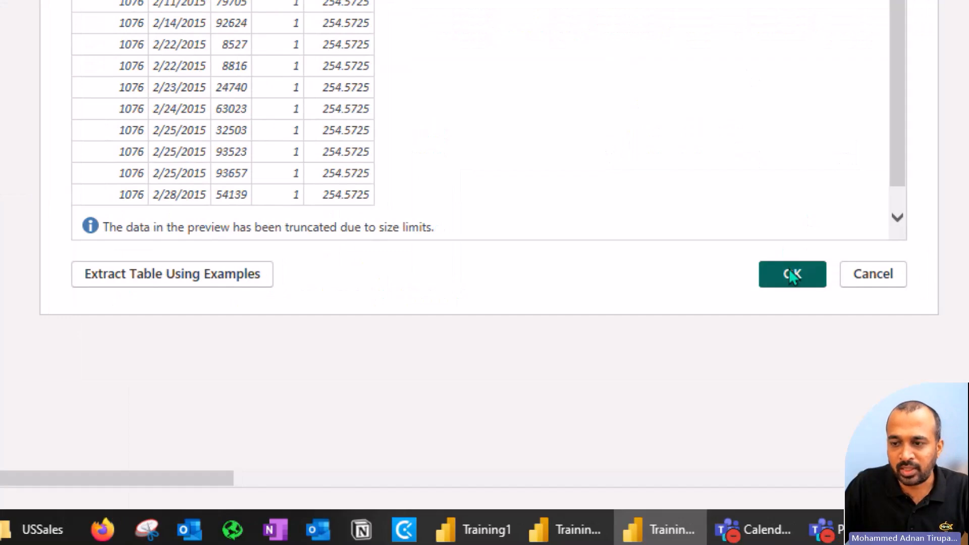
pyautogui.click(792, 273)
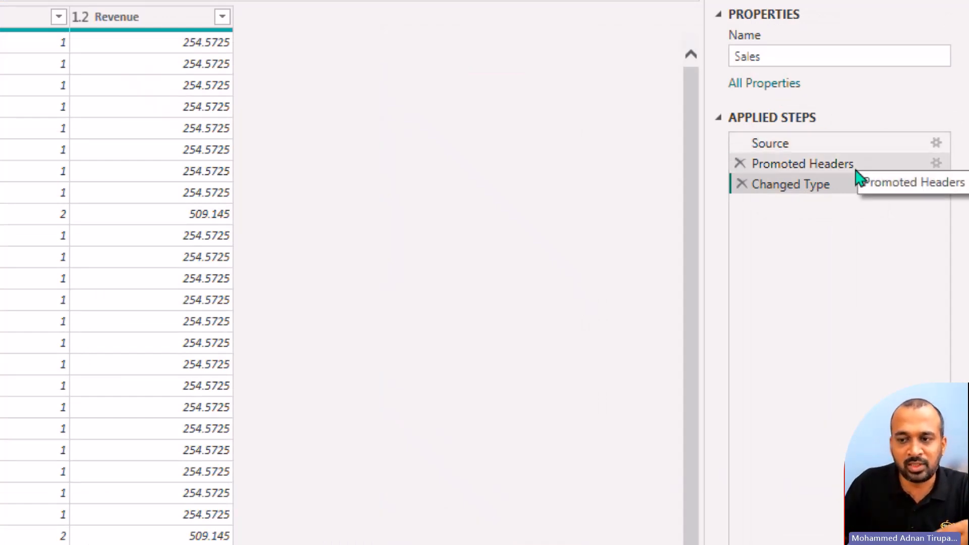
# Step: Review the Source, Promoted Headers and Changed Type steps applied to the Sales query
pyautogui.click(857, 146)
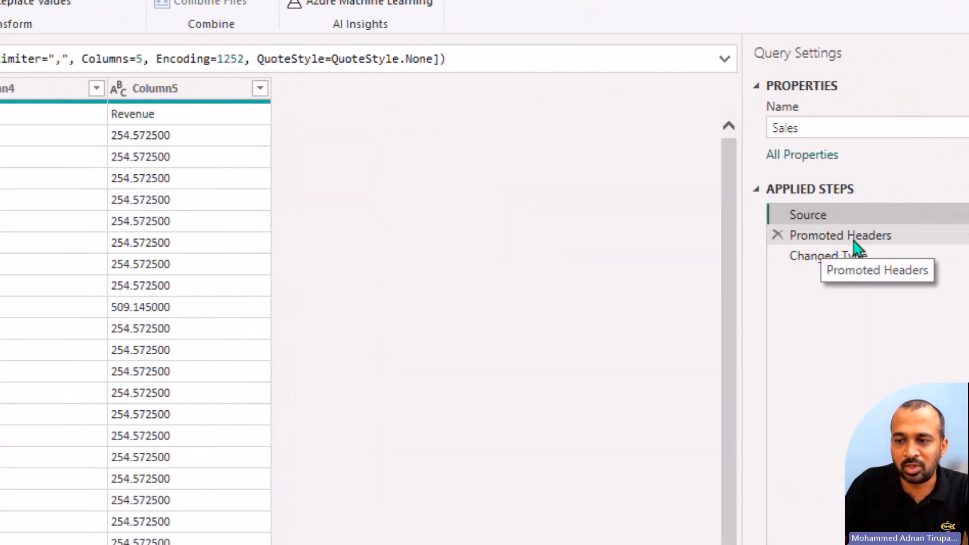
pyautogui.click(851, 236)
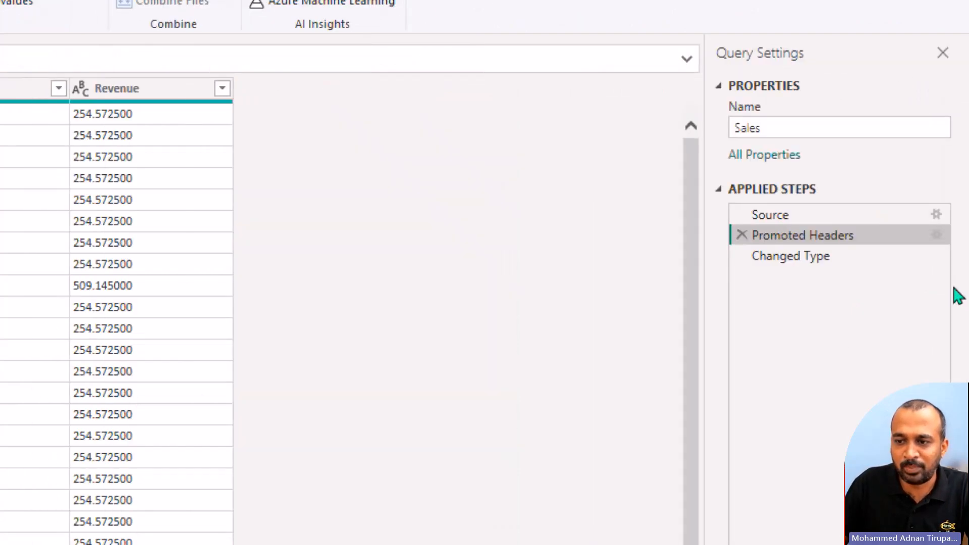
pyautogui.click(867, 262)
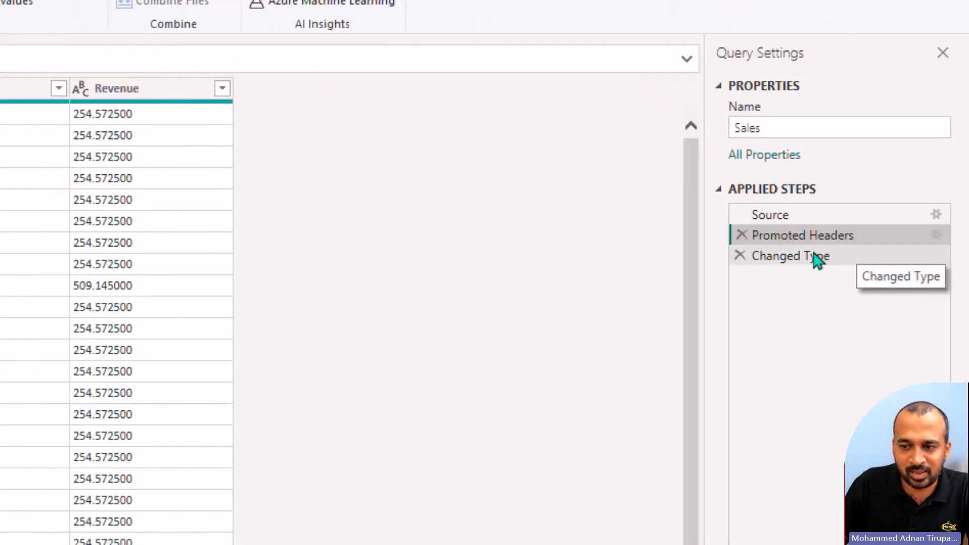
pyautogui.click(810, 258)
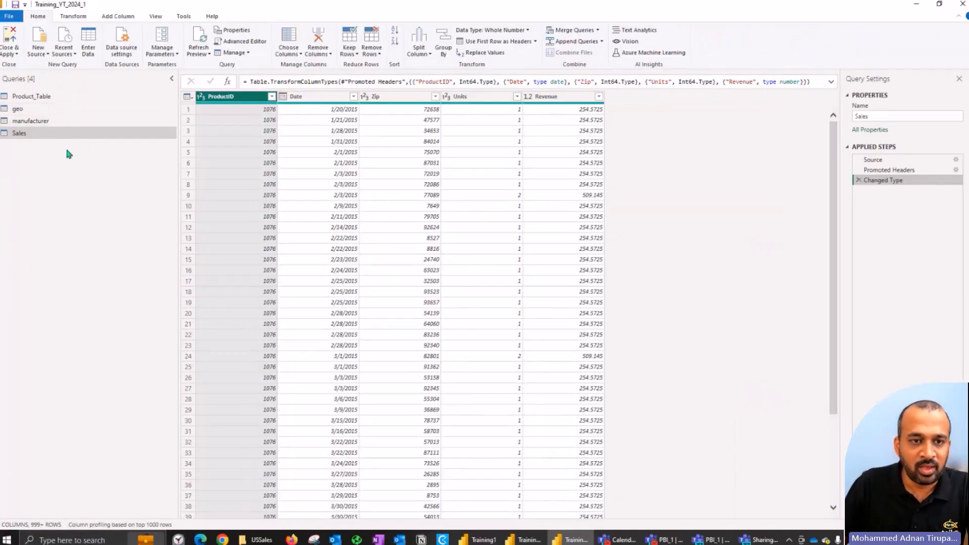
# Step: Switch to File Explorer, open the InternationalSales folder in C:\DIAD\Data to see its files, and return to Power Query
pyautogui.click(39, 50)
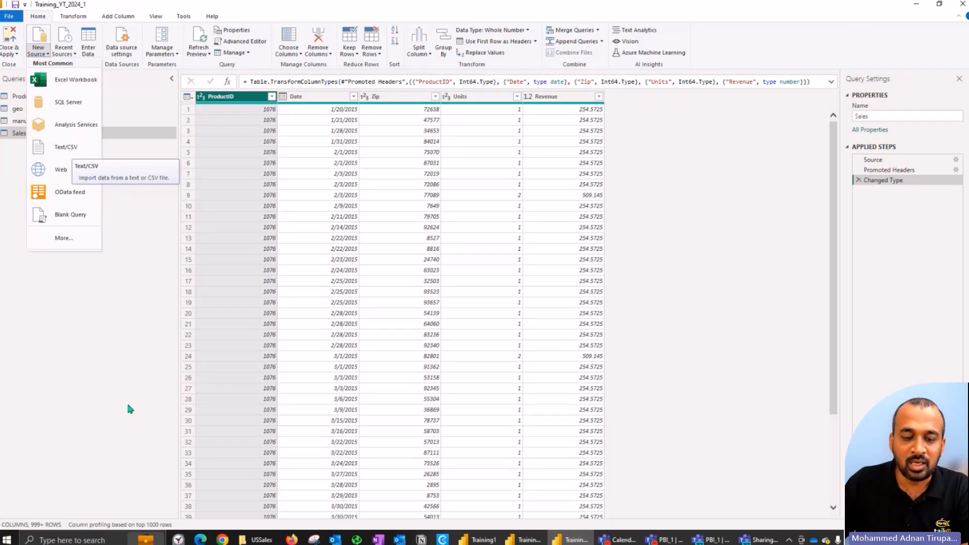
pyautogui.click(258, 539)
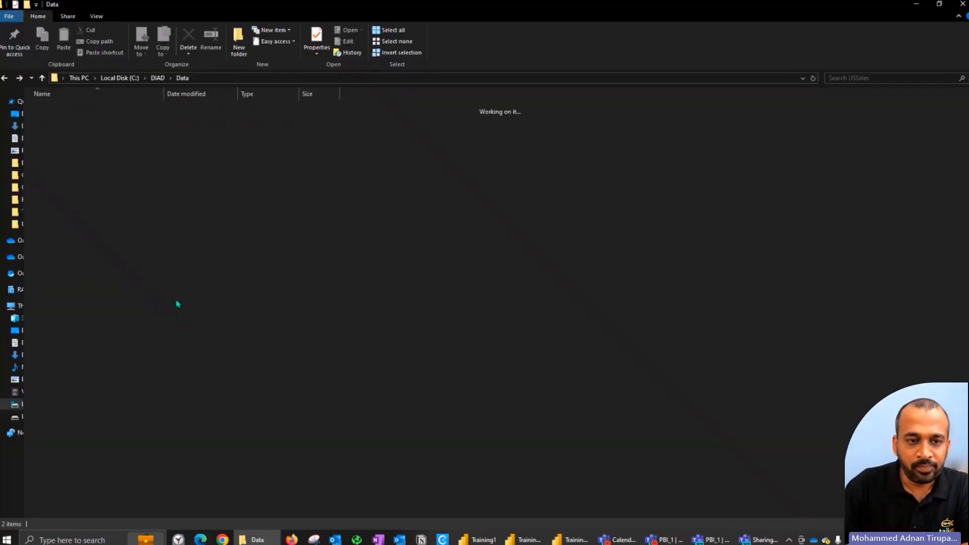
pyautogui.hotkey('alt', 'Up')
pyautogui.press('Up')
pyautogui.press('Up')
pyautogui.press('Return')
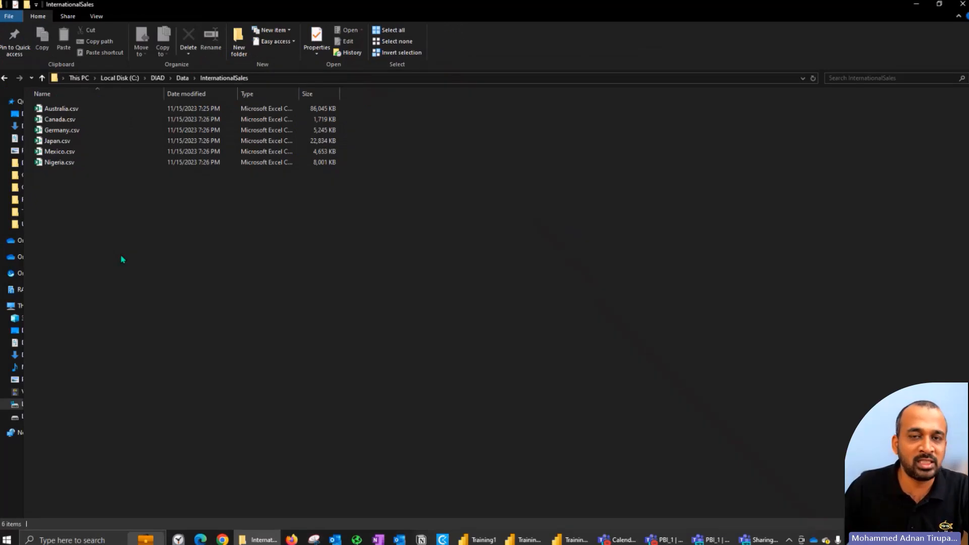
pyautogui.press('alt')
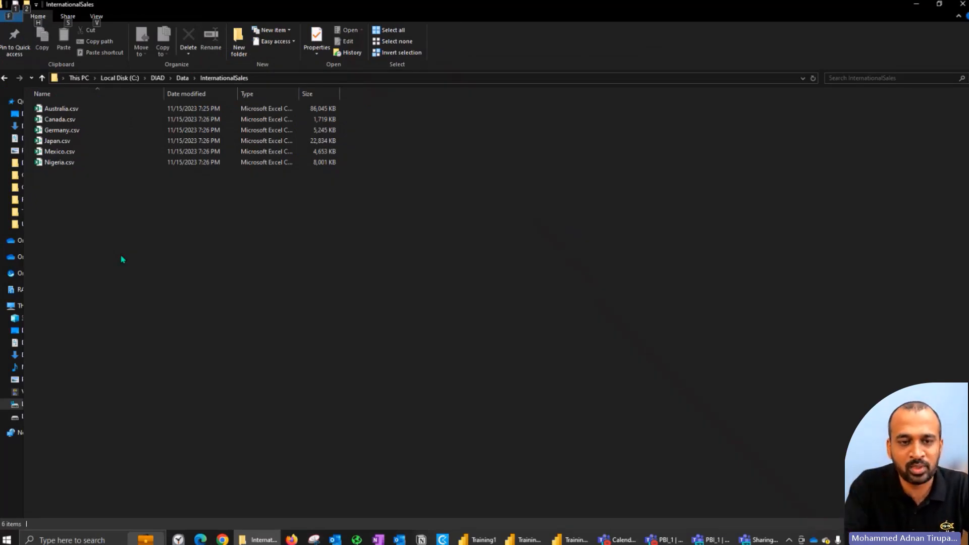
pyautogui.hotkey('alt', 'Tab')
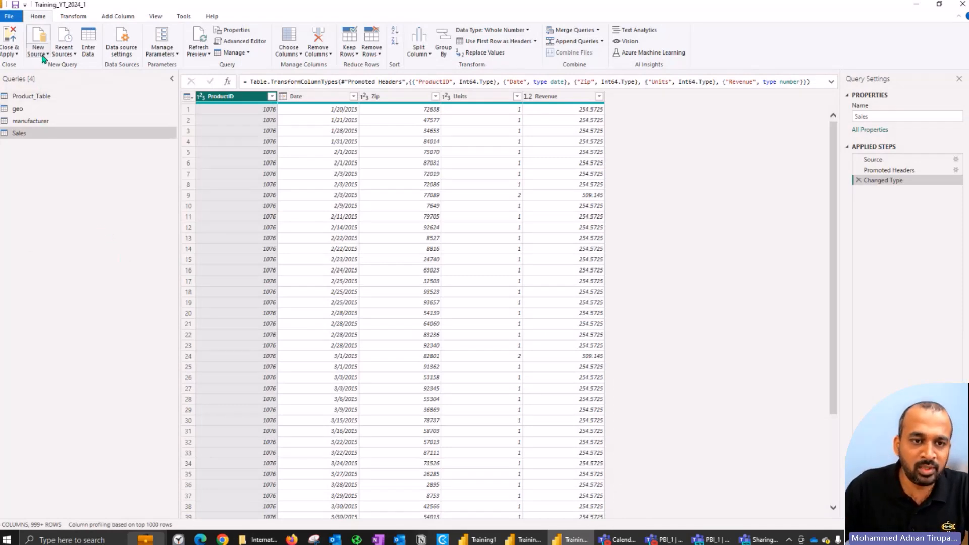
# Step: Add a new source by finding the Folder connector with the search term "folder" and connecting to it
pyautogui.click(44, 56)
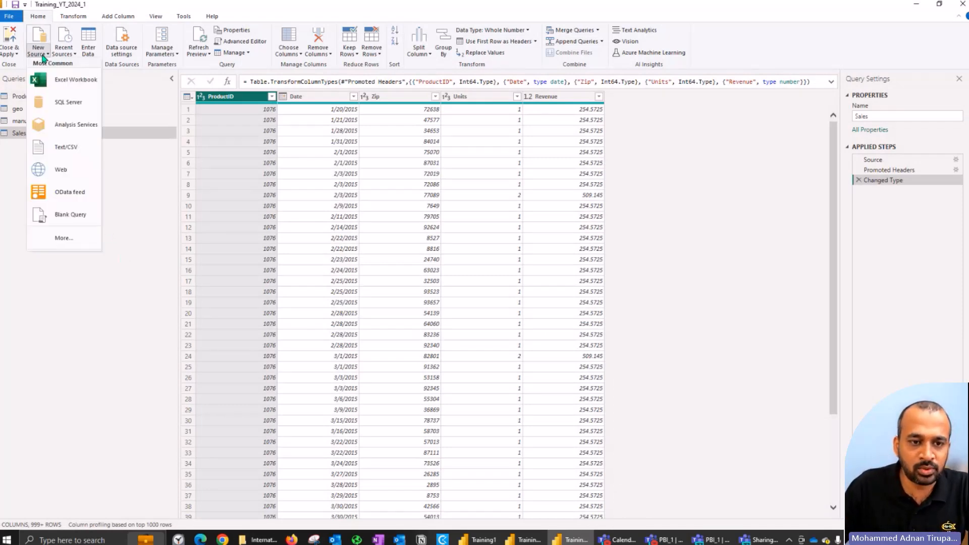
pyautogui.click(69, 235)
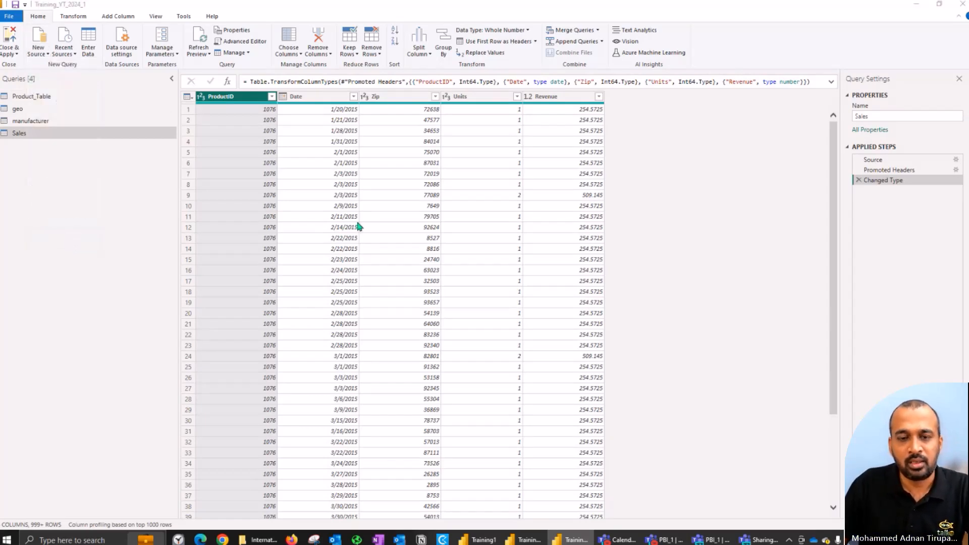
pyautogui.write('folder')
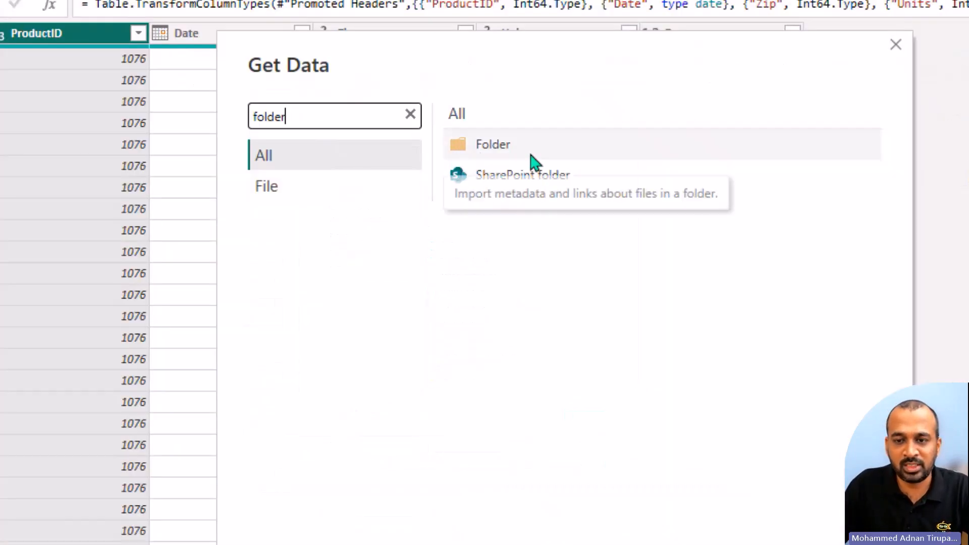
pyautogui.click(470, 157)
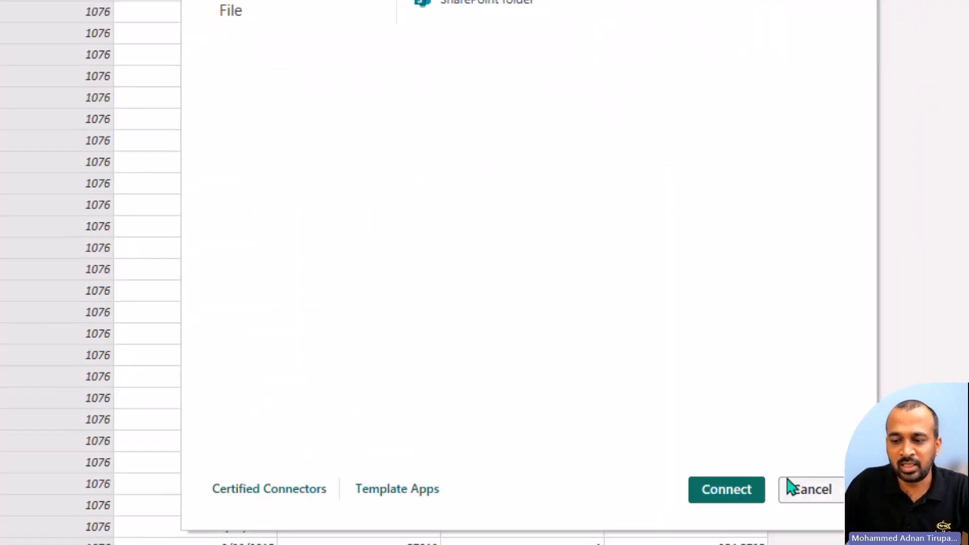
pyautogui.click(739, 499)
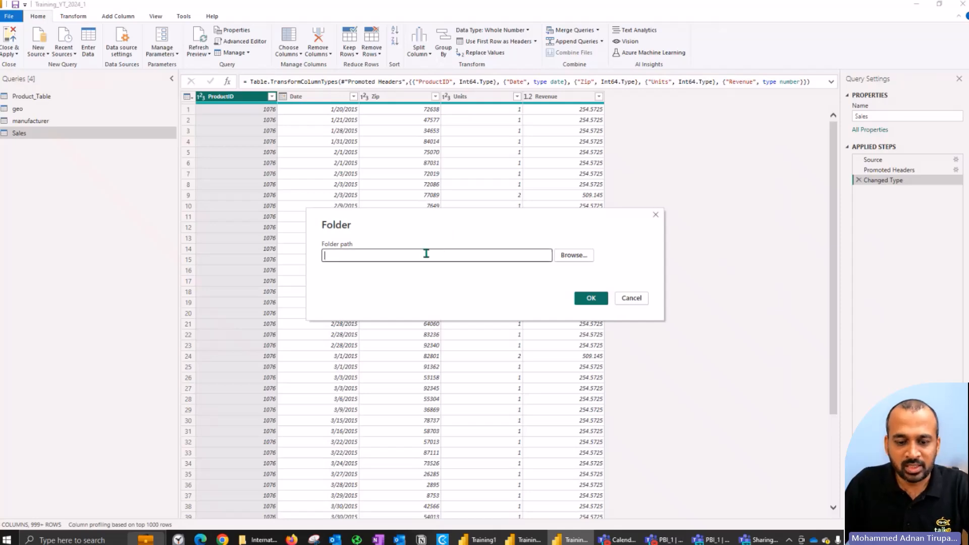
# Step: Set the folder path to C:\DIAD\Data\InternationalSales and load its file list with Transform Data, without combining the files
pyautogui.click(259, 539)
pyautogui.click(271, 541)
pyautogui.click(271, 541)
pyautogui.click(270, 540)
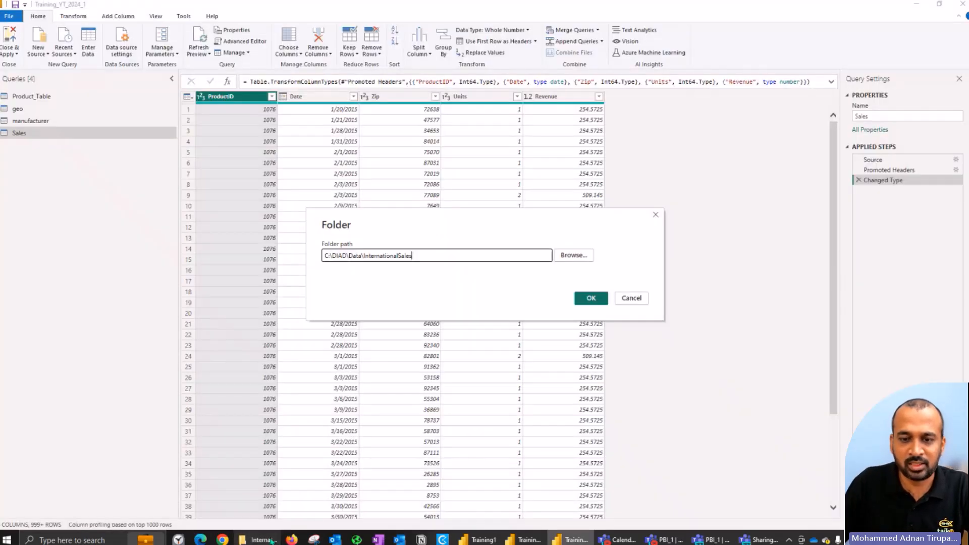
pyautogui.click(588, 297)
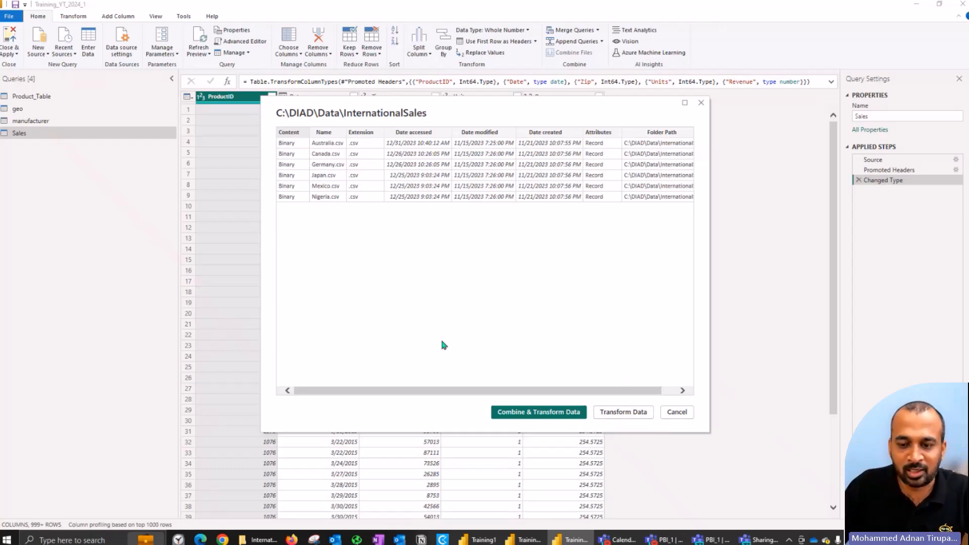
pyautogui.click(618, 415)
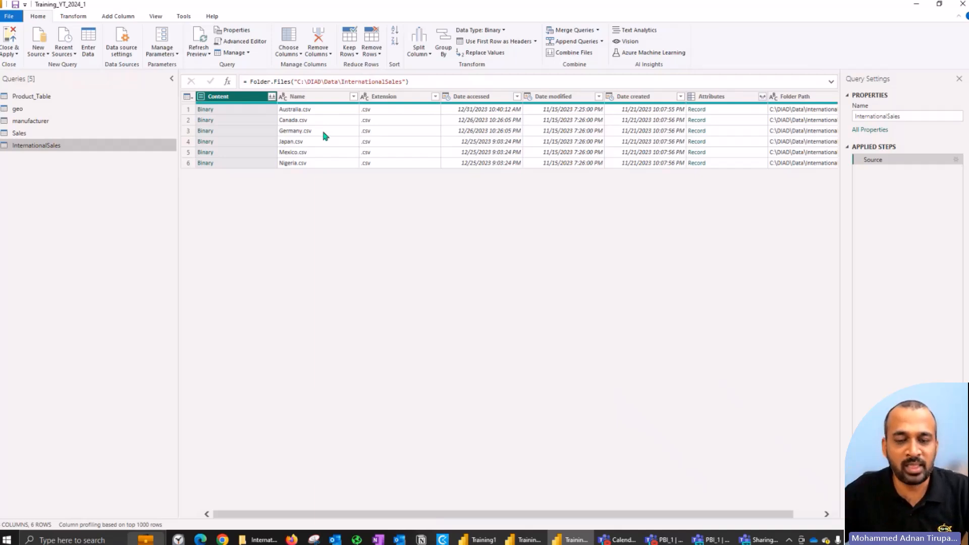
# Step: Inspect the Extension filter values and the name, binary content and attributes record of Australia.csv in the InternationalSales query
pyautogui.click(434, 98)
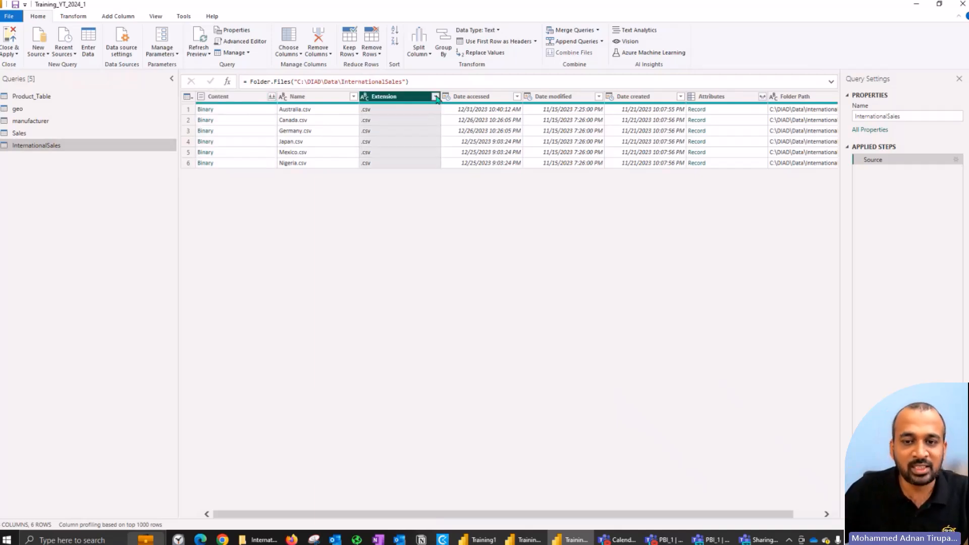
pyautogui.click(502, 189)
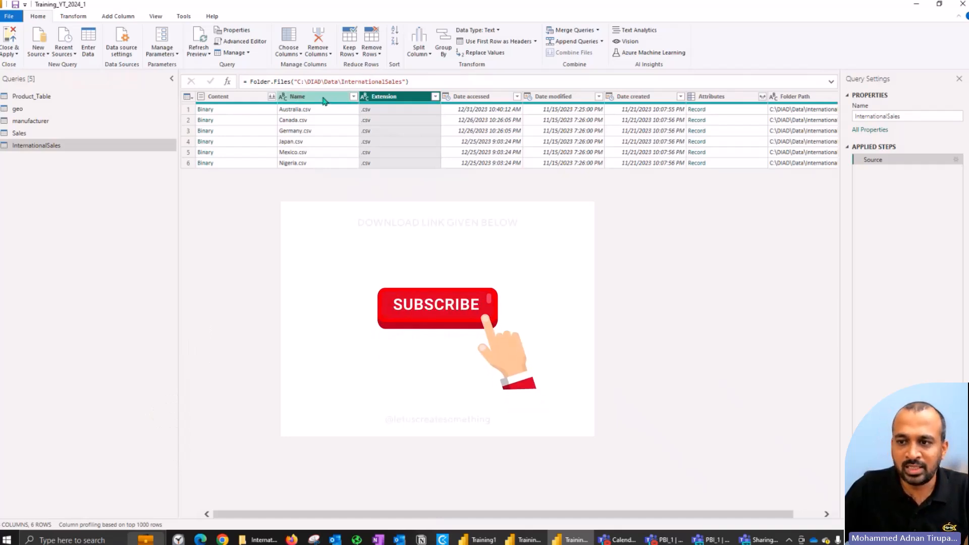
pyautogui.moveTo(419, 514); pyautogui.dragTo(192, 509)
pyautogui.click(308, 110)
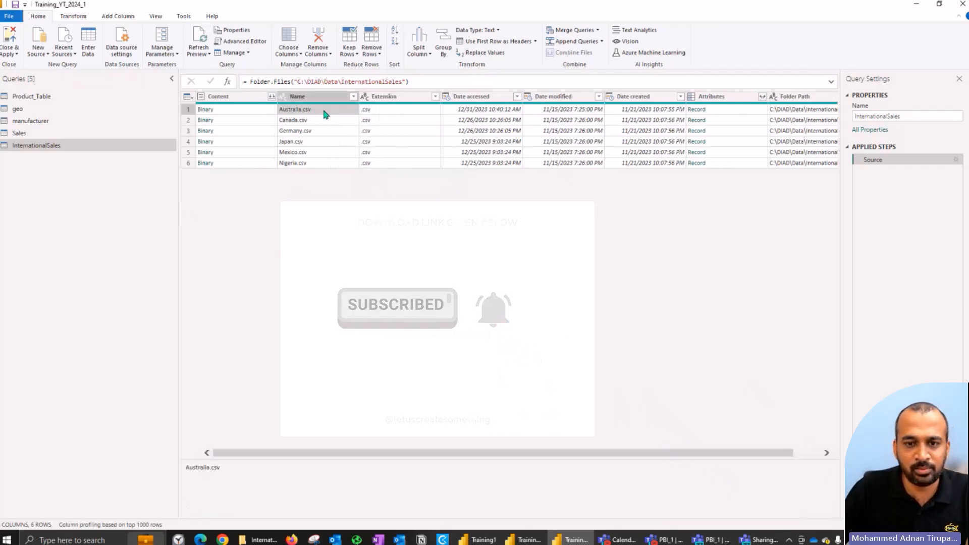
pyautogui.click(238, 112)
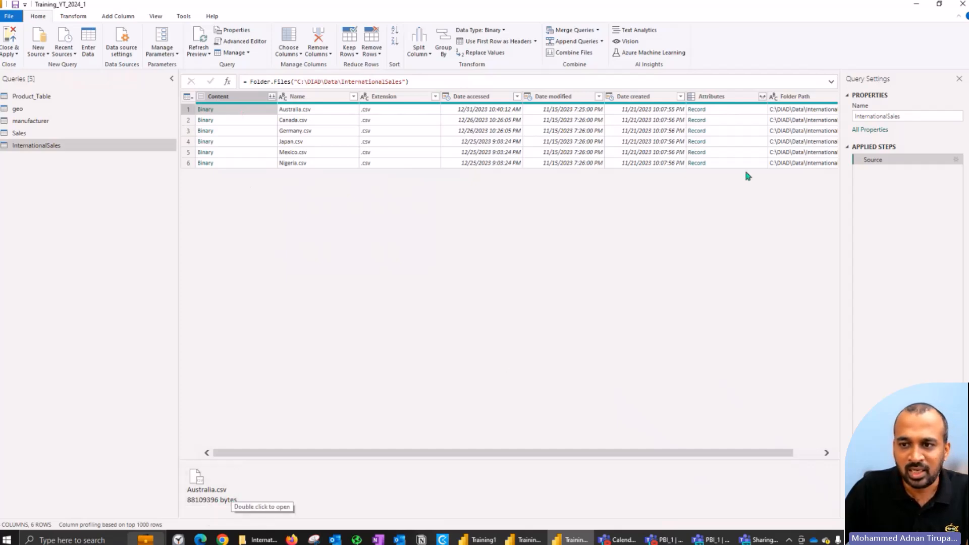
pyautogui.click(741, 110)
pyautogui.scroll(-5, 417, 506)
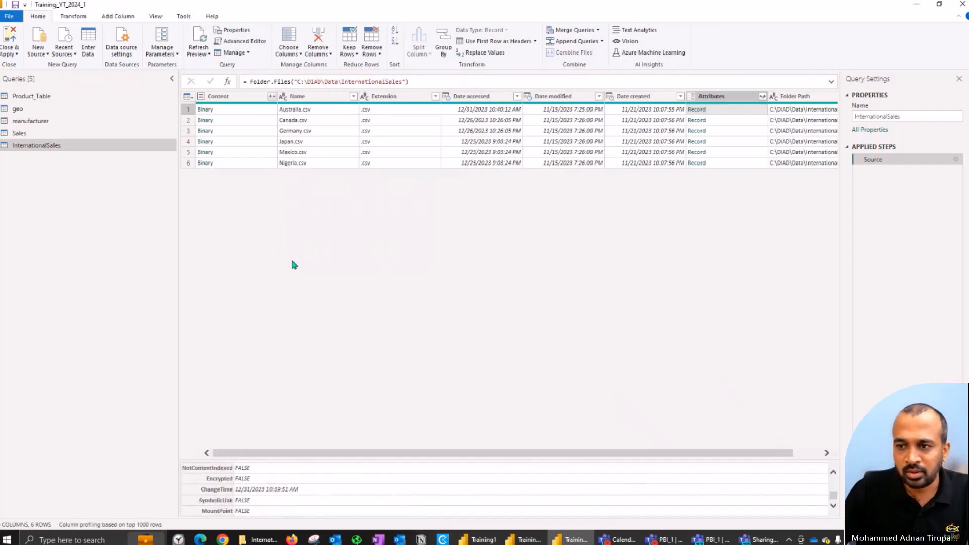
# Step: Open Australia.csv from the InternationalSales folder in Notepad++, check its header row through the Country column, and close the file
pyautogui.click(258, 539)
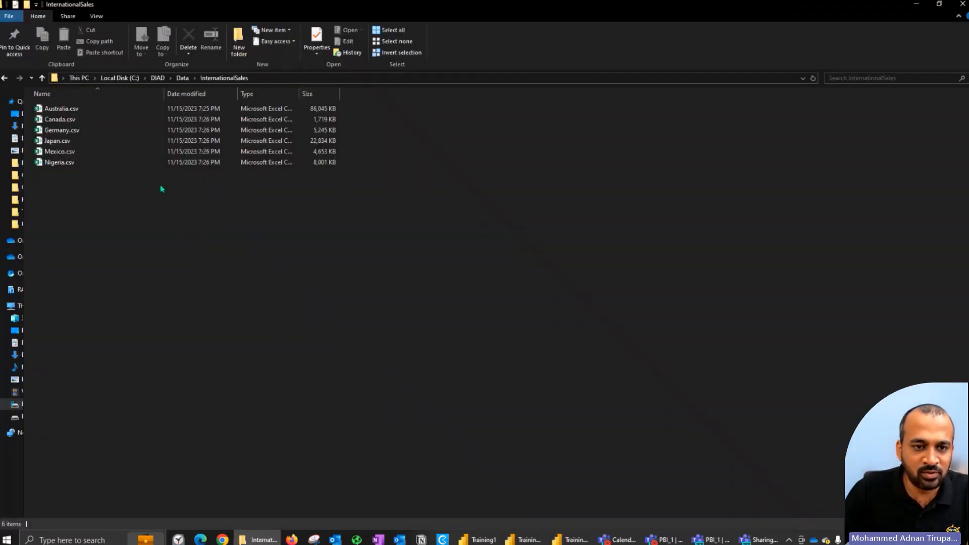
pyautogui.rightClick(87, 115)
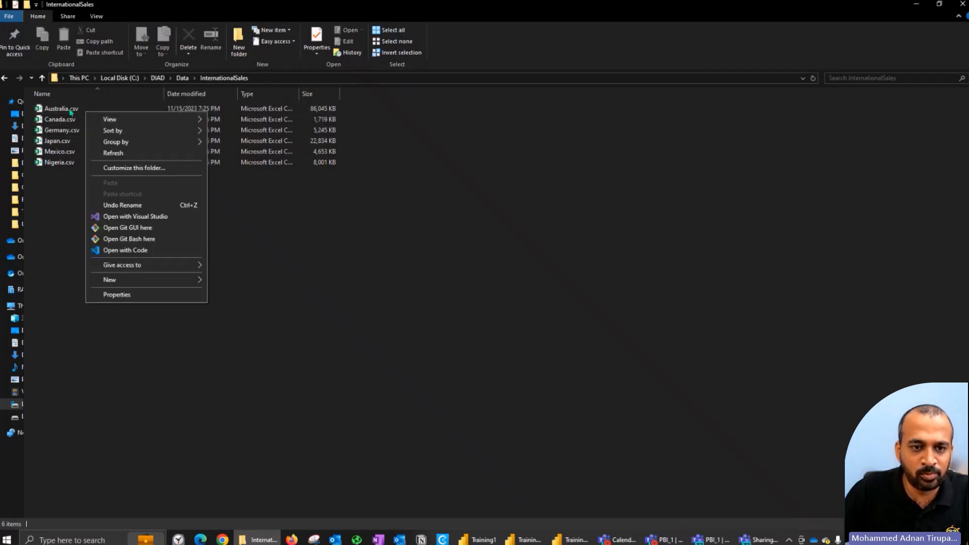
pyautogui.click(71, 111)
pyautogui.rightClick(70, 109)
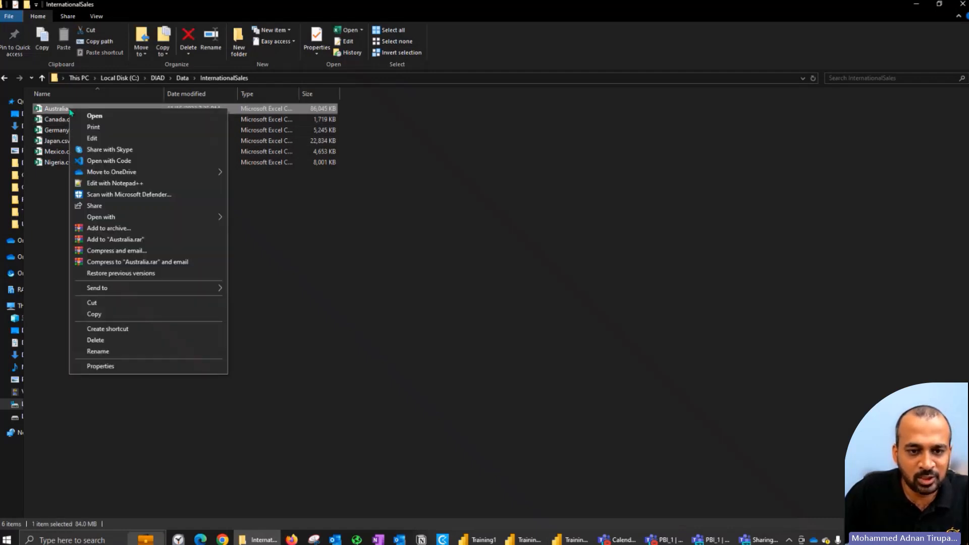
pyautogui.click(181, 184)
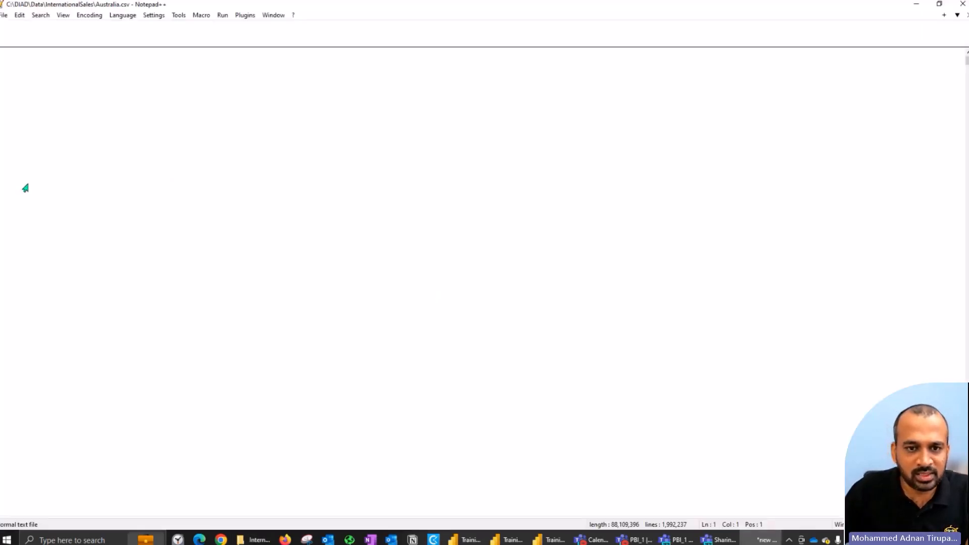
pyautogui.click(87, 53)
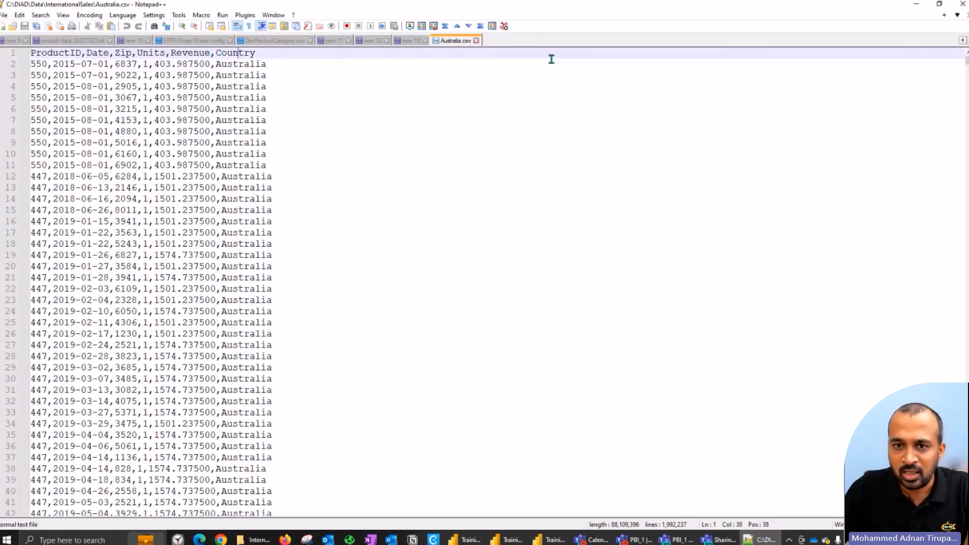
pyautogui.click(476, 40)
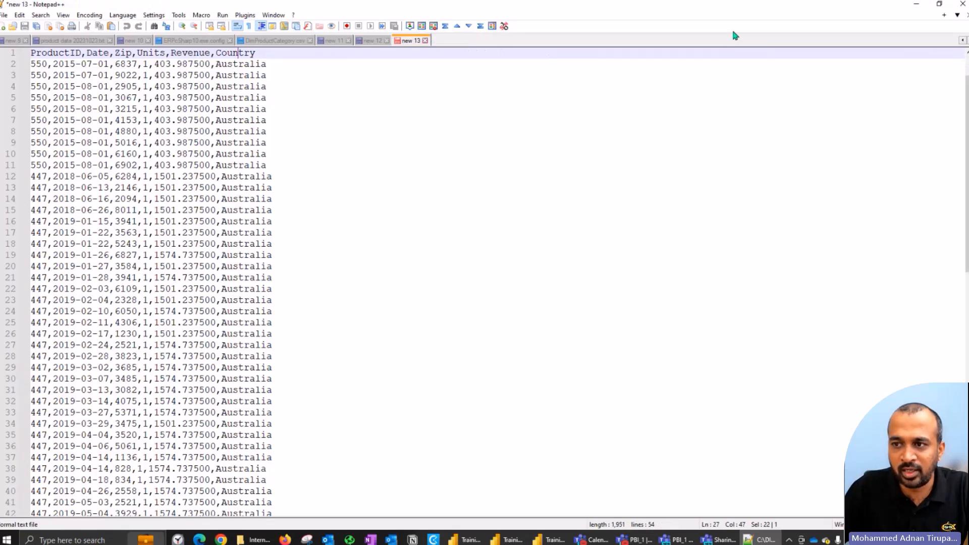
pyautogui.hotkey('alt', 'Tab')
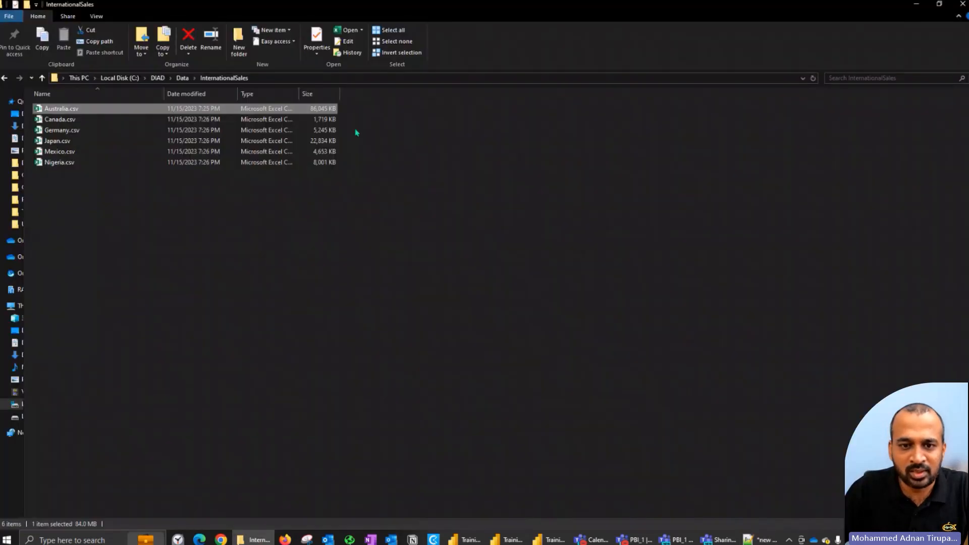
# Step: Return to Power Query and start combining the files from the Content column of the InternationalSales query
pyautogui.click(551, 540)
pyautogui.click(305, 97)
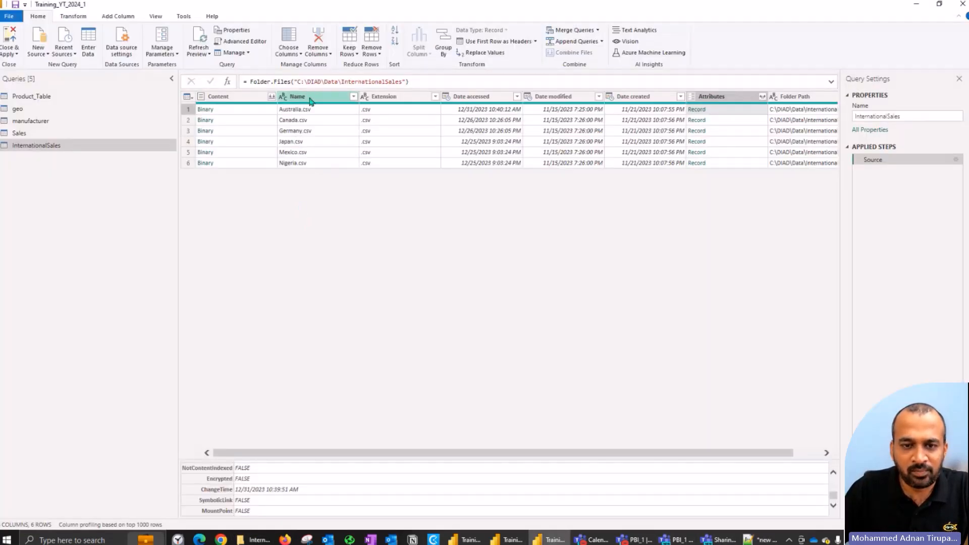
pyautogui.click(267, 97)
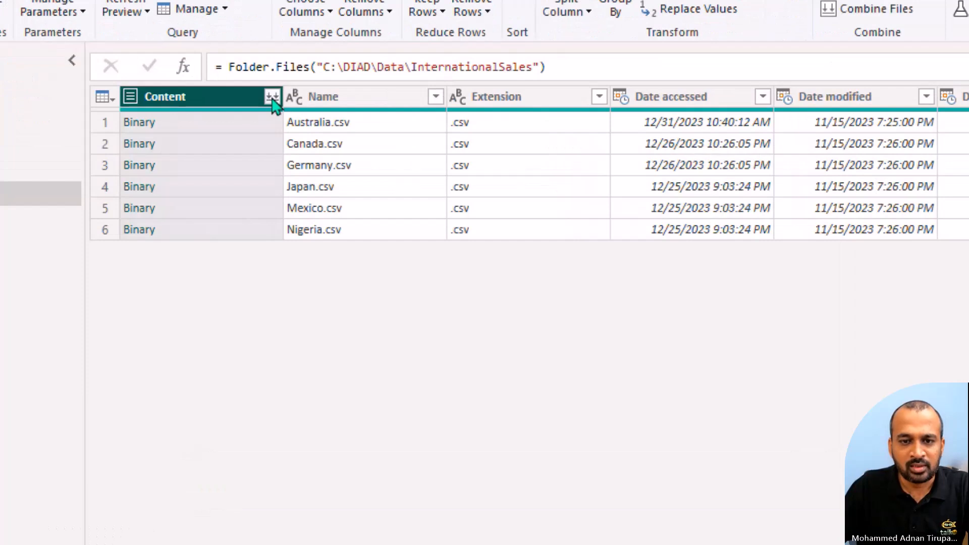
pyautogui.click(272, 97)
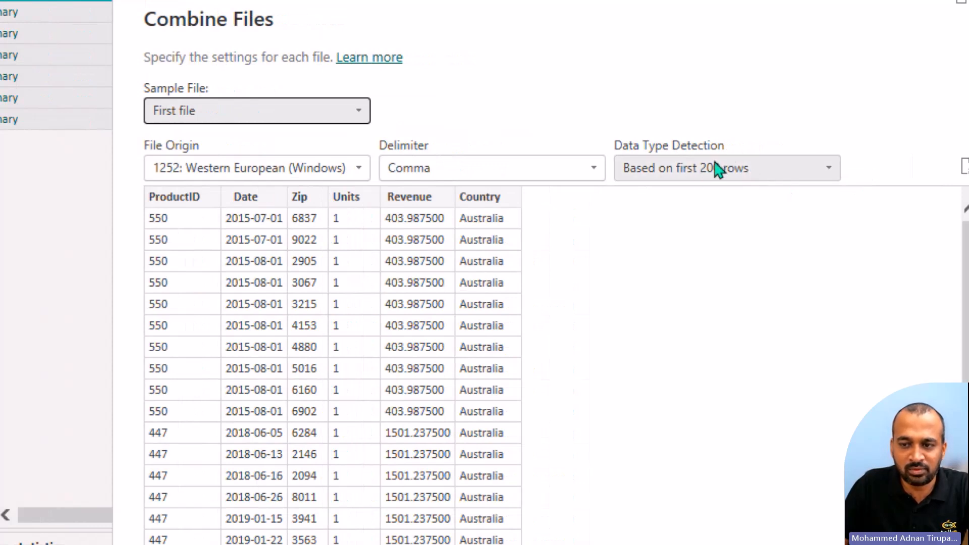
# Step: Combine the InternationalSales files with the first file as sample and a comma delimiter, and remove the Source.Name column
pyautogui.click(528, 182)
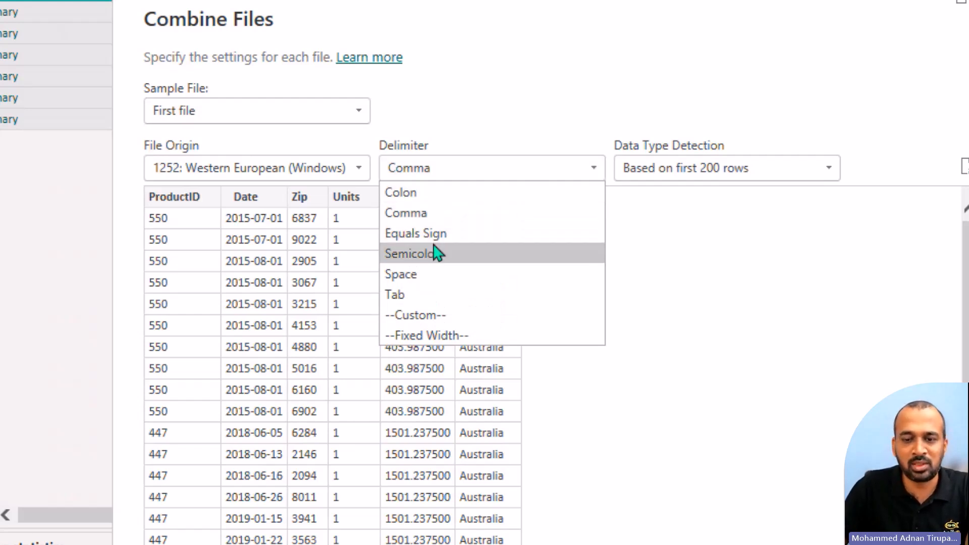
pyautogui.click(504, 123)
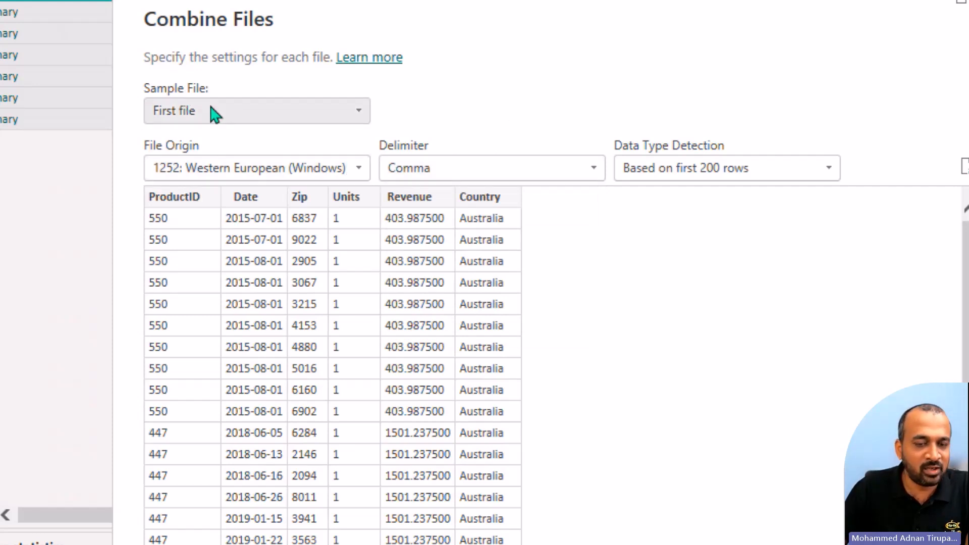
pyautogui.click(193, 115)
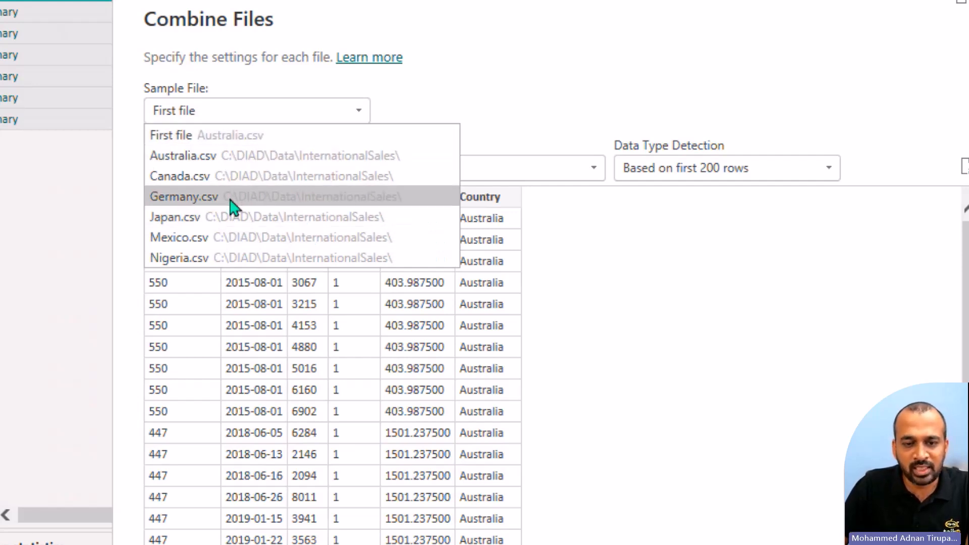
pyautogui.click(590, 113)
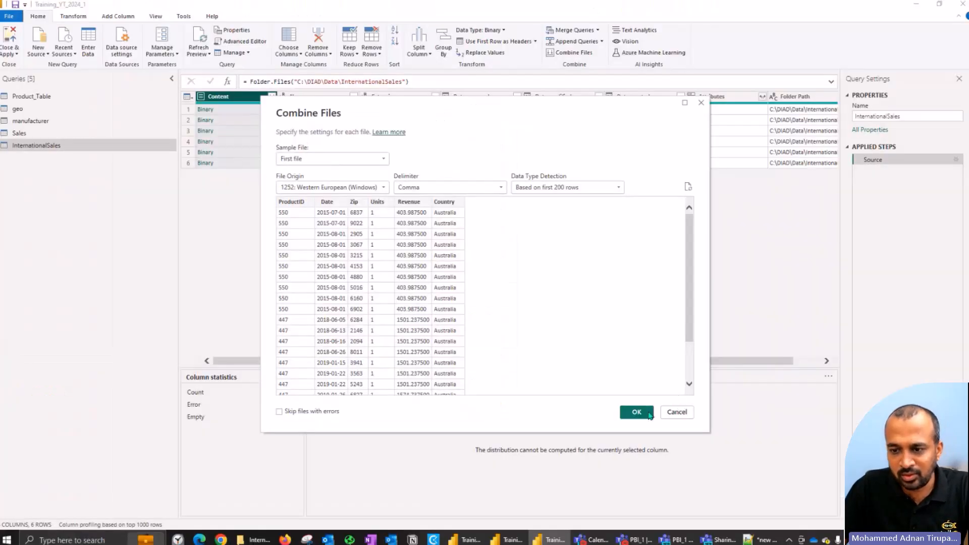
pyautogui.click(858, 458)
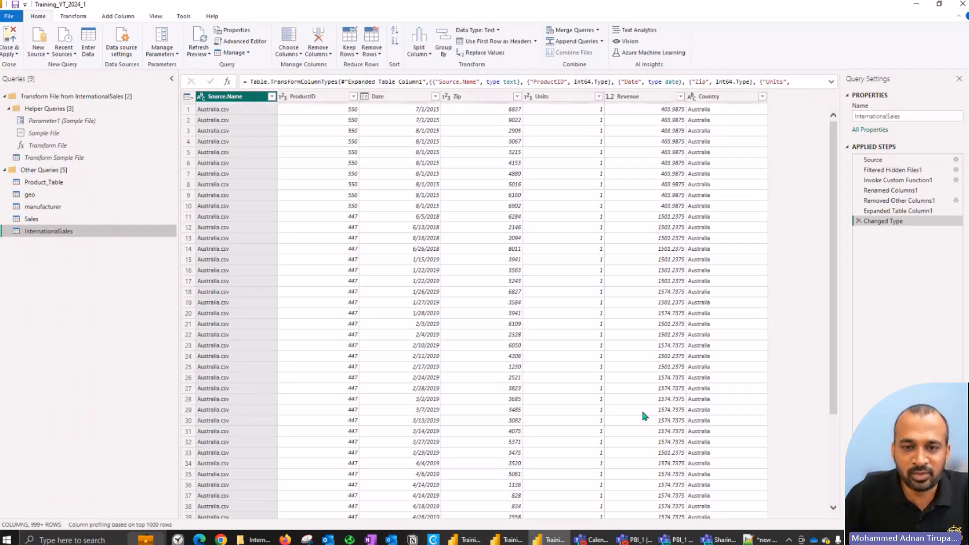
pyautogui.rightClick(222, 100)
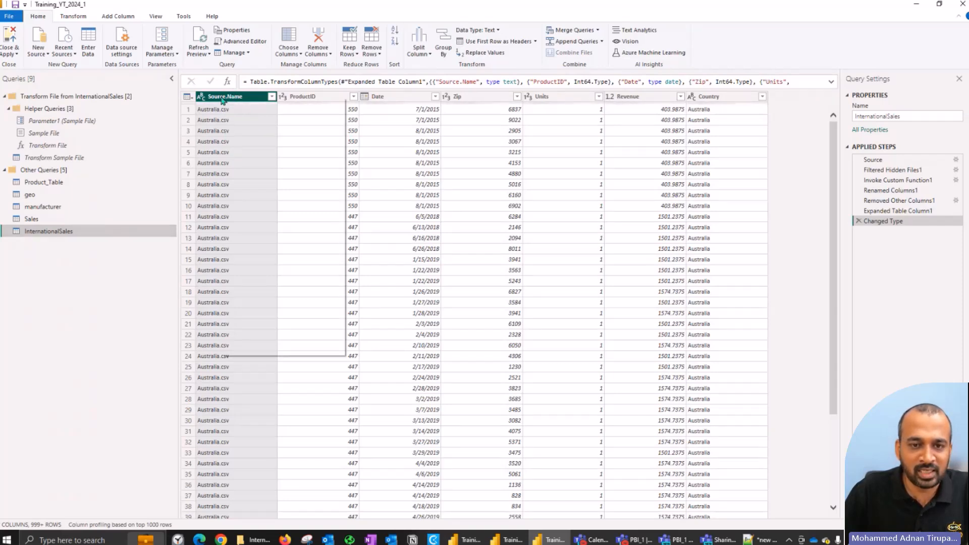
pyautogui.click(237, 118)
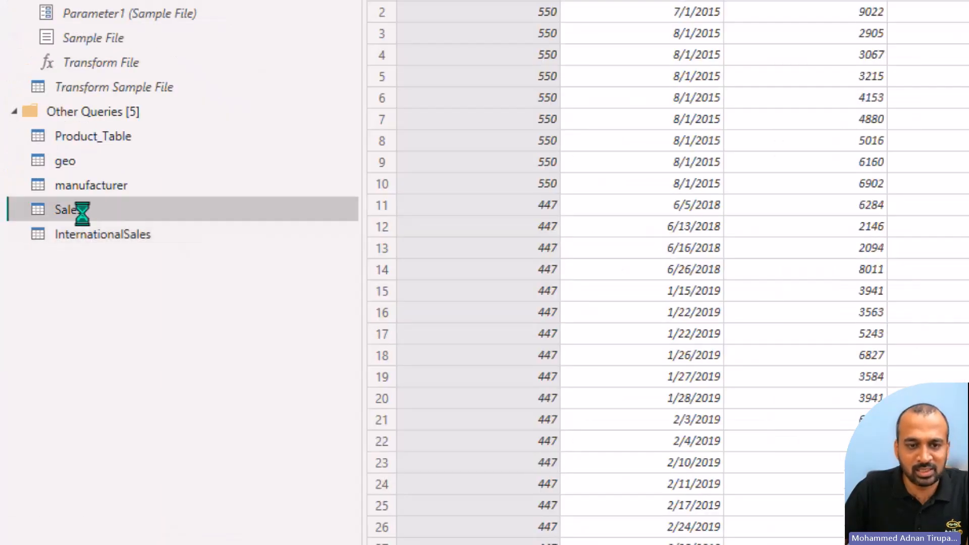
# Step: Start a custom column named Country in the Sales query with the formula "USA"
pyautogui.click(38, 219)
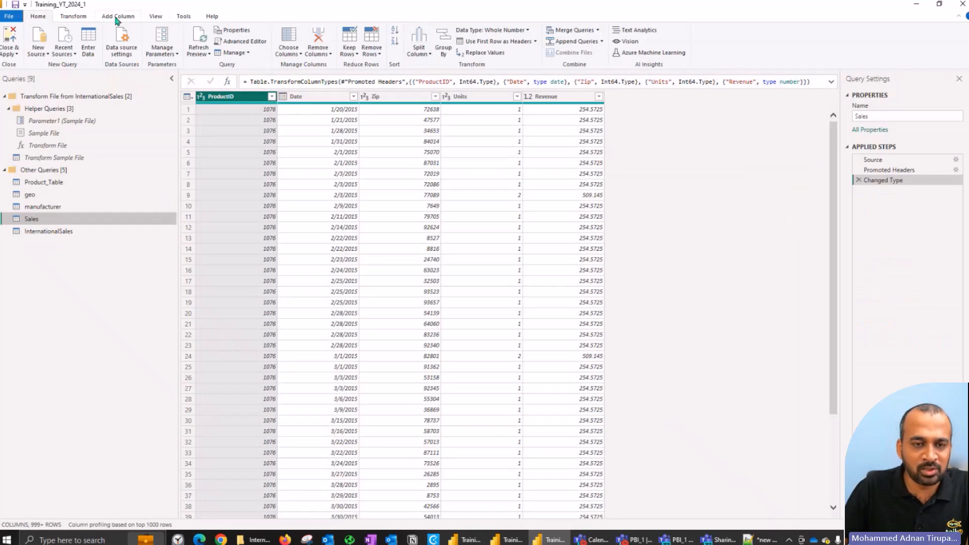
pyautogui.click(117, 19)
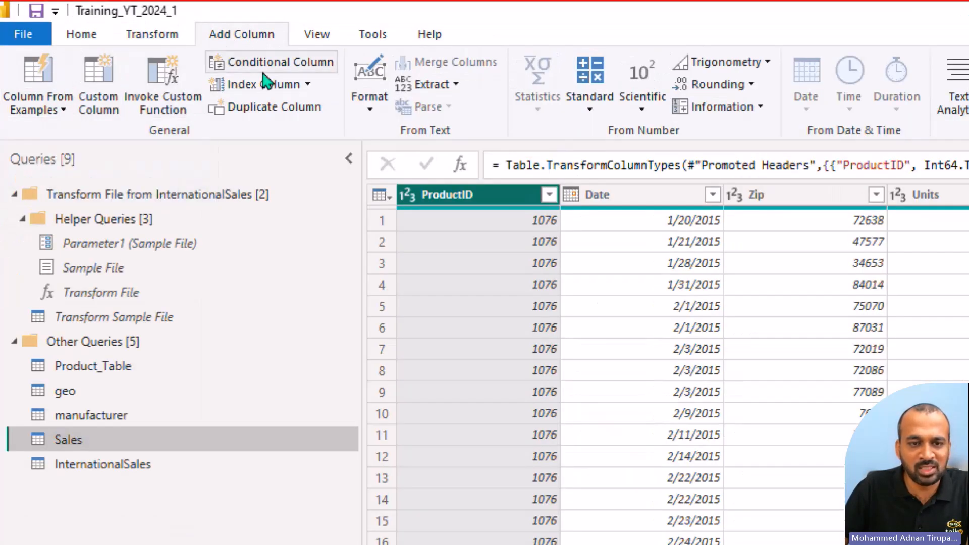
pyautogui.click(113, 65)
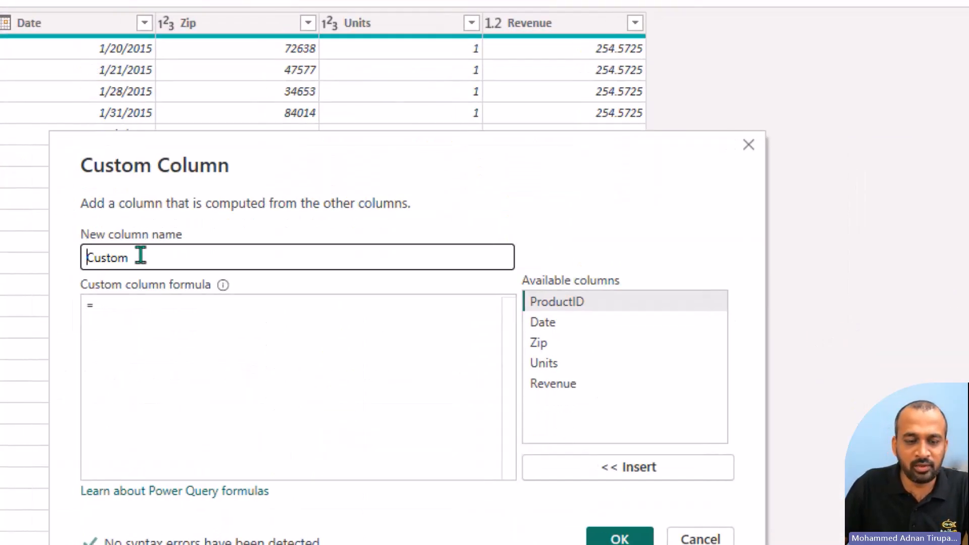
pyautogui.moveTo(141, 254); pyautogui.dragTo(73, 264)
pyautogui.write('Country')
pyautogui.click(187, 323)
pyautogui.write('"USA')
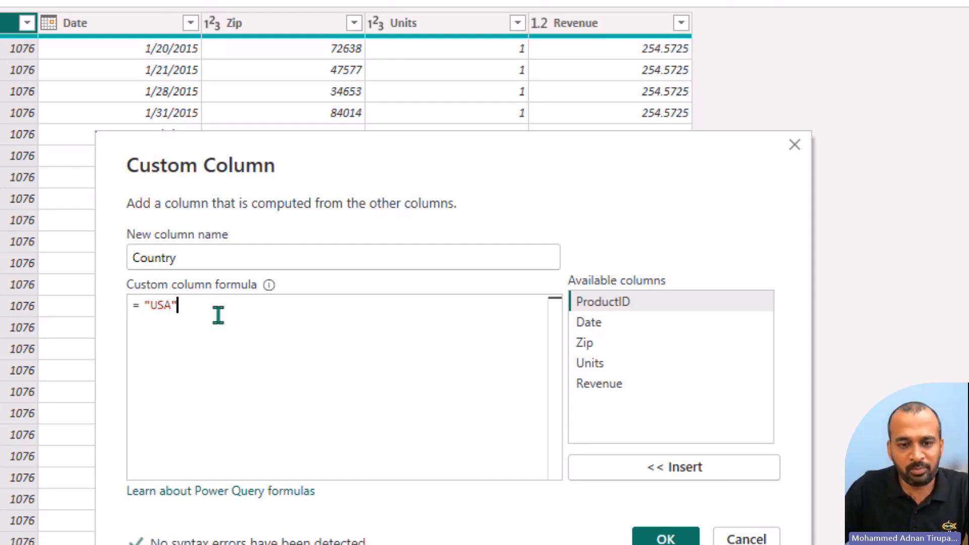
# Step: Try the formula [Date]*[Zip] for the custom column and restore the formula to "USA"
pyautogui.hotkey('ctrl', 'shift', 'Left')
pyautogui.hotkey('shift', 'Right')
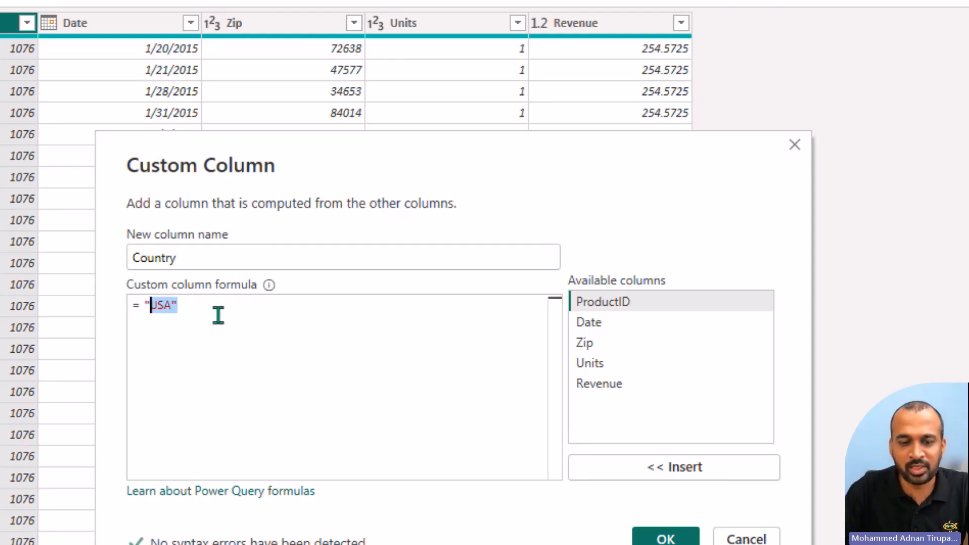
pyautogui.press('BackSpace')
pyautogui.press('BackSpace')
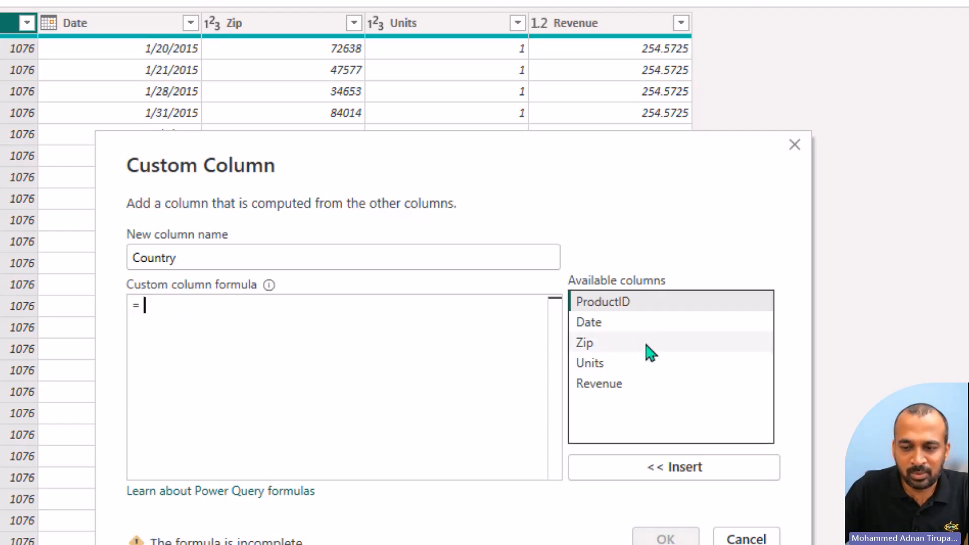
pyautogui.doubleClick(636, 329)
pyautogui.write('*')
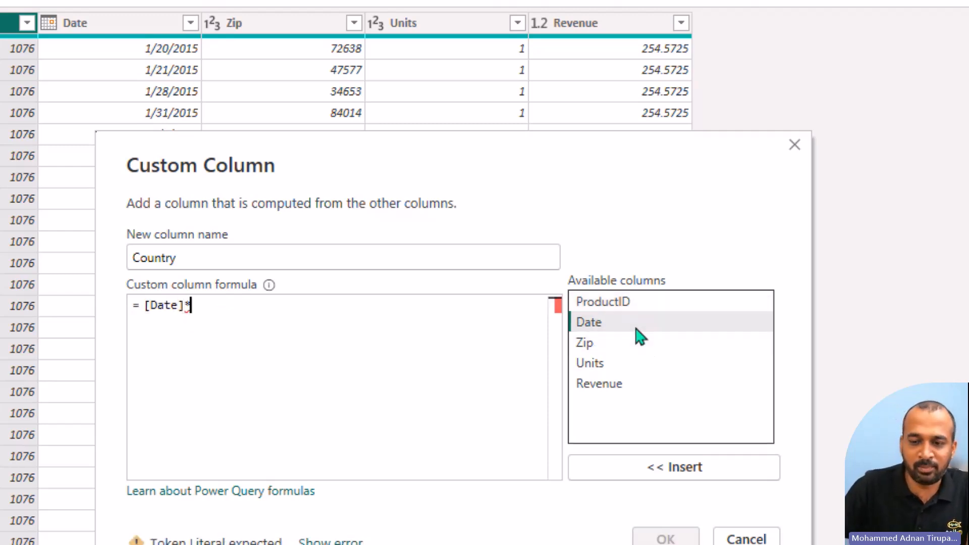
pyautogui.doubleClick(625, 347)
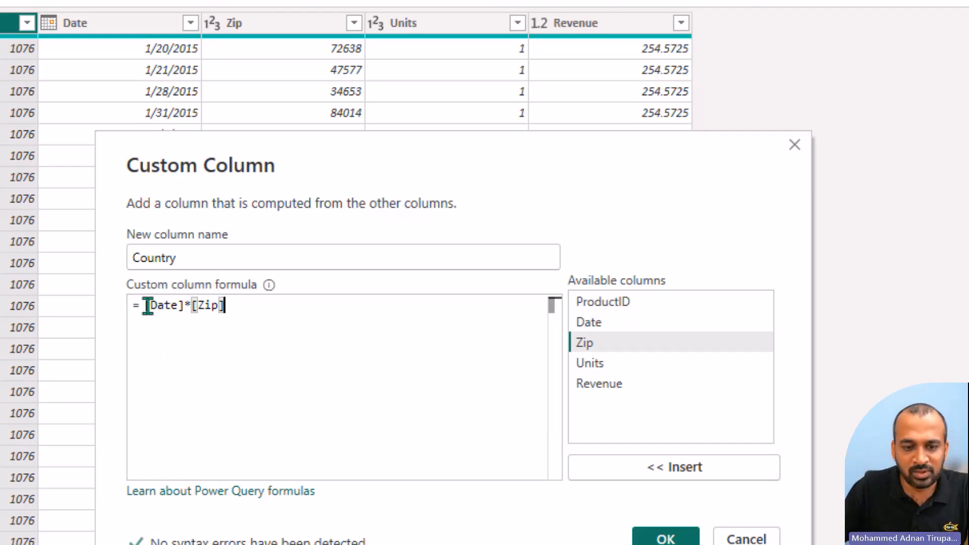
pyautogui.hotkey('ctrl', 'a')
pyautogui.press('BackSpace')
pyautogui.write('""')
pyautogui.write('USA')
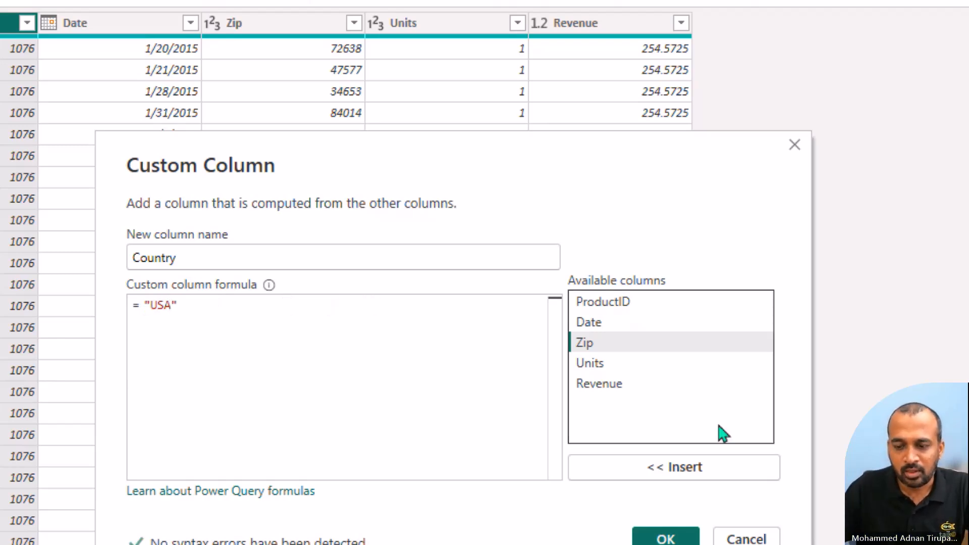
# Step: Create the custom Country column in the Sales query and set its data type to Text
pyautogui.click(679, 540)
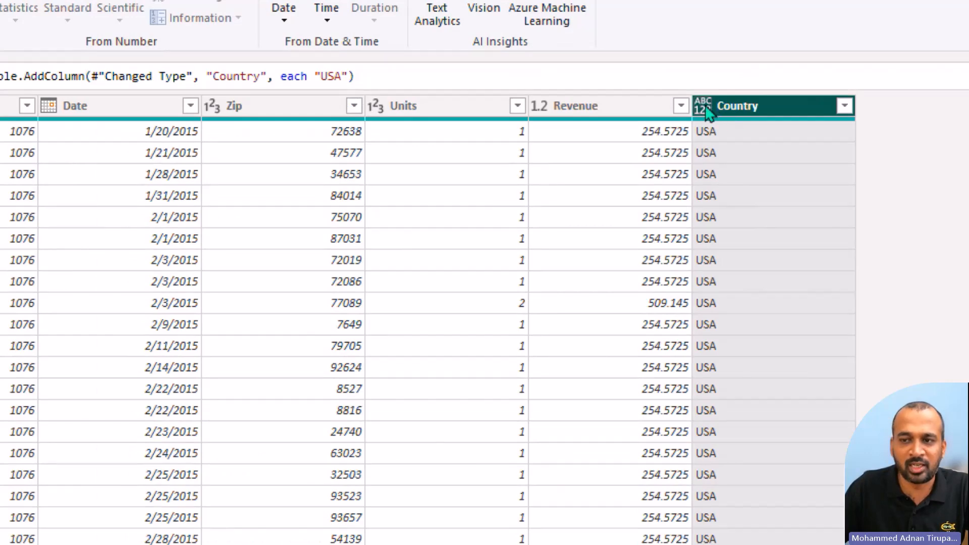
pyautogui.click(703, 106)
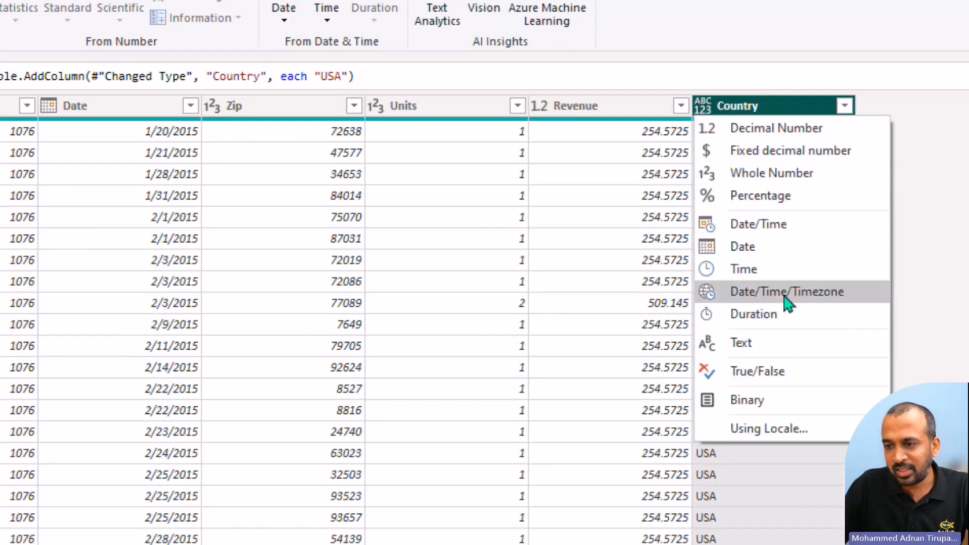
pyautogui.click(781, 342)
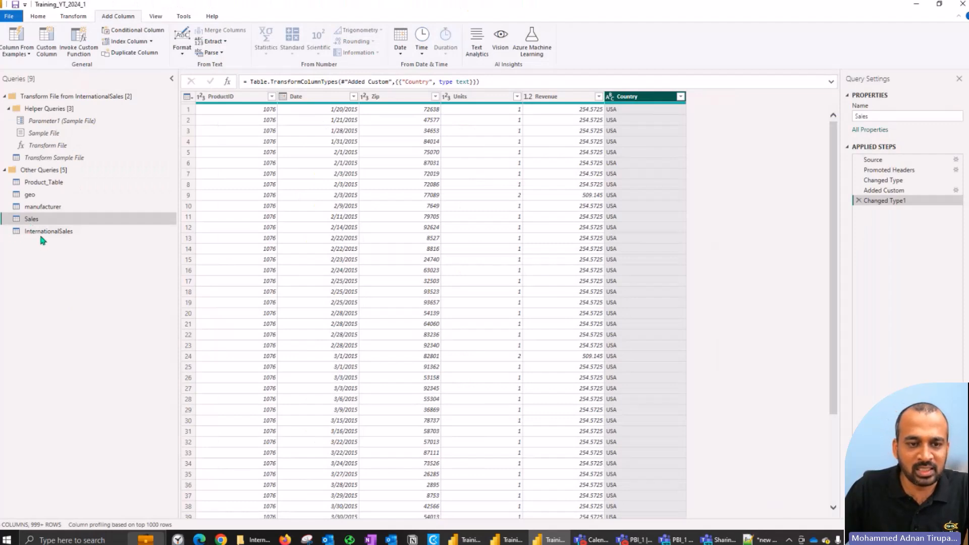
# Step: Disable loading to the report for the InternationalSales and Sales queries, and check the load setting of Sales
pyautogui.click(43, 235)
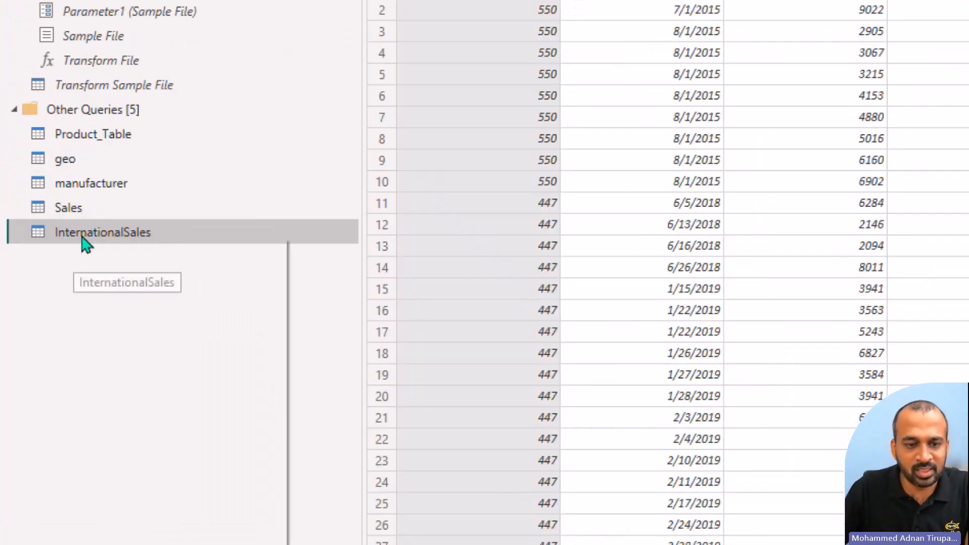
pyautogui.rightClick(39, 232)
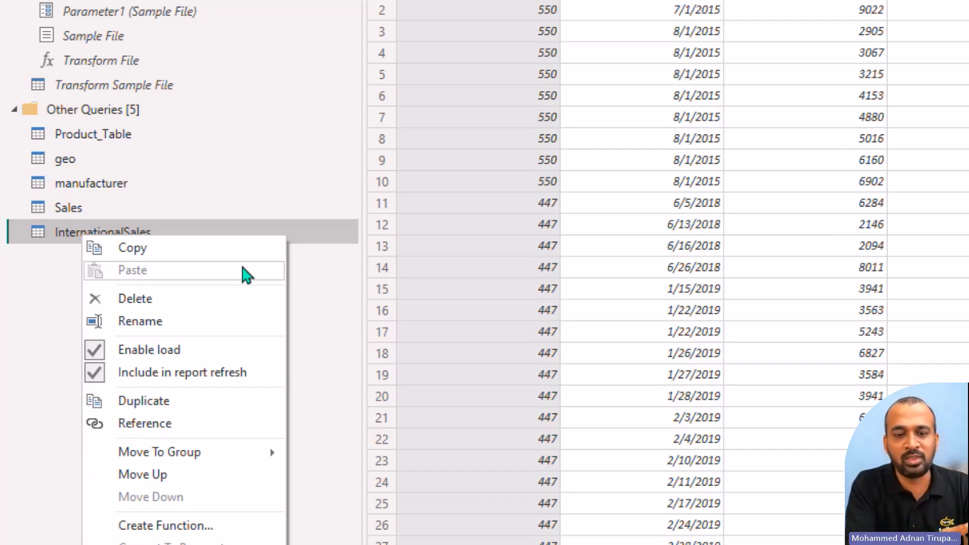
pyautogui.click(187, 359)
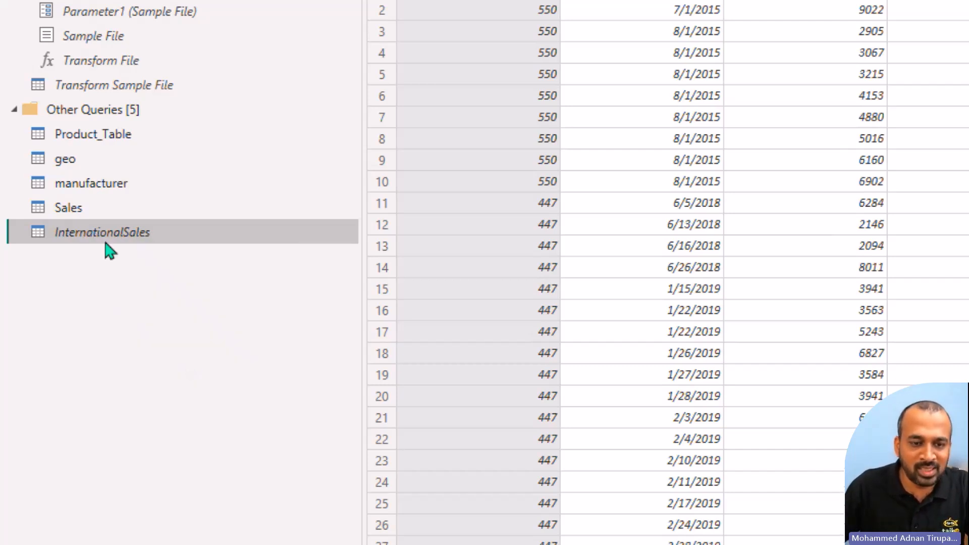
pyautogui.rightClick(75, 215)
pyautogui.click(164, 328)
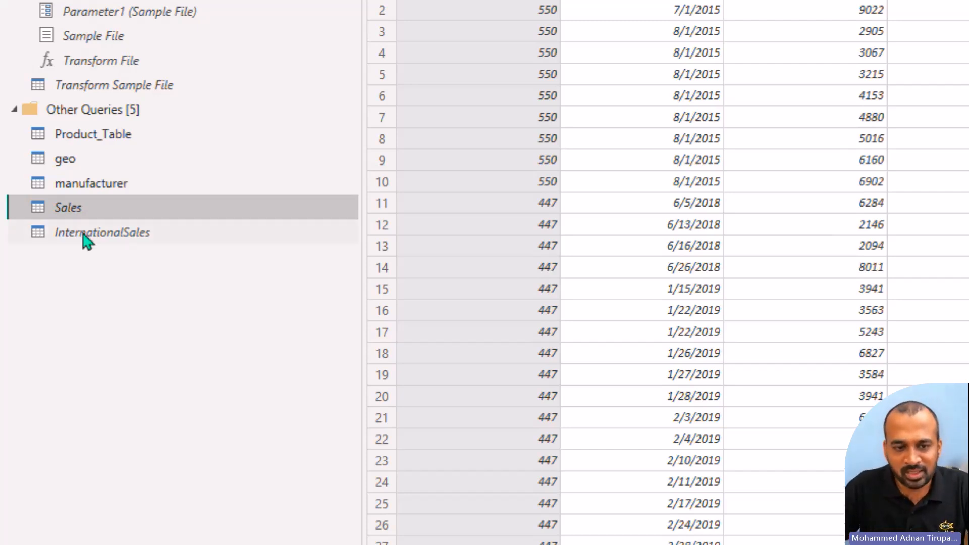
pyautogui.rightClick(90, 220)
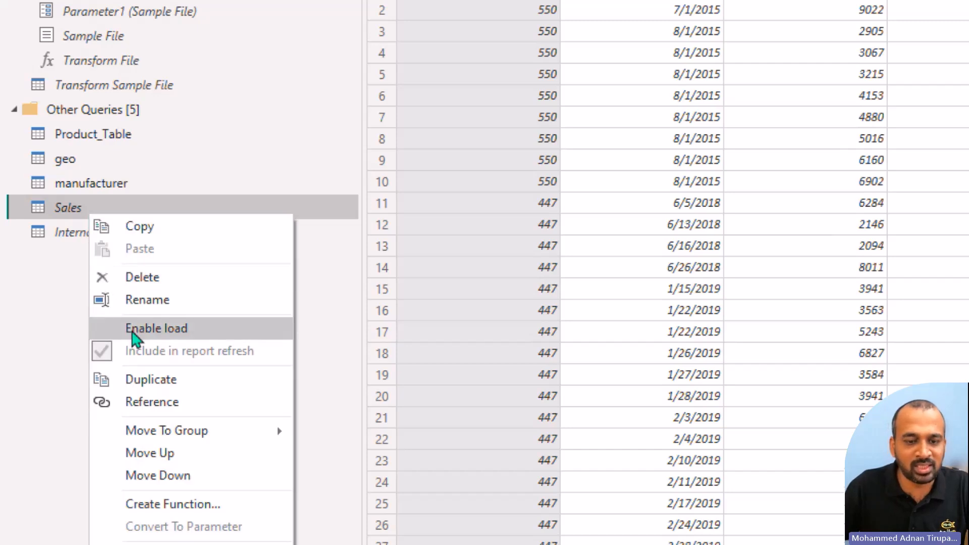
pyautogui.click(27, 306)
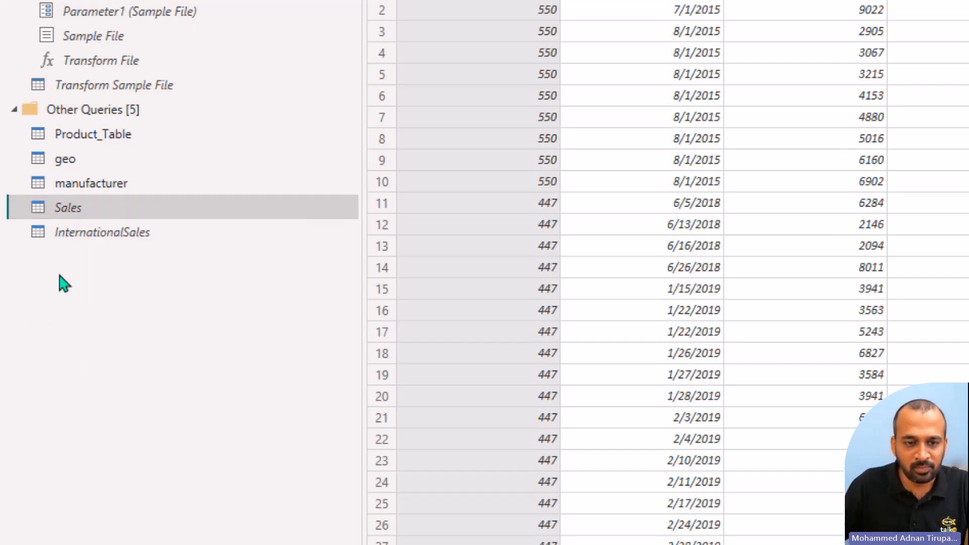
# Step: Append Sales and InternationalSales as a new query, with Sales as the first table and InternationalSales as the second
pyautogui.keyDown('ctrl'); pyautogui.click(106, 231); pyautogui.keyUp('ctrl')
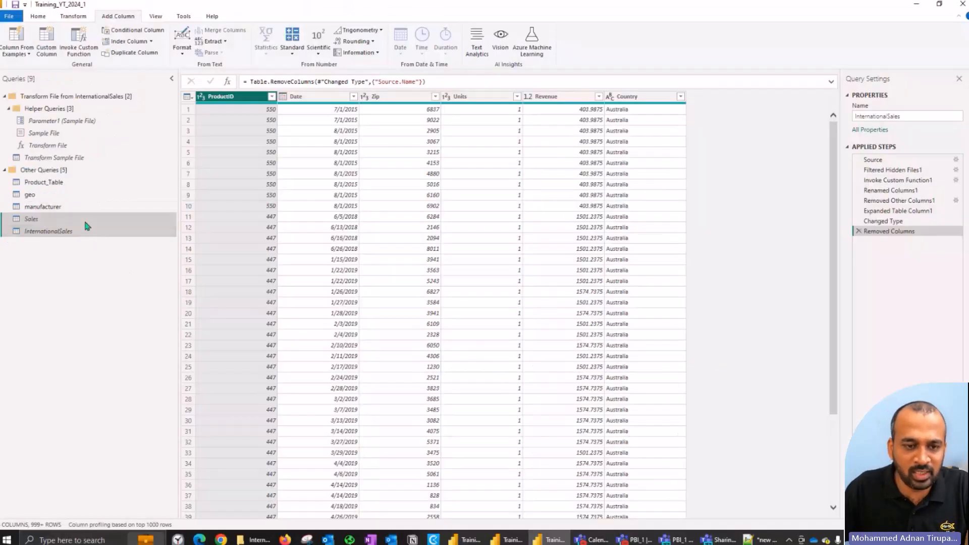
pyautogui.click(86, 220)
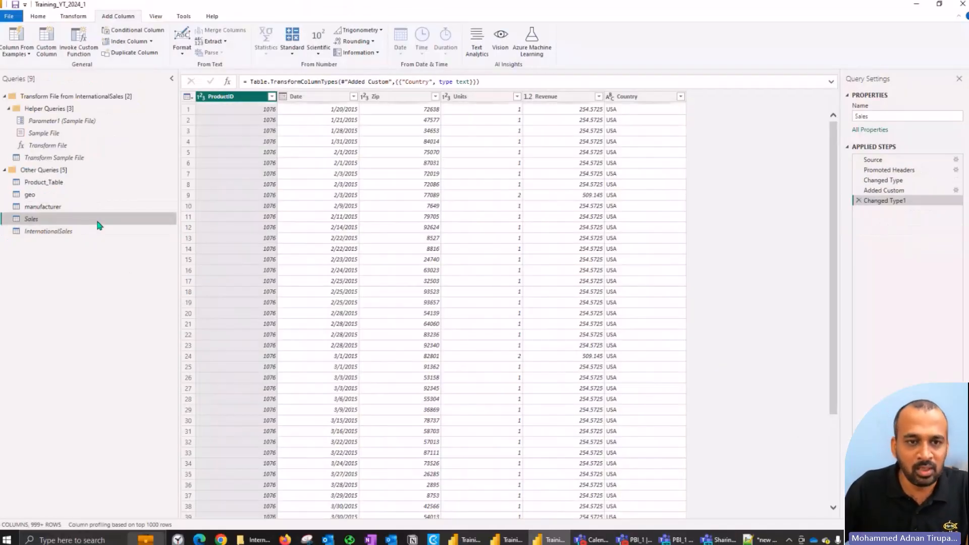
pyautogui.click(68, 21)
pyautogui.click(38, 20)
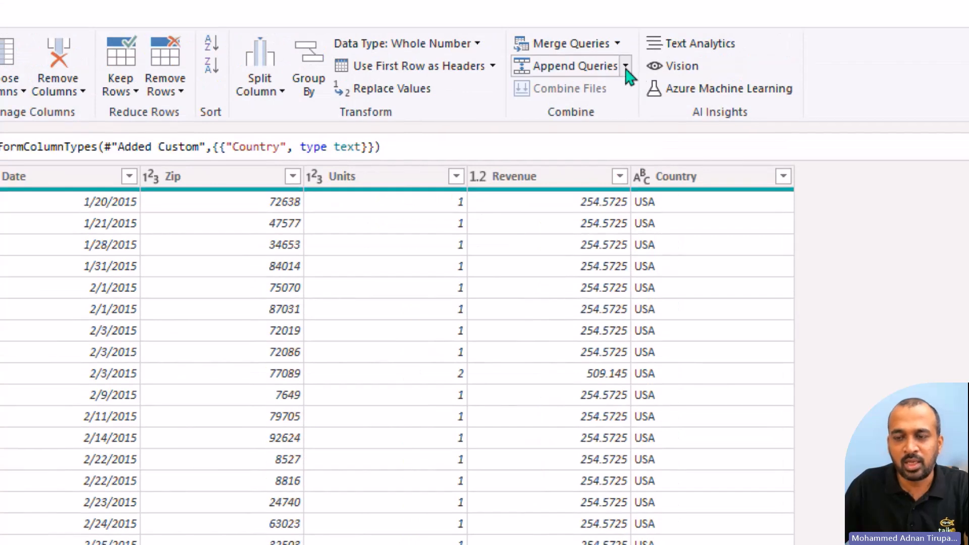
pyautogui.click(625, 67)
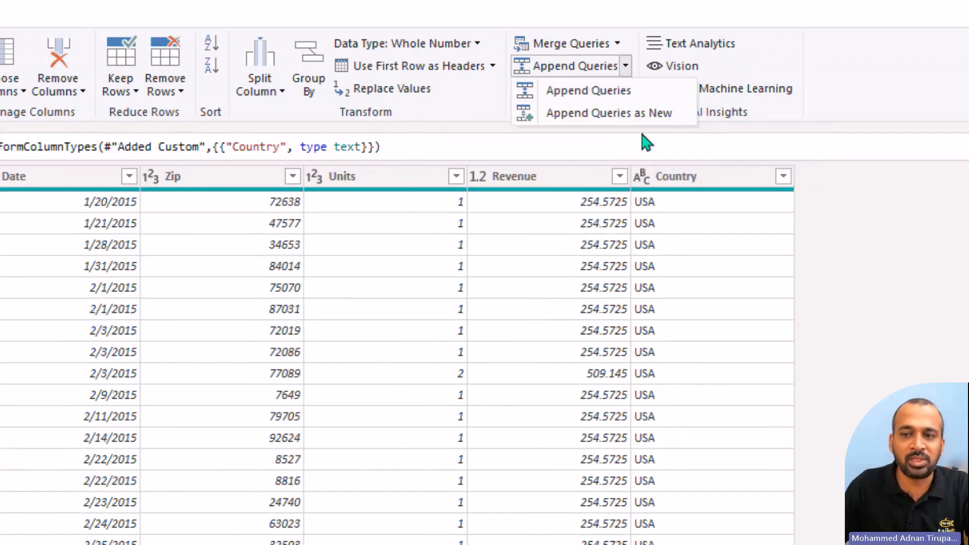
pyautogui.click(667, 117)
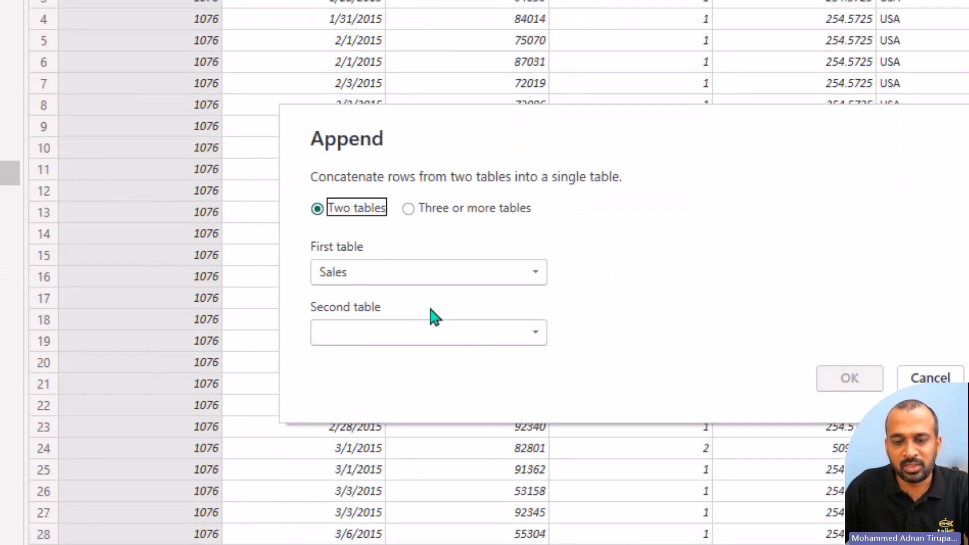
pyautogui.click(381, 331)
pyautogui.click(375, 442)
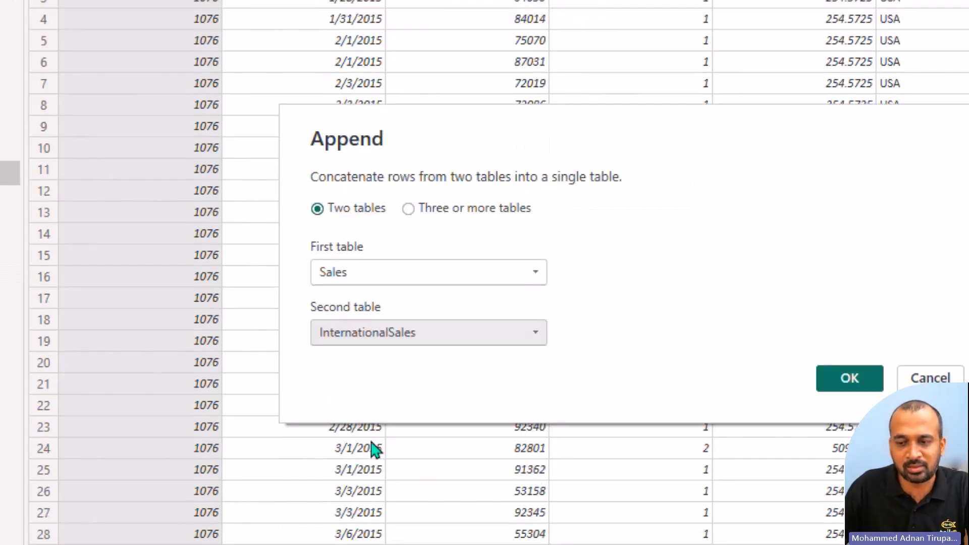
pyautogui.click(851, 380)
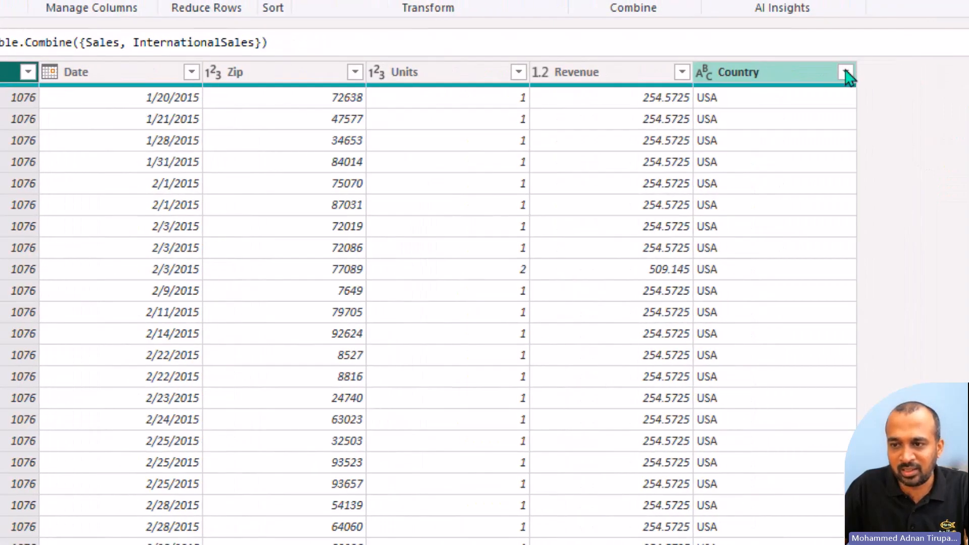
# Step: Load the complete Country filter list in the appended query and check the size of Sales.csv in the USSales folder
pyautogui.click(846, 73)
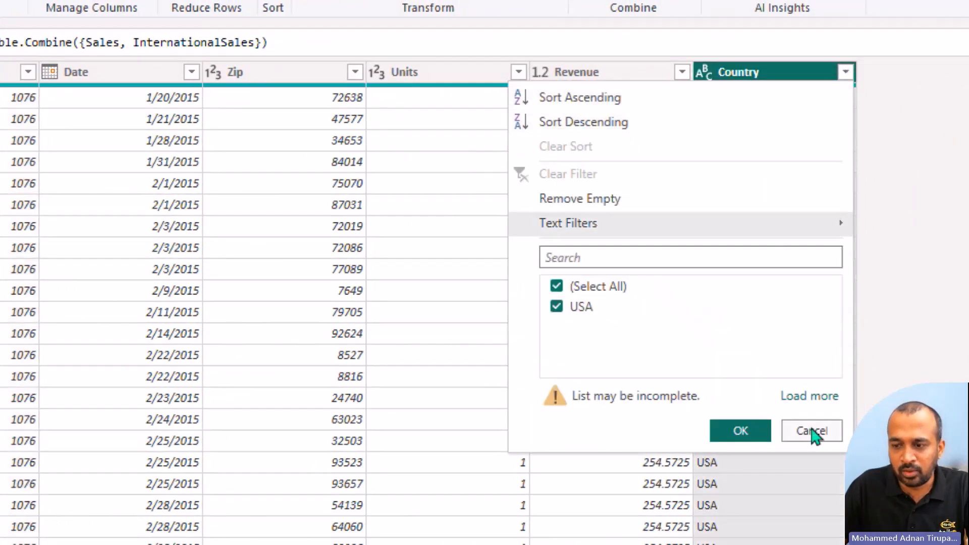
pyautogui.click(813, 397)
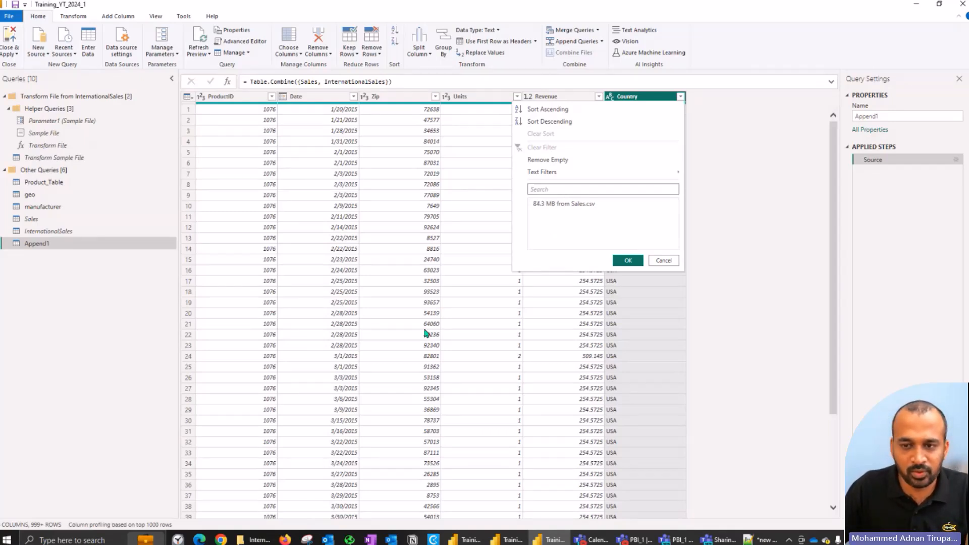
pyautogui.click(259, 540)
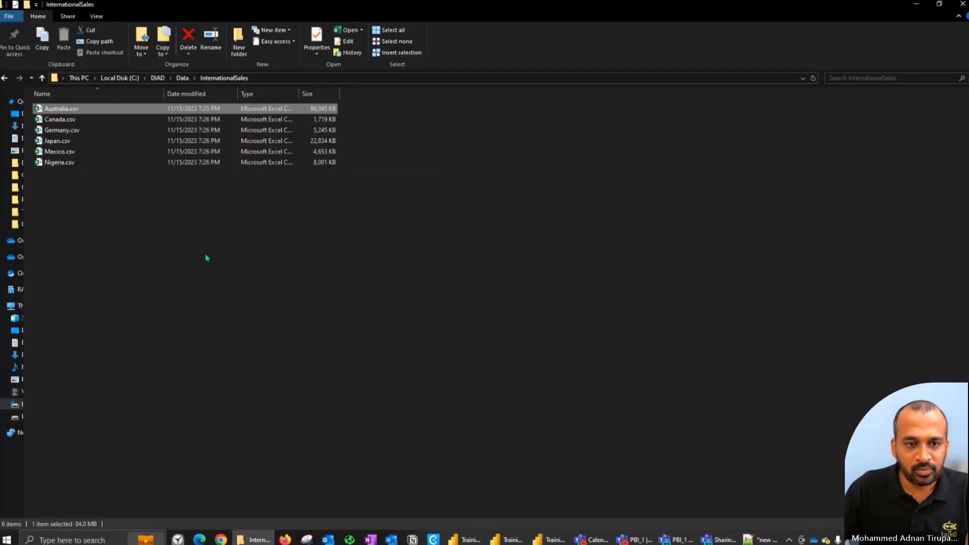
pyautogui.hotkey('alt', 'Up')
pyautogui.press('Down')
pyautogui.press('Down')
pyautogui.press('Return')
pyautogui.press('Down')
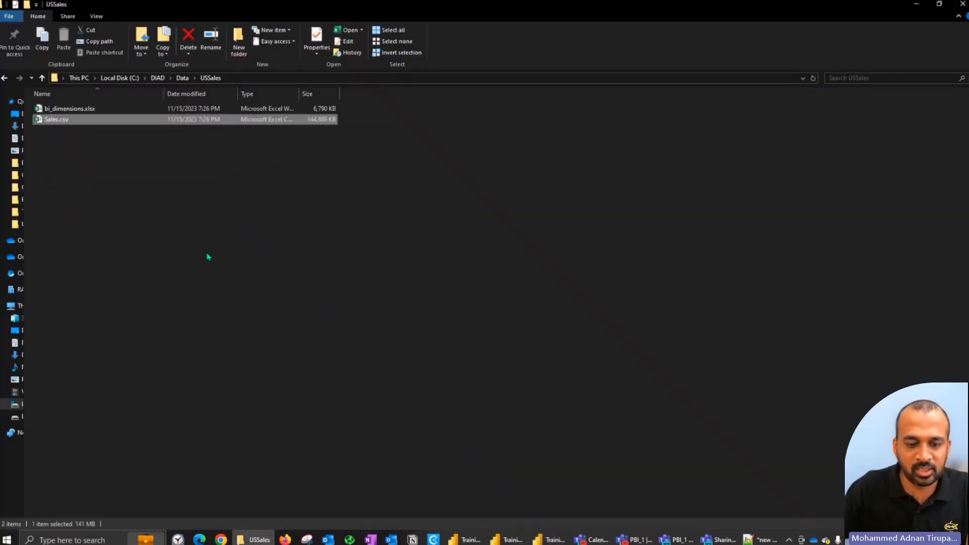
pyautogui.click(262, 539)
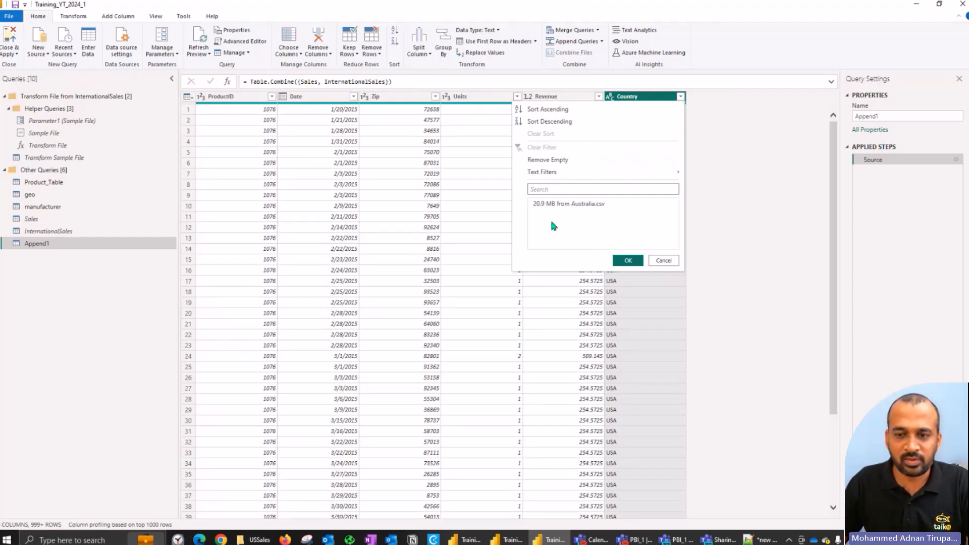
# Step: Check the combined size of all six CSV files in the InternationalSales folder and return to the loading filter list
pyautogui.click(257, 539)
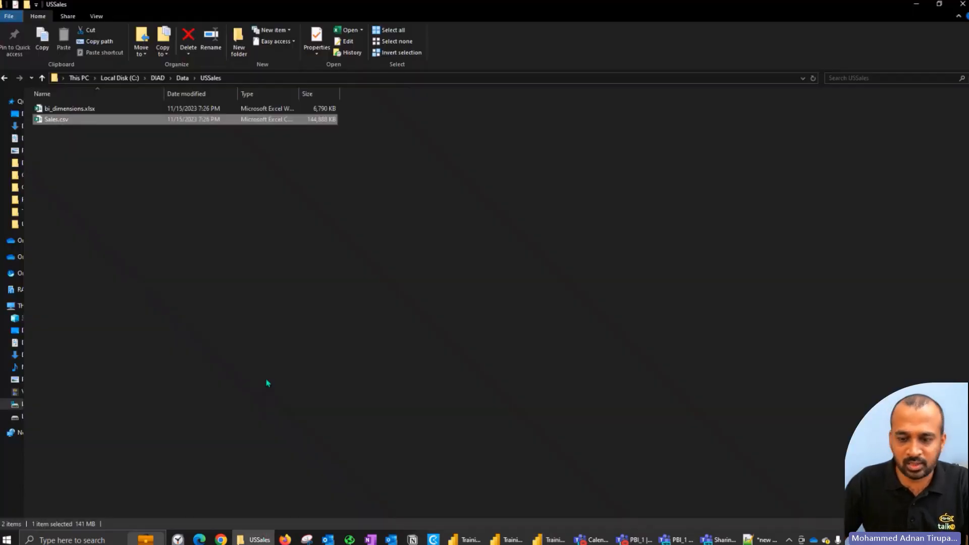
pyautogui.hotkey('alt', 'Up')
pyautogui.press('Up')
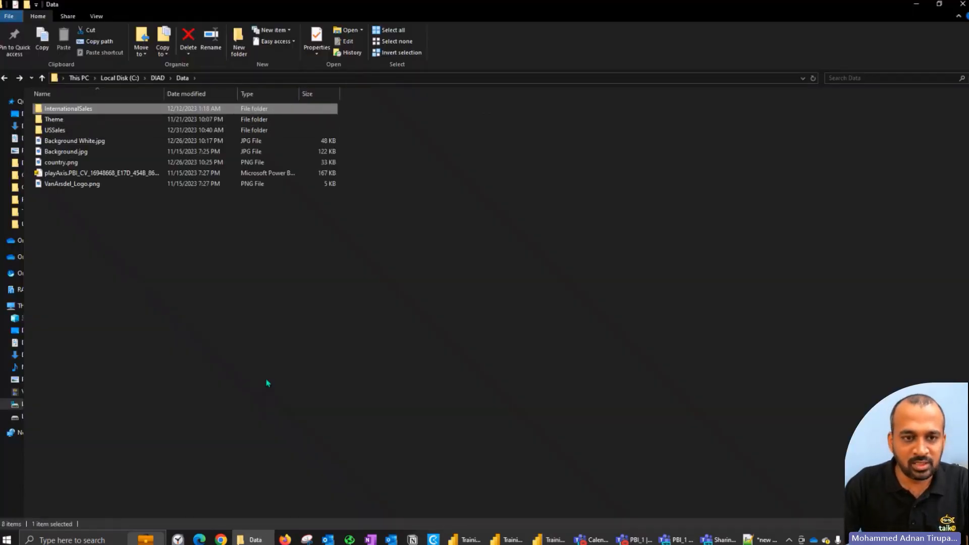
pyautogui.press('Return')
pyautogui.press('Down')
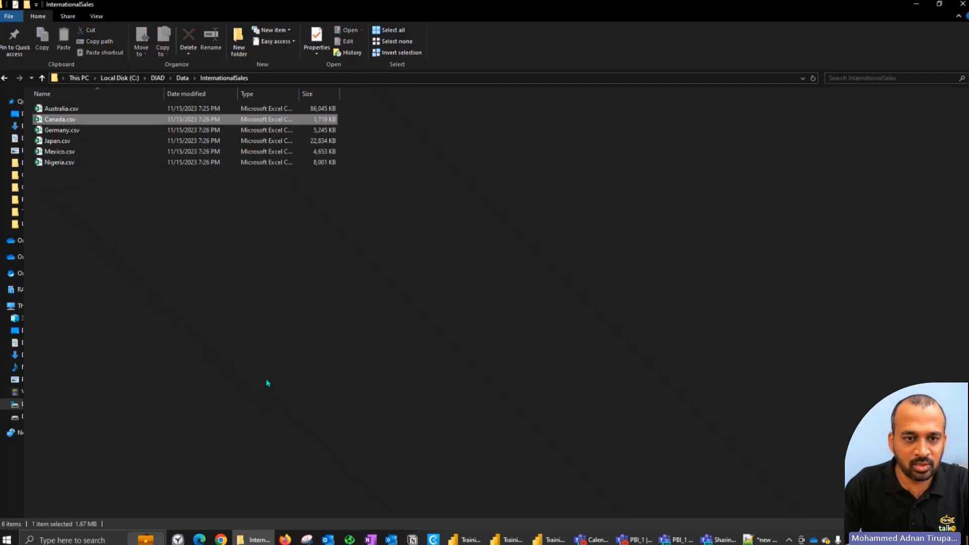
pyautogui.press('Up')
pyautogui.hotkey('shift', 'Down')
pyautogui.hotkey('shift', 'Down')
pyautogui.hotkey('shift', 'Down')
pyautogui.hotkey('shift', 'Down')
pyautogui.hotkey('shift', 'Down')
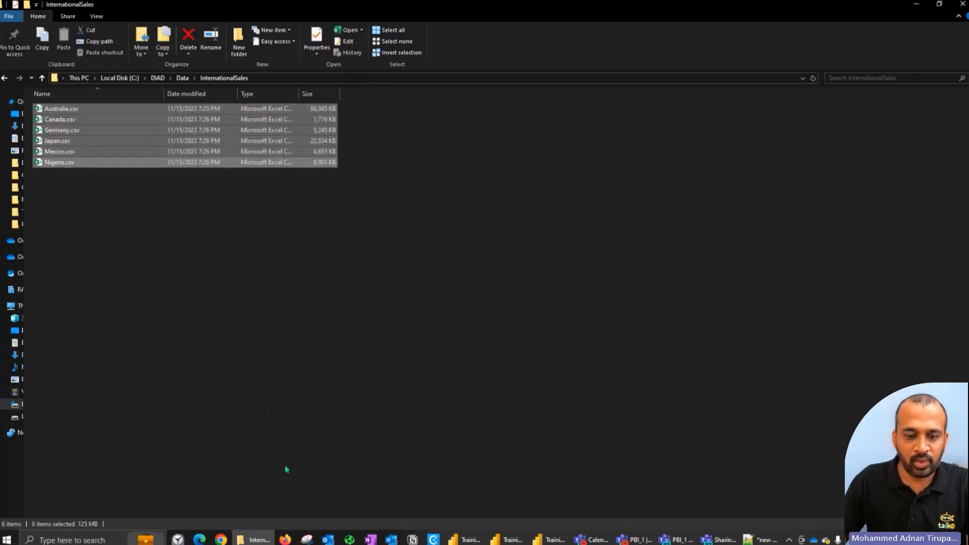
pyautogui.click(252, 540)
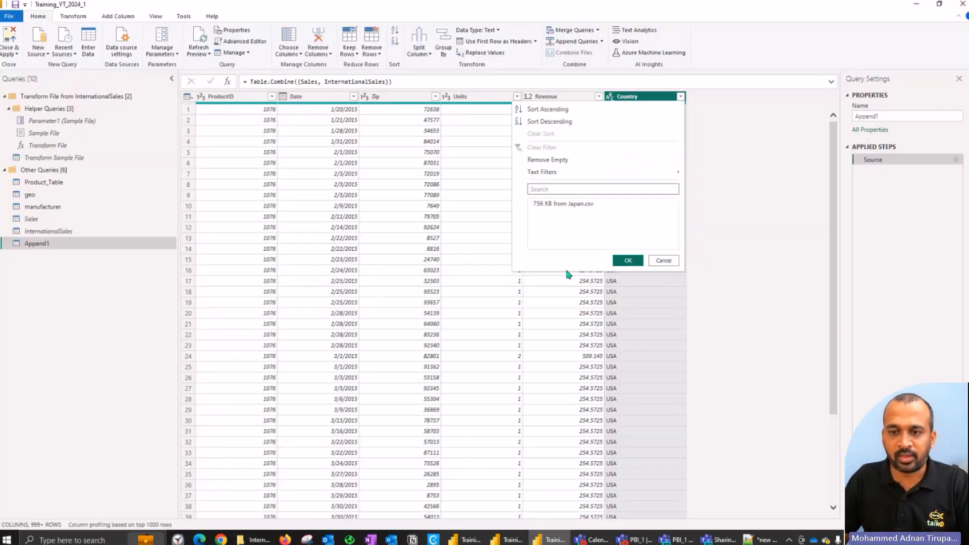
pyautogui.click(258, 539)
pyautogui.click(257, 540)
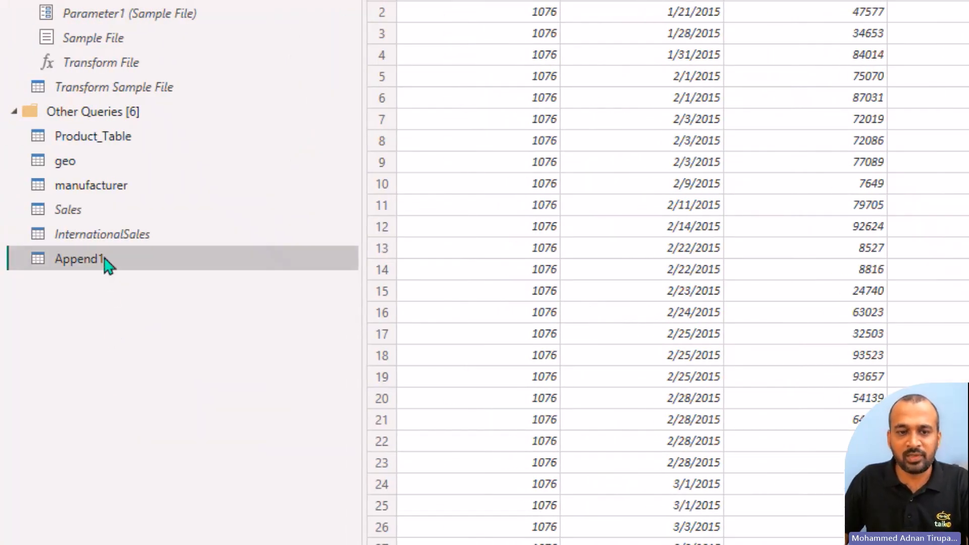
# Step: Rename the Sales query as USASales
pyautogui.click(107, 209)
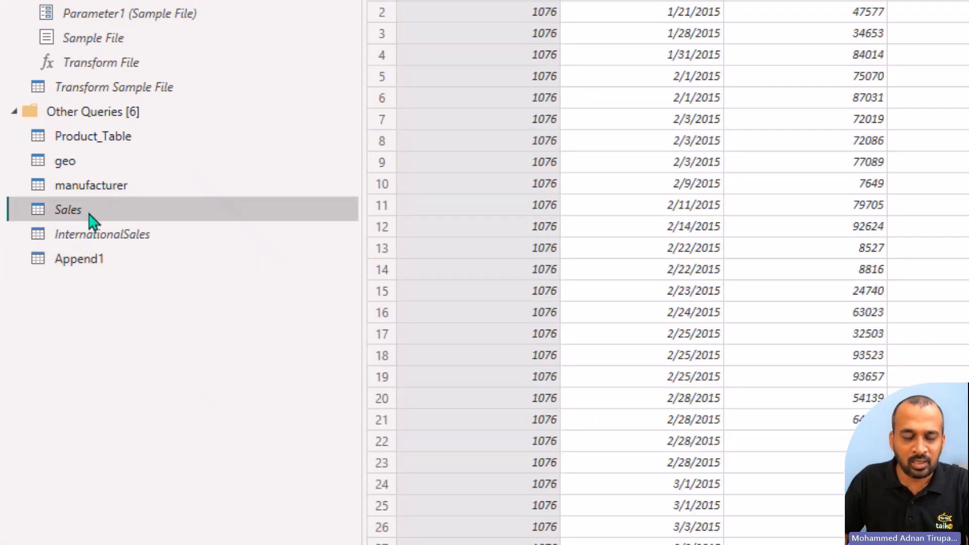
pyautogui.doubleClick(89, 211)
pyautogui.press('Home')
pyautogui.write('USA')
pyautogui.press('BackSpace')
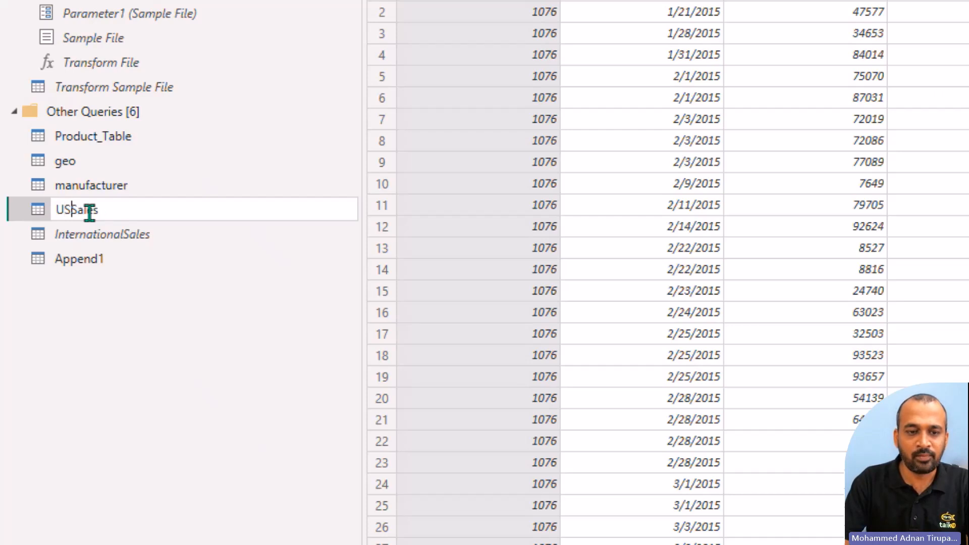
pyautogui.write('A')
pyautogui.press('Return')
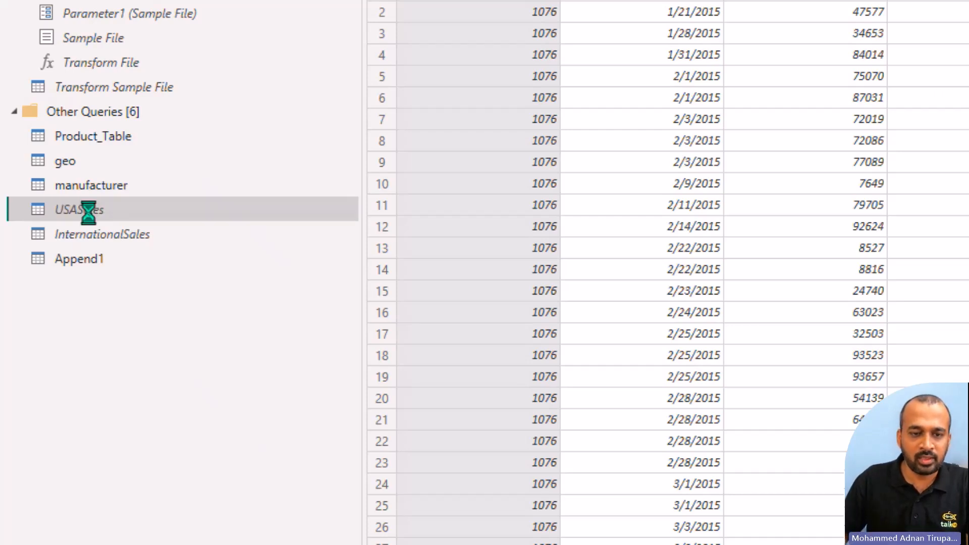
# Step: Rename the appended query Append1 as Sales
pyautogui.click(81, 261)
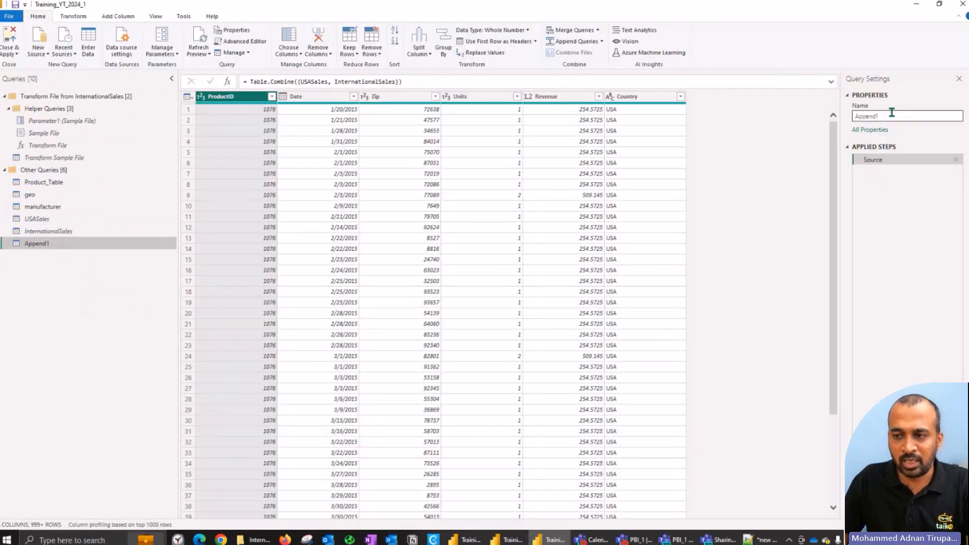
pyautogui.moveTo(892, 116); pyautogui.dragTo(820, 119)
pyautogui.write('Sales')
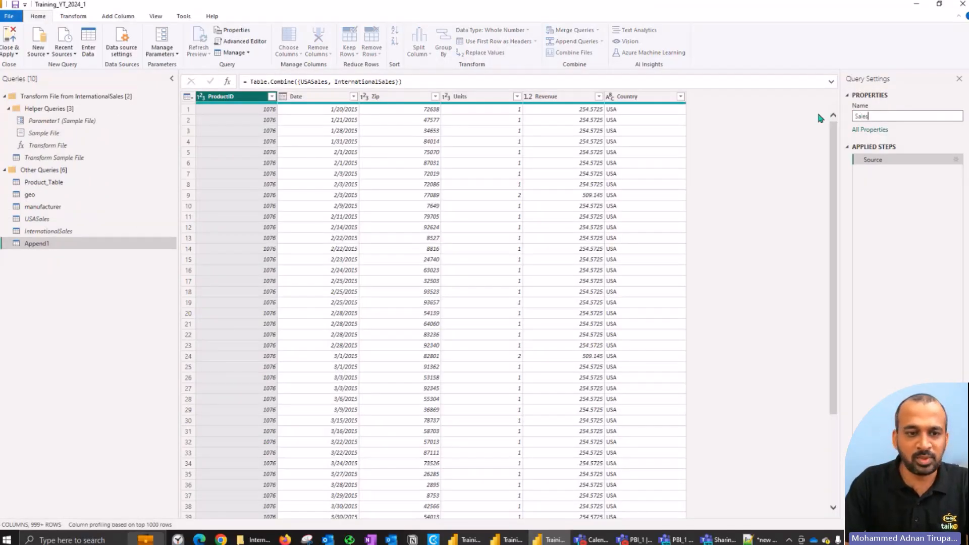
pyautogui.press('Return')
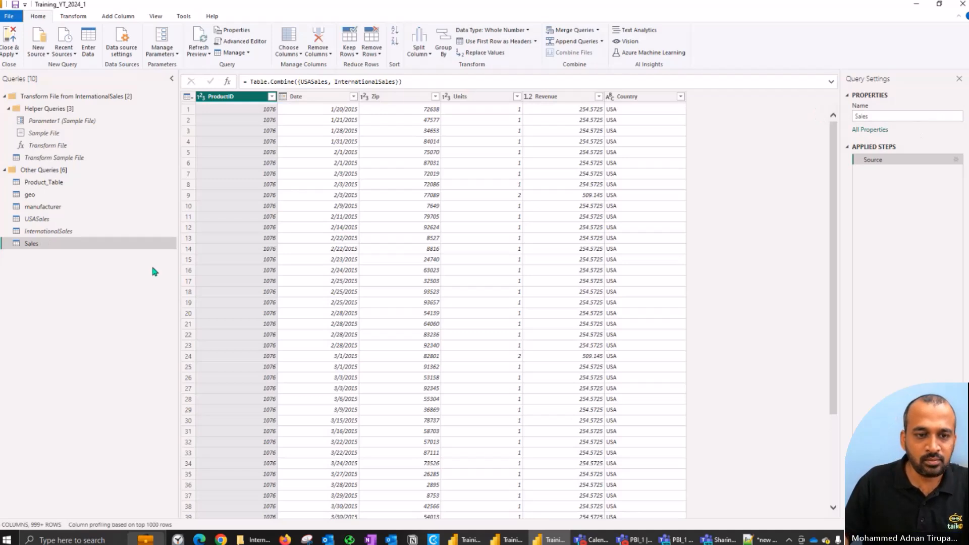
# Step: Move the combined Sales query into a new query group named Model
pyautogui.rightClick(33, 244)
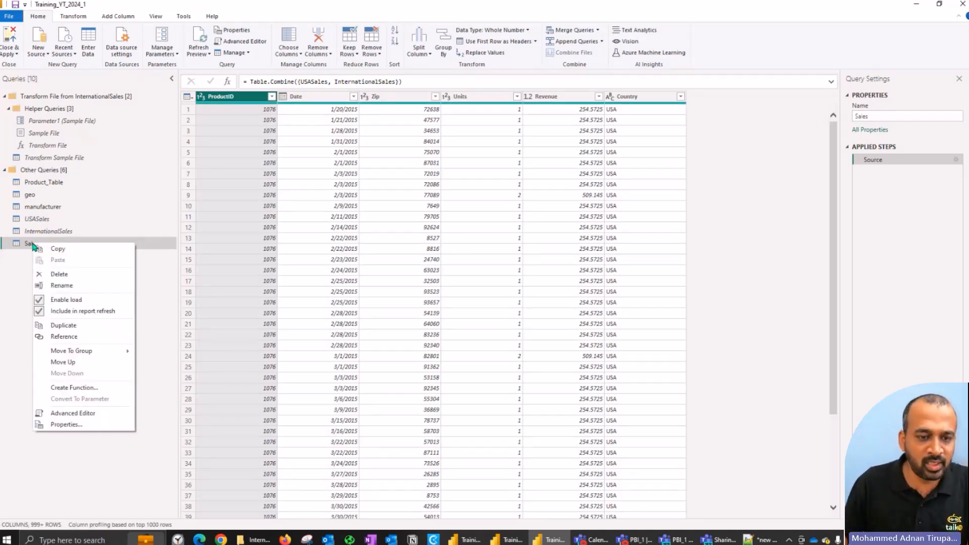
pyautogui.moveTo(89, 353)
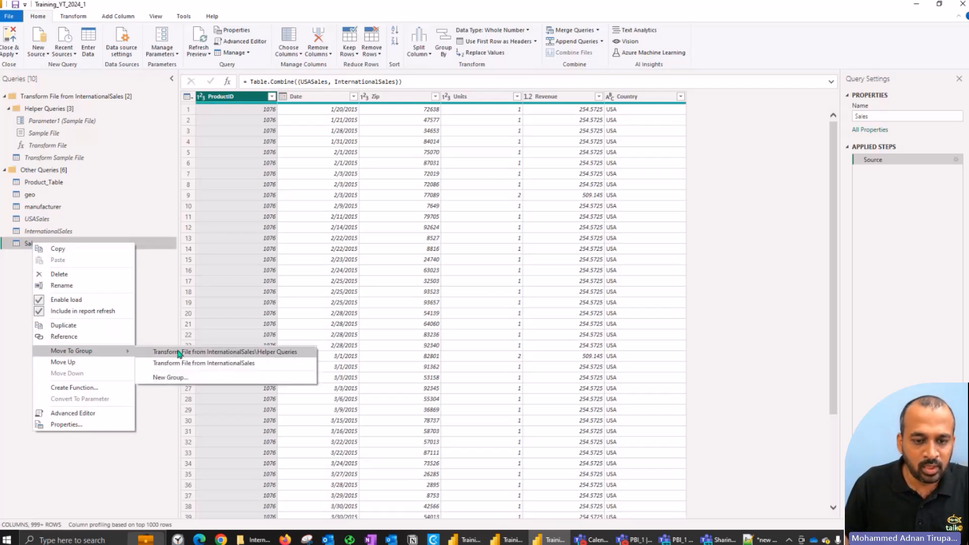
pyautogui.click(176, 380)
pyautogui.write('Model')
pyautogui.press('Return')
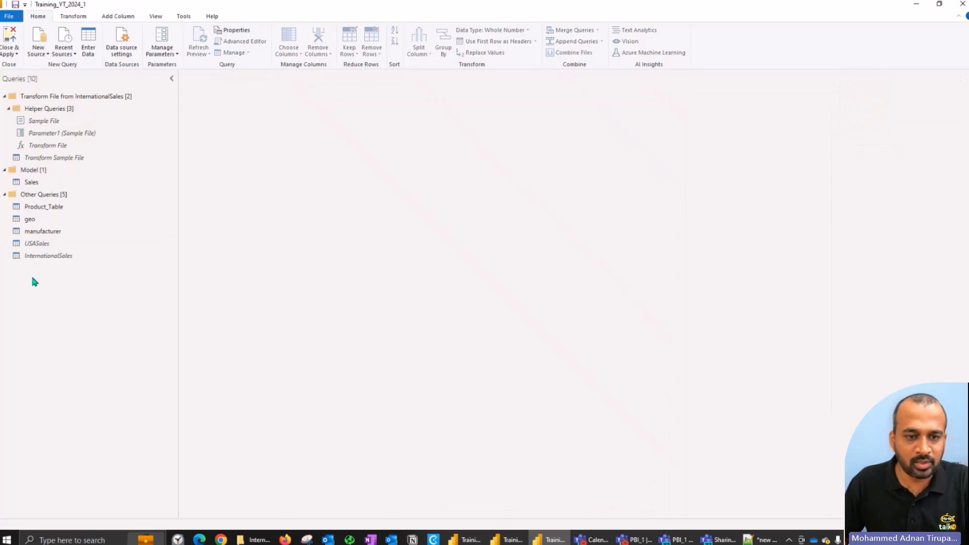
# Step: Split the Price column of Product_Table into 2 columns at each occurrence of the space delimiter
pyautogui.click(57, 210)
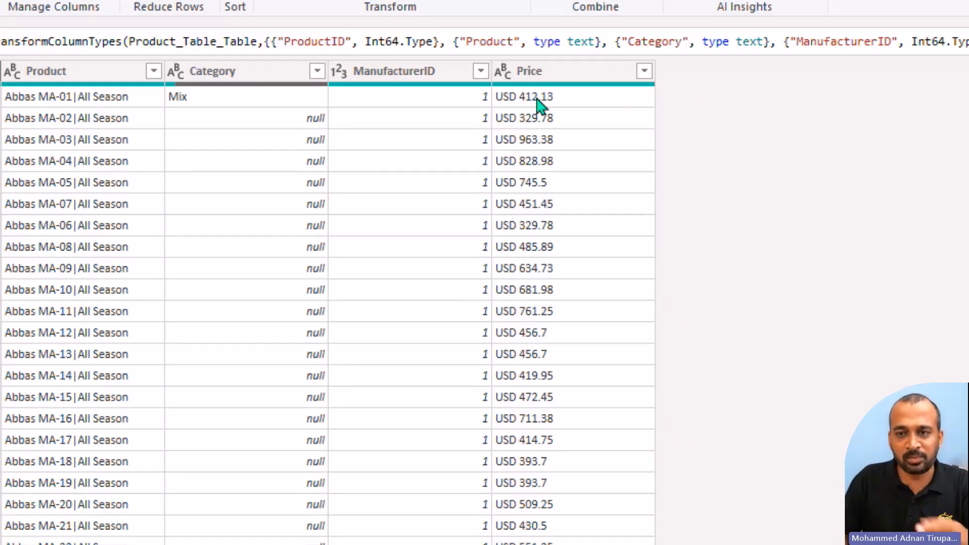
pyautogui.click(544, 74)
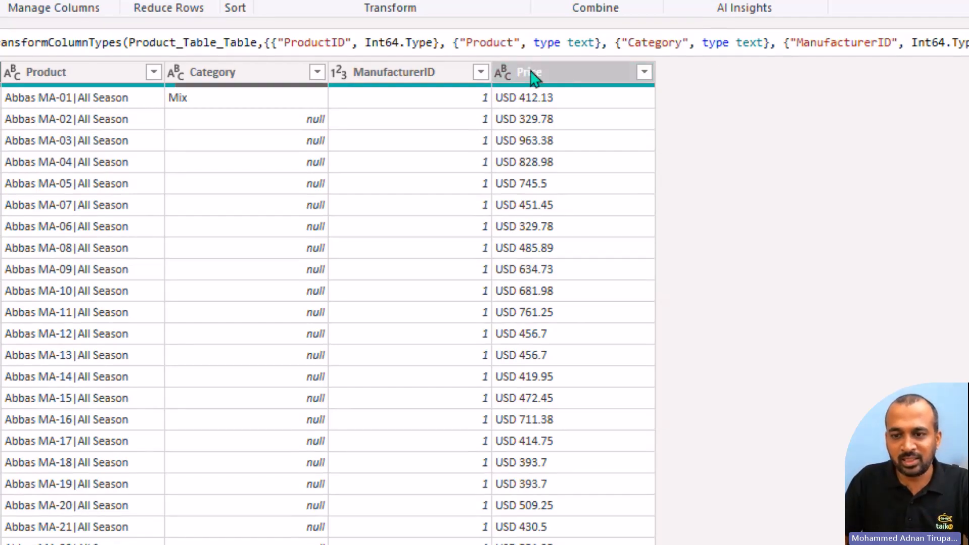
pyautogui.rightClick(533, 74)
pyautogui.moveTo(629, 371)
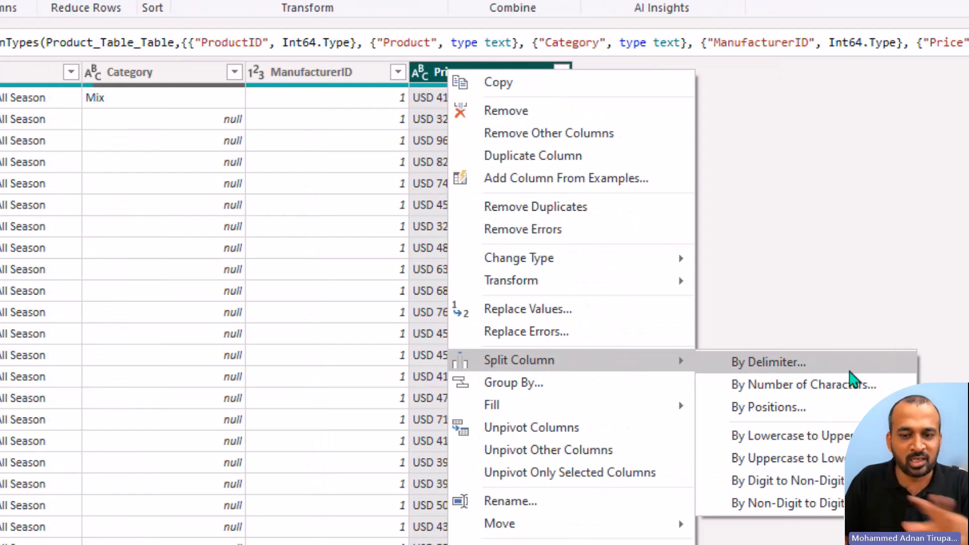
pyautogui.click(850, 372)
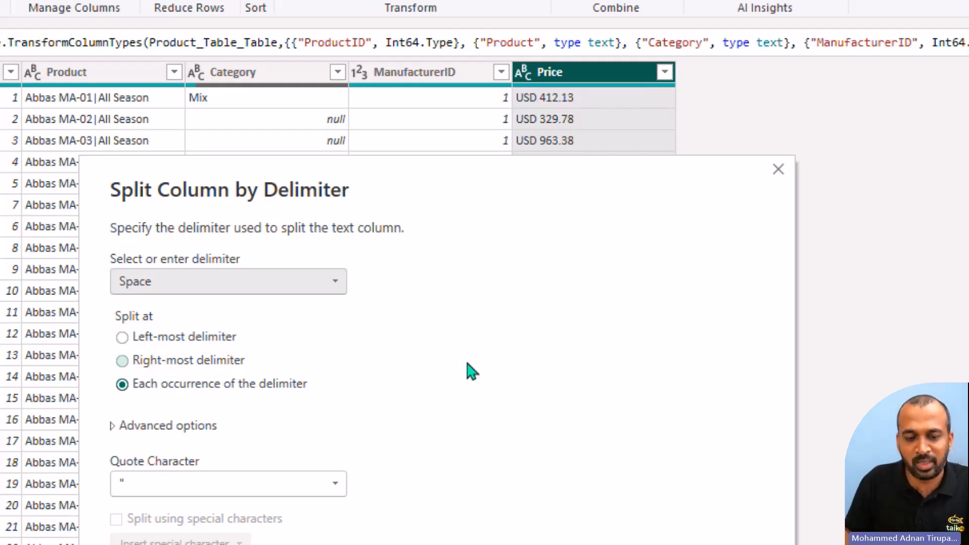
pyautogui.click(121, 426)
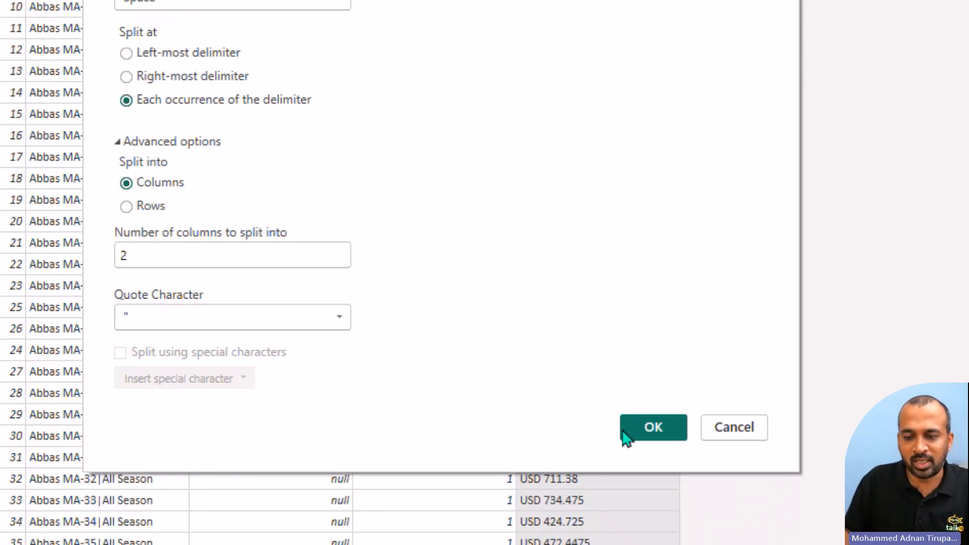
pyautogui.click(652, 428)
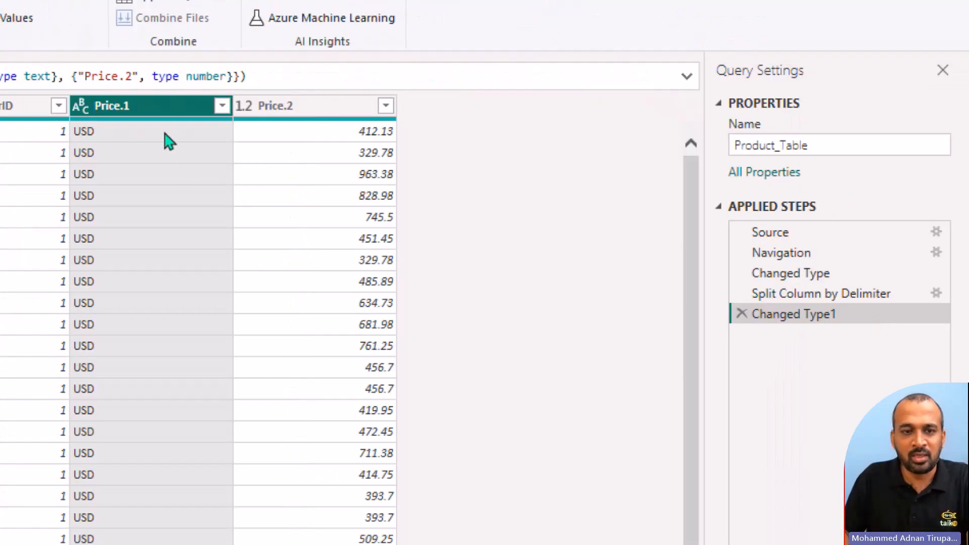
# Step: Try renaming the Price.1 column as Currency and remove that rename from the applied steps
pyautogui.doubleClick(116, 103)
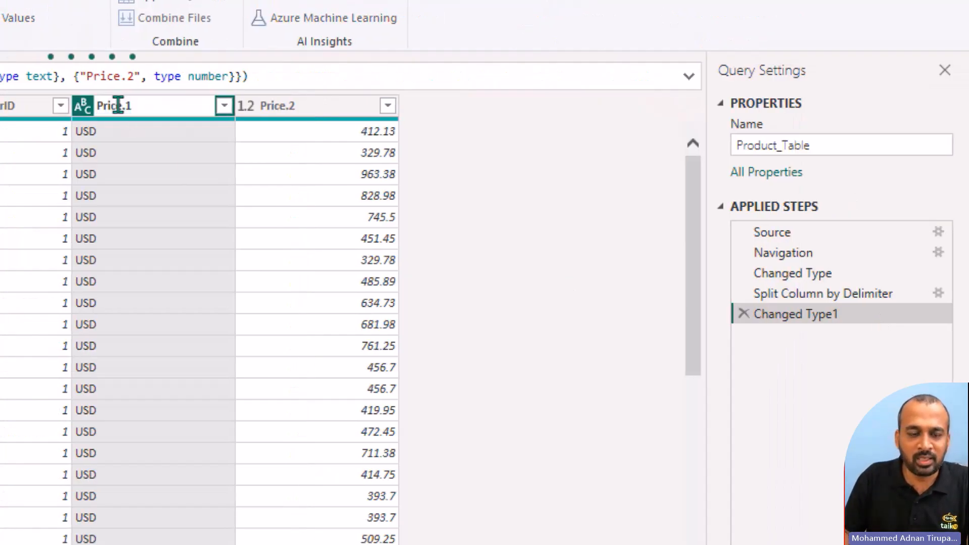
pyautogui.write('C')
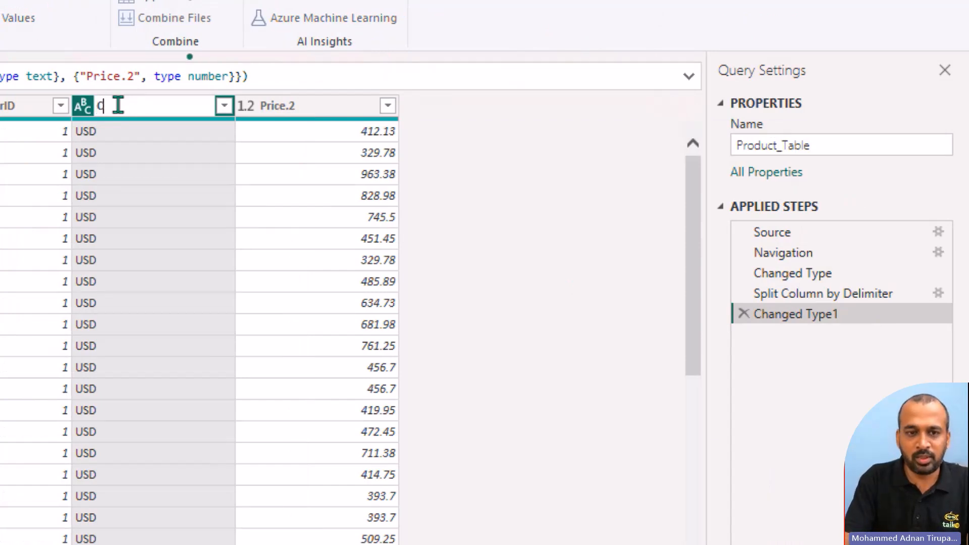
pyautogui.write('urrency')
pyautogui.press('Return')
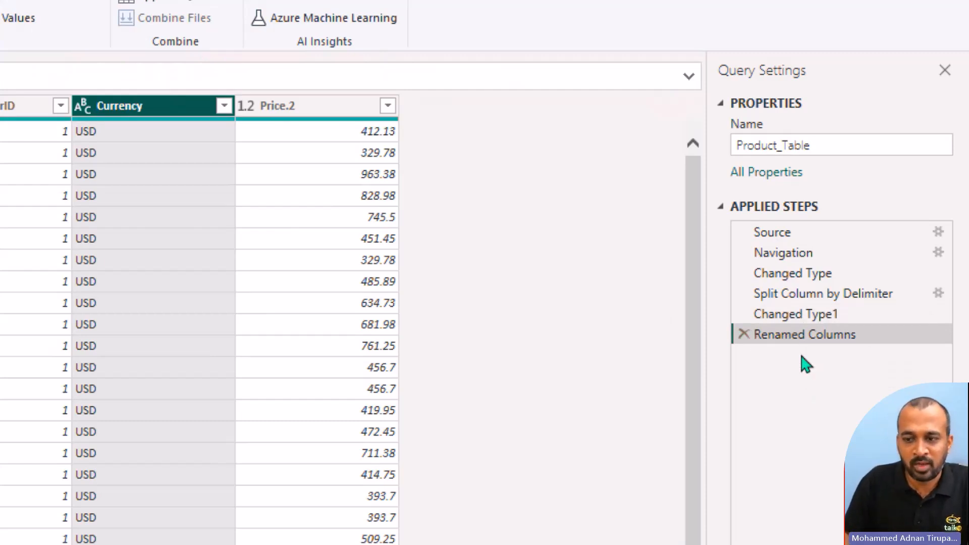
pyautogui.click(747, 337)
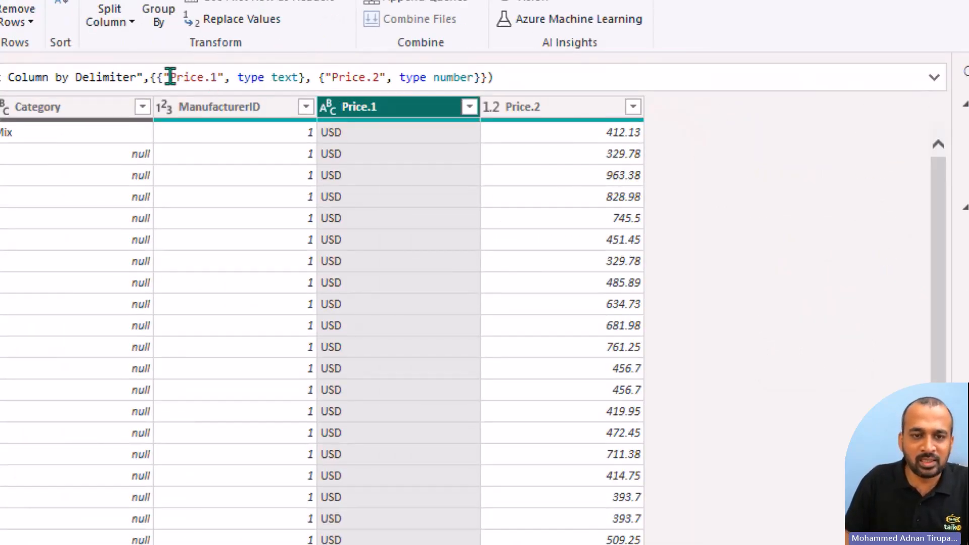
# Step: Replace Price.1 with Currency and Price.2 with Price in the formula of the Changed Type1 step
pyautogui.moveTo(170, 77); pyautogui.dragTo(214, 77)
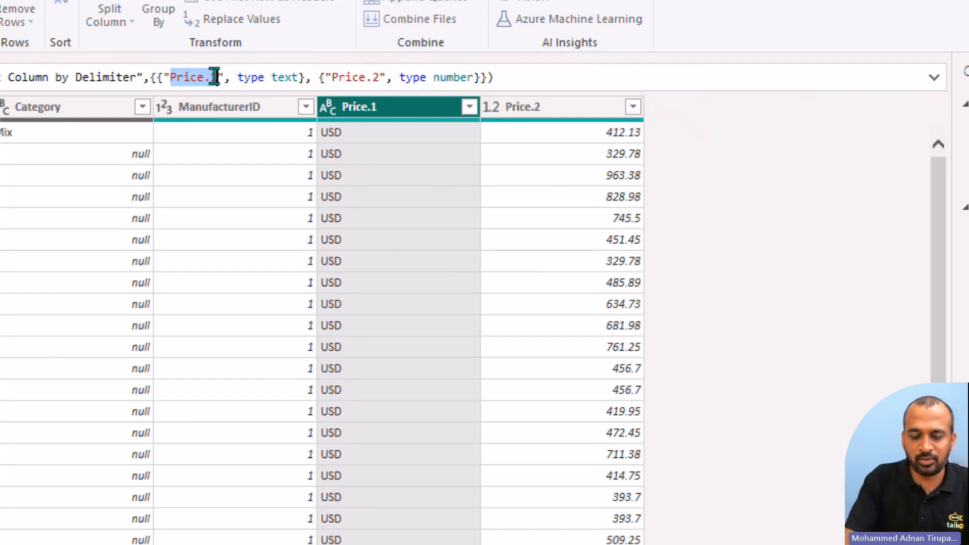
pyautogui.write('Currency')
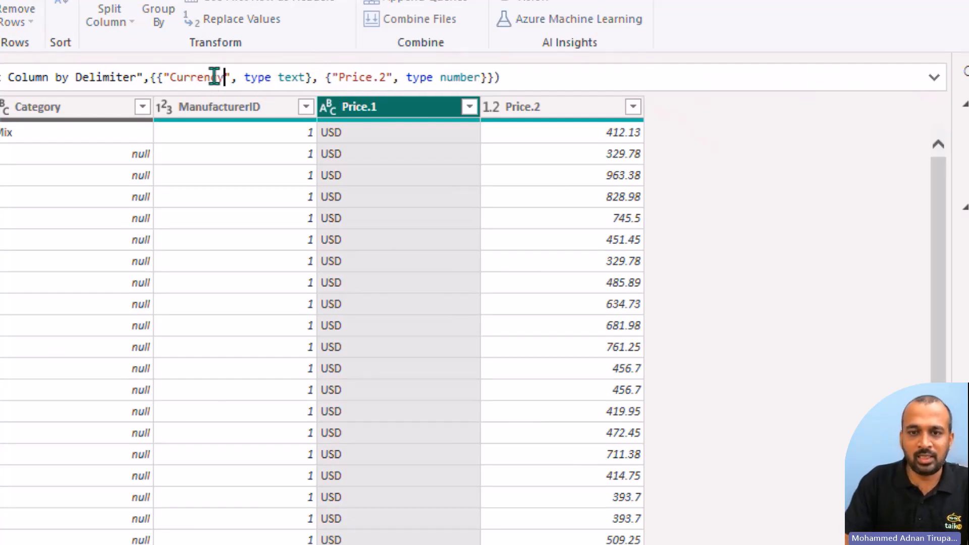
pyautogui.press('Delete')
pyautogui.press('Delete')
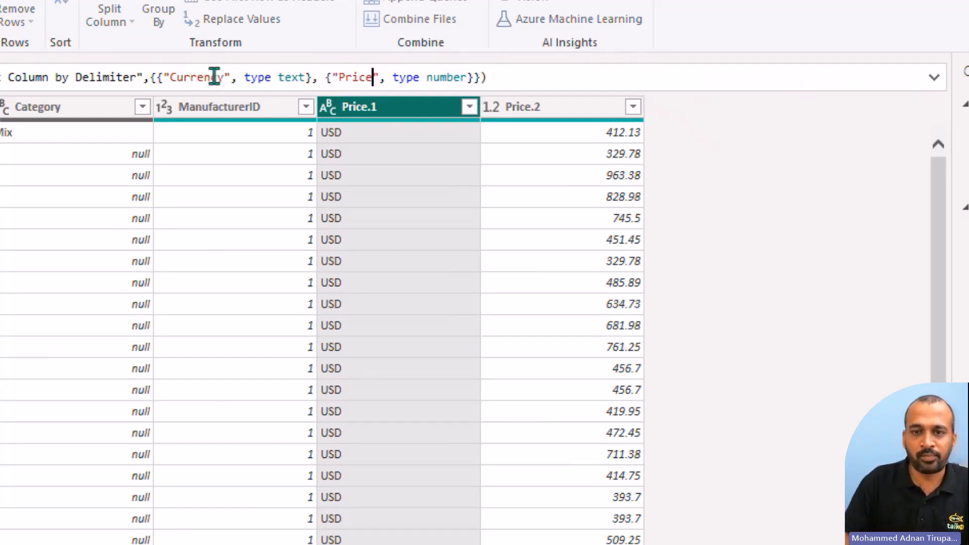
pyautogui.press('Return')
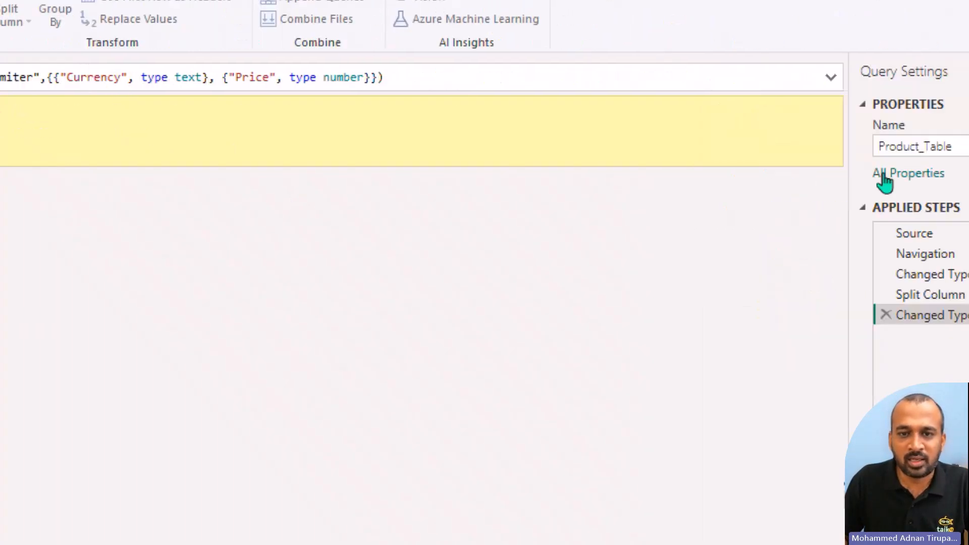
# Step: In the Split Column by Delimiter step's formula, replace Price.1 with Currency and Price.2 with Price, and return to the Changed Type1 step
pyautogui.click(827, 297)
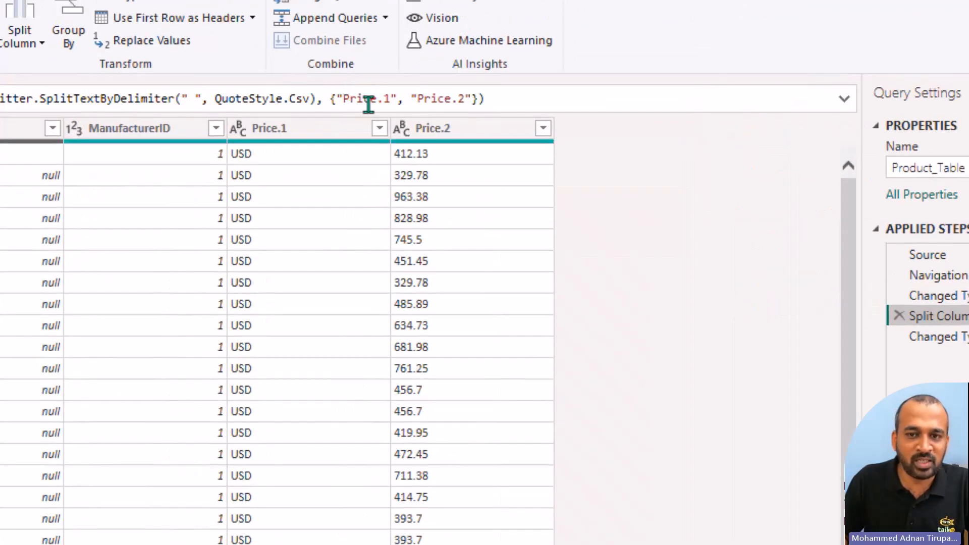
pyautogui.moveTo(344, 98); pyautogui.dragTo(388, 97)
pyautogui.write('Currency')
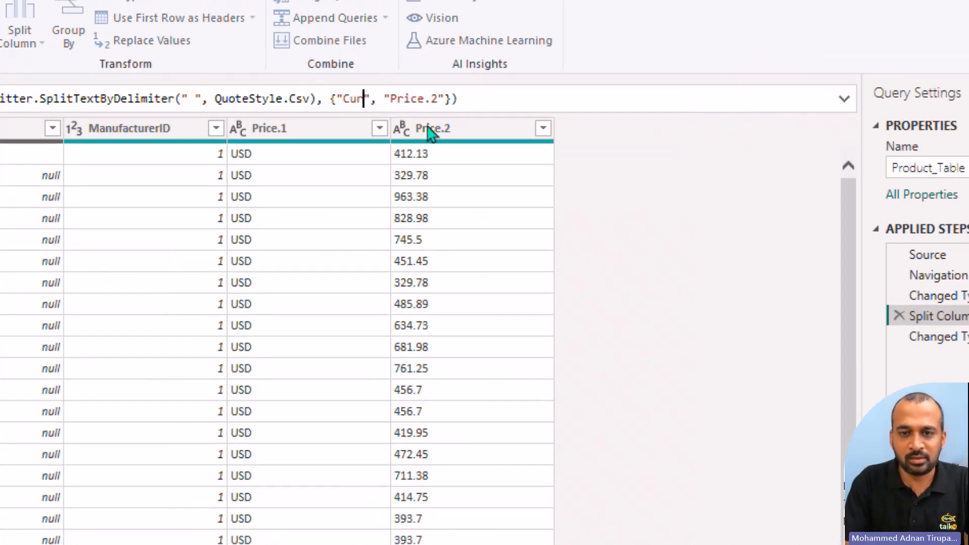
pyautogui.press('End')
pyautogui.press('Left')
pyautogui.press('Left')
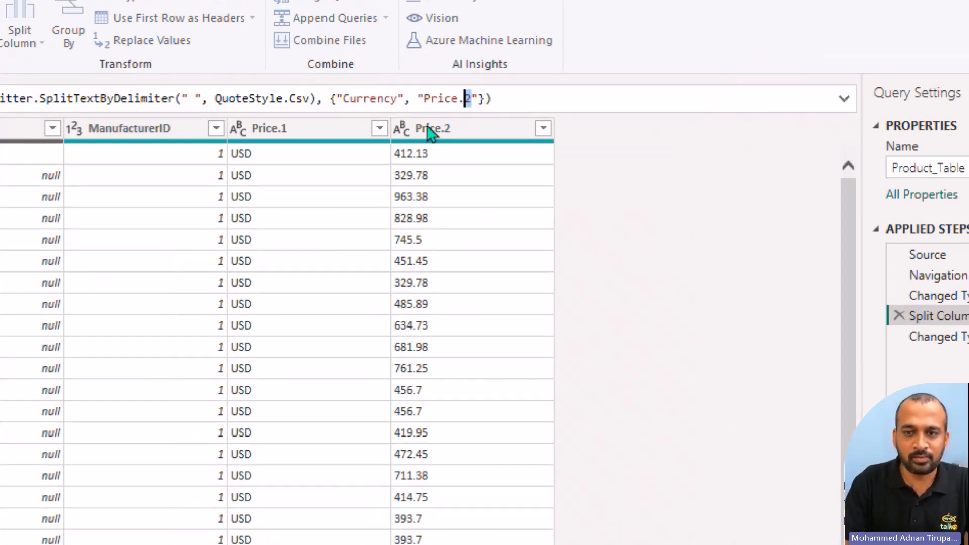
pyautogui.press('BackSpace')
pyautogui.press('BackSpace')
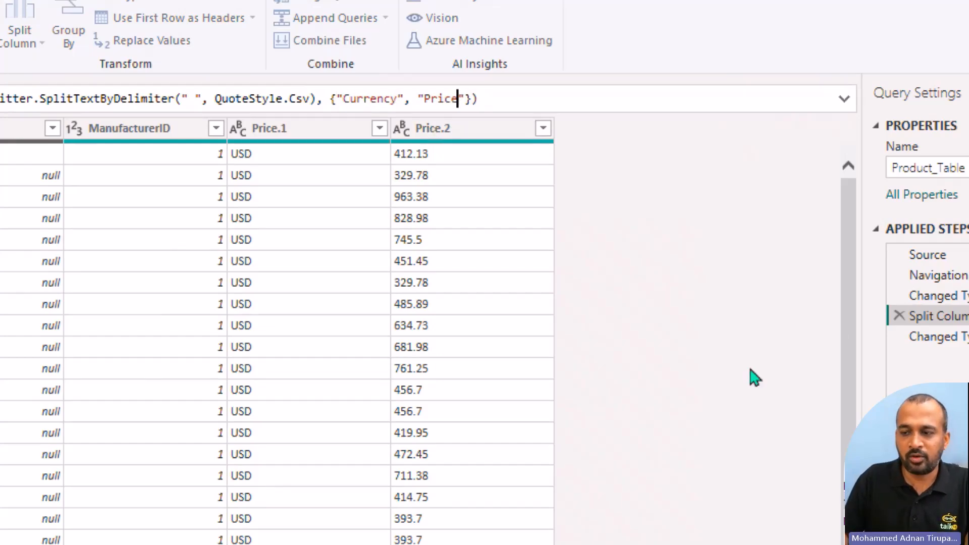
pyautogui.press('Return')
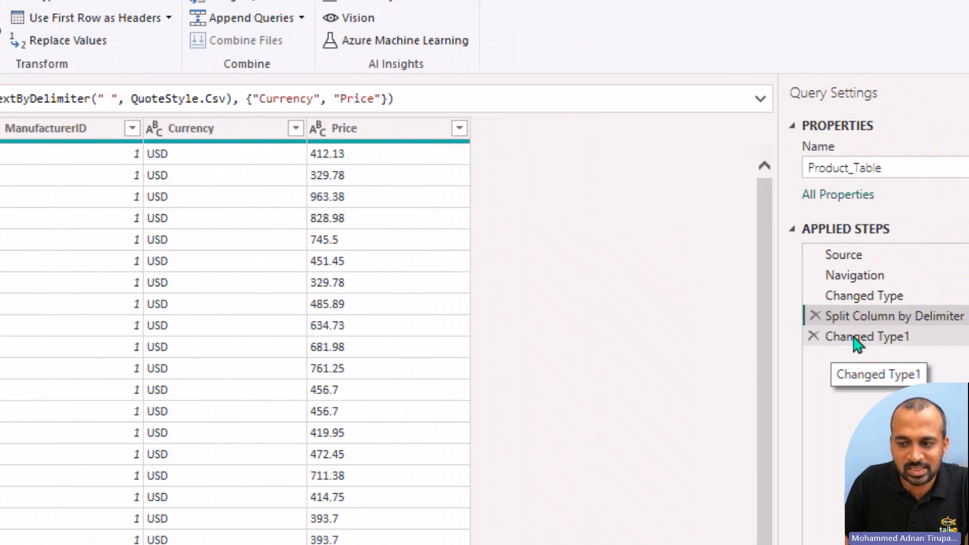
pyautogui.click(891, 336)
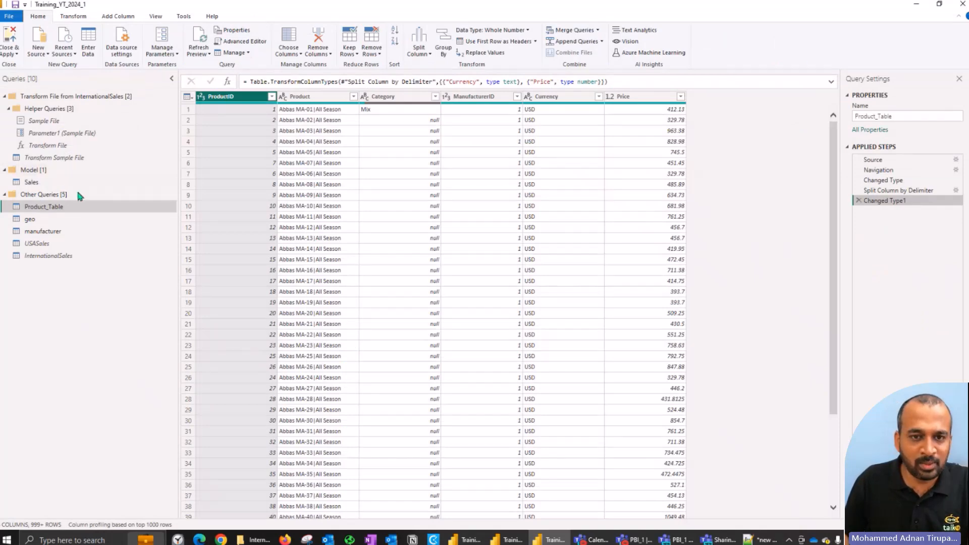
# Step: Examine the full M code of Product_Table in the Advanced Editor, focusing on the Currency column references, and close it without changes
pyautogui.click(244, 42)
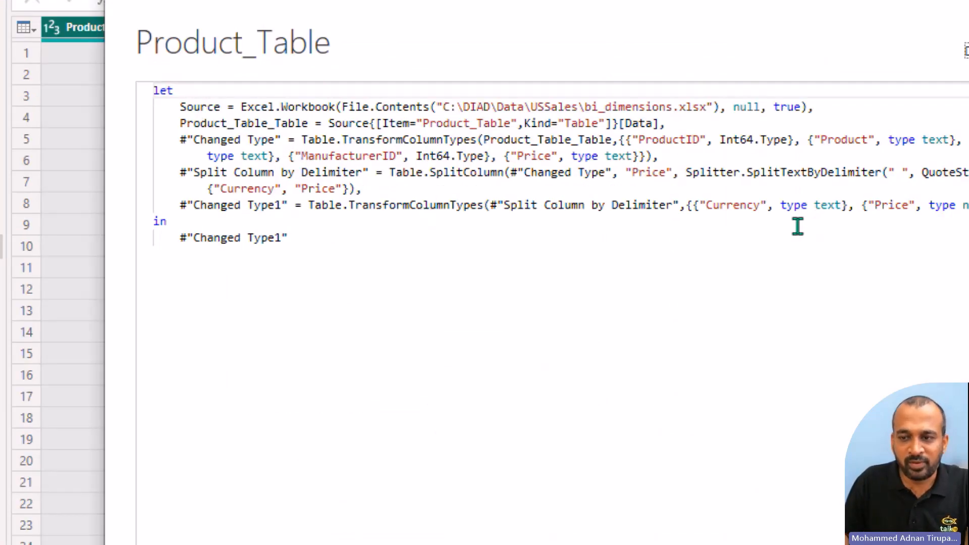
pyautogui.doubleClick(746, 205)
pyautogui.doubleClick(236, 191)
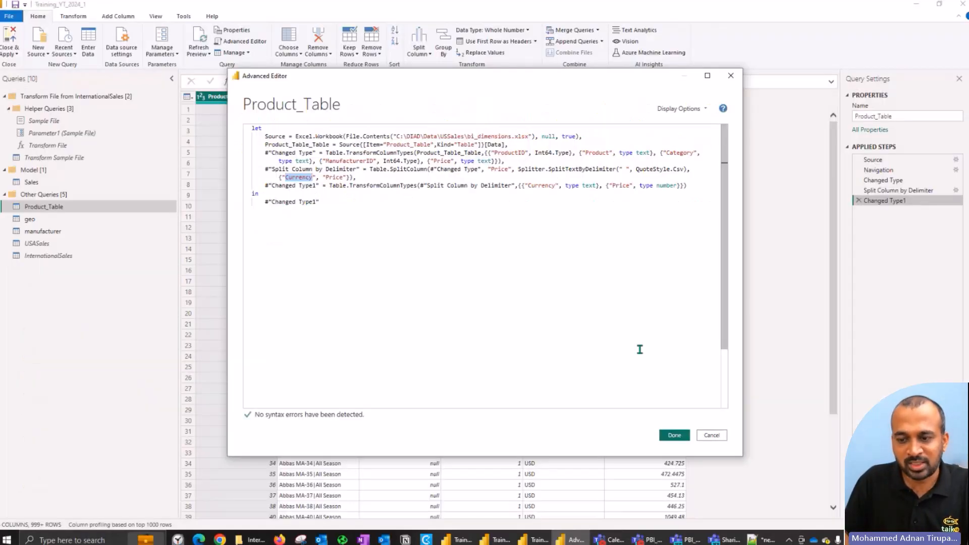
pyautogui.click(712, 434)
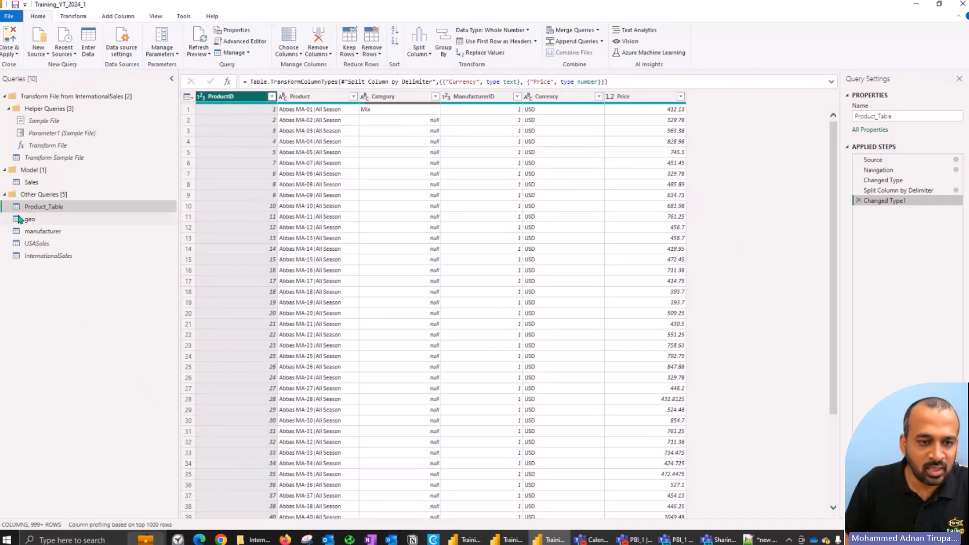
# Step: Move the Product_Table query into the Model group
pyautogui.rightClick(31, 209)
pyautogui.moveTo(106, 317)
pyautogui.click(175, 332)
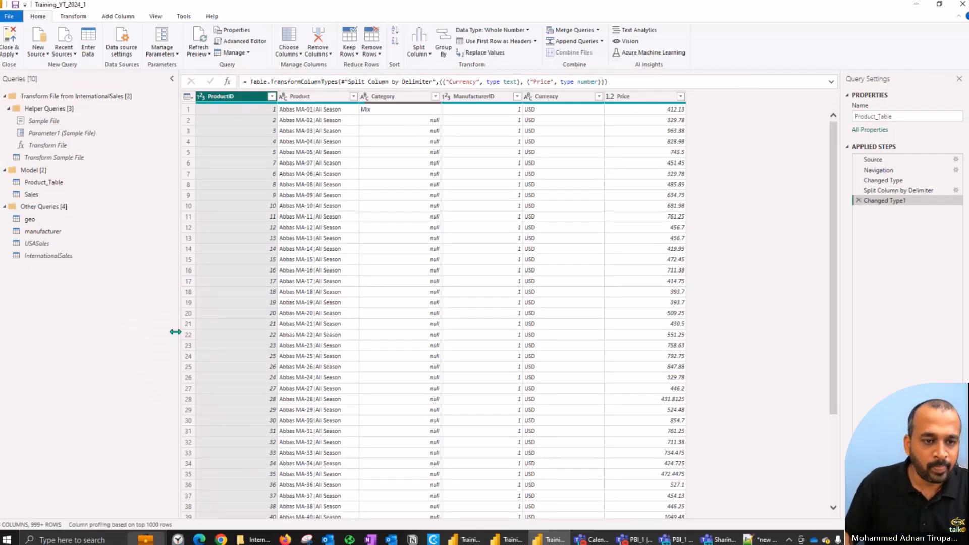
# Step: Rename the Product_Table query as DIMProduct and the Sales query as FactSales
pyautogui.click(37, 220)
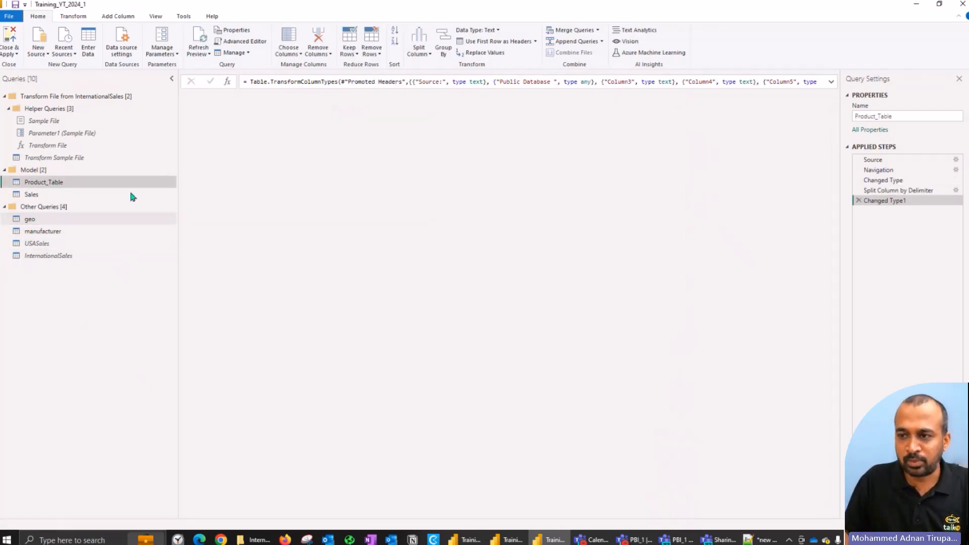
pyautogui.moveTo(877, 116); pyautogui.dragTo(928, 122)
pyautogui.press('BackSpace')
pyautogui.press('BackSpace')
pyautogui.press('Return')
pyautogui.click(903, 119)
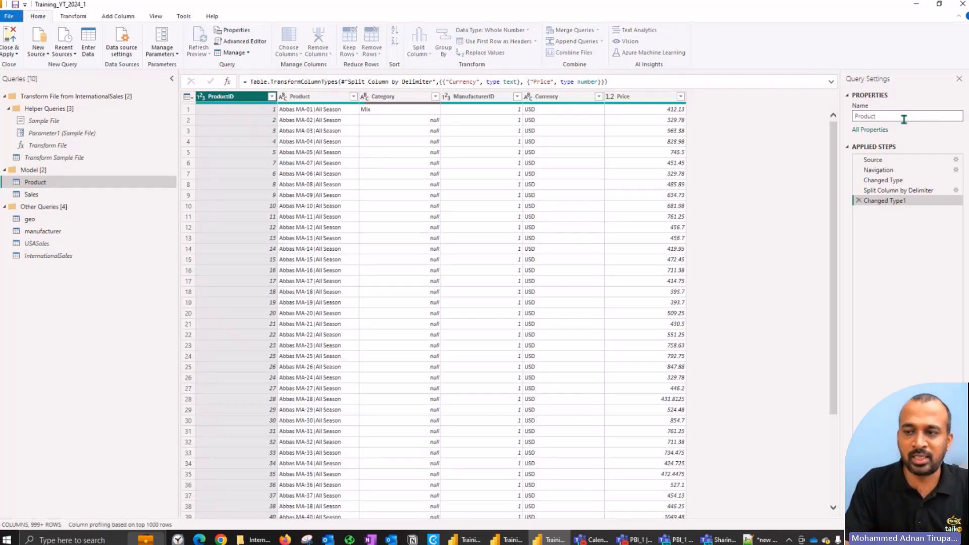
pyautogui.click(56, 195)
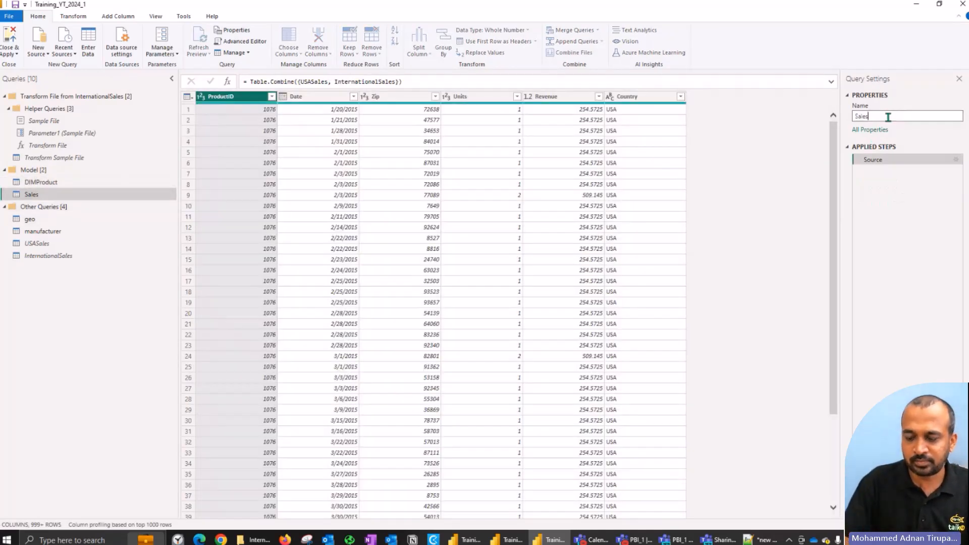
pyautogui.press('Return')
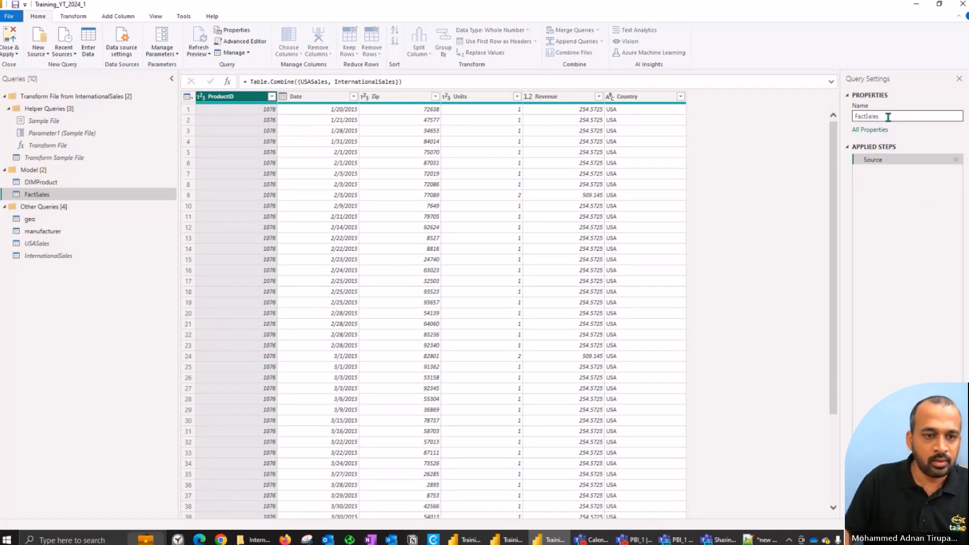
# Step: Remove the top 2 rows of the geo query and use its first remaining row as headers
pyautogui.click(48, 219)
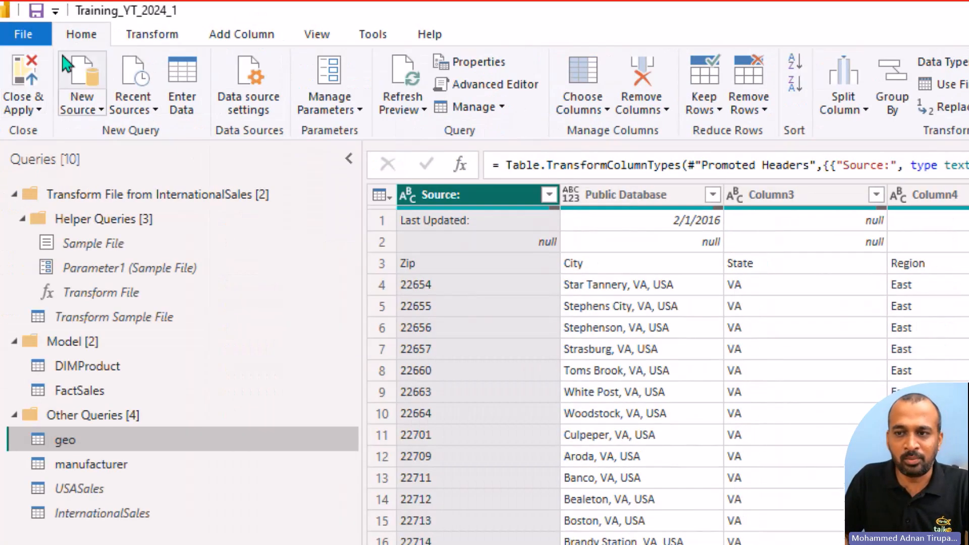
pyautogui.click(761, 116)
pyautogui.click(817, 133)
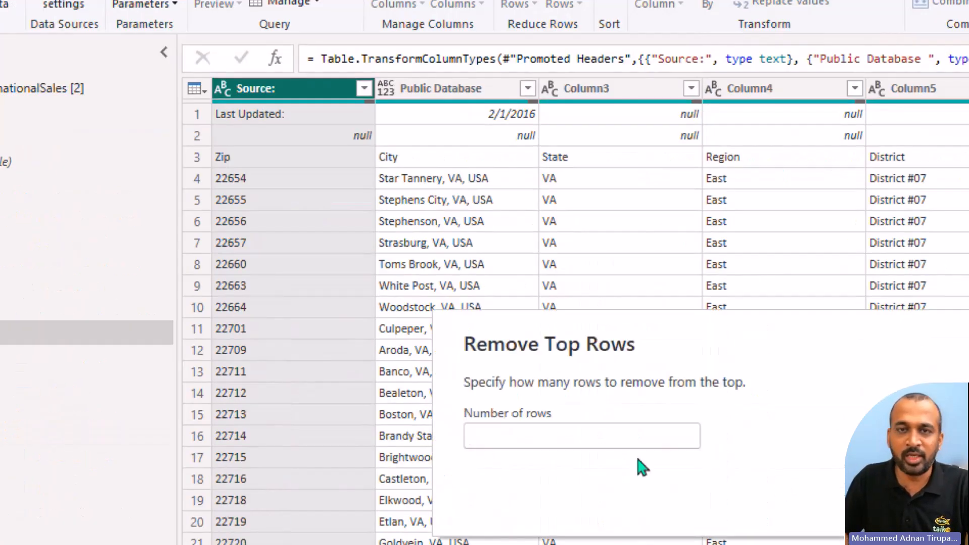
pyautogui.write('2')
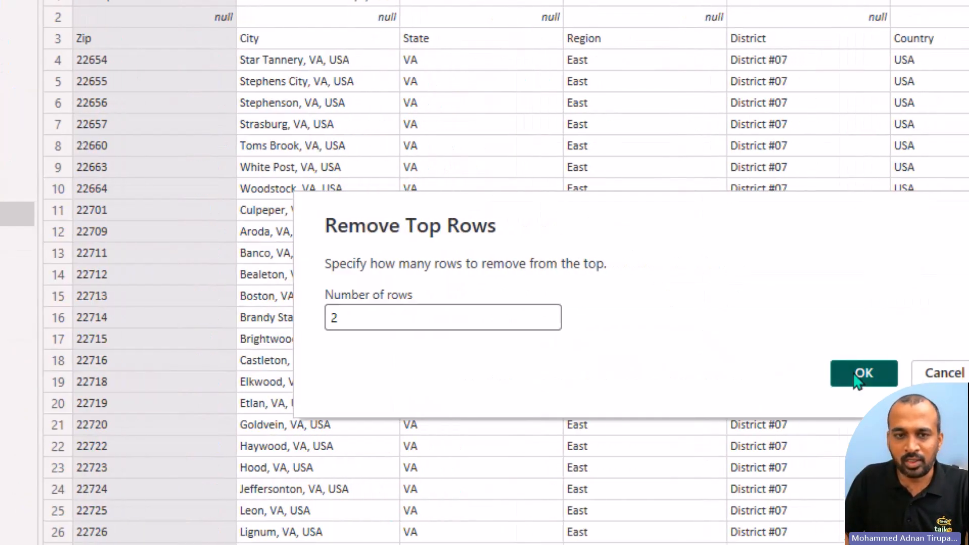
pyautogui.click(885, 375)
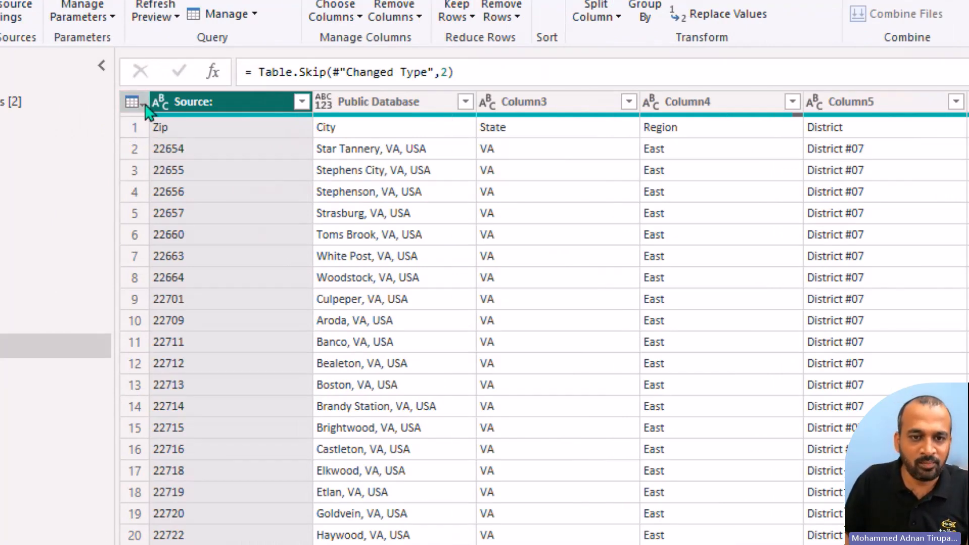
pyautogui.click(143, 104)
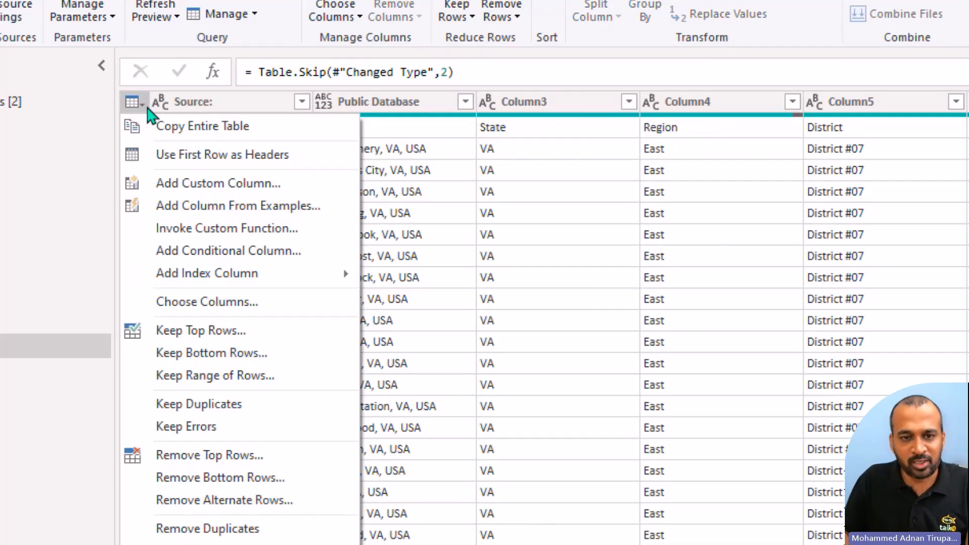
pyautogui.click(305, 161)
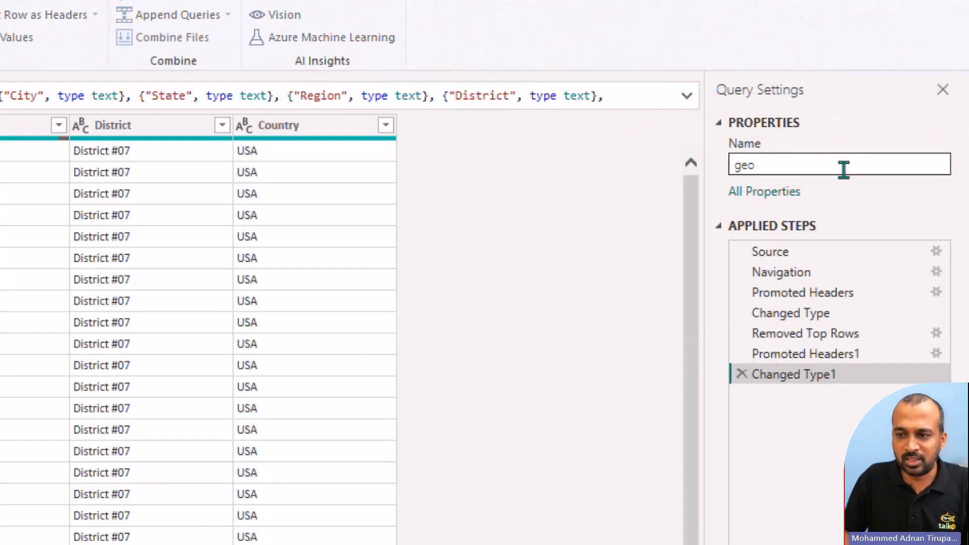
# Step: Rename the geo query as DIMGeography and move it into the Model group
pyautogui.doubleClick(843, 169)
pyautogui.write('DIMGeography')
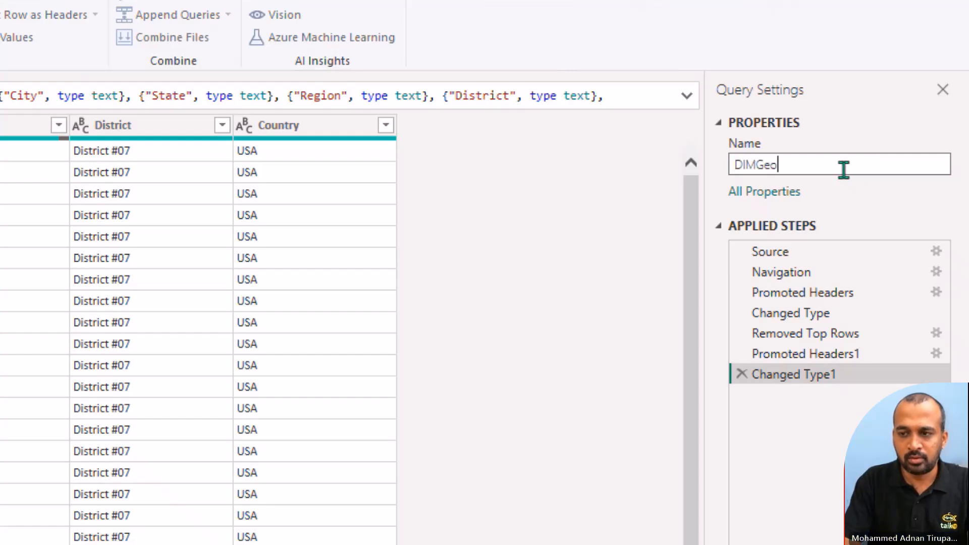
pyautogui.press('Return')
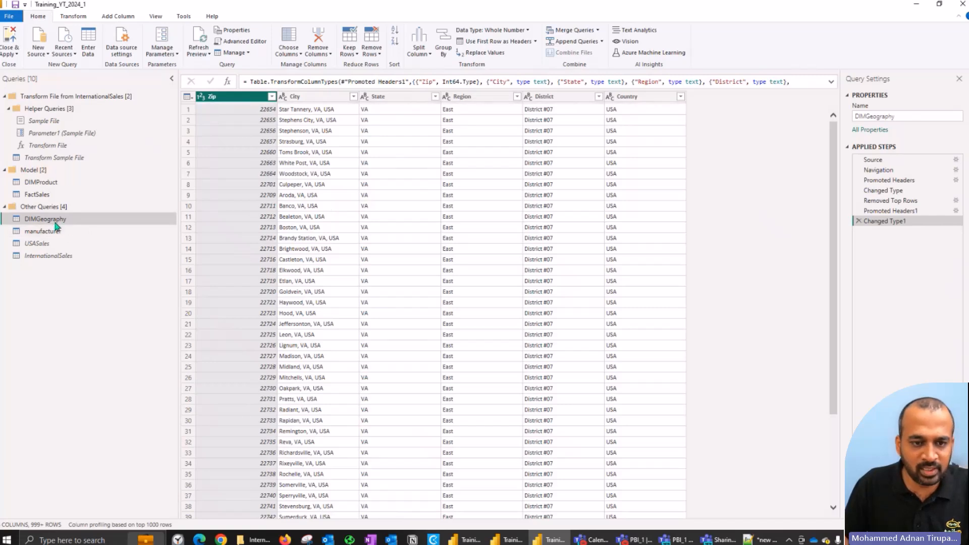
pyautogui.rightClick(65, 219)
pyautogui.moveTo(126, 326)
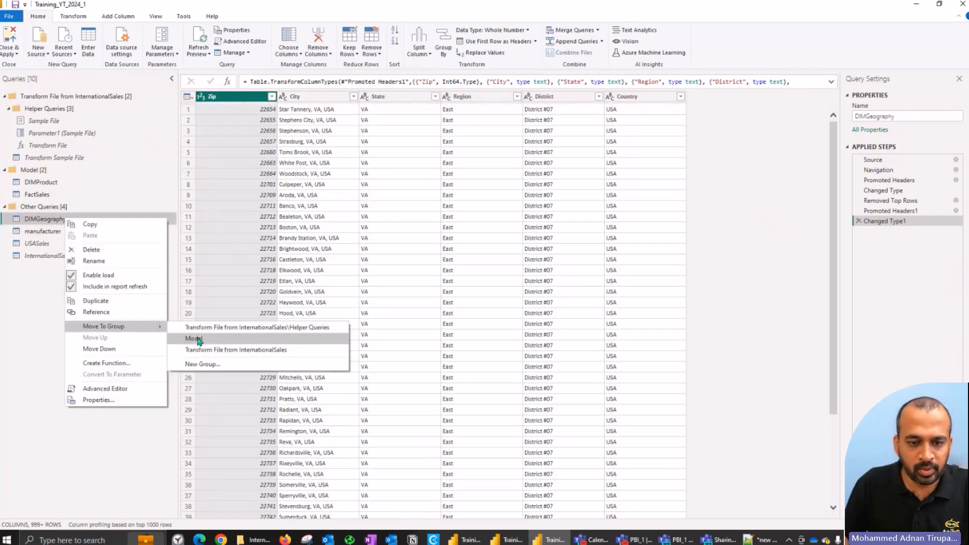
pyautogui.click(194, 338)
# Step: Rename the manufacturer query as DIMManufacturer
pyautogui.click(48, 234)
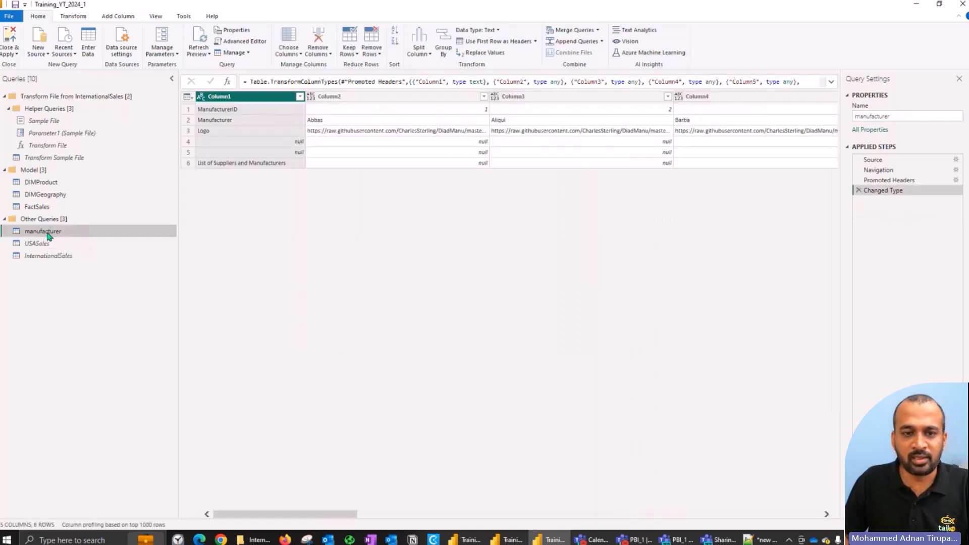
pyautogui.click(919, 115)
pyautogui.write('DIMM')
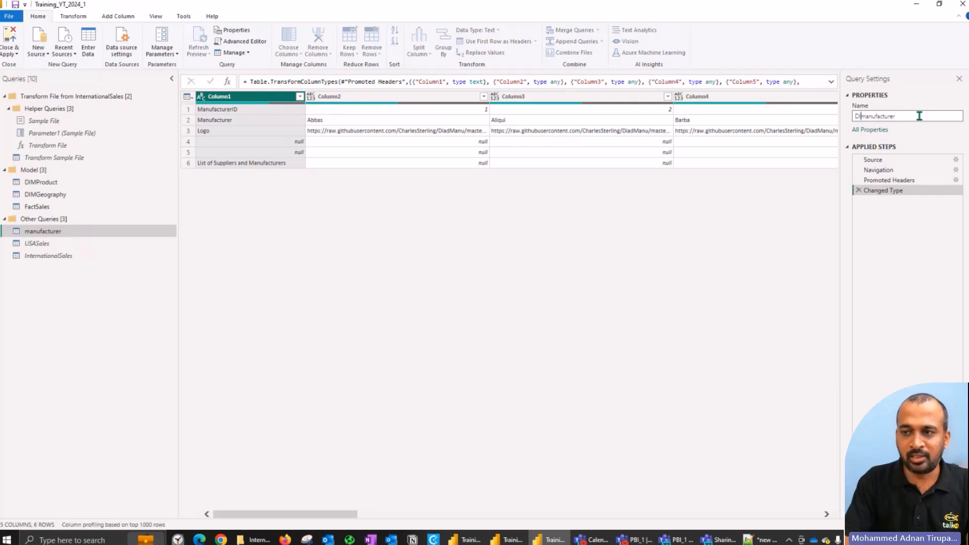
pyautogui.press('Return')
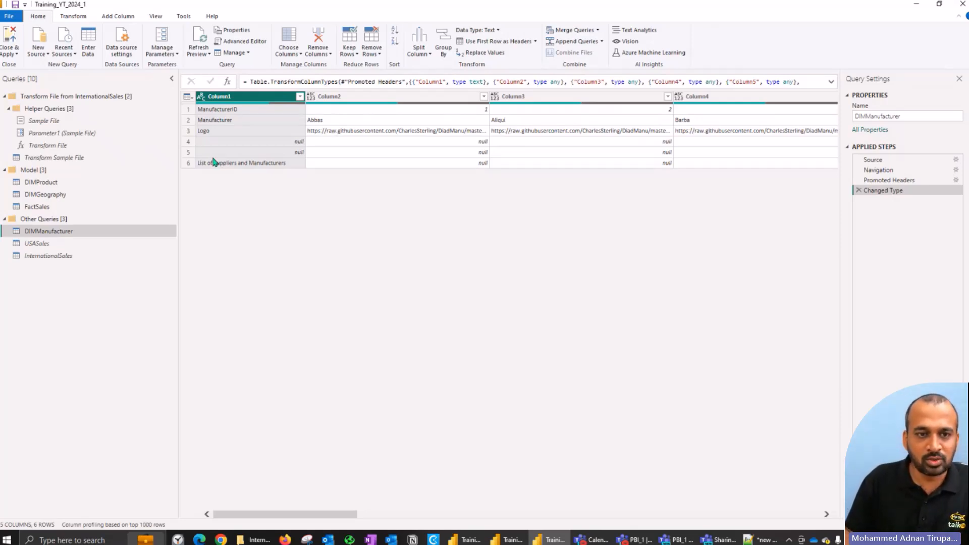
# Step: Transpose the DIMManufacturer table and look through its resulting columns
pyautogui.click(81, 19)
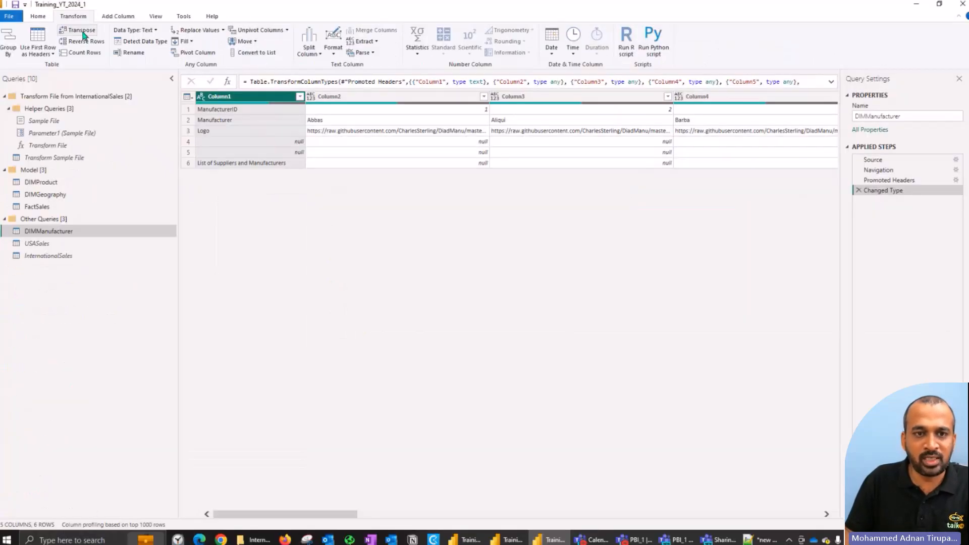
pyautogui.click(116, 62)
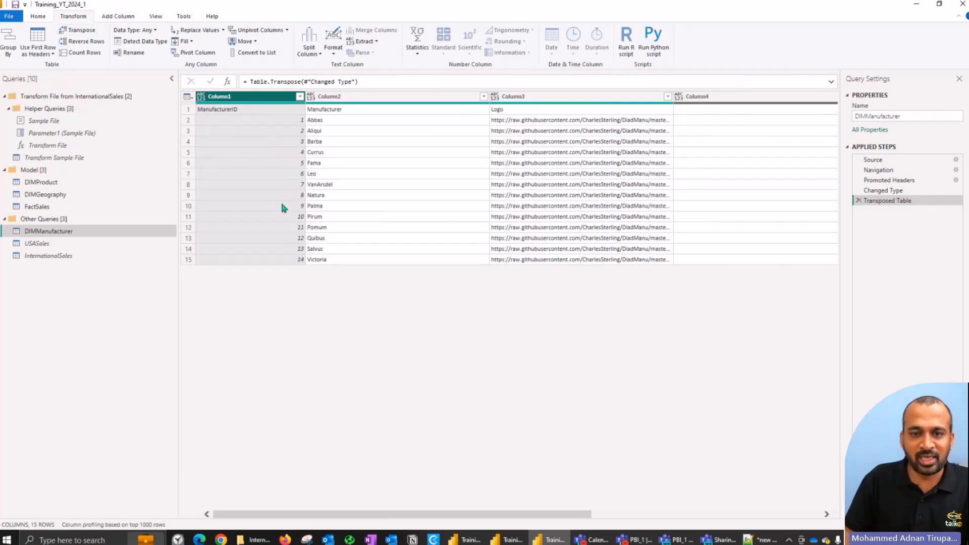
pyautogui.moveTo(574, 517); pyautogui.dragTo(353, 490)
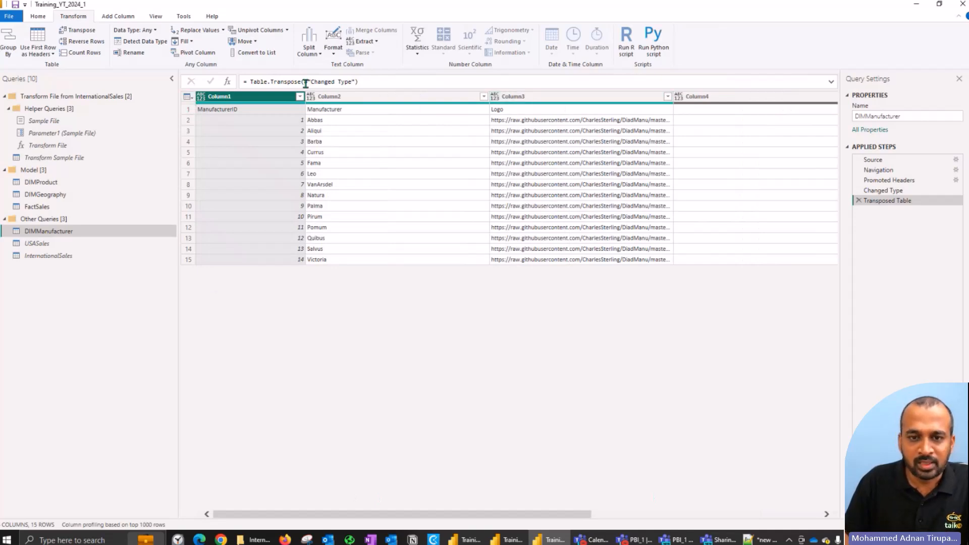
# Step: Remove all DIMManufacturer columns except Column1, Column2 and Column3, and use the first row as headers
pyautogui.moveTo(242, 96)
pyautogui.mouseDown()
pyautogui.moveTo(417, 107)
pyautogui.moveTo(216, 112)
pyautogui.moveTo(238, 112)
pyautogui.mouseUp()
pyautogui.keyDown('ctrl'); pyautogui.click(368, 96); pyautogui.keyUp('ctrl')
pyautogui.keyDown('ctrl'); pyautogui.click(520, 97); pyautogui.keyUp('ctrl')
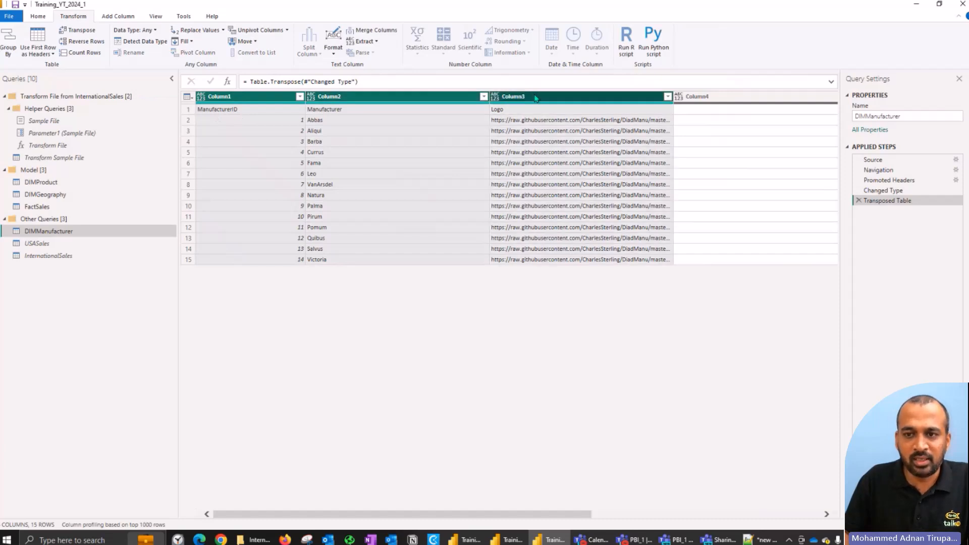
pyautogui.rightClick(535, 98)
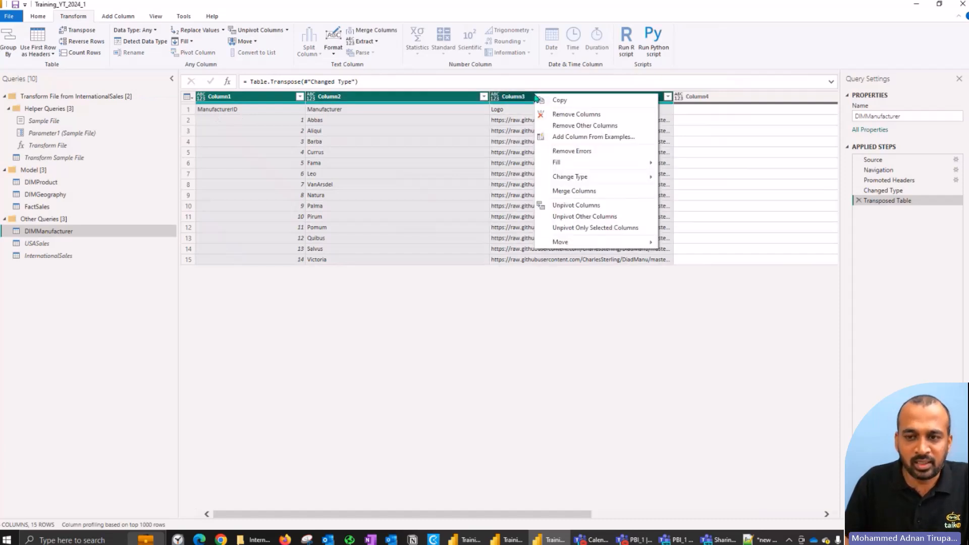
pyautogui.click(588, 130)
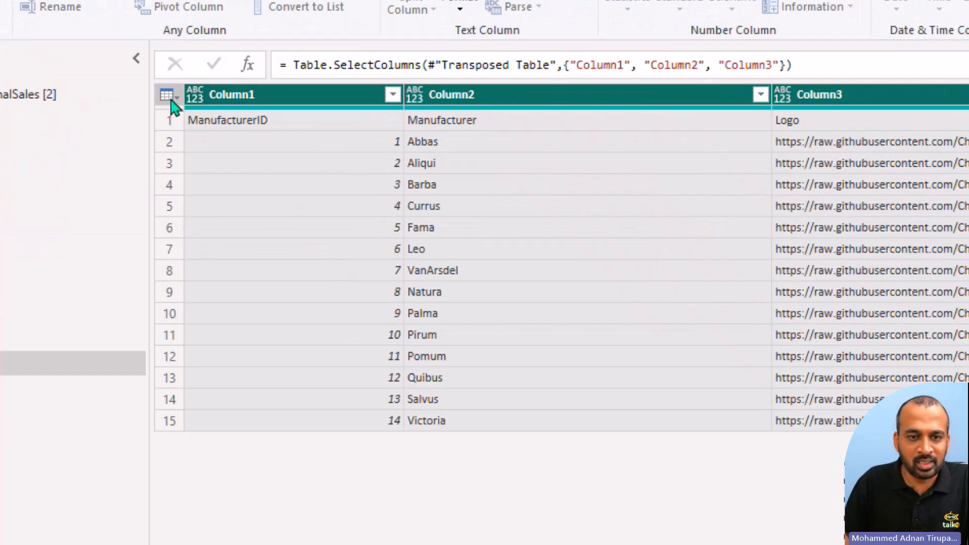
pyautogui.click(188, 98)
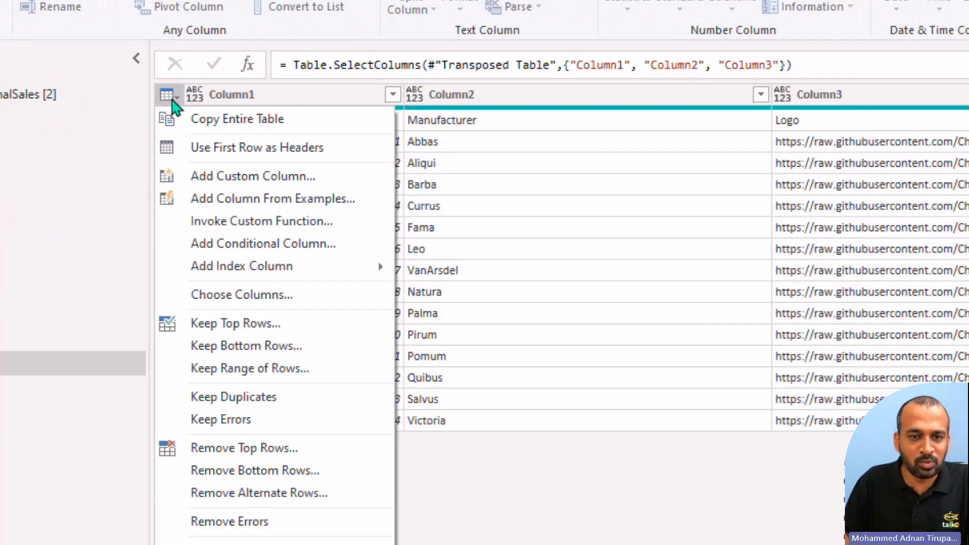
pyautogui.click(204, 148)
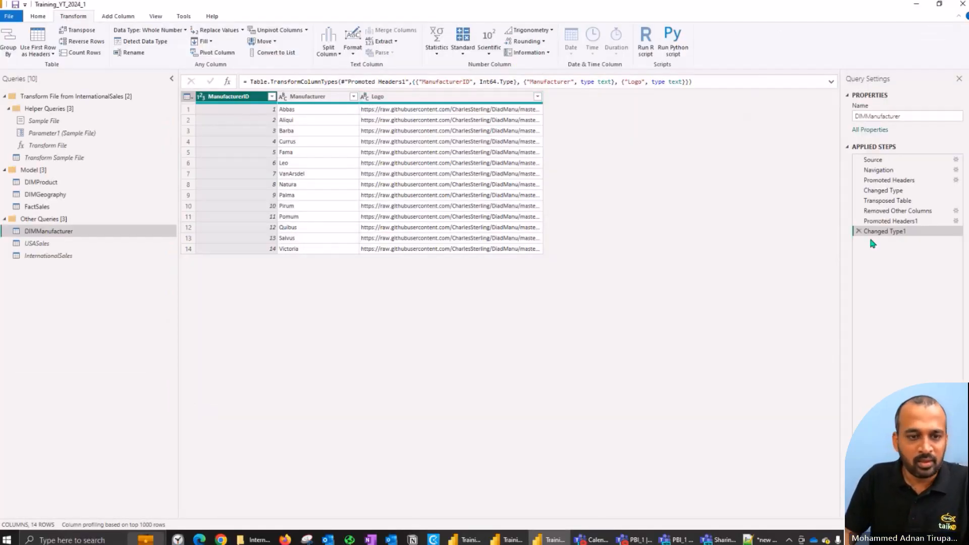
# Step: Move the DIMManufacturer query into the Model group, and close the query editor while applying all changes to the report
pyautogui.rightClick(70, 236)
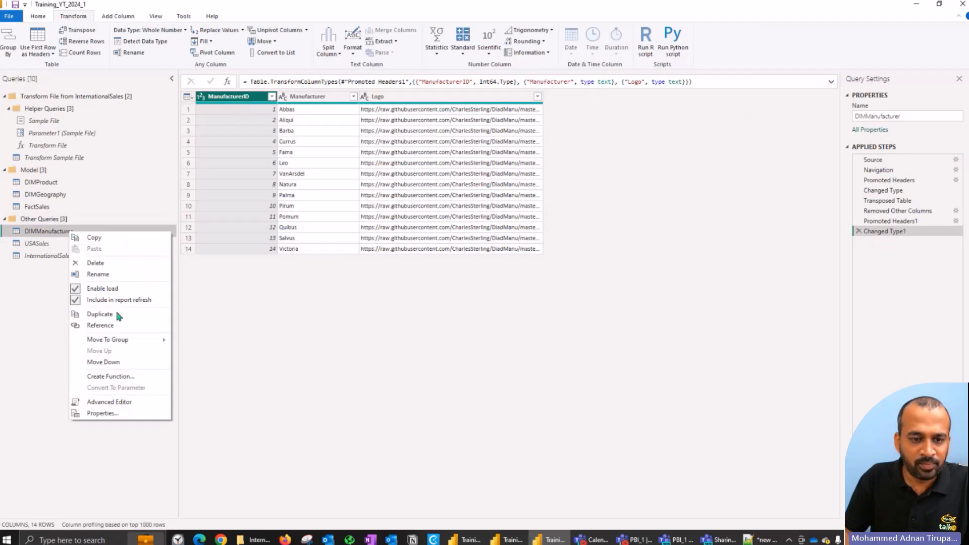
pyautogui.moveTo(121, 341)
pyautogui.click(200, 351)
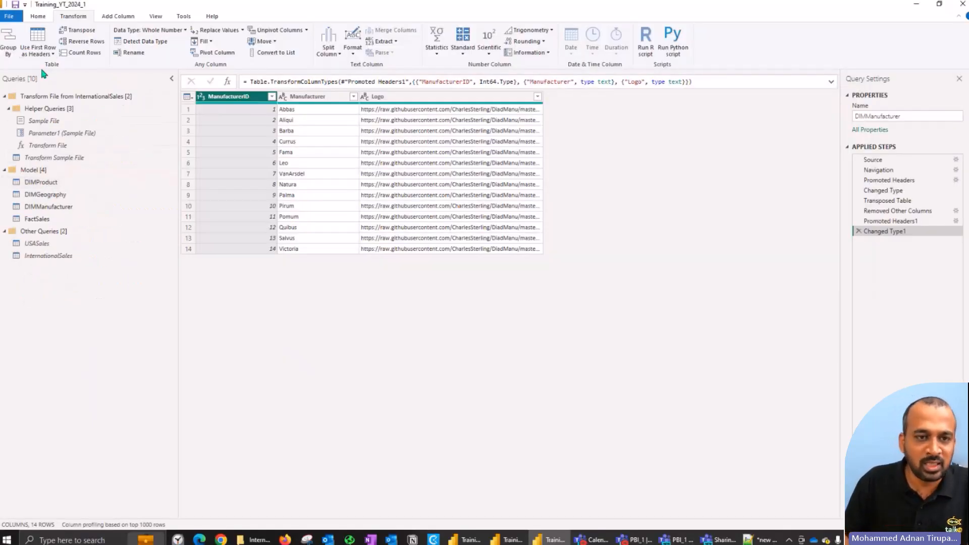
pyautogui.click(42, 17)
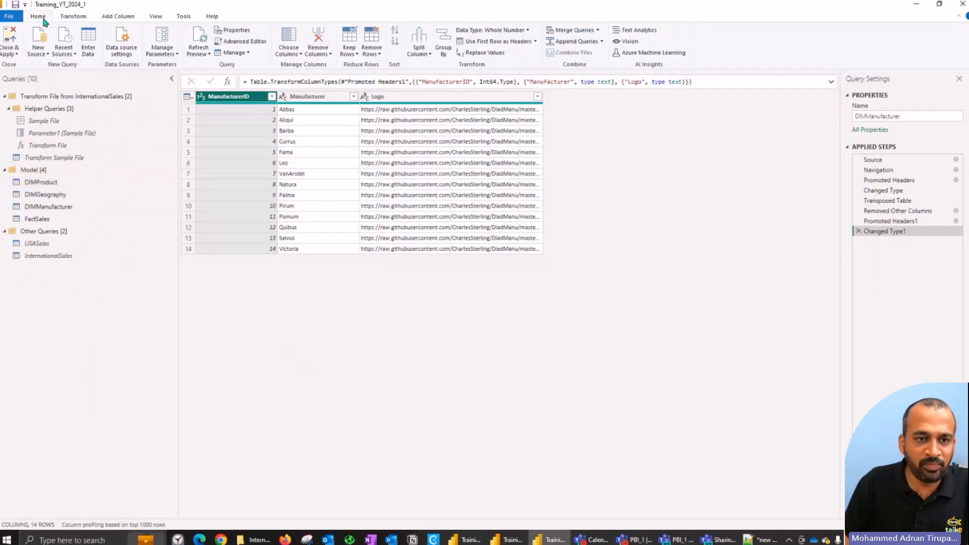
pyautogui.click(6, 38)
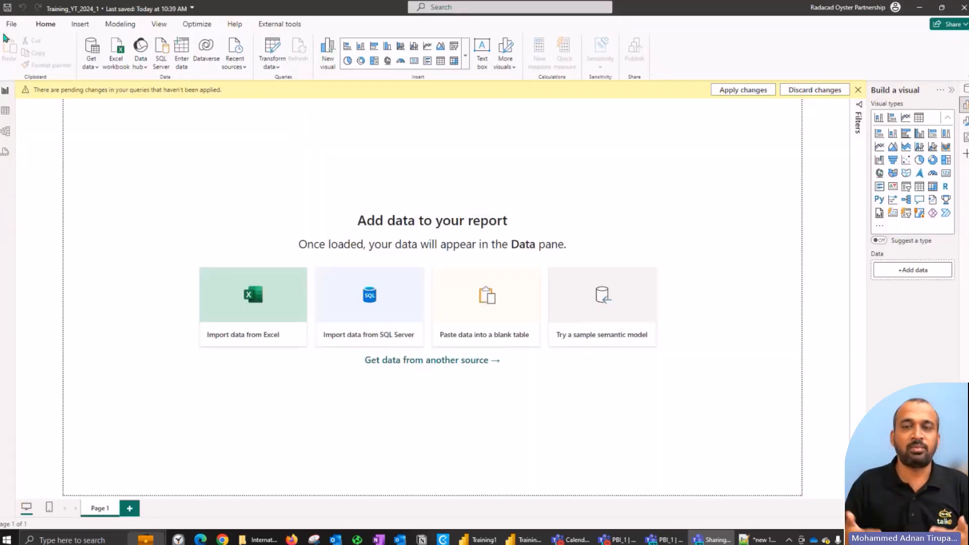
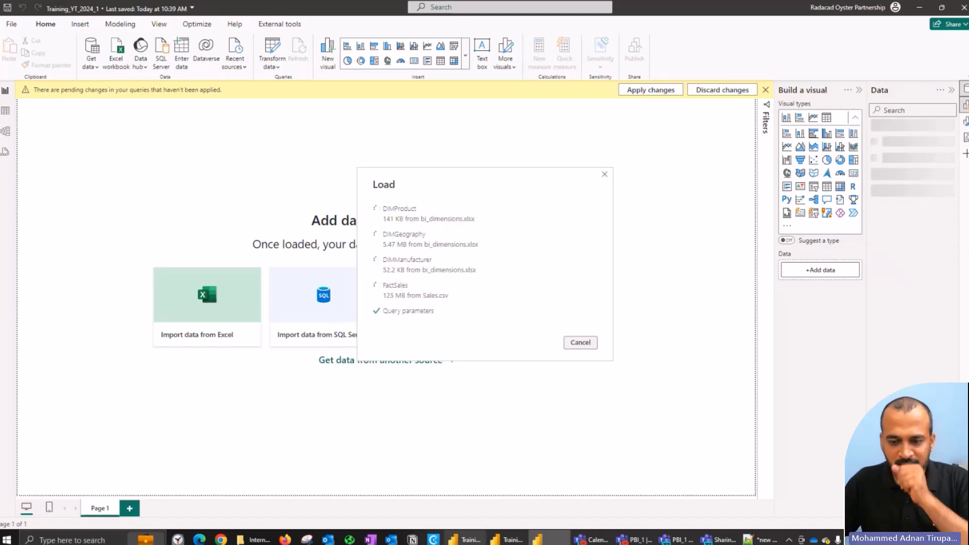
# Step: Switch to the Training1 report and view its Market Share, By Manufacturer and New pages, clearing the Year selection on By Manufacturer
pyautogui.click(467, 539)
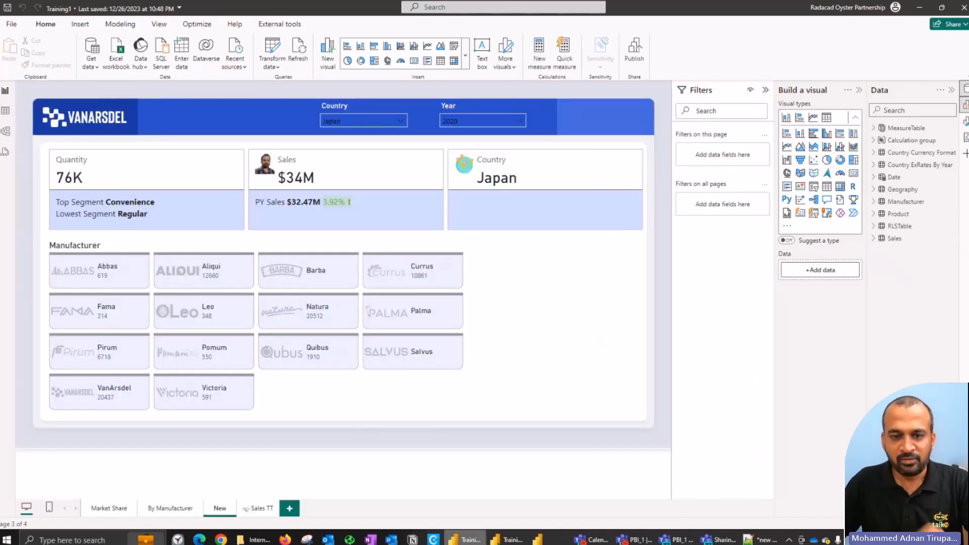
pyautogui.click(110, 508)
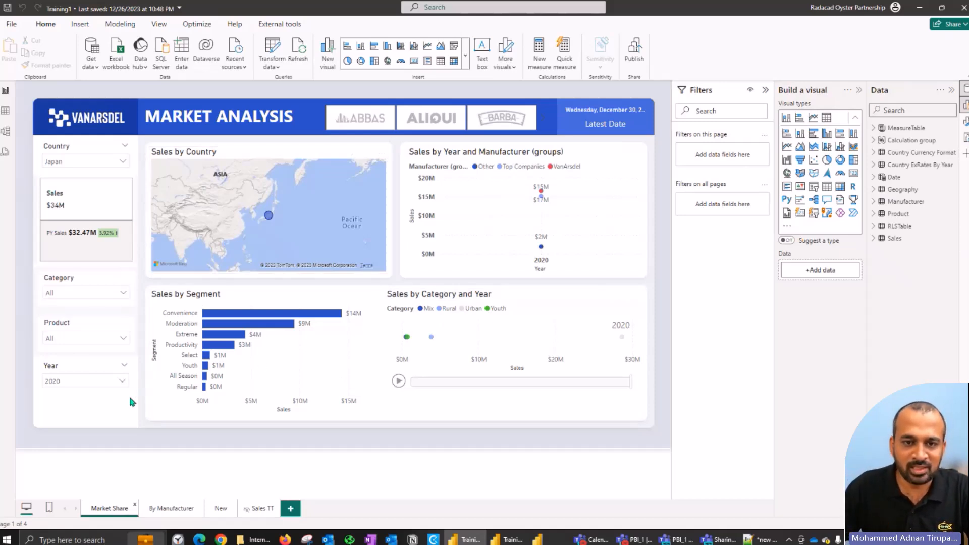
pyautogui.moveTo(585, 199)
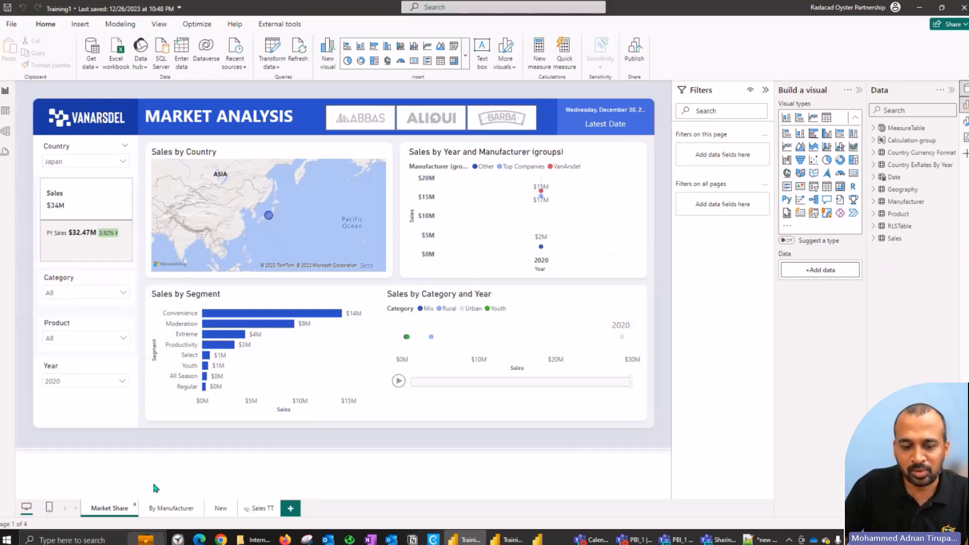
pyautogui.click(169, 511)
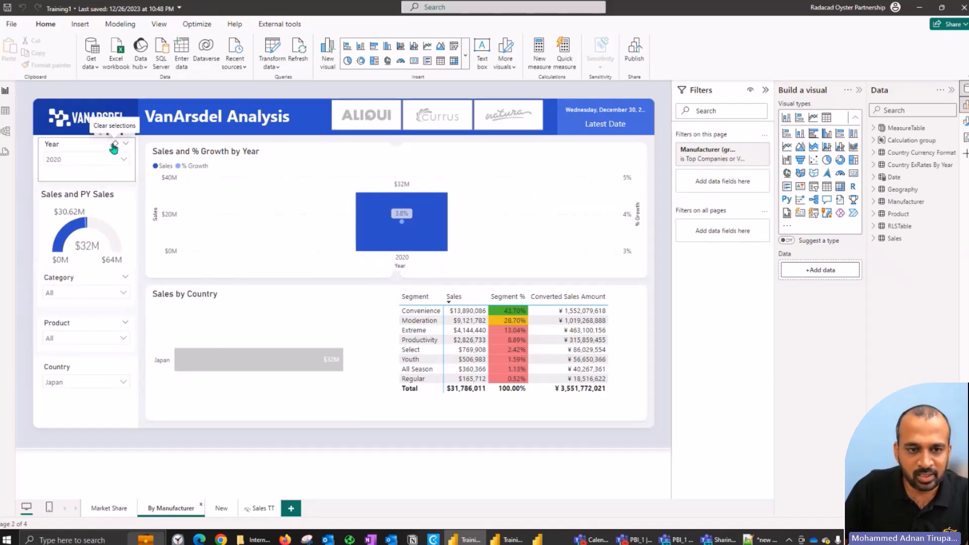
pyautogui.click(114, 145)
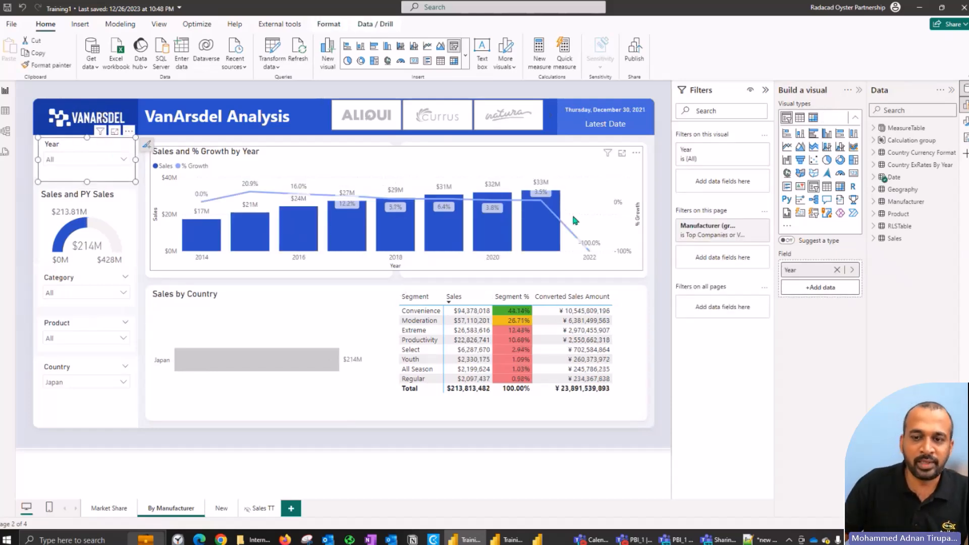
pyautogui.click(221, 509)
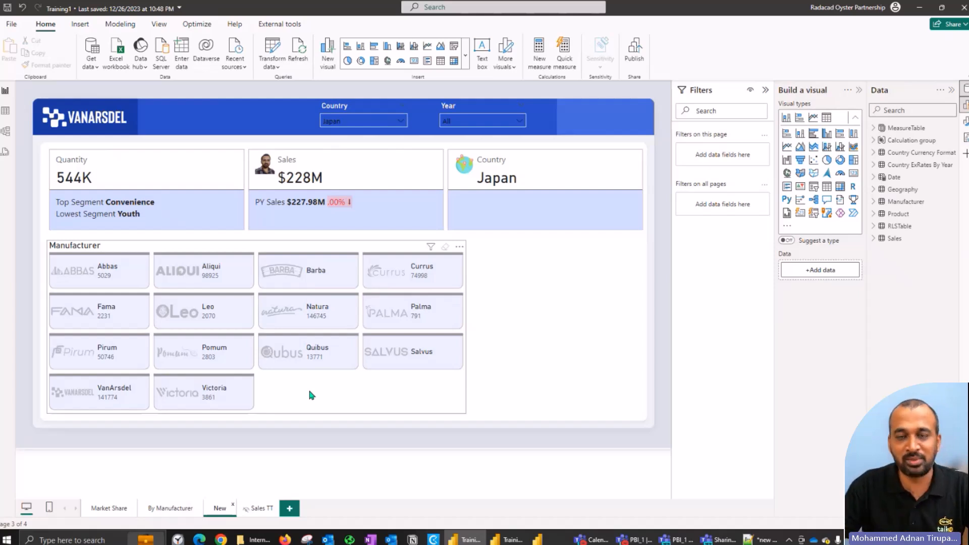
# Step: Check the loading progress in Training_YT_2024_1 and look at the country CSV files in the InternationalSales folder
pyautogui.click(557, 540)
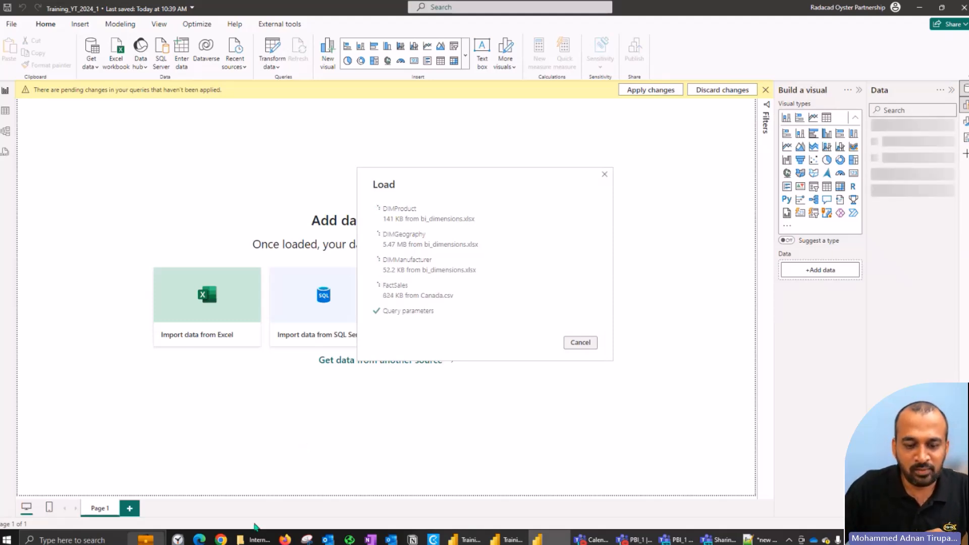
pyautogui.click(255, 539)
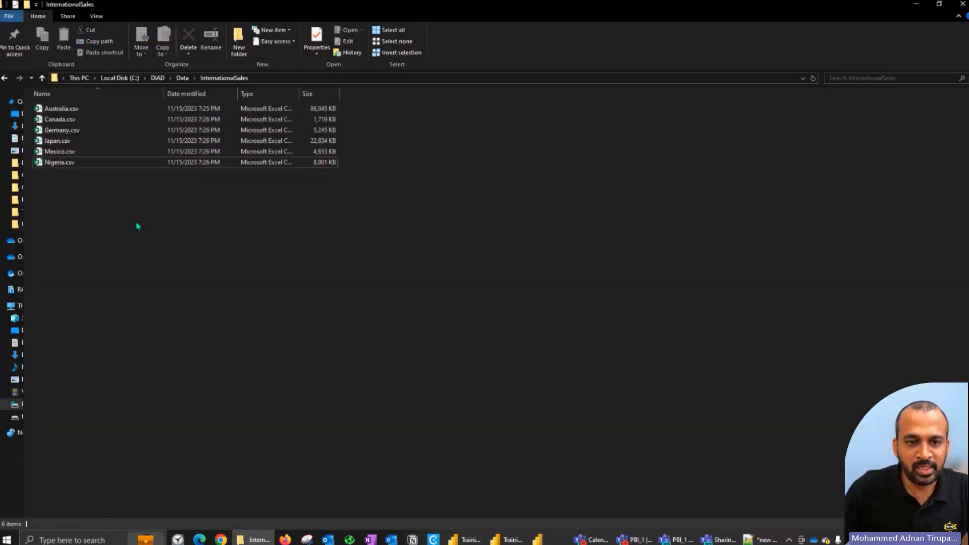
pyautogui.click(244, 532)
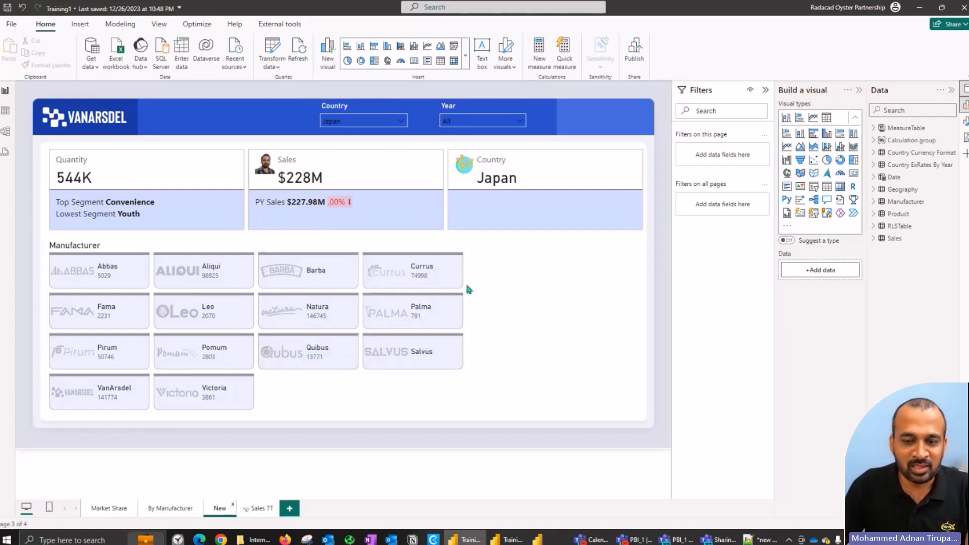
# Step: Examine the sales-by-year tooltips for manufacturers such as Currus, Palma and Salvus on the Training1 report's New page
pyautogui.moveTo(452, 284)
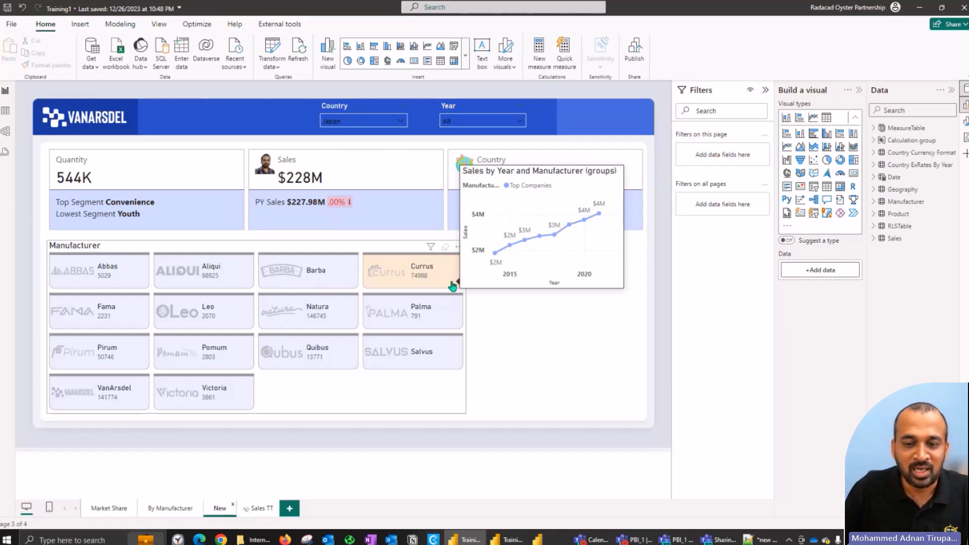
pyautogui.moveTo(444, 318)
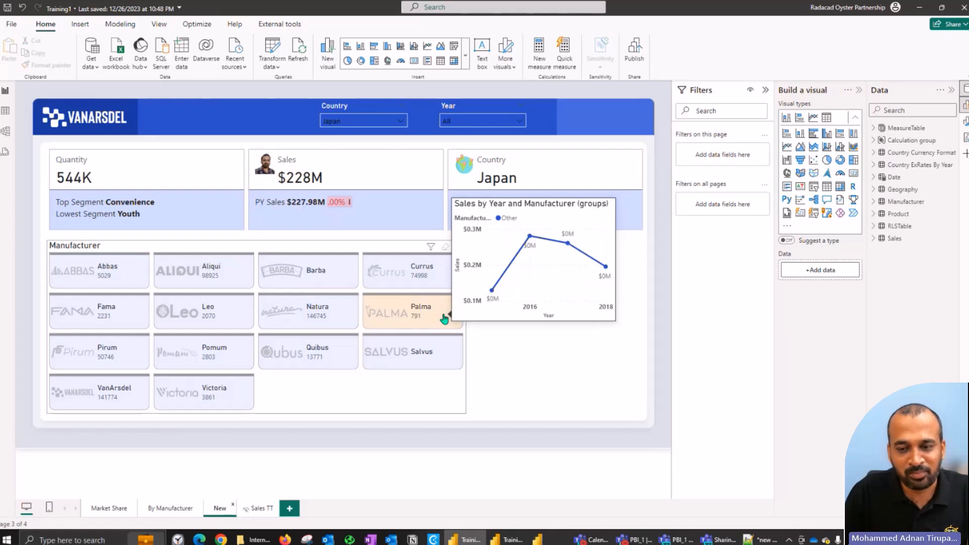
pyautogui.moveTo(439, 350)
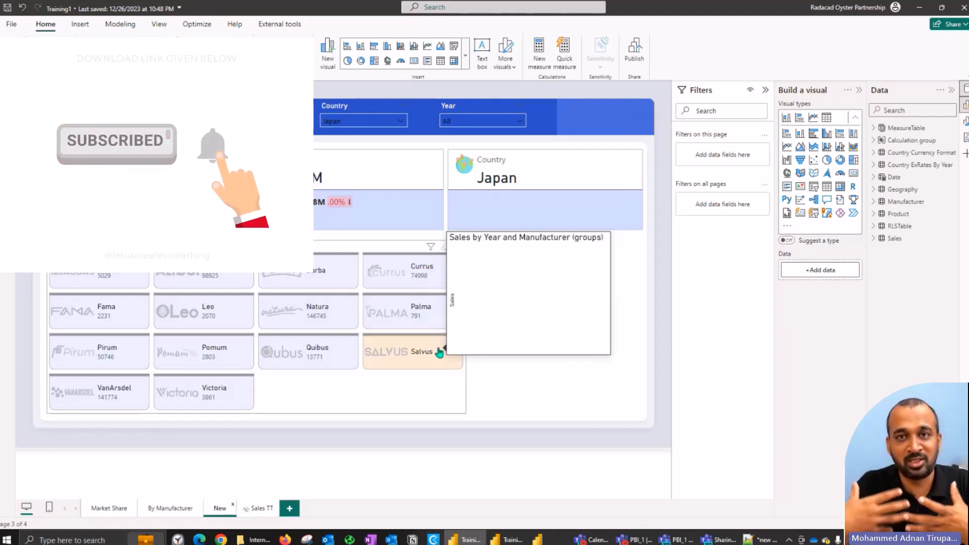
pyautogui.moveTo(405, 328)
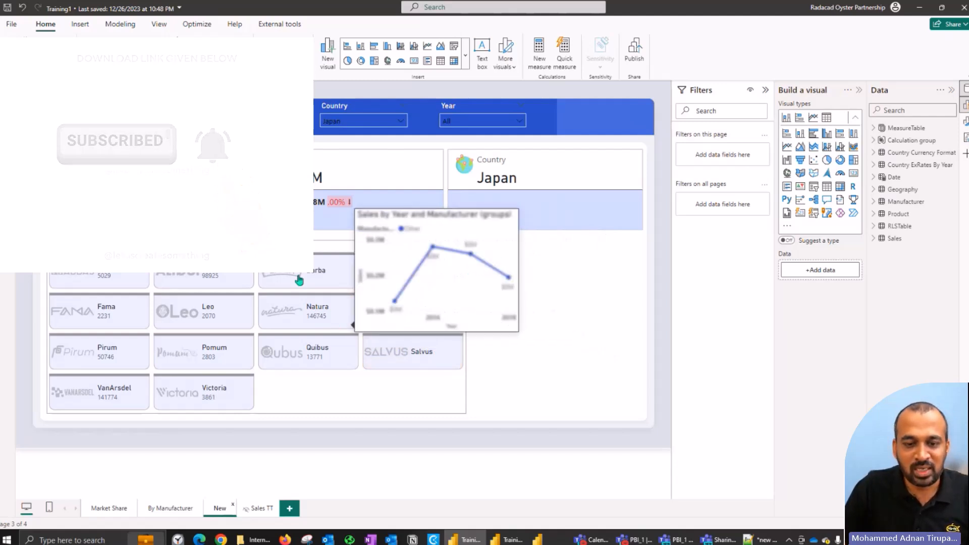
pyautogui.moveTo(324, 312)
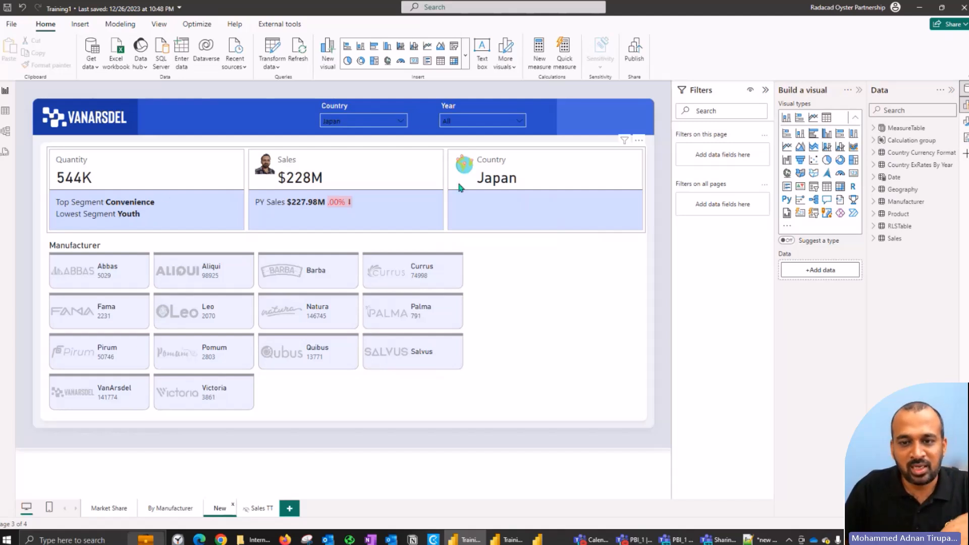
# Step: Filter the New page to year 2019, and view the results for Canada and for Germany
pyautogui.click(474, 121)
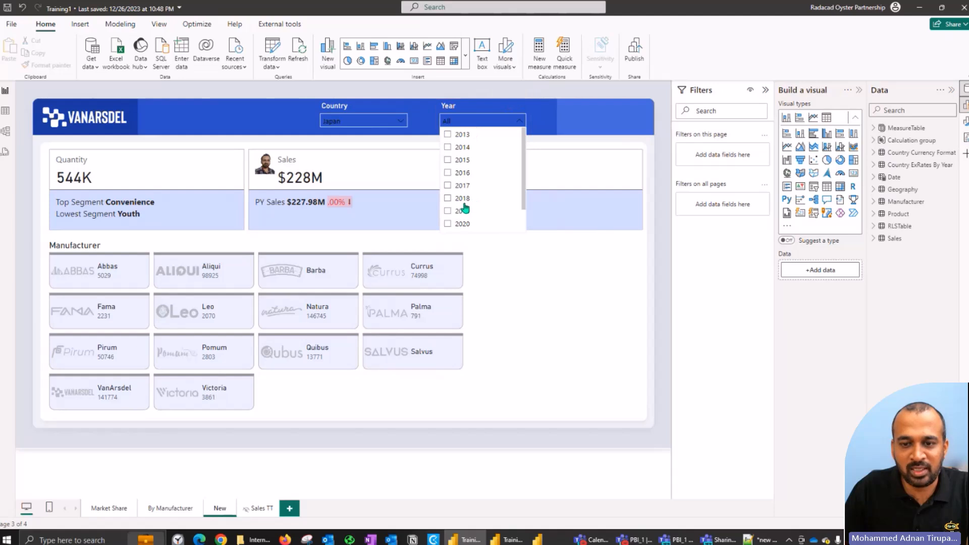
pyautogui.click(459, 211)
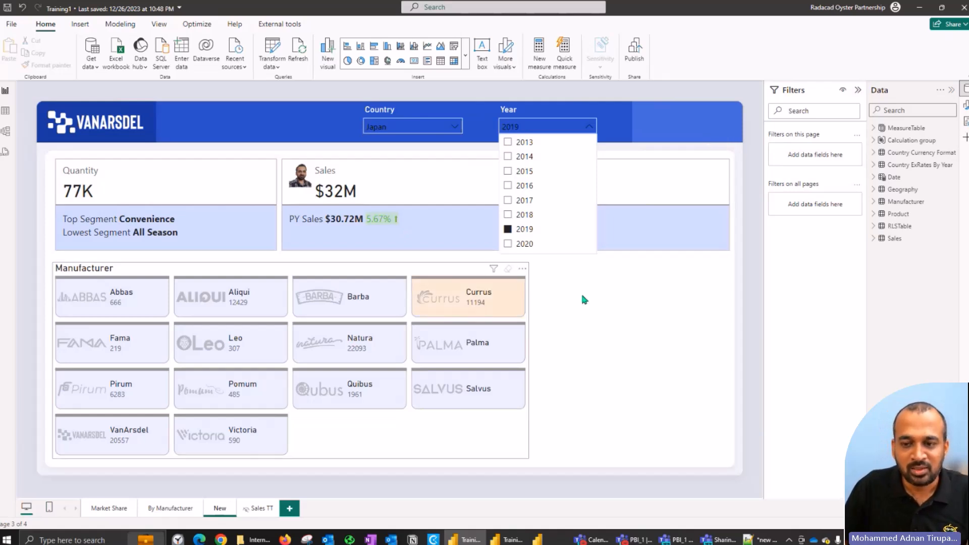
pyautogui.click(677, 294)
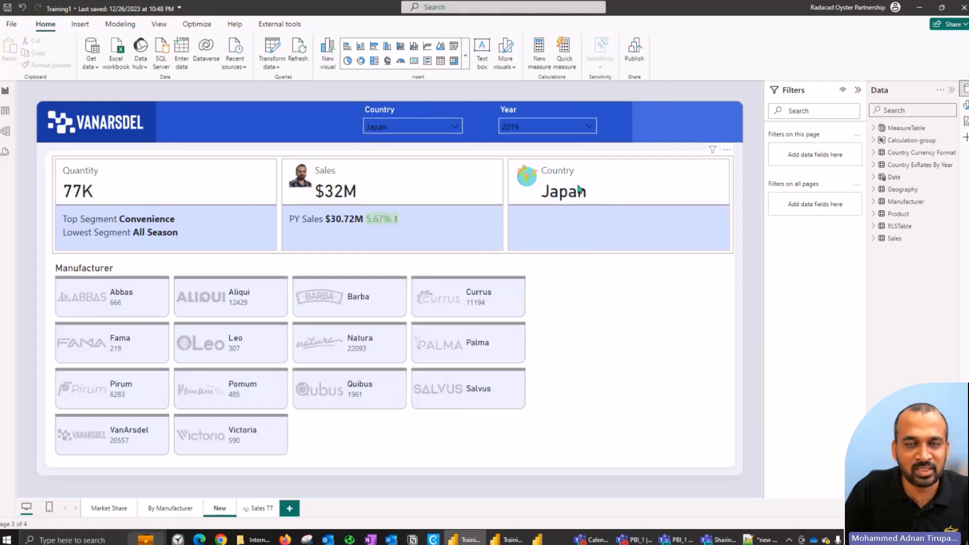
pyautogui.click(405, 128)
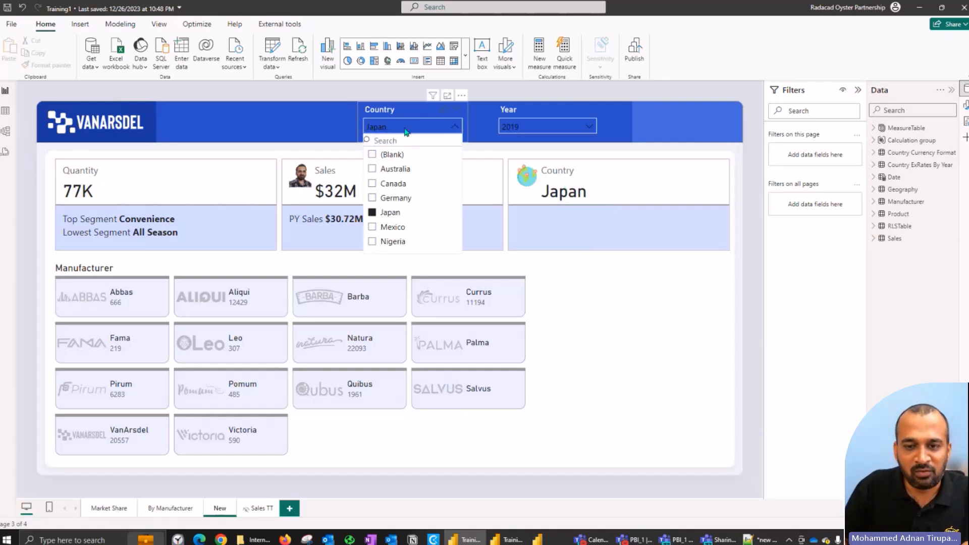
pyautogui.click(393, 185)
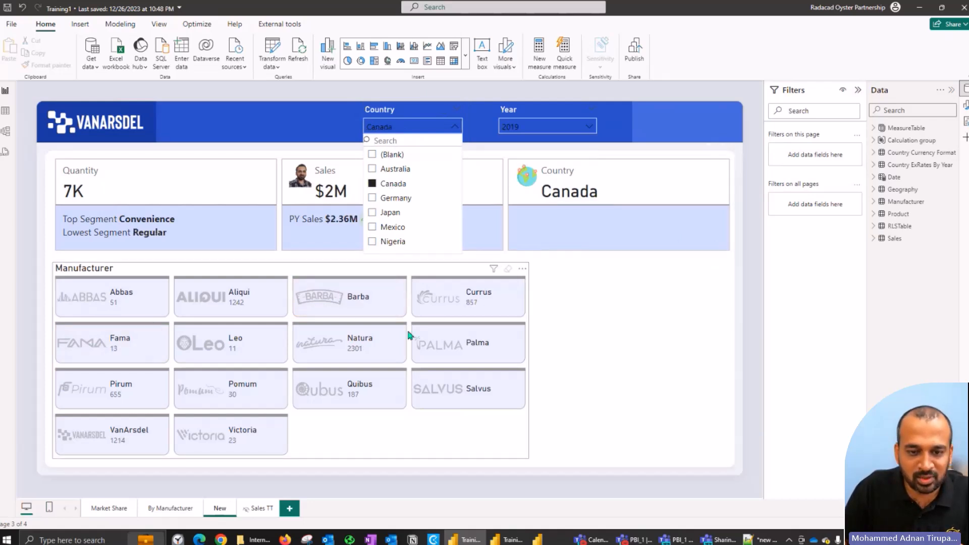
pyautogui.click(398, 201)
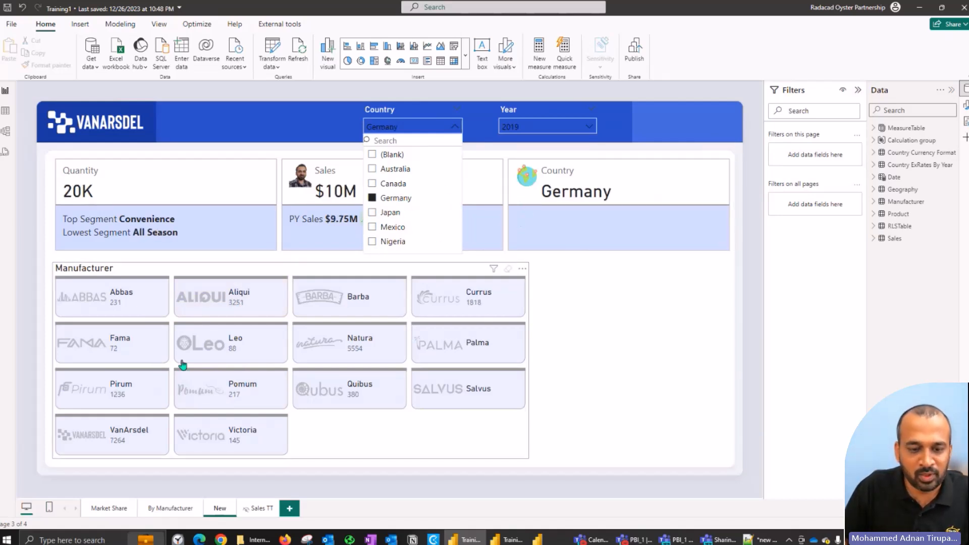
# Step: Examine VanArsdel's sales tooltip, and compare the summary cards with and without VanArsdel selected, leaving it selected
pyautogui.moveTo(228, 356)
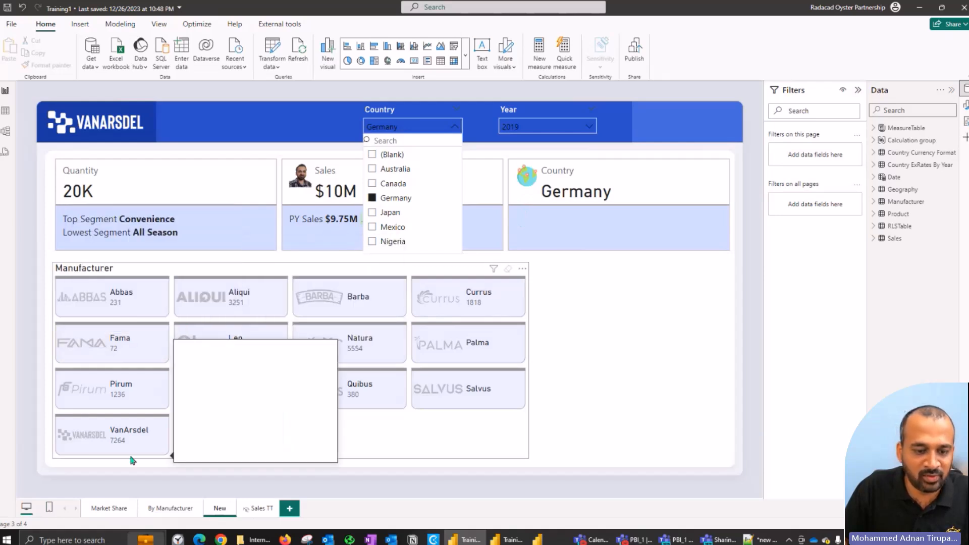
pyautogui.moveTo(135, 445)
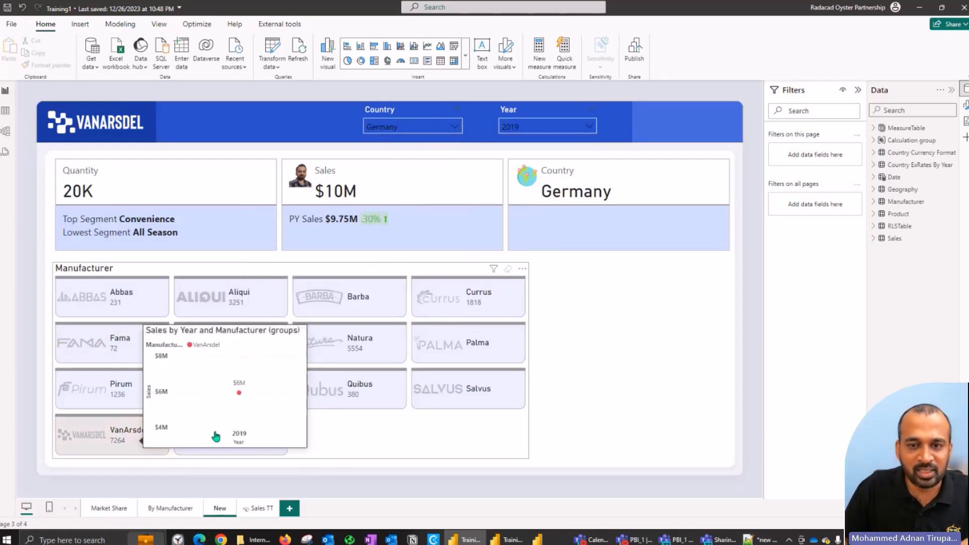
pyautogui.click(109, 428)
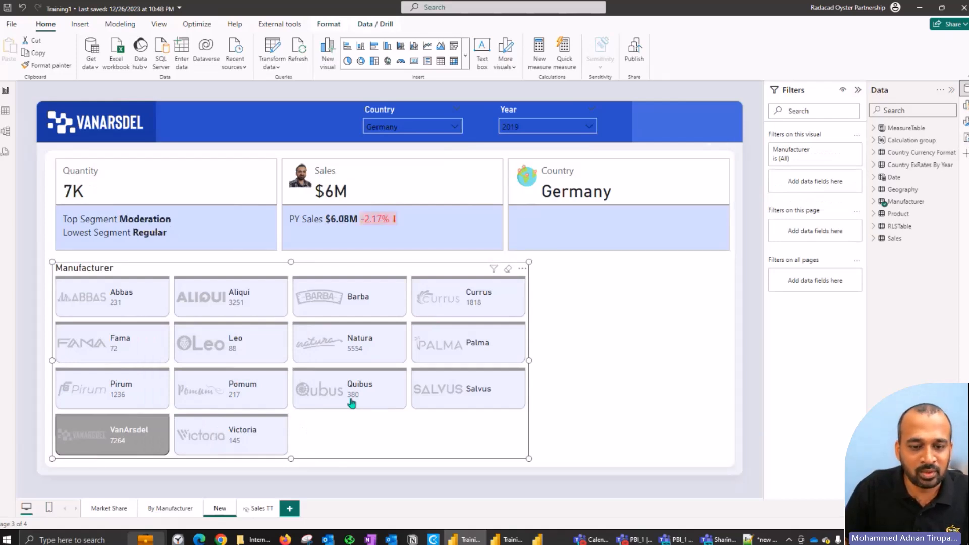
pyautogui.click(141, 449)
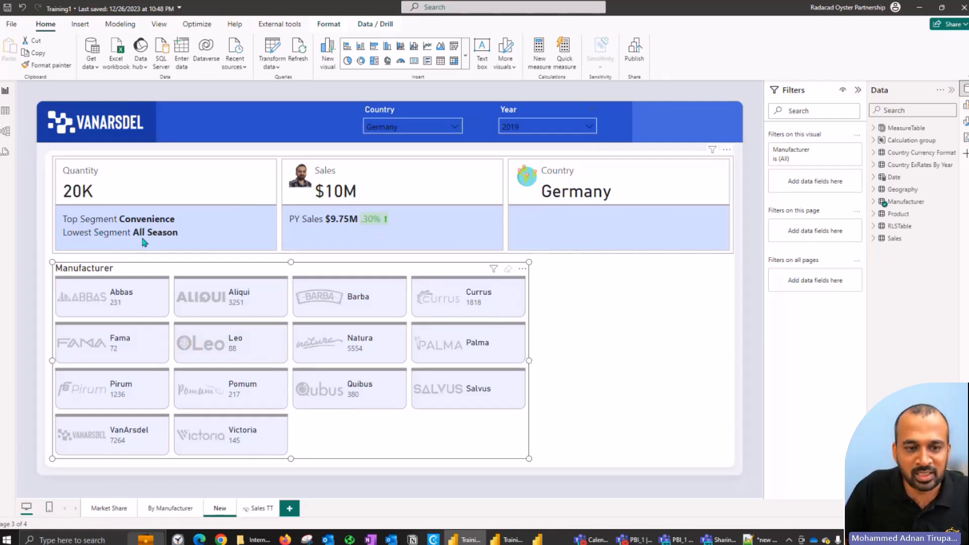
pyautogui.click(132, 441)
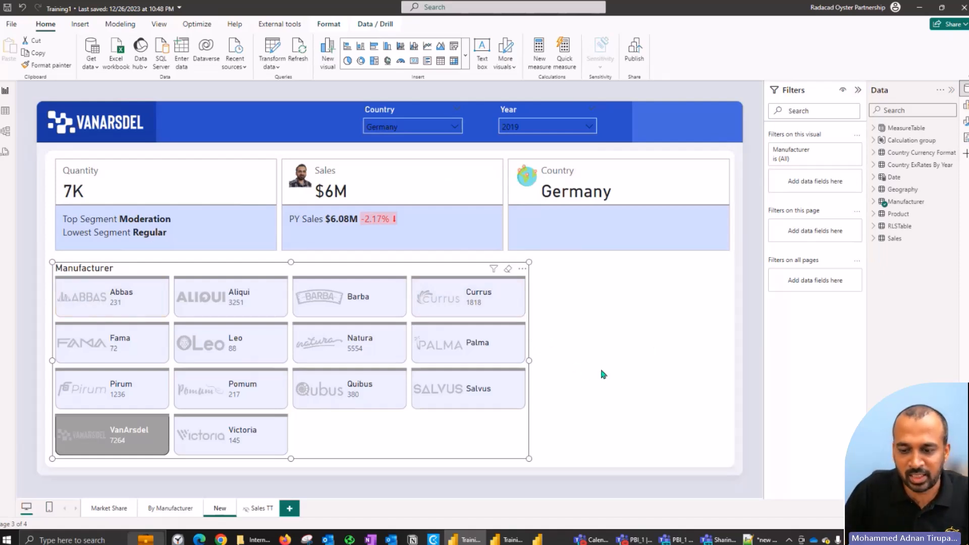
# Step: Return to the Training_YT_2024_1 report and show the load errors in the query editor
pyautogui.click(537, 540)
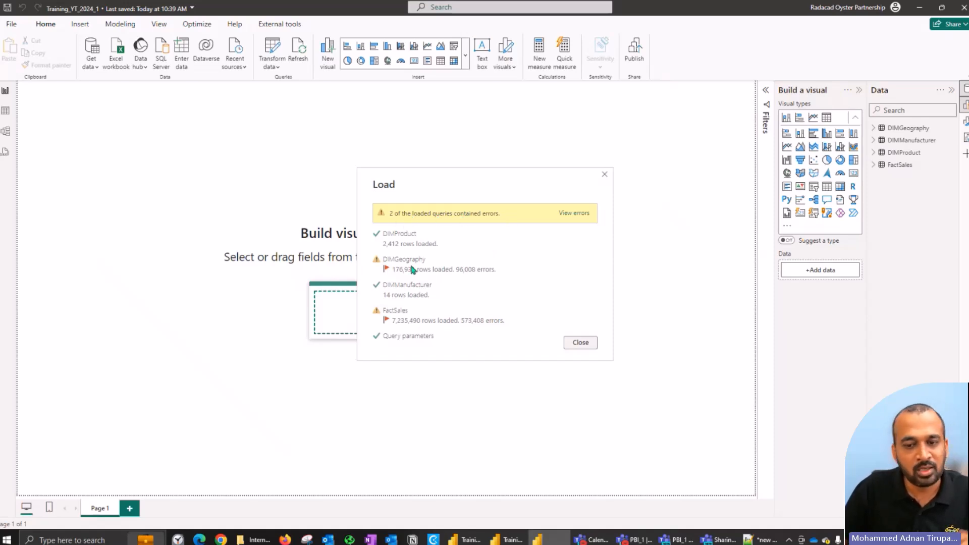
pyautogui.click(589, 214)
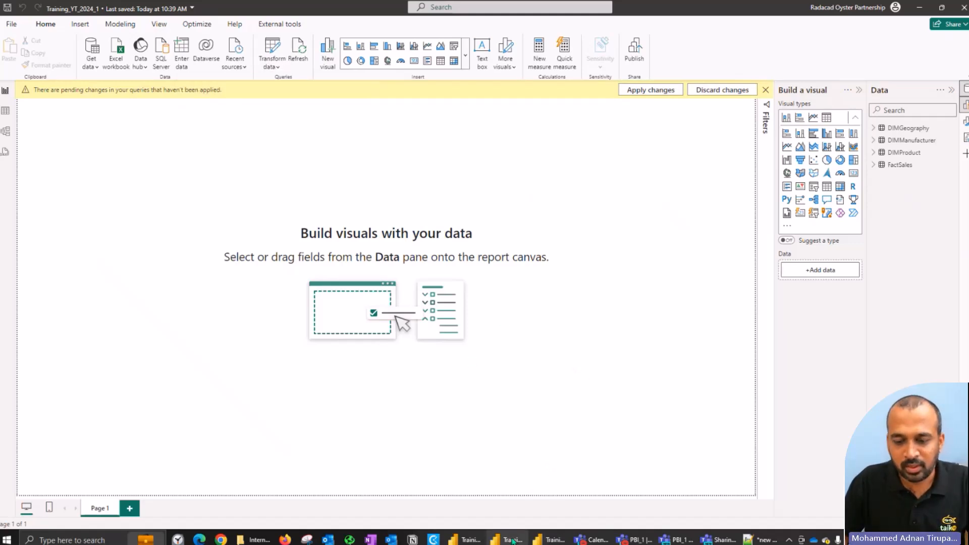
pyautogui.click(551, 540)
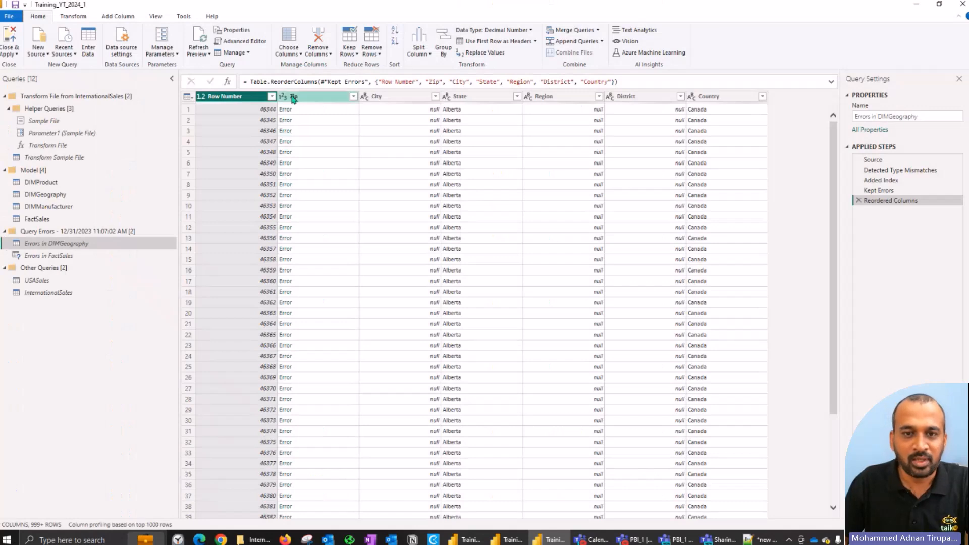
# Step: Drill into the first Zip error in the Errors in DIMGeography query and read the cause of the error
pyautogui.click(299, 109)
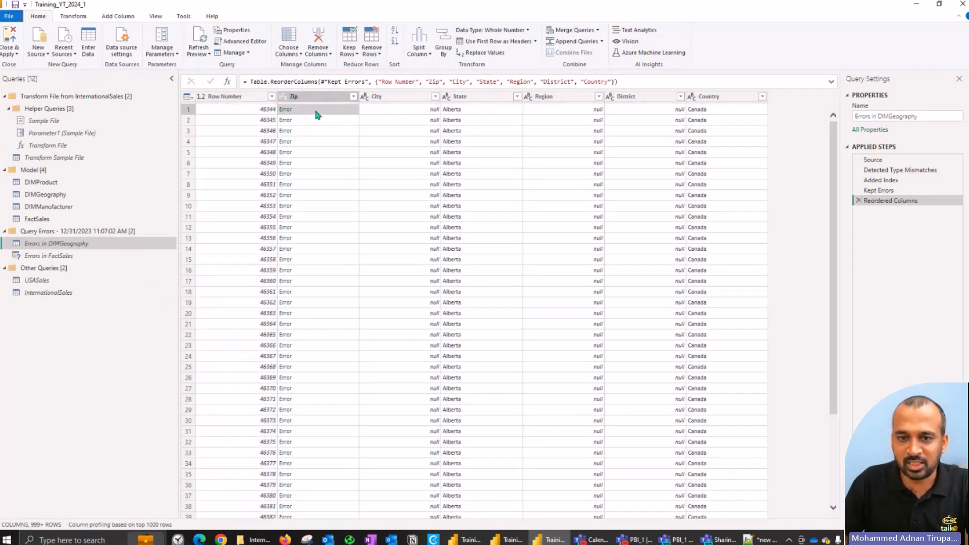
pyautogui.click(286, 110)
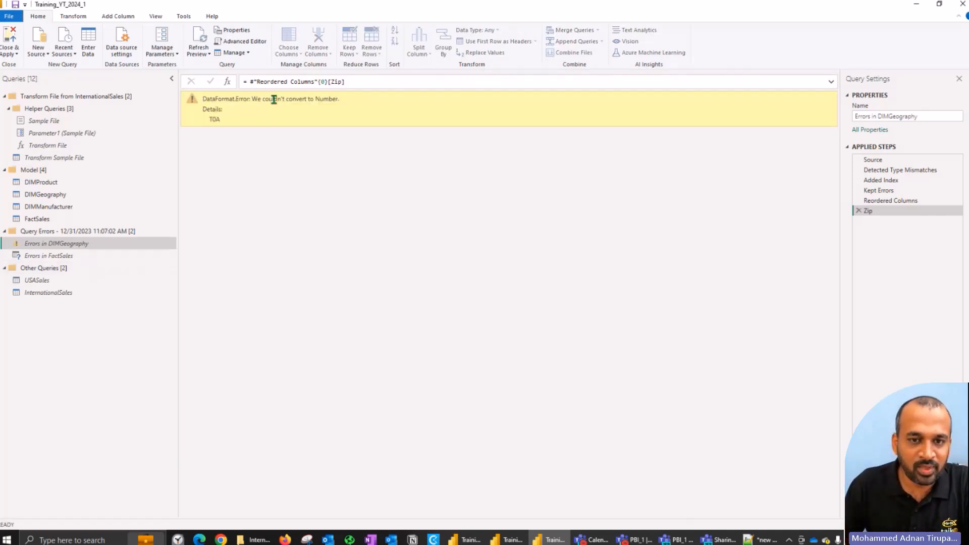
pyautogui.moveTo(252, 99); pyautogui.dragTo(328, 99)
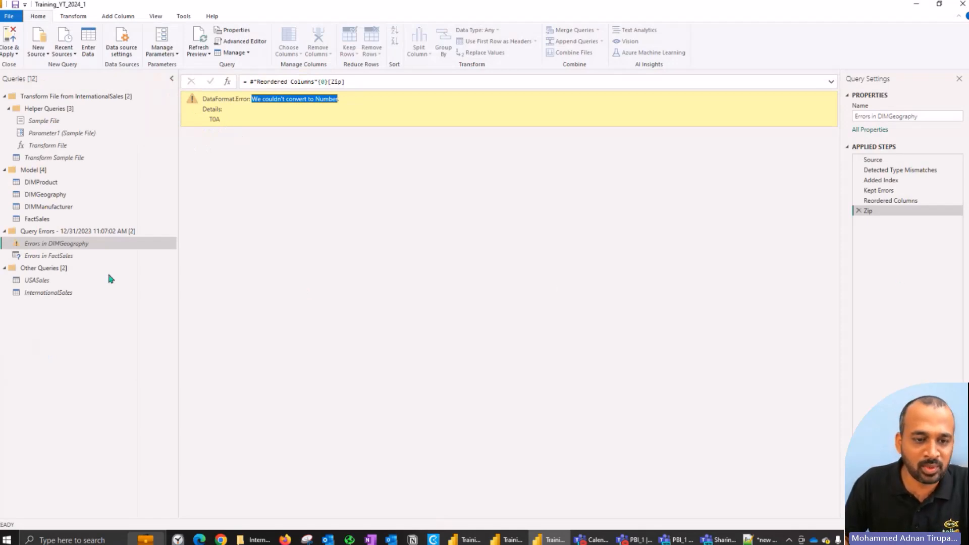
pyautogui.rightClick(58, 245)
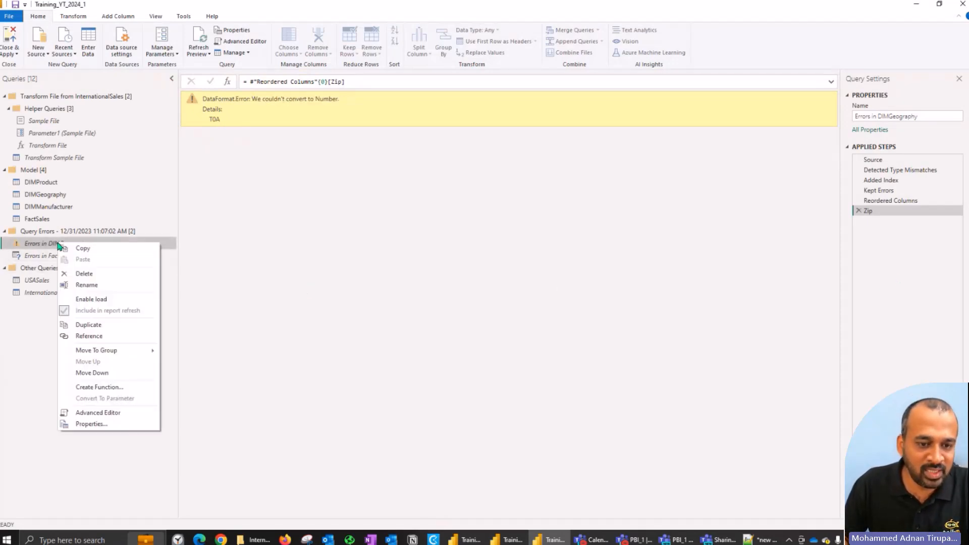
pyautogui.click(335, 265)
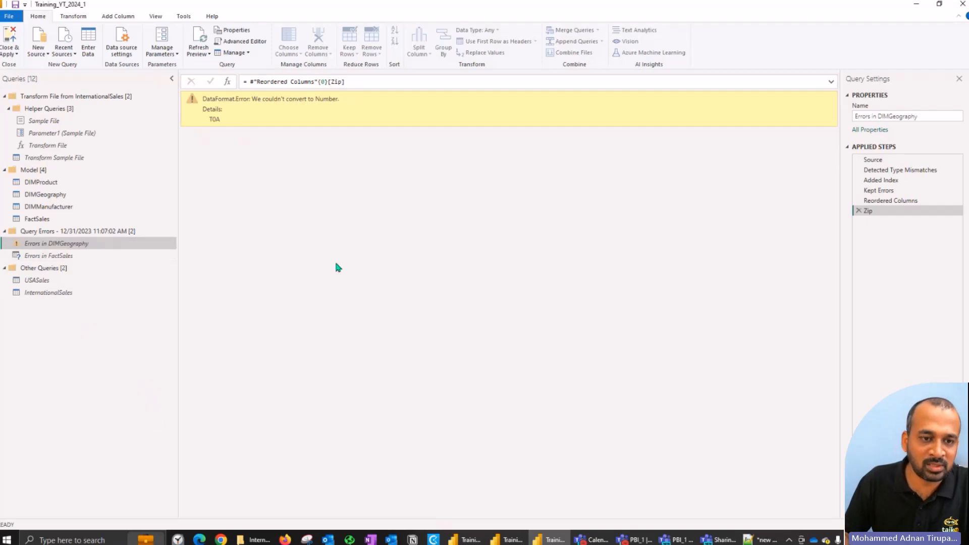
# Step: Inspect the types given to Zip and City in the Changed Type1 formula of the DIMGeography query
pyautogui.click(45, 195)
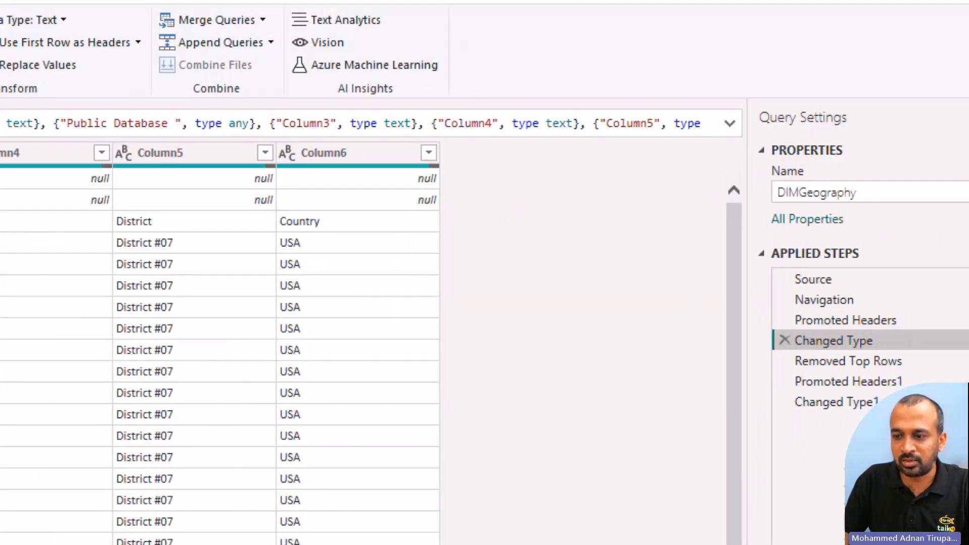
pyautogui.click(831, 404)
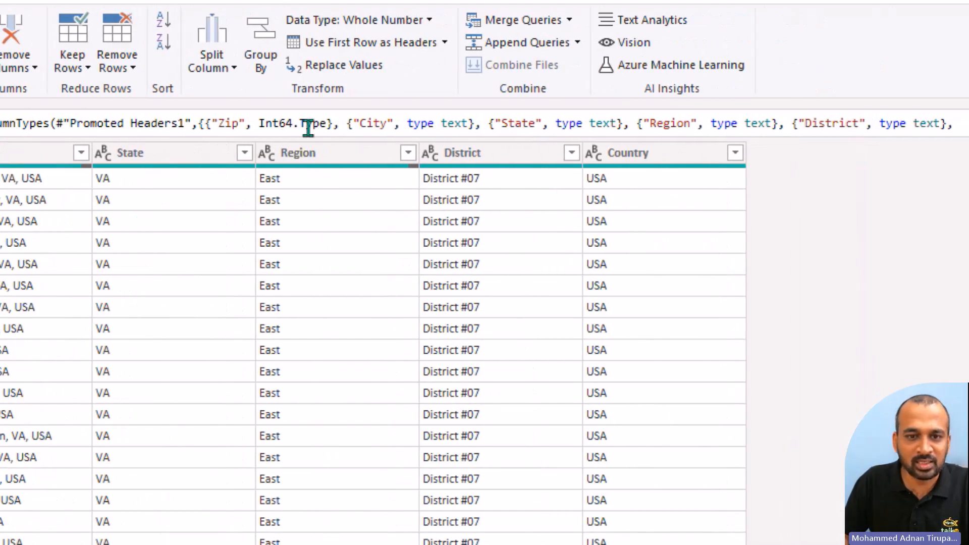
pyautogui.click(231, 126)
pyautogui.moveTo(273, 123)
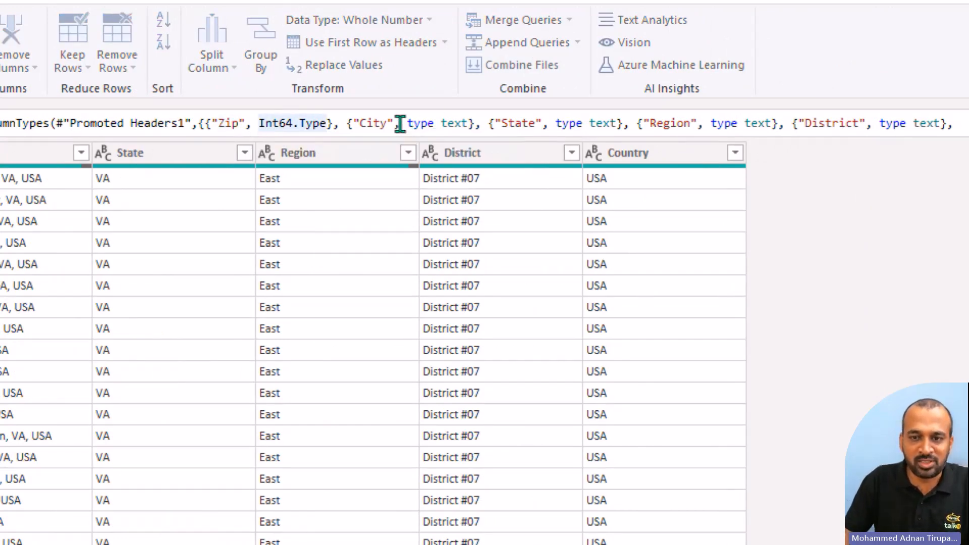
pyautogui.moveTo(406, 123); pyautogui.dragTo(461, 121)
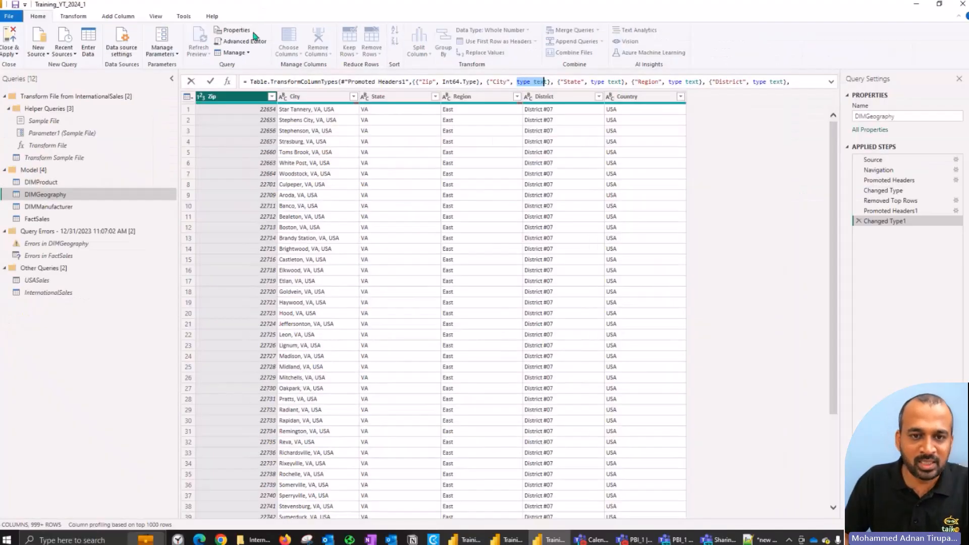
# Step: Change the Zip column's type to type text in the Changed Type1 line of DIMGeography's M code
pyautogui.click(255, 45)
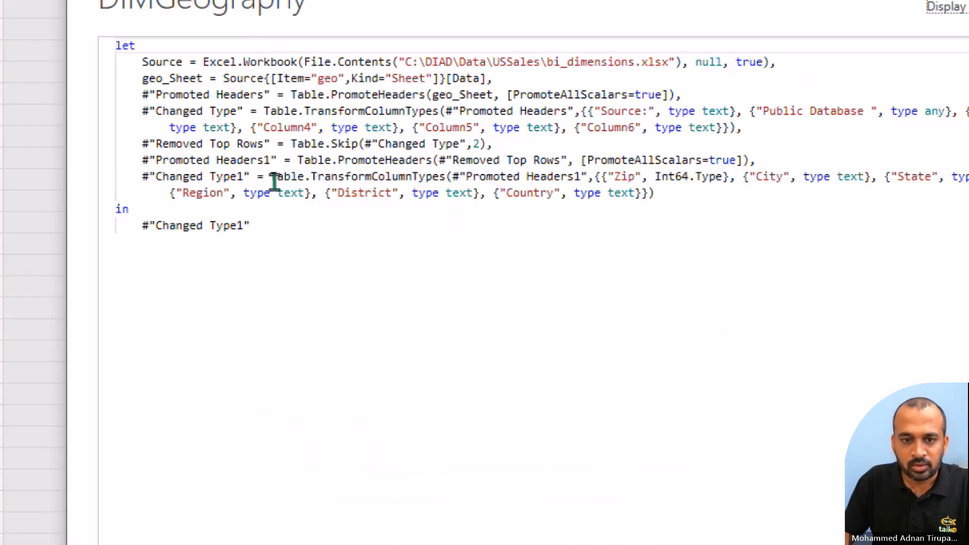
pyautogui.click(797, 177)
pyautogui.hotkey('ctrl', 'shift', 'Right')
pyautogui.hotkey('ctrl', 'shift', 'Right')
pyautogui.hotkey('ctrl', 'c')
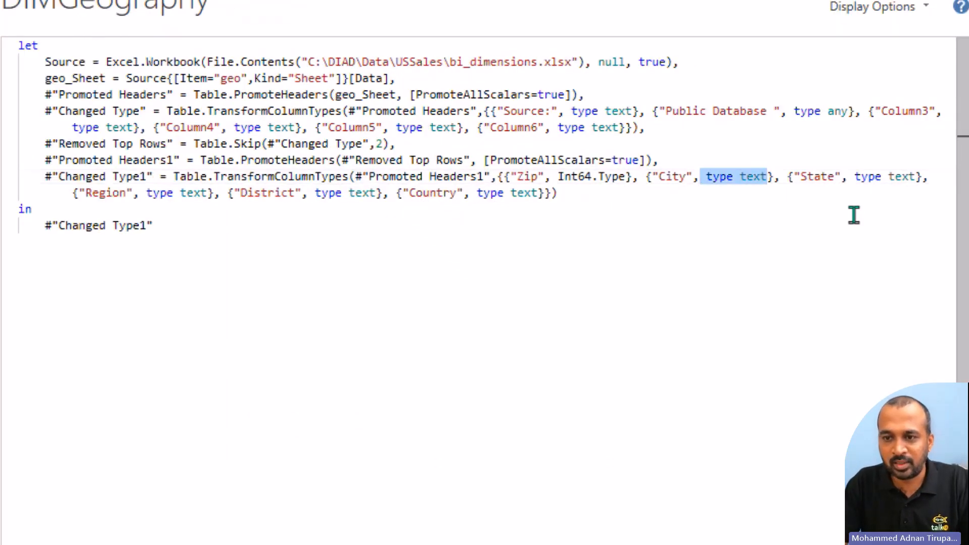
pyautogui.hotkey('ctrl', 'Left')
pyautogui.hotkey('ctrl', 'Left')
pyautogui.hotkey('ctrl', 'Left')
pyautogui.press('Left')
pyautogui.press('Left')
pyautogui.press('Left')
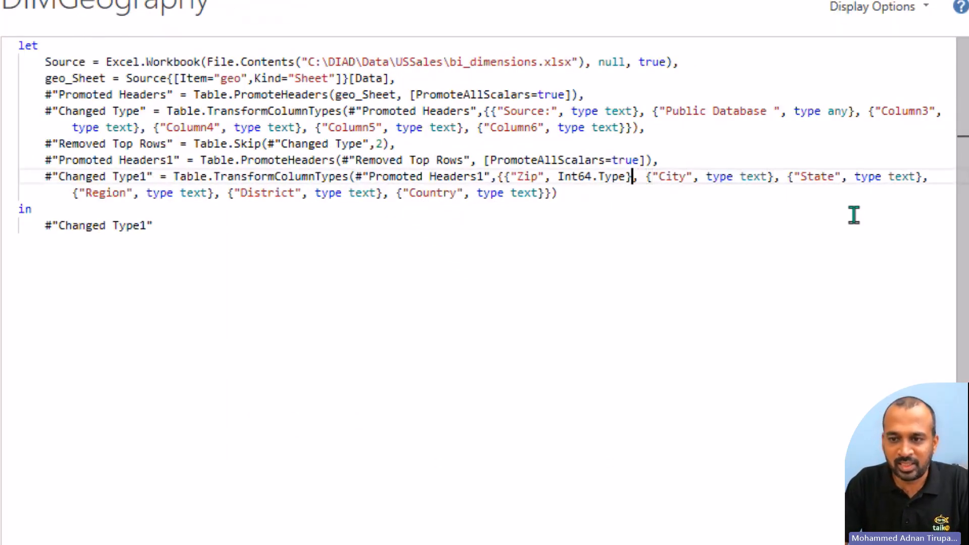
pyautogui.hotkey('ctrl', 'shift', 'Left')
pyautogui.hotkey('ctrl', 'shift', 'Left')
pyautogui.hotkey('ctrl', 'shift', 'Left')
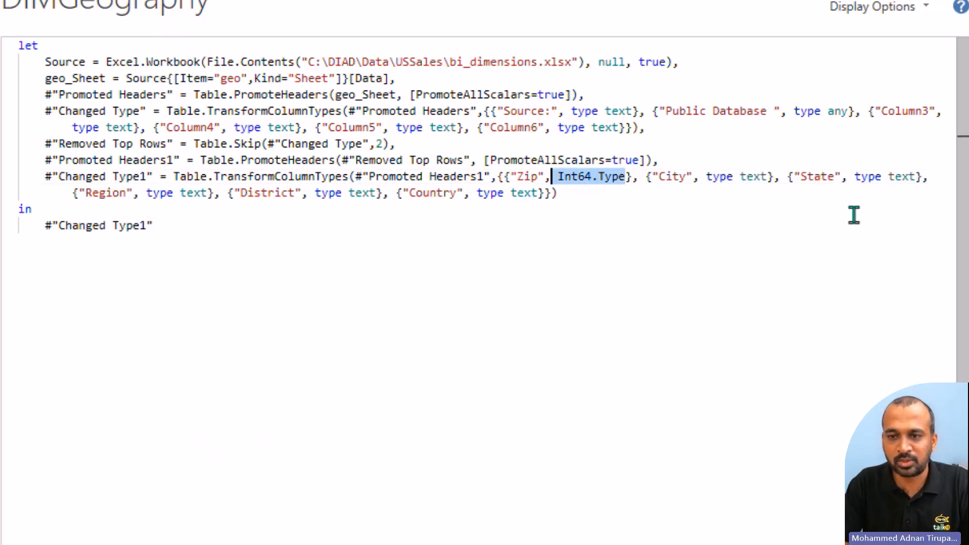
pyautogui.hotkey('ctrl', 'v')
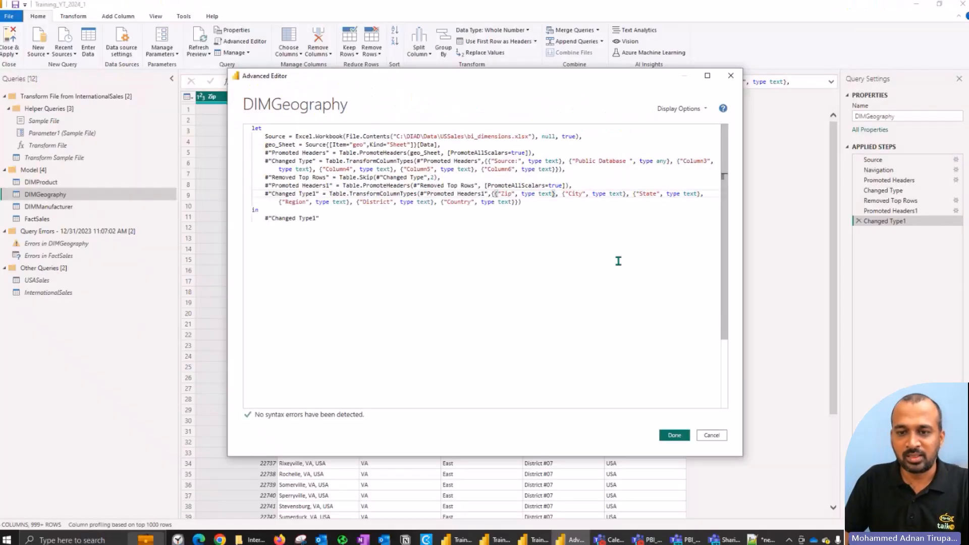
pyautogui.click(671, 435)
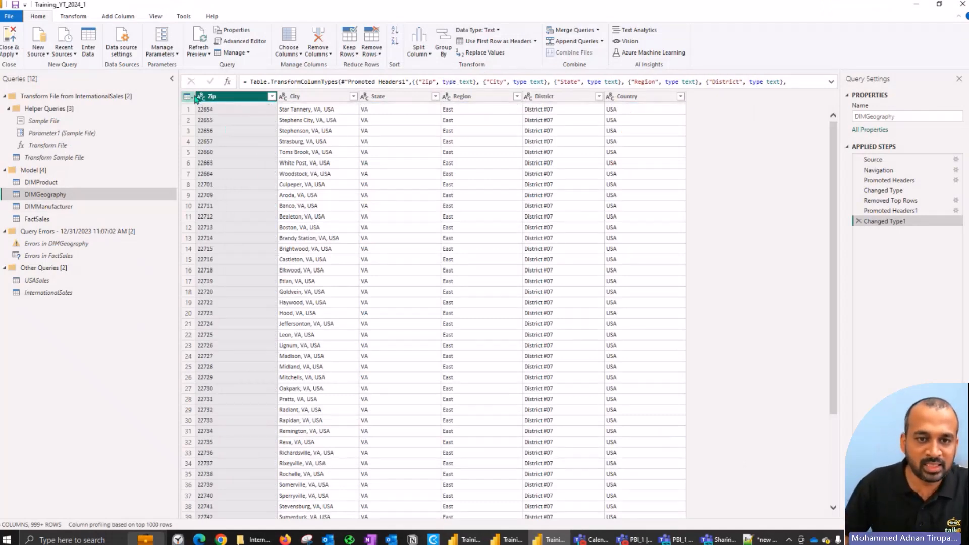
# Step: Delete the Zip drill-down step from the Errors in DIMGeography query
pyautogui.click(71, 244)
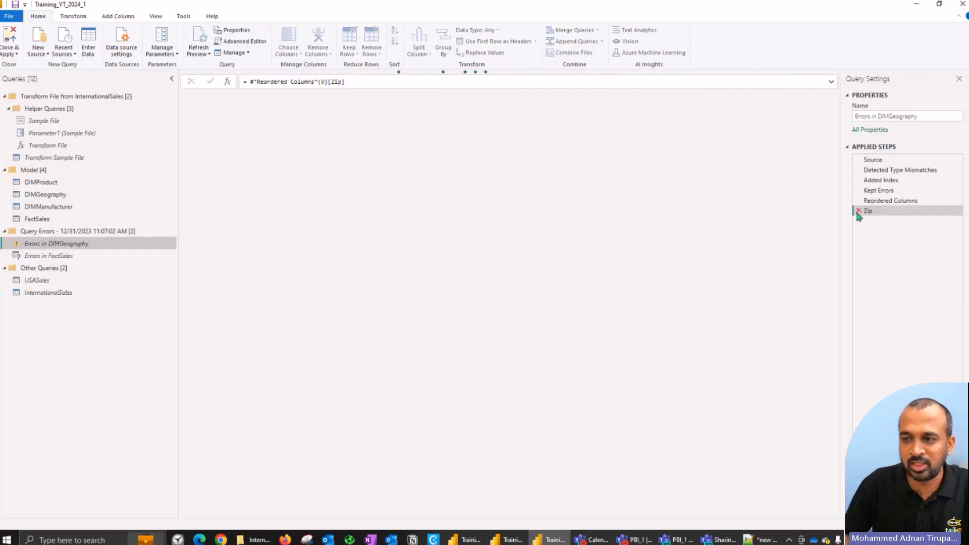
pyautogui.click(858, 211)
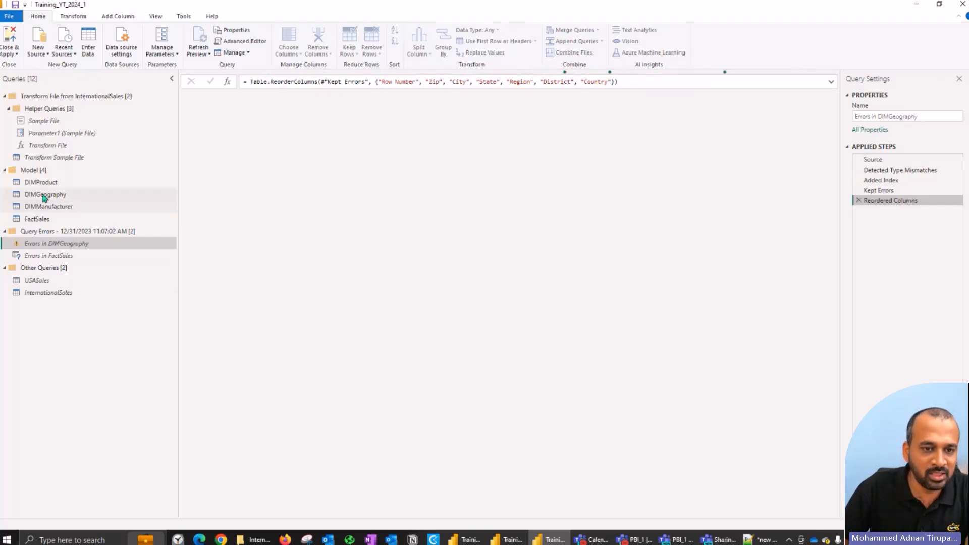
# Step: Change the Zip column's type to type text in the Changed Type line of the USASales query's M code
pyautogui.click(44, 282)
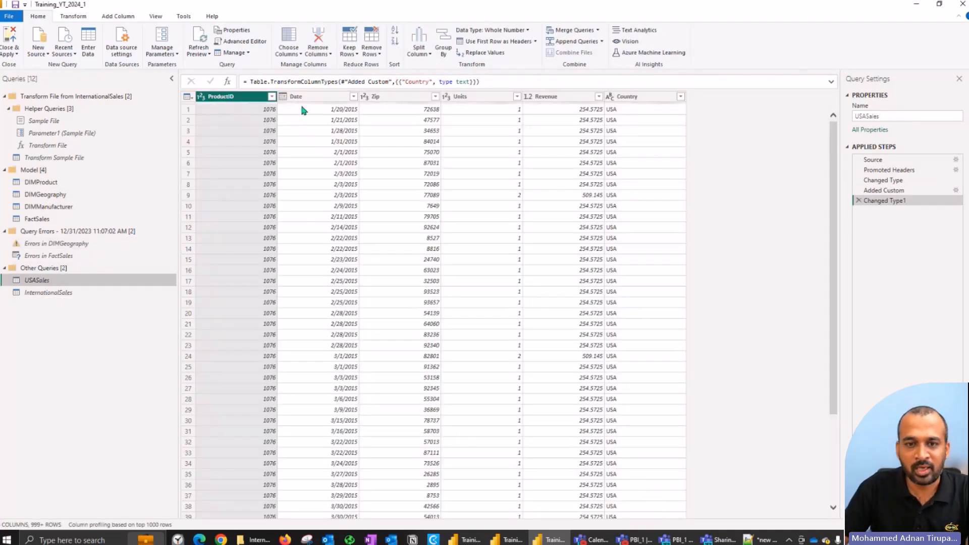
pyautogui.click(242, 42)
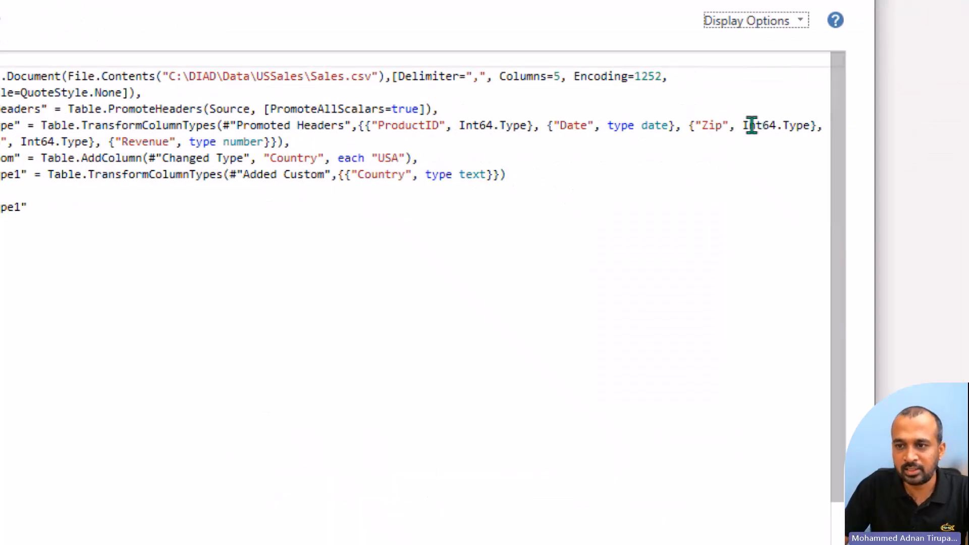
pyautogui.doubleClick(746, 125)
pyautogui.write('type text')
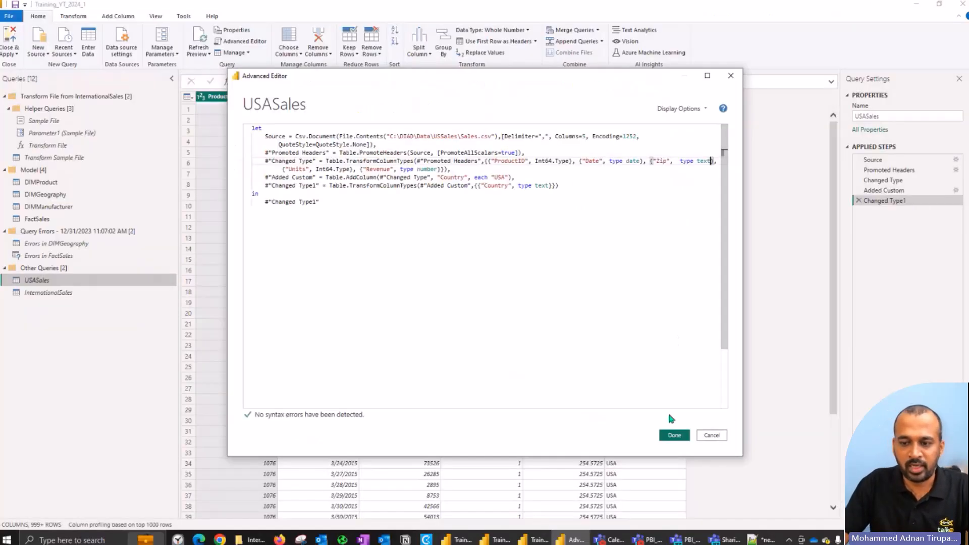
pyautogui.click(672, 436)
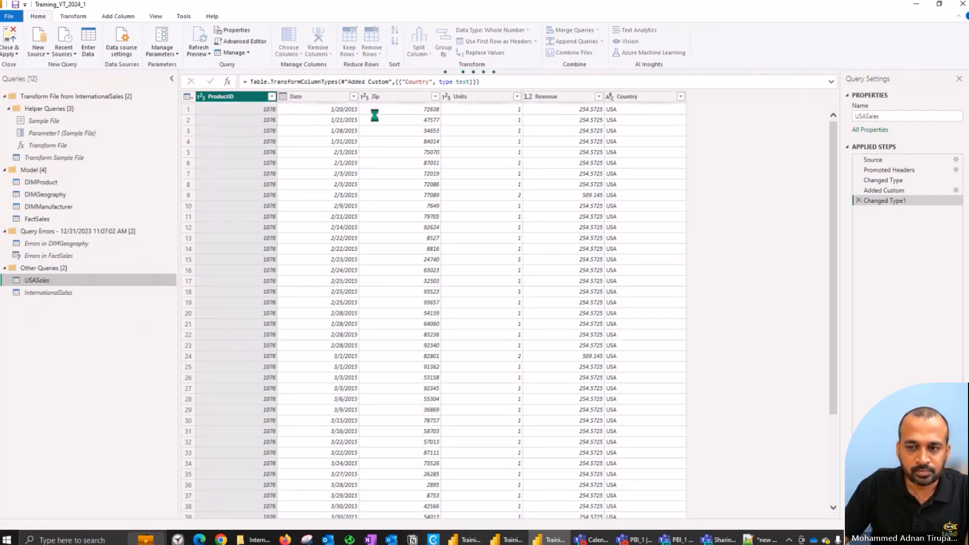
# Step: Change the Zip column's type to type text in the Changed Type line of the InternationalSales query's M code
pyautogui.click(44, 292)
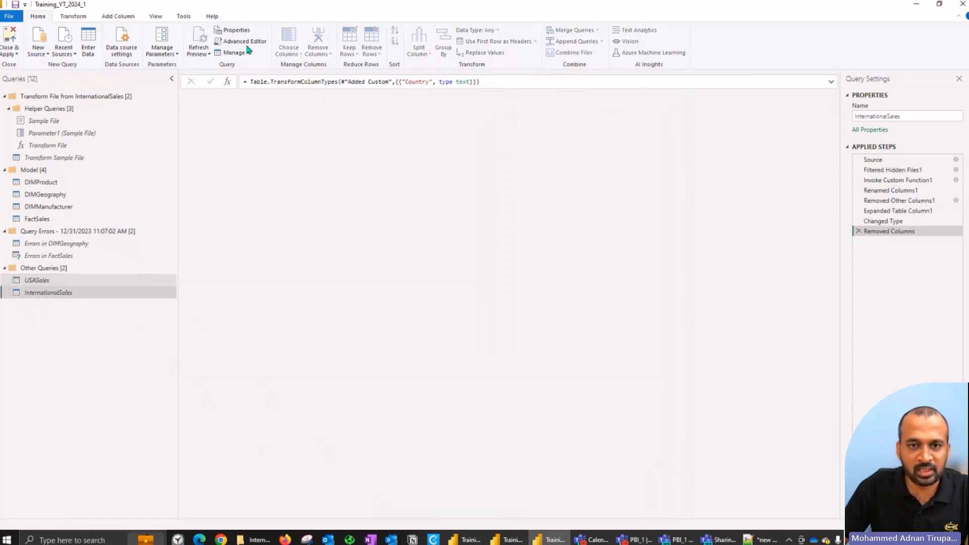
pyautogui.click(247, 43)
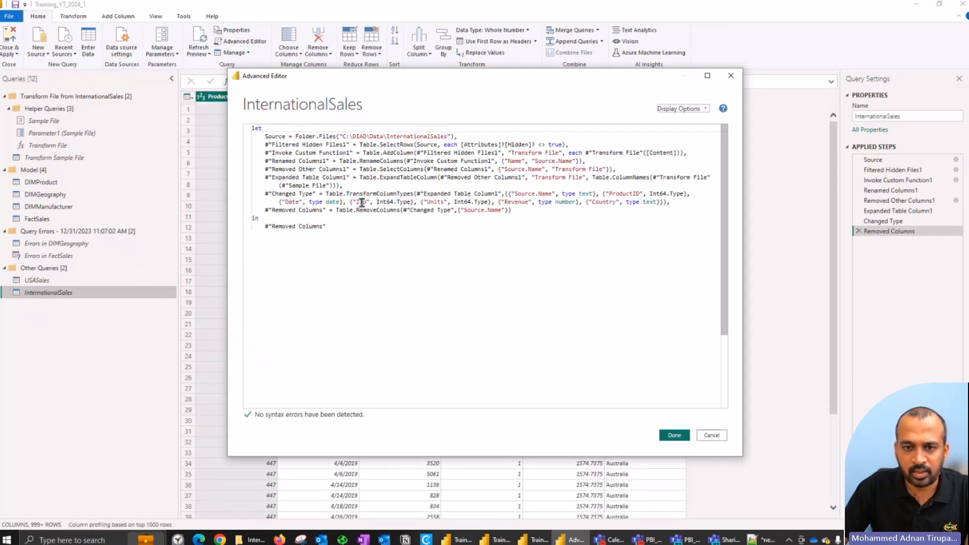
pyautogui.moveTo(375, 202); pyautogui.dragTo(410, 202)
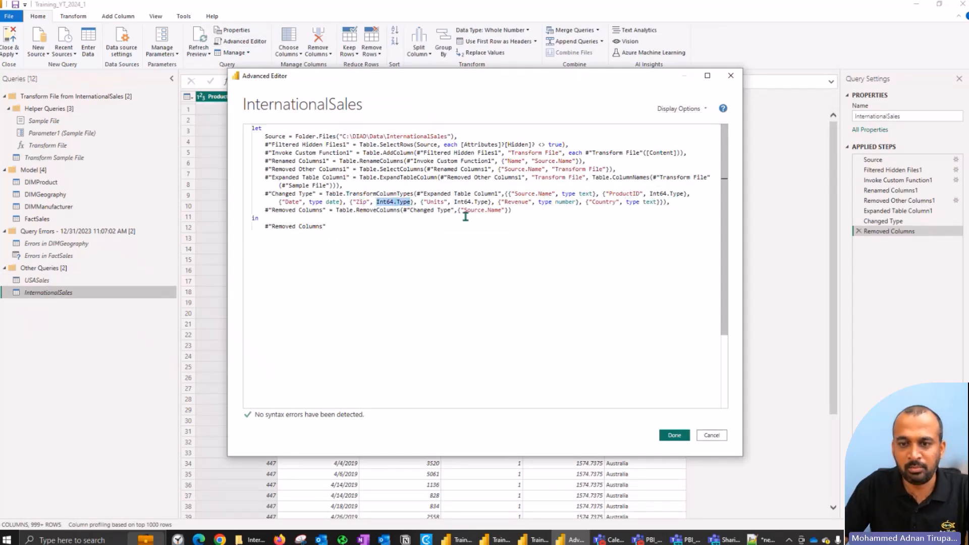
pyautogui.write('type text')
pyautogui.click(665, 437)
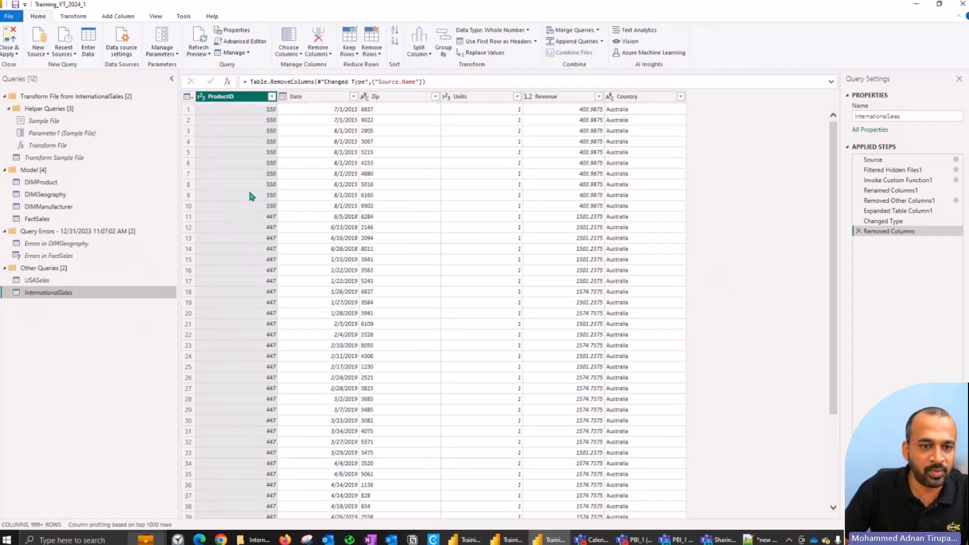
# Step: Recheck the Errors in DIMGeography and Errors in FactSales queries, and read how the FactSales error query's M code detects type mismatches
pyautogui.click(44, 243)
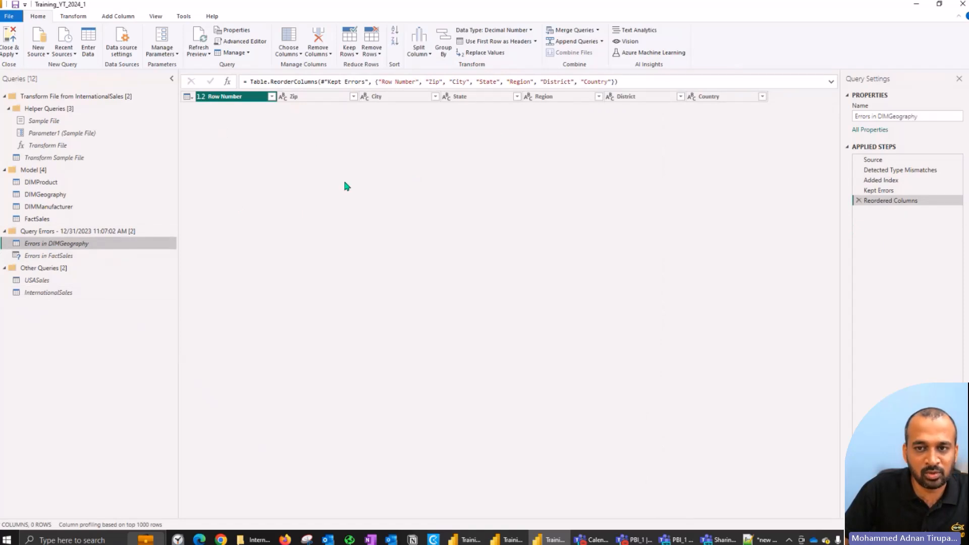
pyautogui.click(66, 255)
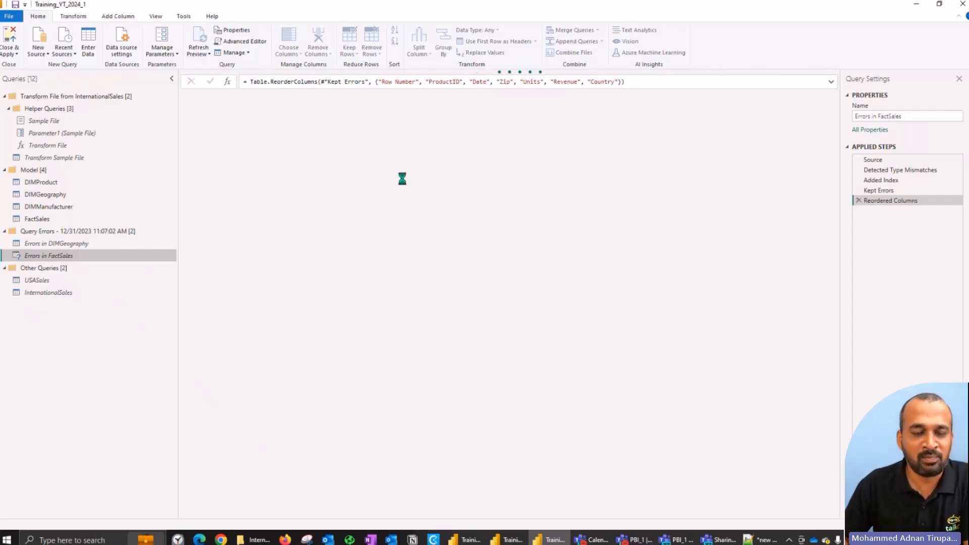
pyautogui.click(252, 44)
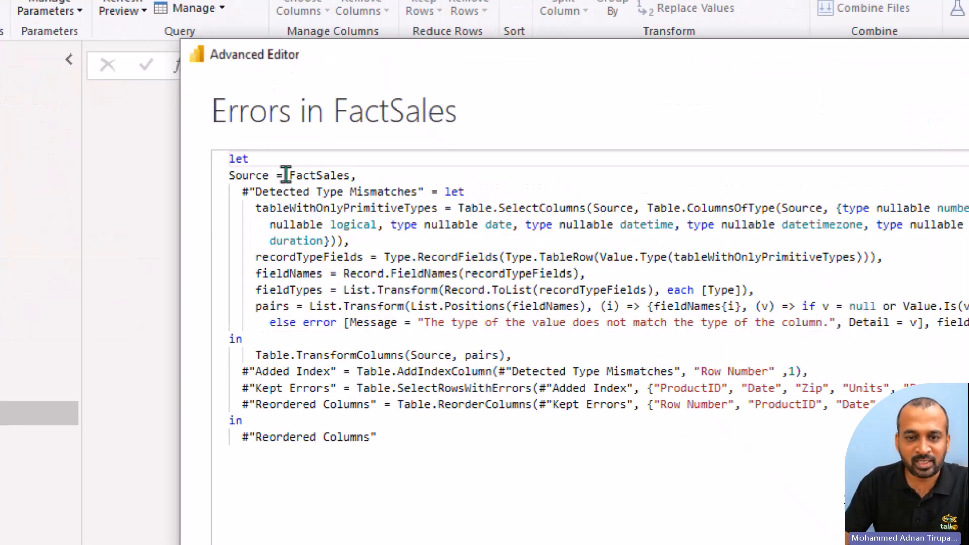
pyautogui.moveTo(302, 174); pyautogui.dragTo(337, 174)
pyautogui.moveTo(263, 191); pyautogui.dragTo(416, 194)
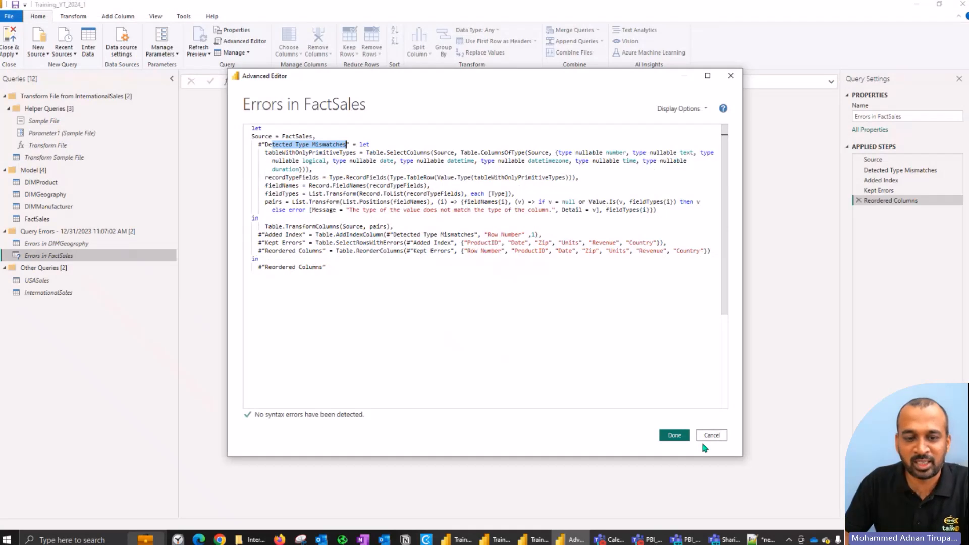
pyautogui.click(715, 431)
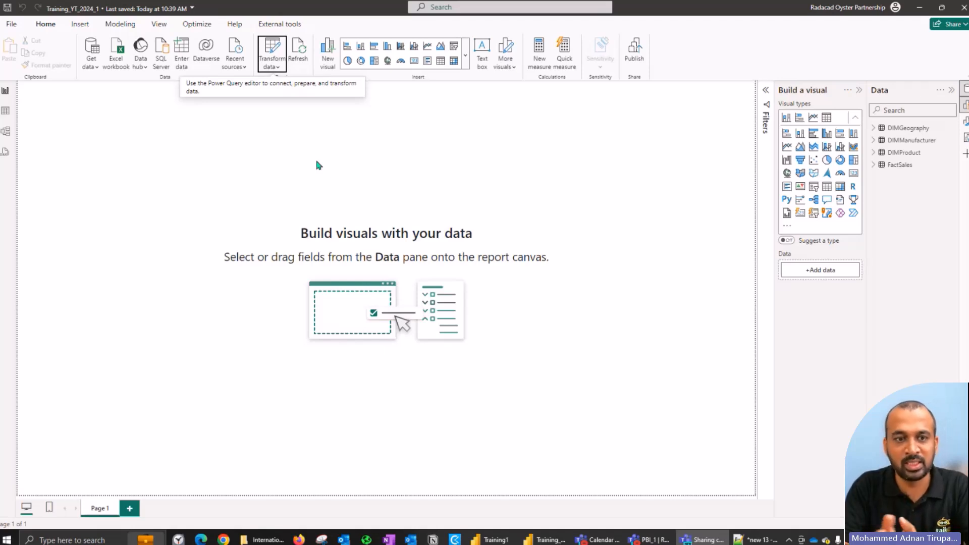
# Step: Rearrange the model diagram with FactSales in the lower middle, DIMProduct above DIMManufacturer on its left, and DIMGeography on its right
pyautogui.click(342, 154)
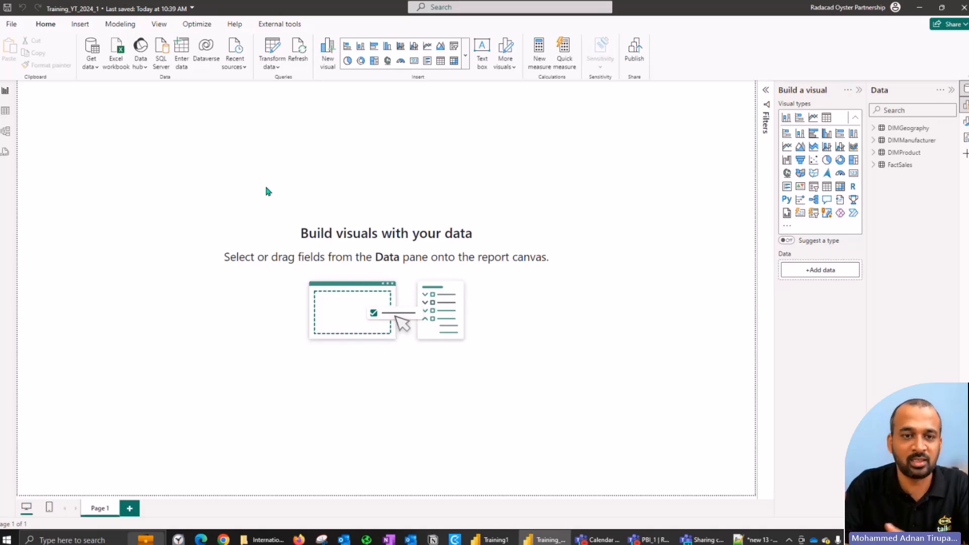
pyautogui.click(8, 132)
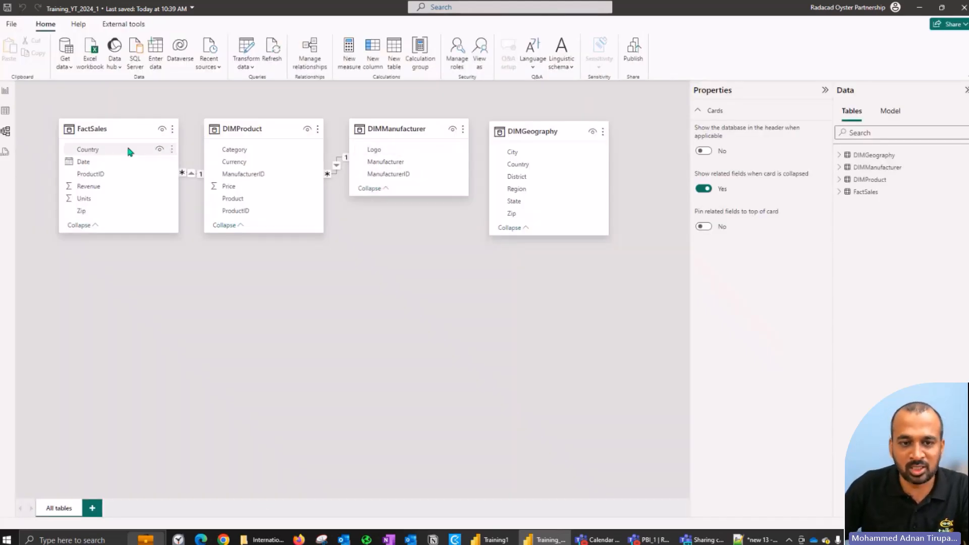
pyautogui.moveTo(111, 133); pyautogui.dragTo(299, 295)
pyautogui.moveTo(242, 130); pyautogui.dragTo(110, 146)
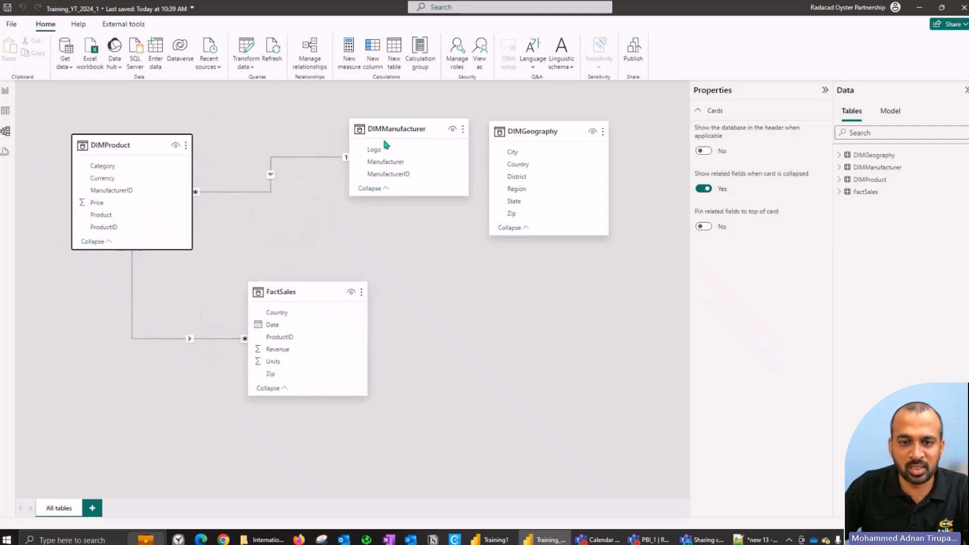
pyautogui.moveTo(396, 130); pyautogui.dragTo(100, 318)
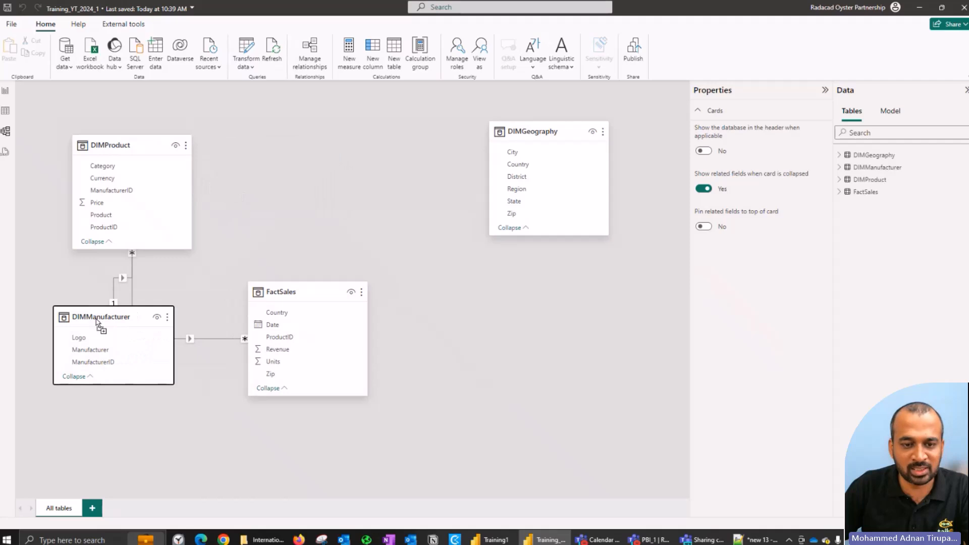
pyautogui.moveTo(538, 134); pyautogui.dragTo(498, 298)
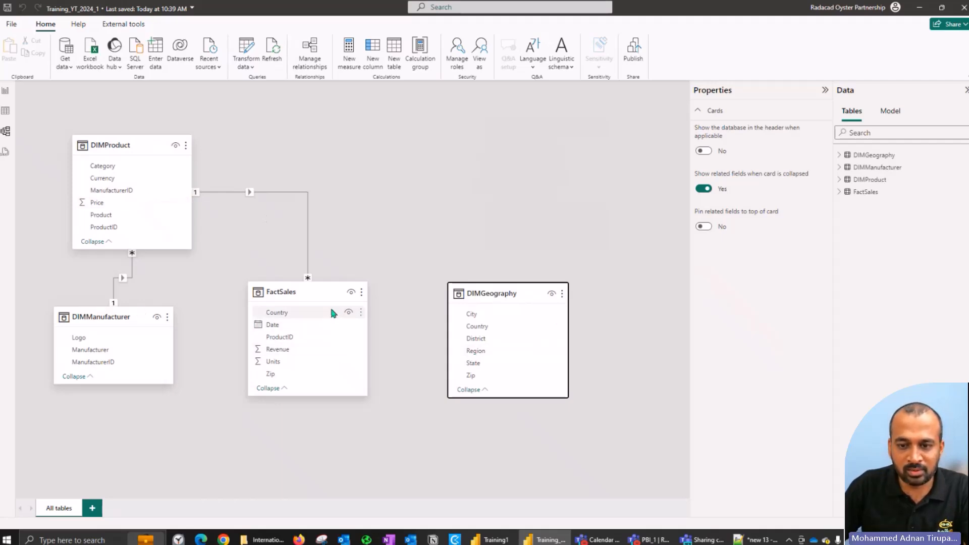
# Step: Try to create a relationship between FactSales and DIMGeography on their Country columns
pyautogui.moveTo(286, 313)
pyautogui.mouseDown()
pyautogui.moveTo(476, 328)
pyautogui.moveTo(301, 319)
pyautogui.mouseUp()
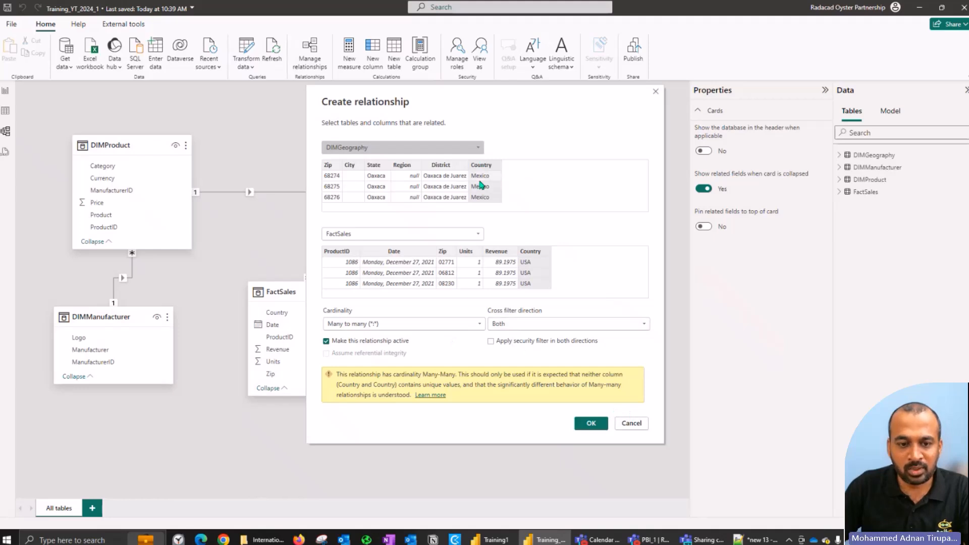
pyautogui.click(635, 424)
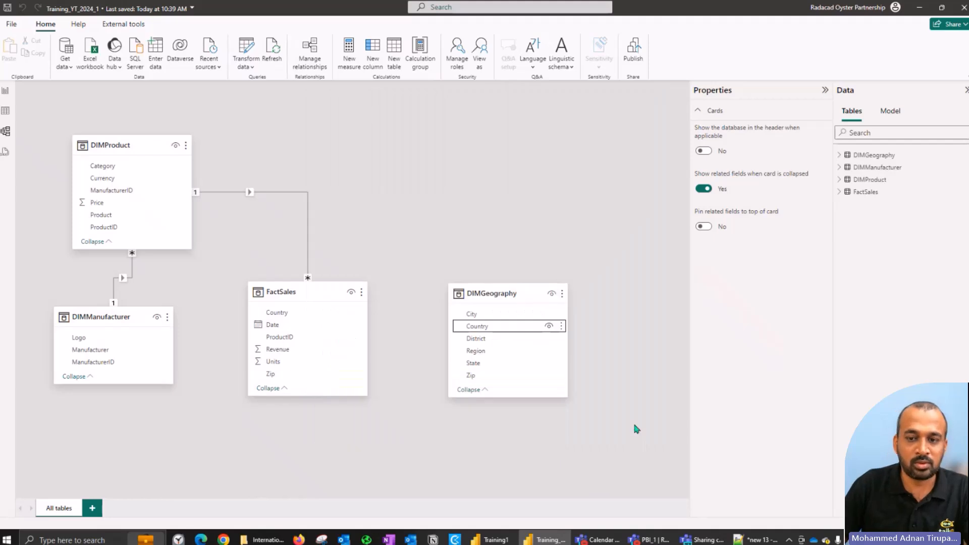
pyautogui.click(559, 410)
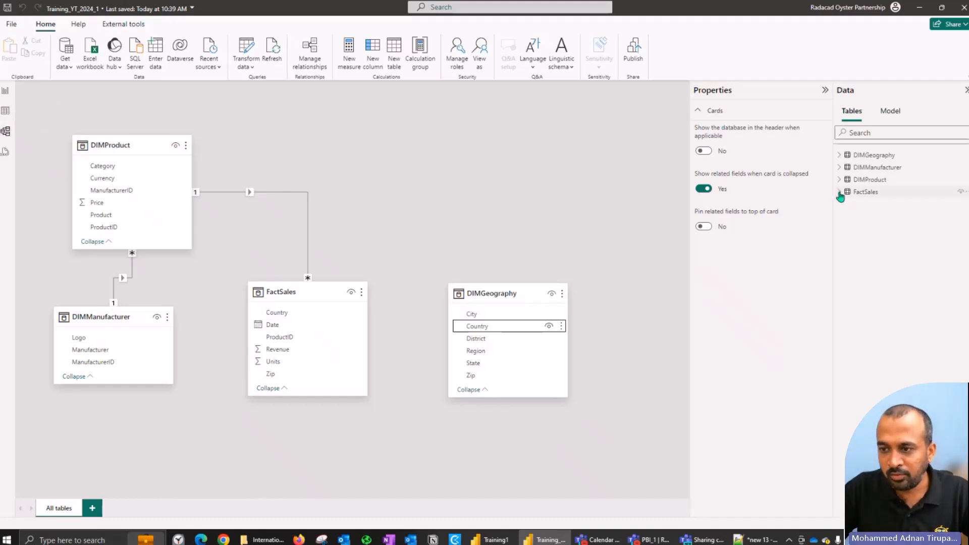
# Step: List the fields of FactSales and DIMGeography, and show the properties of DIMGeography's Country column
pyautogui.click(839, 191)
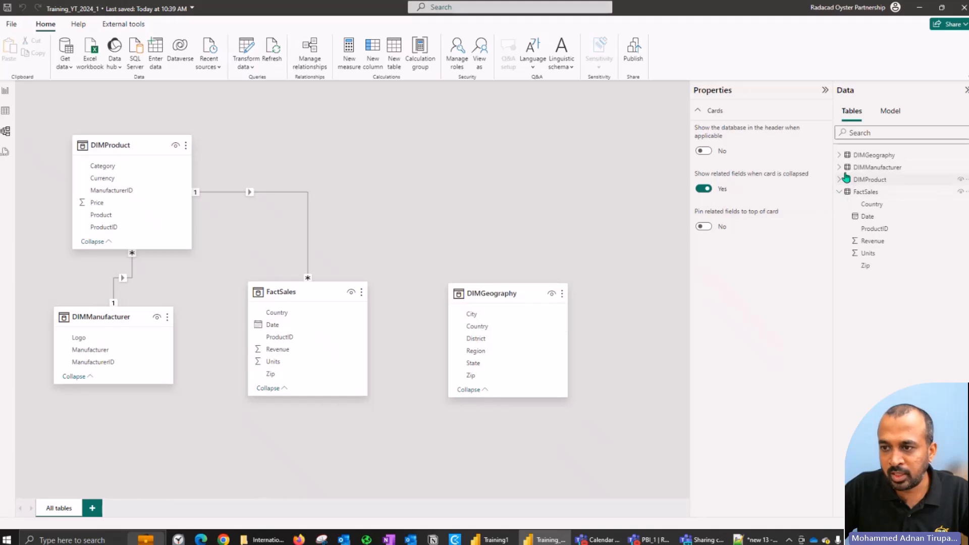
pyautogui.click(840, 155)
pyautogui.click(873, 180)
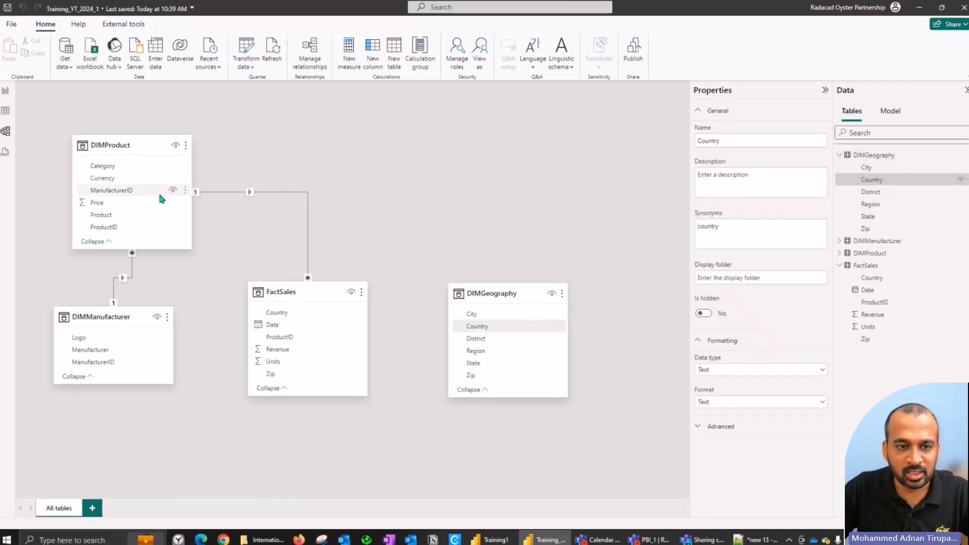
# Step: Show the rows of the DIMGeography table and view the filter values of its State column
pyautogui.click(5, 111)
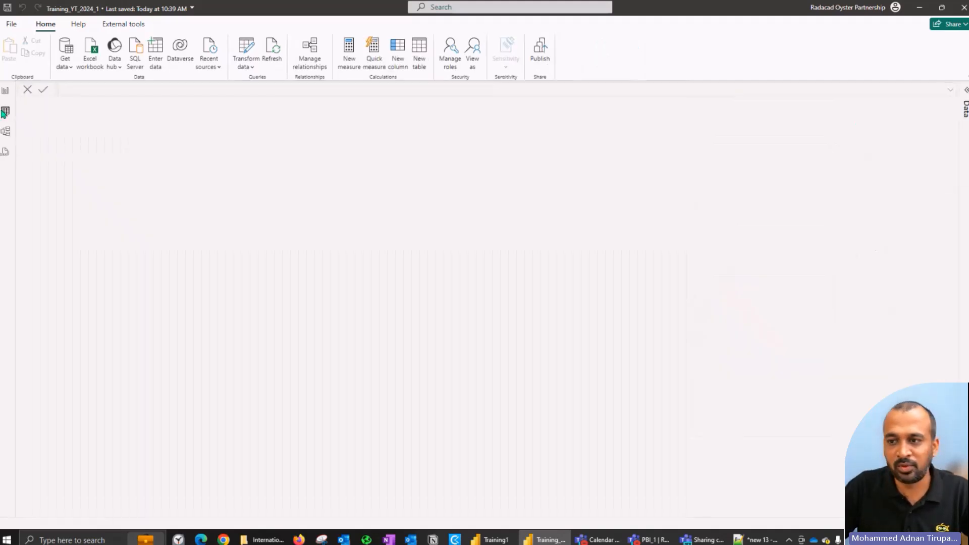
pyautogui.click(964, 85)
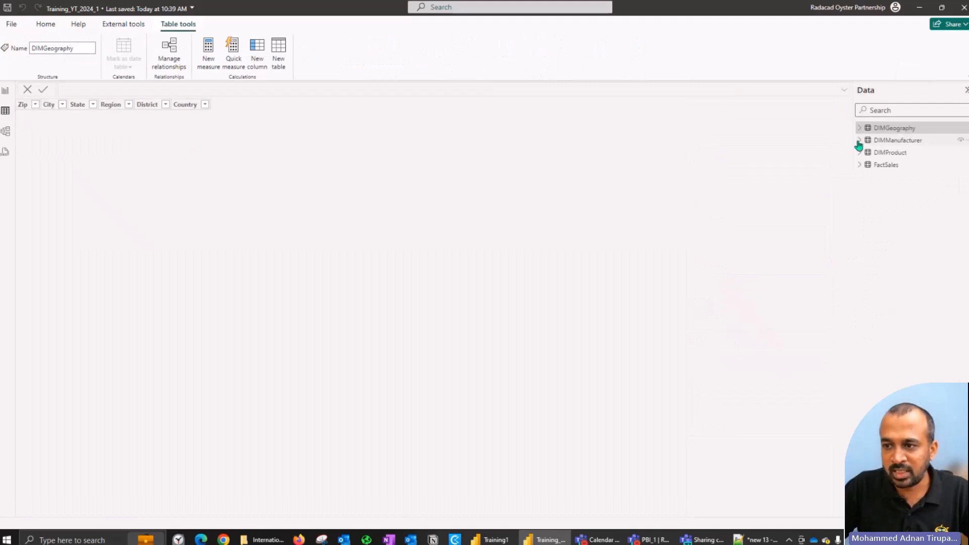
pyautogui.click(887, 141)
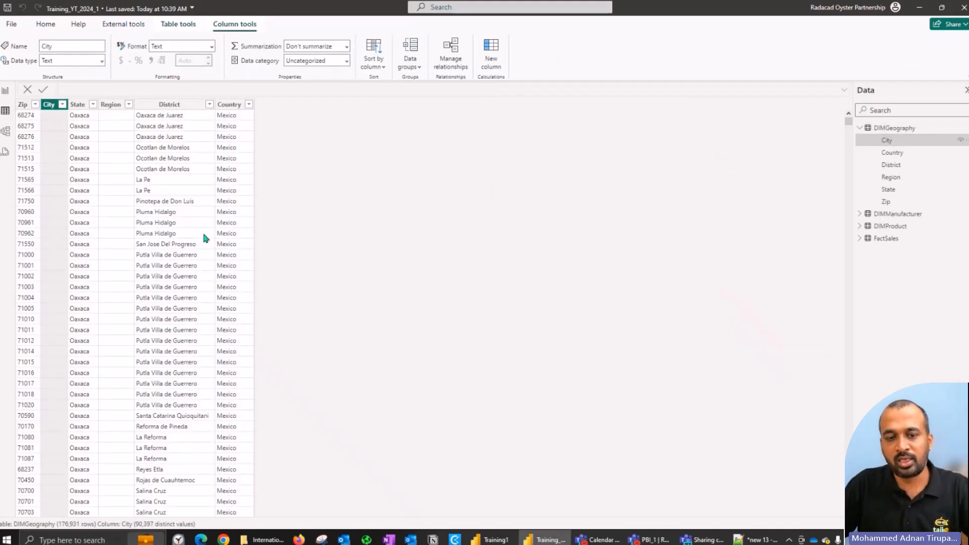
pyautogui.click(94, 105)
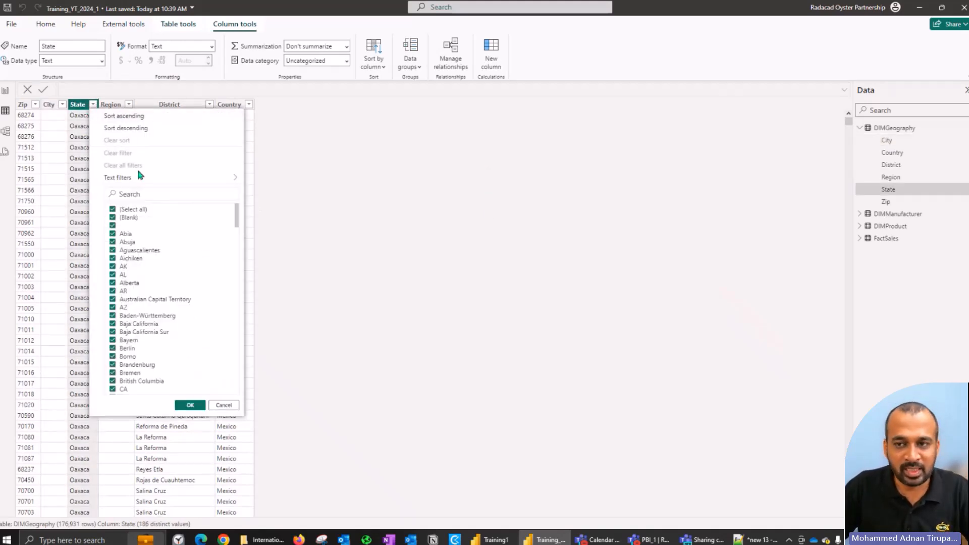
pyautogui.click(540, 192)
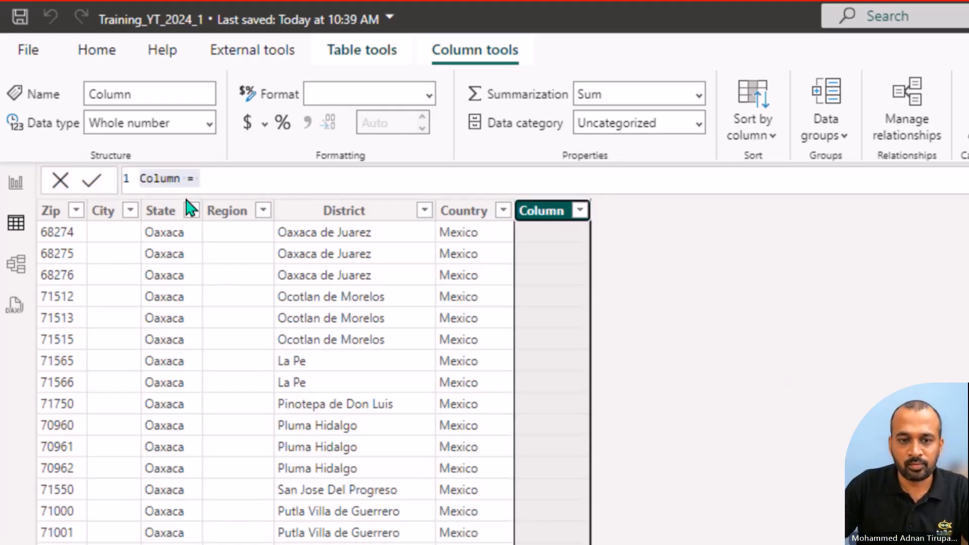
# Step: Add a calculated column to DIMGeography with the formula Country Zip = DIMGeography[Country] &"-"& DIMGeography[Zip]
pyautogui.write('Cou')
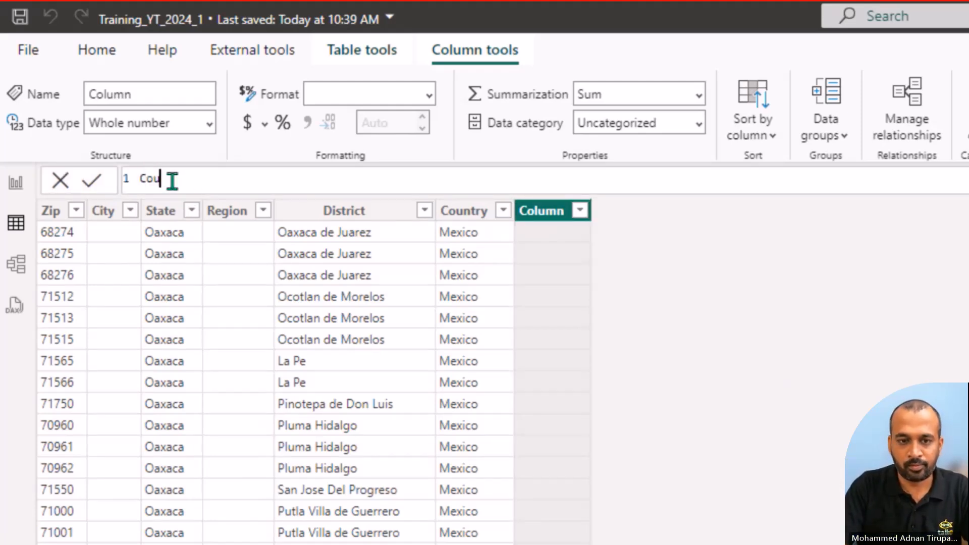
pyautogui.write('ntry ')
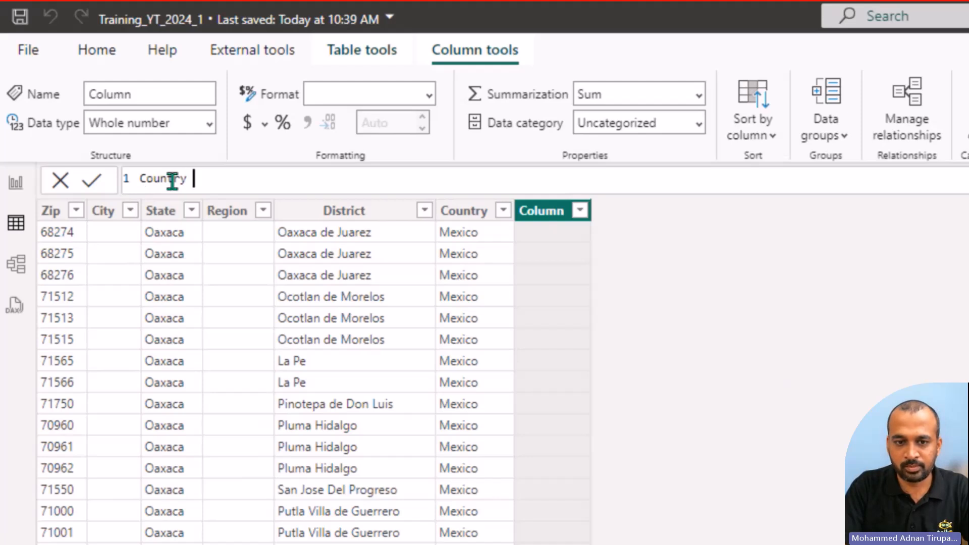
pyautogui.write('Zip = ')
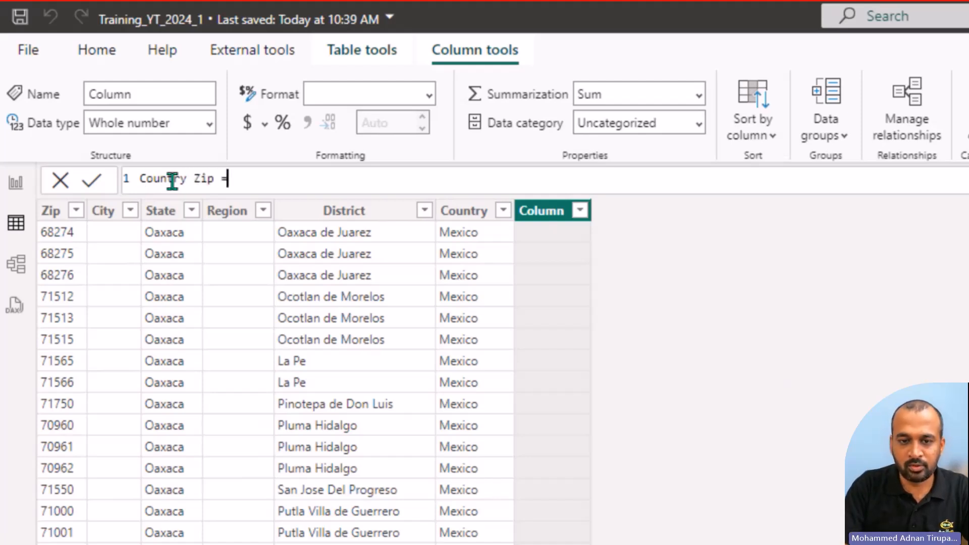
pyautogui.write('country')
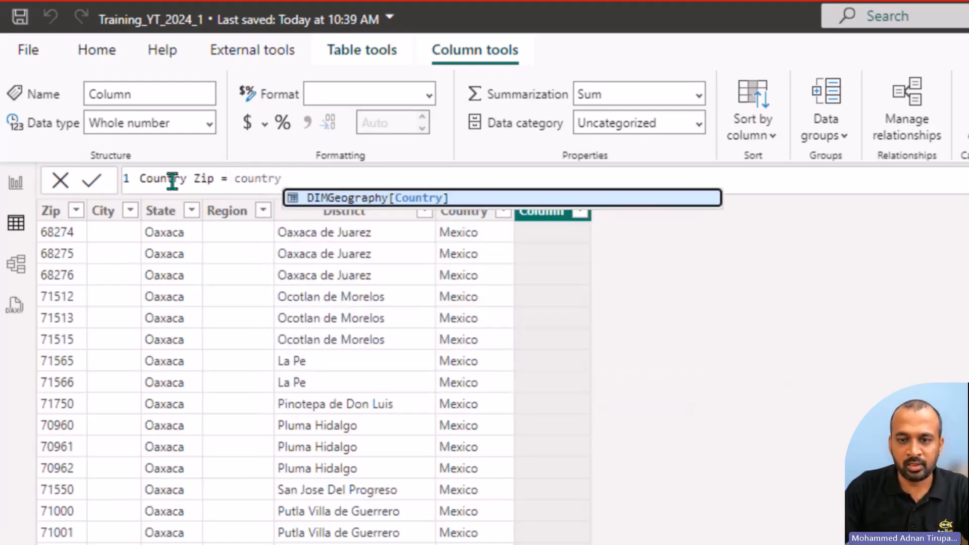
pyautogui.press('Tab')
pyautogui.write('&')
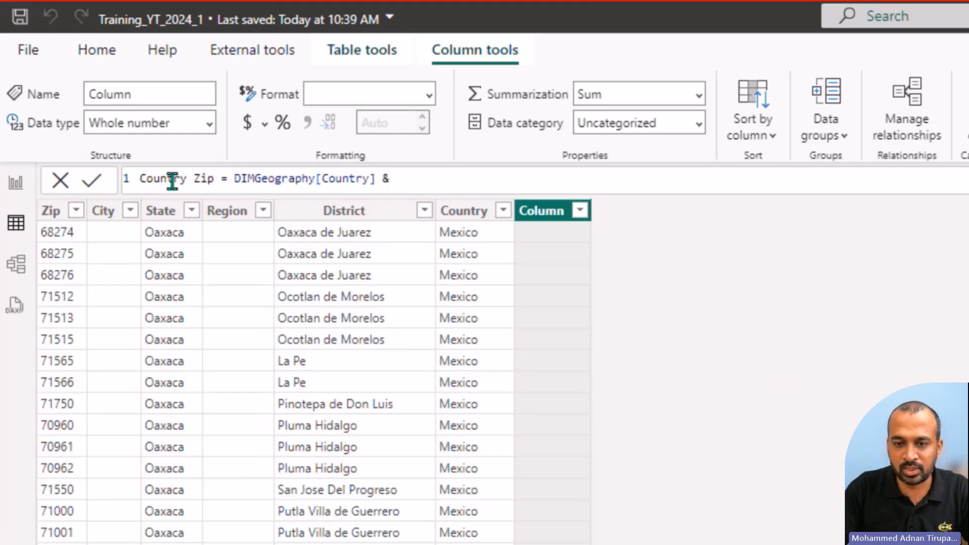
pyautogui.write('"-"')
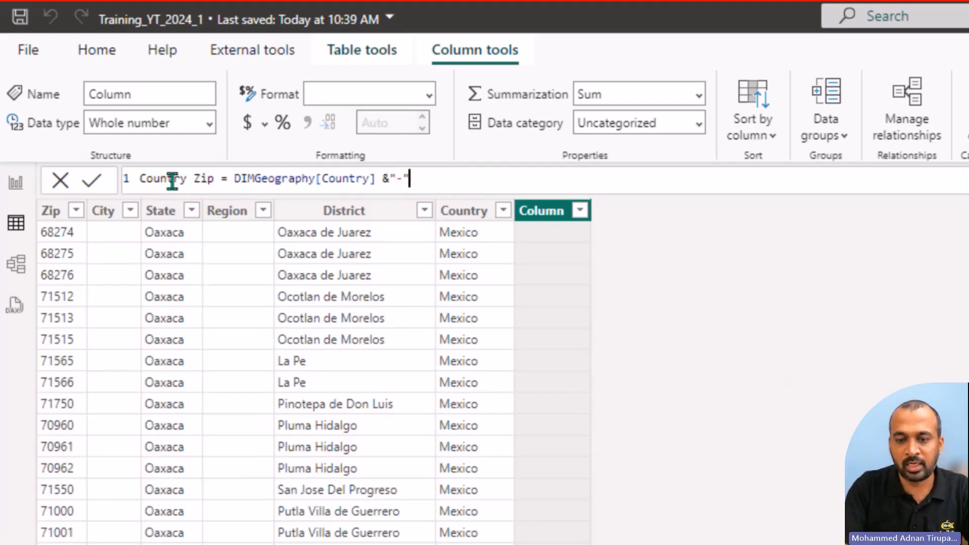
pyautogui.write('& zip')
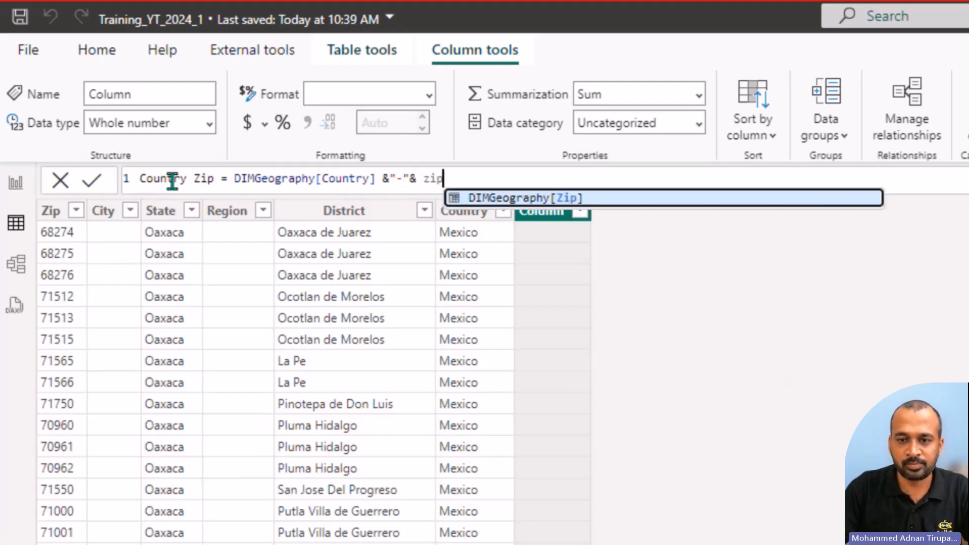
pyautogui.press('Tab')
pyautogui.click(94, 186)
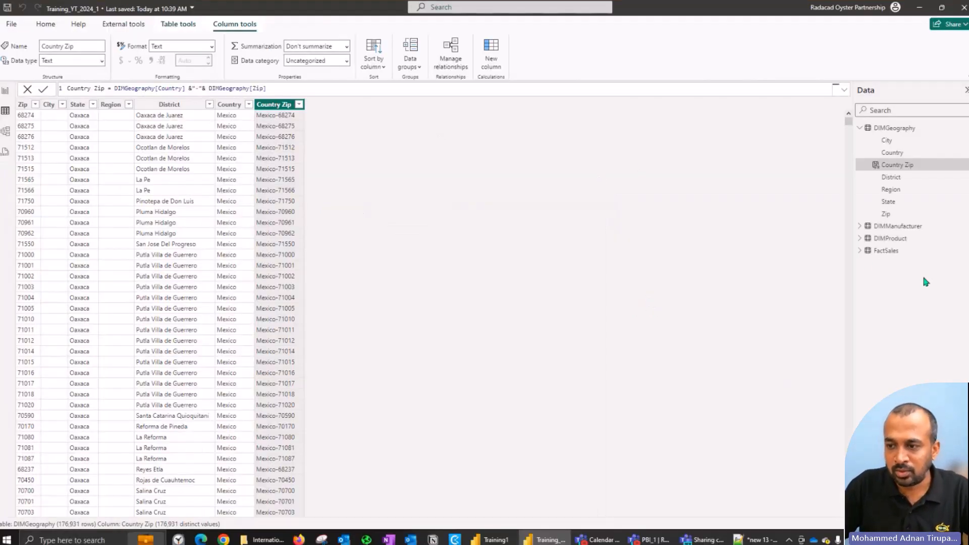
# Step: Add a calculated column to FactSales with the formula Country Zip = FactSales[Country] & "-" & FactSales[Zip]
pyautogui.click(861, 251)
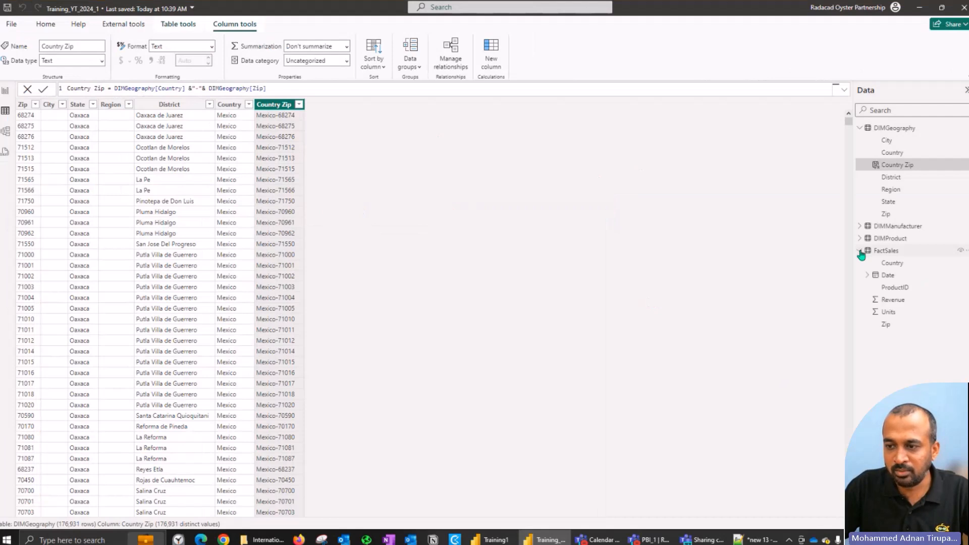
pyautogui.click(908, 264)
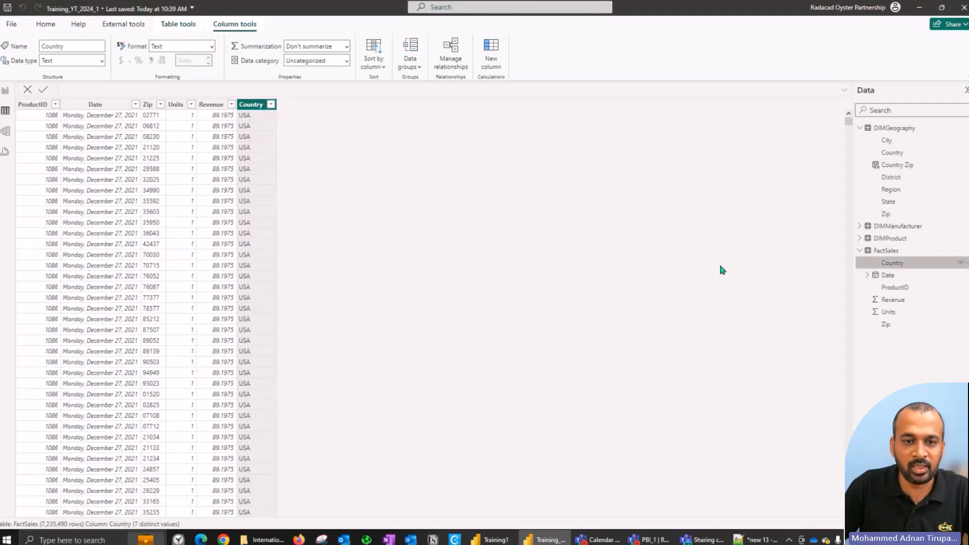
pyautogui.click(488, 55)
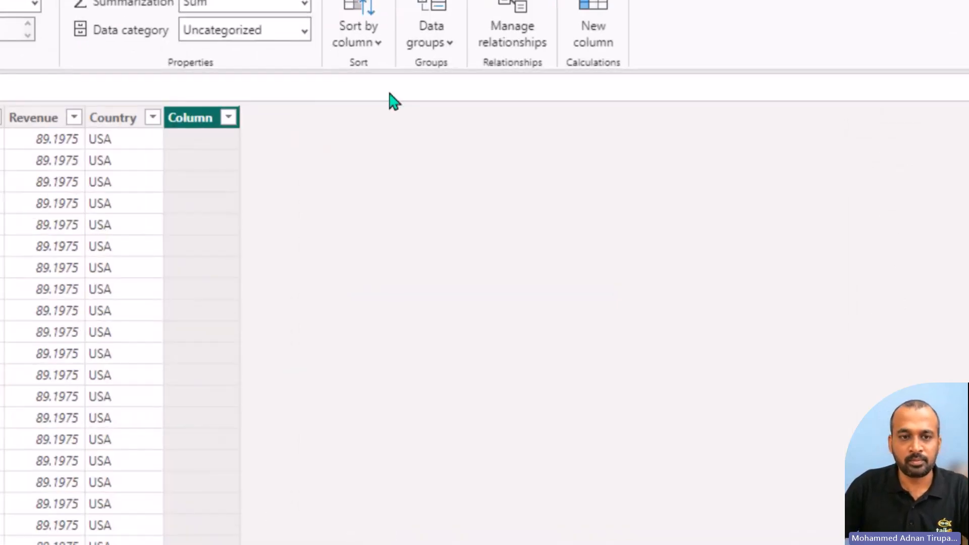
pyautogui.write('Country Zip')
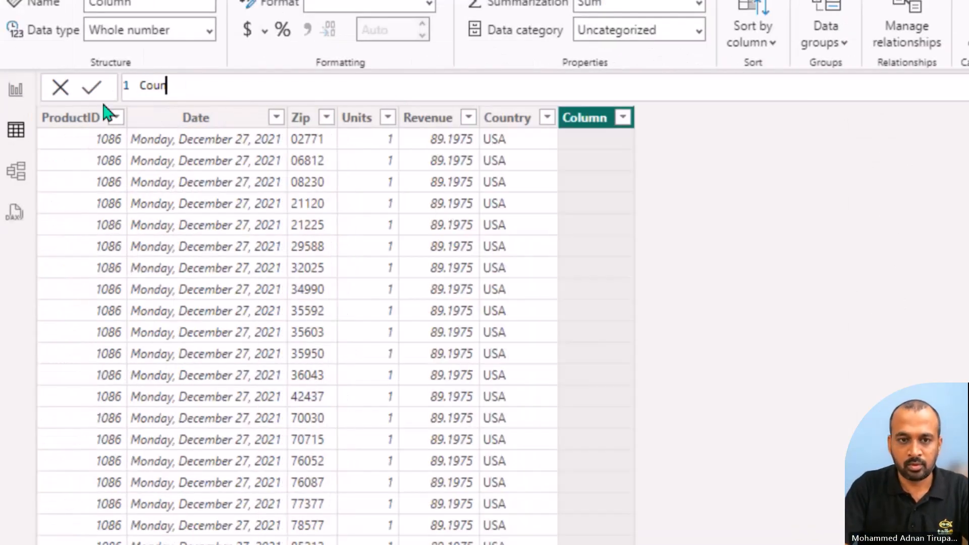
pyautogui.write(' = ')
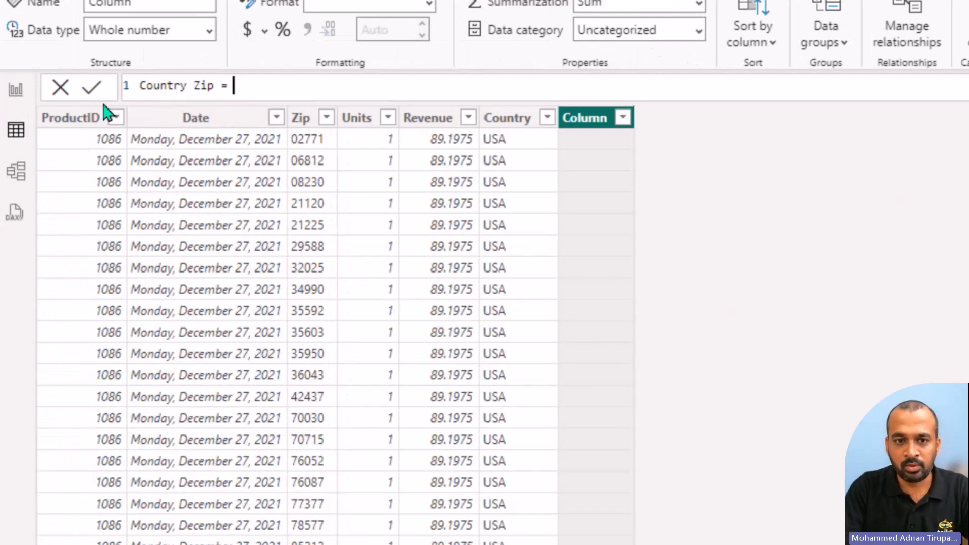
pyautogui.write('country')
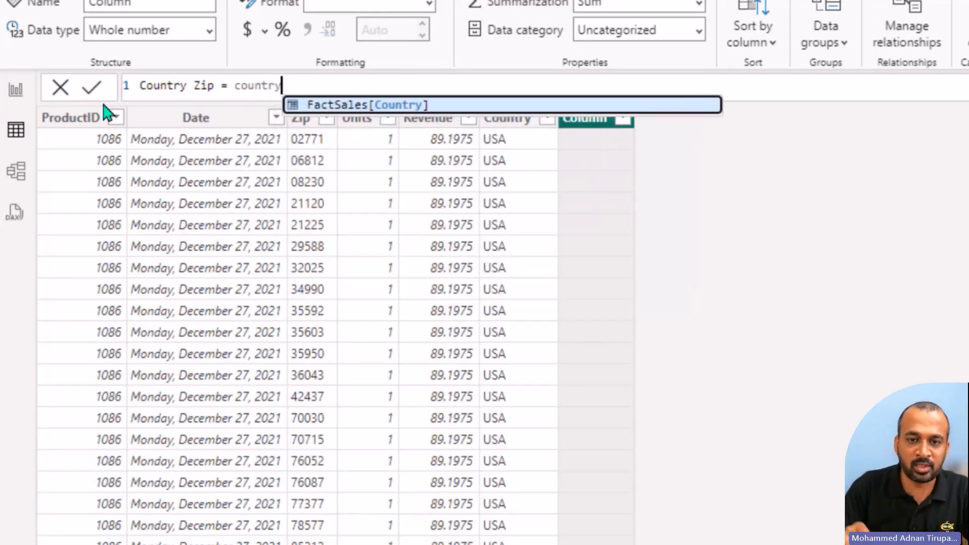
pyautogui.press('Tab')
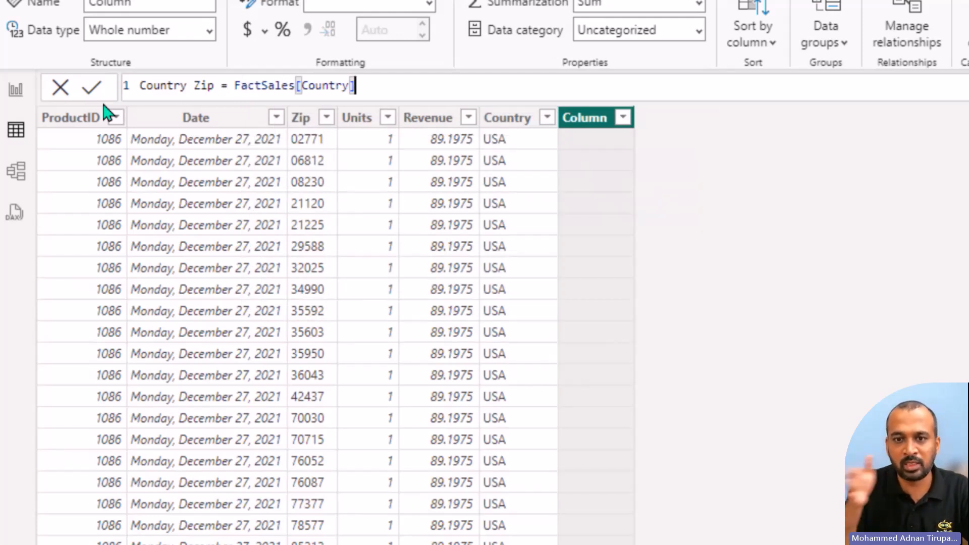
pyautogui.write('& ')
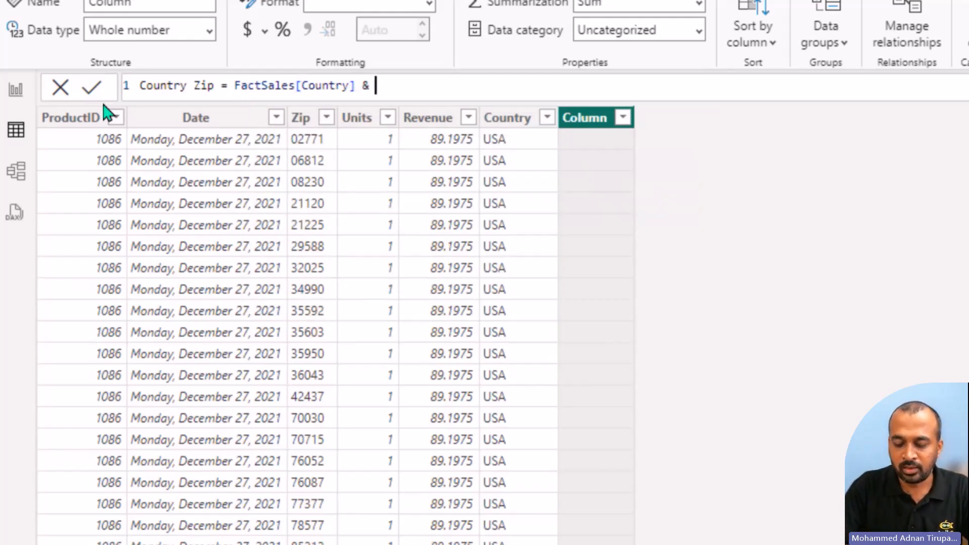
pyautogui.write('"-" ')
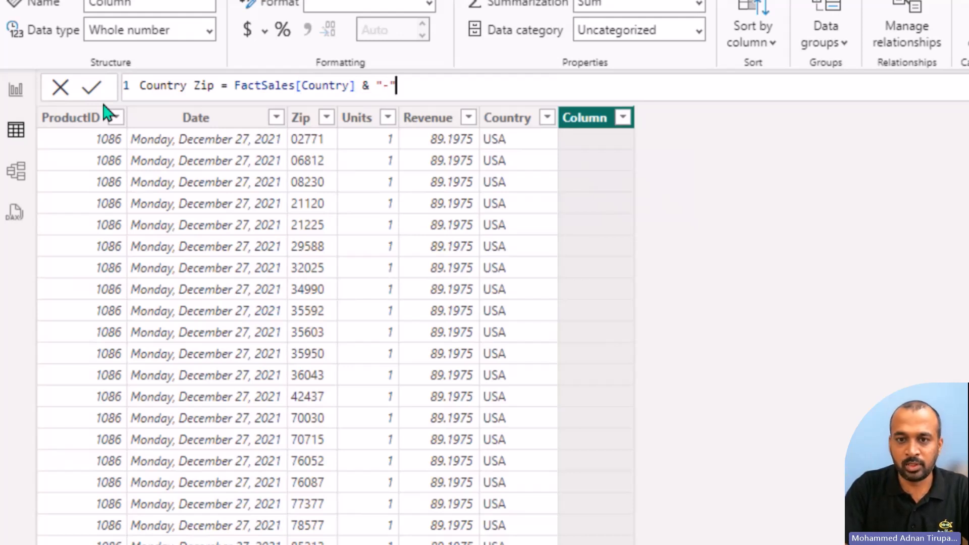
pyautogui.write('& zip')
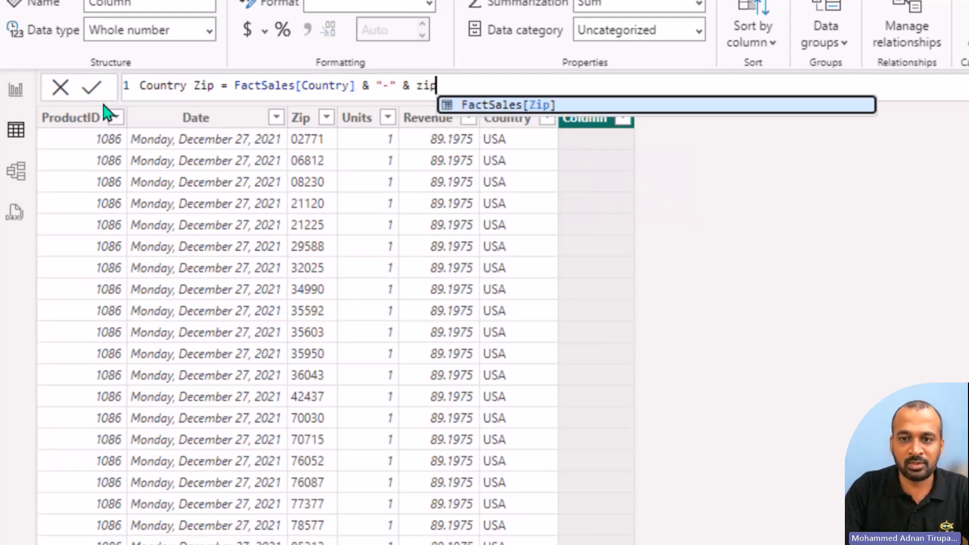
pyautogui.press('Tab')
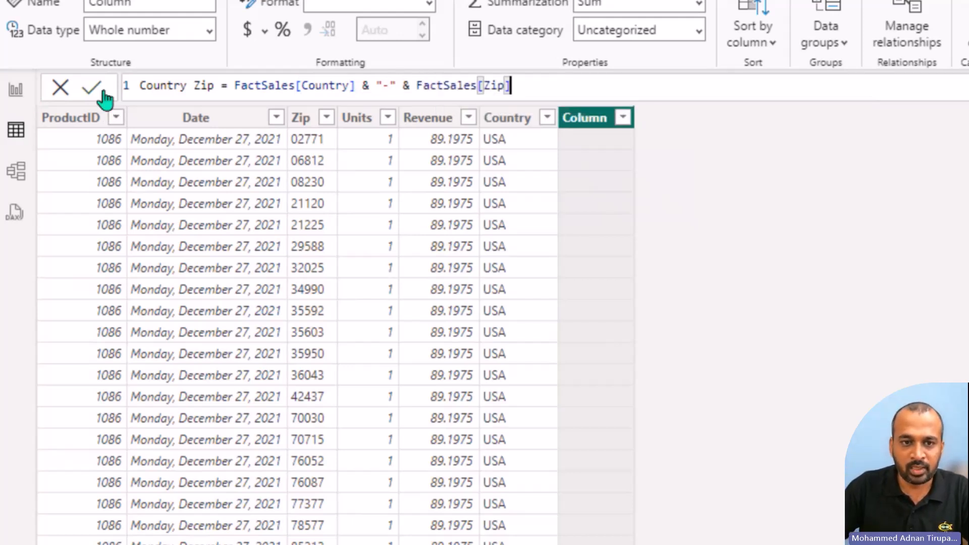
pyautogui.click(85, 86)
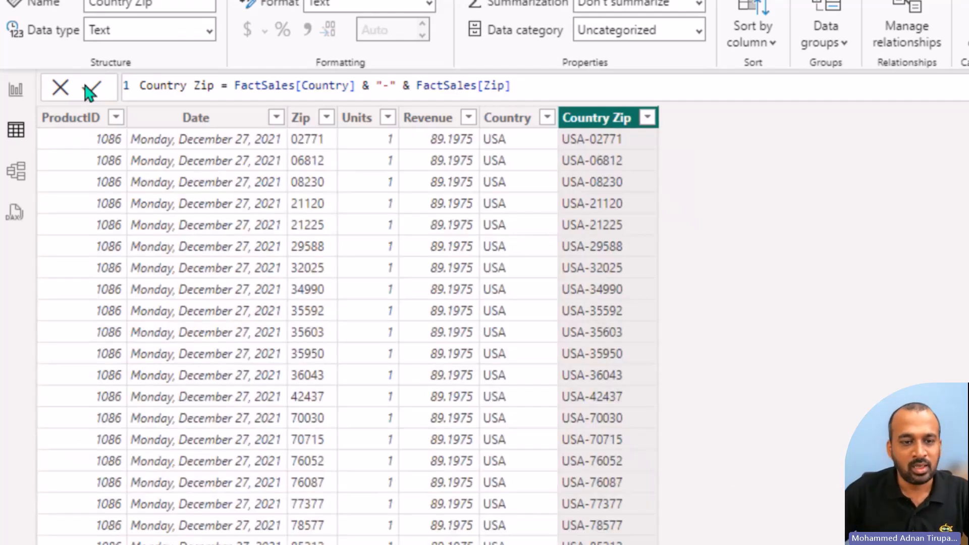
# Step: Create a relationship between DIMGeography and FactSales on their Country Zip columns in the model diagram, and collapse DIMGeography's field list
pyautogui.click(11, 179)
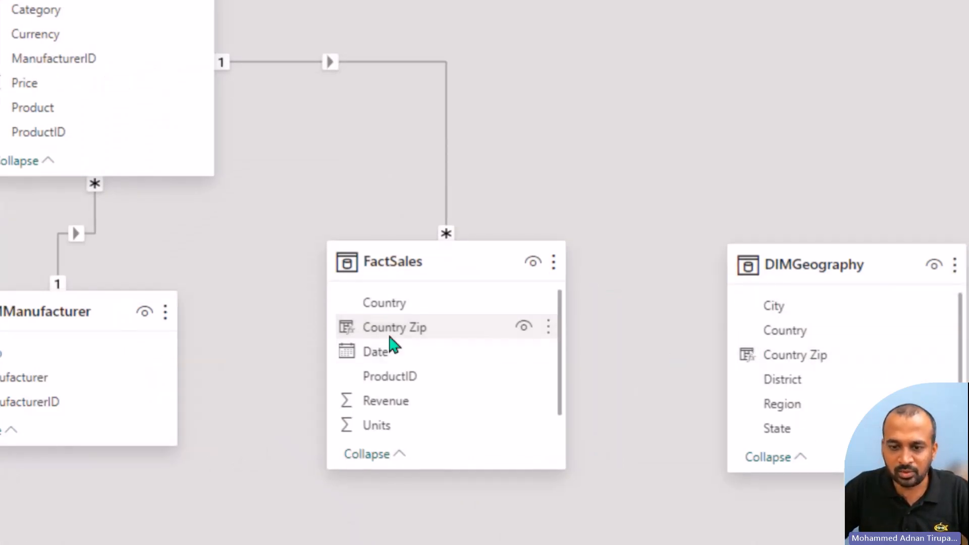
pyautogui.moveTo(791, 355); pyautogui.dragTo(422, 328)
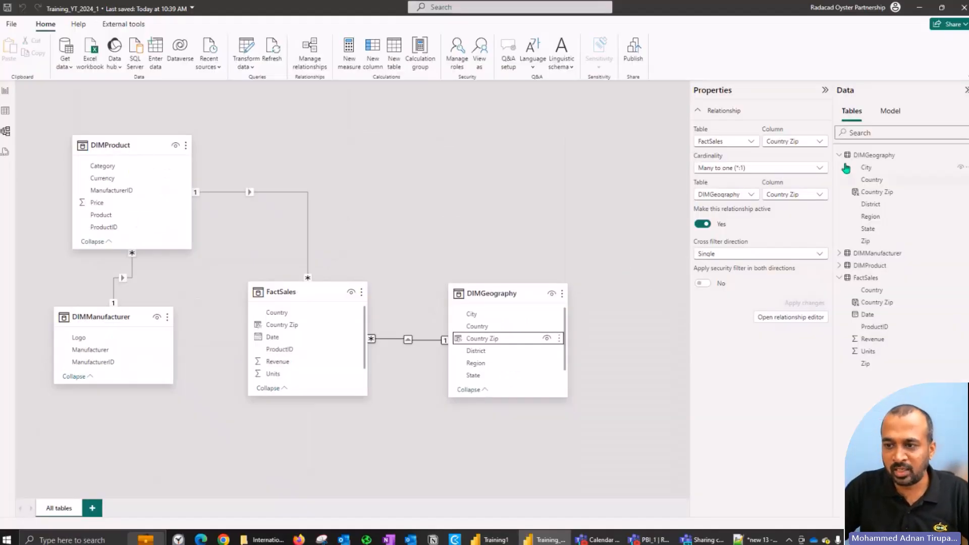
pyautogui.click(840, 156)
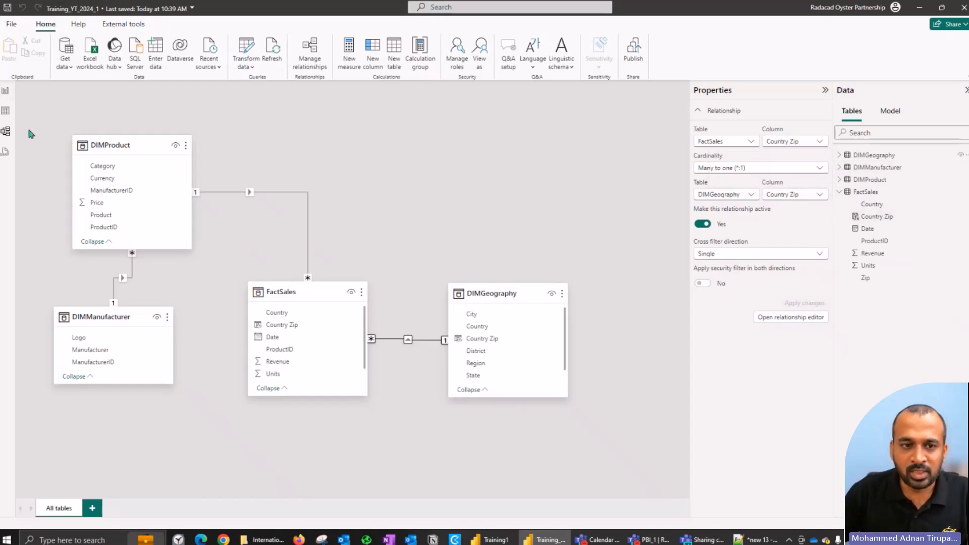
# Step: Start a new calculated table named DimDate that uses the CALENDAR function
pyautogui.click(7, 111)
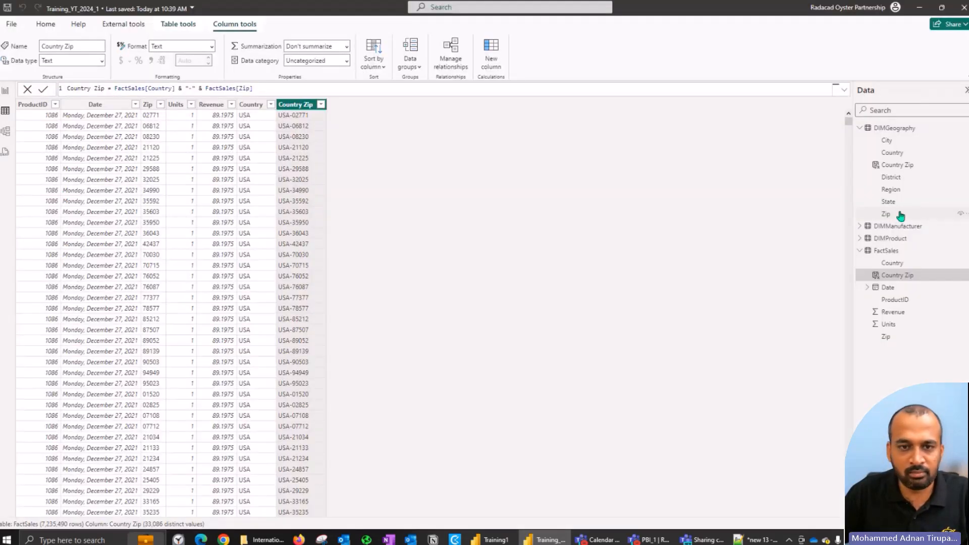
pyautogui.click(896, 214)
pyautogui.click(193, 26)
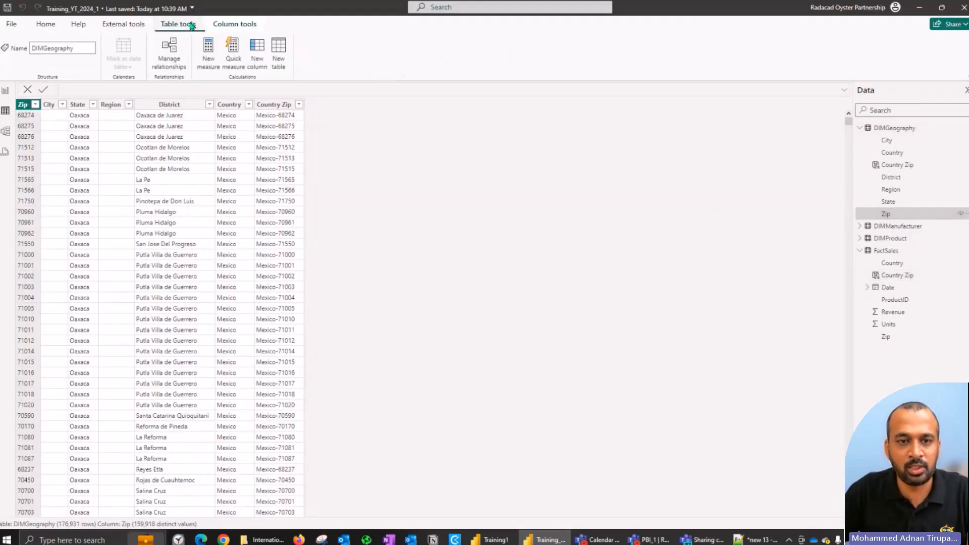
pyautogui.click(281, 62)
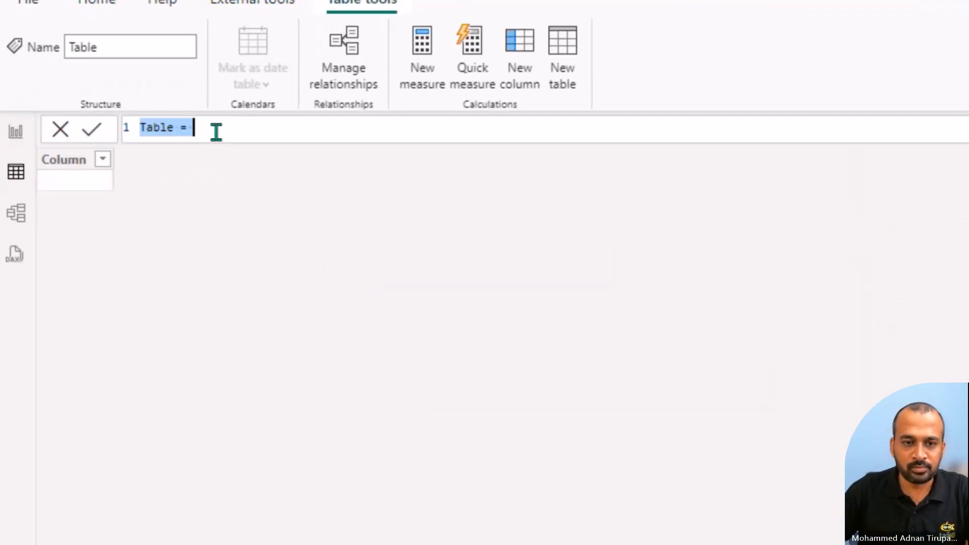
pyautogui.write('Dim')
pyautogui.write('Date = ')
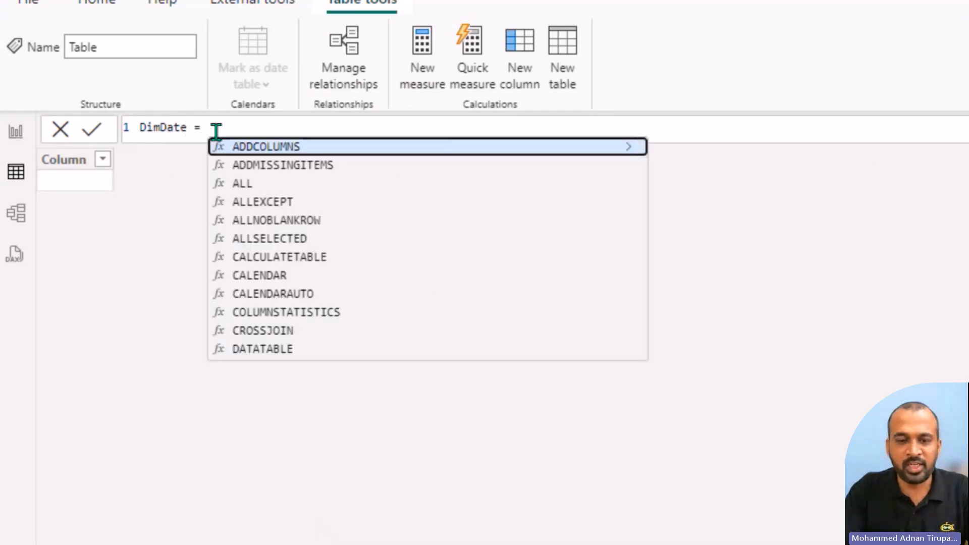
pyautogui.write('CA')
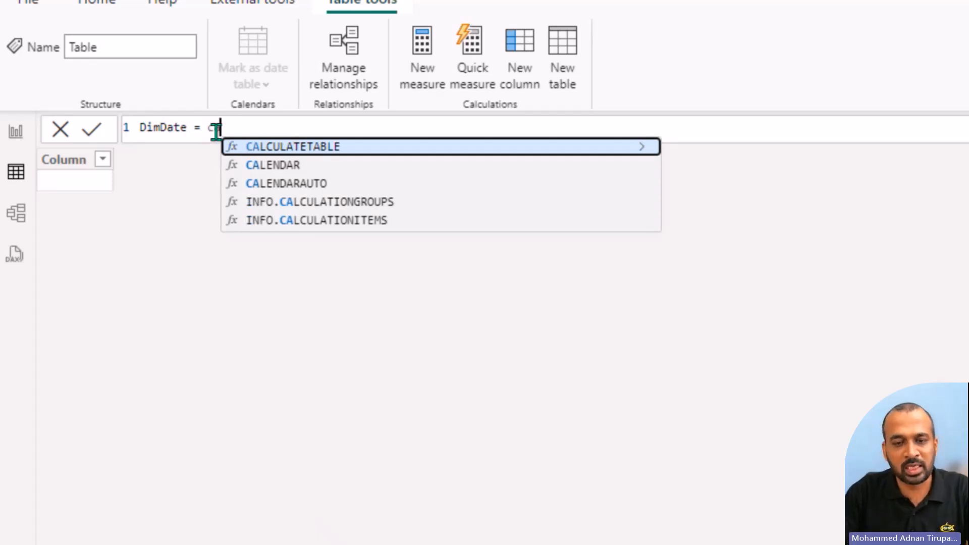
pyautogui.press('Down')
pyautogui.press('Tab')
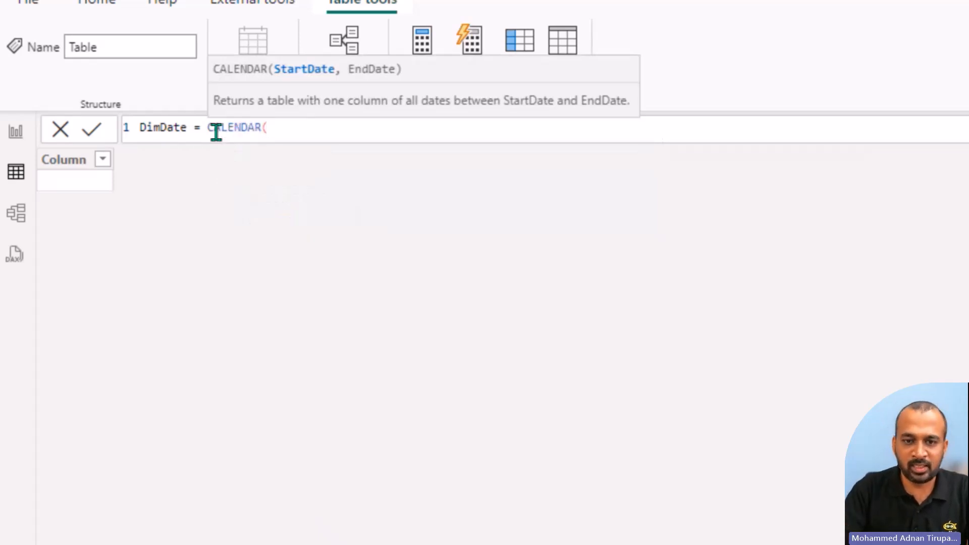
# Step: Complete the DimDate formula with the range DATE(2013,1,1) to DATE(2022,12,31), and sort its Date column in descending order
pyautogui.write('date')
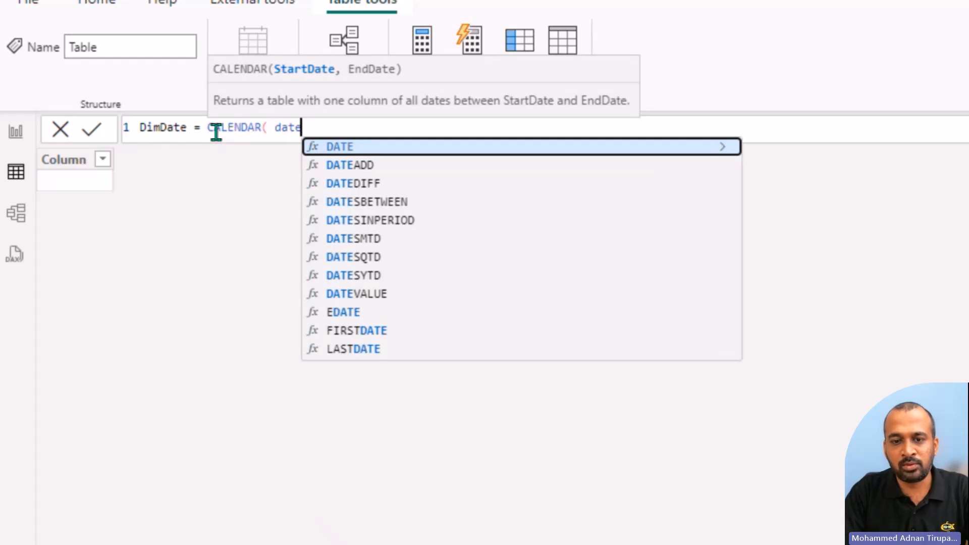
pyautogui.press('Tab')
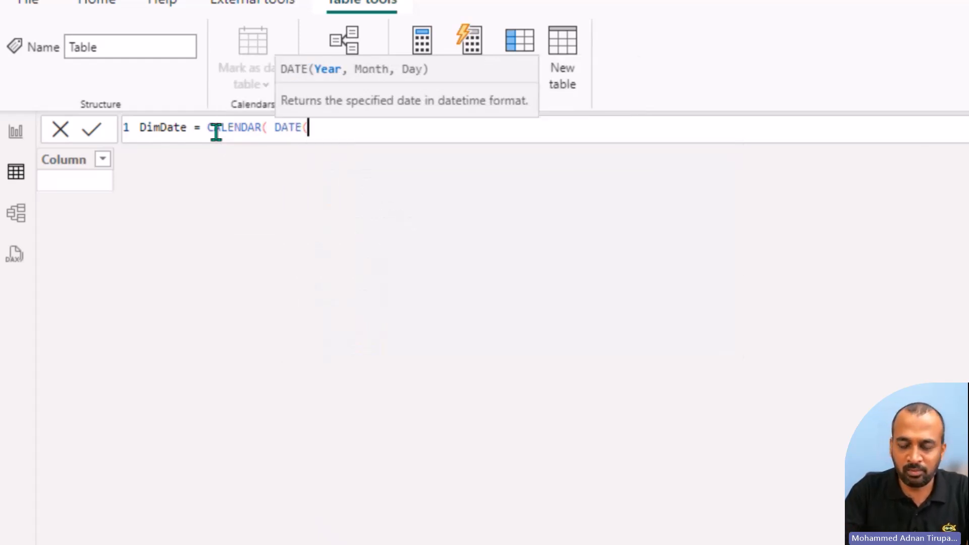
pyautogui.write('2013,1,1')
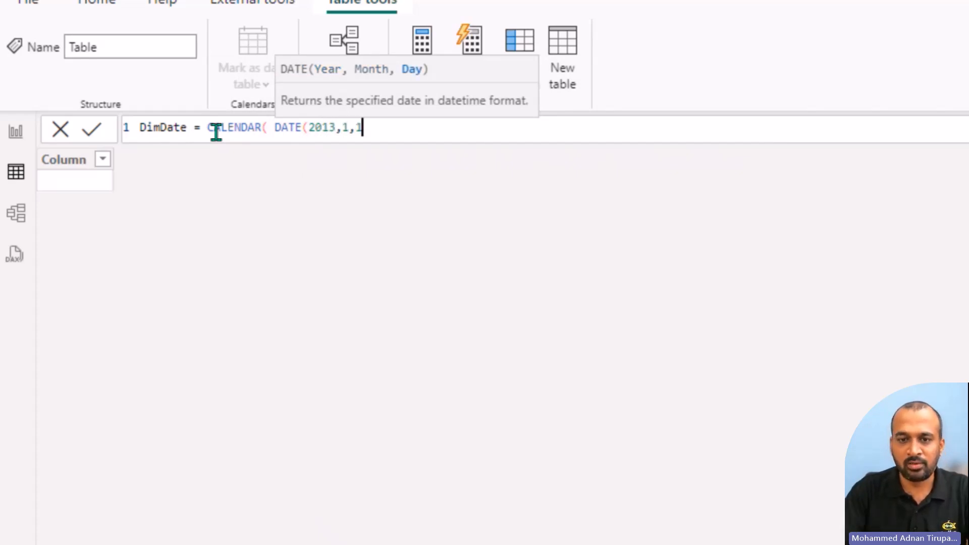
pyautogui.write('), DATE(')
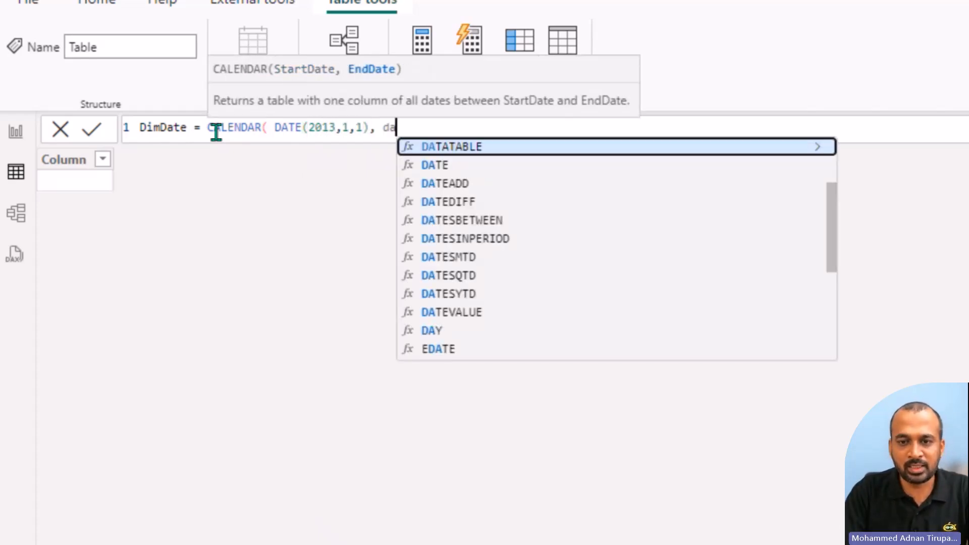
pyautogui.write('2022')
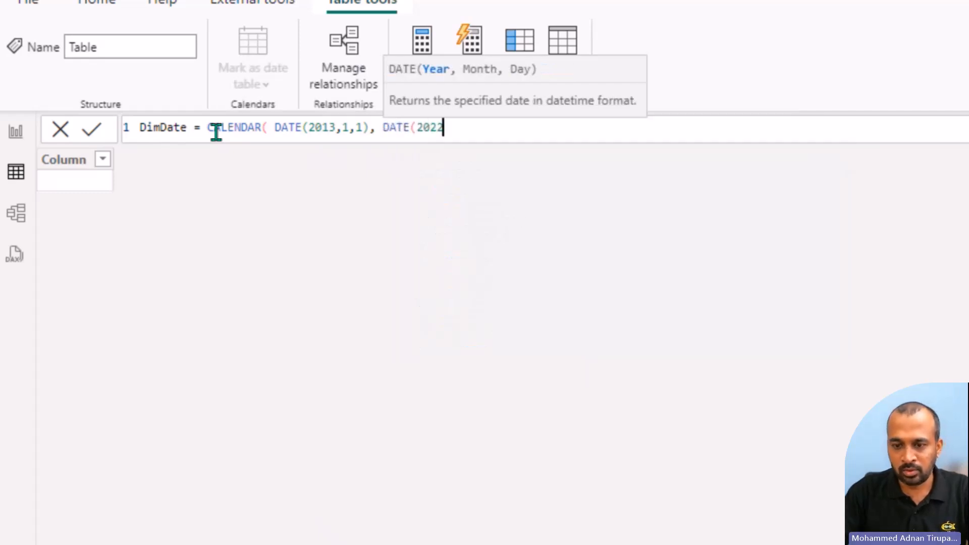
pyautogui.write(',12,31)')
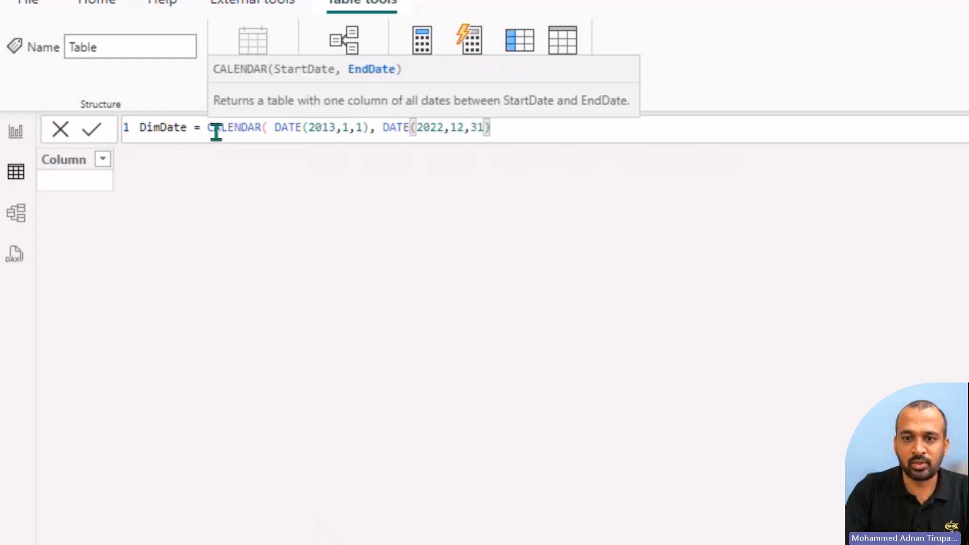
pyautogui.write(')')
pyautogui.press('Return')
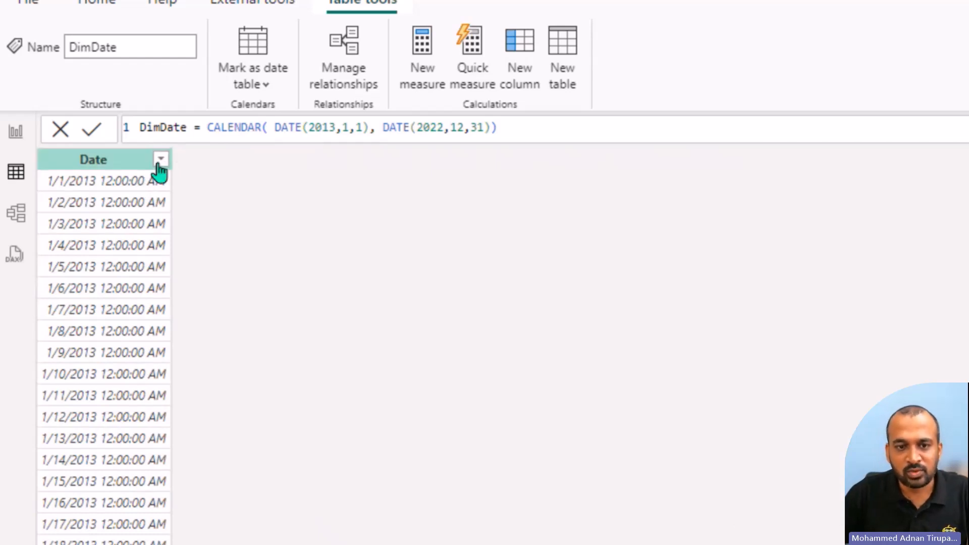
pyautogui.click(160, 160)
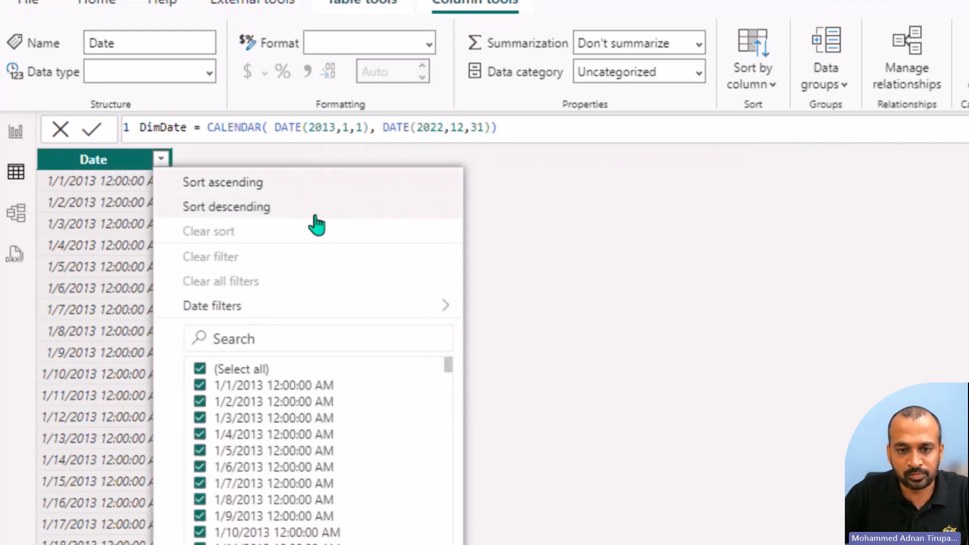
pyautogui.click(316, 212)
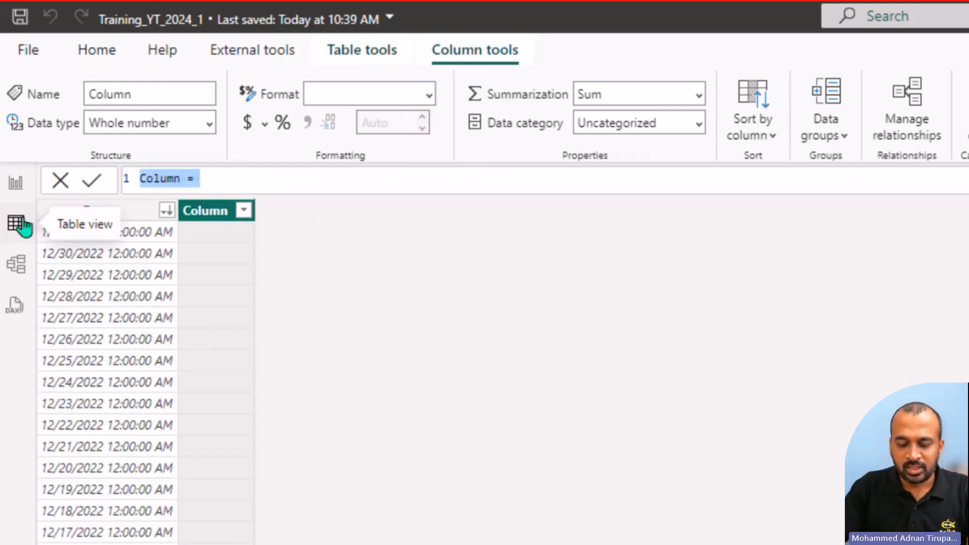
# Step: Add a calculated column to DimDate with the formula Month = MONTH(DimDate[Date])
pyautogui.write('Month = ')
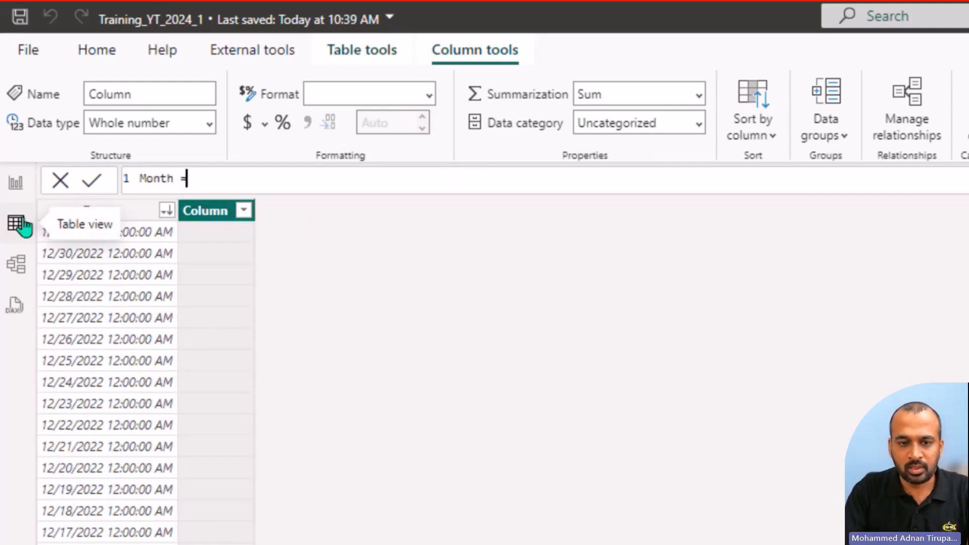
pyautogui.write('month')
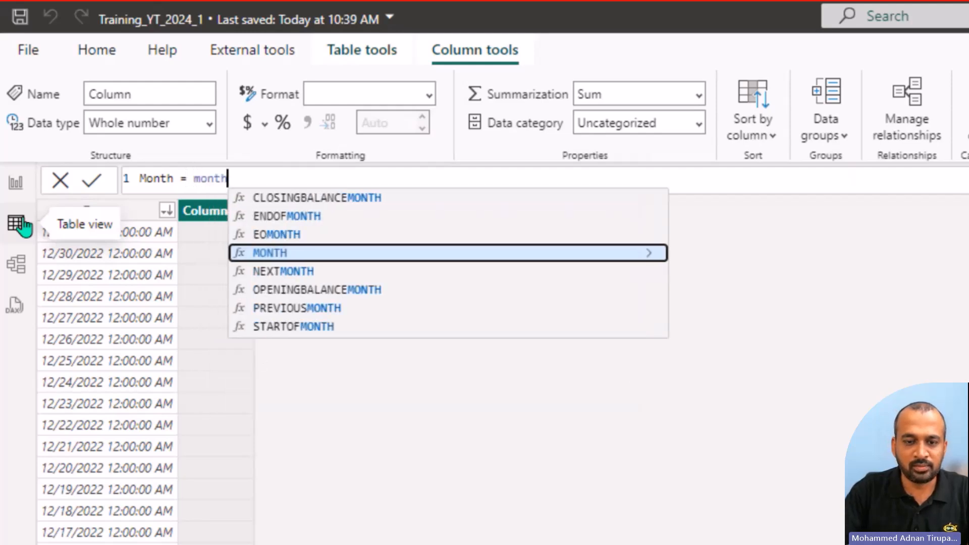
pyautogui.press('Tab')
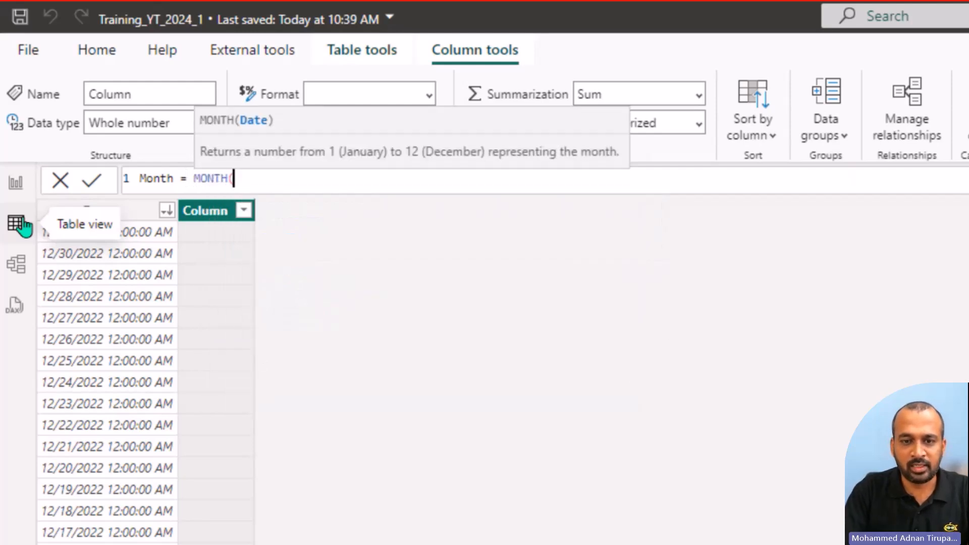
pyautogui.write('date')
pyautogui.press('Up')
pyautogui.press('Up')
pyautogui.press('Up')
pyautogui.press('Up')
pyautogui.press('Tab')
pyautogui.write(')')
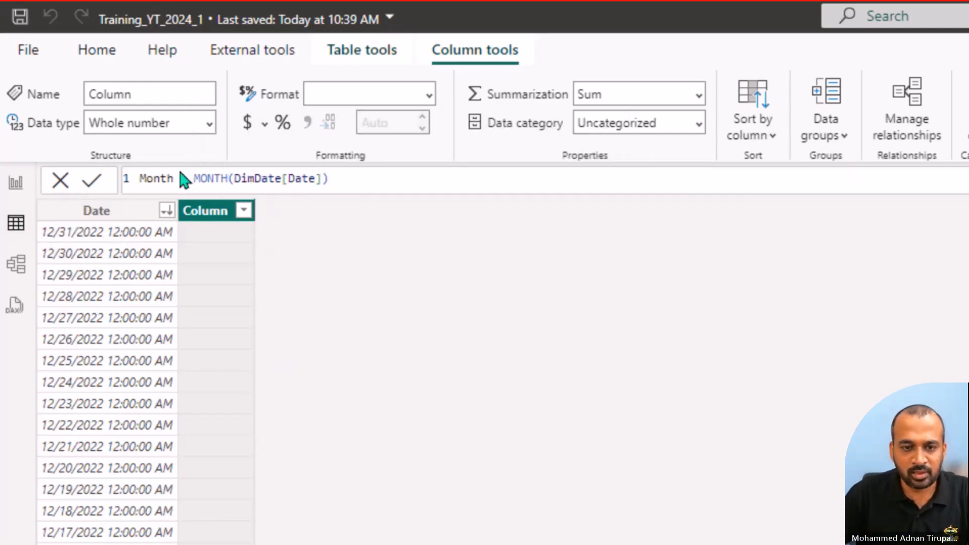
pyautogui.press('Return')
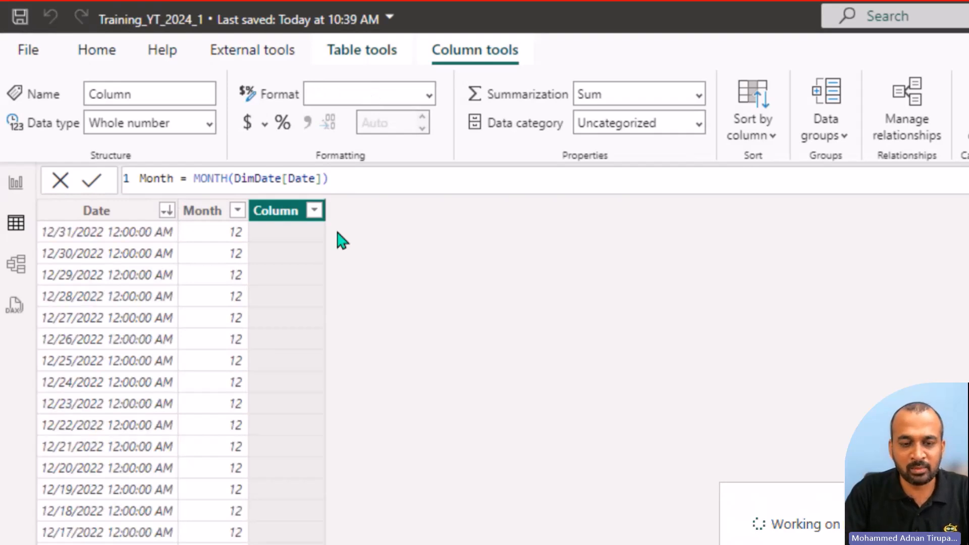
# Step: Add a calculated column to DimDate with the formula Month Name = FORMAT(DimDate[Date],"MMM") and look through its rows
pyautogui.write('M')
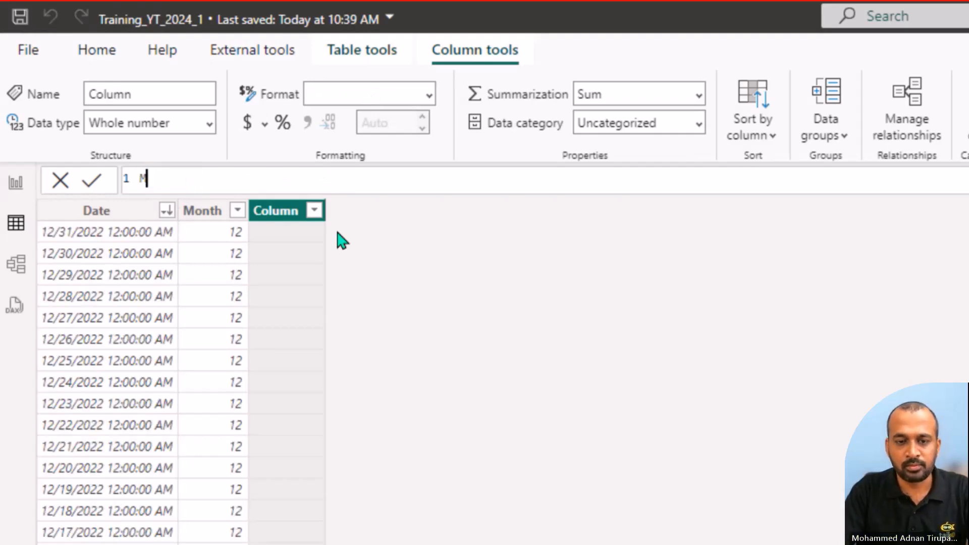
pyautogui.write('onth Name = month')
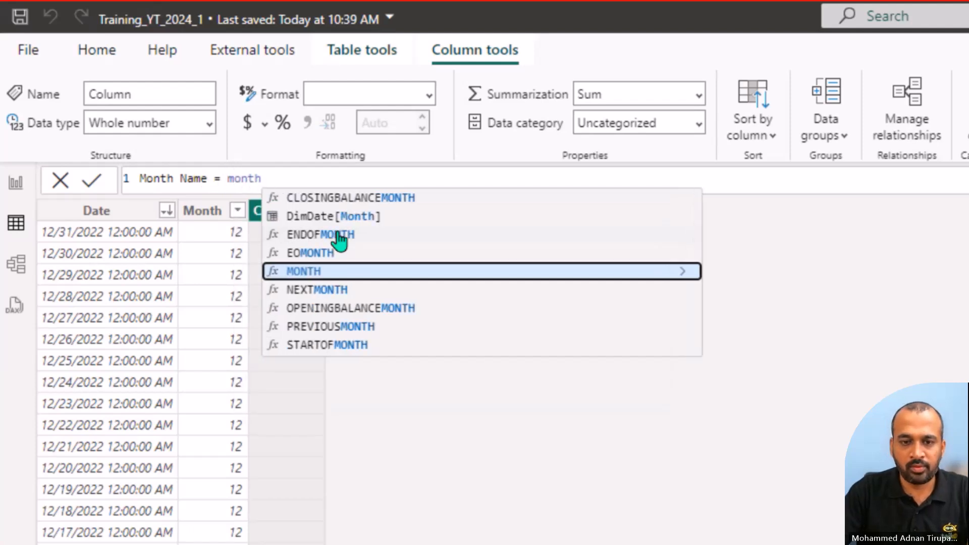
pyautogui.hotkey('ctrl', 'shift', 'Left')
pyautogui.write('For')
pyautogui.press('Tab')
pyautogui.write('(')
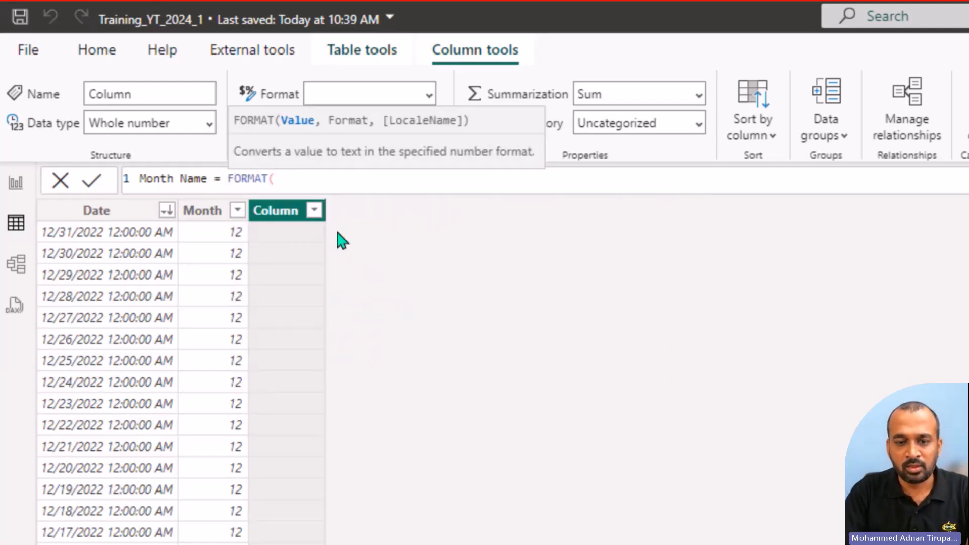
pyautogui.write('date')
pyautogui.press('Down')
pyautogui.press('Down')
pyautogui.press('Down')
pyautogui.press('Down')
pyautogui.press('Down')
pyautogui.press('Down')
pyautogui.press('Down')
pyautogui.press('Down')
pyautogui.press('Down')
pyautogui.press('Down')
pyautogui.press('Down')
pyautogui.press('Down')
pyautogui.press('Down')
pyautogui.press('Up')
pyautogui.press('Up')
pyautogui.press('Up')
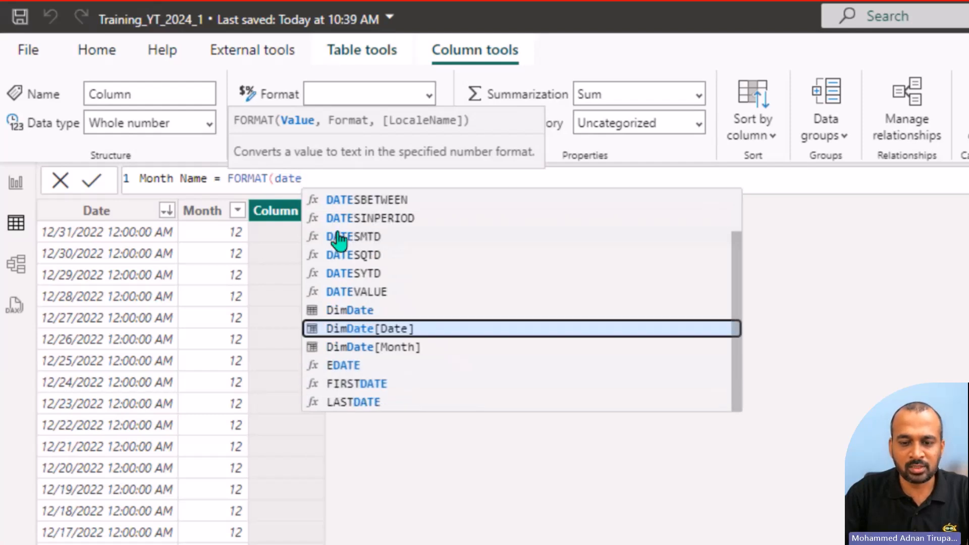
pyautogui.press('Tab')
pyautogui.write(',')
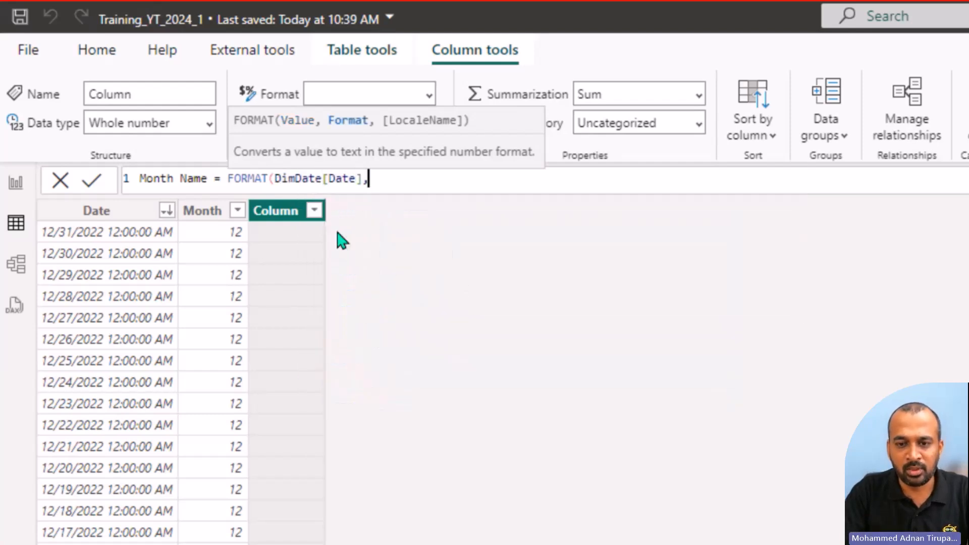
pyautogui.write('"MMM")')
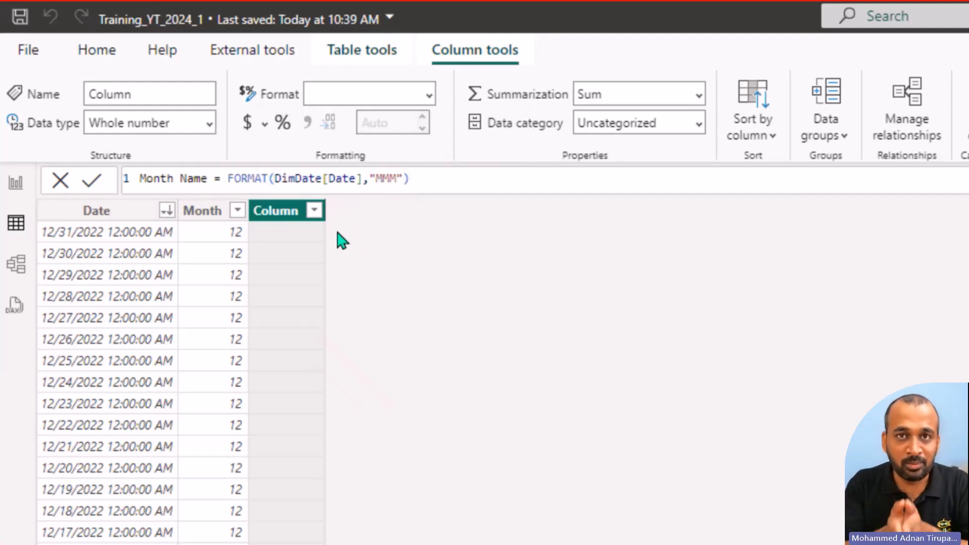
pyautogui.press('Return')
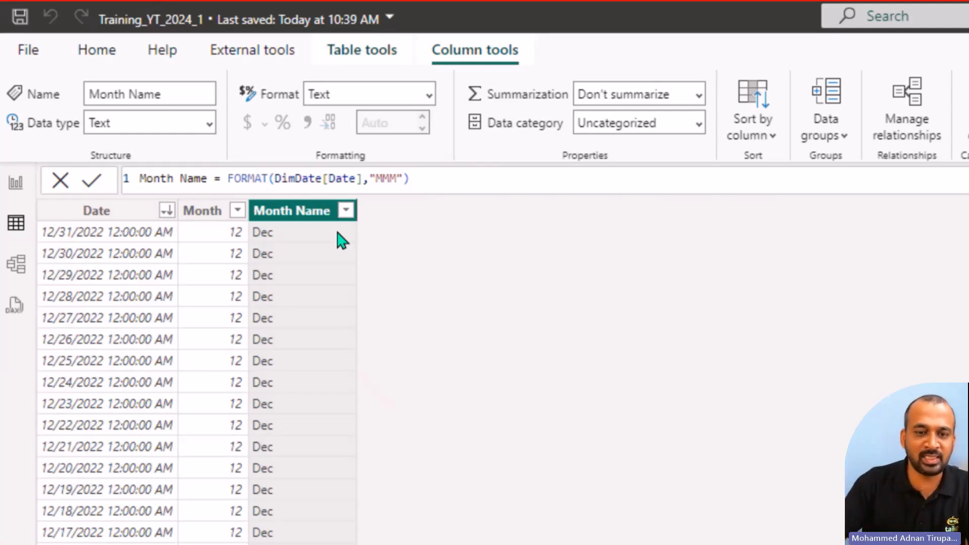
pyautogui.scroll(-10, 277, 428)
pyautogui.scroll(-2, 280, 428)
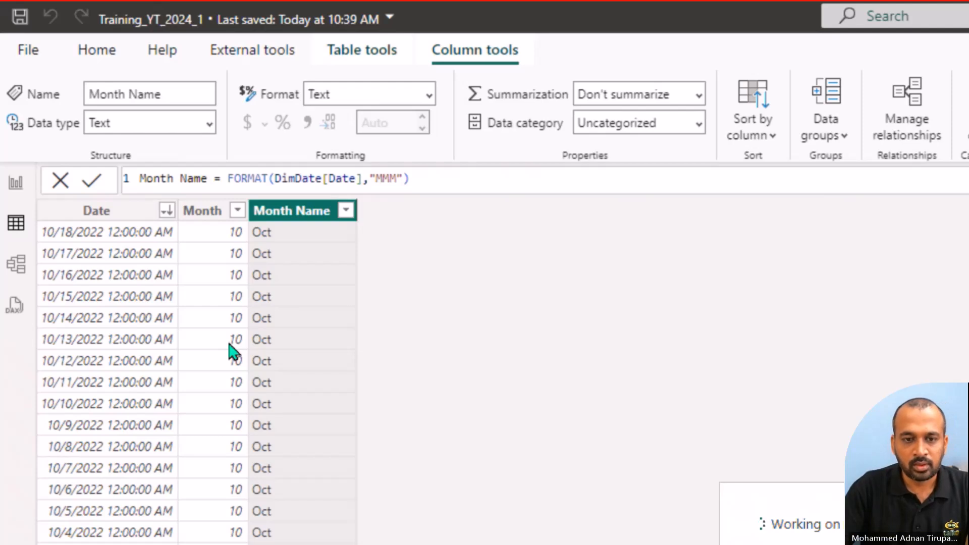
# Step: Add a calculated column to DimDate with the formula Year = YEAR(DimDate[Date])
pyautogui.write('Year = year')
pyautogui.press('Tab')
pyautogui.write('date')
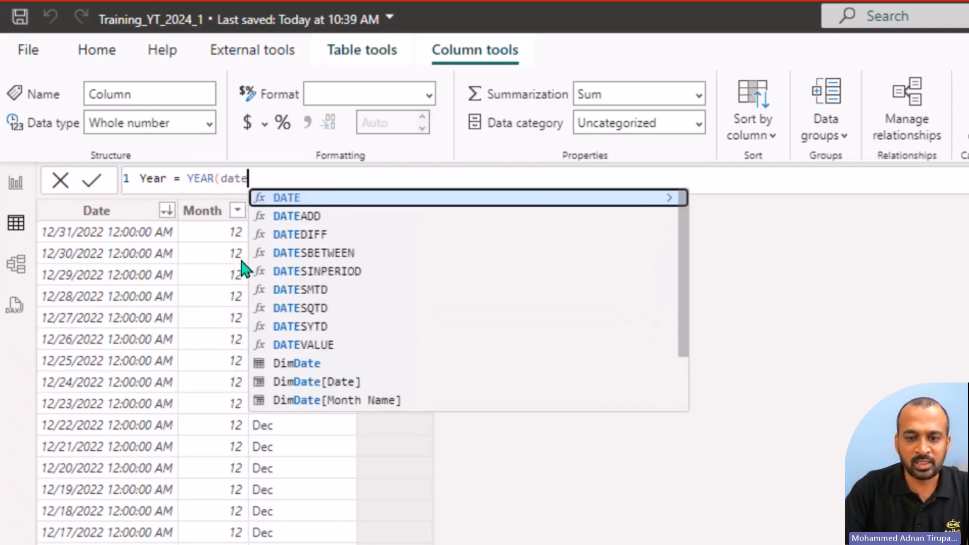
pyautogui.press('Down')
pyautogui.press('Down')
pyautogui.press('Down')
pyautogui.press('Down')
pyautogui.press('Down')
pyautogui.press('Down')
pyautogui.press('Down')
pyautogui.press('Down')
pyautogui.press('Down')
pyautogui.press('Down')
pyautogui.press('Down')
pyautogui.press('Down')
pyautogui.press('Down')
pyautogui.press('Down')
pyautogui.press('Up')
pyautogui.press('Up')
pyautogui.press('Up')
pyautogui.press('Up')
pyautogui.press('Tab')
pyautogui.write(')')
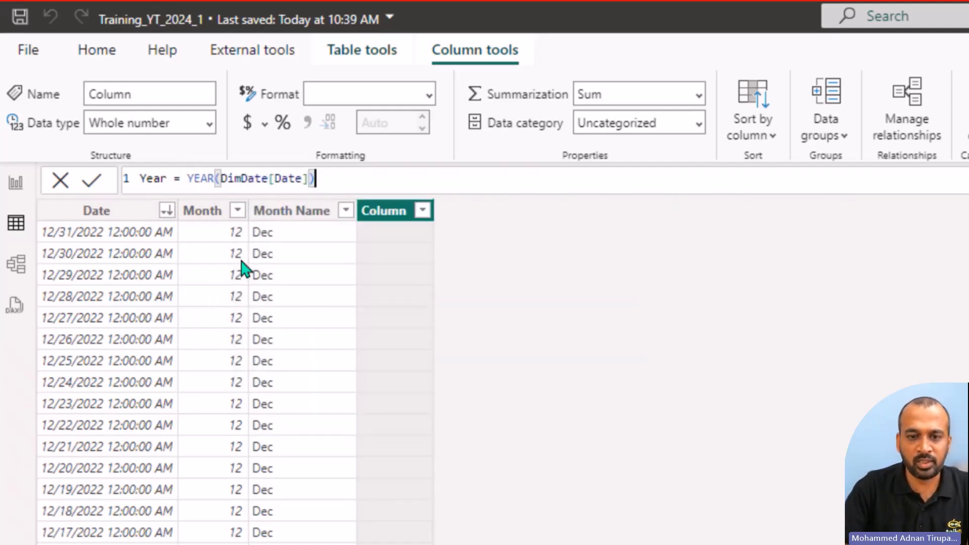
pyautogui.click(93, 186)
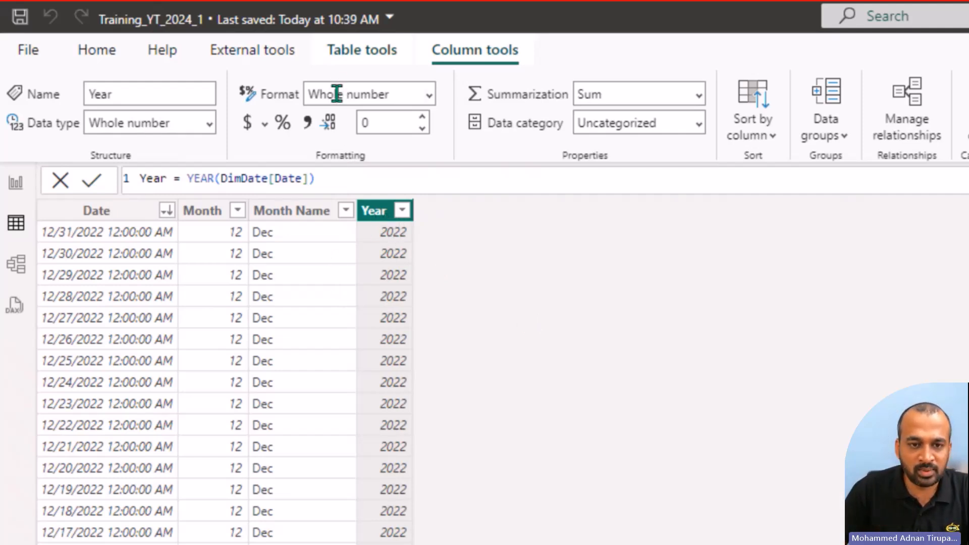
# Step: Set the data type of DimDate's Date column to Date
pyautogui.click(281, 220)
pyautogui.click(200, 219)
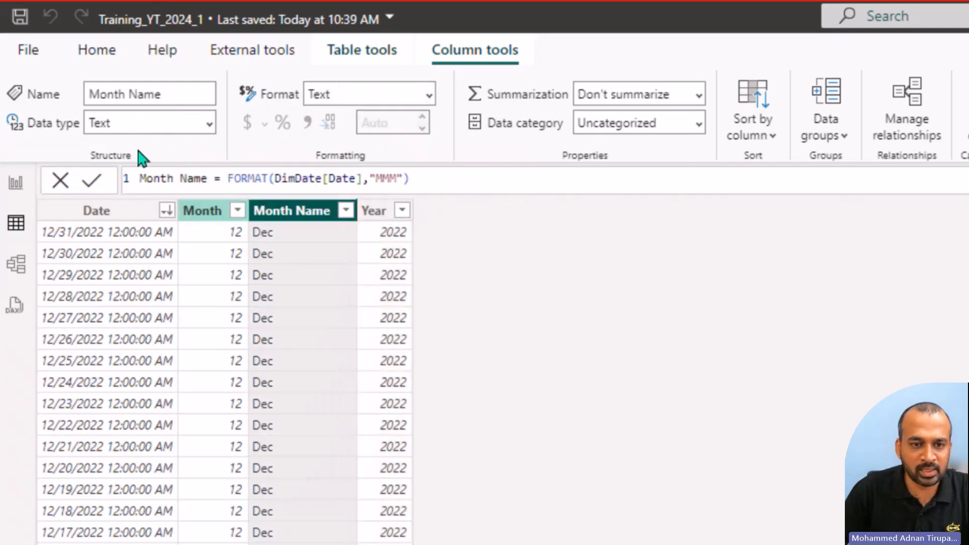
pyautogui.click(118, 218)
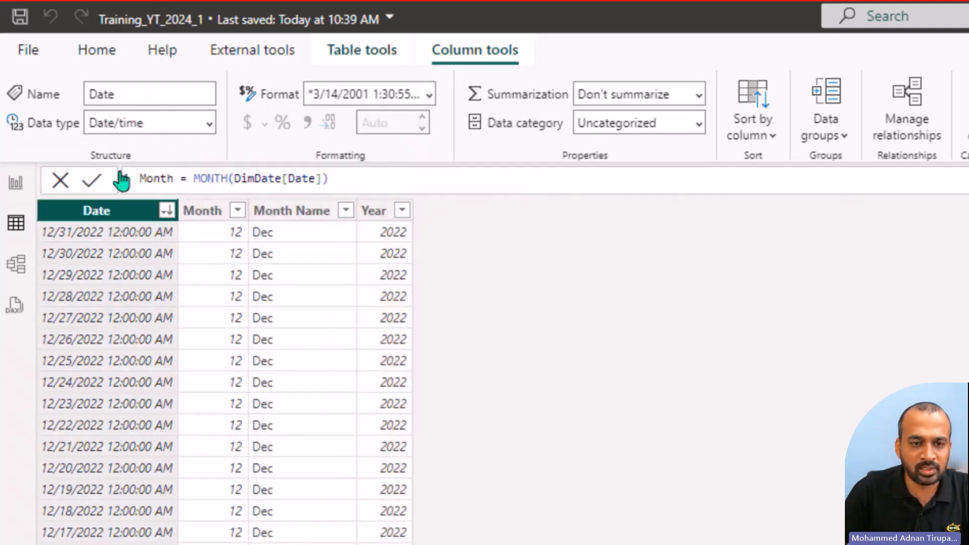
pyautogui.click(211, 126)
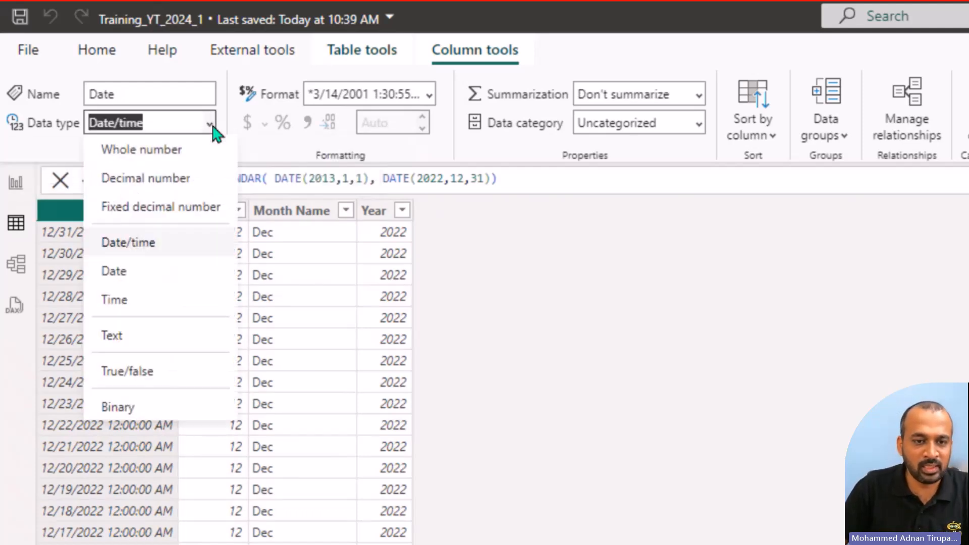
pyautogui.click(140, 281)
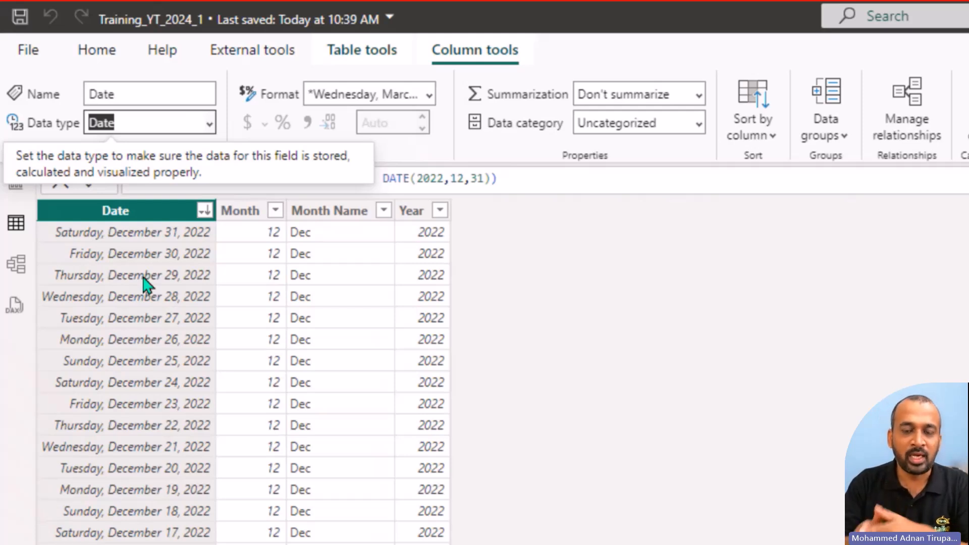
# Step: Mark DimDate as a date table using its Date column and relate it to FactSales through the Date columns
pyautogui.click(377, 56)
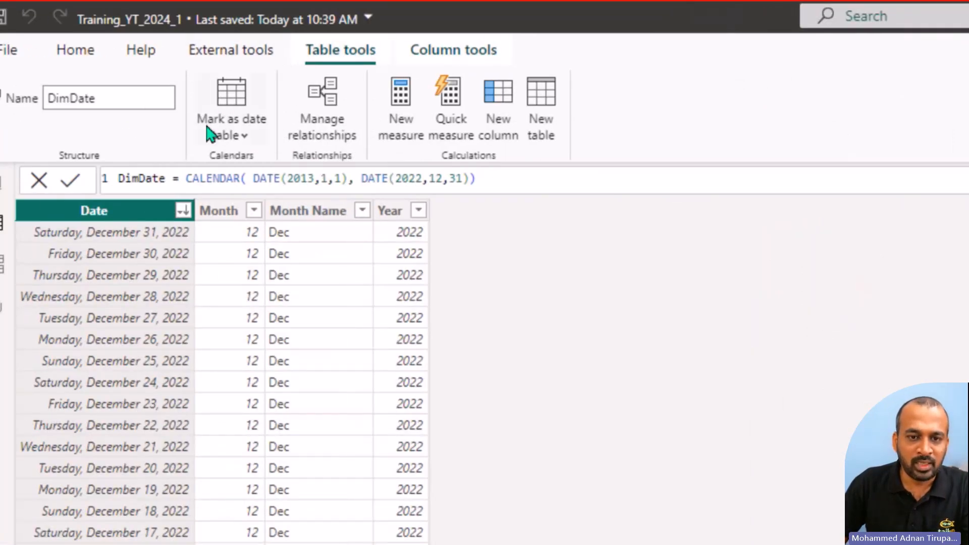
pyautogui.click(227, 135)
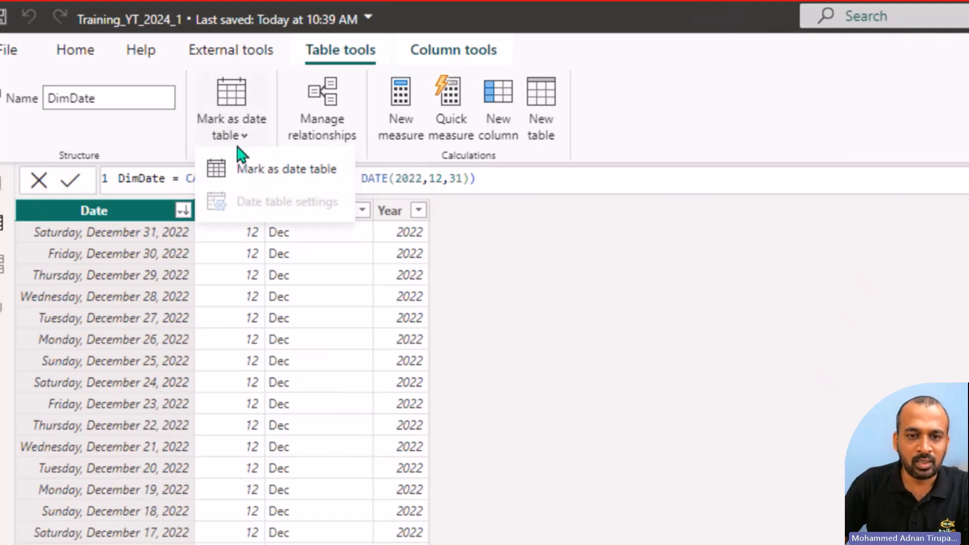
pyautogui.click(248, 182)
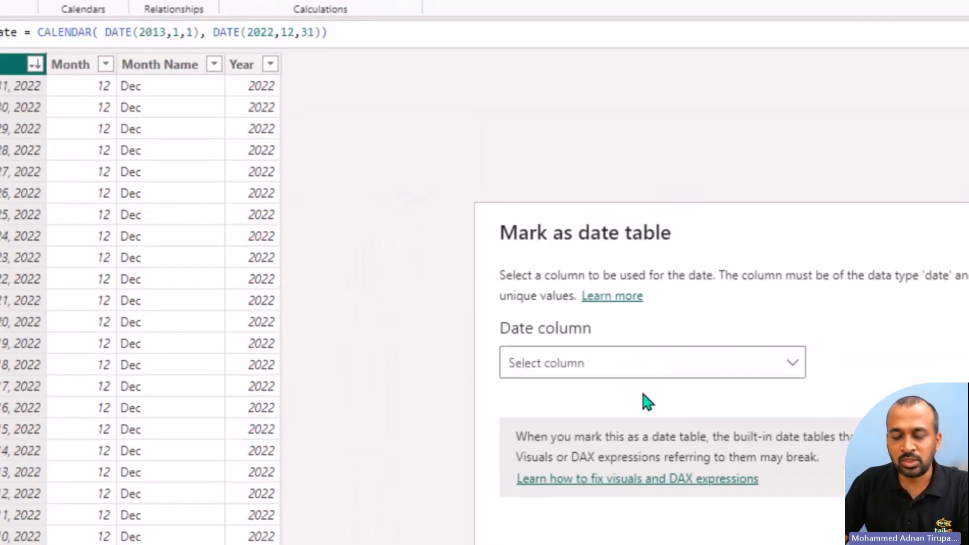
pyautogui.click(635, 372)
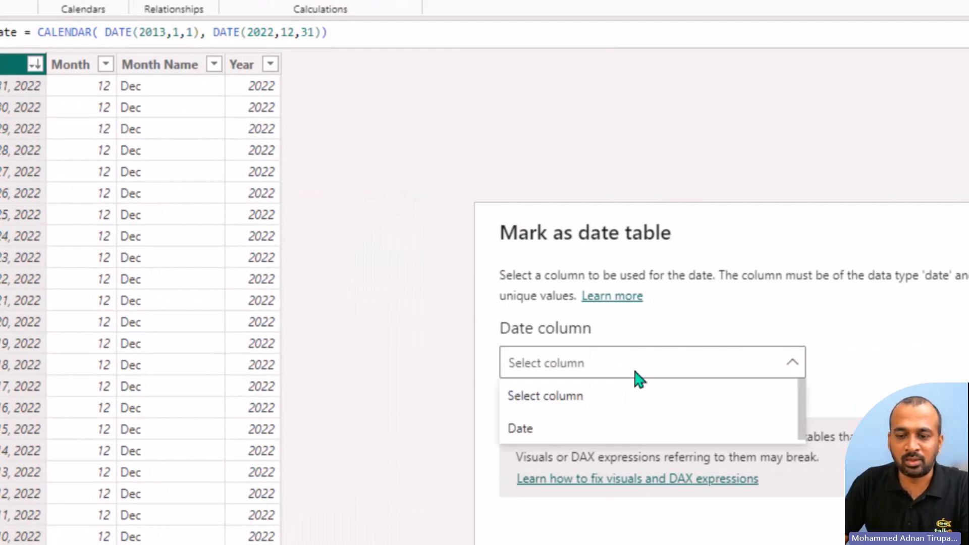
pyautogui.click(559, 428)
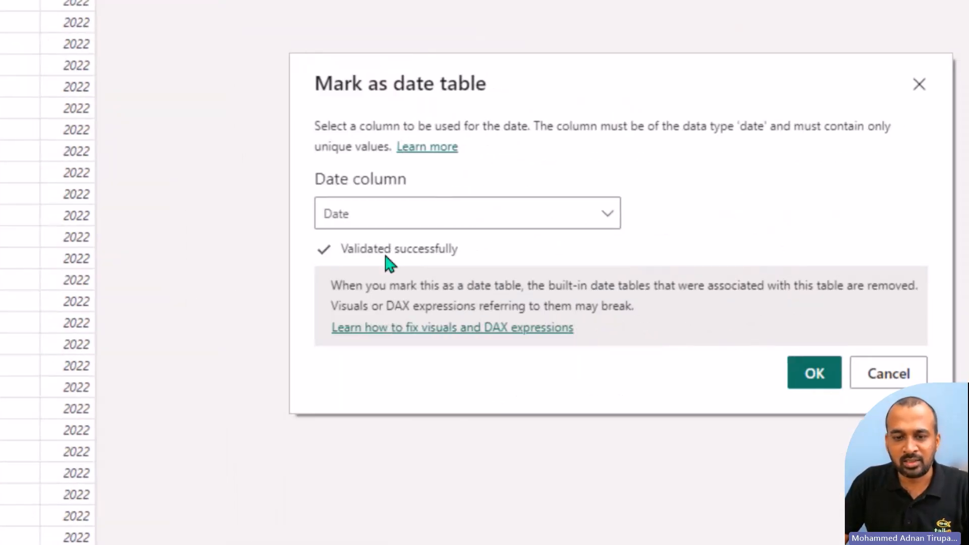
pyautogui.click(815, 374)
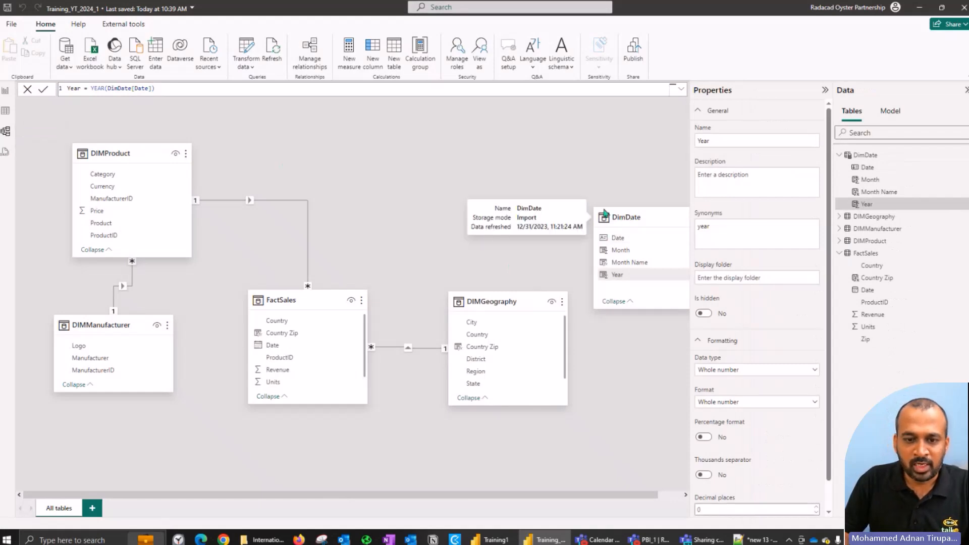
pyautogui.moveTo(618, 227); pyautogui.dragTo(291, 348)
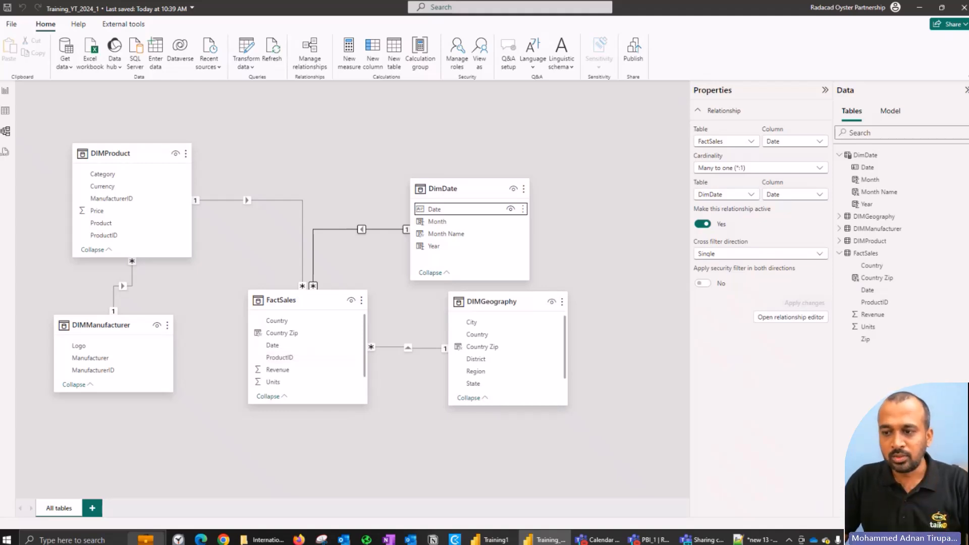
# Step: From the report view, create and load an empty table named MeasureTable
pyautogui.click(14, 95)
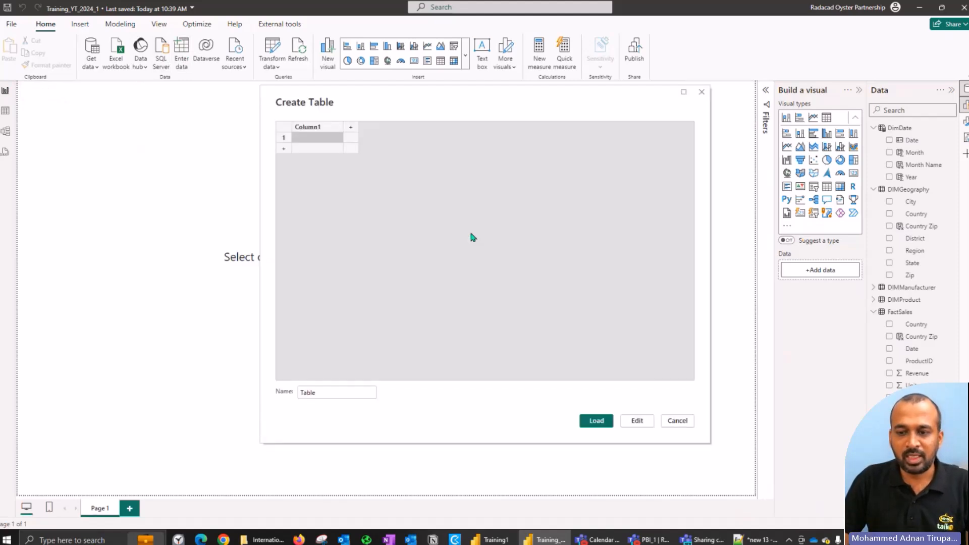
pyautogui.click(328, 392)
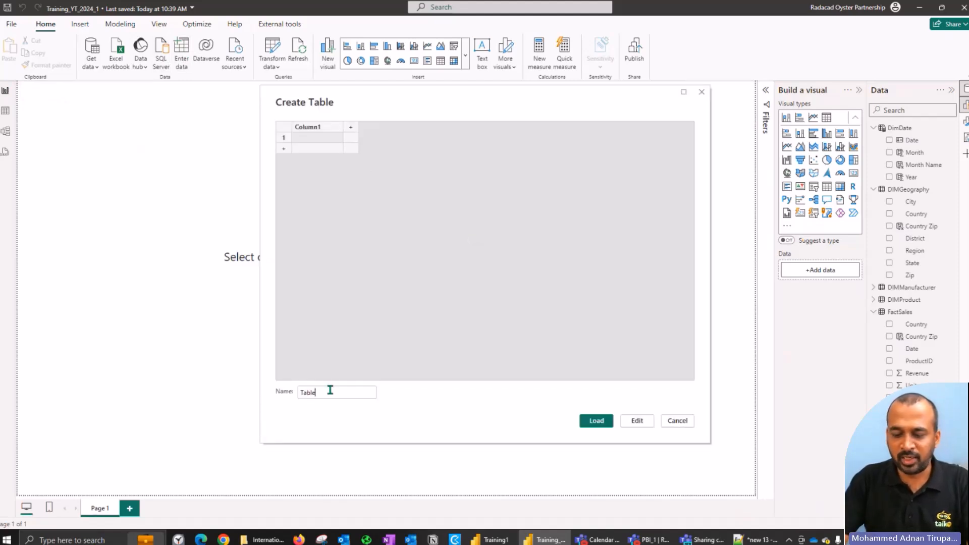
pyautogui.press('Home')
pyautogui.write('Measure')
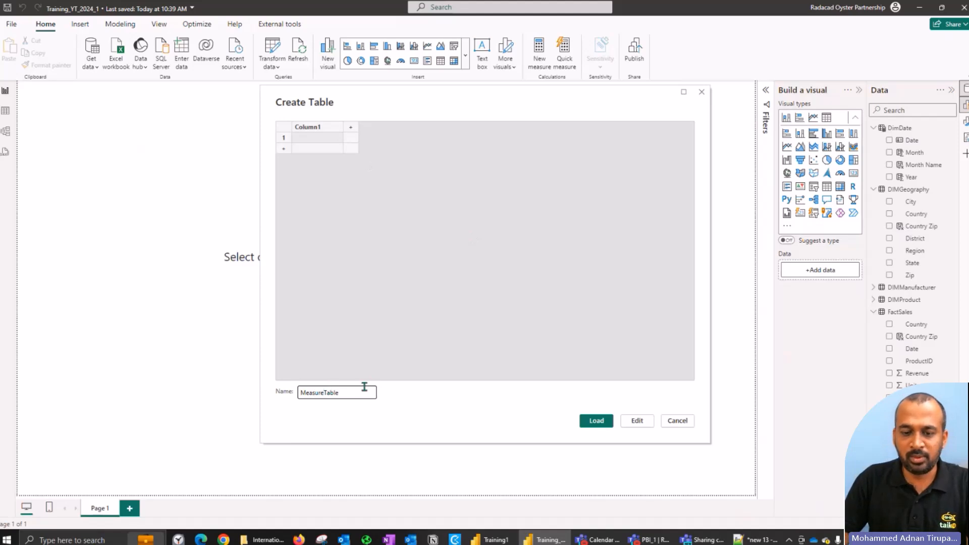
pyautogui.click(596, 421)
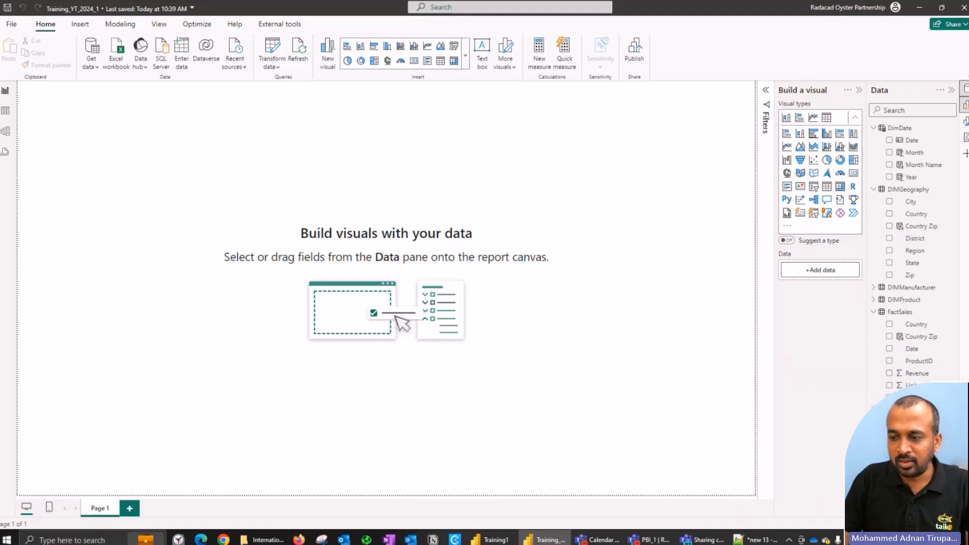
# Step: Add a measure to MeasureTable with the formula Total Sales = SUM(FactSales[Revenue])
pyautogui.rightClick(908, 409)
pyautogui.press('Escape')
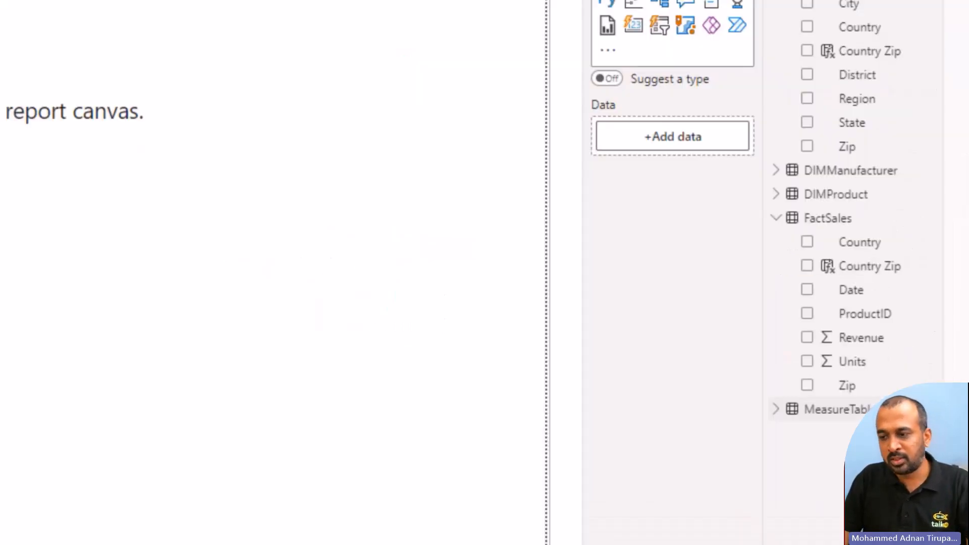
pyautogui.rightClick(903, 409)
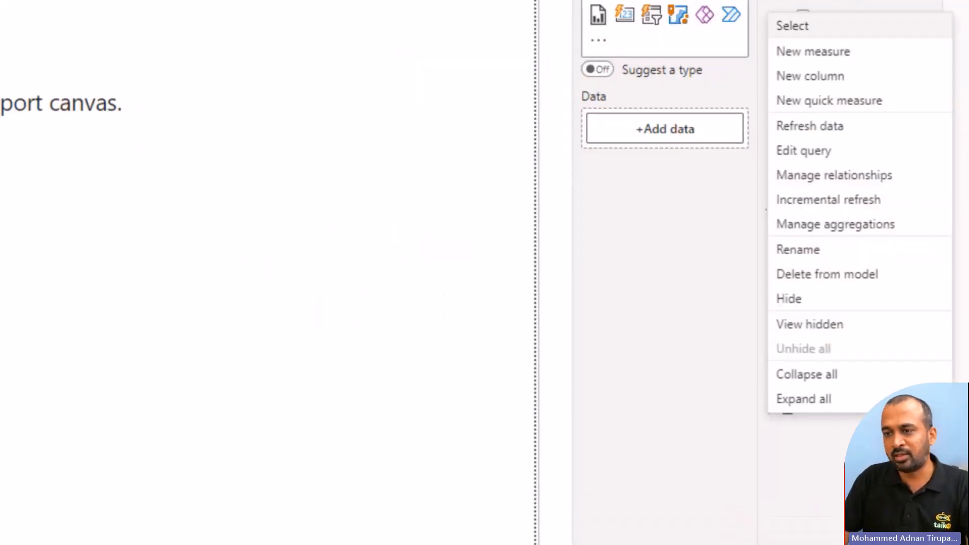
pyautogui.click(845, 55)
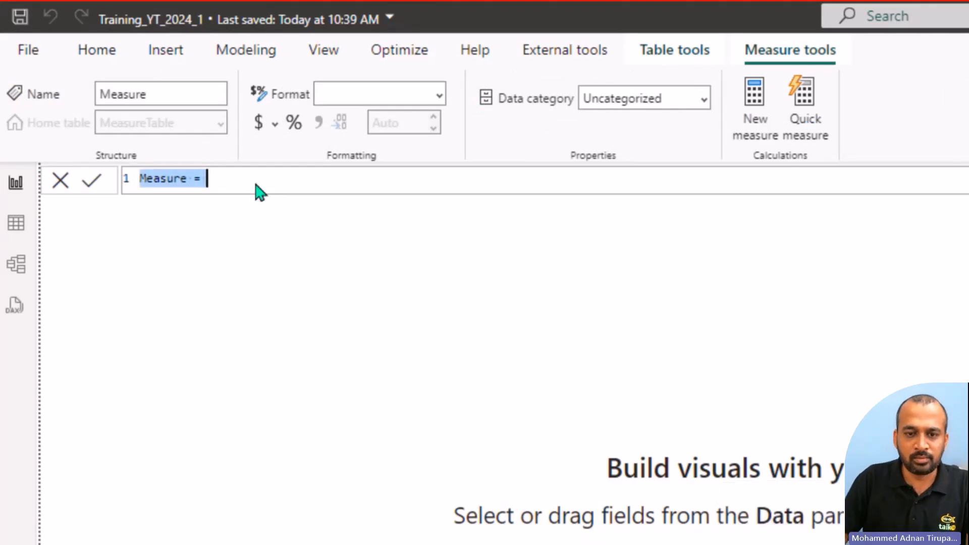
pyautogui.write('Sales =')
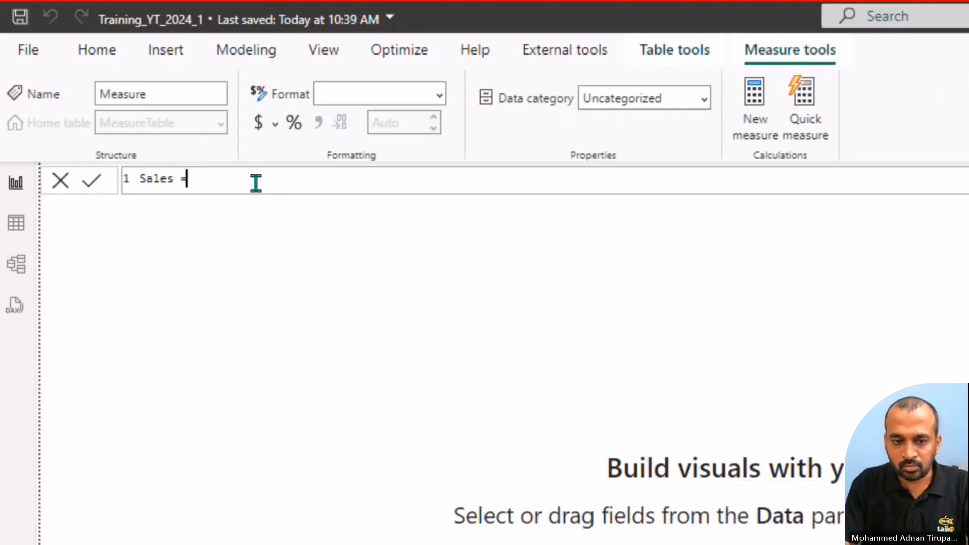
pyautogui.press('Home')
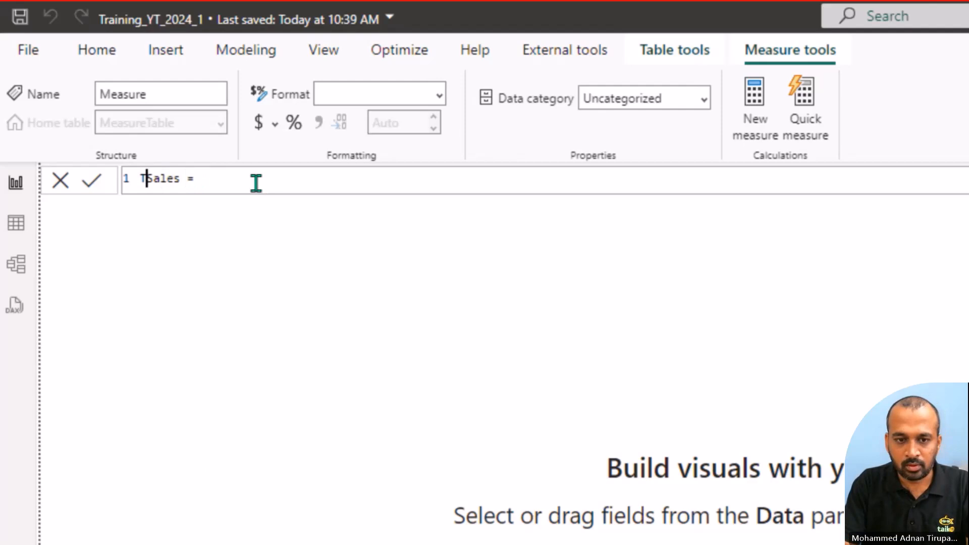
pyautogui.write('Total ')
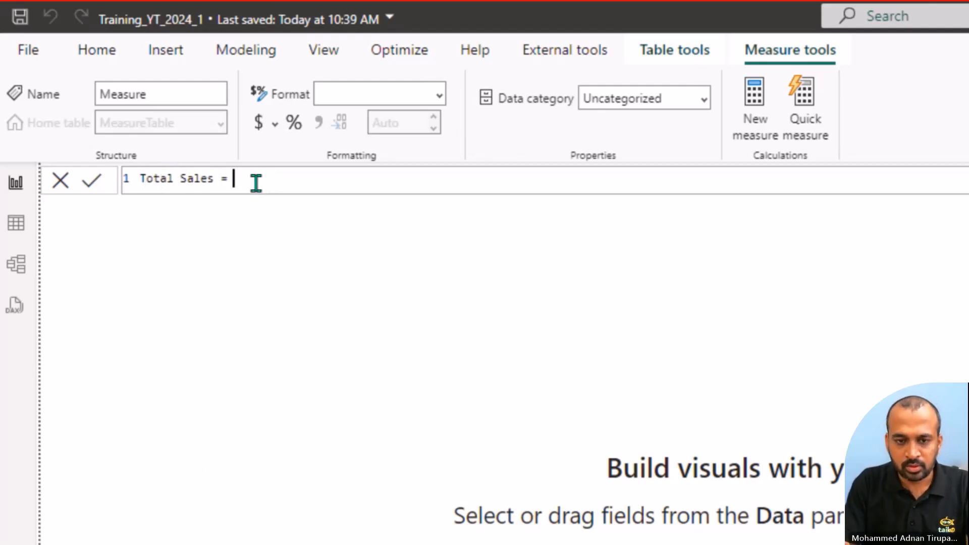
pyautogui.write(' SUM(')
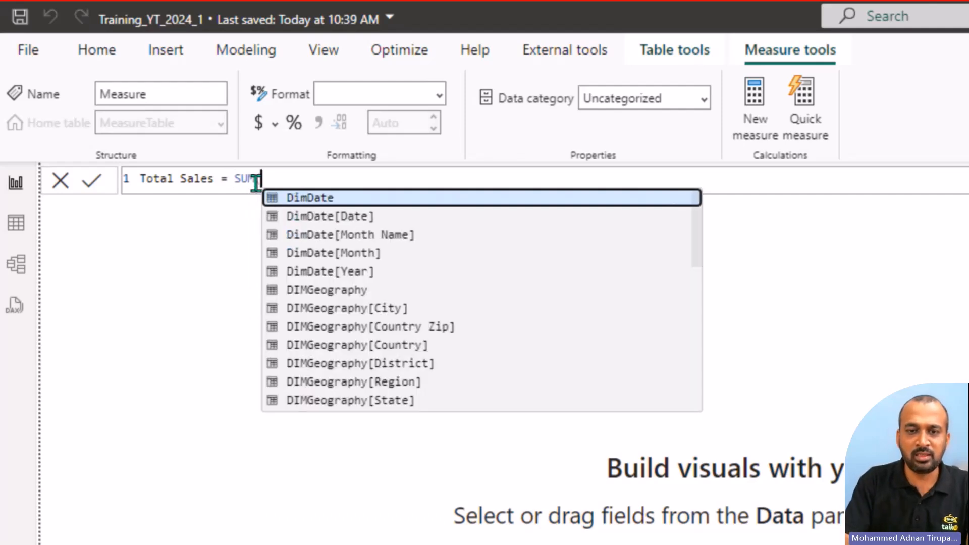
pyautogui.write('Reve')
pyautogui.press('Tab')
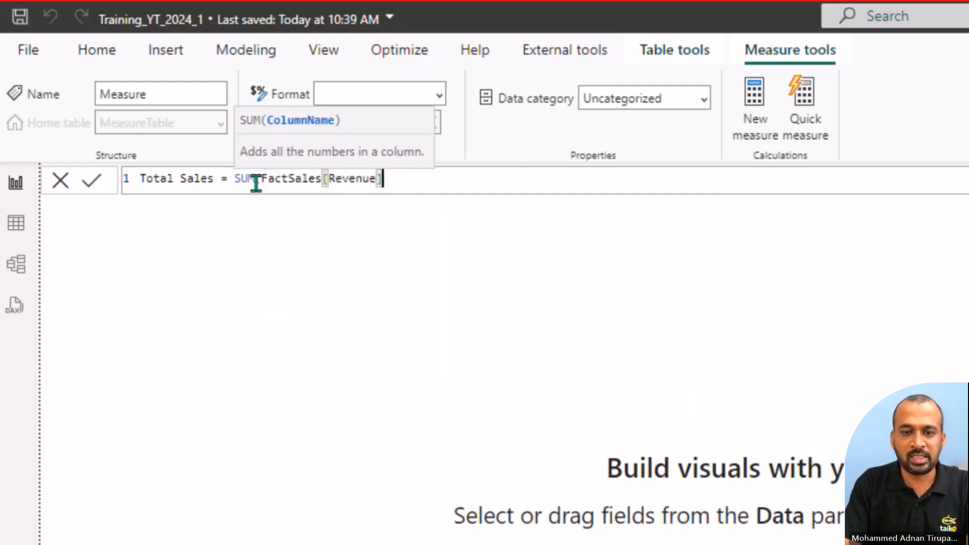
pyautogui.write(')')
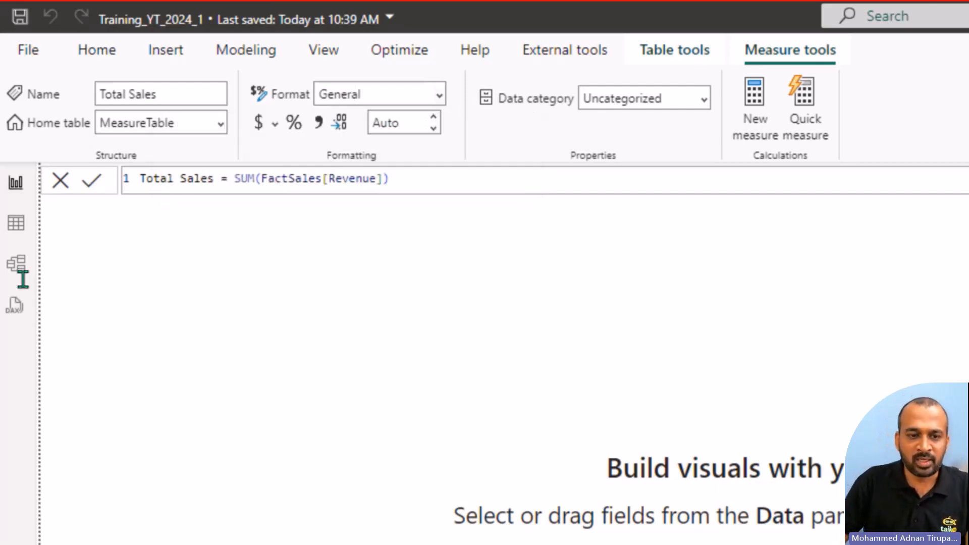
# Step: Show MeasureTable in the table view and hide its Column1 from the report view
pyautogui.click(14, 228)
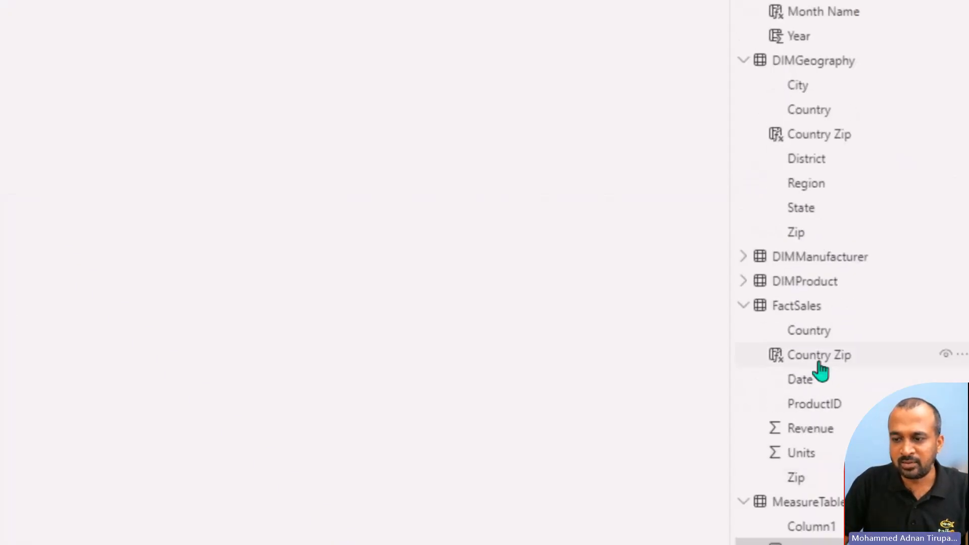
pyautogui.click(818, 405)
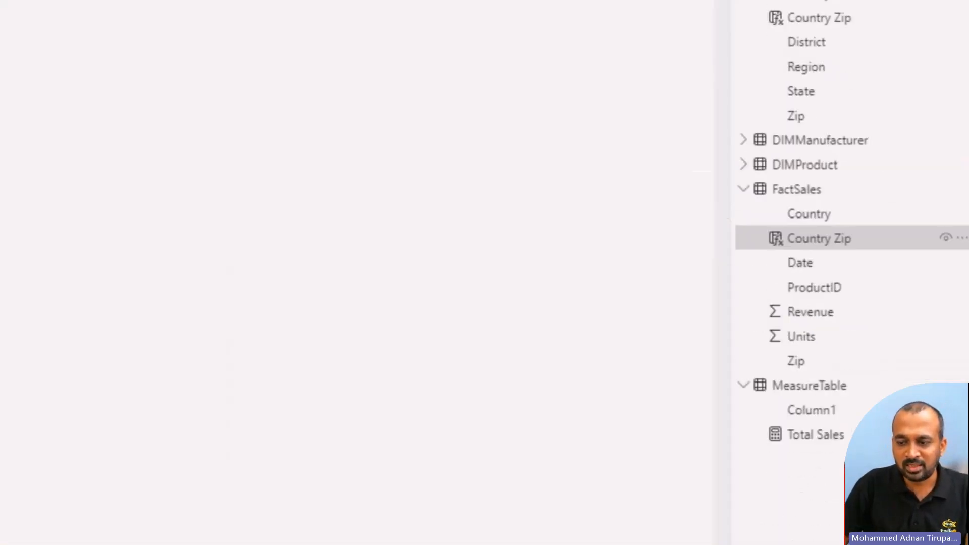
pyautogui.click(837, 440)
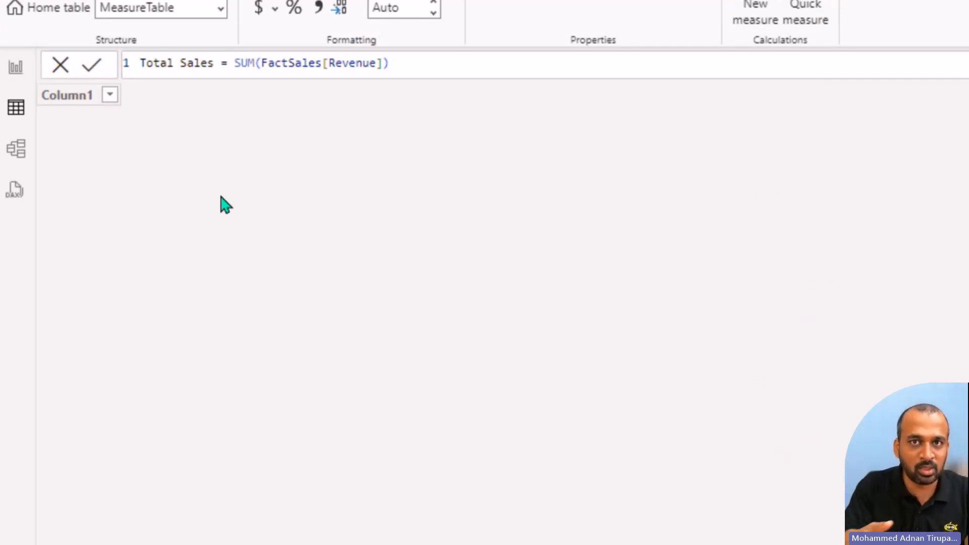
pyautogui.click(33, 80)
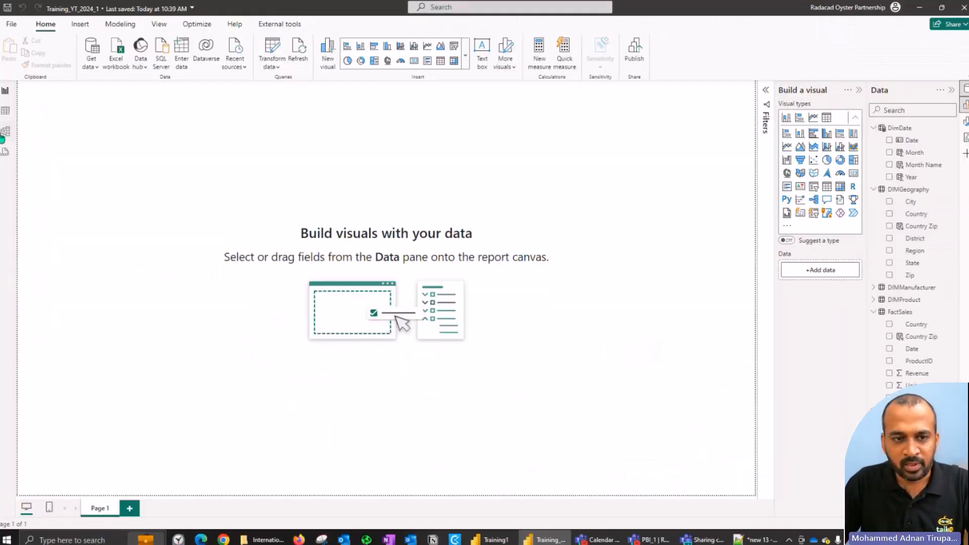
pyautogui.click(5, 112)
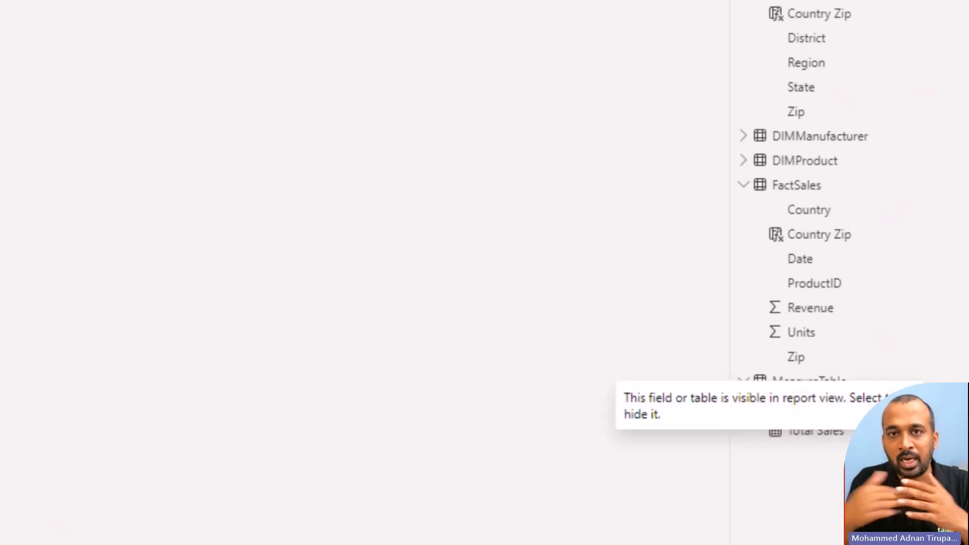
pyautogui.click(923, 405)
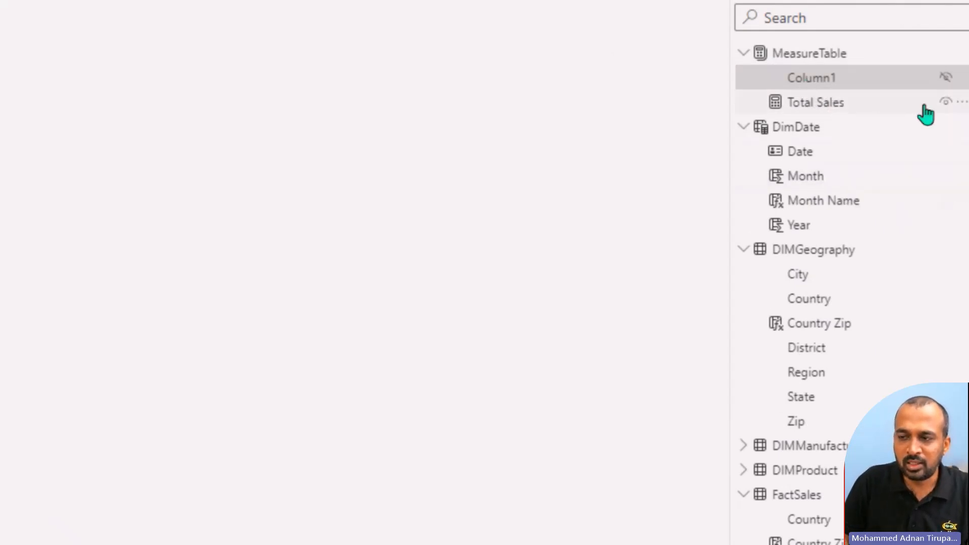
# Step: Add a second measure to MeasureTable with the formula Total Units = SUM(FactSales[Units])
pyautogui.click(962, 103)
pyautogui.click(902, 115)
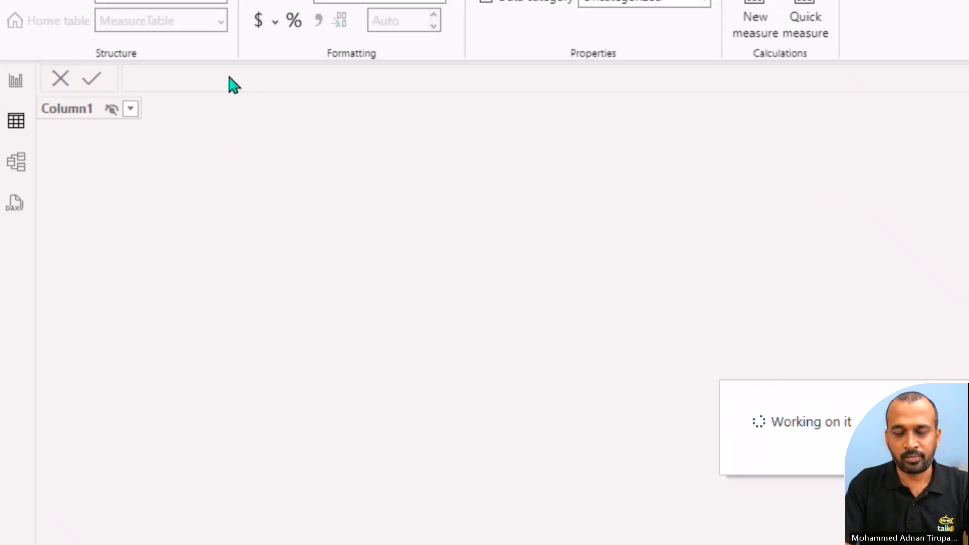
pyautogui.write('Total Units = su')
pyautogui.press('Tab')
pyautogui.write('uni')
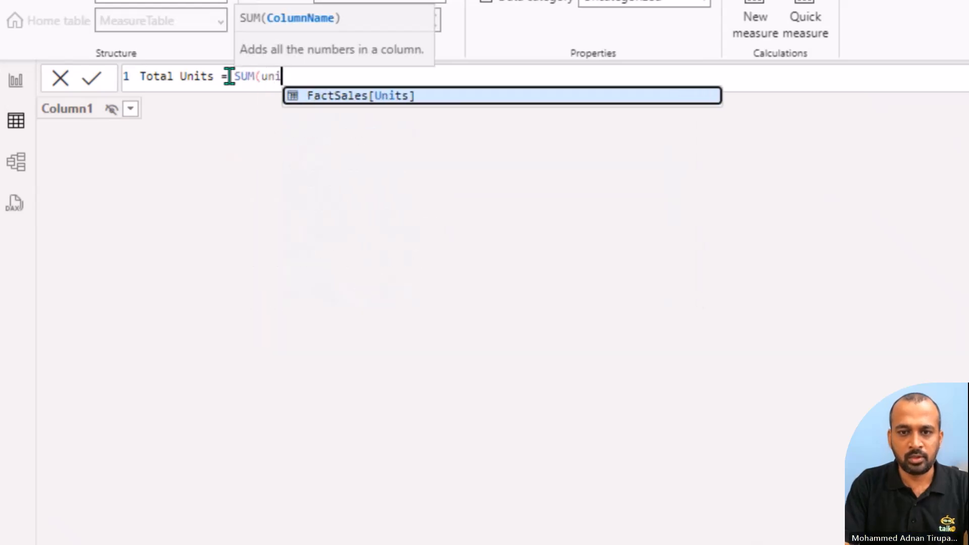
pyautogui.press('Tab')
pyautogui.write(')')
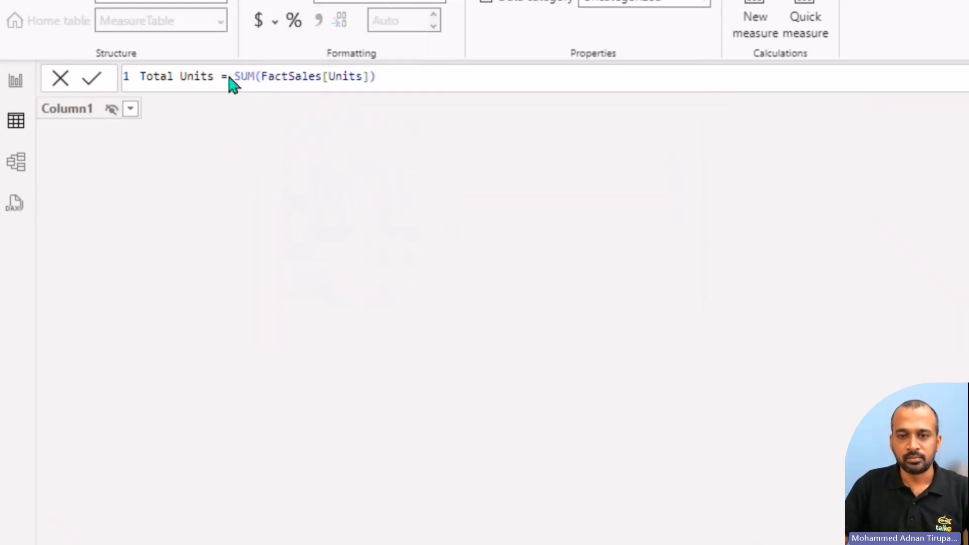
pyautogui.press('Return')
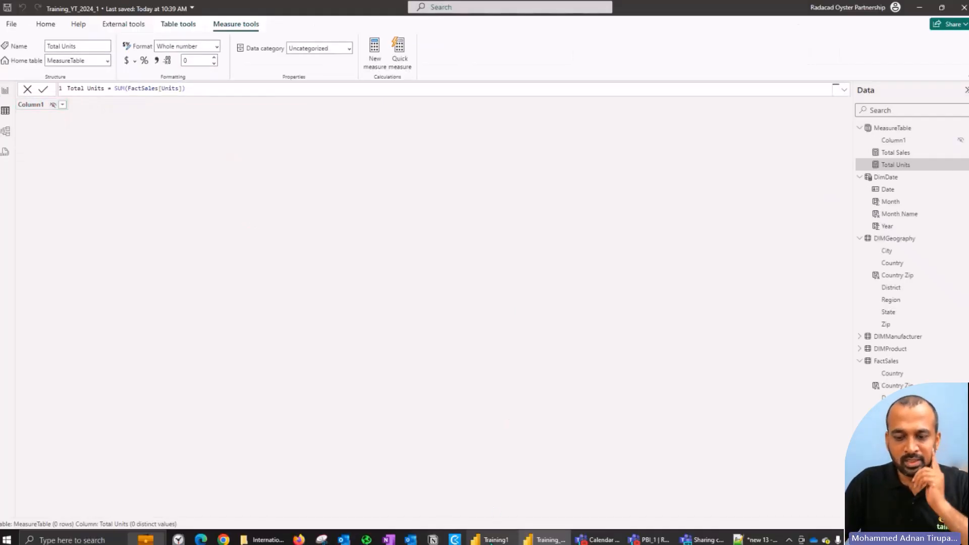
# Step: Check the MeasureTable contents in the open Training1 report, and return to Training_YT_2024_1
pyautogui.click(490, 539)
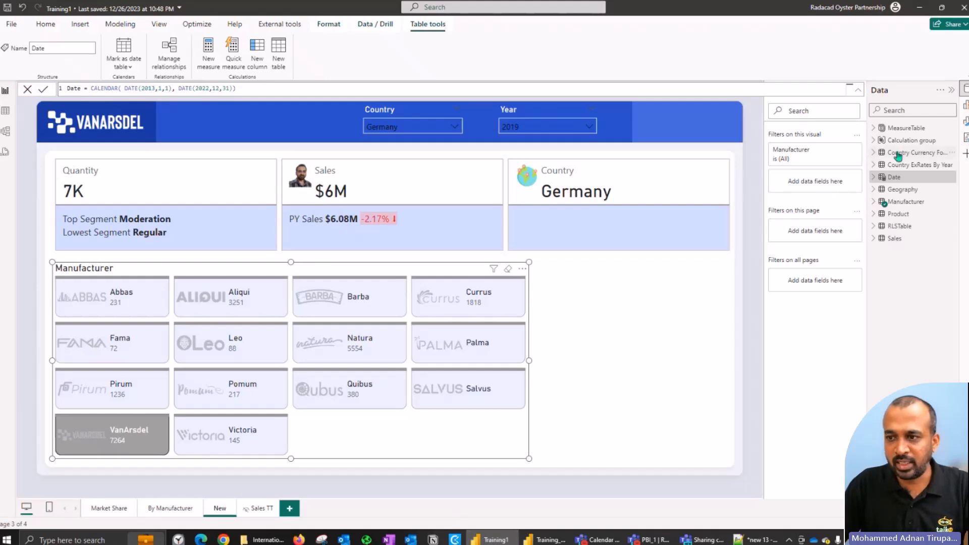
pyautogui.click(874, 129)
pyautogui.click(545, 539)
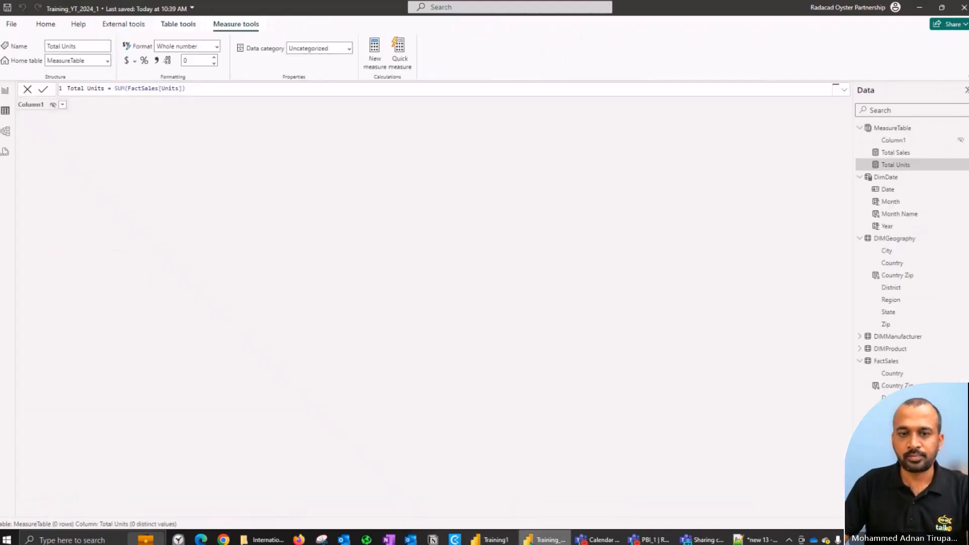
# Step: Return to the report view, show the Format pane beside the visual and data panes, and open the pane switcher customization
pyautogui.click(5, 91)
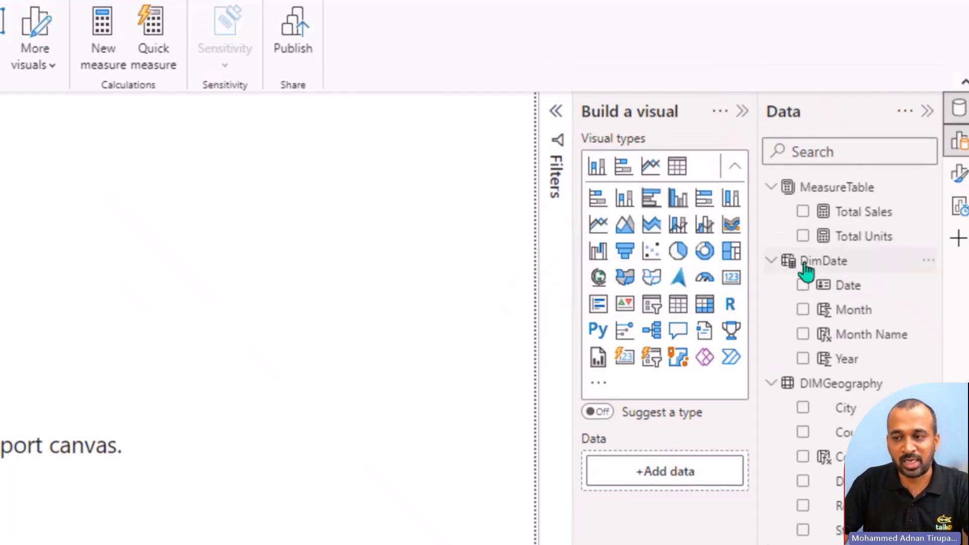
pyautogui.click(960, 178)
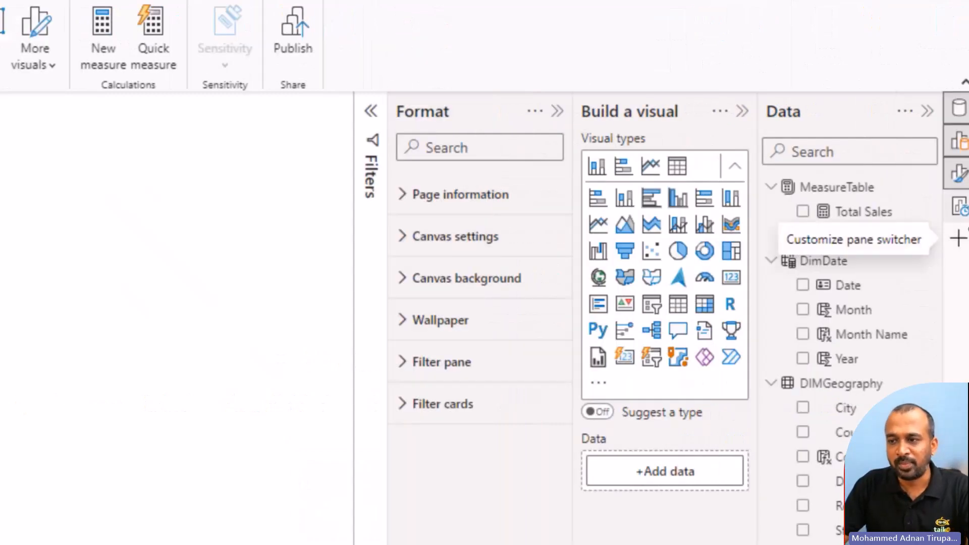
pyautogui.click(957, 242)
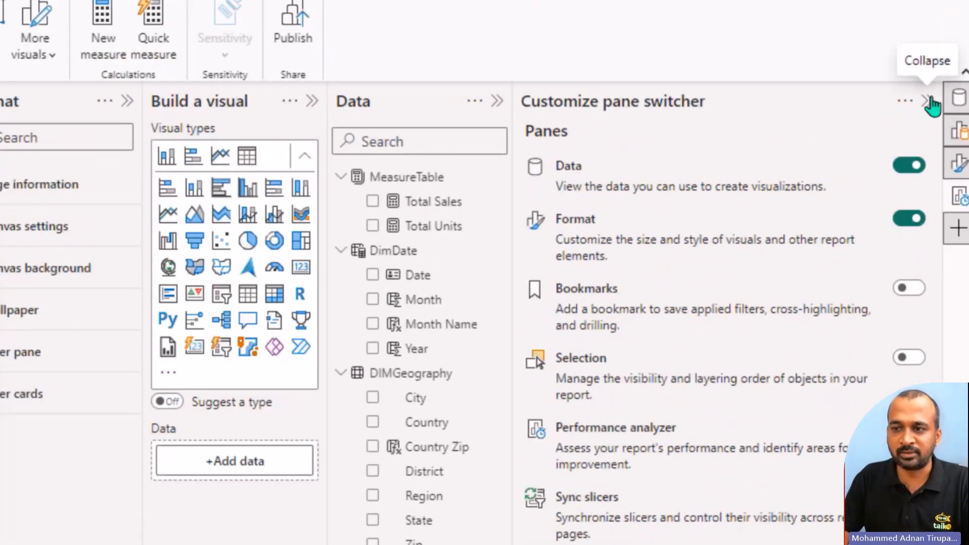
# Step: Close the pane switcher customization and add a map visual showing Total Sales by the DIMGeography Country field
pyautogui.click(931, 102)
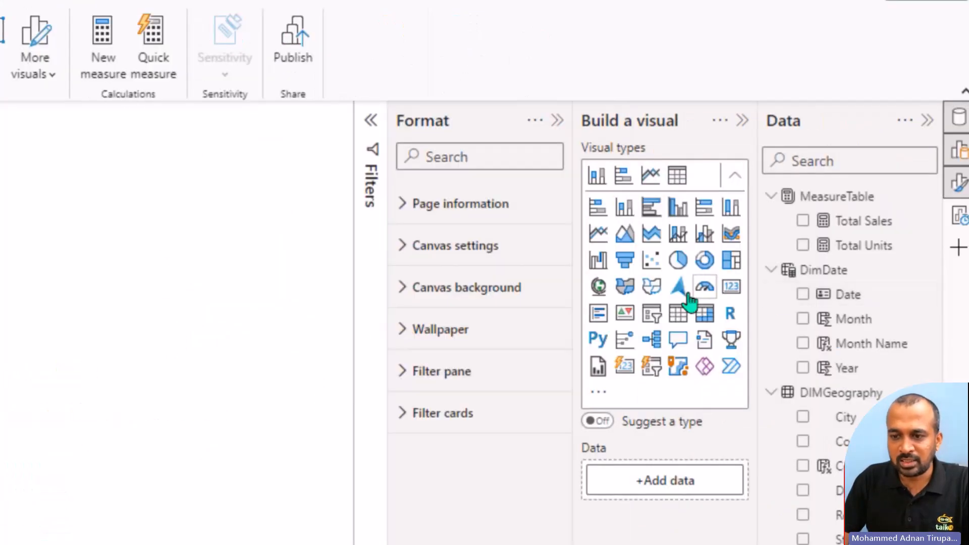
pyautogui.click(600, 287)
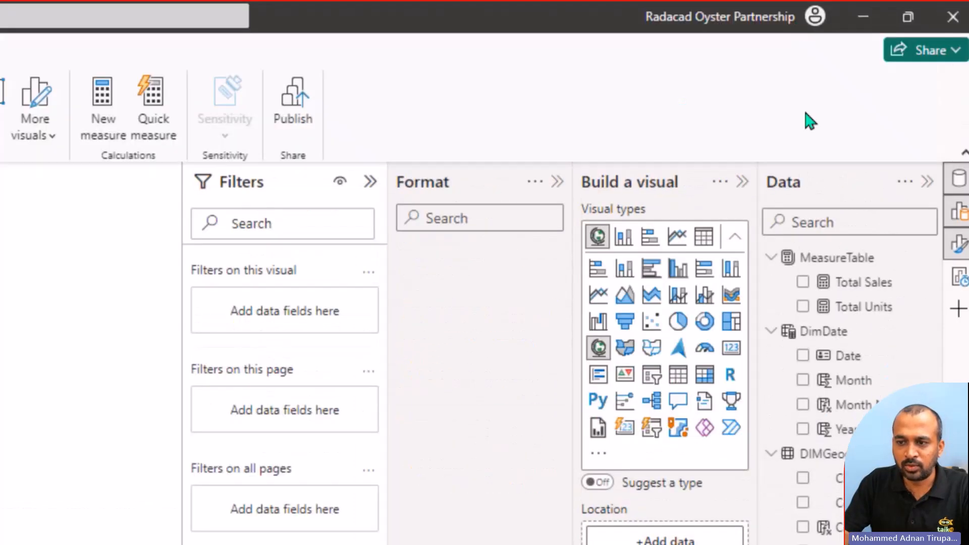
pyautogui.click(802, 284)
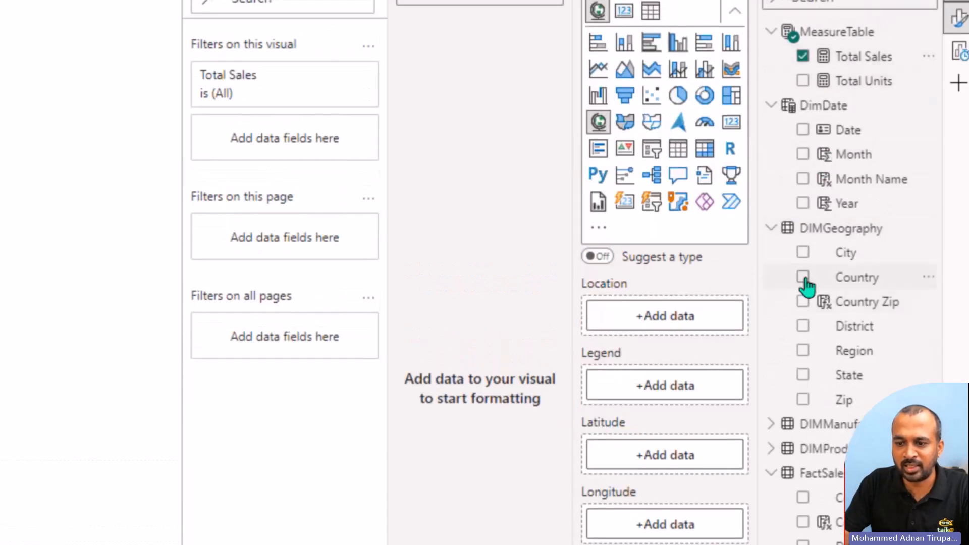
pyautogui.click(803, 277)
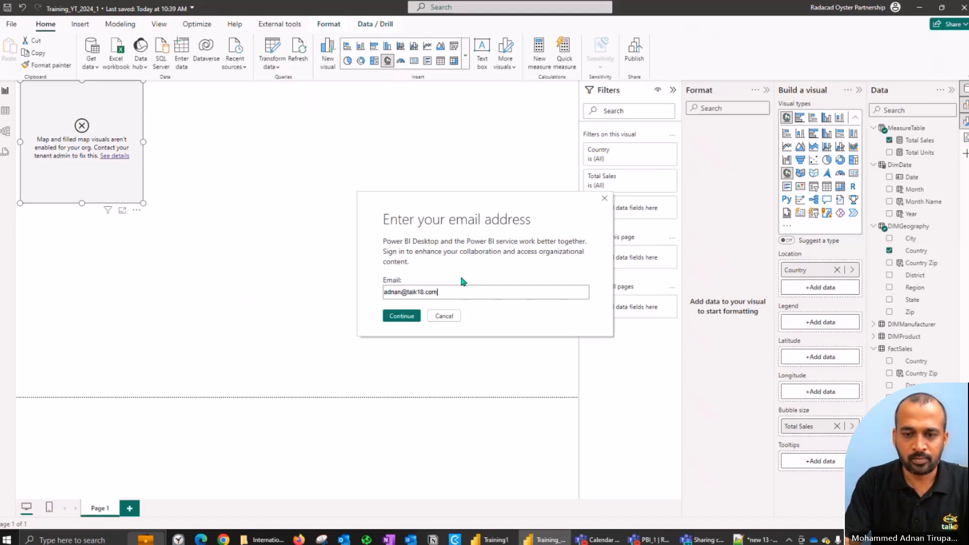
# Step: Sign in with the work account's email, add a second report page, and return to Page 1 to reload the map
pyautogui.press('Escape')
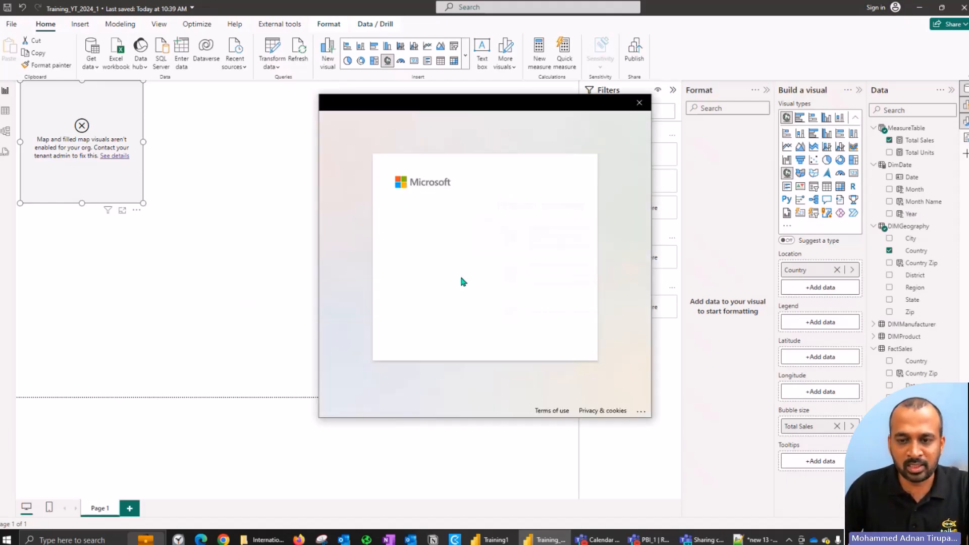
pyautogui.click(480, 252)
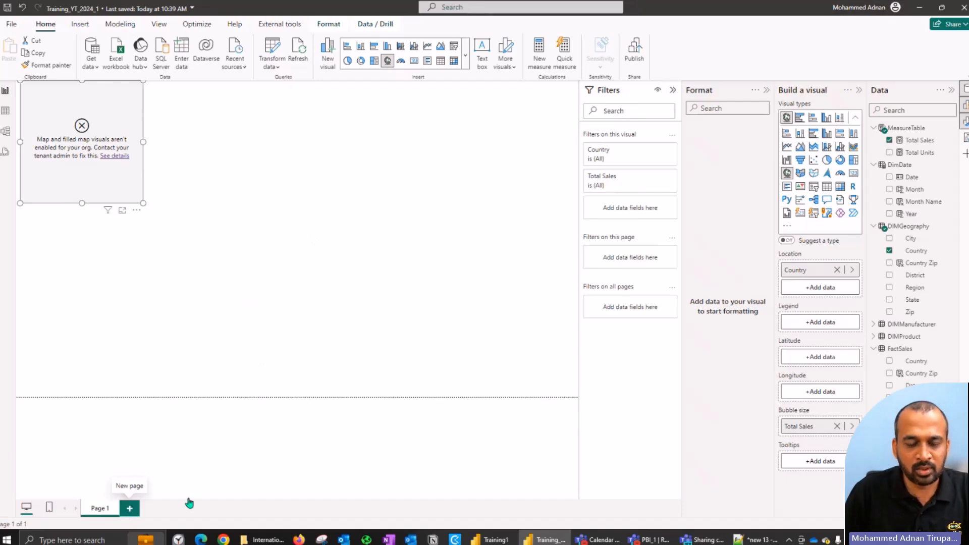
pyautogui.click(129, 508)
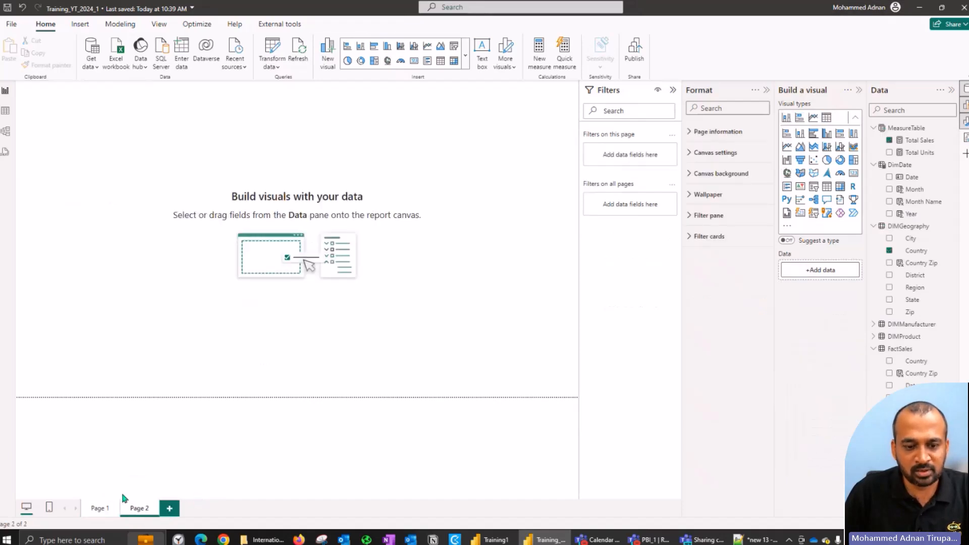
pyautogui.click(99, 509)
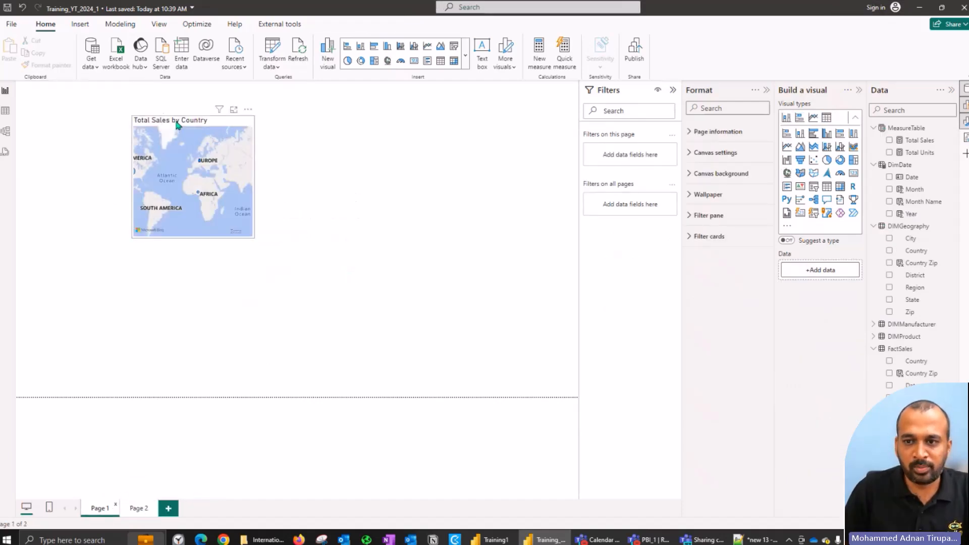
# Step: Widen the Total Sales by Country map so that all continents fit in the visual
pyautogui.click(237, 214)
pyautogui.moveTo(255, 238); pyautogui.dragTo(389, 242)
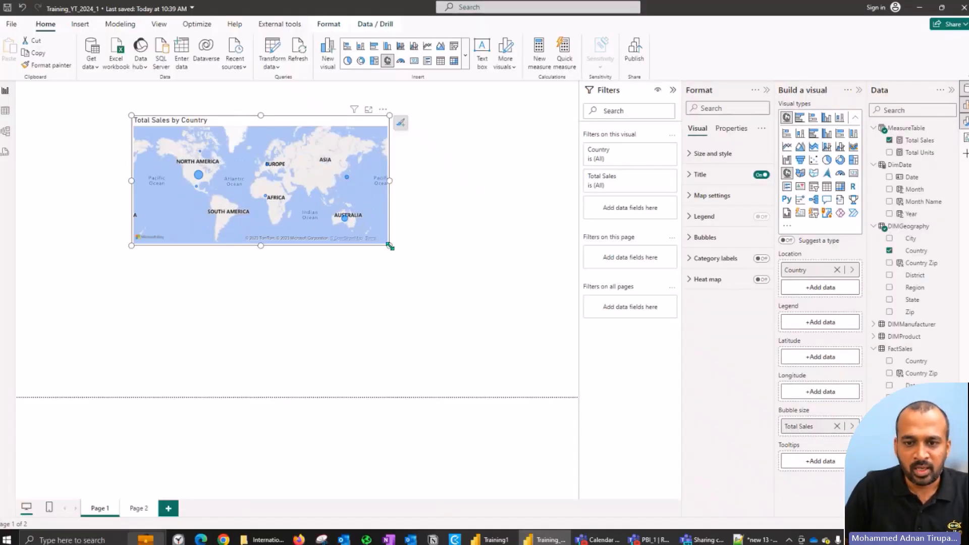
pyautogui.moveTo(390, 247); pyautogui.dragTo(363, 242)
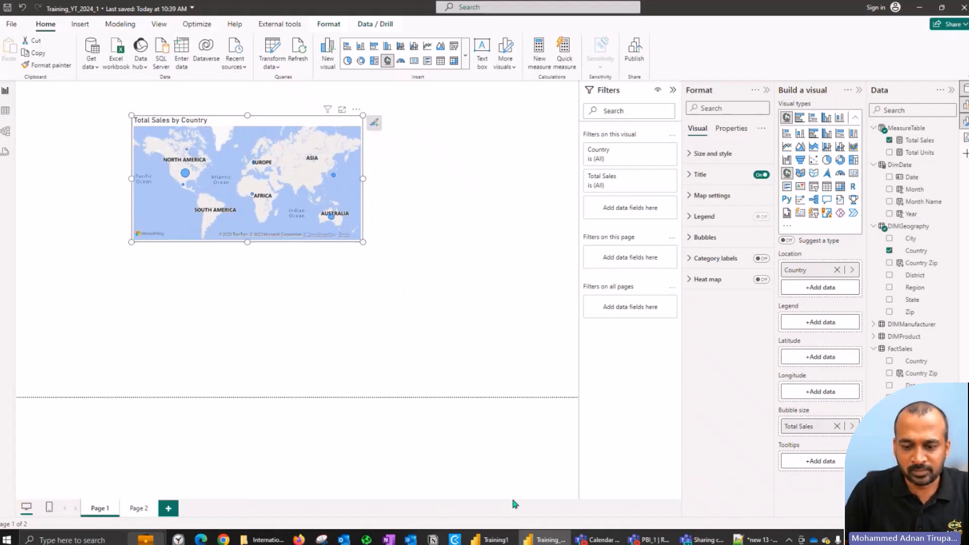
# Step: Examine the fields used by the Sales by Year and Manufacturer line chart in Training1, and return to Training_YT_2024_1 with the map deselected
pyautogui.click(492, 538)
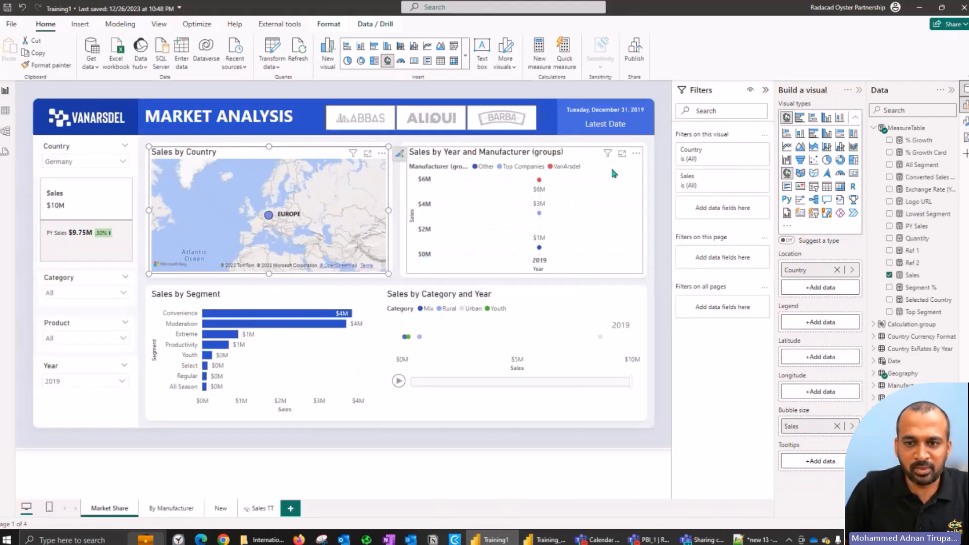
pyautogui.click(546, 534)
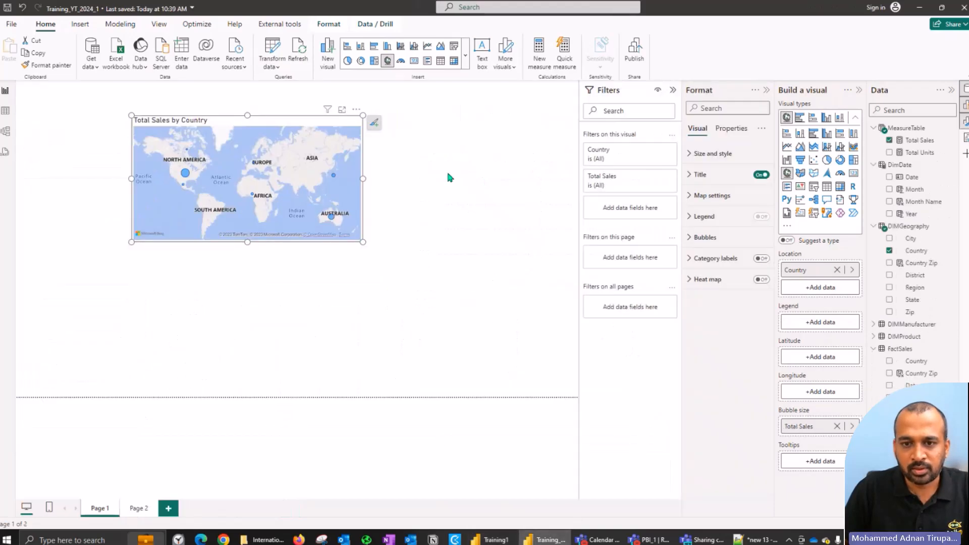
pyautogui.click(563, 178)
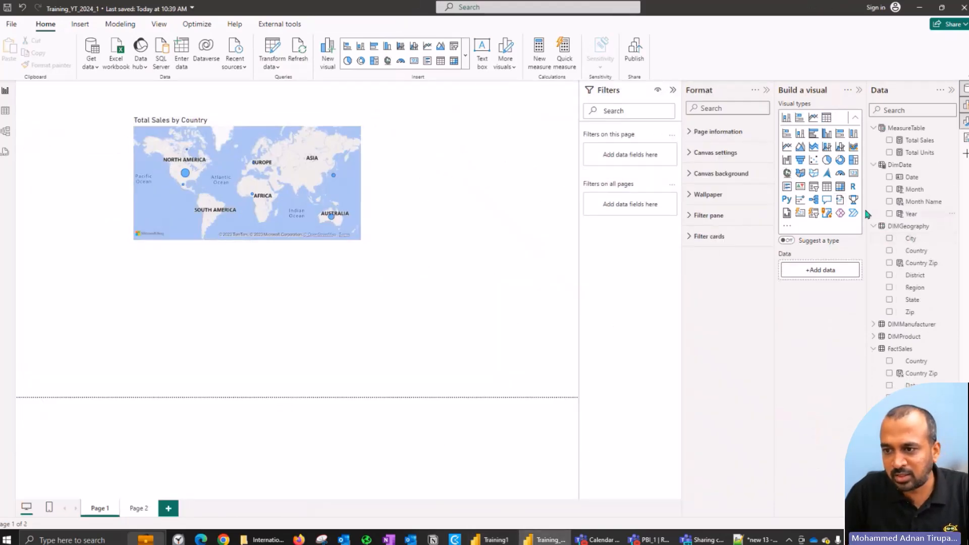
pyautogui.hotkey('alt', 'Tab')
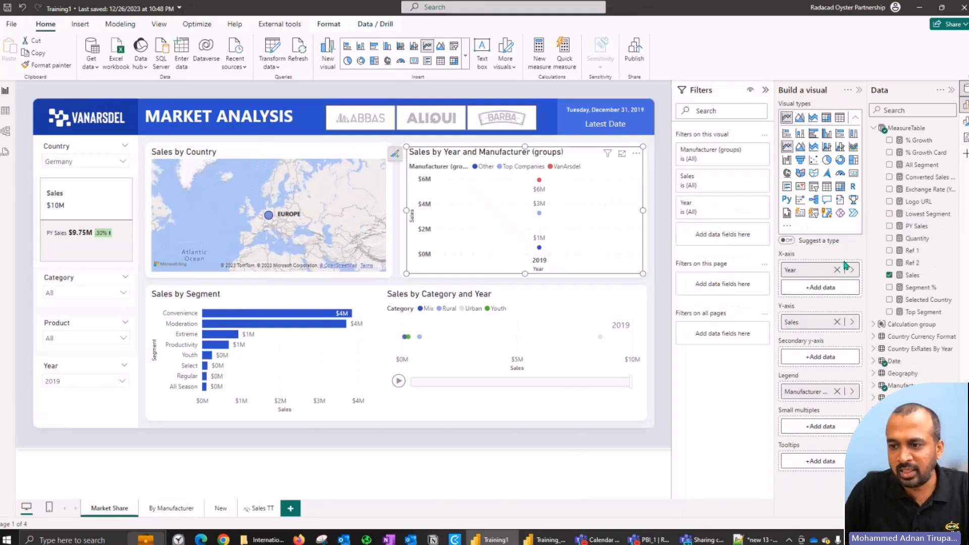
pyautogui.press('alt')
pyautogui.hotkey('alt', 'Tab')
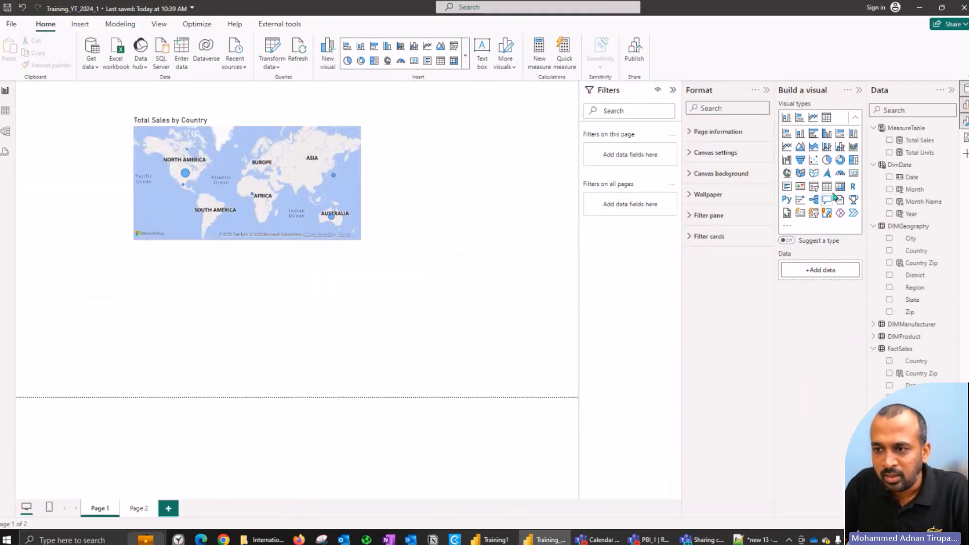
pyautogui.hotkey('alt', 'Tab')
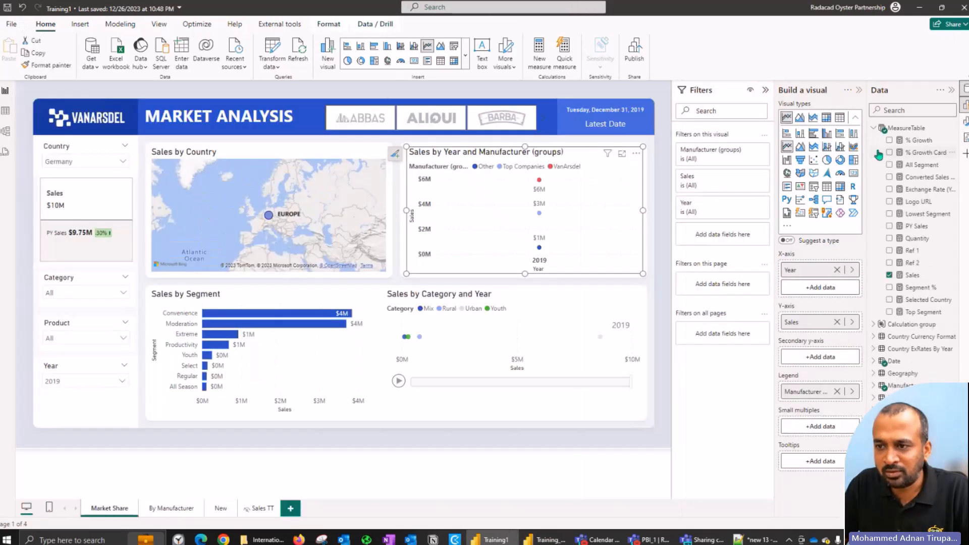
pyautogui.hotkey('alt', 'Tab')
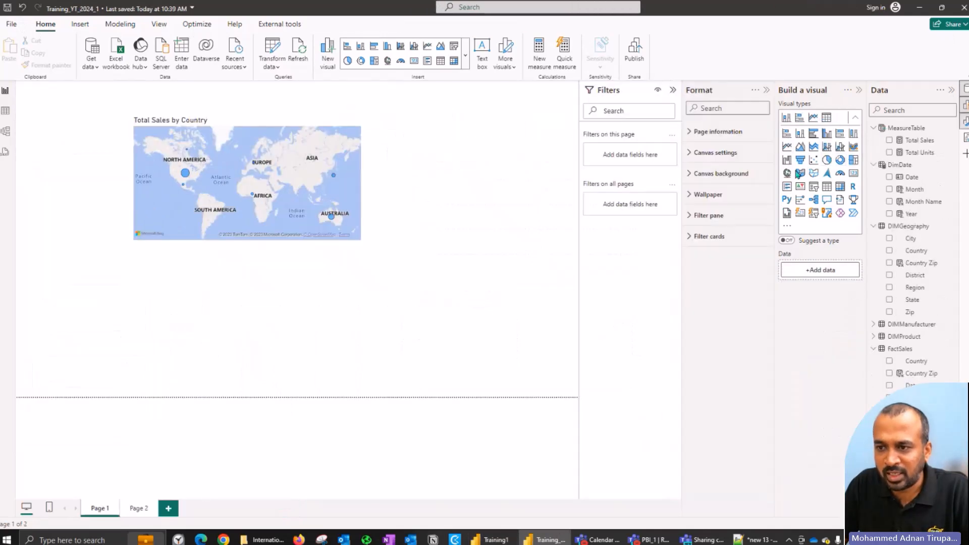
# Step: Add a line chart of Total Sales by Year with Manufacturer as the legend below the map, and widen it to show the full legend
pyautogui.click(787, 147)
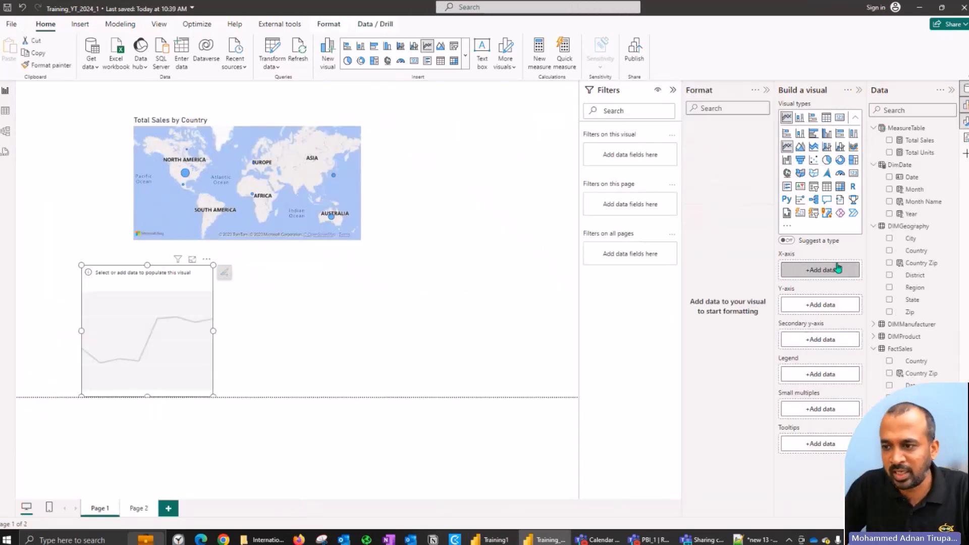
pyautogui.click(888, 141)
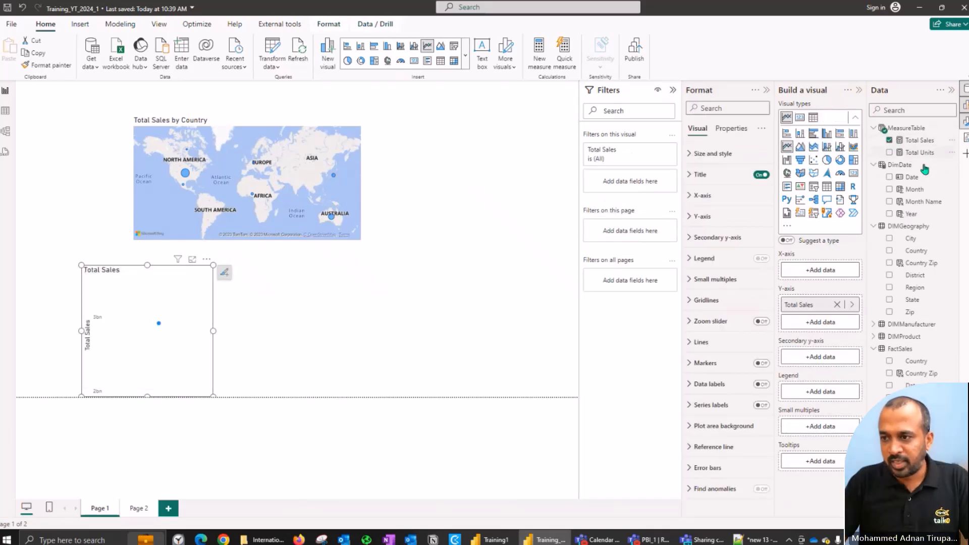
pyautogui.click(889, 216)
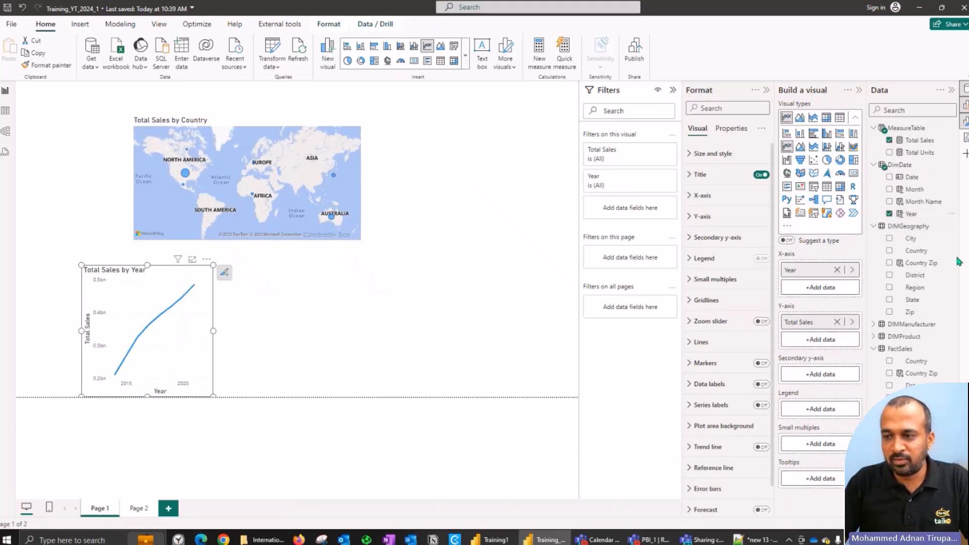
pyautogui.click(875, 326)
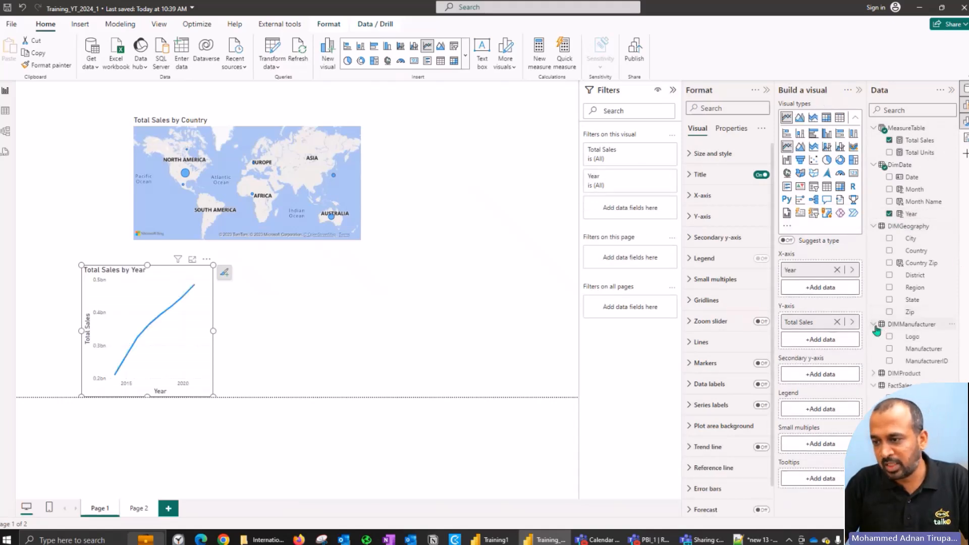
pyautogui.click(889, 349)
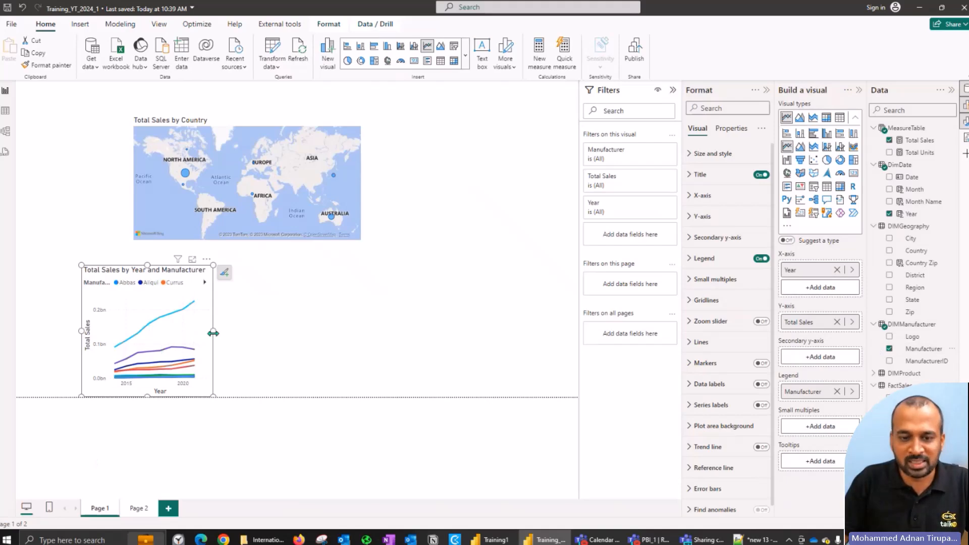
pyautogui.moveTo(212, 331); pyautogui.dragTo(426, 331)
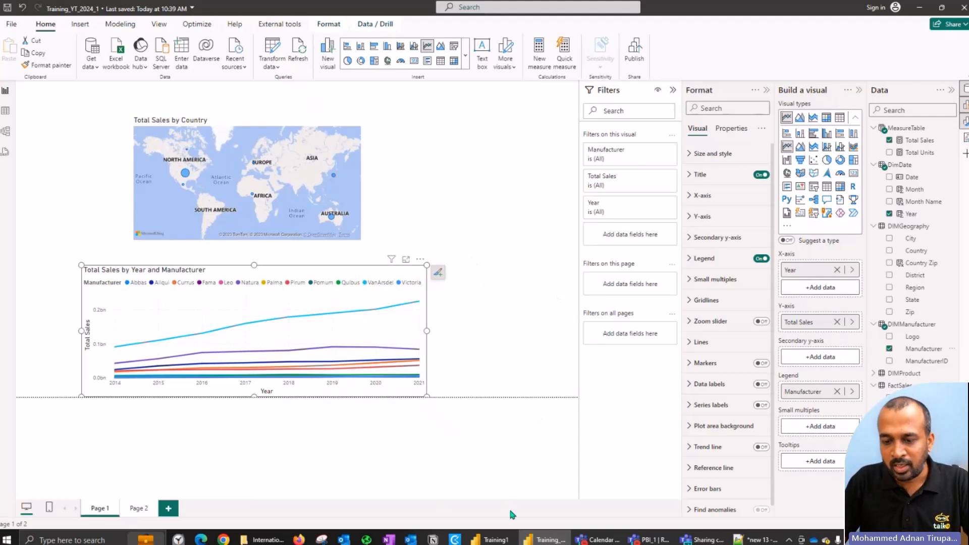
# Step: Open the Manufacturer (groups) definition in the Training1 report and examine the members of the Top Companies and VanArsdel groups
pyautogui.click(494, 539)
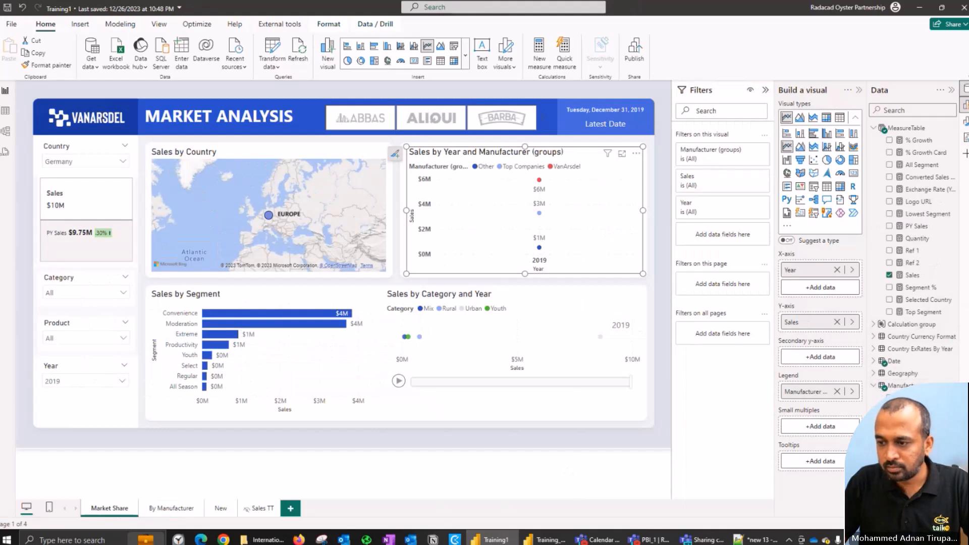
pyautogui.rightClick(909, 422)
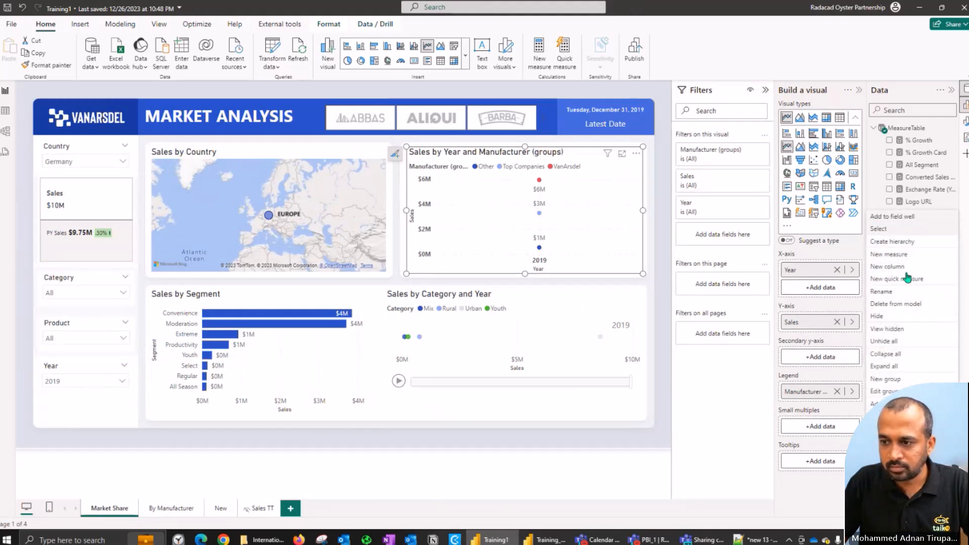
pyautogui.click(887, 392)
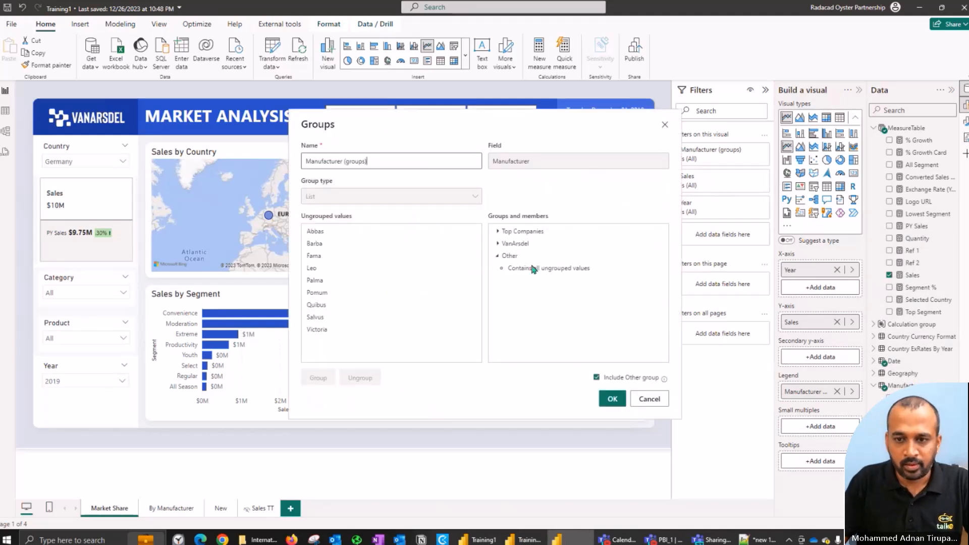
pyautogui.click(497, 232)
pyautogui.click(497, 293)
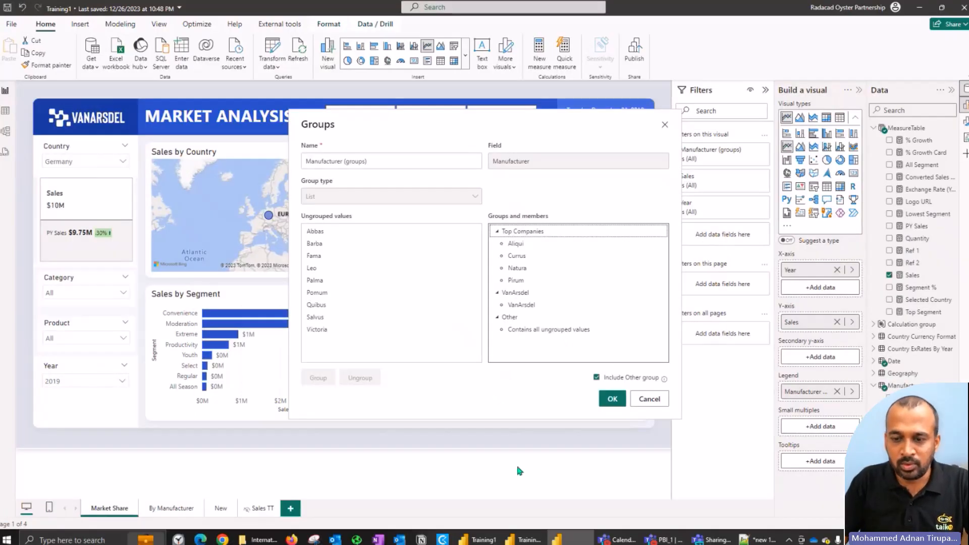
# Step: Capture the ungrouped values and group members lists with the Snipping Tool, and close the Groups dialog without changes
pyautogui.click(314, 539)
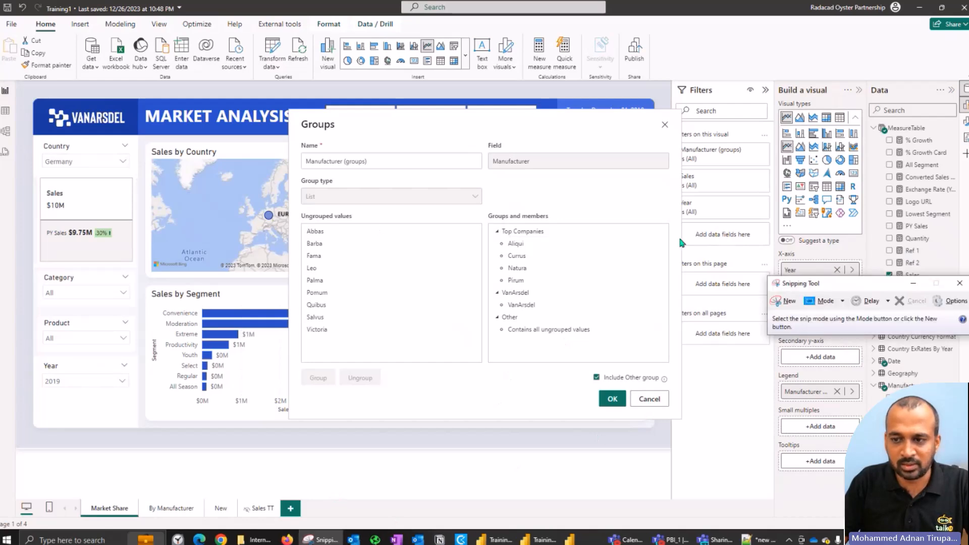
pyautogui.click(785, 301)
pyautogui.moveTo(295, 206); pyautogui.dragTo(691, 372)
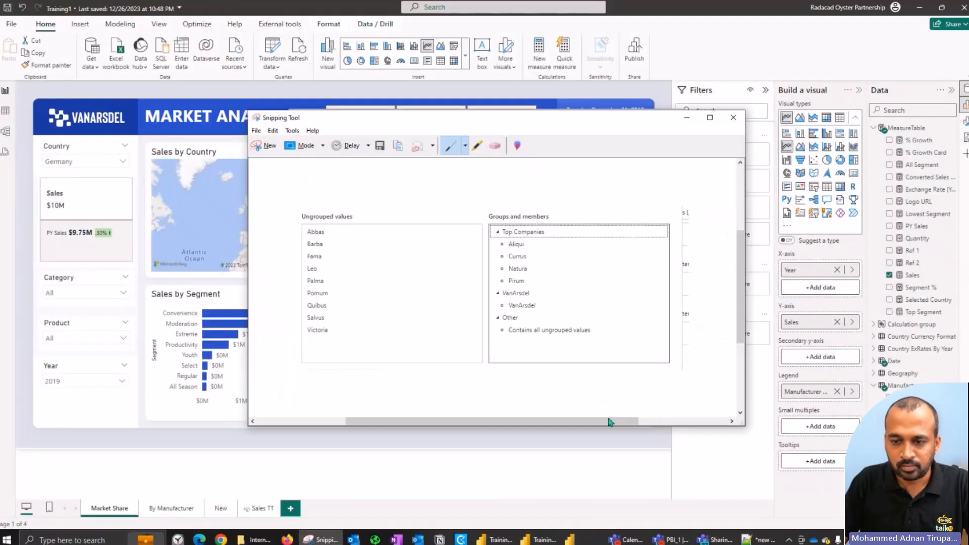
pyautogui.click(605, 502)
pyautogui.click(654, 402)
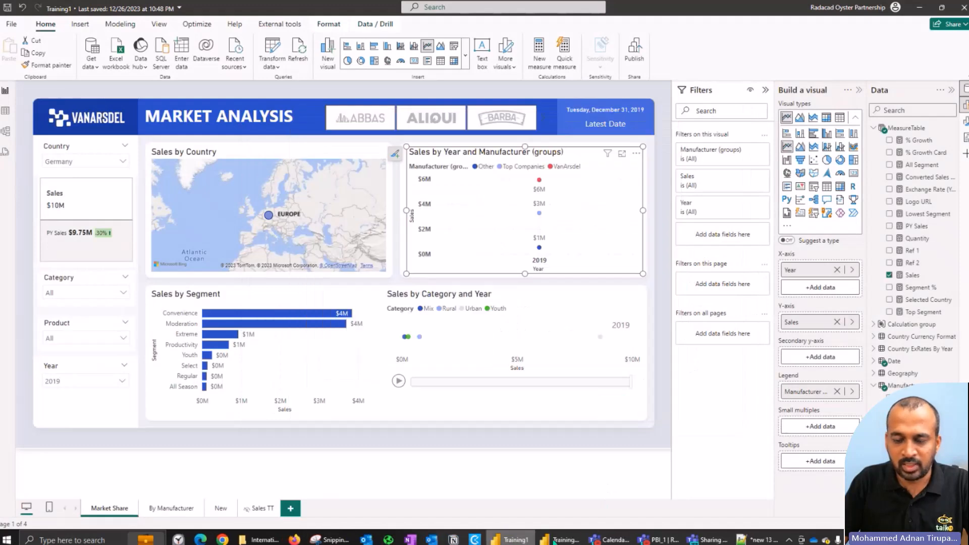
# Step: Switch to the Training_YT_2024_1 report and start a new group on the Manufacturer field of DIMManufacturer
pyautogui.click(559, 540)
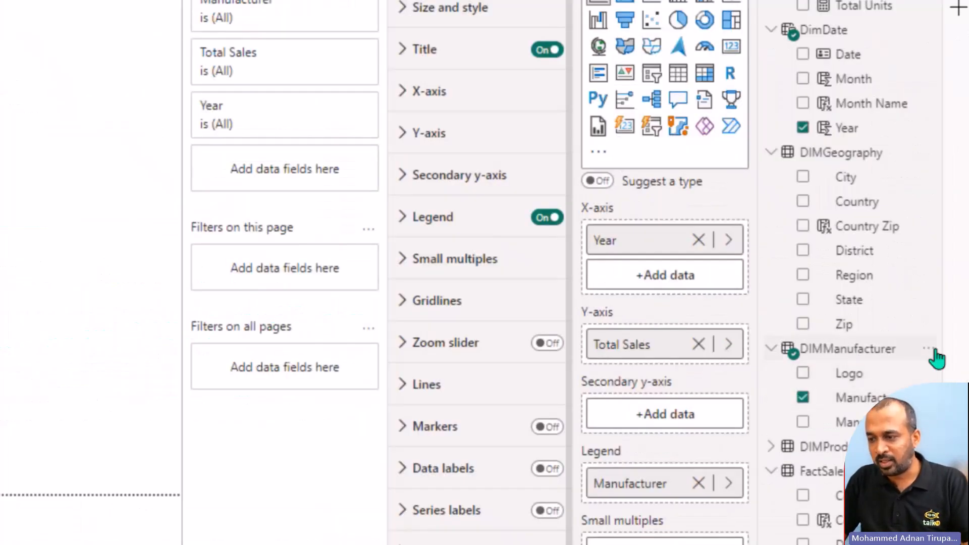
pyautogui.click(933, 354)
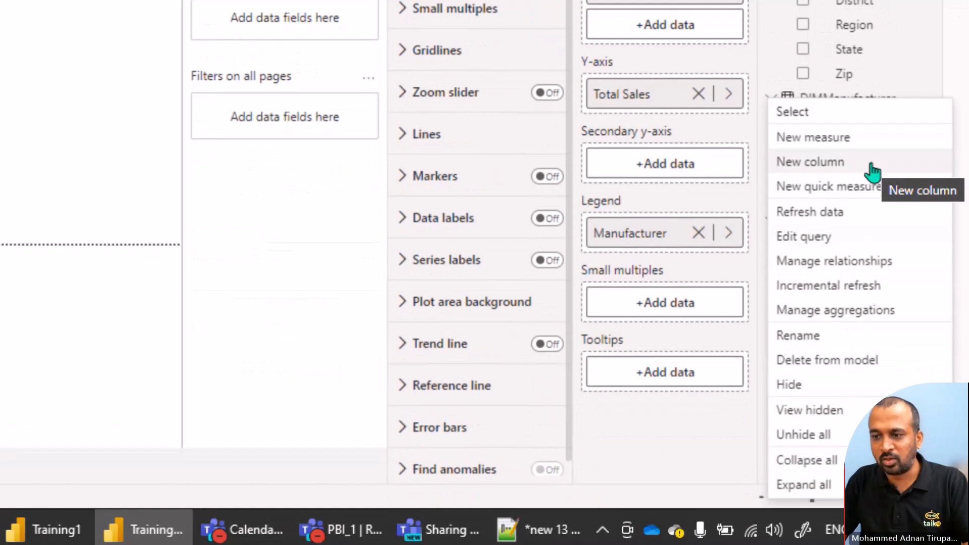
pyautogui.press('Escape')
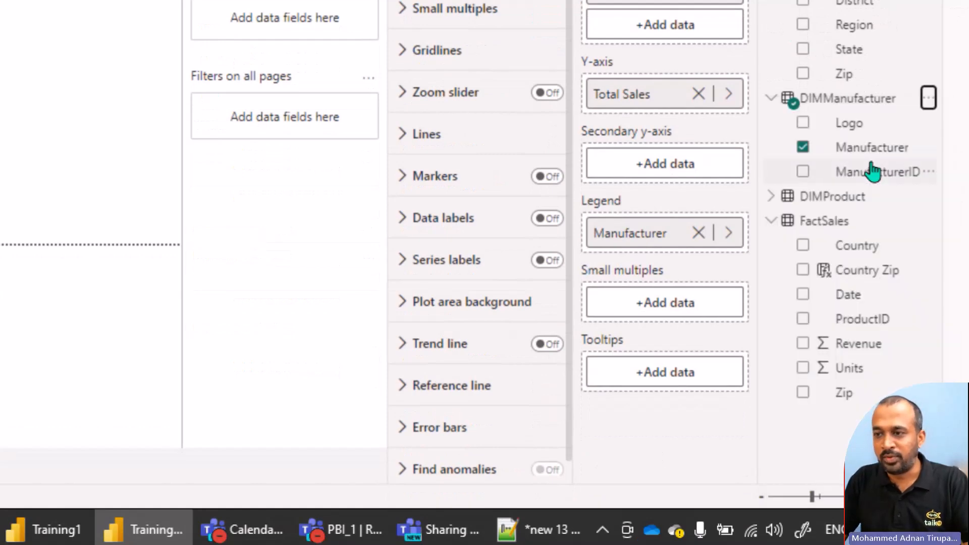
pyautogui.click(929, 147)
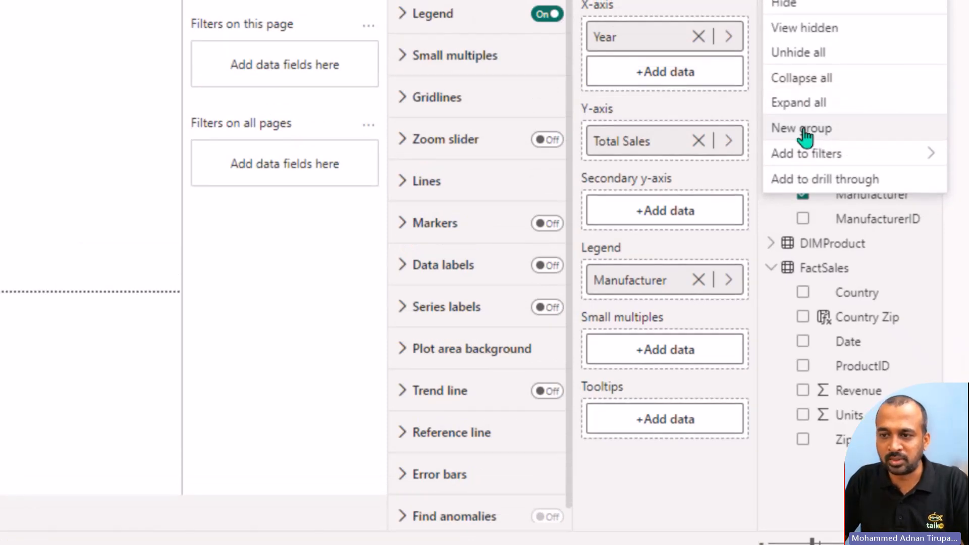
pyautogui.click(805, 130)
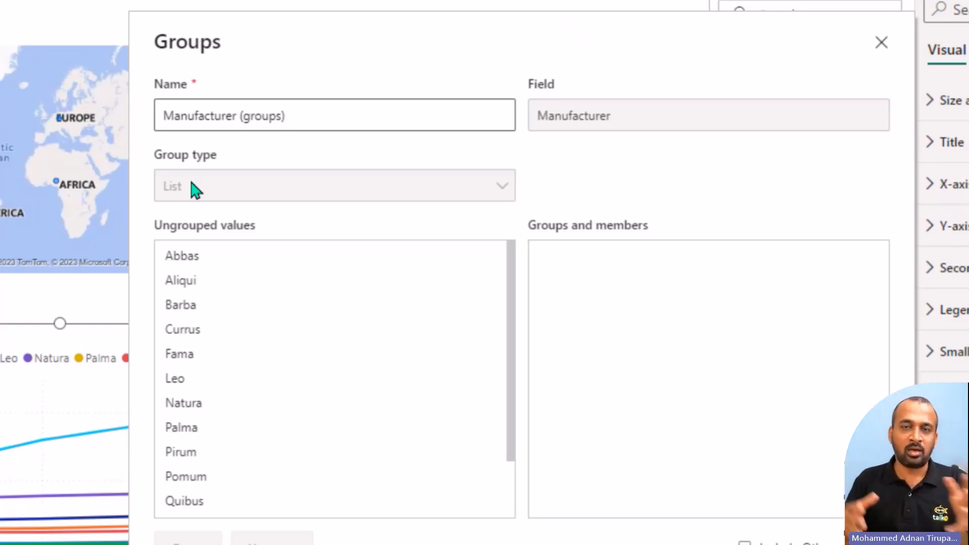
pyautogui.click(216, 263)
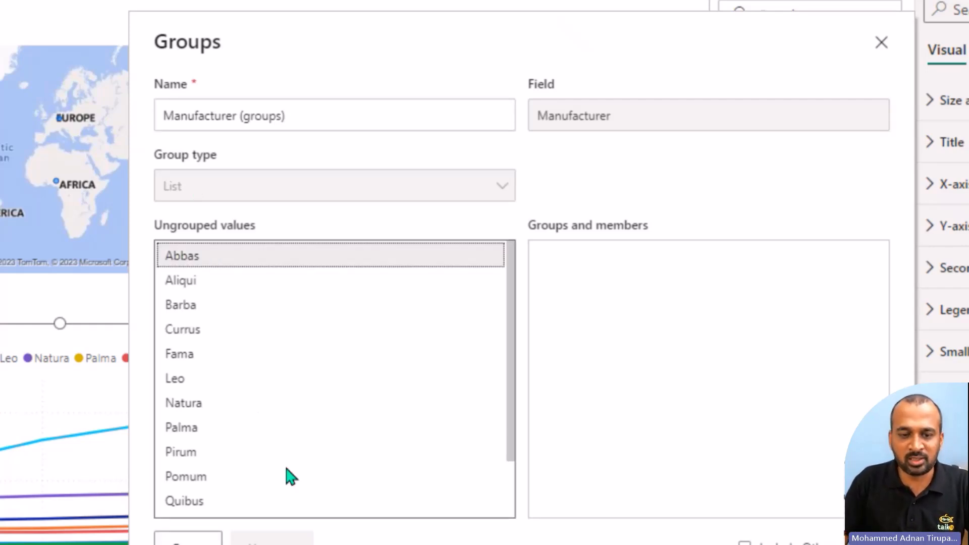
pyautogui.click(195, 146)
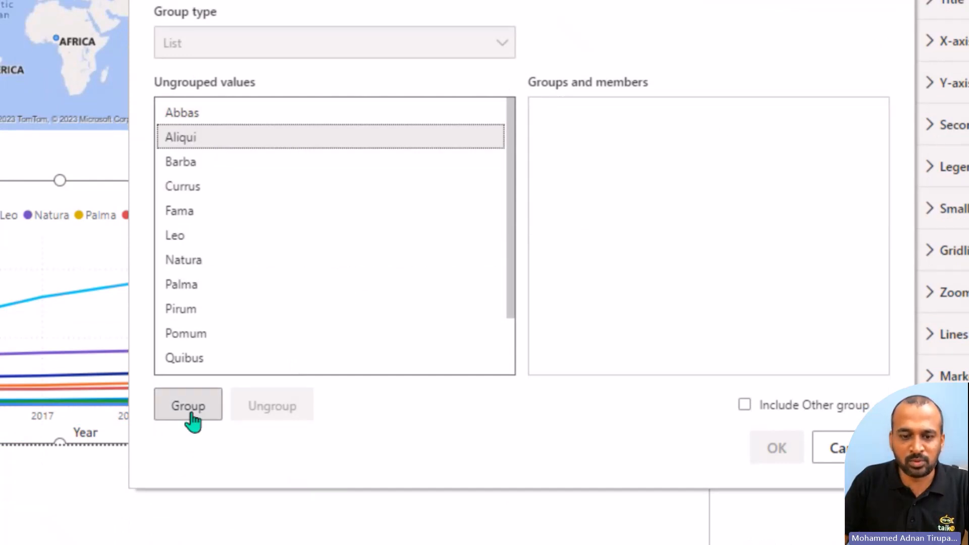
pyautogui.click(175, 413)
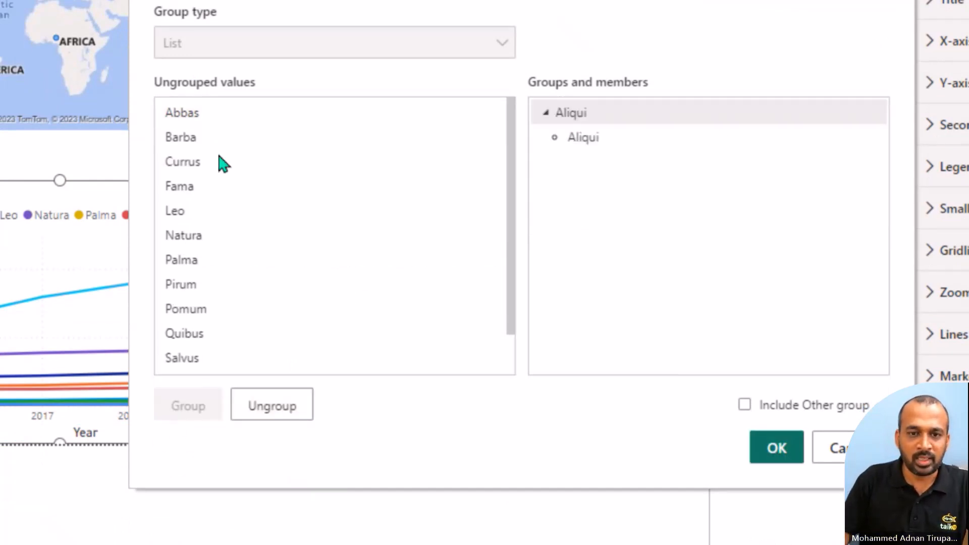
pyautogui.click(181, 167)
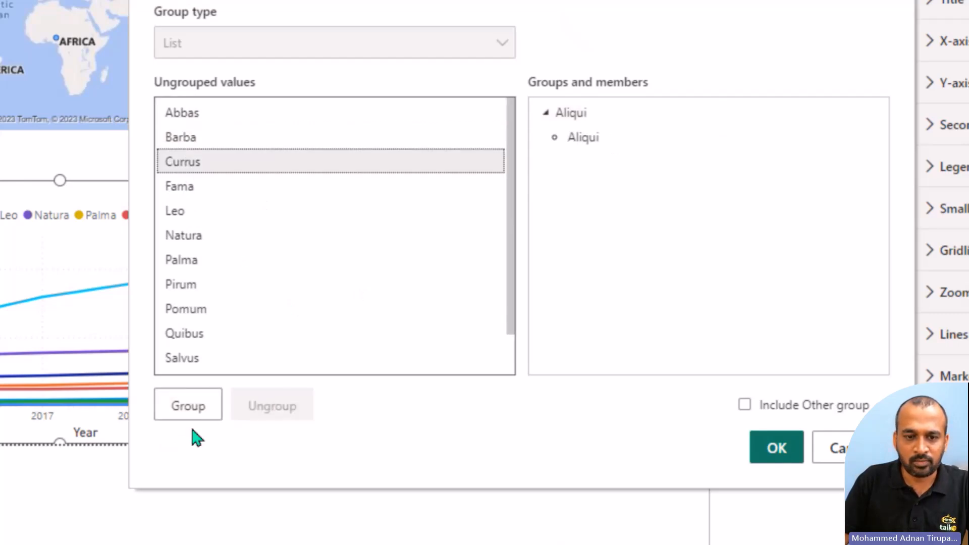
pyautogui.click(187, 406)
pyautogui.click(202, 261)
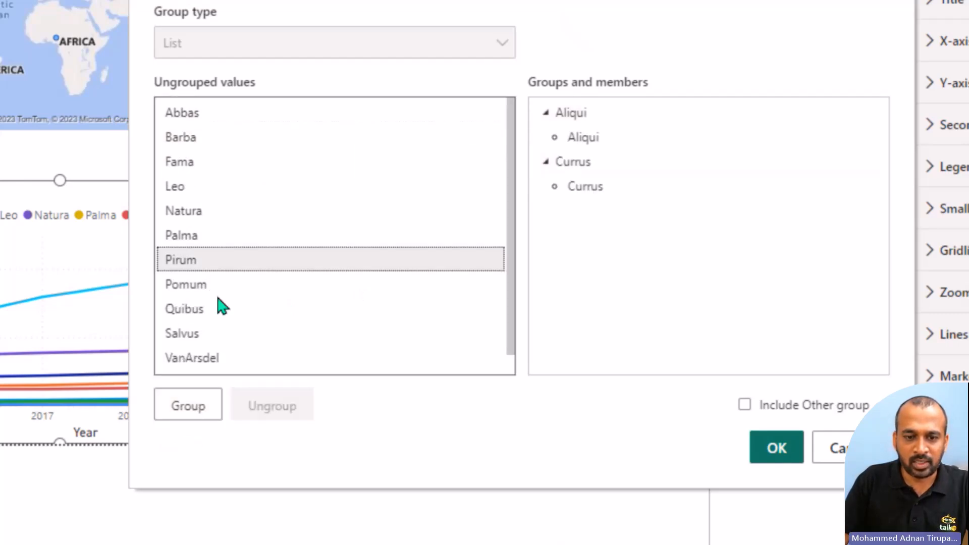
pyautogui.click(188, 406)
pyautogui.hotkey('alt', 'Tab')
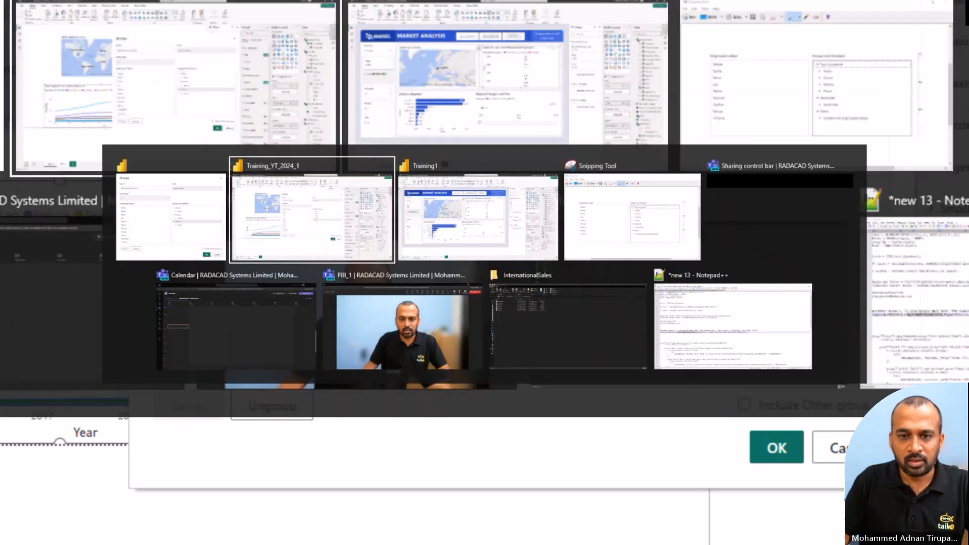
pyautogui.hotkey('alt', 'Tab')
pyautogui.hotkey('alt', 'Tab')
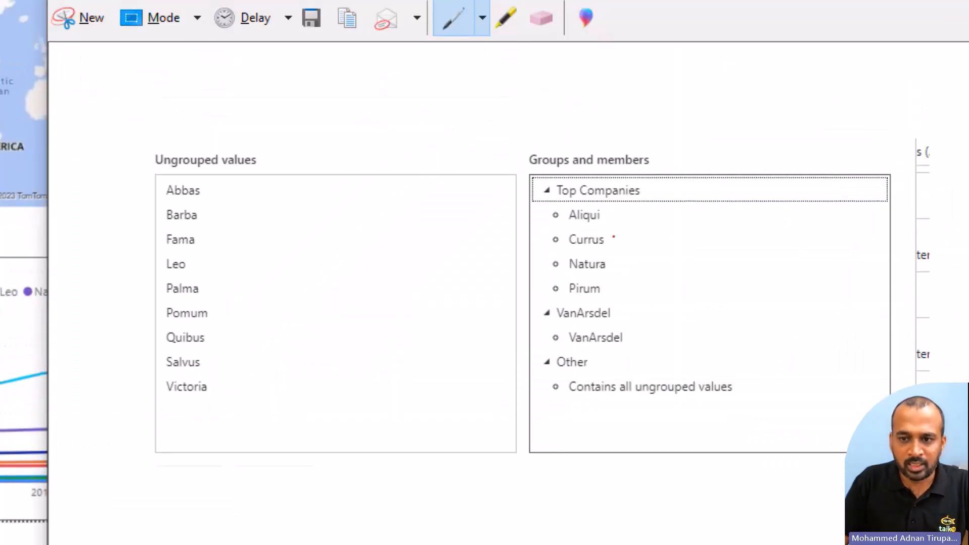
pyautogui.hotkey('alt', 'Tab')
pyautogui.click(204, 292)
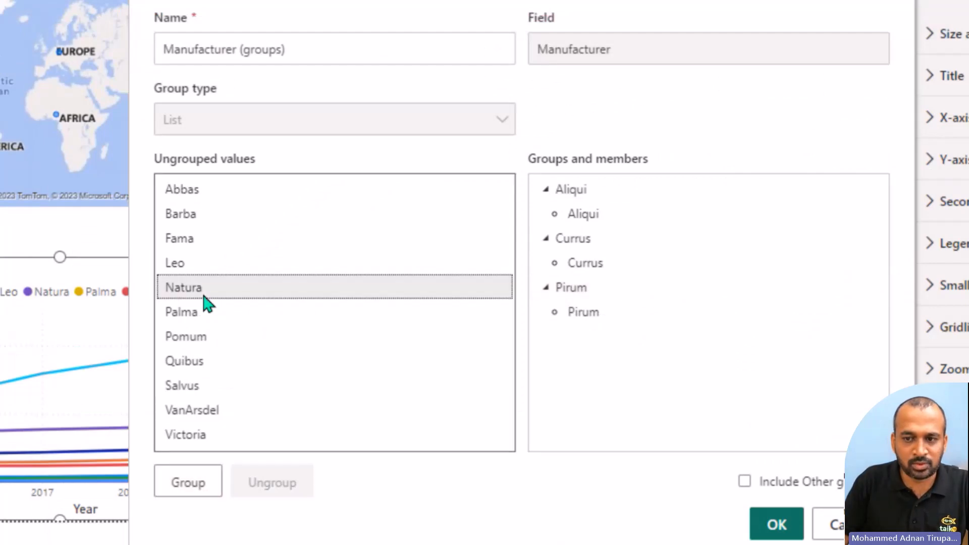
pyautogui.click(195, 485)
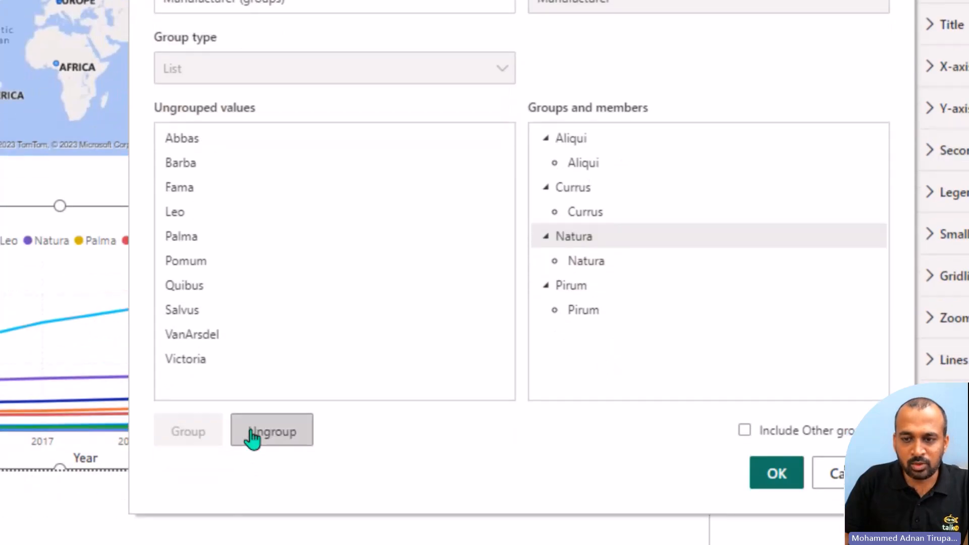
pyautogui.click(252, 480)
pyautogui.click(617, 234)
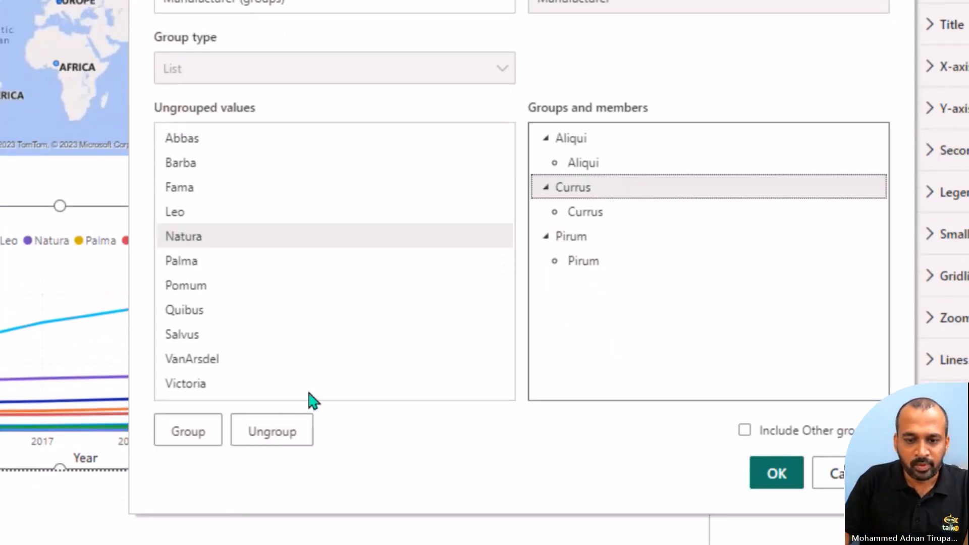
pyautogui.click(286, 428)
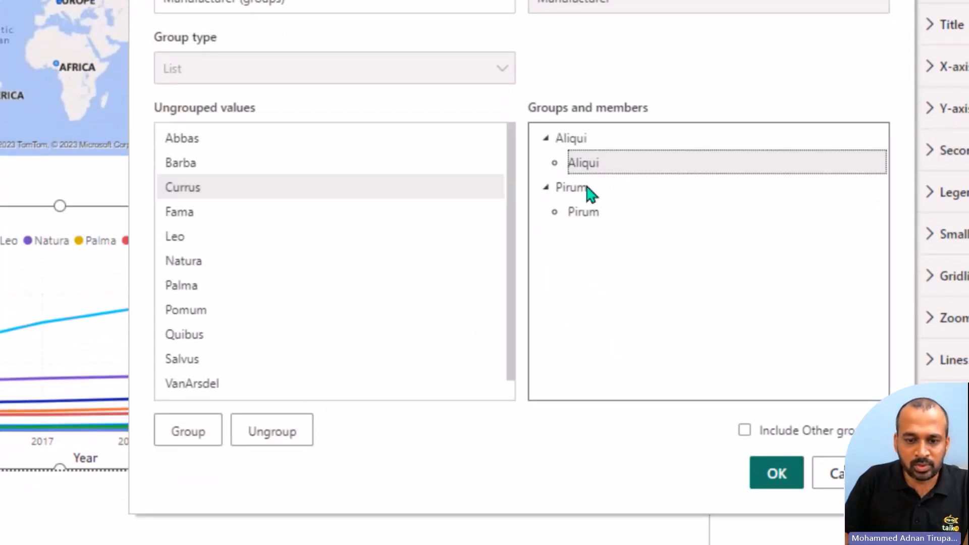
pyautogui.click(248, 443)
pyautogui.click(593, 149)
pyautogui.click(300, 433)
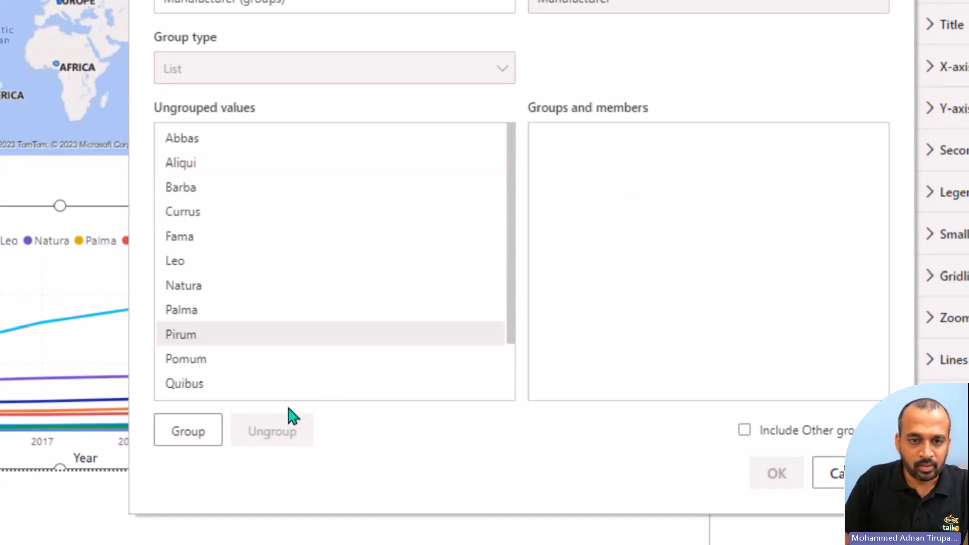
# Step: Group Aliqui, Currus, Natura and Pirum together and name the group Top Companies
pyautogui.click(196, 166)
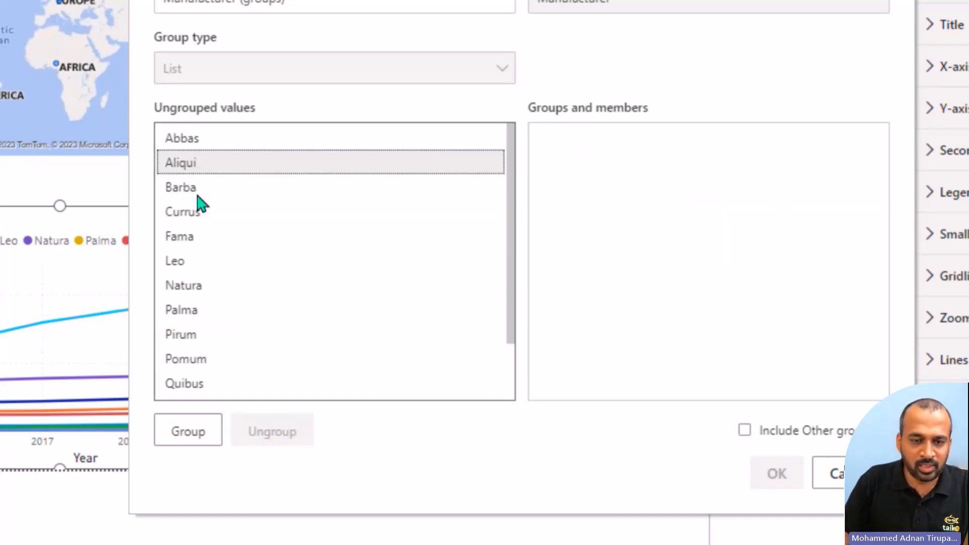
pyautogui.keyDown('ctrl'); pyautogui.click(198, 214); pyautogui.keyUp('ctrl')
pyautogui.keyDown('ctrl'); pyautogui.click(201, 289); pyautogui.keyUp('ctrl')
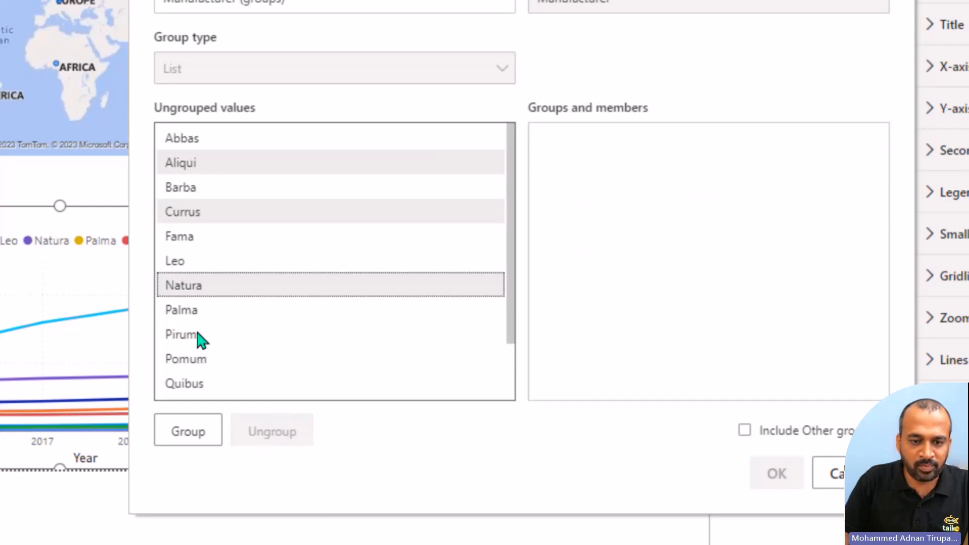
pyautogui.keyDown('ctrl'); pyautogui.click(199, 337); pyautogui.keyUp('ctrl')
pyautogui.click(189, 433)
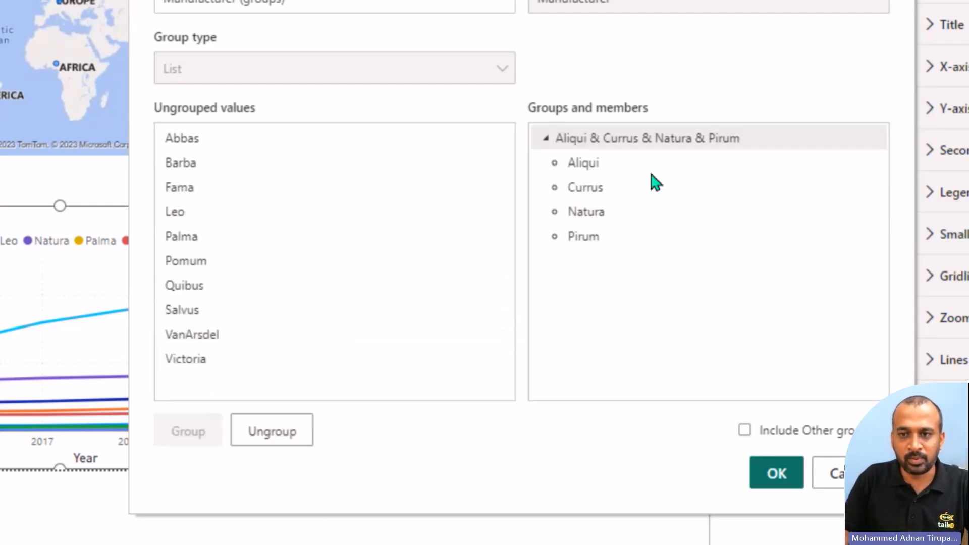
pyautogui.click(602, 145)
pyautogui.click(603, 144)
pyautogui.write('T')
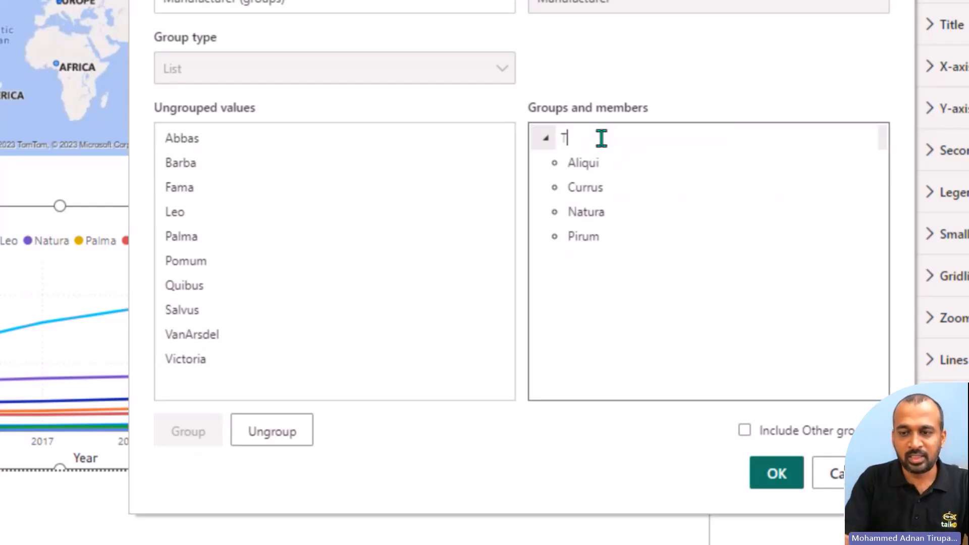
pyautogui.write('op Cp')
pyautogui.press('BackSpace')
pyautogui.write('ompanies')
pyautogui.press('Return')
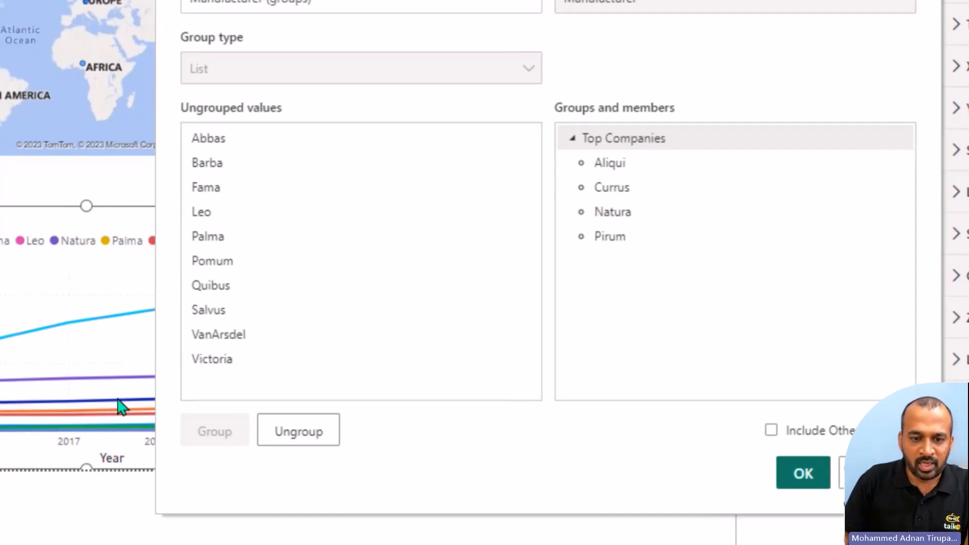
# Step: Put VanArsdel in its own group, include the Other group for the remaining manufacturers, and save the grouping
pyautogui.click(236, 339)
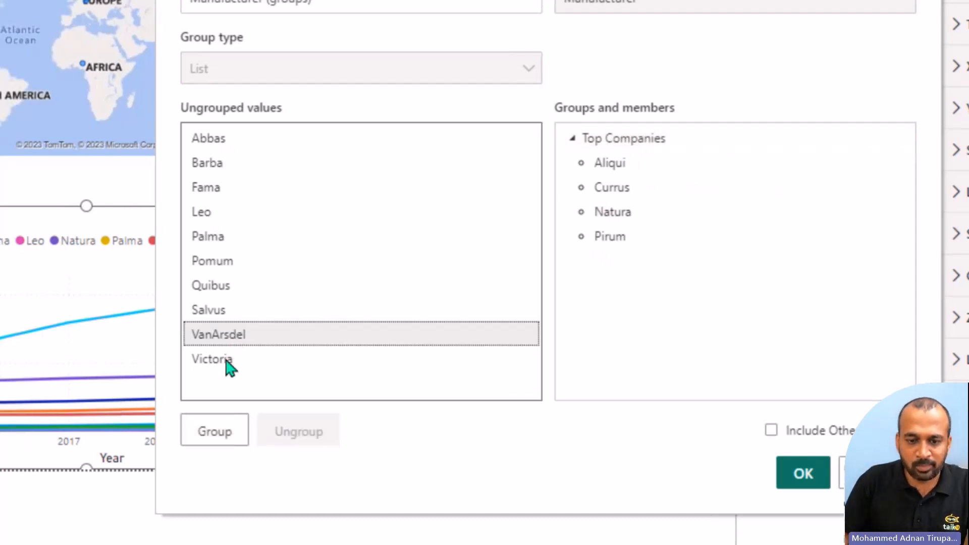
pyautogui.click(219, 433)
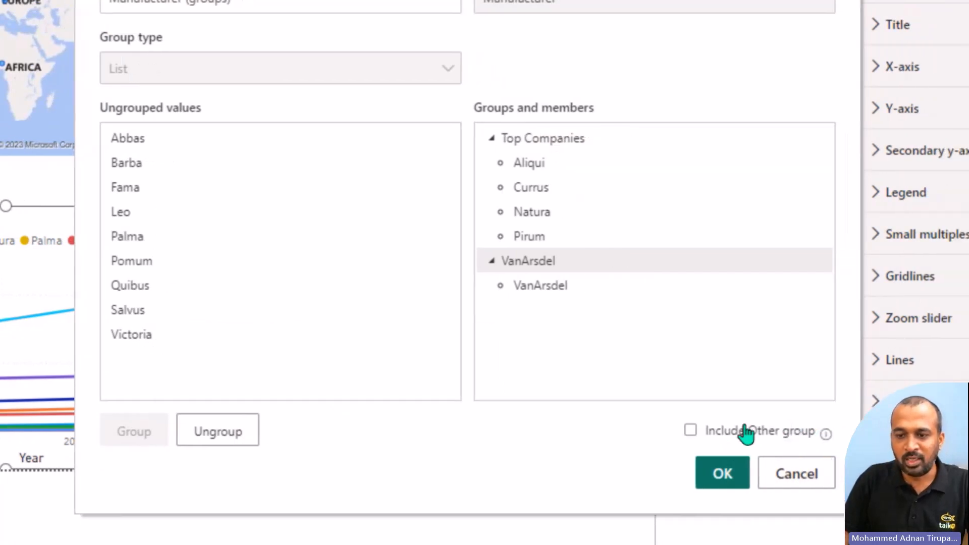
pyautogui.click(734, 435)
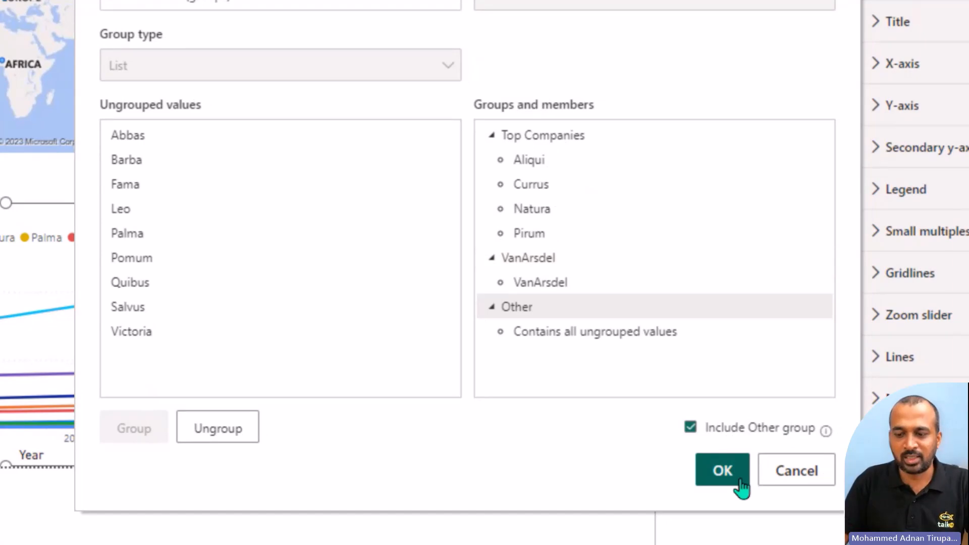
pyautogui.click(740, 485)
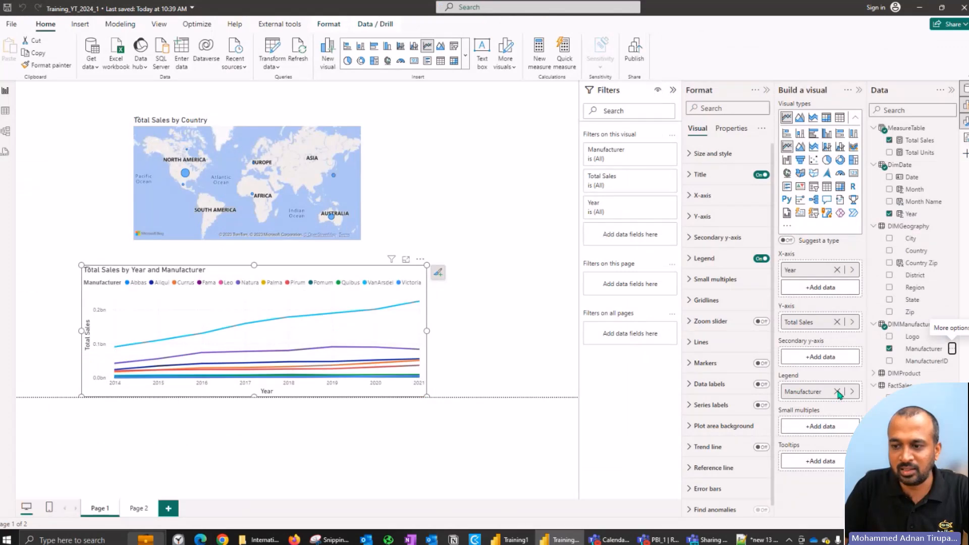
# Step: Replace Manufacturer with Manufacturer (groups) as the legend of the Total Sales by Year line chart
pyautogui.click(838, 392)
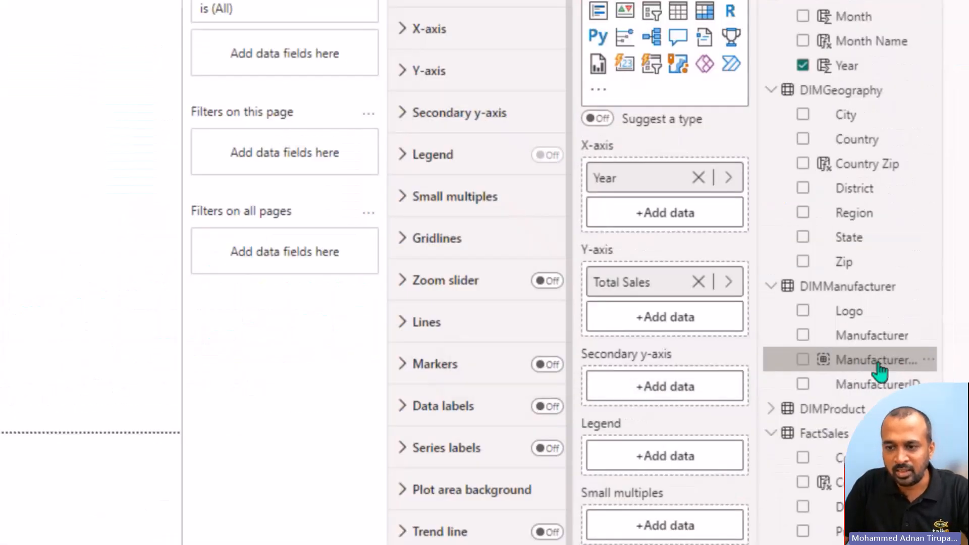
pyautogui.moveTo(878, 371); pyautogui.dragTo(651, 457)
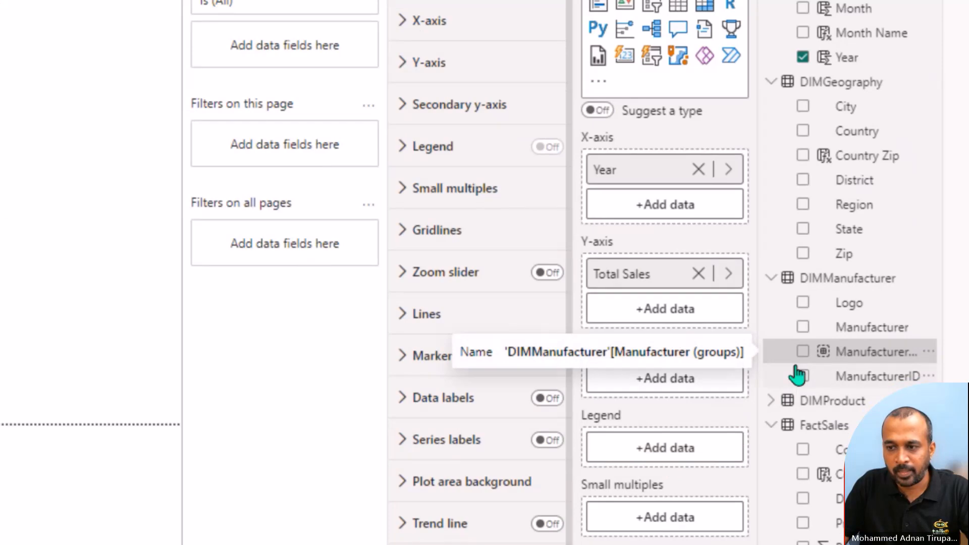
pyautogui.click(803, 351)
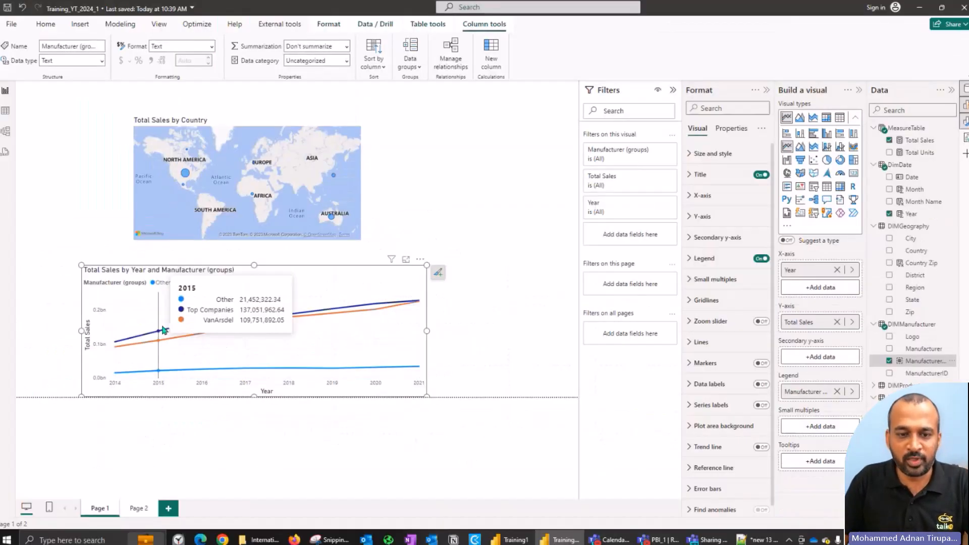
# Step: Place the line chart beside the Total Sales by Country map, narrow it to clear the map, and align its height with it
pyautogui.moveTo(133, 276); pyautogui.dragTo(280, 130)
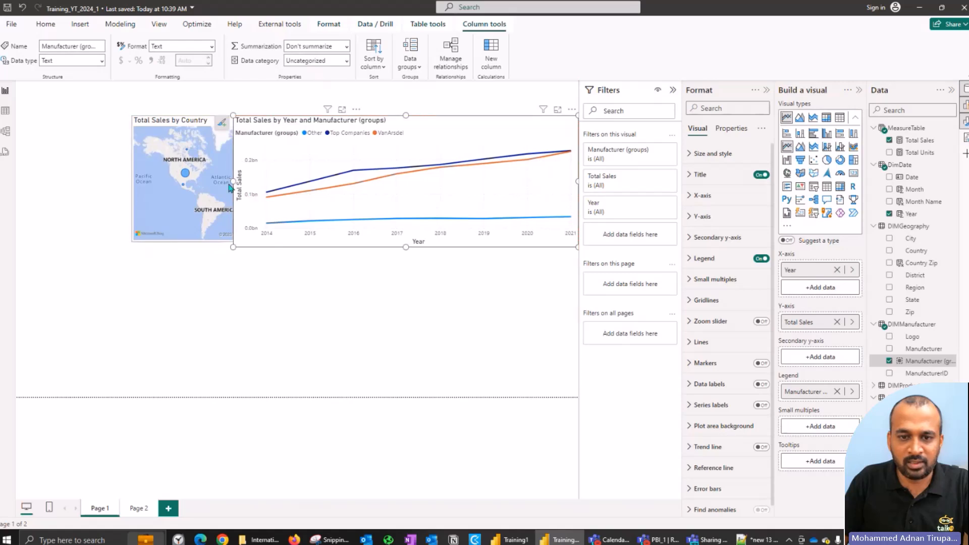
pyautogui.moveTo(233, 180); pyautogui.dragTo(373, 180)
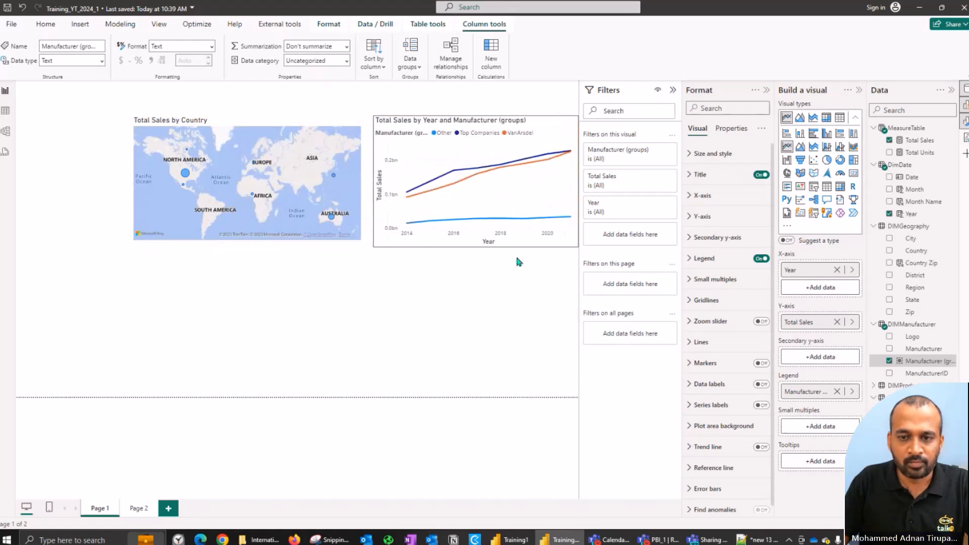
pyautogui.moveTo(476, 248); pyautogui.dragTo(478, 238)
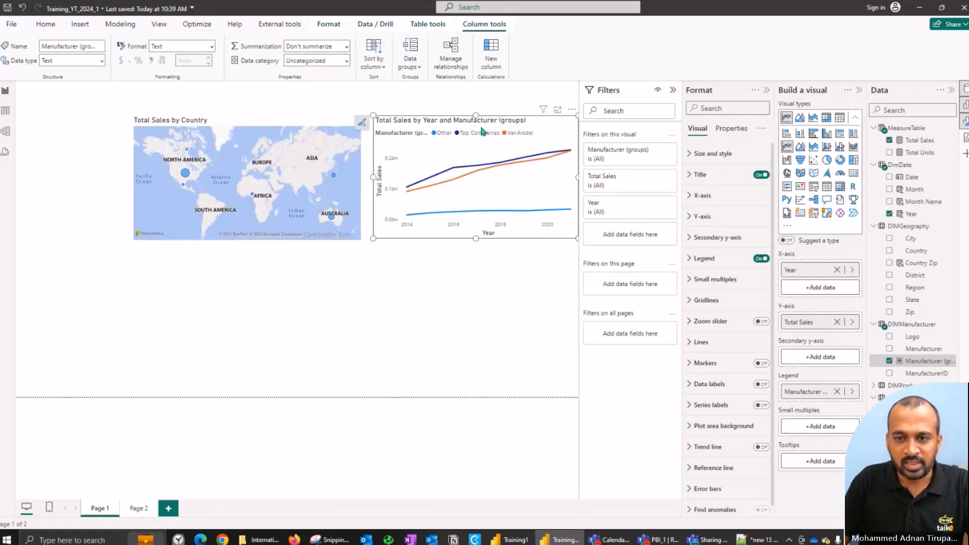
pyautogui.moveTo(477, 121); pyautogui.dragTo(478, 125)
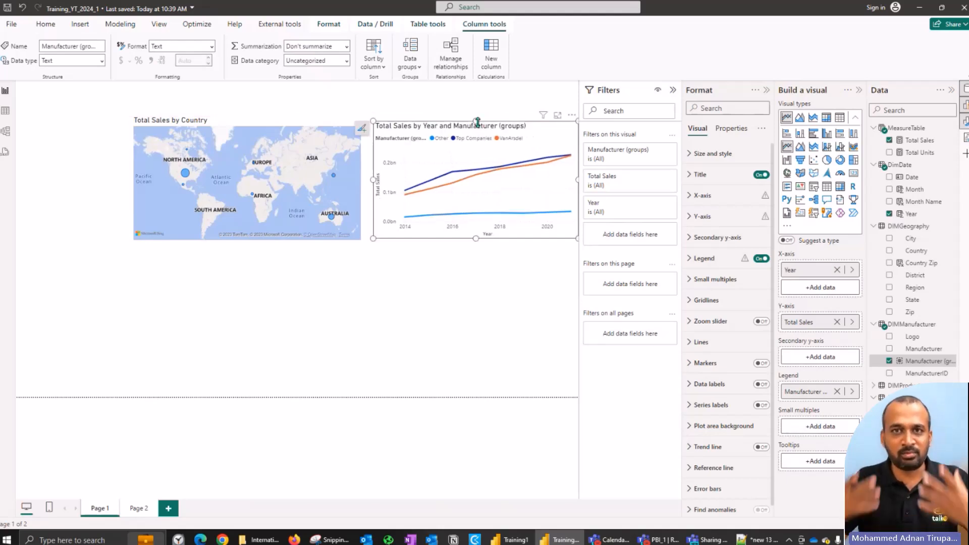
pyautogui.click(446, 272)
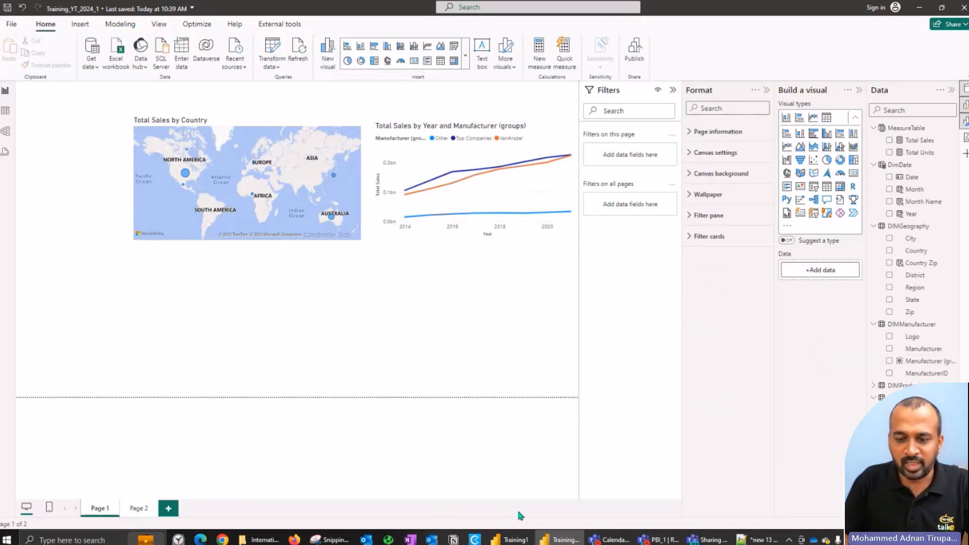
# Step: Check the Sales by Segment chart in Training1, and add a stacked bar chart of Total Sales below the map in Training_YT_2024_1
pyautogui.click(518, 539)
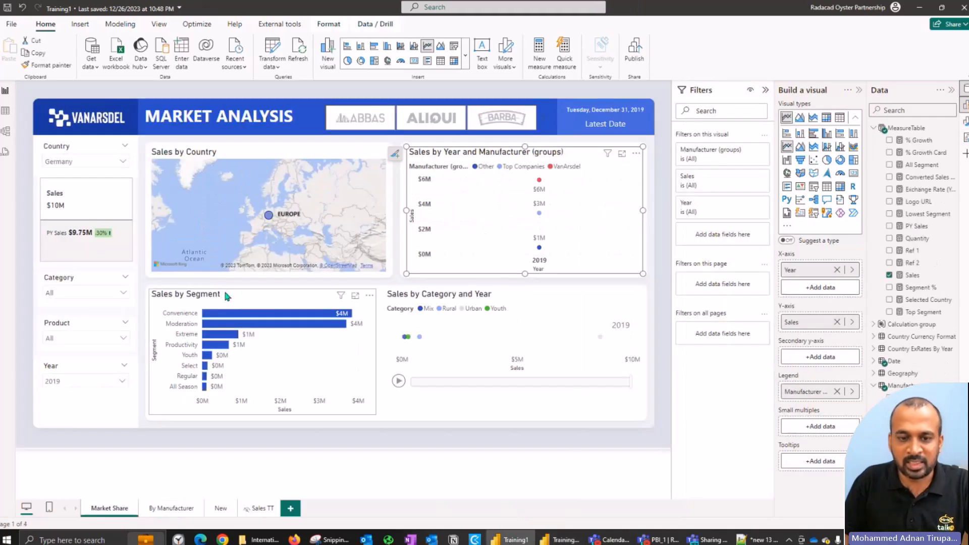
pyautogui.click(286, 299)
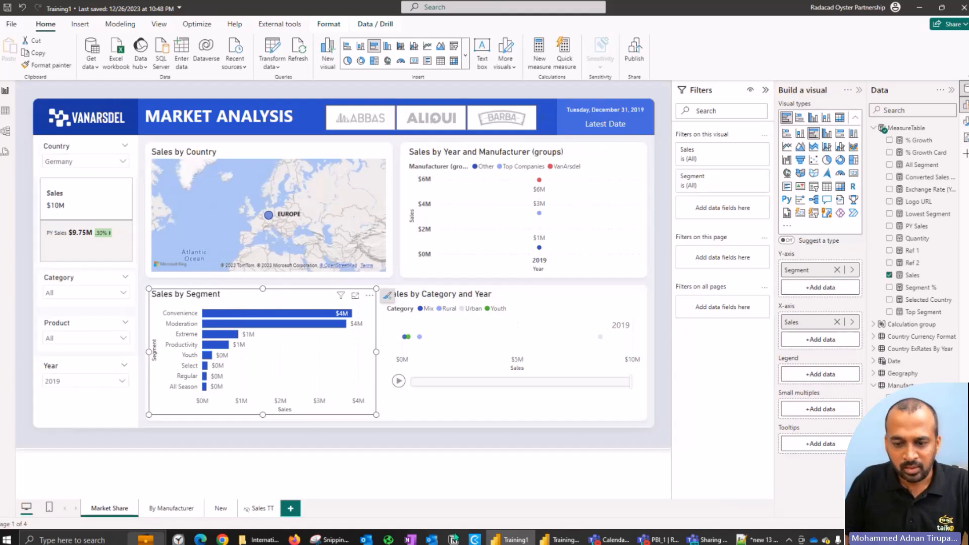
pyautogui.click(563, 539)
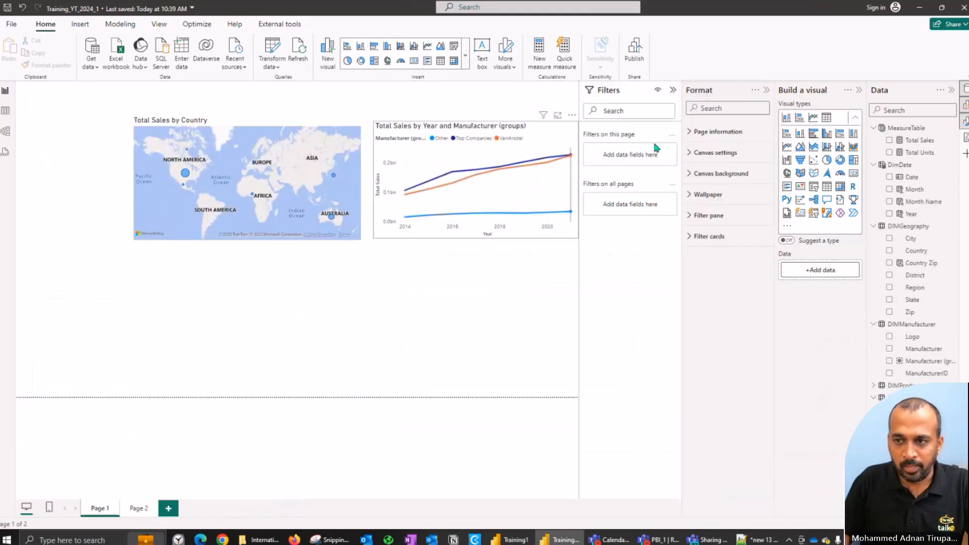
pyautogui.click(788, 140)
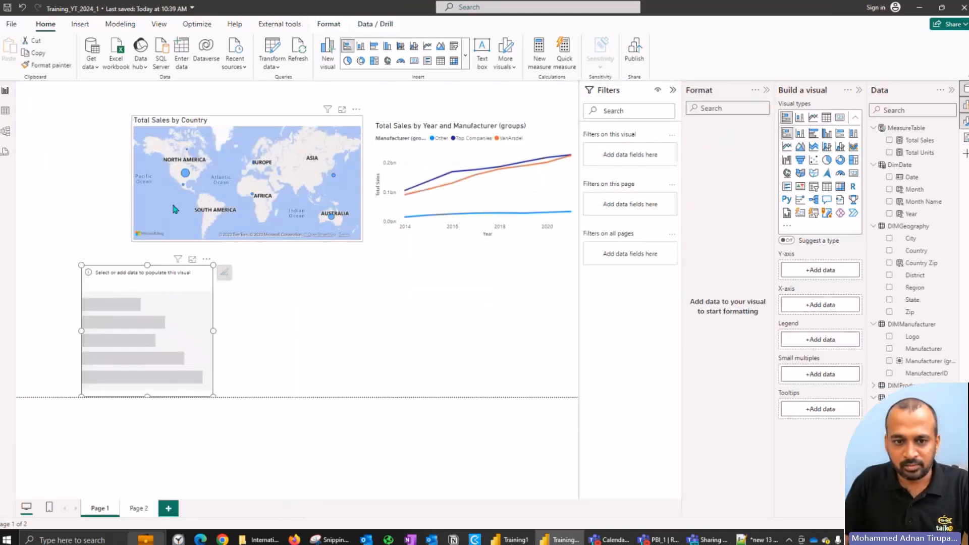
pyautogui.moveTo(186, 270); pyautogui.dragTo(189, 266)
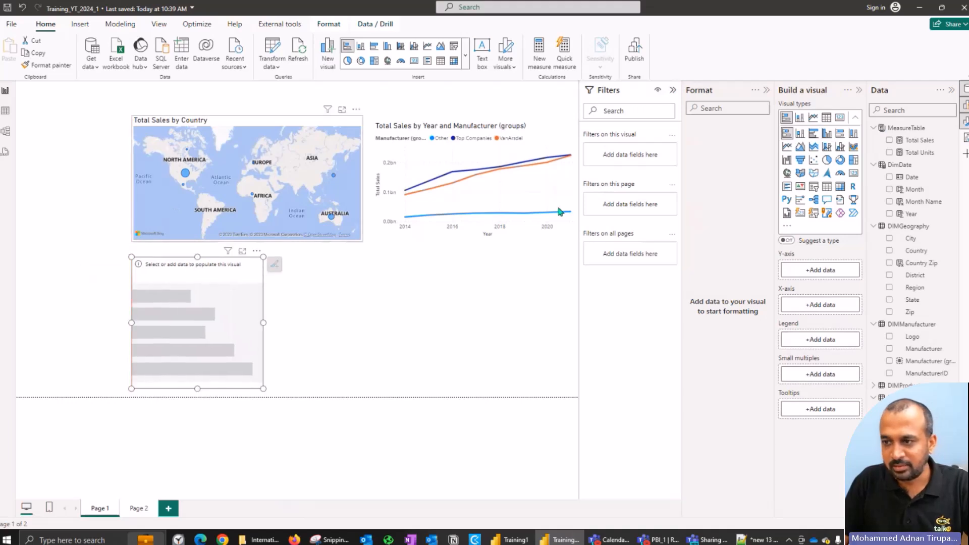
pyautogui.click(889, 140)
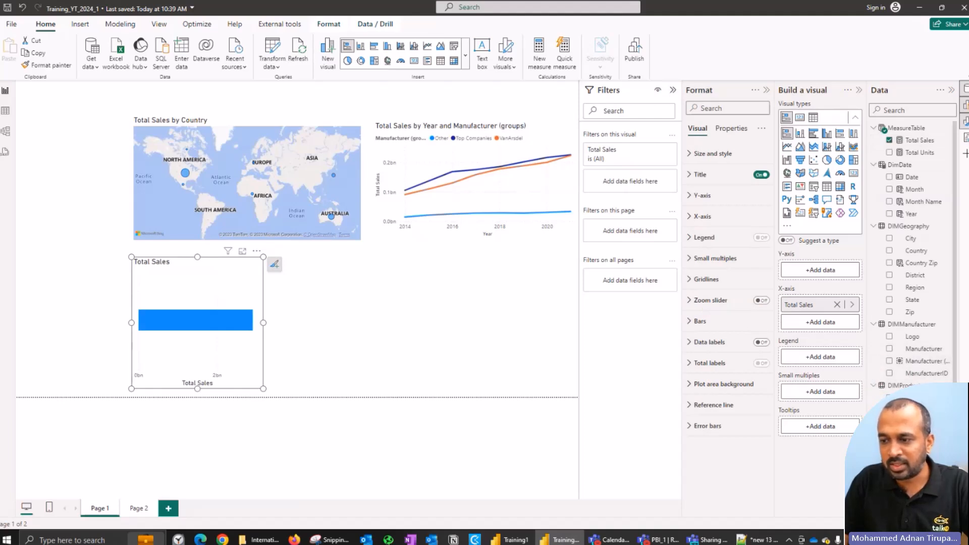
# Step: Look for a Segment field in DIMProduct, and examine the Segment column and its distinct values in Training1's Product table
pyautogui.scroll(-1, 910, 252)
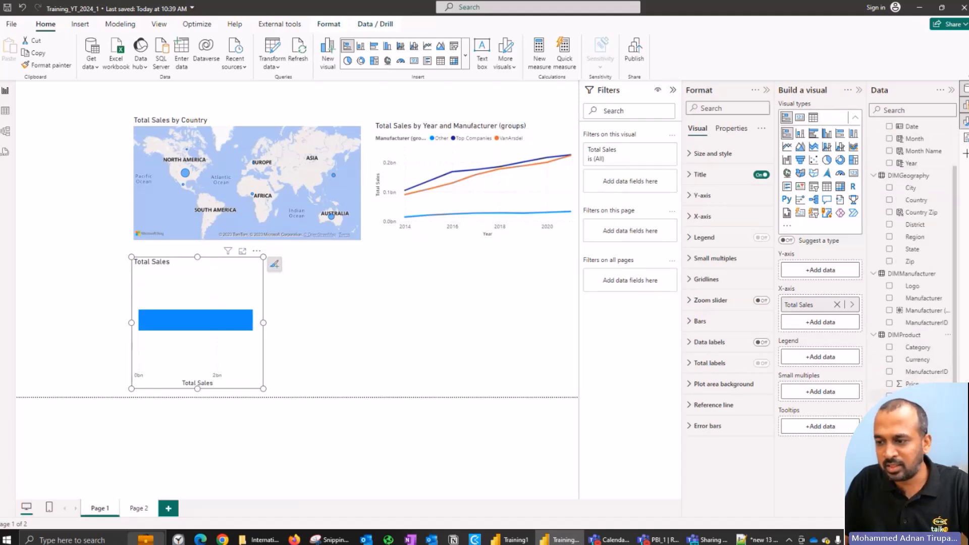
pyautogui.click(510, 539)
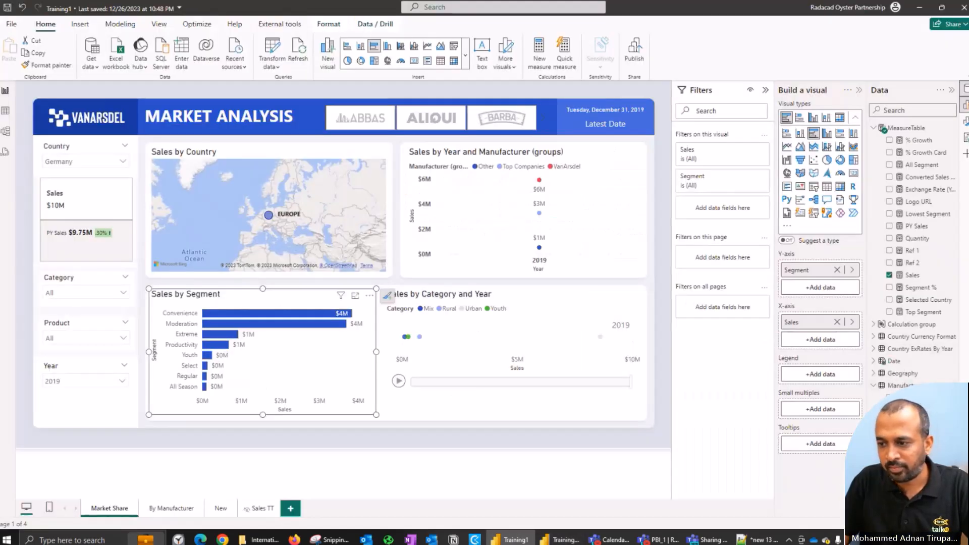
pyautogui.scroll(-1, 914, 252)
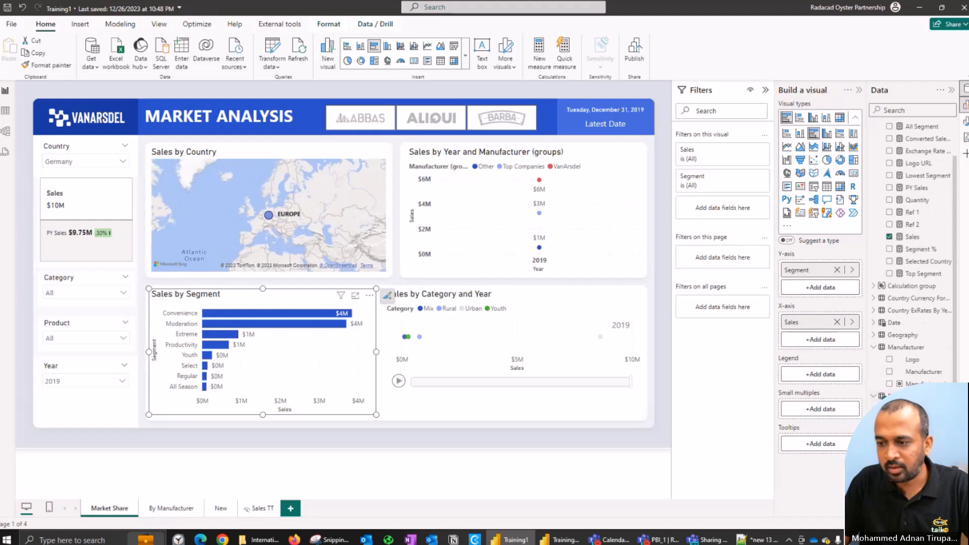
pyautogui.click(5, 111)
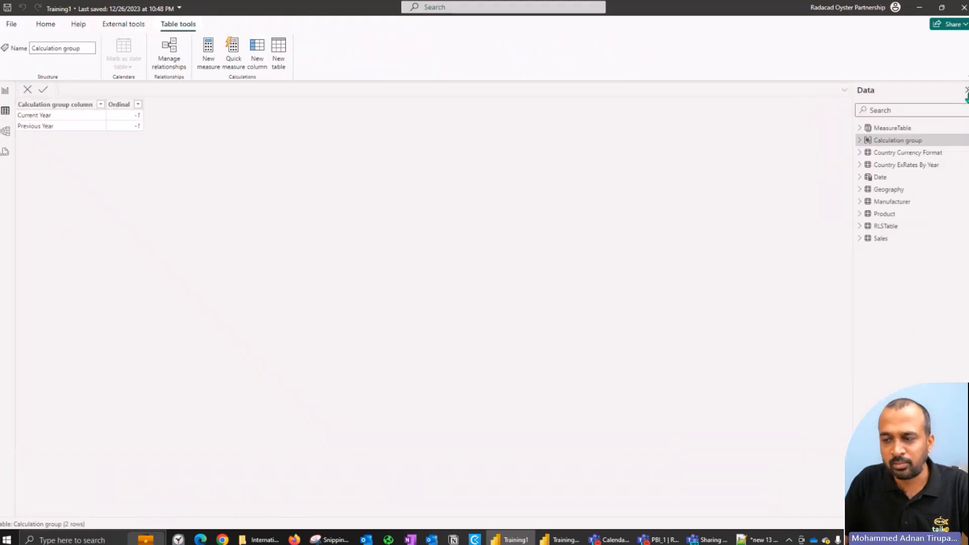
pyautogui.click(860, 214)
pyautogui.click(895, 288)
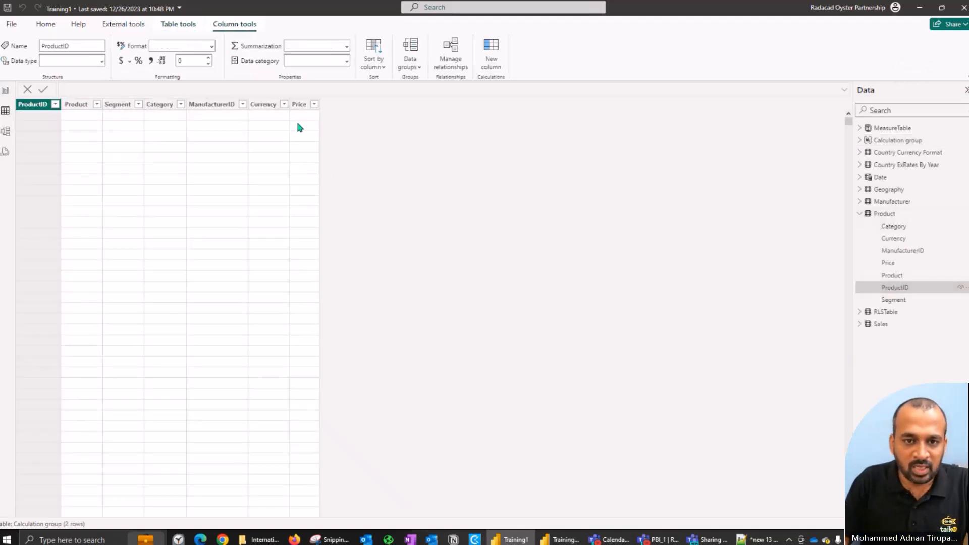
pyautogui.click(900, 302)
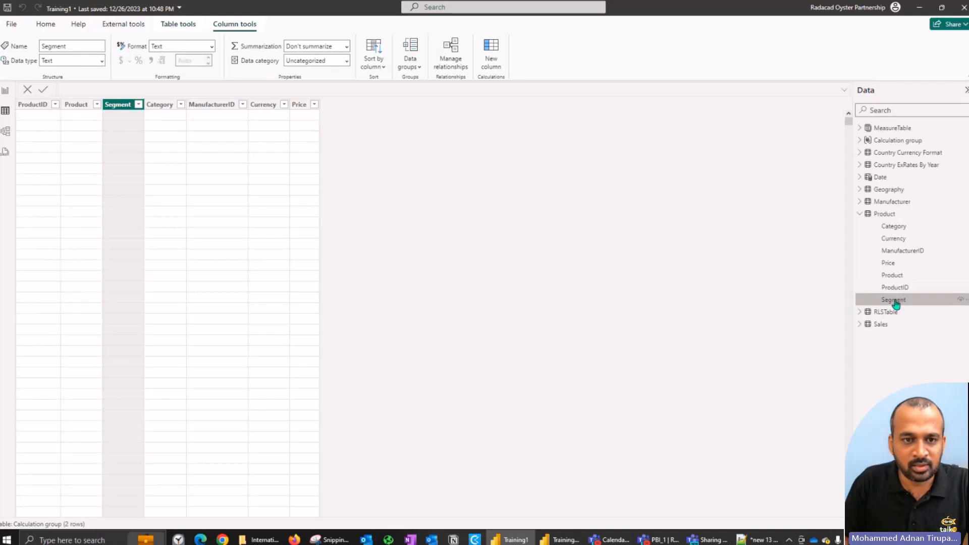
pyautogui.click(139, 105)
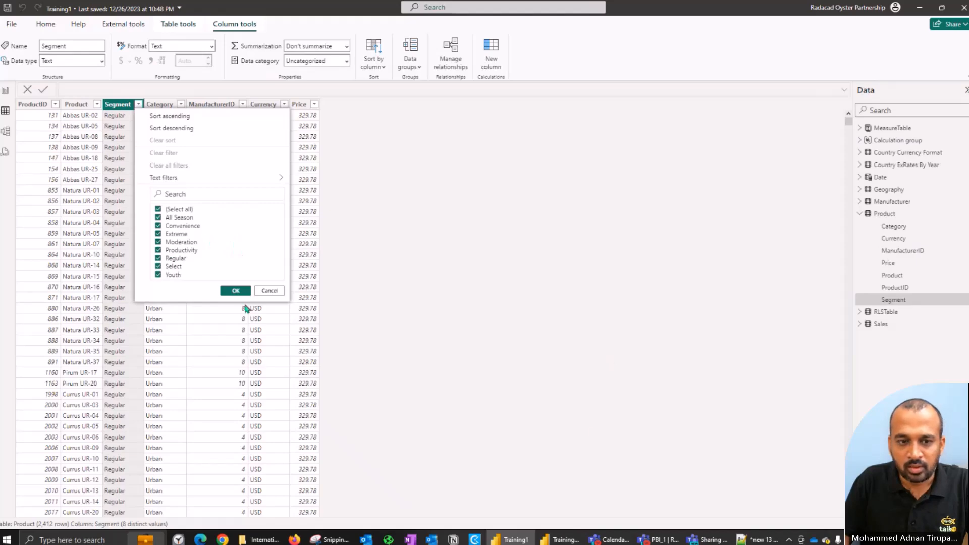
# Step: Switch to Training_YT_2024_1 and examine the DIMProduct table's data, especially the values in its Product column
pyautogui.click(512, 540)
pyautogui.click(560, 539)
pyautogui.click(560, 539)
pyautogui.click(5, 114)
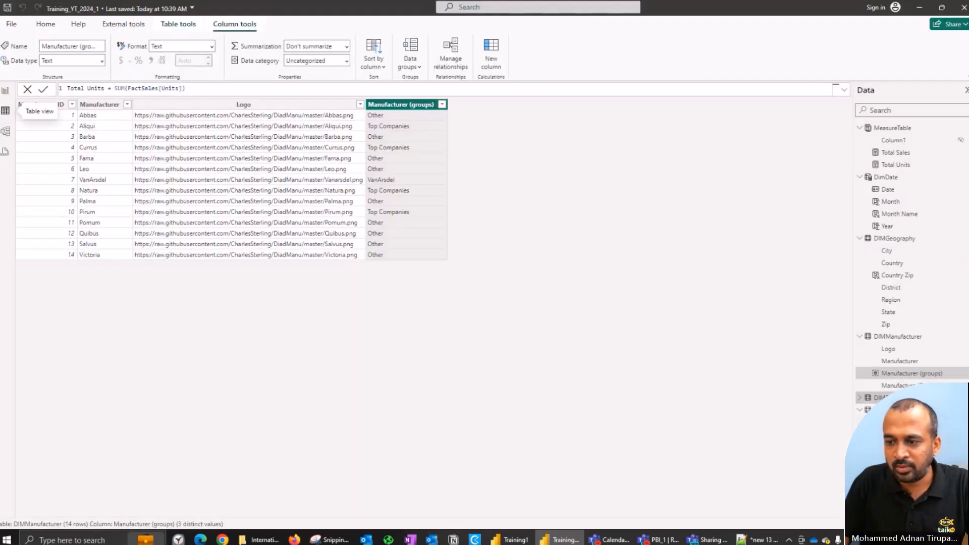
pyautogui.click(860, 397)
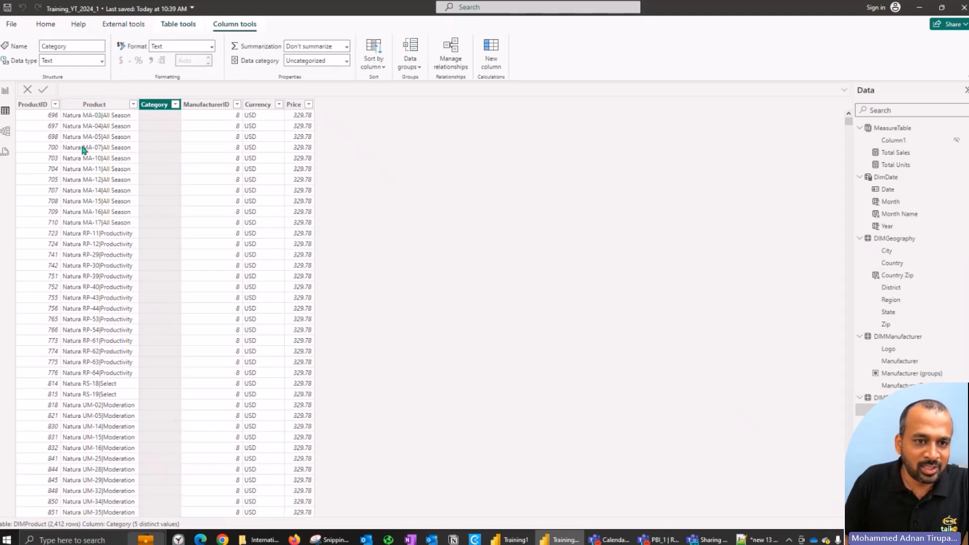
pyautogui.click(134, 106)
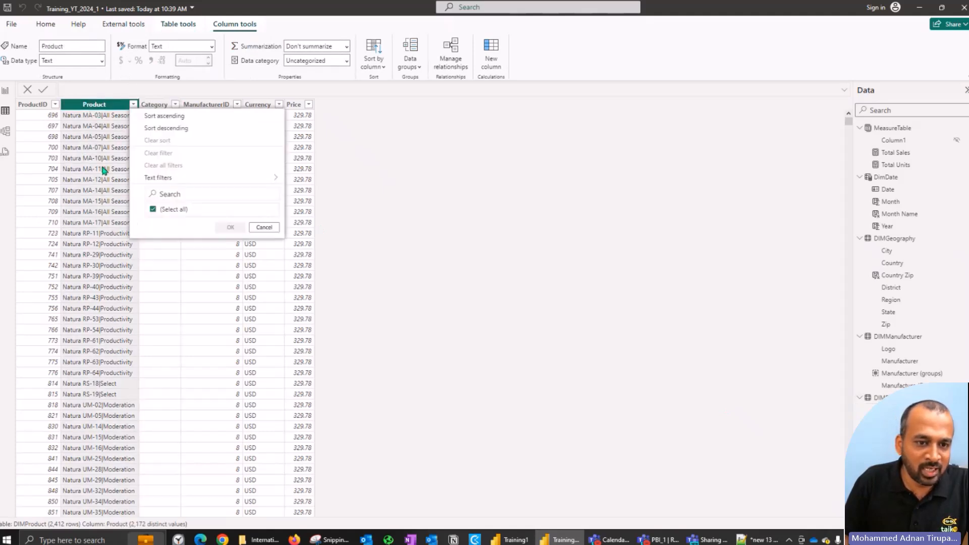
pyautogui.click(607, 220)
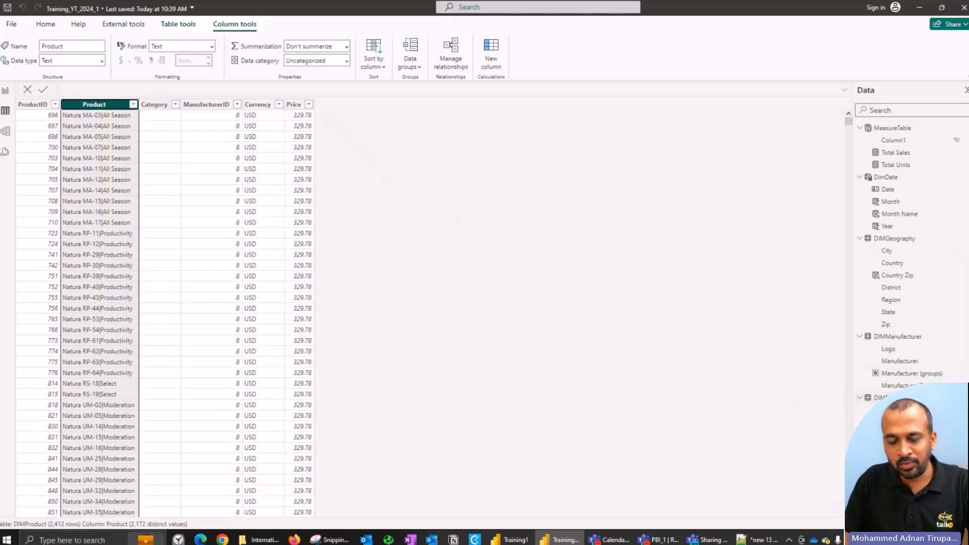
# Step: Open the DIMProduct query for editing and split its Product column at each occurrence of the custom delimiter |
pyautogui.click(45, 23)
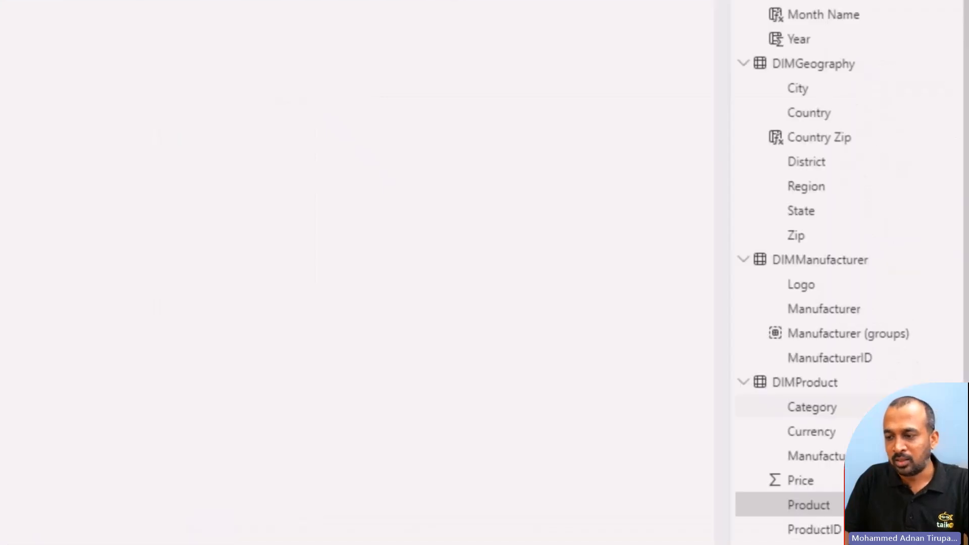
pyautogui.click(953, 382)
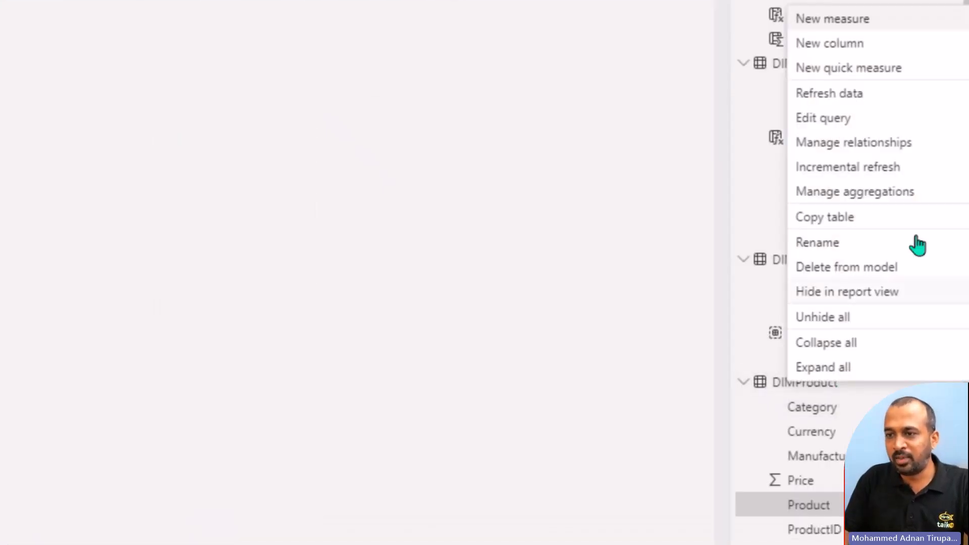
pyautogui.click(857, 119)
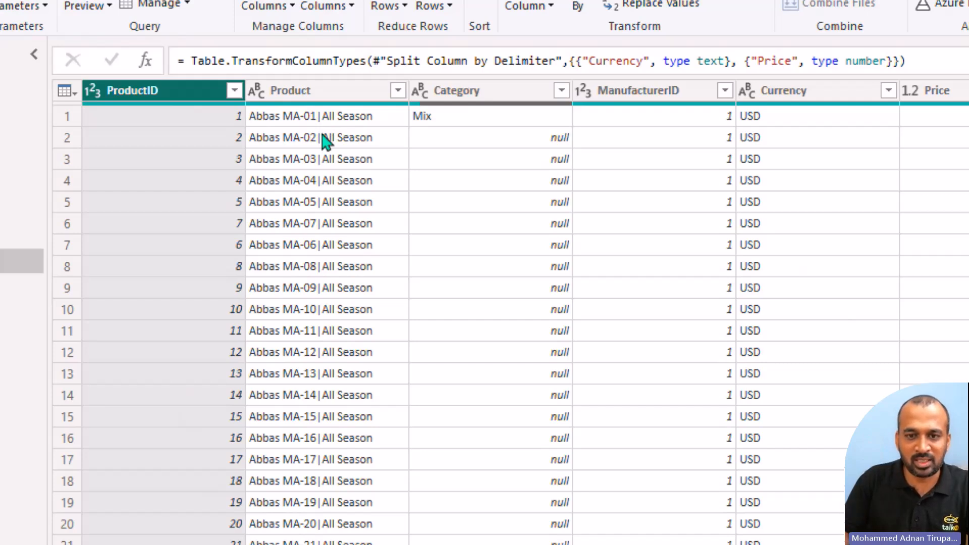
pyautogui.rightClick(340, 99)
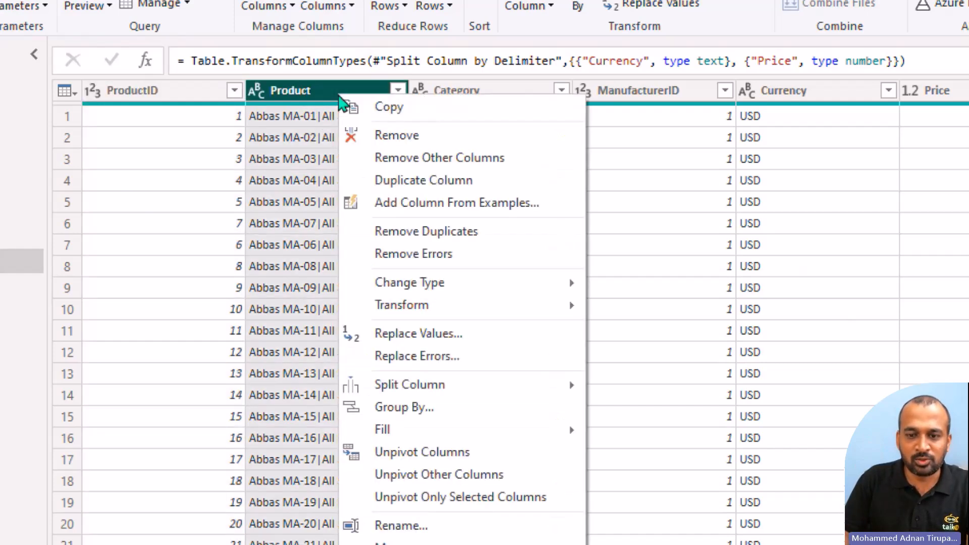
pyautogui.moveTo(471, 387)
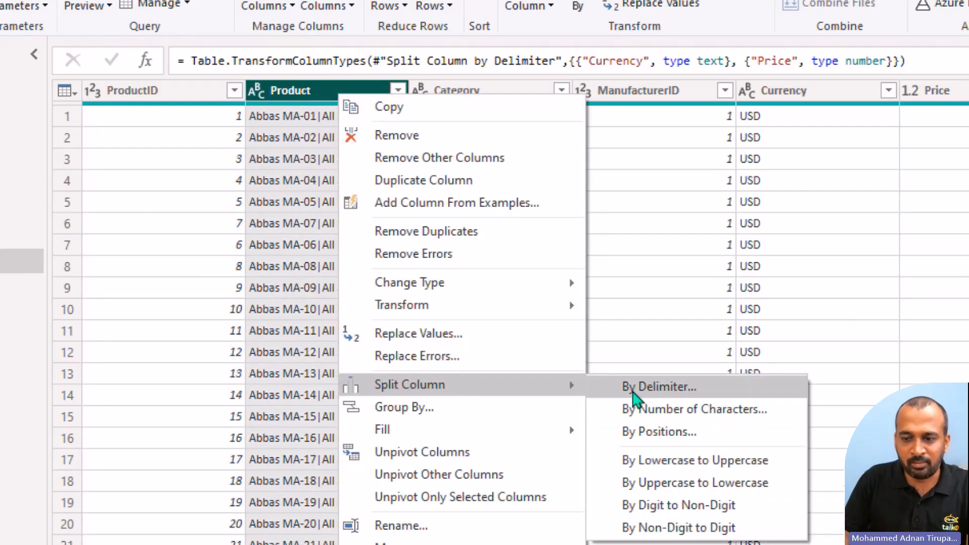
pyautogui.click(651, 392)
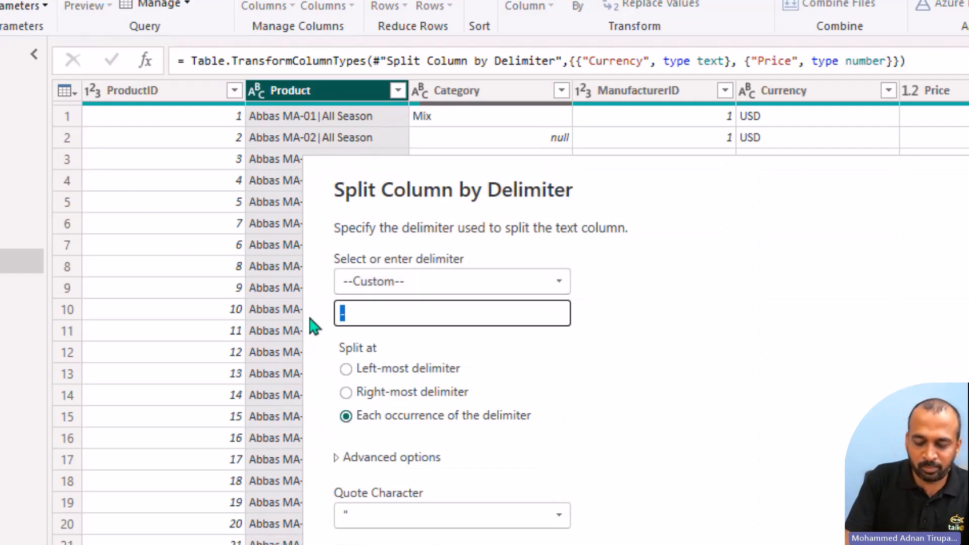
pyautogui.press('BackSpace')
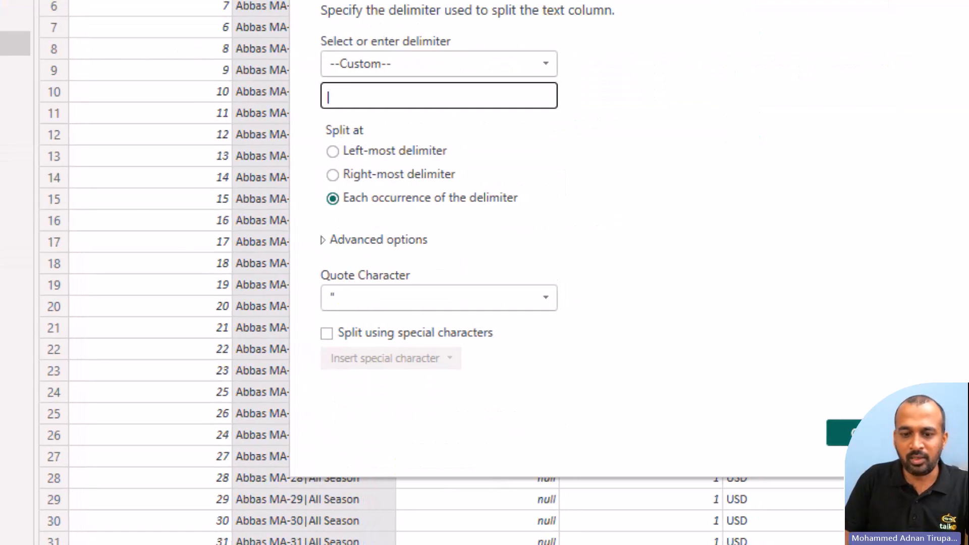
pyautogui.write('|')
pyautogui.press('Return')
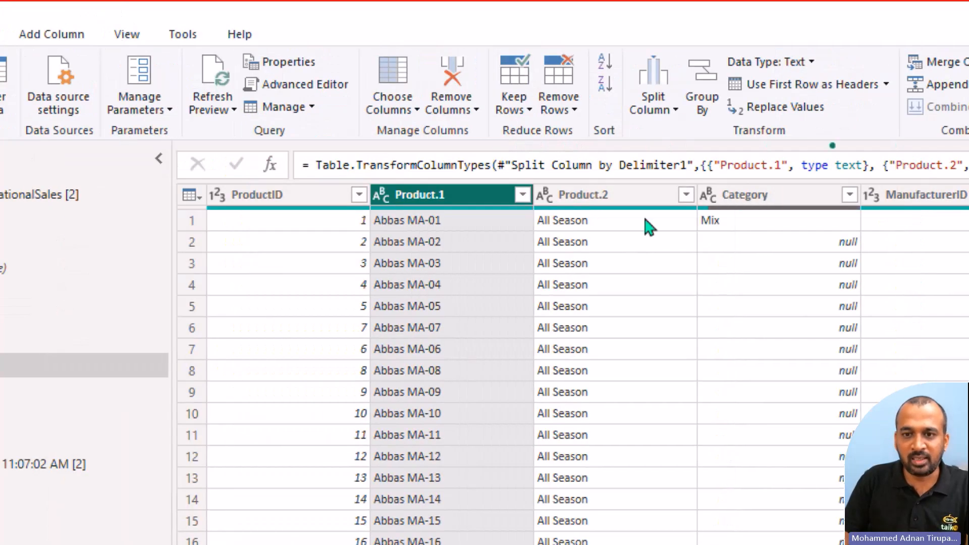
# Step: In DIMProduct's Advanced Editor code, name the two output columns of the Split Column by Delimiter1 step Product and Segment
pyautogui.click(258, 85)
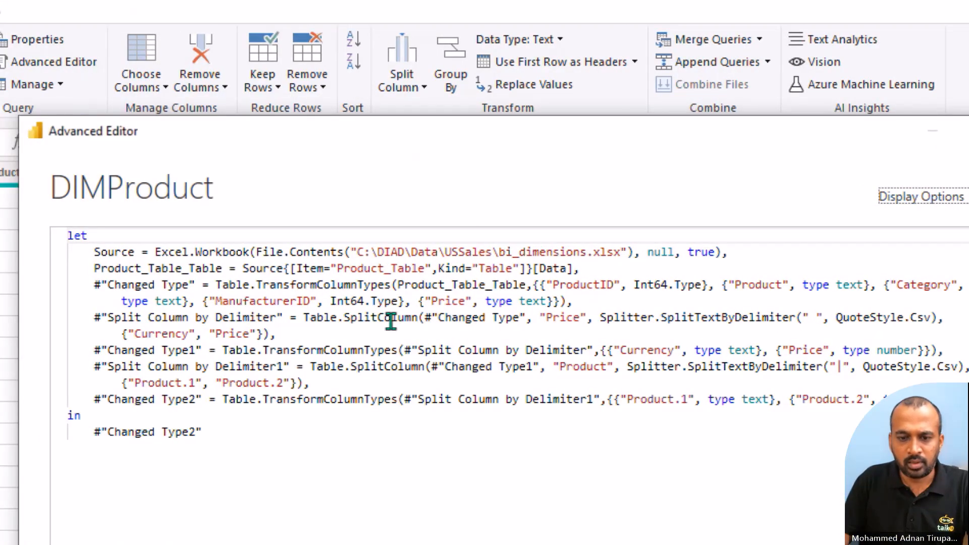
pyautogui.click(194, 384)
pyautogui.press('BackSpace')
pyautogui.press('BackSpace')
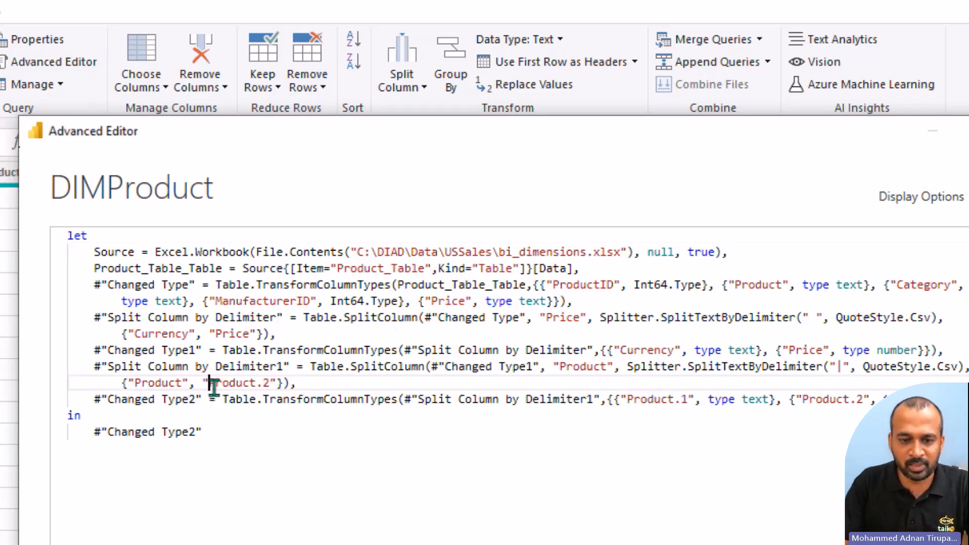
pyautogui.hotkey('shift', 'ctrl', 'Right')
pyautogui.hotkey('shift', 'ctrl', 'Right')
pyautogui.write('Segment')
# Step: Use the column names Product and Segment in the Changed Type2 step as well, and close and apply the query changes
pyautogui.click(689, 404)
pyautogui.press('BackSpace')
pyautogui.press('BackSpace')
pyautogui.hotkey('ctrl', 'Right')
pyautogui.hotkey('ctrl', 'Right')
pyautogui.hotkey('ctrl', 'Right')
pyautogui.hotkey('ctrl', 'Right')
pyautogui.hotkey('shift', 'ctrl', 'Right')
pyautogui.hotkey('shift', 'ctrl', 'Right')
pyautogui.write('Segment')
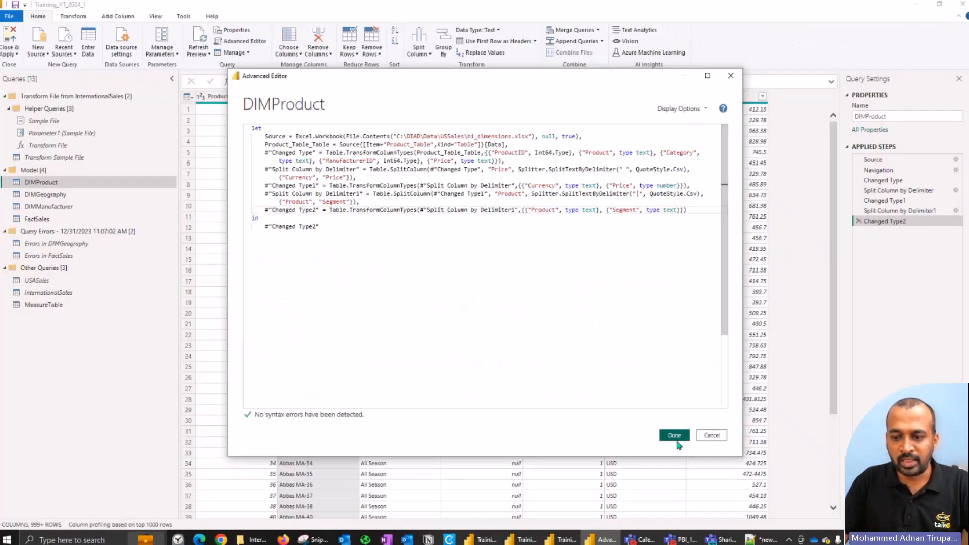
pyautogui.click(675, 435)
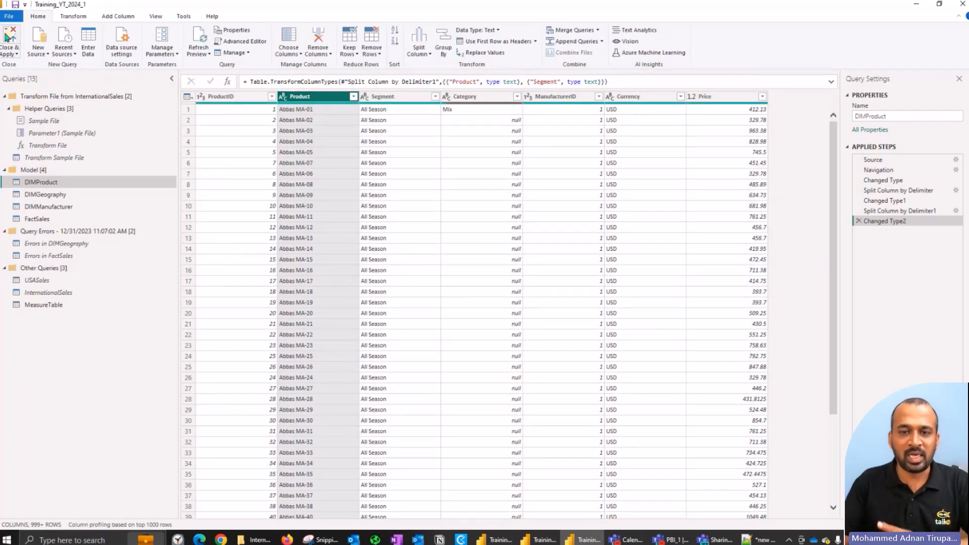
pyautogui.click(7, 37)
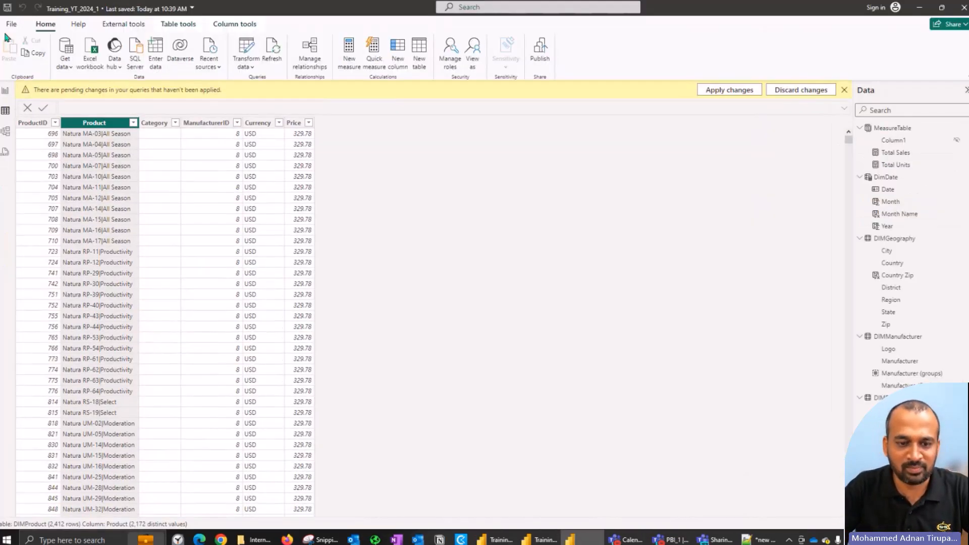
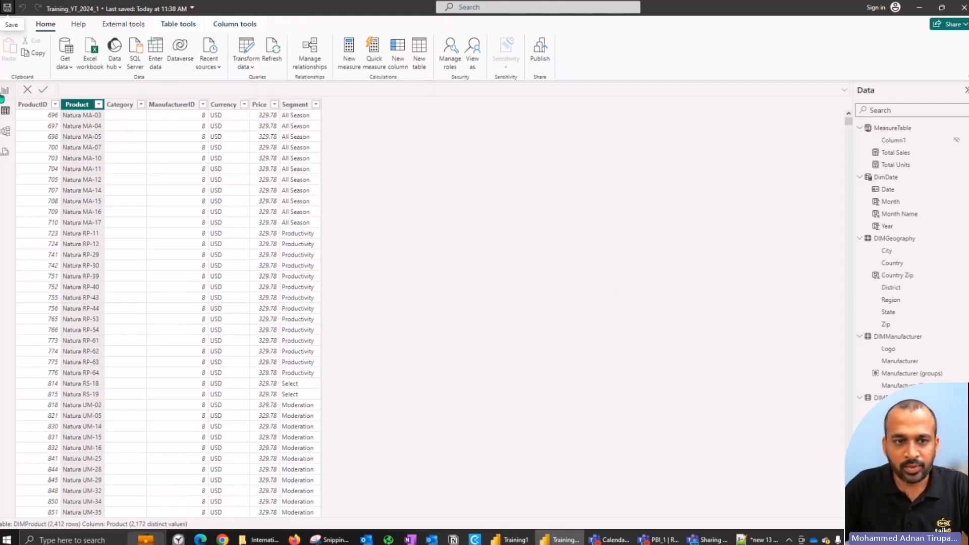
# Step: In the report view, add DIMProduct's Segment to the Total Sales bar chart's Y-axis and widen the chart
pyautogui.click(3, 95)
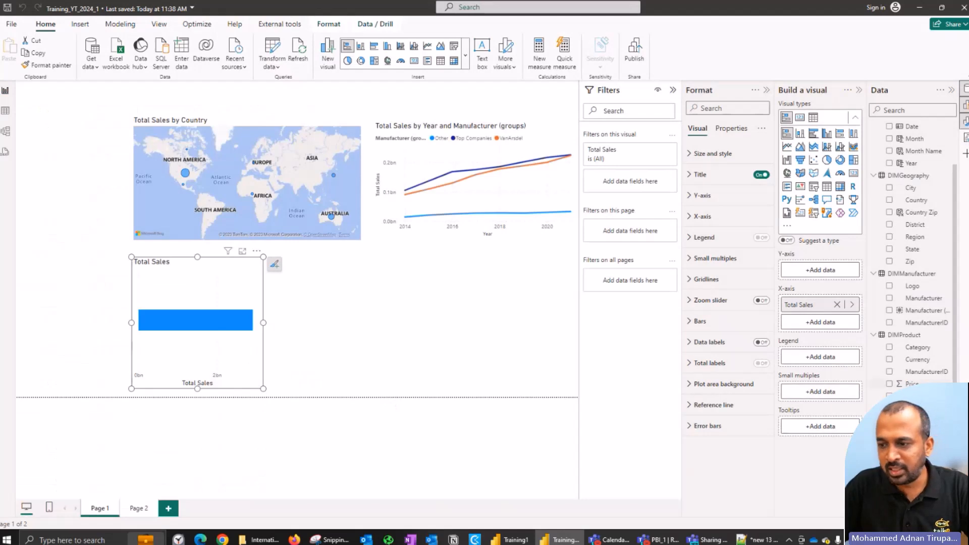
pyautogui.click(889, 421)
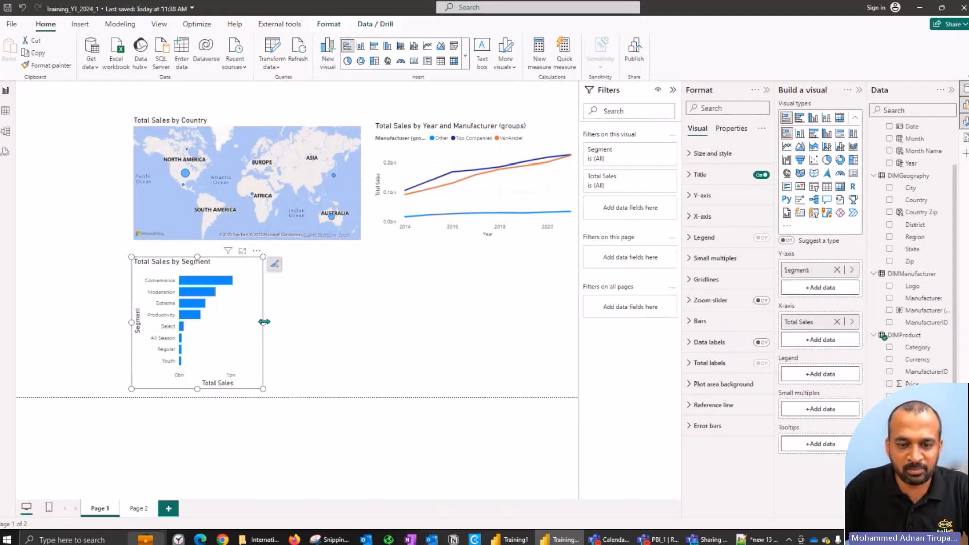
pyautogui.moveTo(263, 322); pyautogui.dragTo(314, 326)
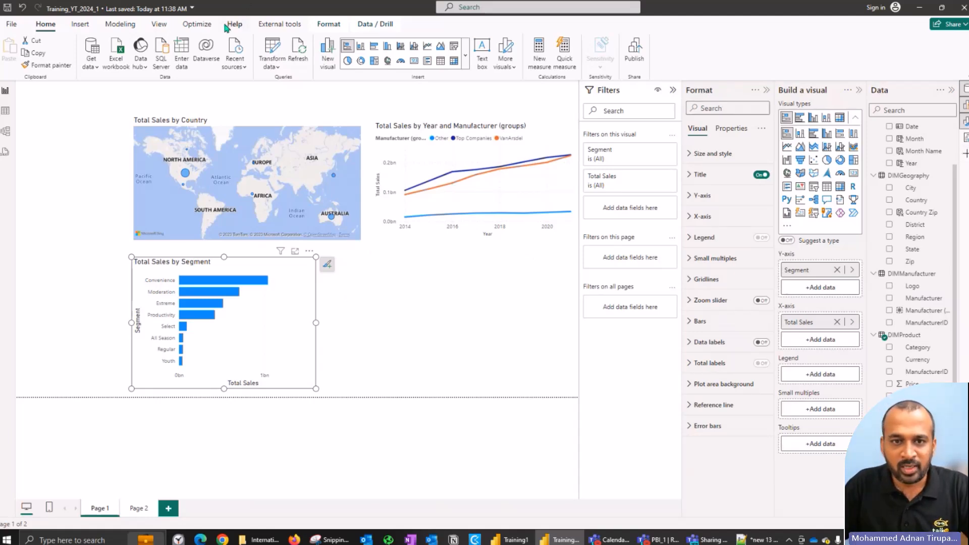
# Step: Show the pane switcher options, and collapse and reopen the Format and Build a visual panes
pyautogui.click(159, 24)
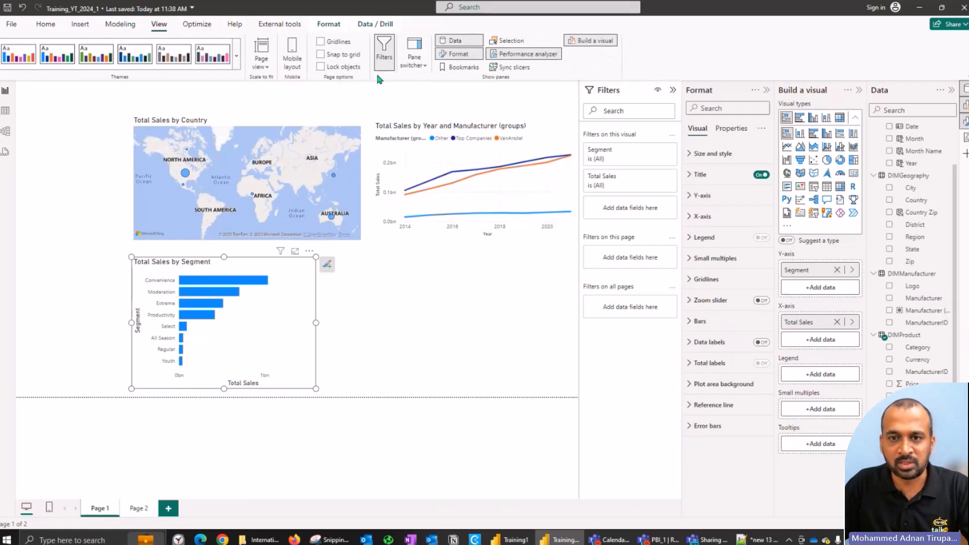
pyautogui.click(414, 59)
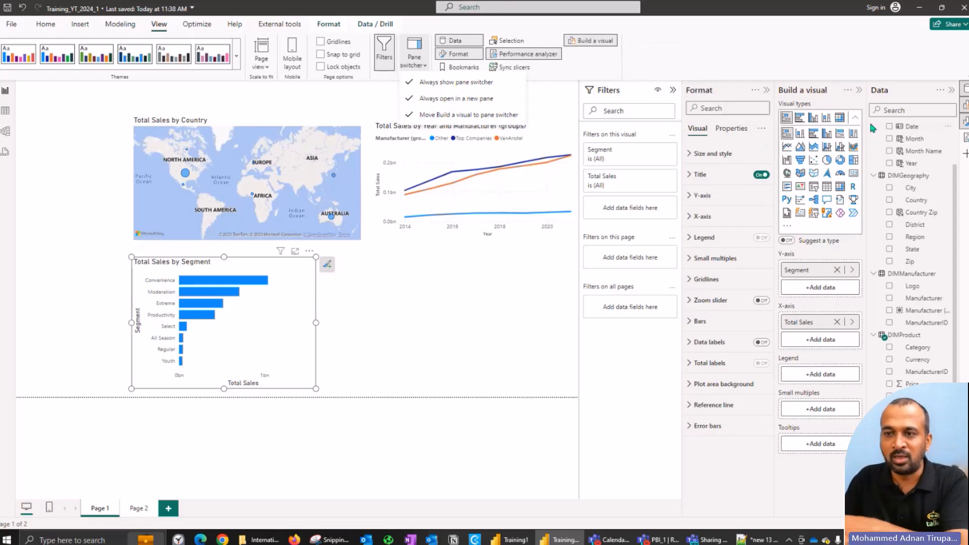
pyautogui.click(767, 91)
pyautogui.click(858, 90)
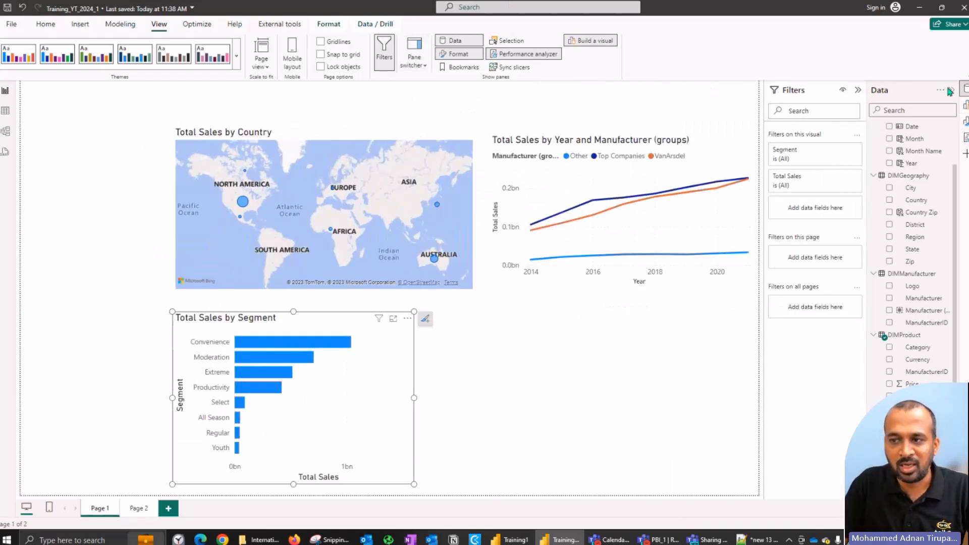
pyautogui.click(964, 106)
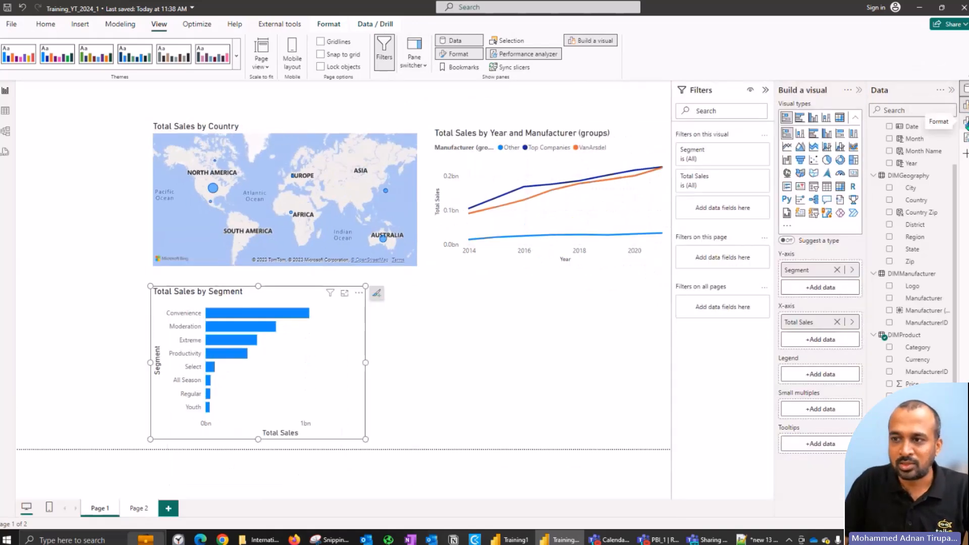
pyautogui.click(965, 122)
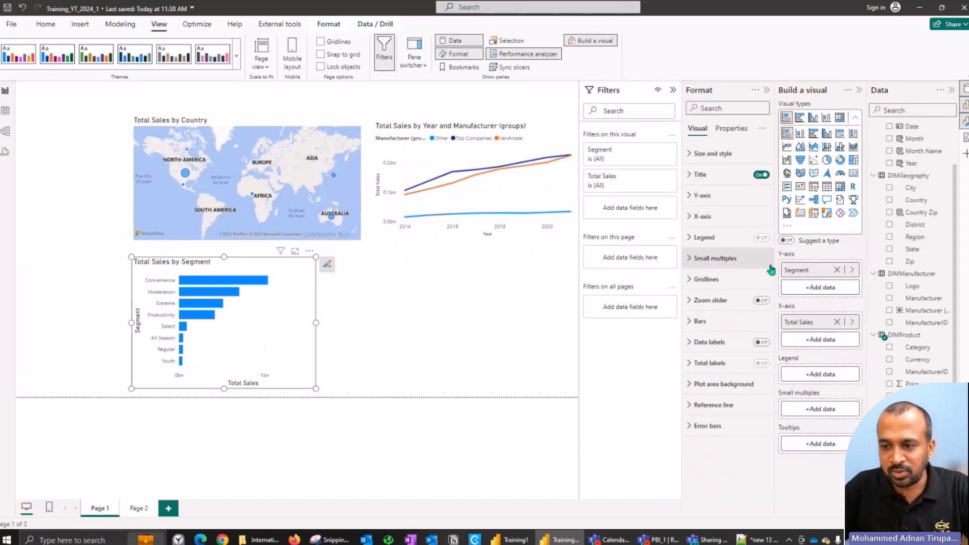
# Step: Turn on data labels for the Total Sales by Segment chart and set their value display units to Millions
pyautogui.click(760, 345)
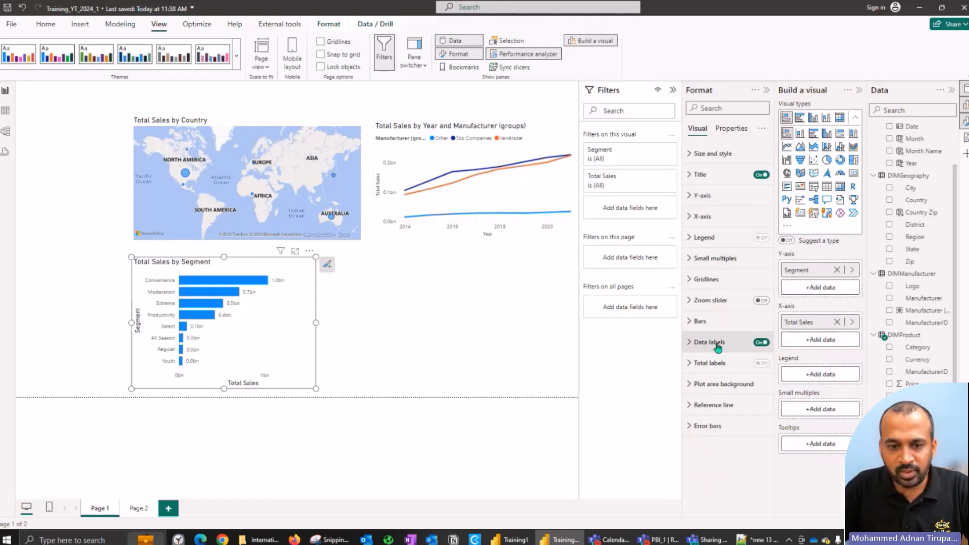
pyautogui.click(717, 347)
pyautogui.scroll(-2, 731, 396)
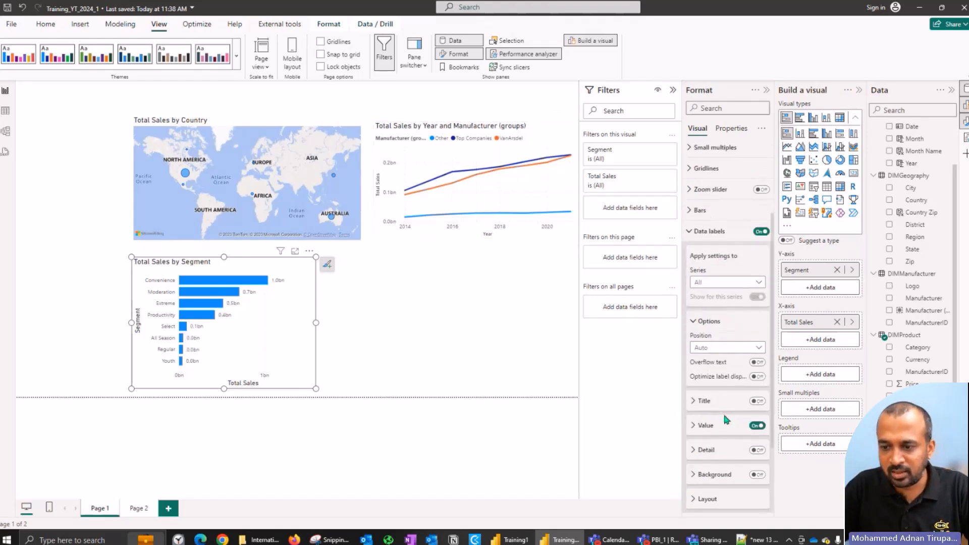
pyautogui.click(706, 425)
pyautogui.scroll(-3, 718, 431)
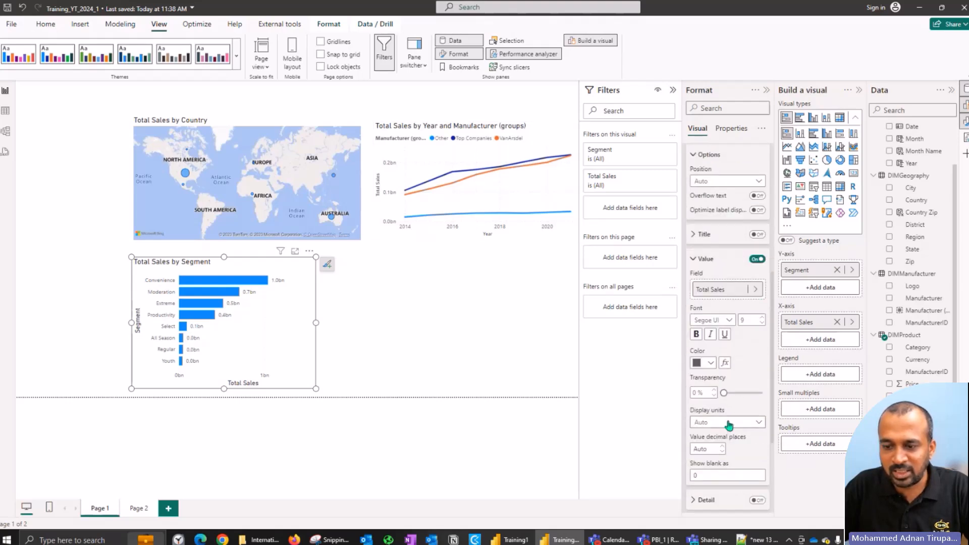
pyautogui.click(728, 425)
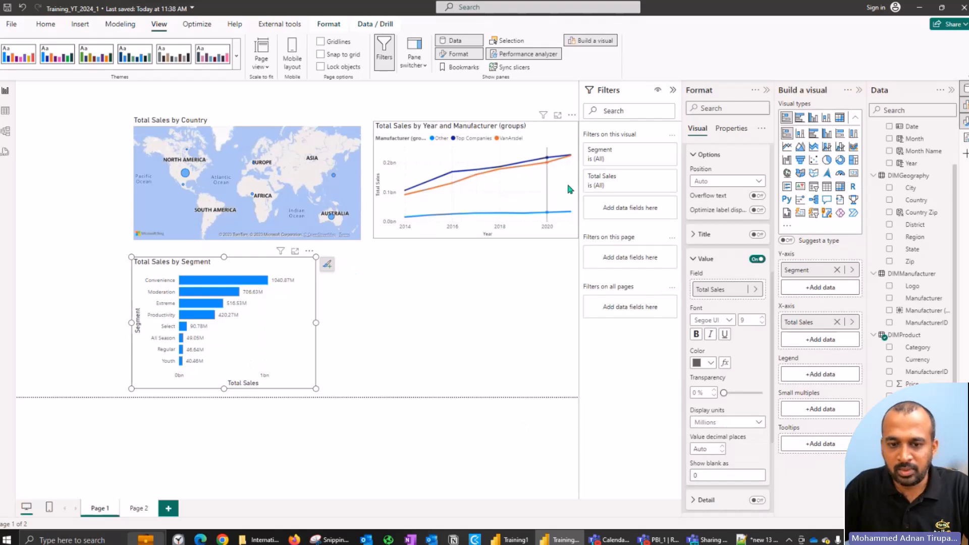
# Step: Turn on data labels for the Total Sales by Year and Manufacturer (groups) line chart, with display units in Millions
pyautogui.click(564, 165)
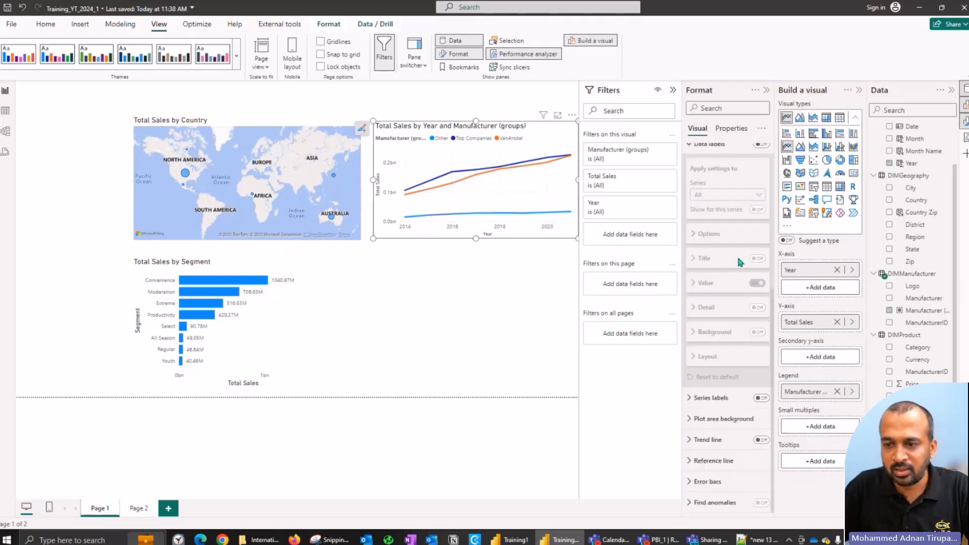
pyautogui.scroll(5, 730, 201)
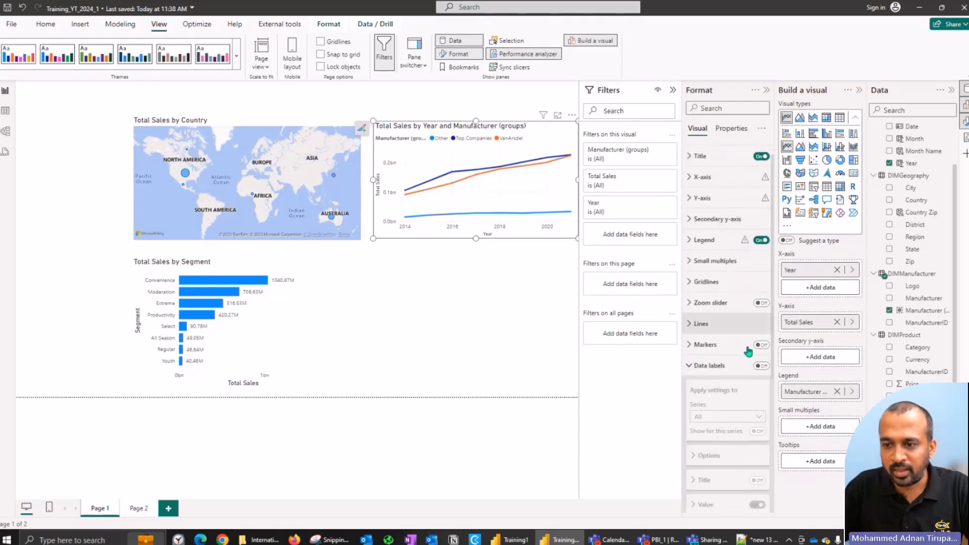
pyautogui.click(758, 367)
pyautogui.scroll(-4, 737, 334)
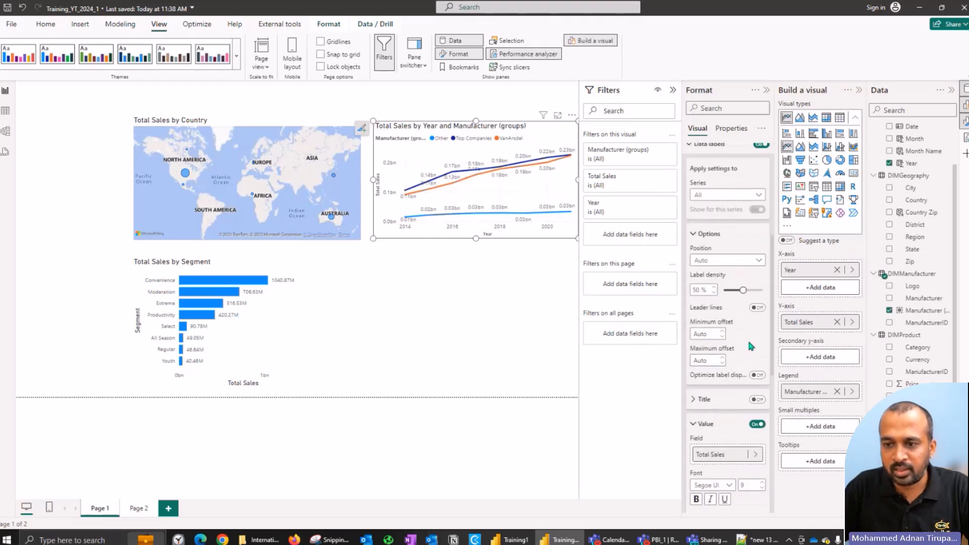
pyautogui.scroll(-4, 747, 338)
pyautogui.click(735, 365)
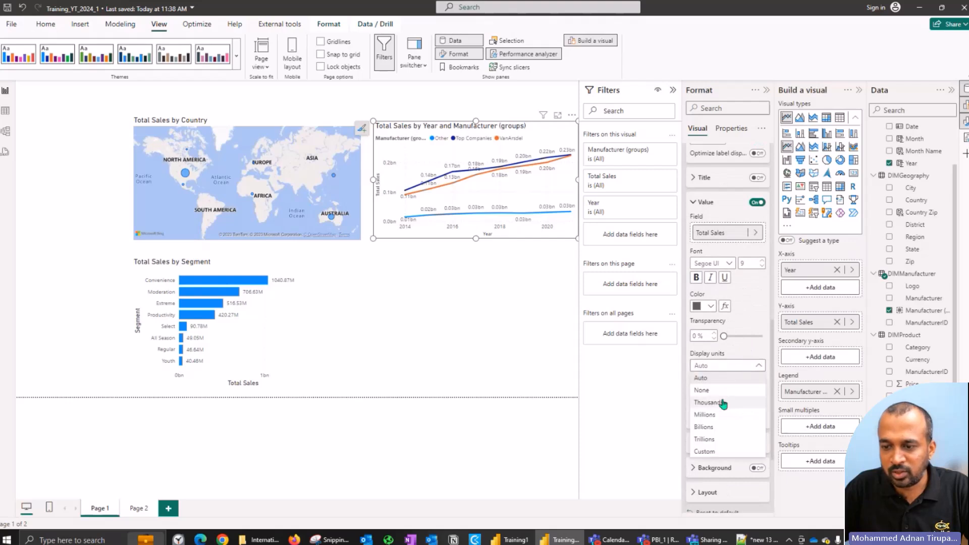
pyautogui.click(718, 415)
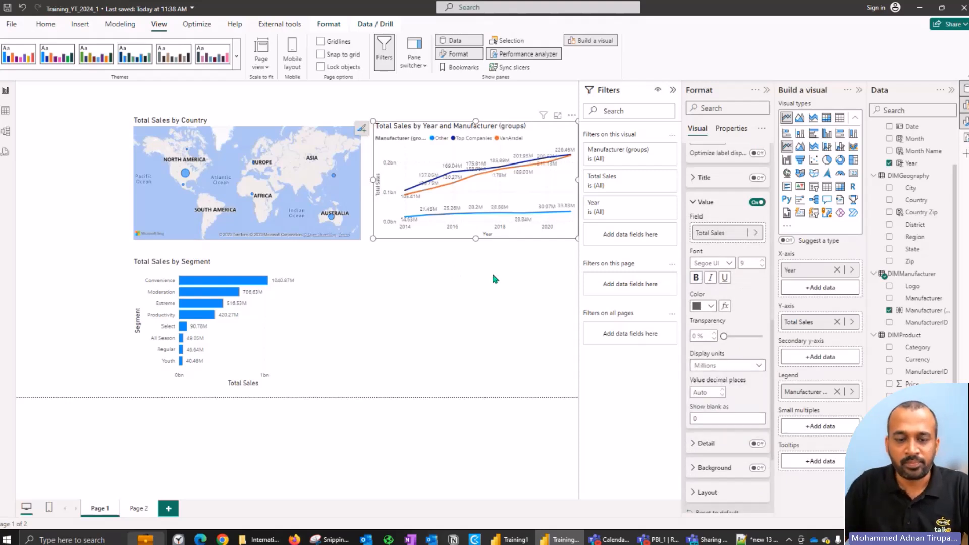
# Step: Switch to Training1 and examine the field assignments of the Sales by Category and Year scatter chart on its report page
pyautogui.hotkey('alt', 'Tab')
pyautogui.hotkey('alt', 'Tab')
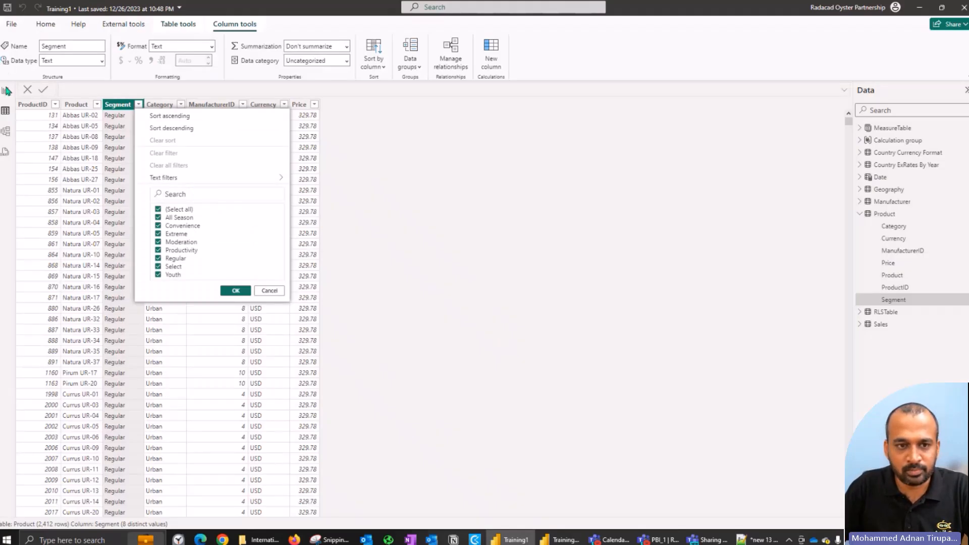
pyautogui.click(6, 91)
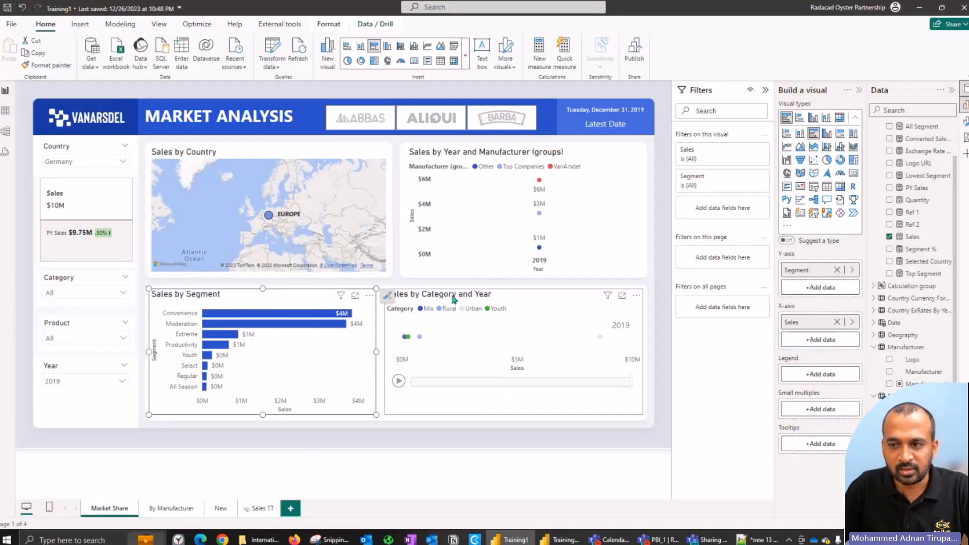
pyautogui.click(454, 299)
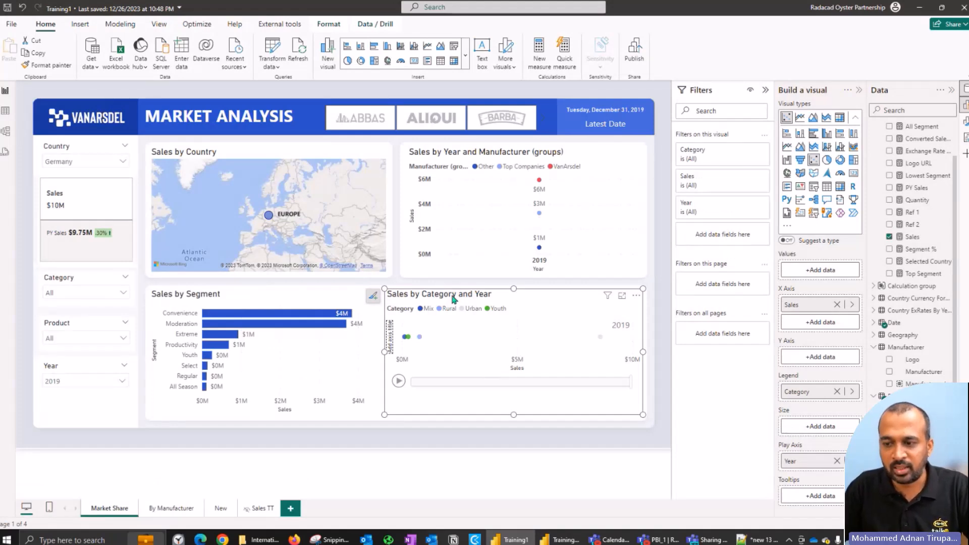
# Step: In Training_YT_2024_1, add a scatter chart beside the Segment chart with Total Sales as X Axis, Category as Legend and Year as Play Axis
pyautogui.hotkey('alt', 'Tab')
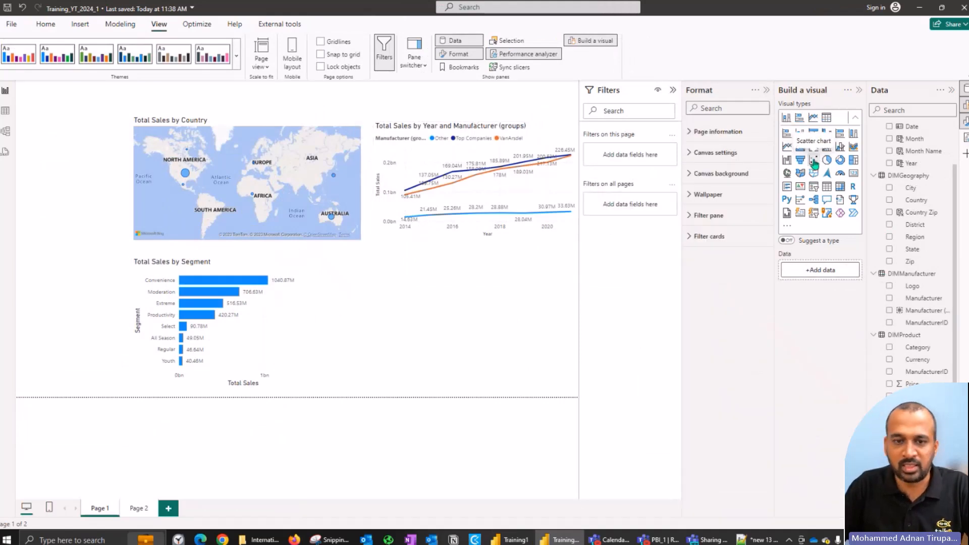
pyautogui.moveTo(55, 127); pyautogui.dragTo(379, 269)
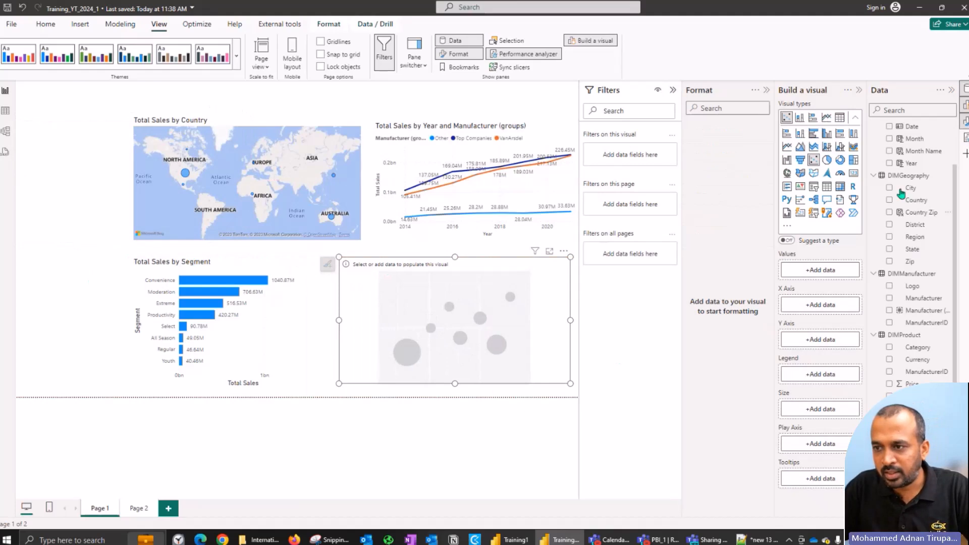
pyautogui.scroll(2, 903, 182)
pyautogui.click(888, 142)
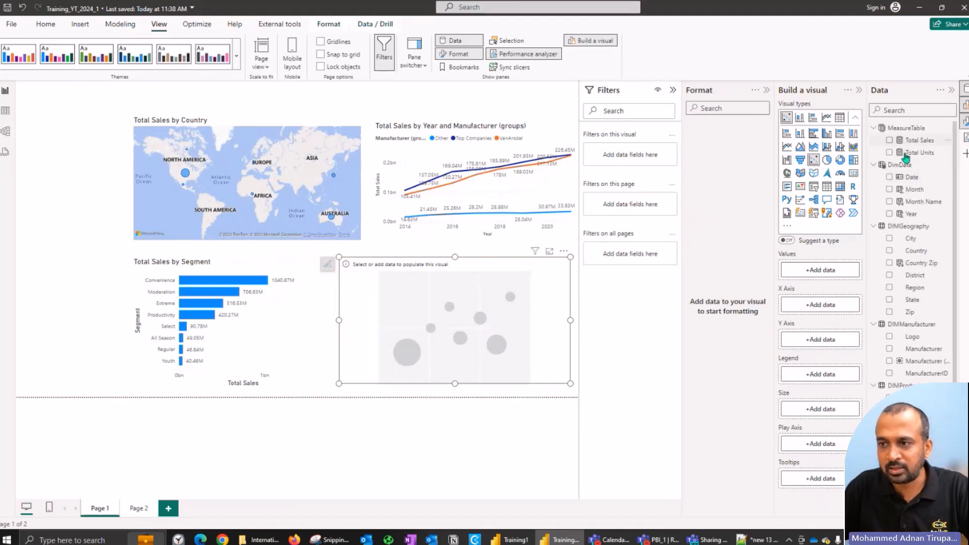
pyautogui.click(890, 214)
pyautogui.scroll(-1, 903, 310)
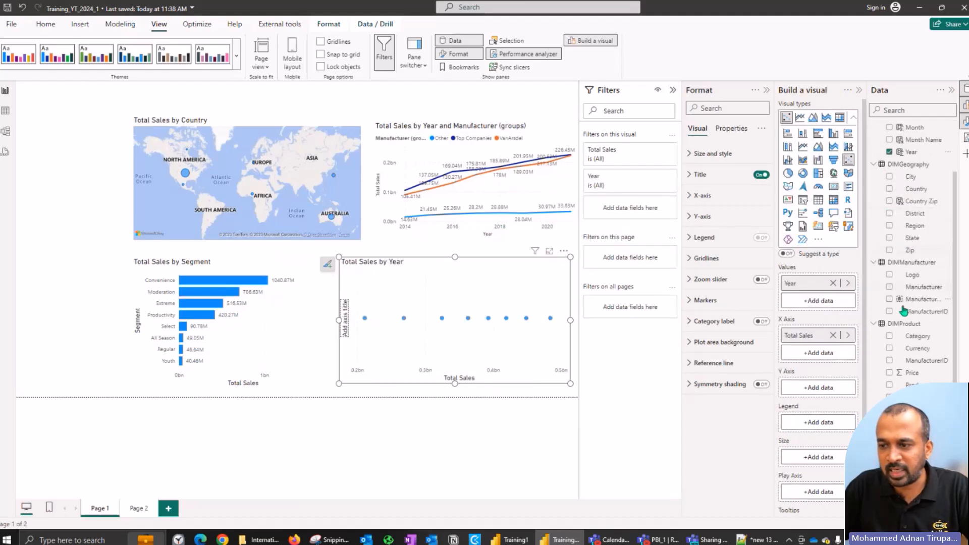
pyautogui.click(889, 336)
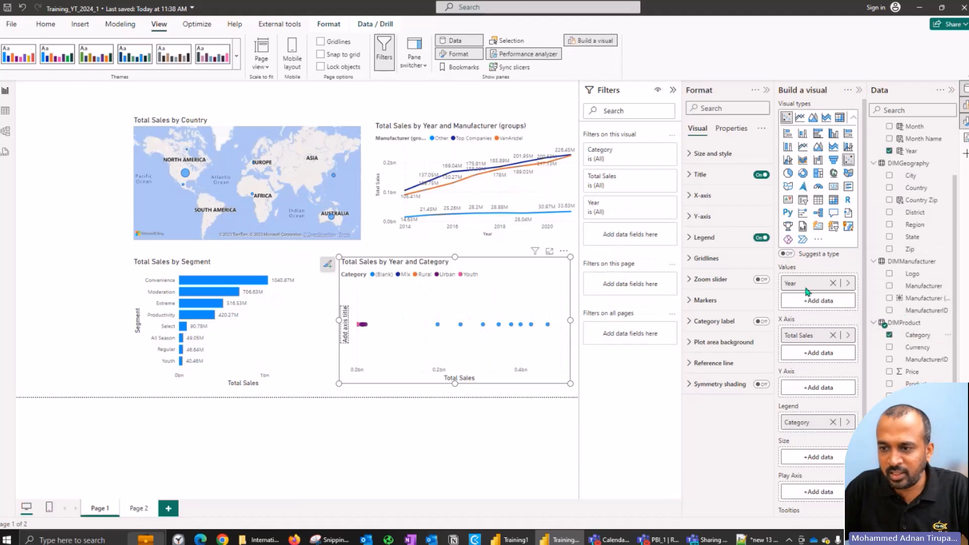
pyautogui.moveTo(805, 284); pyautogui.dragTo(810, 495)
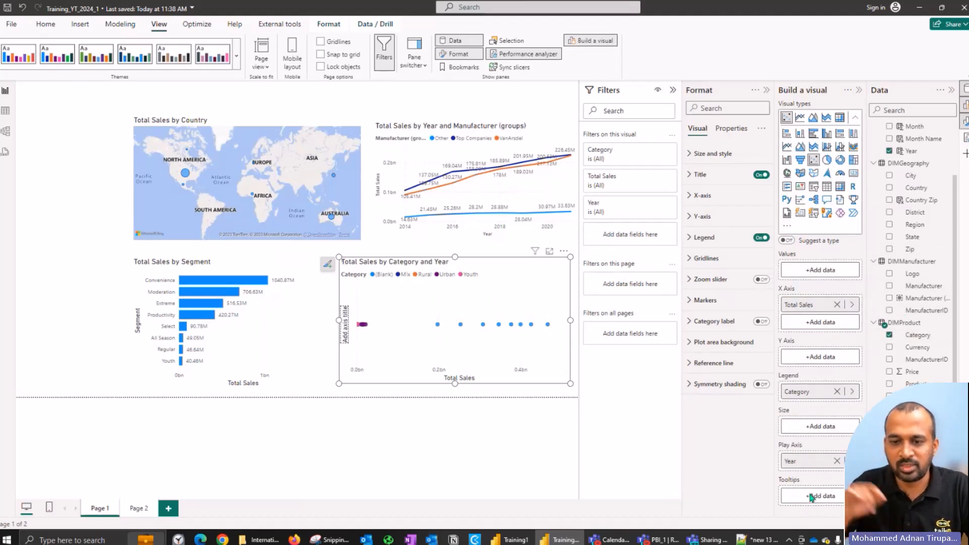
# Step: Try Category in the scatter chart's Values, and return it to Legend to match the chart in Training1
pyautogui.moveTo(799, 392); pyautogui.dragTo(814, 275)
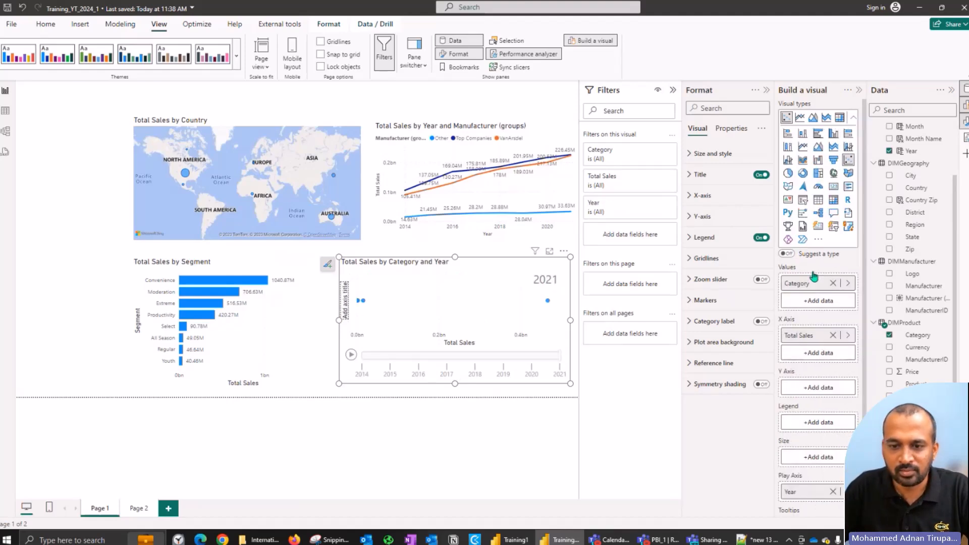
pyautogui.hotkey('alt', 'Tab')
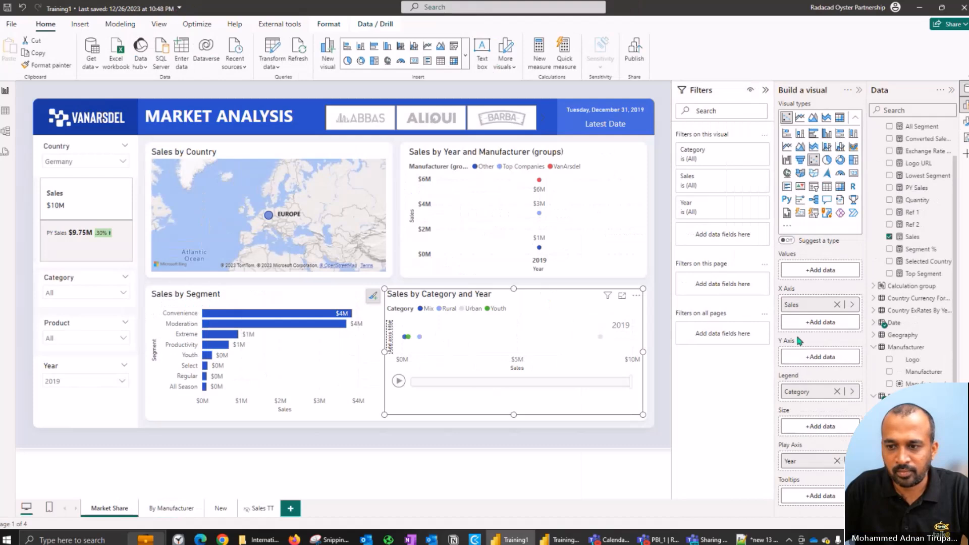
pyautogui.hotkey('alt', 'Tab')
pyautogui.moveTo(813, 283); pyautogui.dragTo(818, 424)
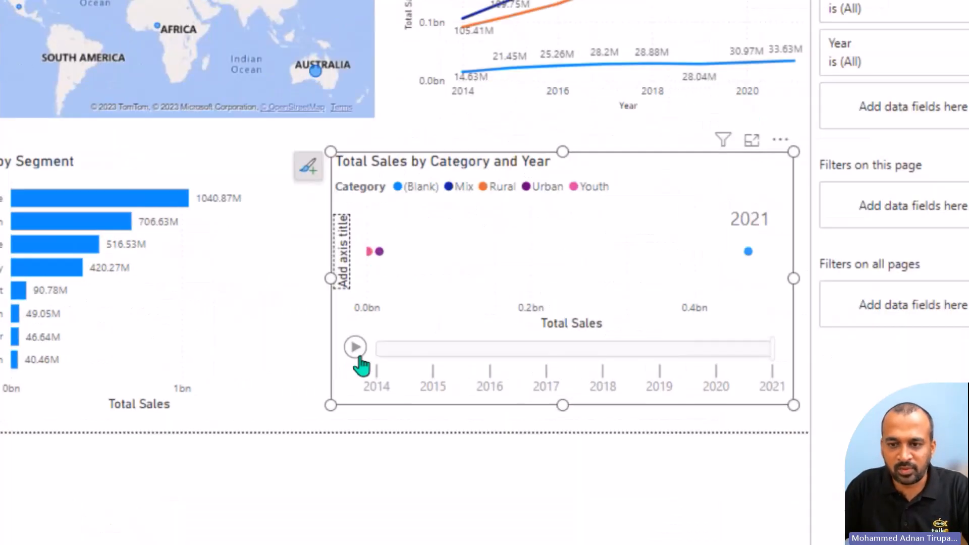
# Step: Deselect the scatter chart and save the Training_YT_2024_1 report
pyautogui.click(356, 348)
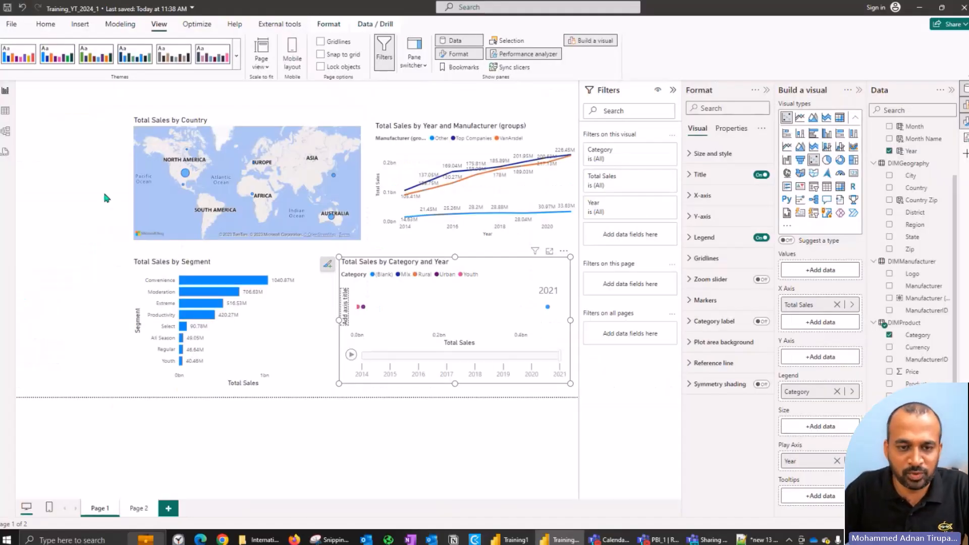
pyautogui.click(104, 194)
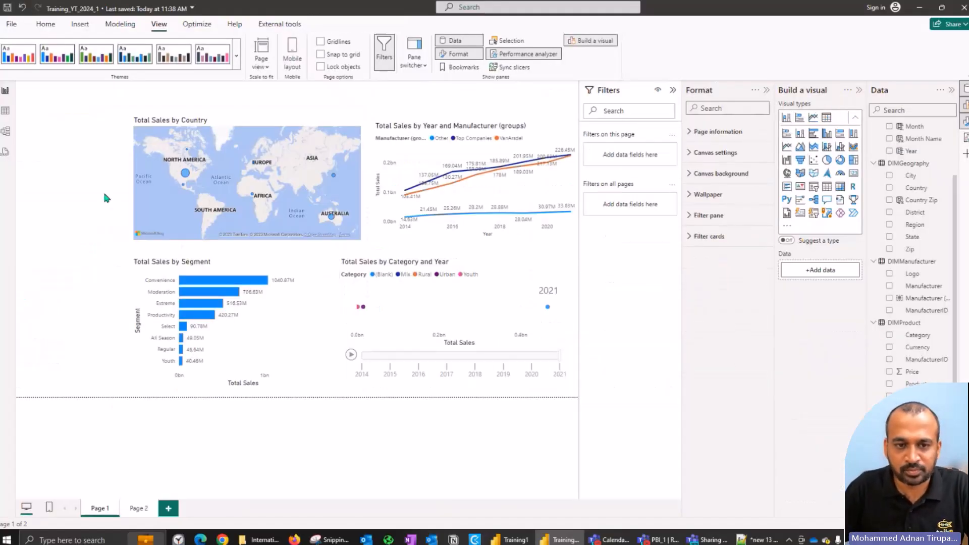
pyautogui.hotkey('ctrl', 's')
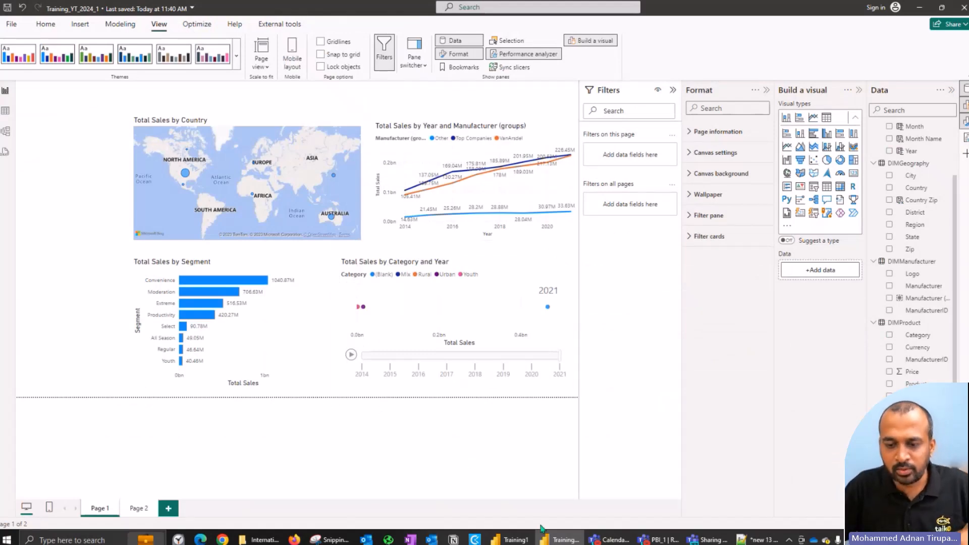
# Step: After a look at Training1, return to Training_YT_2024_1 and add a compact Year slicer beside the Country map
pyautogui.click(523, 537)
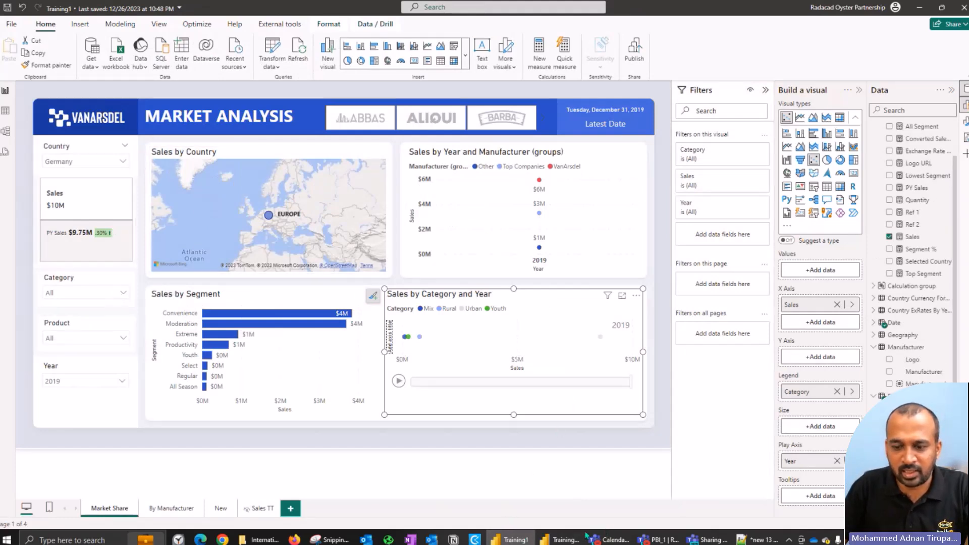
pyautogui.click(564, 540)
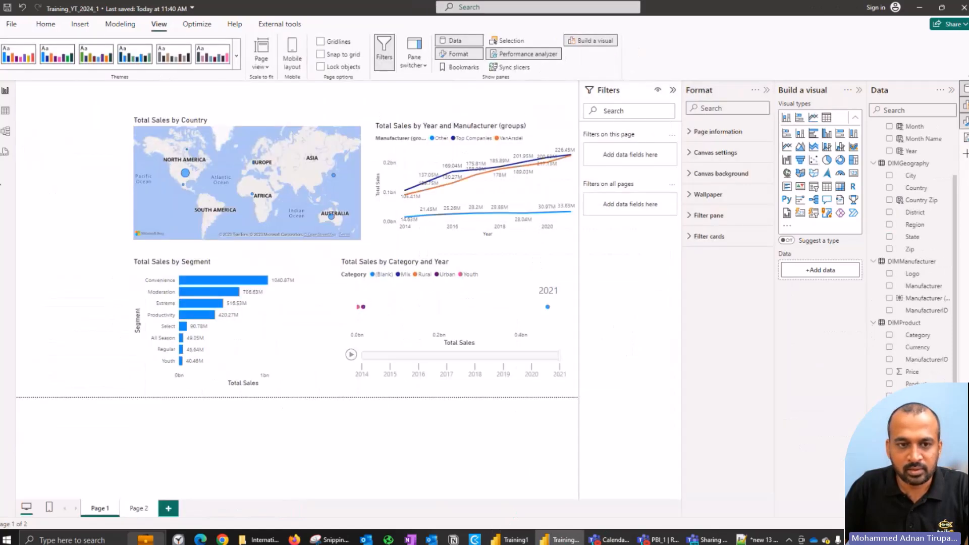
pyautogui.click(812, 188)
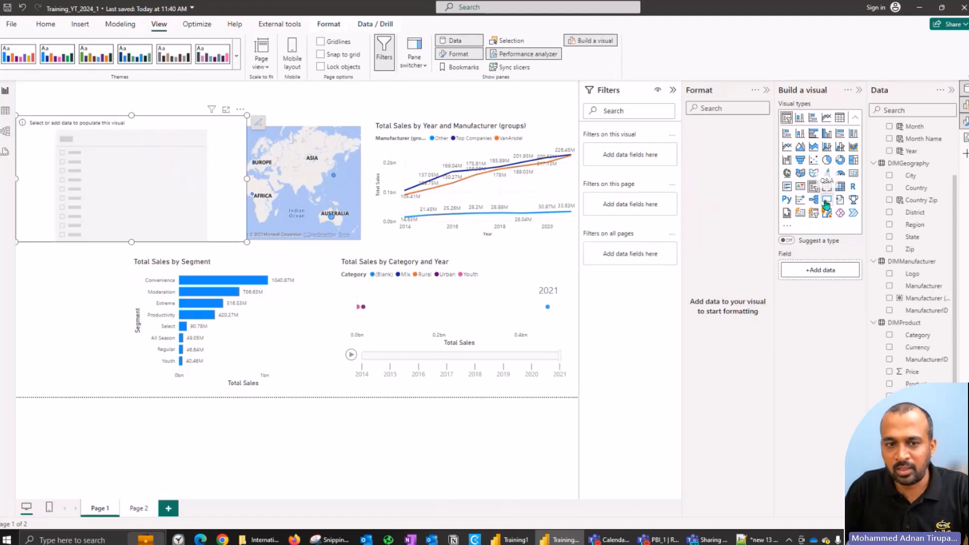
pyautogui.moveTo(247, 242); pyautogui.dragTo(102, 184)
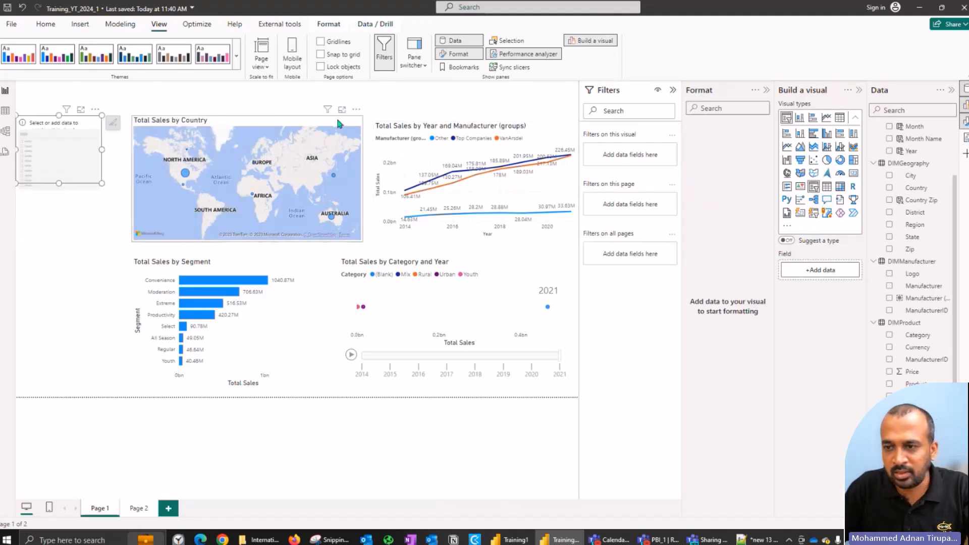
pyautogui.click(890, 152)
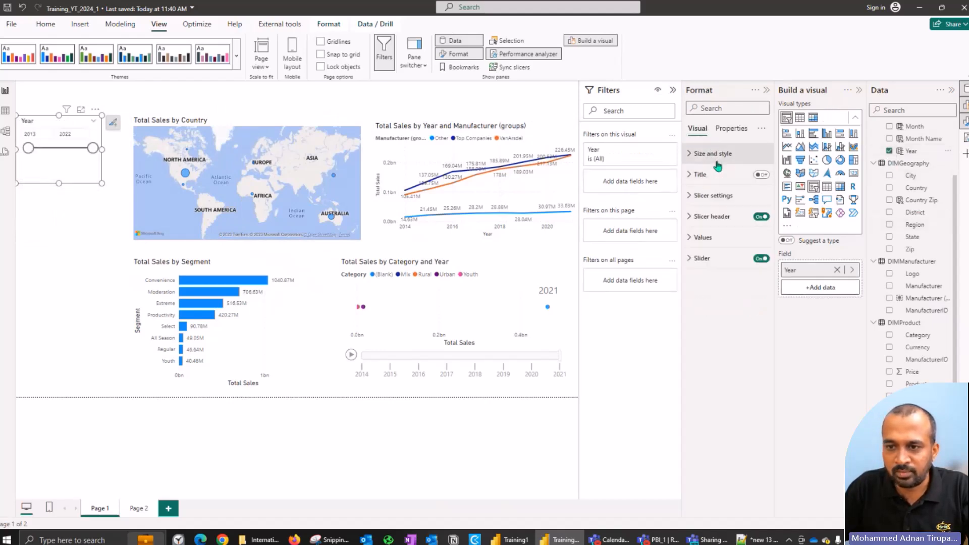
# Step: Set the Year slicer's style to Dropdown and shrink the slicer to fit
pyautogui.click(721, 195)
pyautogui.click(722, 246)
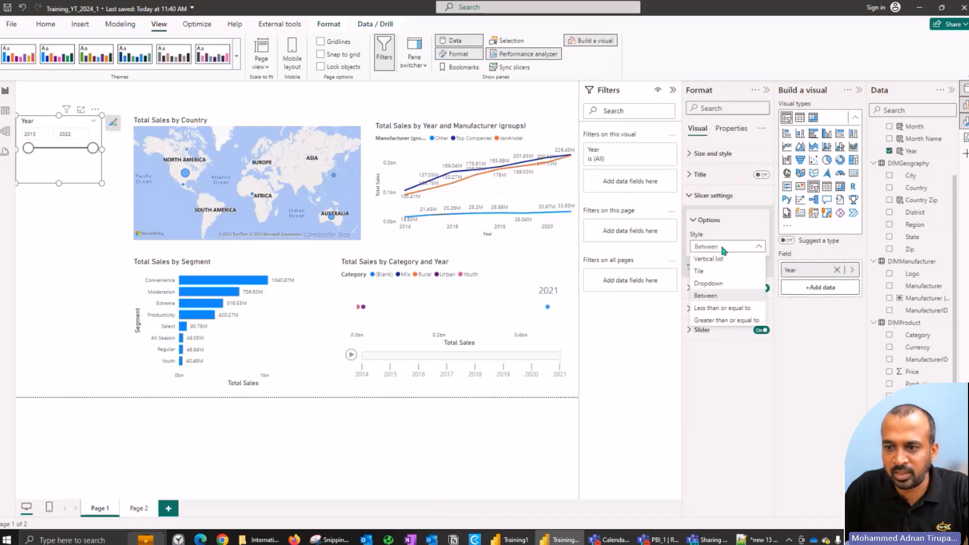
pyautogui.click(740, 284)
pyautogui.moveTo(100, 186); pyautogui.dragTo(96, 154)
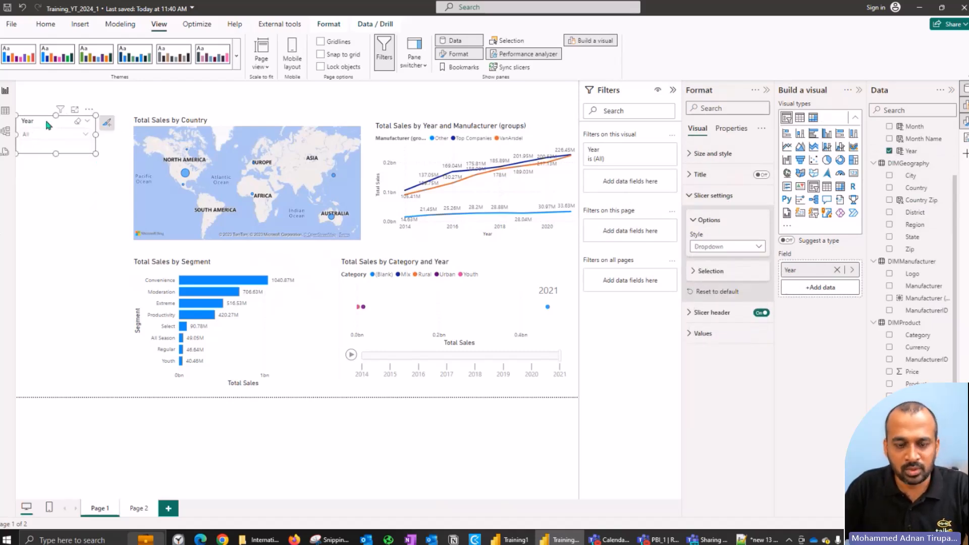
# Step: Duplicate the Year slicer, place the copy below it, and replace its field with Manufacturer
pyautogui.hotkey('ctrl', 'c')
pyautogui.hotkey('ctrl', 'v')
pyautogui.moveTo(44, 127); pyautogui.dragTo(44, 179)
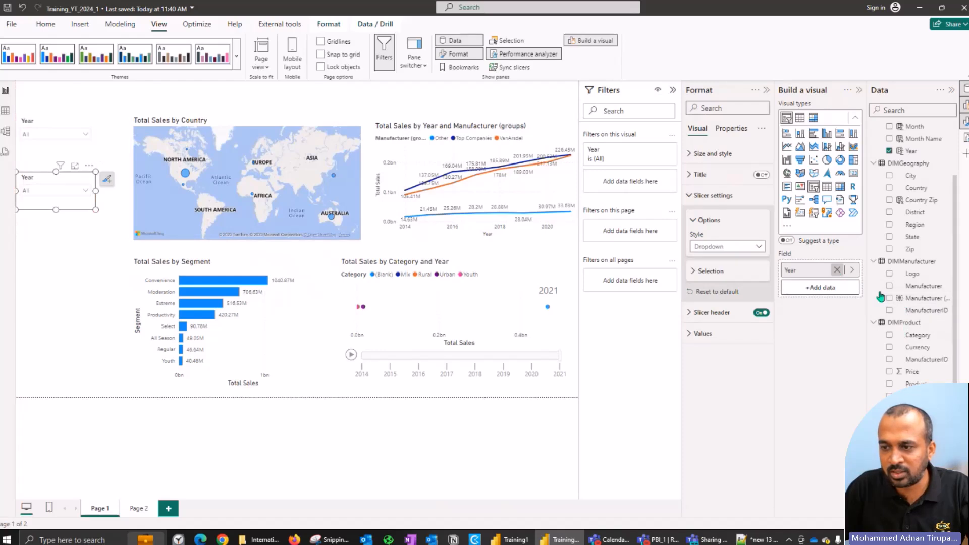
pyautogui.click(837, 270)
pyautogui.click(889, 285)
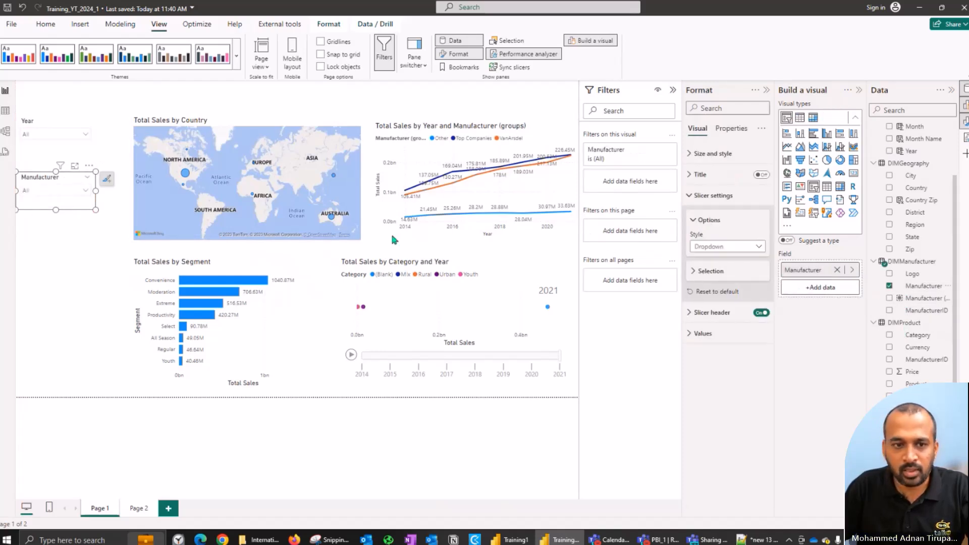
# Step: Duplicate the Manufacturer slicer, place the copy below it, and replace its field with Category
pyautogui.hotkey('ctrl', 'v')
pyautogui.moveTo(38, 181); pyautogui.dragTo(47, 227)
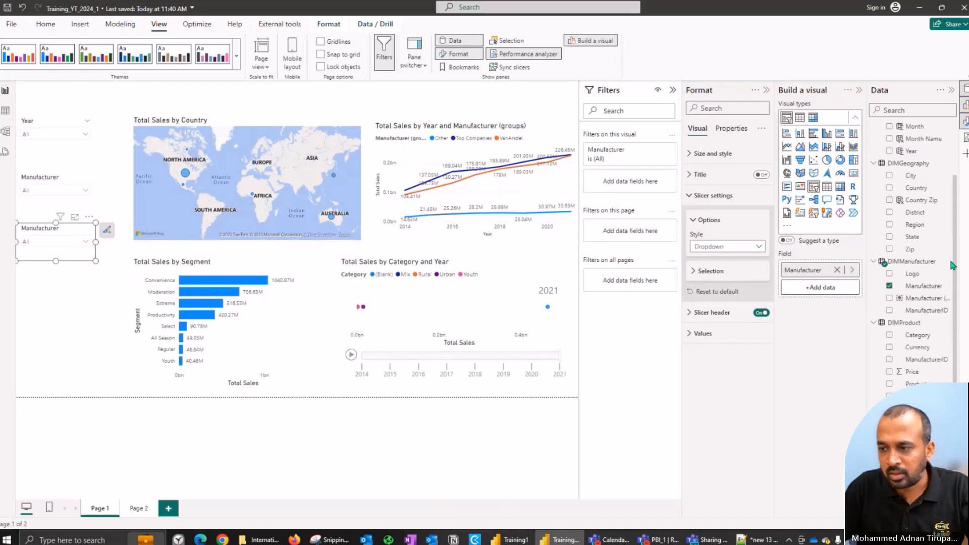
pyautogui.click(889, 335)
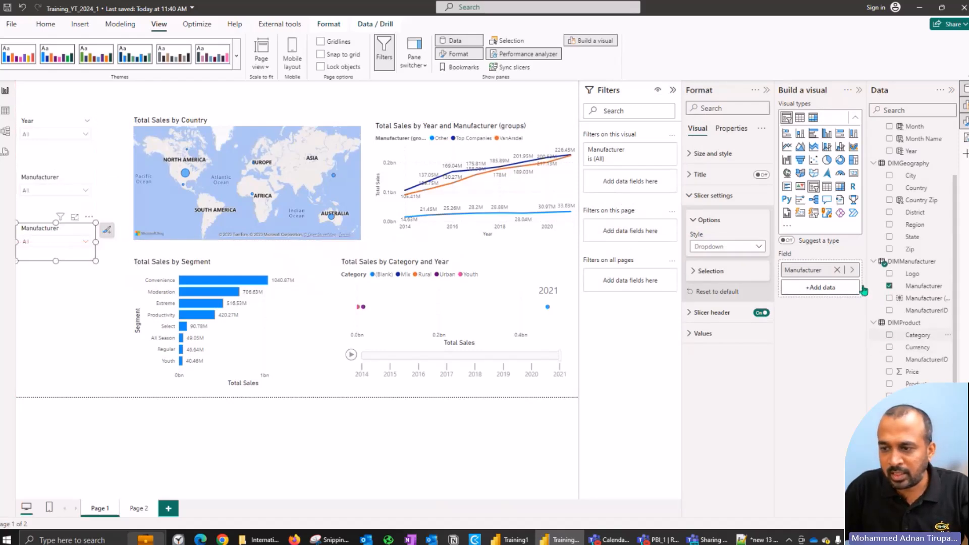
pyautogui.click(837, 271)
# Step: Duplicate the Category slicer, place the copy below it, and replace its field with Country from DIMGeography
pyautogui.hotkey('ctrl', 'v')
pyautogui.moveTo(41, 241); pyautogui.dragTo(37, 282)
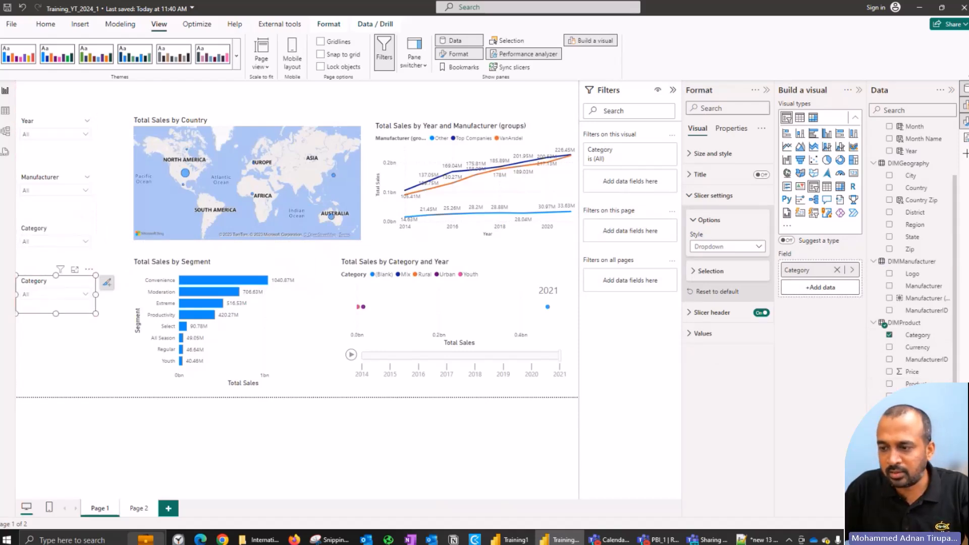
pyautogui.click(889, 434)
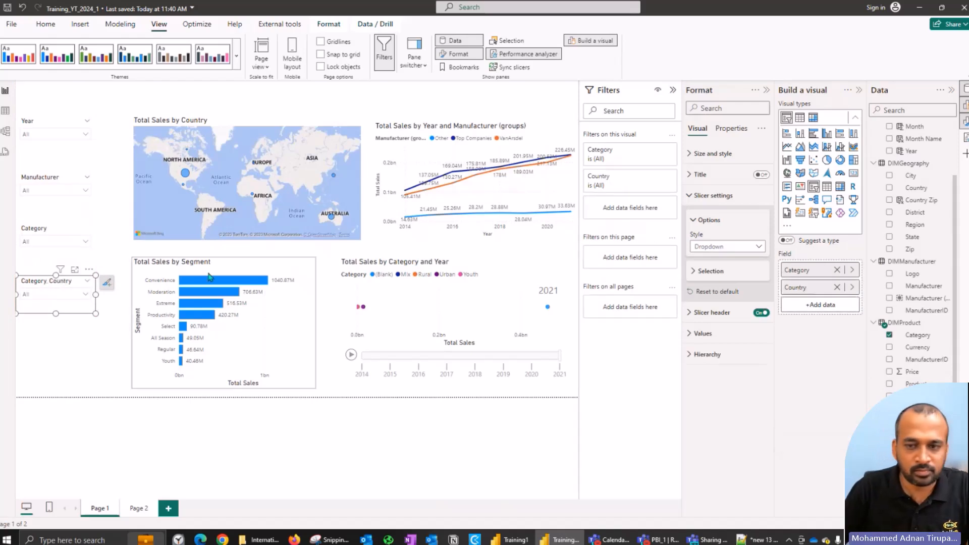
pyautogui.click(837, 287)
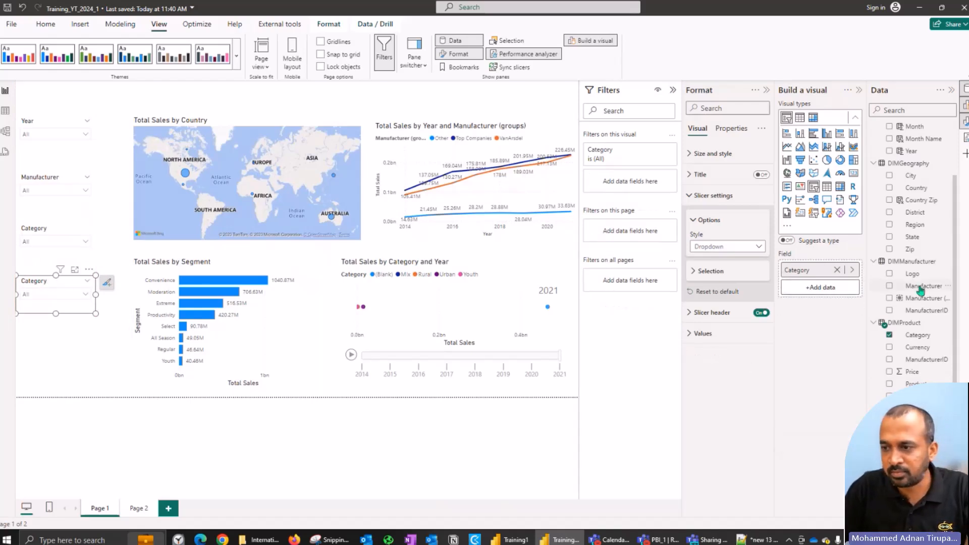
pyautogui.click(889, 187)
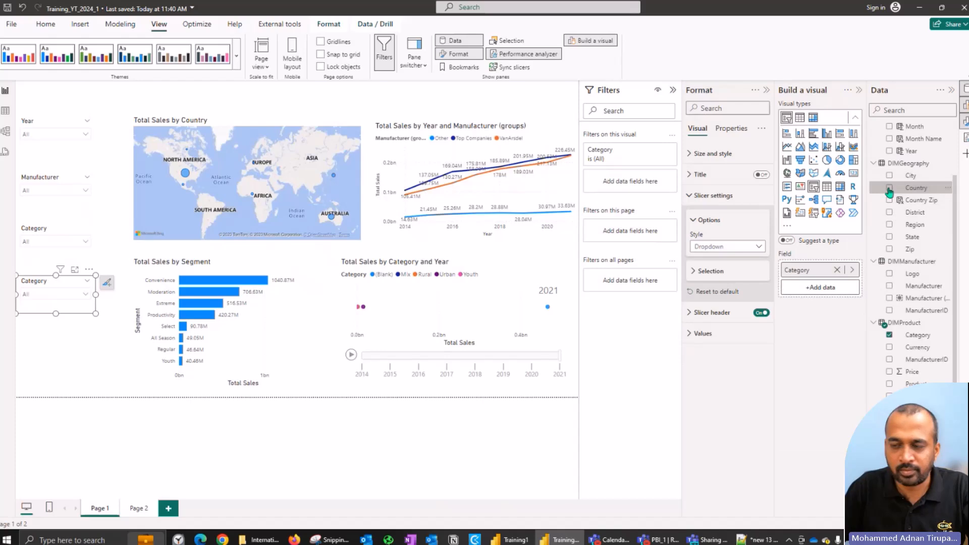
pyautogui.click(837, 270)
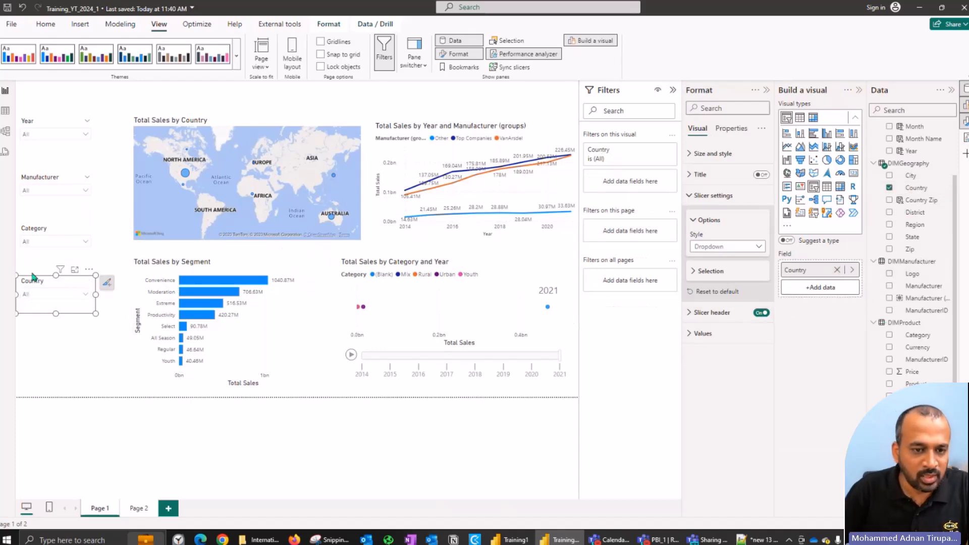
# Step: Examine the entries offered by the Country and Manufacturer dropdown slicers
pyautogui.click(46, 291)
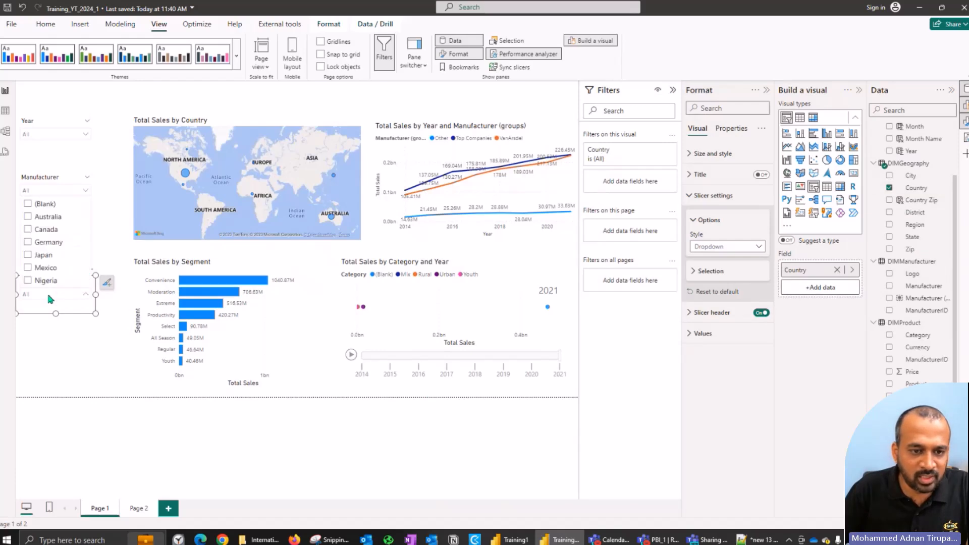
pyautogui.click(42, 242)
pyautogui.click(46, 187)
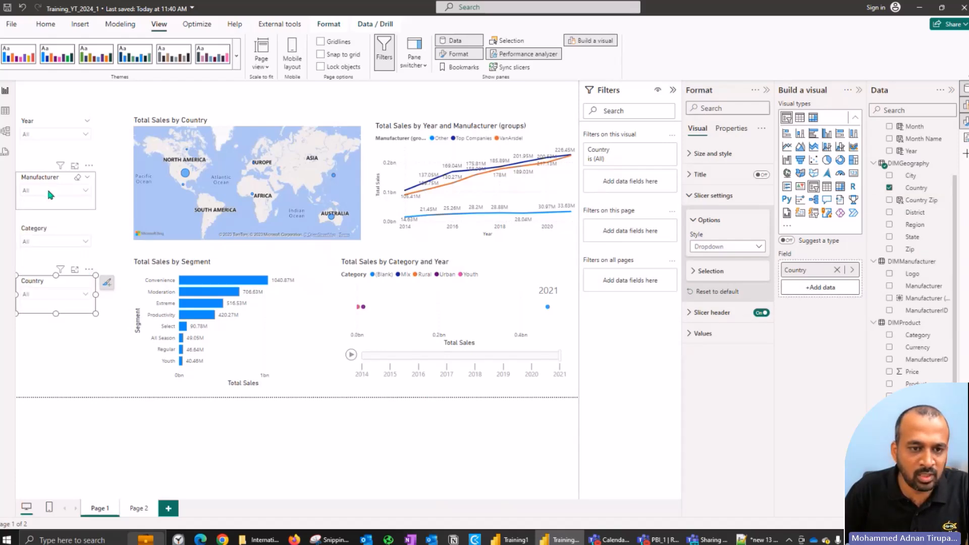
pyautogui.click(46, 186)
pyautogui.scroll(-3, 51, 237)
pyautogui.scroll(3, 51, 237)
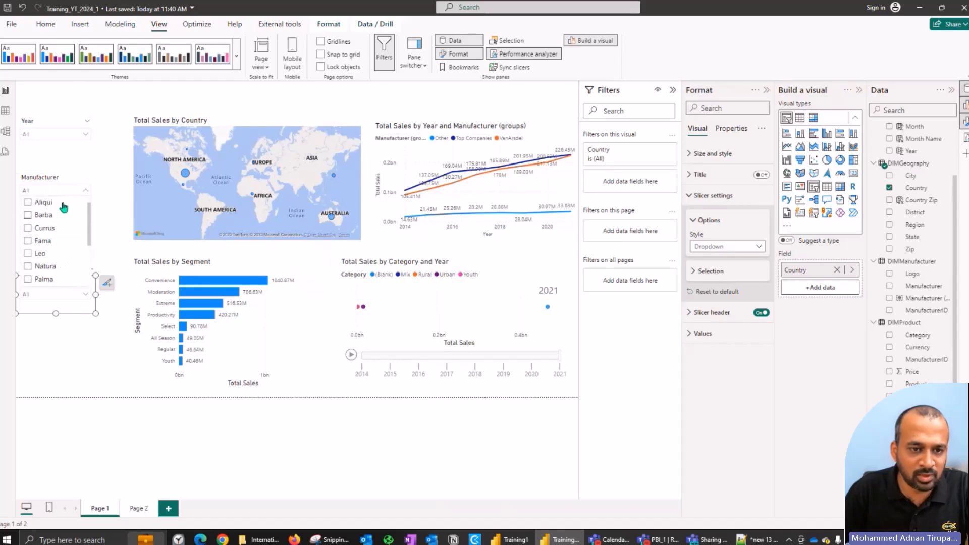
pyautogui.click(59, 183)
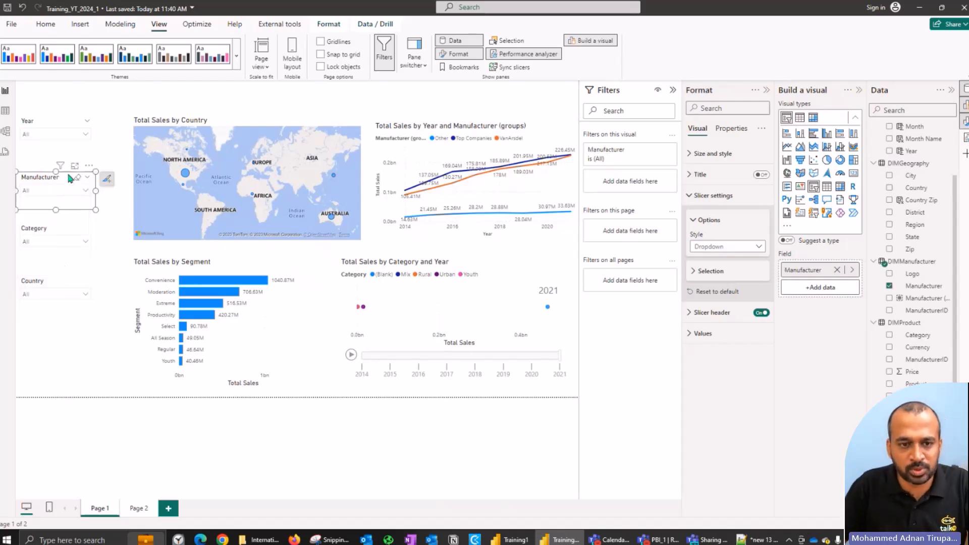
# Step: Enable search in the Manufacturer slicer and search its list for "leo"
pyautogui.click(88, 166)
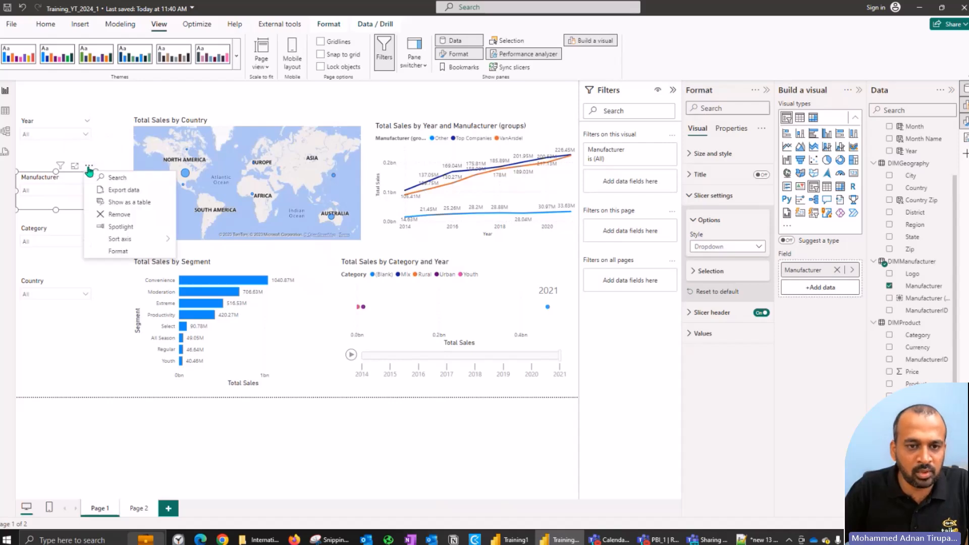
pyautogui.click(117, 178)
pyautogui.click(54, 189)
pyautogui.write('leo')
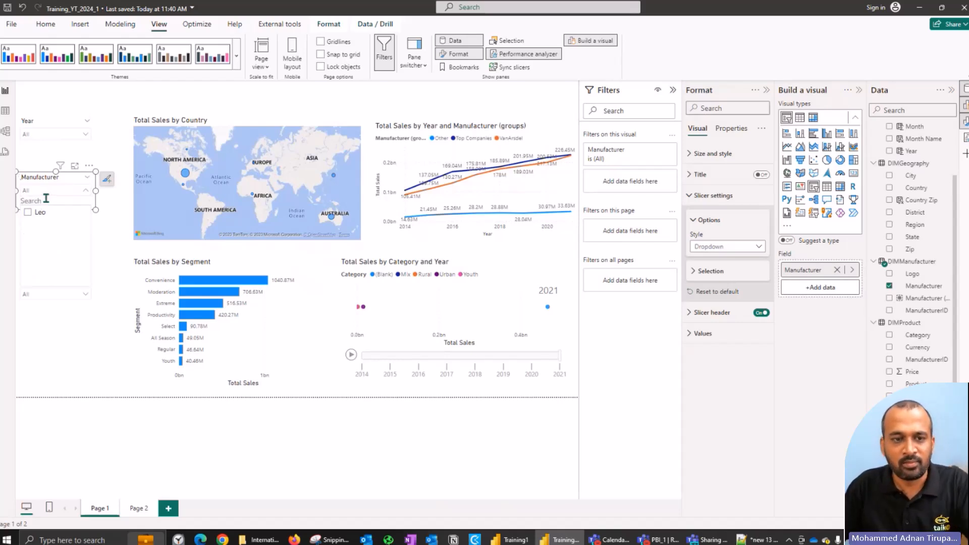
# Step: Close the Manufacturer list, deselect the slicer, and save the Training_YT_2024_1 report
pyautogui.click(35, 181)
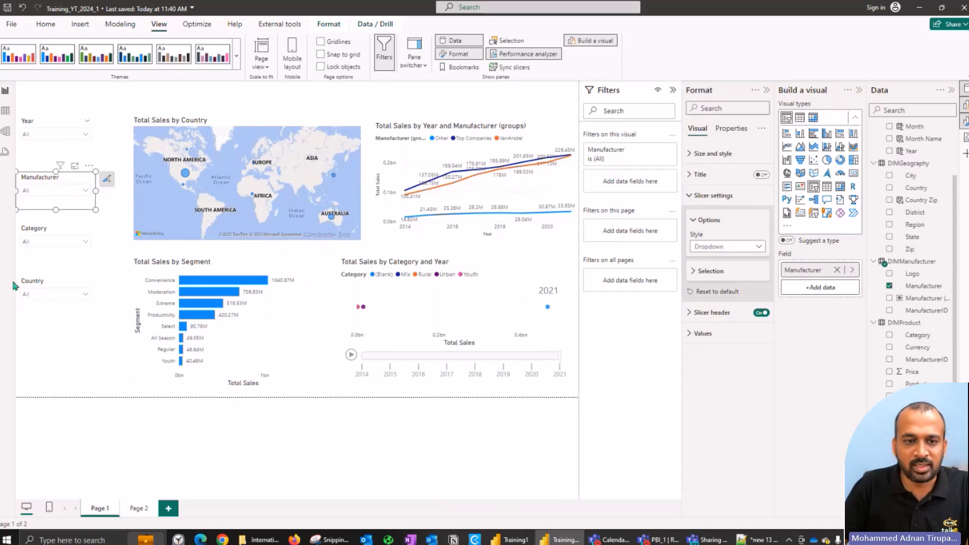
pyautogui.click(40, 89)
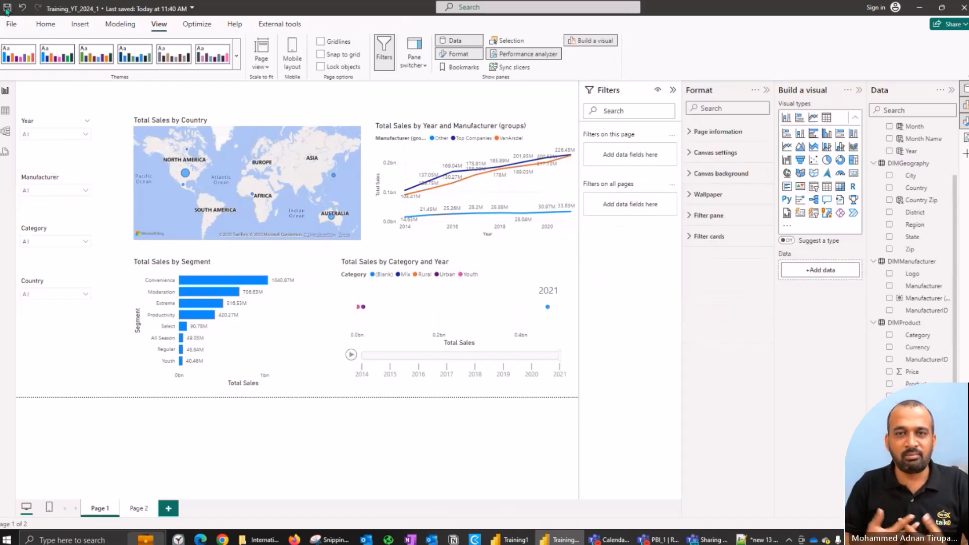
pyautogui.click(6, 8)
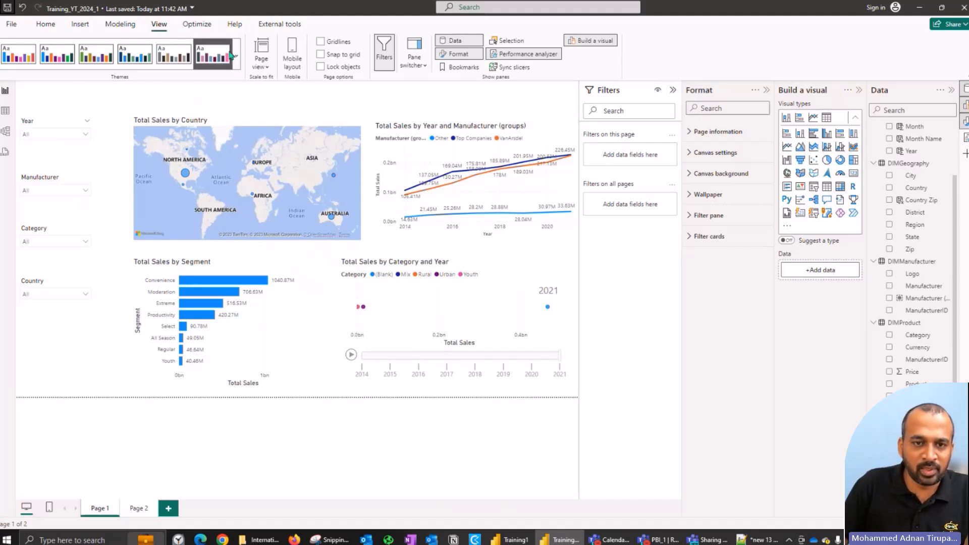
# Step: Try a greyscale theme and the Tidal theme on the report
pyautogui.click(174, 68)
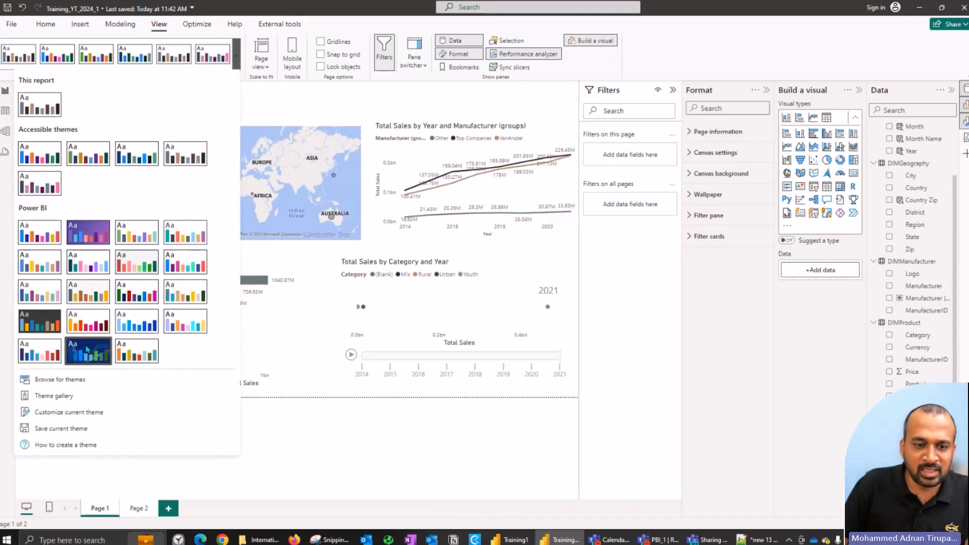
pyautogui.click(39, 316)
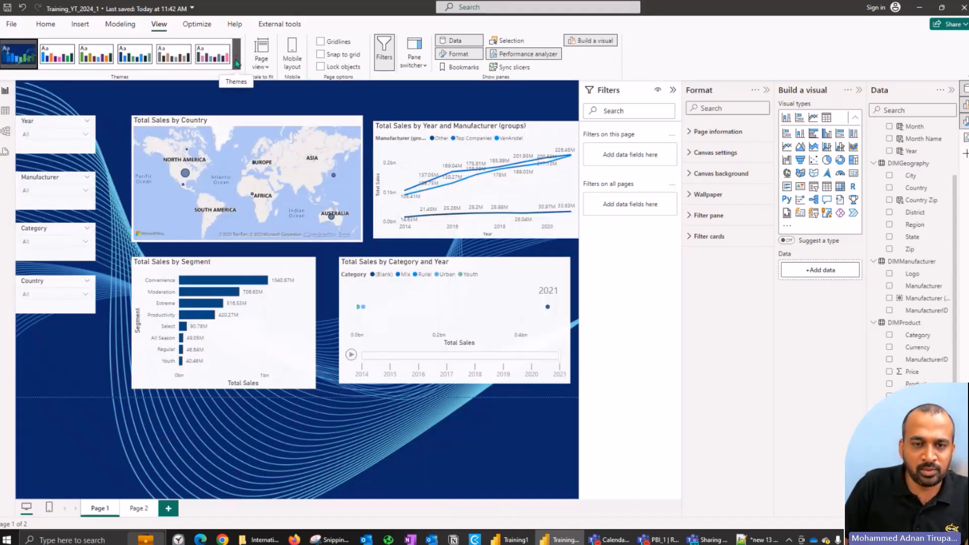
# Step: Import the custom report theme DIADTheme2.json from the Theme folder in DIAD\Data
pyautogui.click(237, 64)
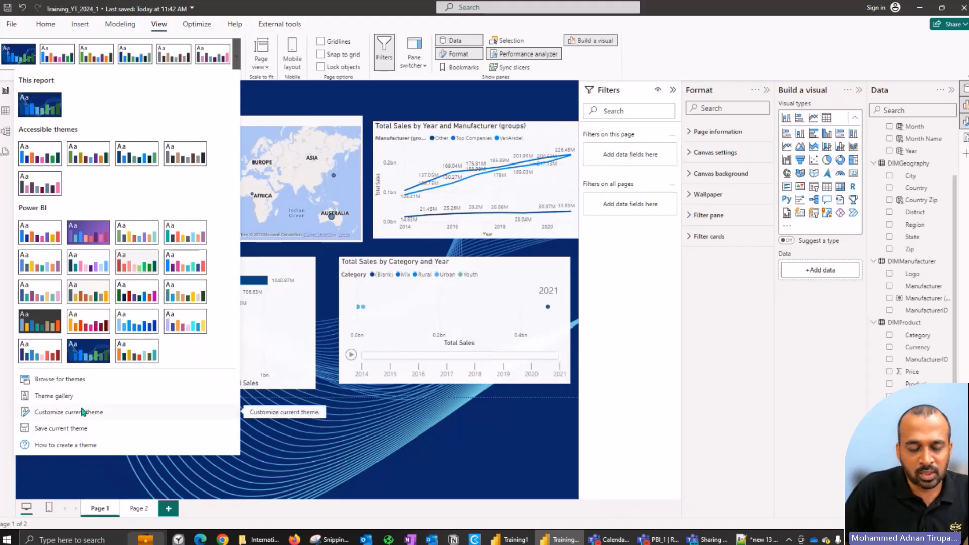
pyautogui.click(83, 381)
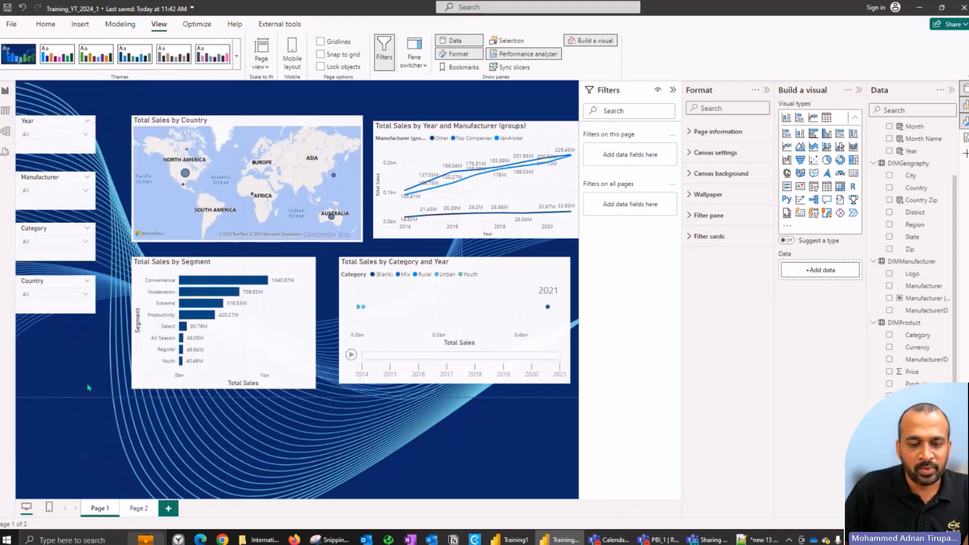
pyautogui.click(287, 133)
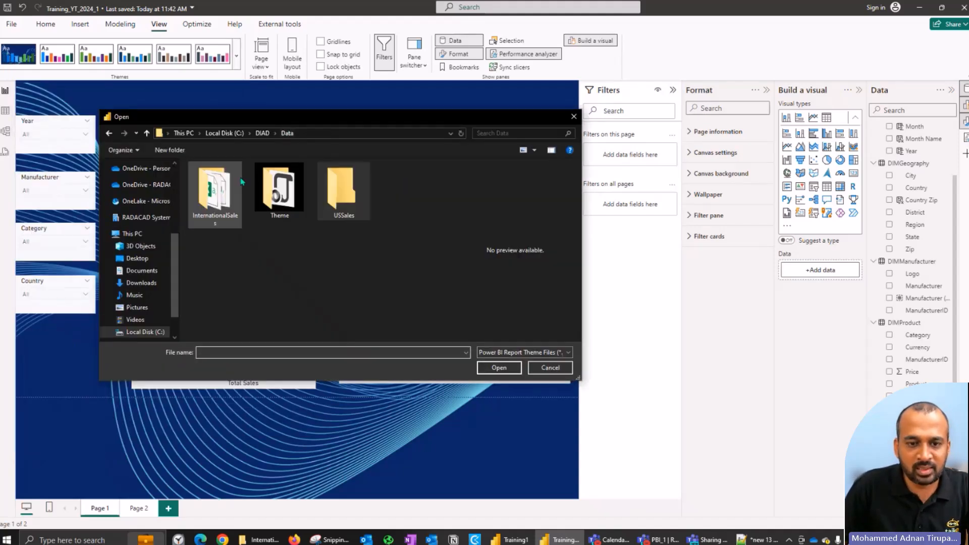
pyautogui.doubleClick(275, 193)
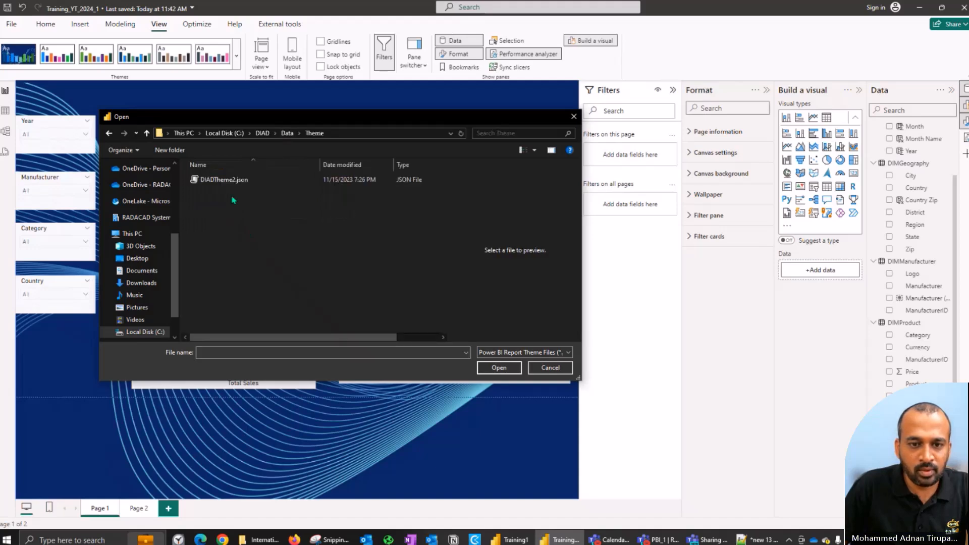
pyautogui.click(236, 182)
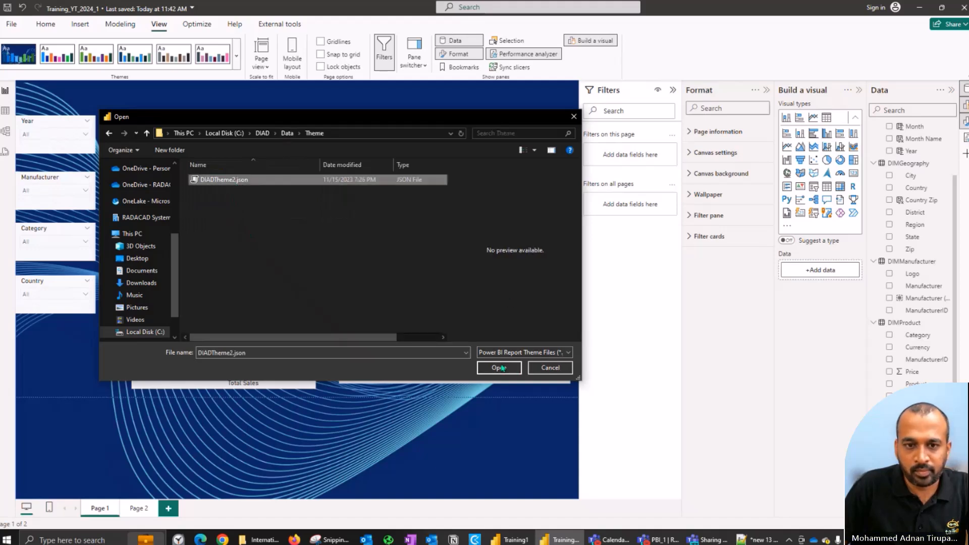
pyautogui.click(503, 368)
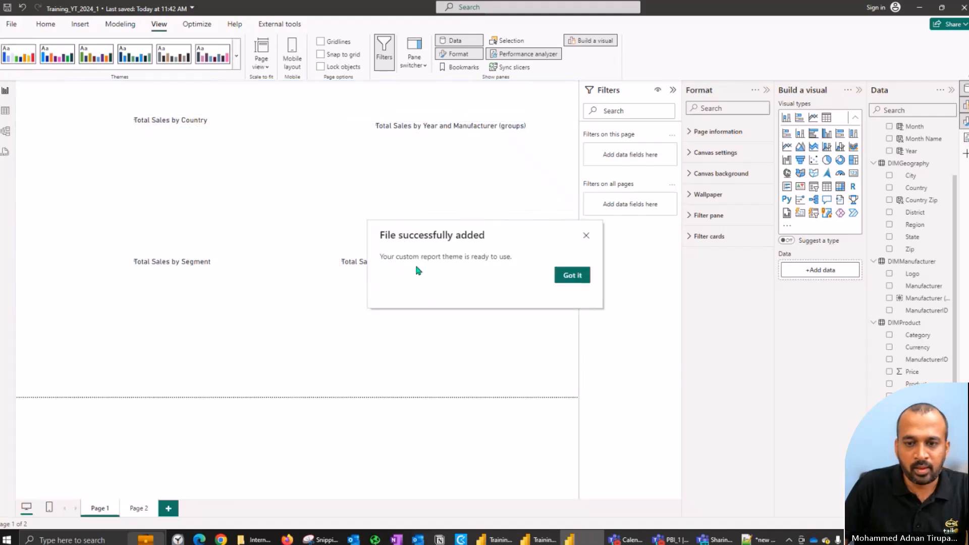
pyautogui.click(572, 276)
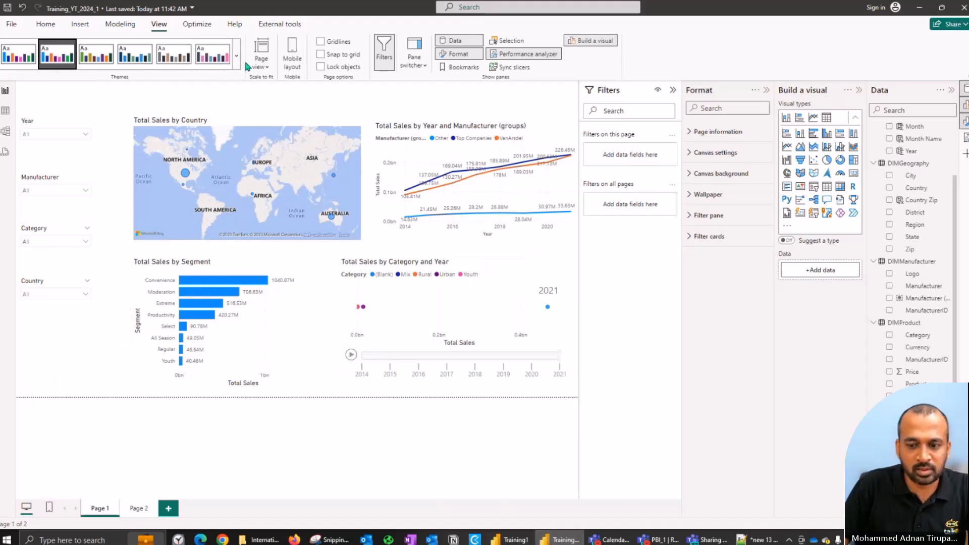
pyautogui.click(764, 542)
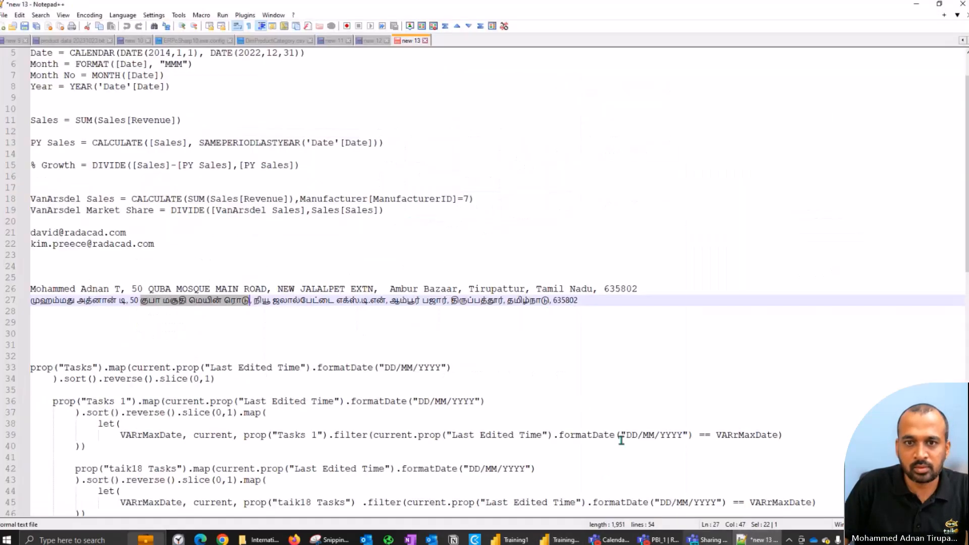
pyautogui.click(962, 9)
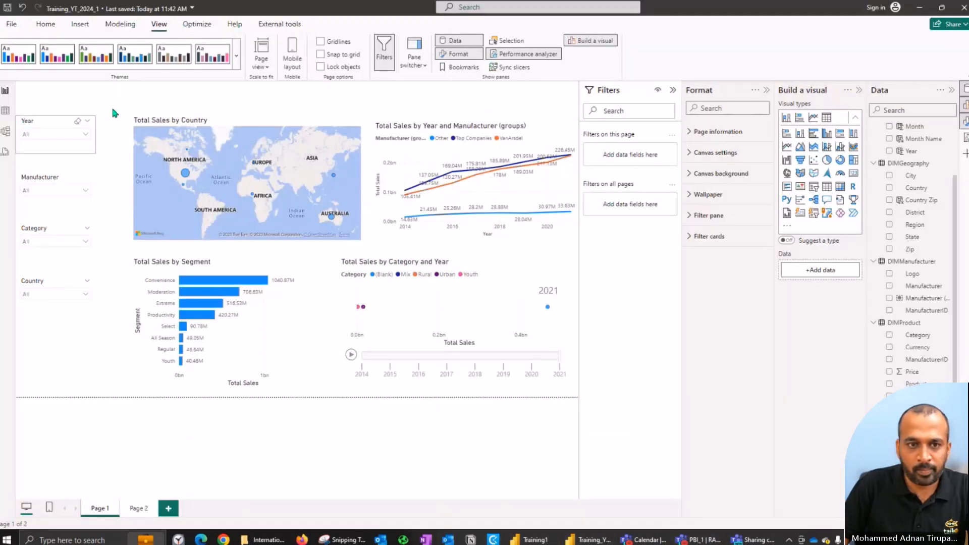
pyautogui.click(237, 63)
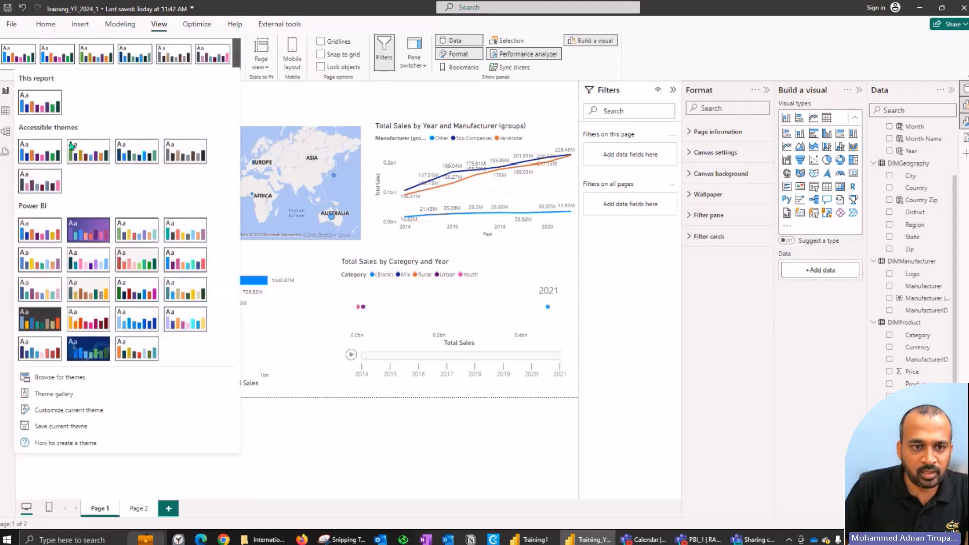
pyautogui.click(67, 398)
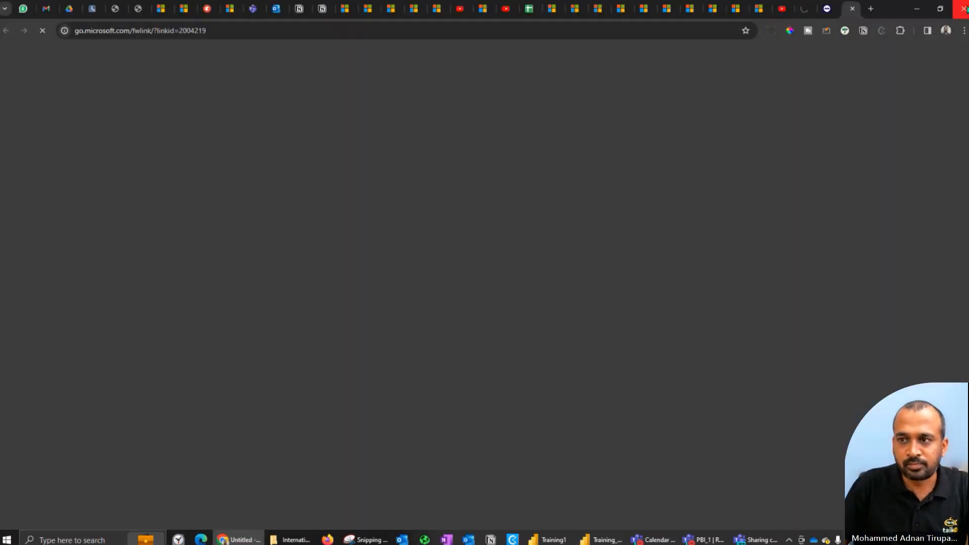
pyautogui.click(961, 7)
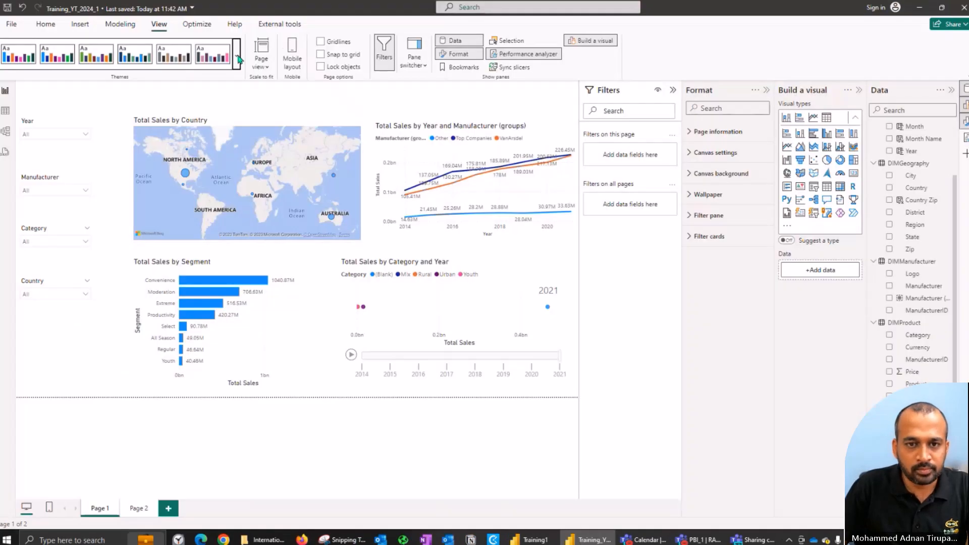
# Step: Browse for the custom theme file DIADTheme2.json and apply it to the report
pyautogui.click(236, 62)
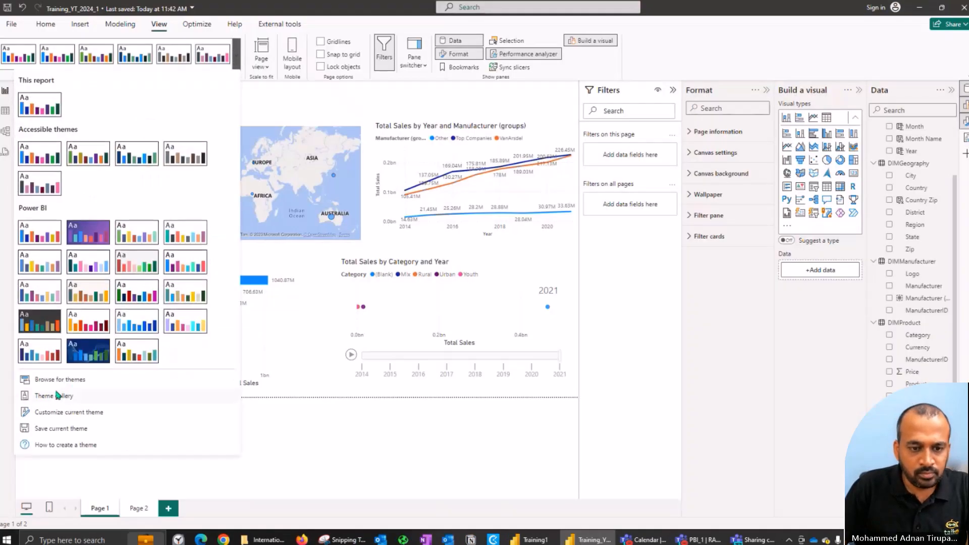
pyautogui.click(61, 375)
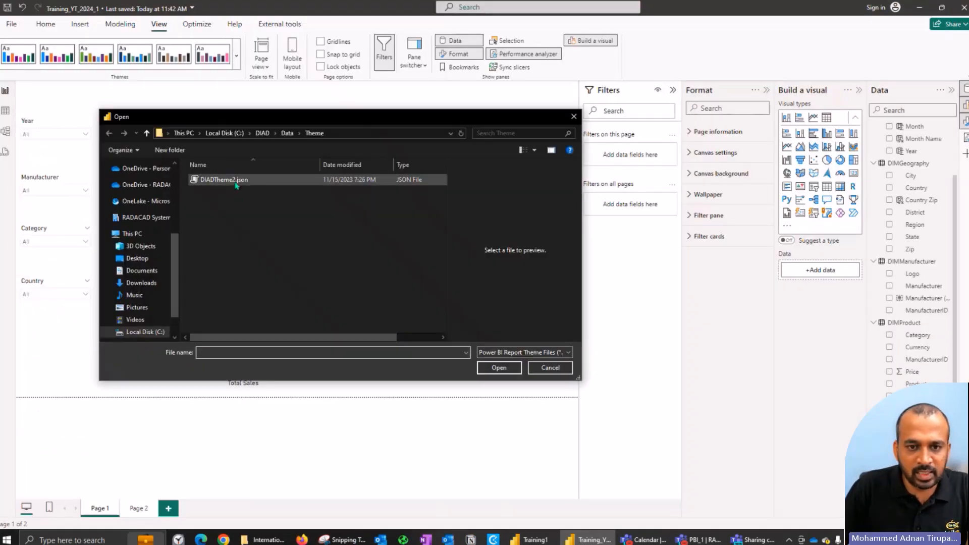
pyautogui.click(235, 180)
pyautogui.click(507, 373)
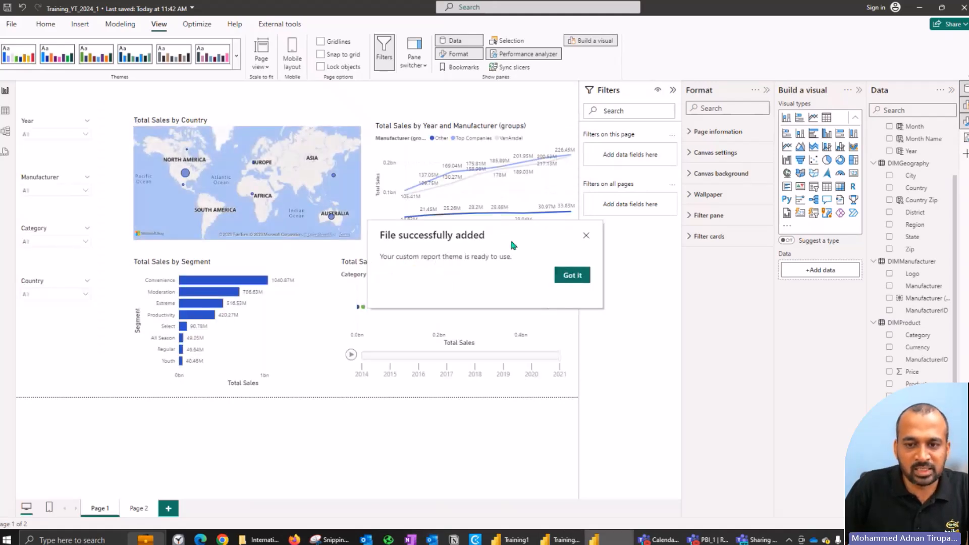
pyautogui.click(571, 275)
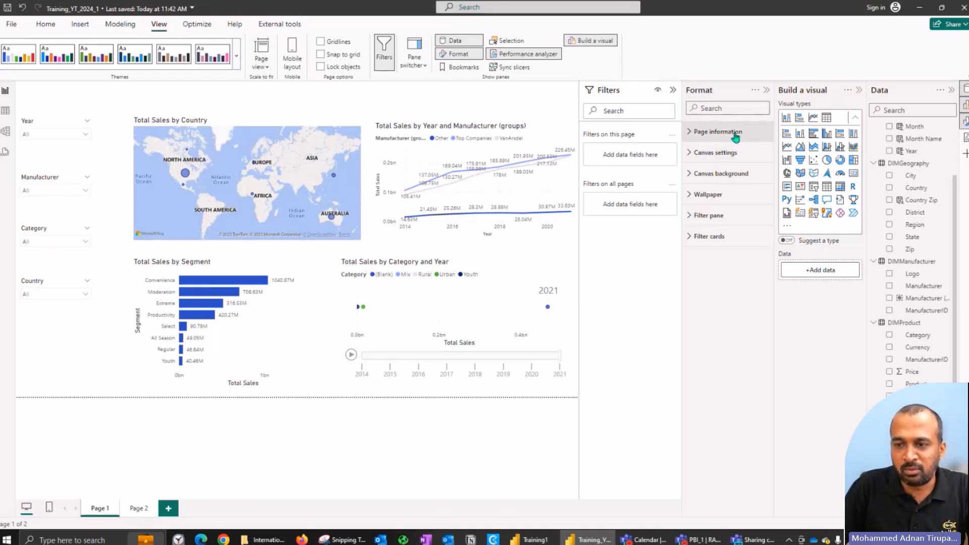
# Step: Set Background.jpg from the DIAD\Data folder as the canvas background, with image fit Fill and 0% transparency
pyautogui.click(741, 174)
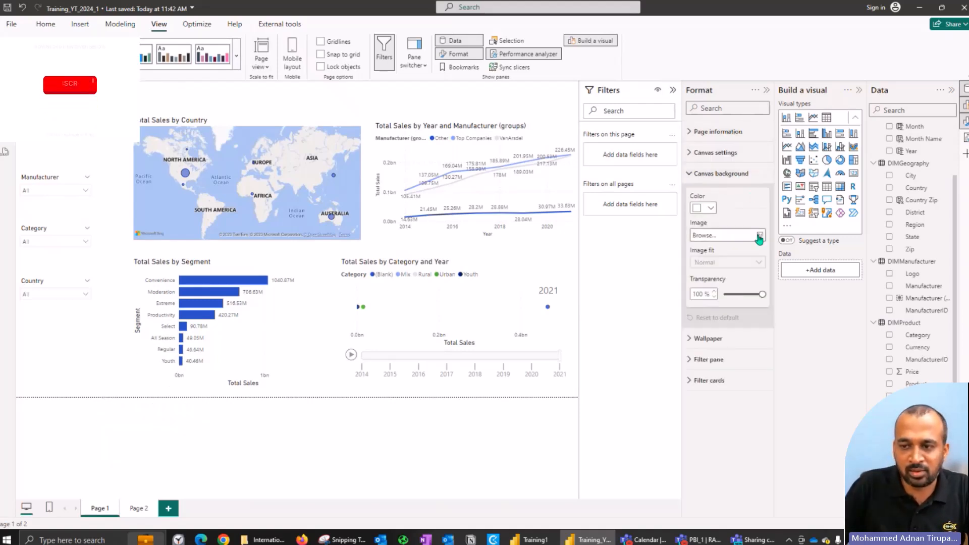
pyautogui.click(759, 235)
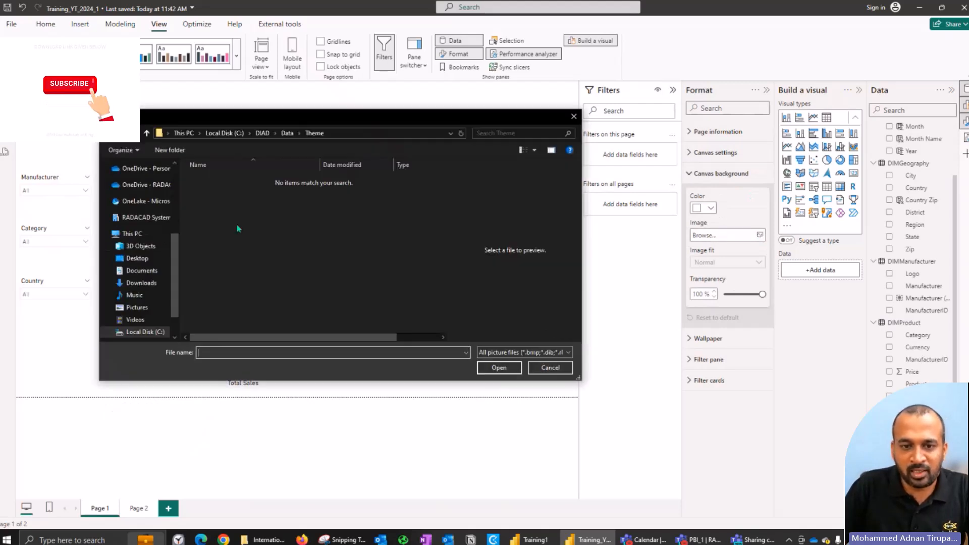
pyautogui.click(287, 133)
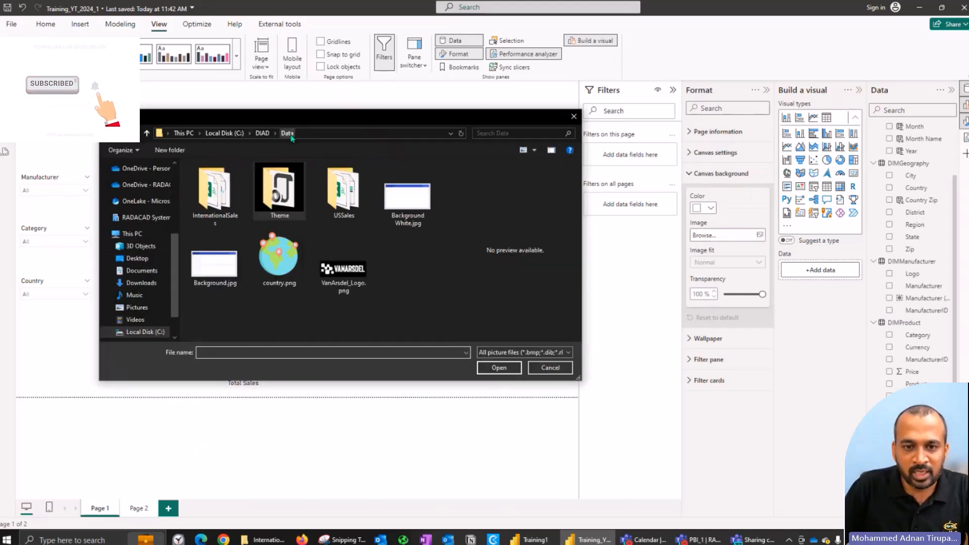
pyautogui.click(216, 263)
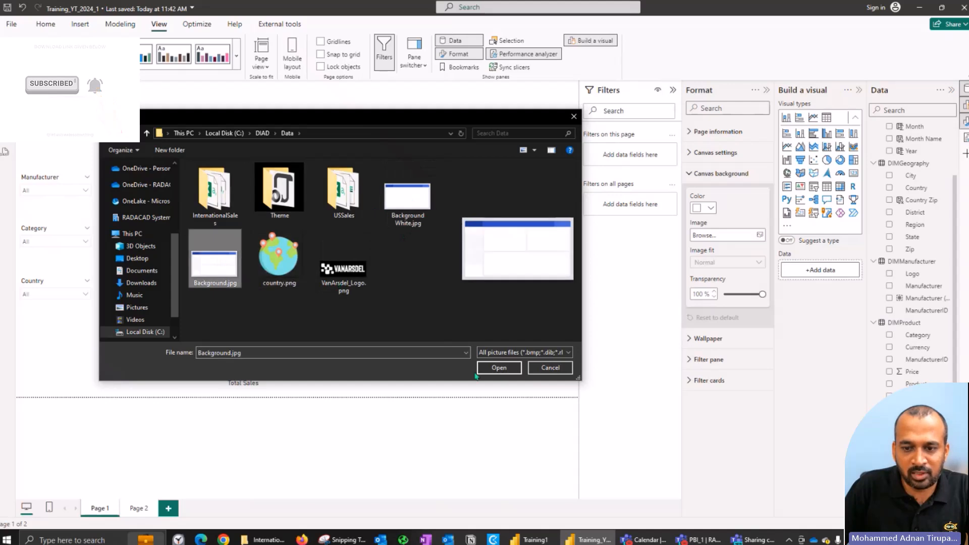
pyautogui.click(496, 368)
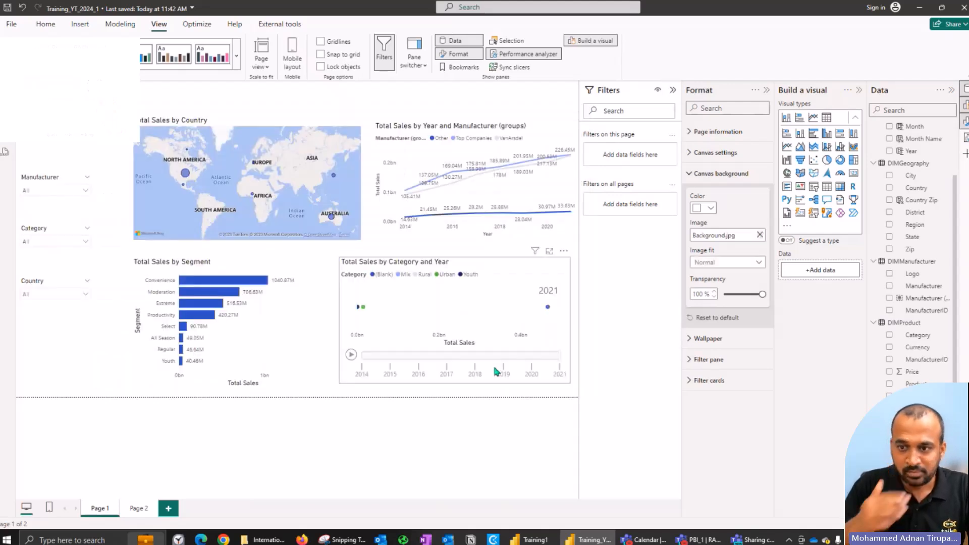
pyautogui.click(749, 263)
pyautogui.click(716, 299)
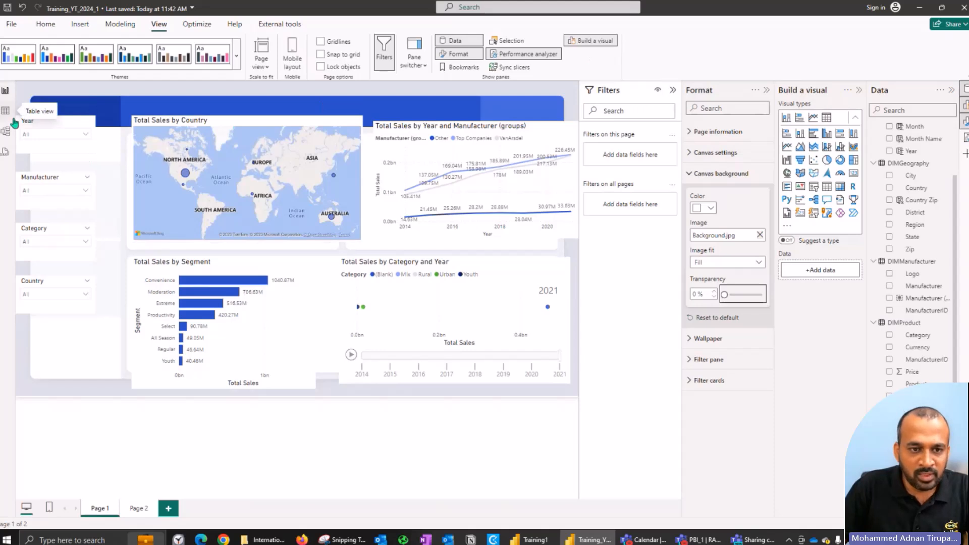
# Step: Move the Year, Manufacturer, Category and Country slicers into the narrow side panel of the background image
pyautogui.moveTo(52, 145); pyautogui.dragTo(40, 140)
pyautogui.moveTo(25, 180); pyautogui.dragTo(45, 241)
pyautogui.moveTo(43, 285); pyautogui.dragTo(62, 281)
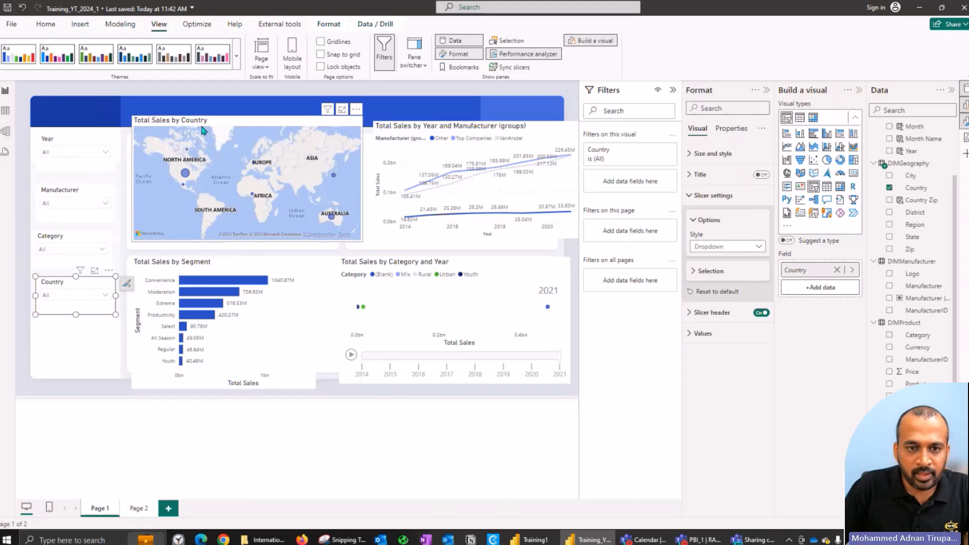
# Step: Reposition and resize the Country map and the Year and Manufacturer line chart to fit the background's two upper panels
pyautogui.moveTo(135, 132); pyautogui.dragTo(137, 153)
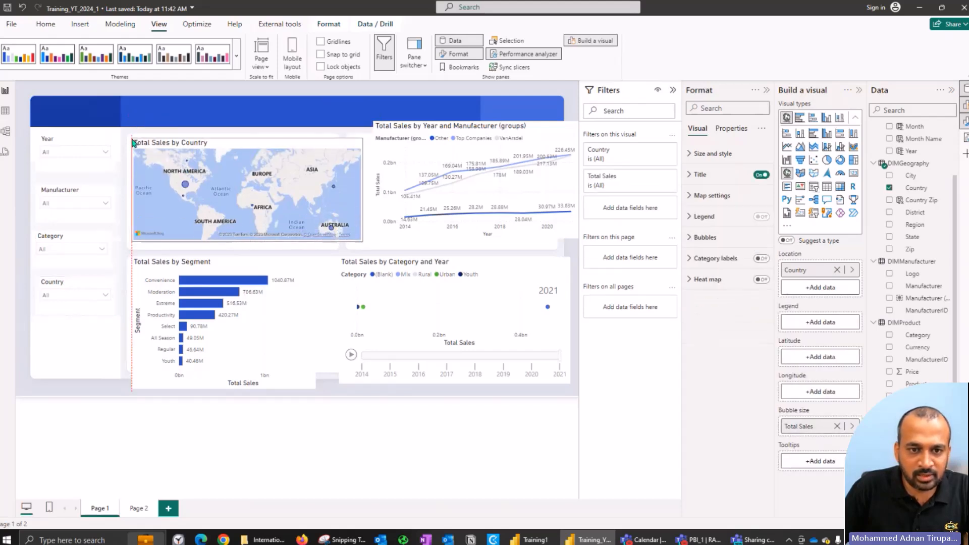
pyautogui.moveTo(359, 243); pyautogui.dragTo(338, 246)
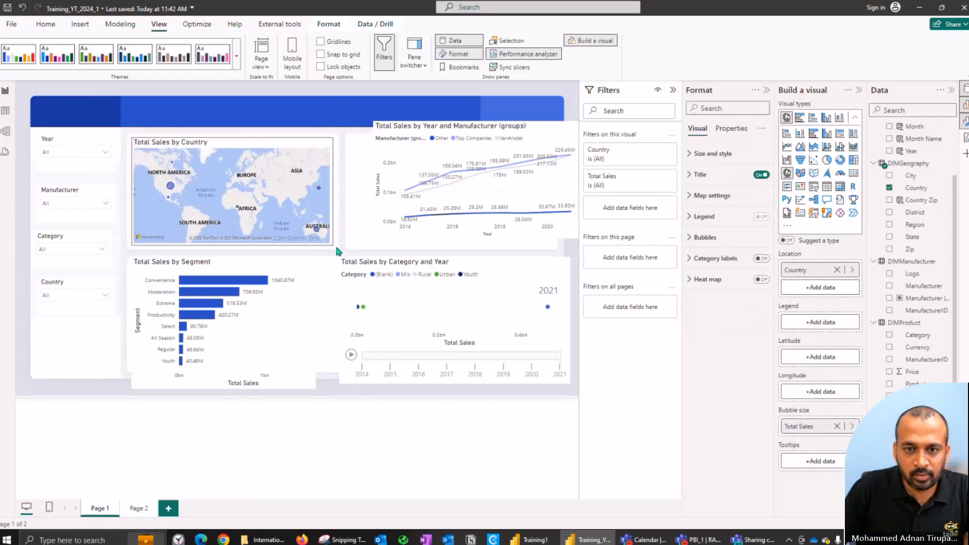
pyautogui.click(388, 145)
pyautogui.moveTo(371, 127); pyautogui.dragTo(348, 143)
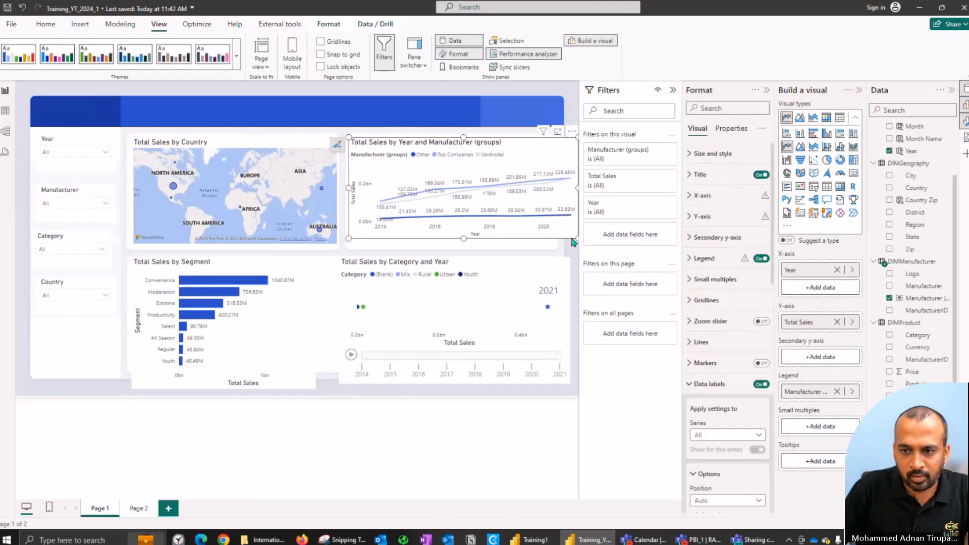
pyautogui.moveTo(576, 237); pyautogui.dragTo(552, 246)
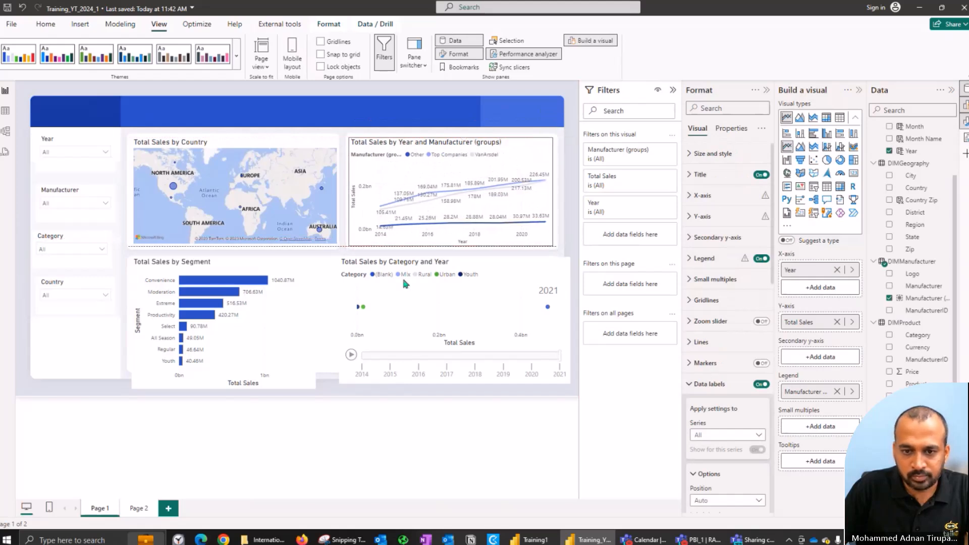
# Step: Resize the Category and Year scatter chart and the Segment bar chart to fit the background's two lower panels
pyautogui.click(355, 266)
pyautogui.moveTo(340, 257); pyautogui.dragTo(349, 257)
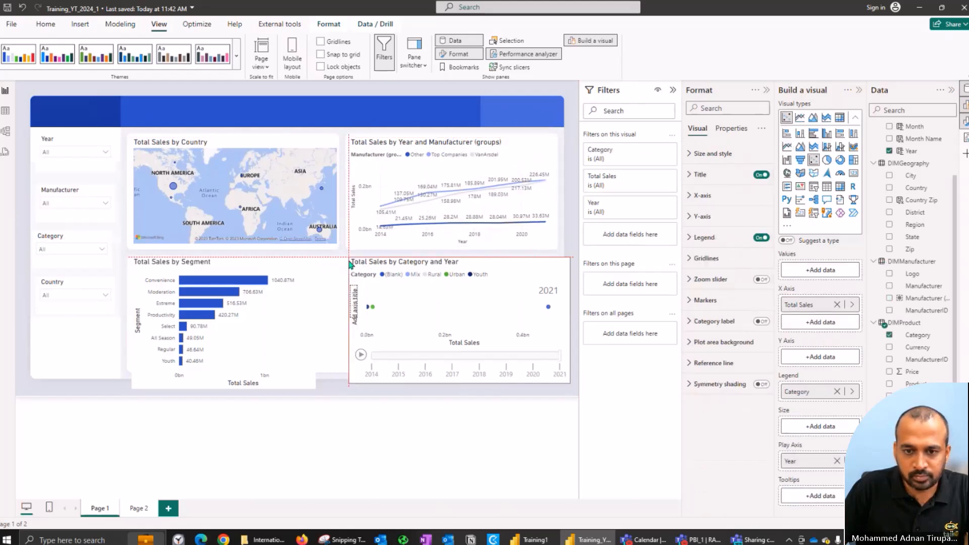
pyautogui.moveTo(569, 384); pyautogui.dragTo(552, 368)
pyautogui.moveTo(554, 257); pyautogui.dragTo(557, 269)
pyautogui.moveTo(315, 387); pyautogui.dragTo(345, 368)
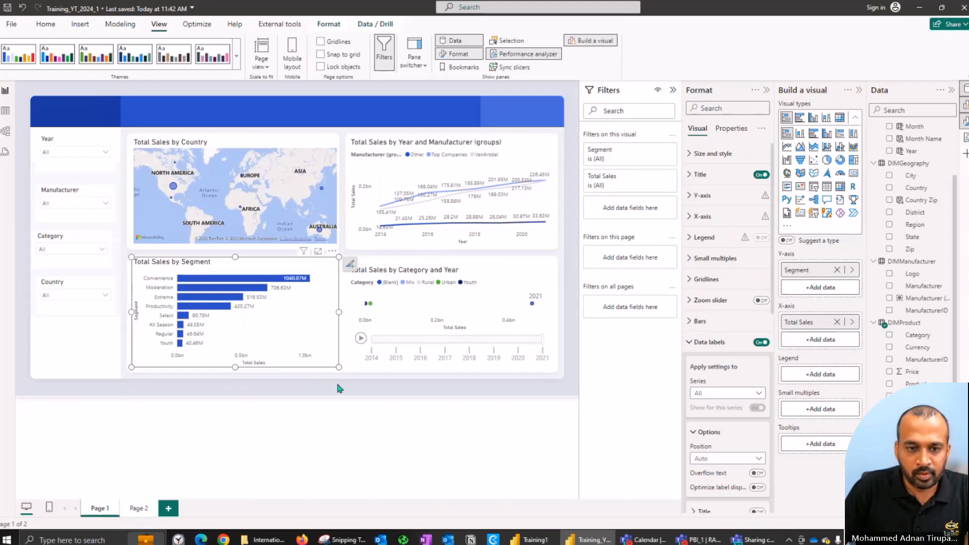
pyautogui.click(338, 387)
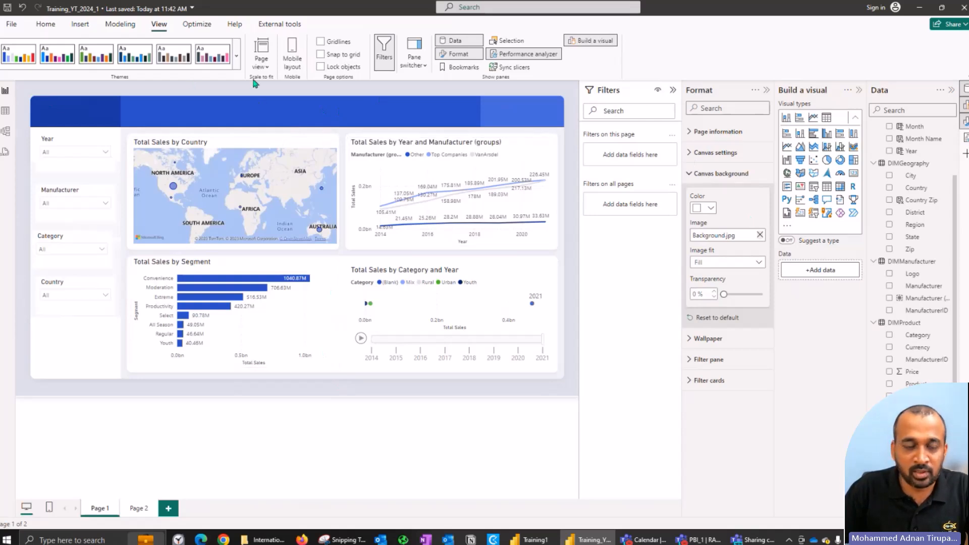
# Step: Insert the image VanArsdel_Logo.png and place it in the dark blue corner of the header band
pyautogui.click(80, 23)
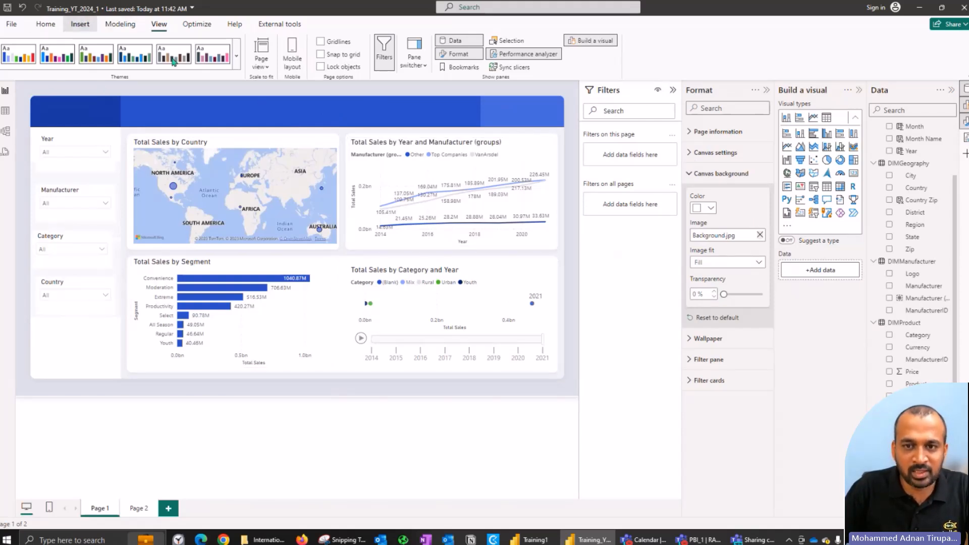
pyautogui.click(510, 50)
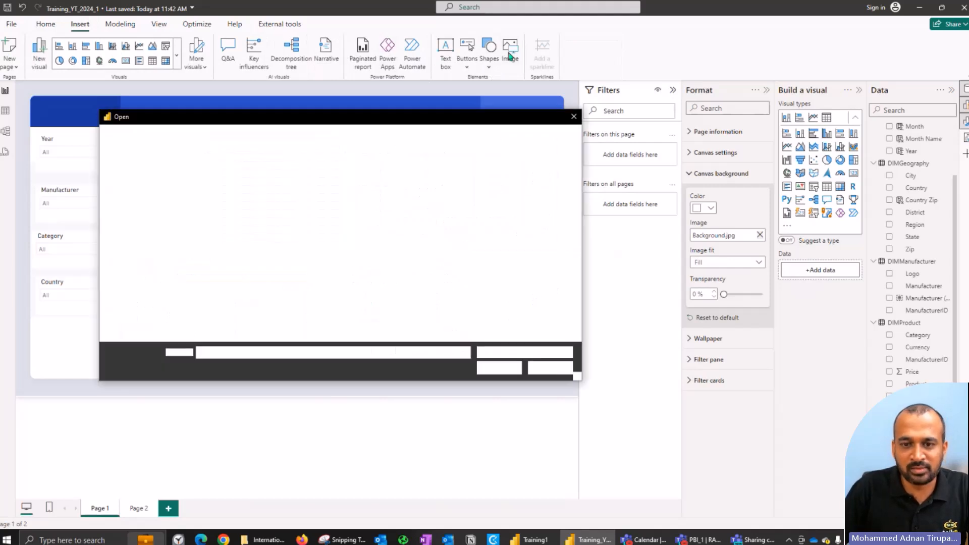
pyautogui.doubleClick(346, 275)
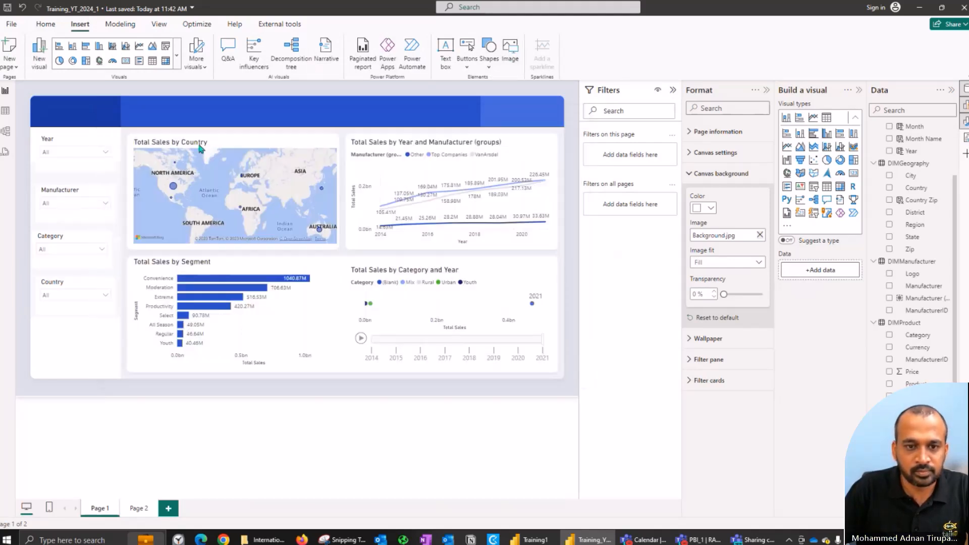
pyautogui.moveTo(69, 387); pyautogui.dragTo(66, 115)
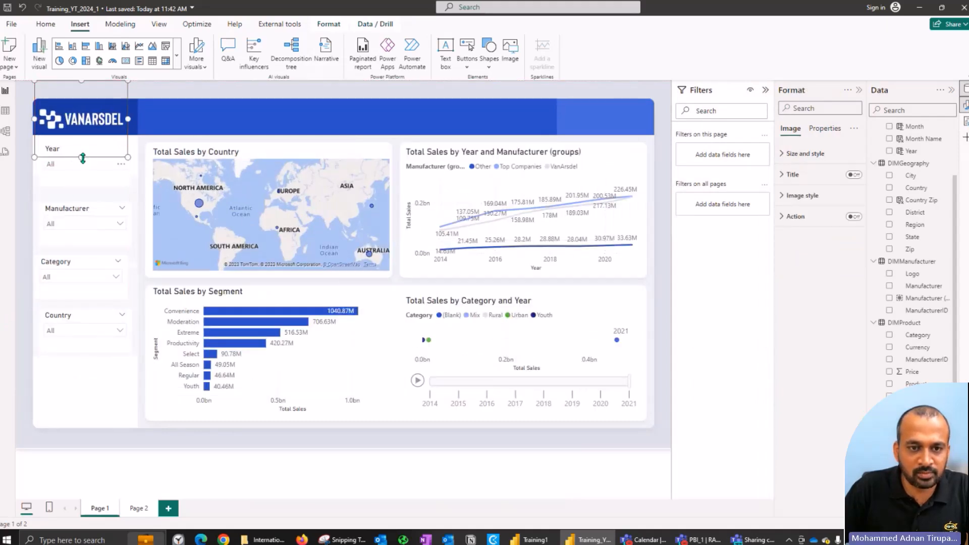
pyautogui.moveTo(74, 126)
pyautogui.mouseDown()
pyautogui.moveTo(87, 139)
pyautogui.moveTo(84, 120)
pyautogui.mouseUp()
pyautogui.press('Escape')
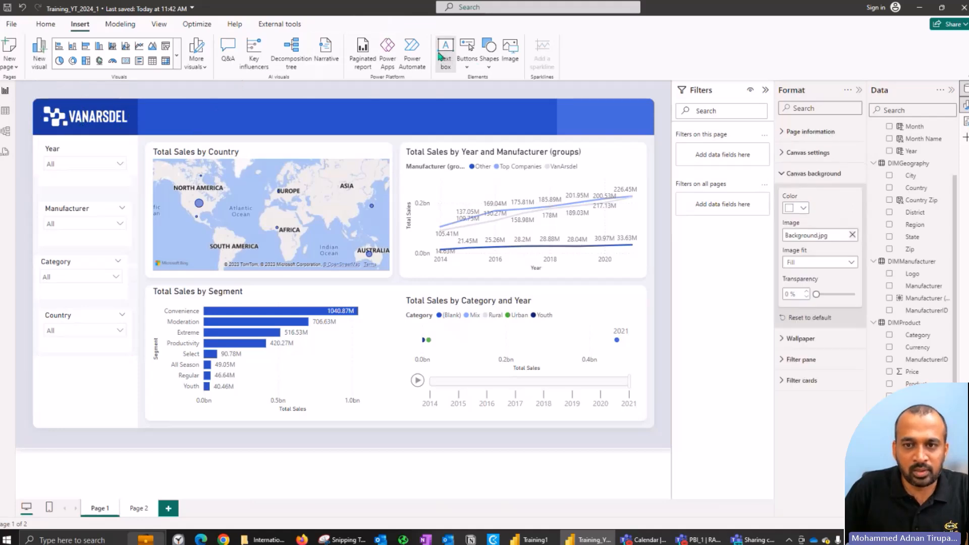
# Step: Insert a text box and fit it into the header band beside the logo as in Training1, about 384 wide and 59 high
pyautogui.click(454, 58)
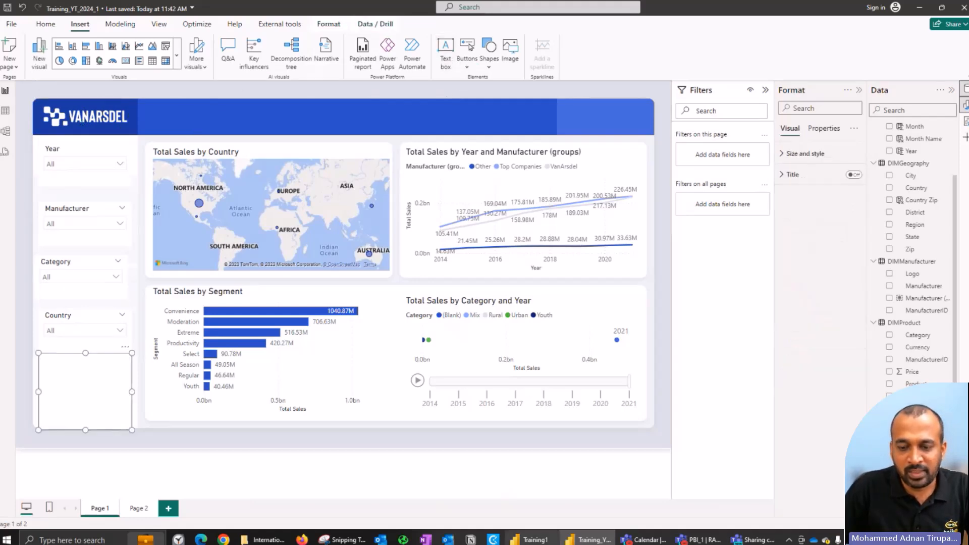
pyautogui.hotkey('alt', 'Tab')
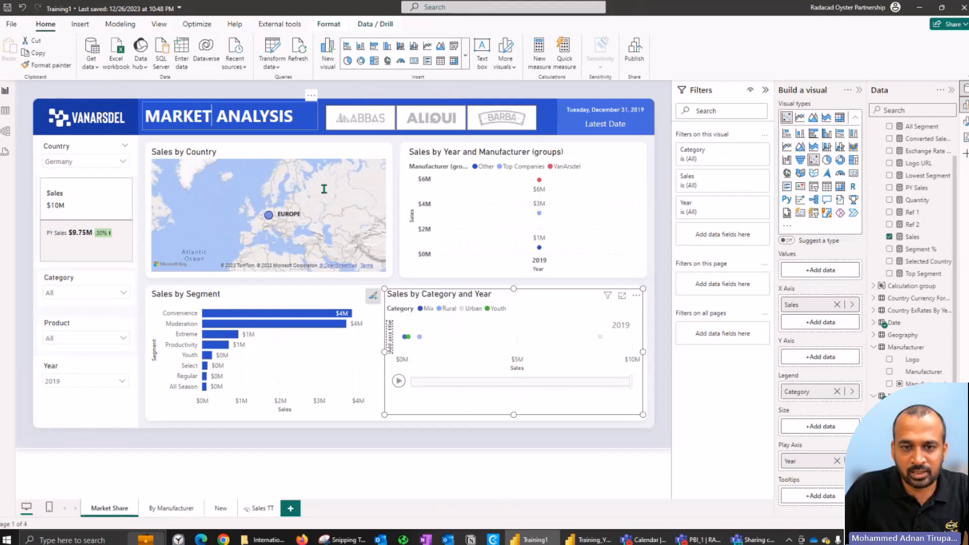
pyautogui.hotkey('alt', 'Tab')
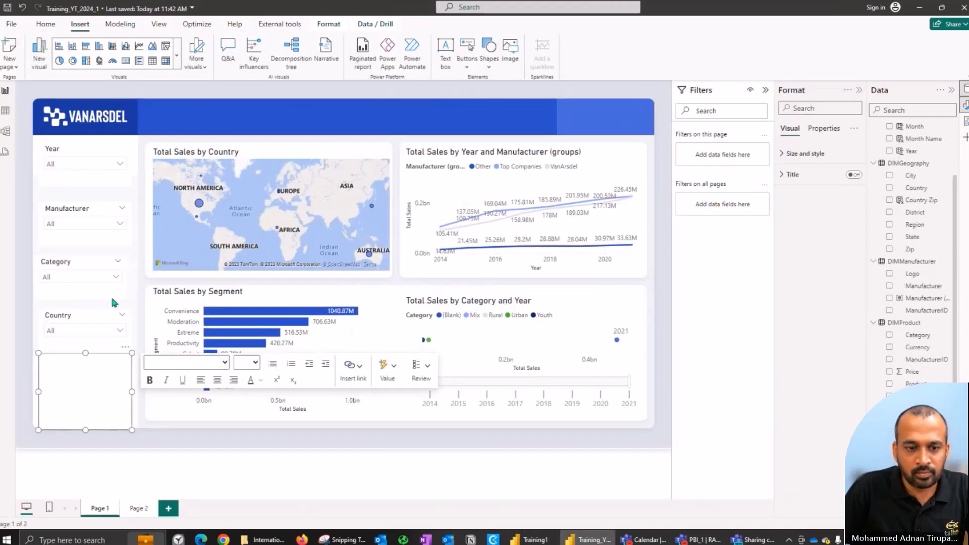
pyautogui.click(71, 359)
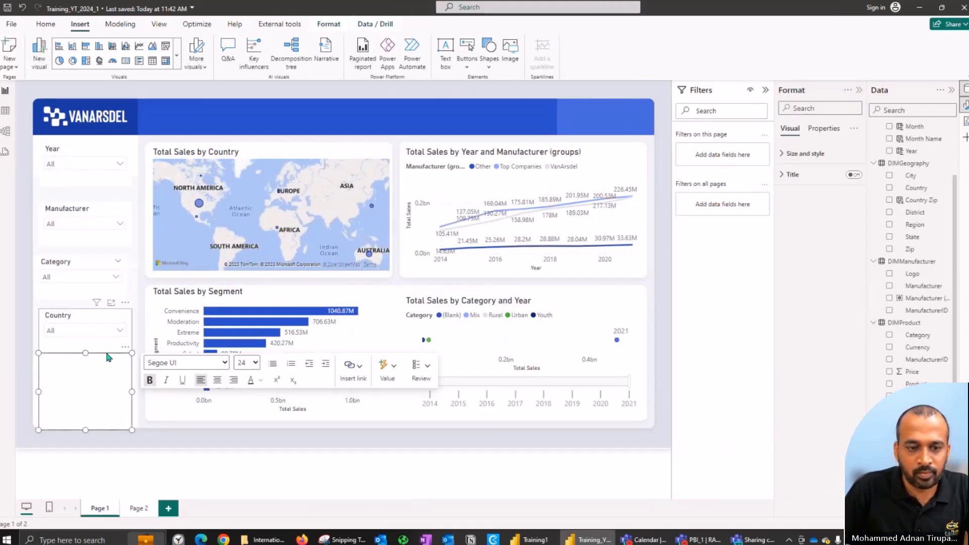
pyautogui.moveTo(127, 353); pyautogui.dragTo(231, 105)
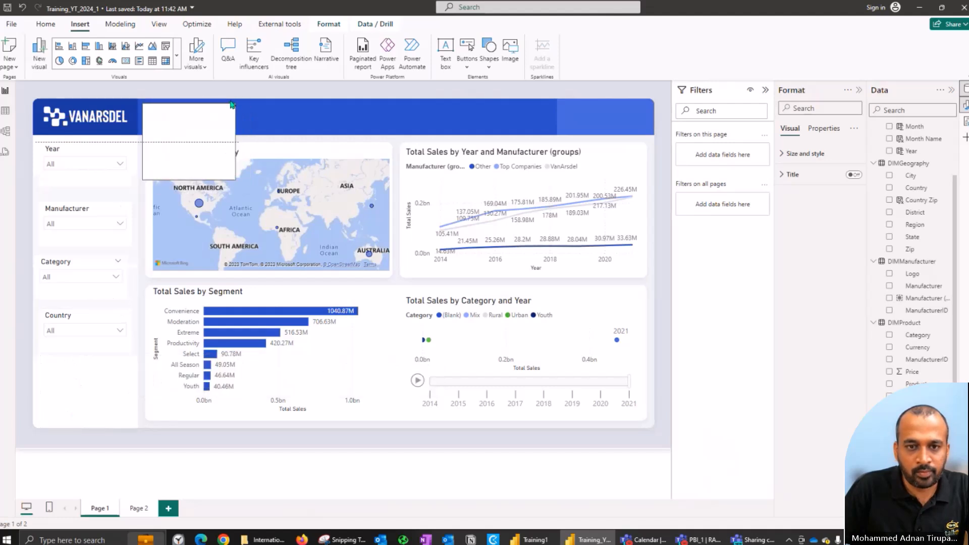
pyautogui.moveTo(235, 180); pyautogui.dragTo(342, 136)
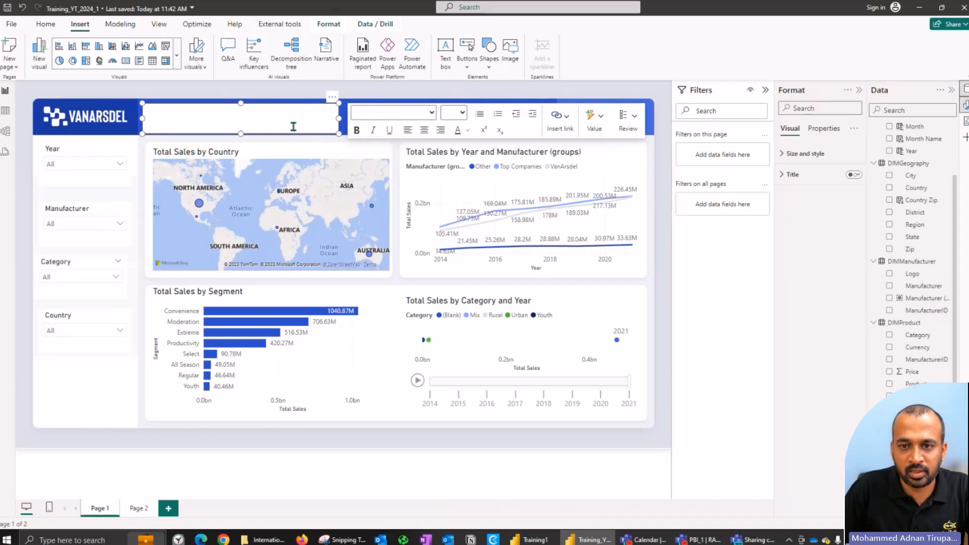
# Step: Turn off the background of the header text box containing MARKET ANALYSIS
pyautogui.click(226, 119)
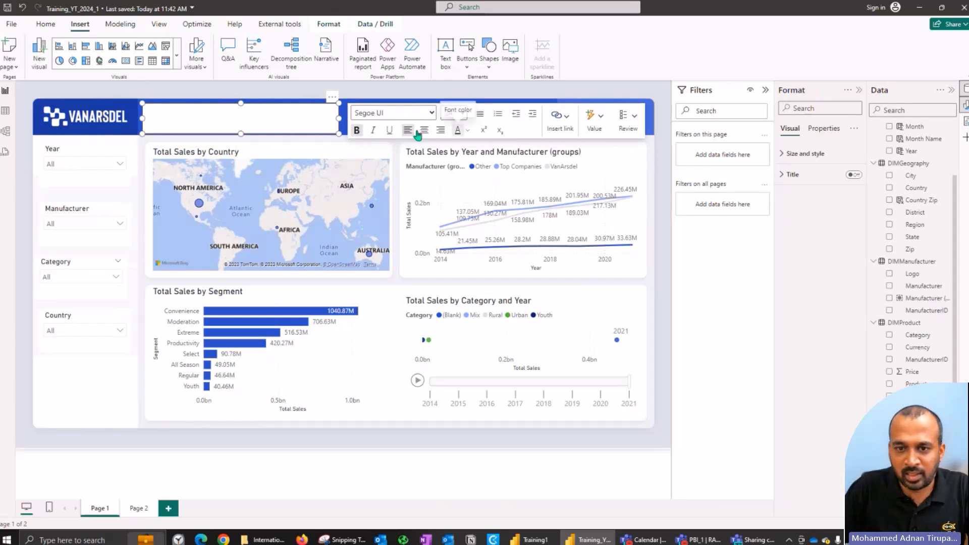
pyautogui.click(820, 158)
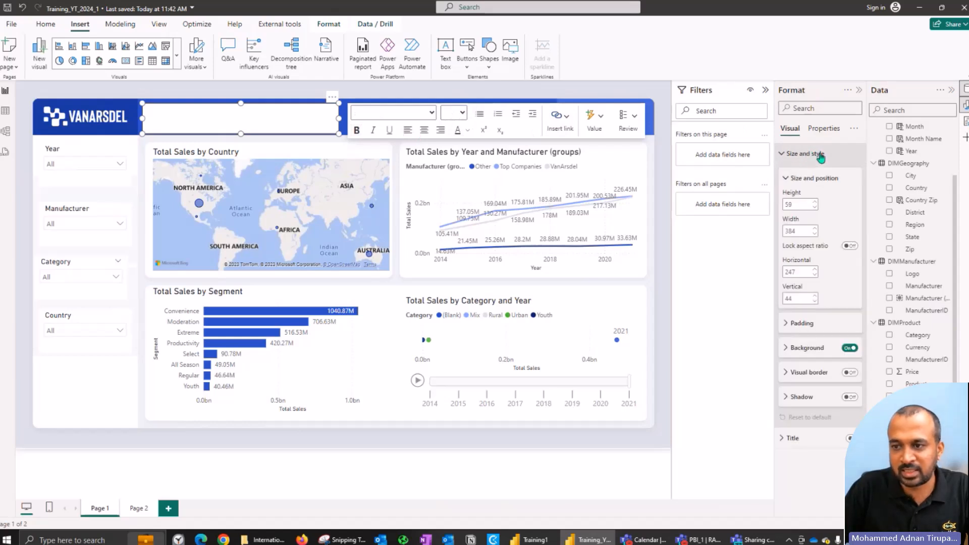
pyautogui.click(849, 347)
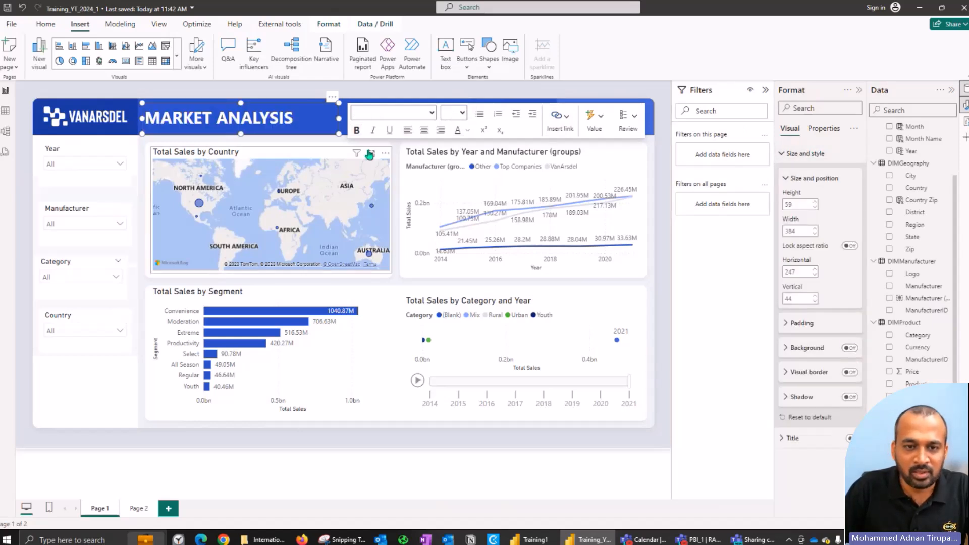
pyautogui.click(195, 94)
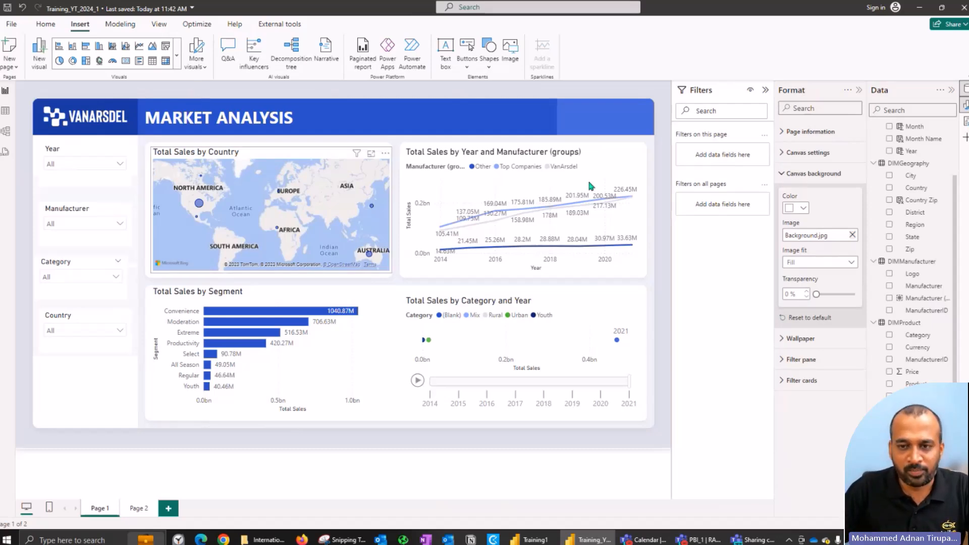
# Step: Switch to Training1 and examine which visual type and field its Latest Date card uses
pyautogui.click(529, 539)
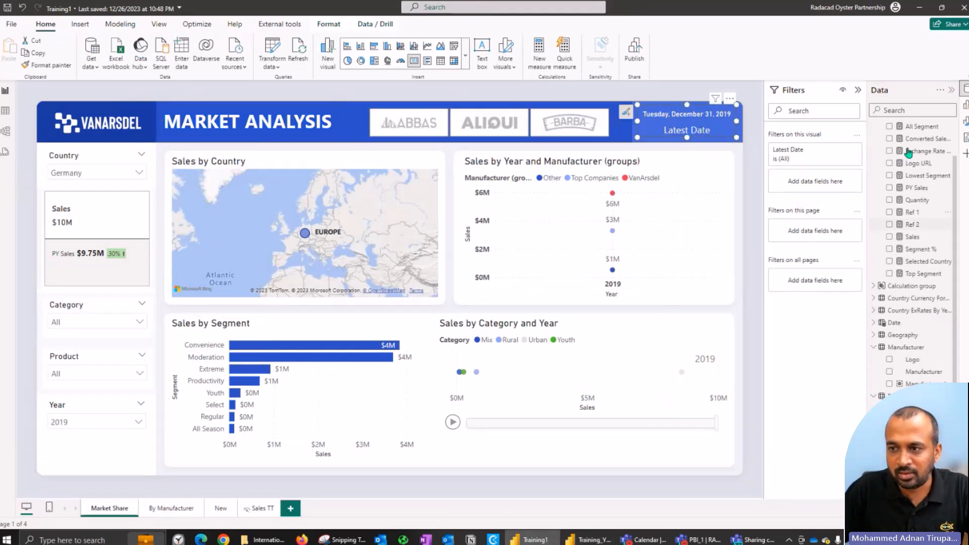
pyautogui.scroll(1, 912, 152)
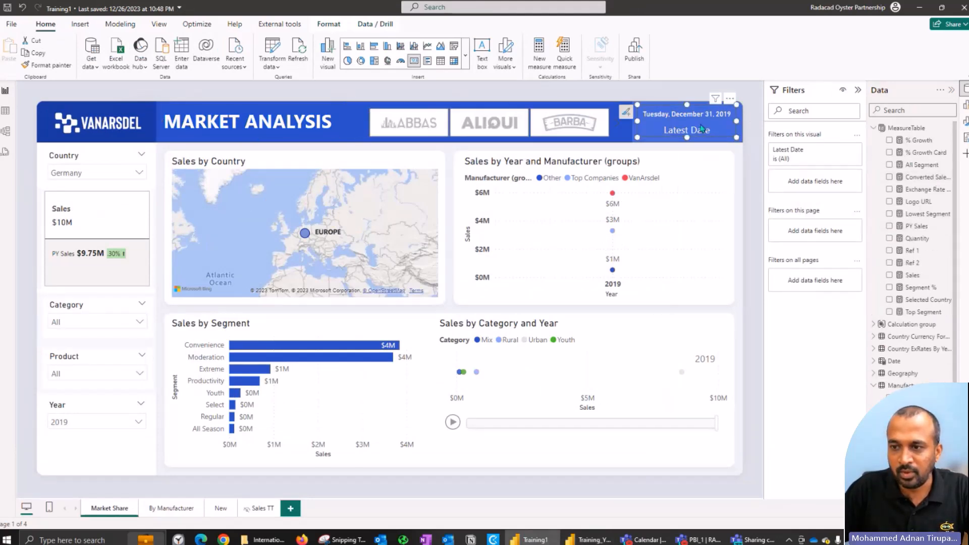
pyautogui.click(965, 105)
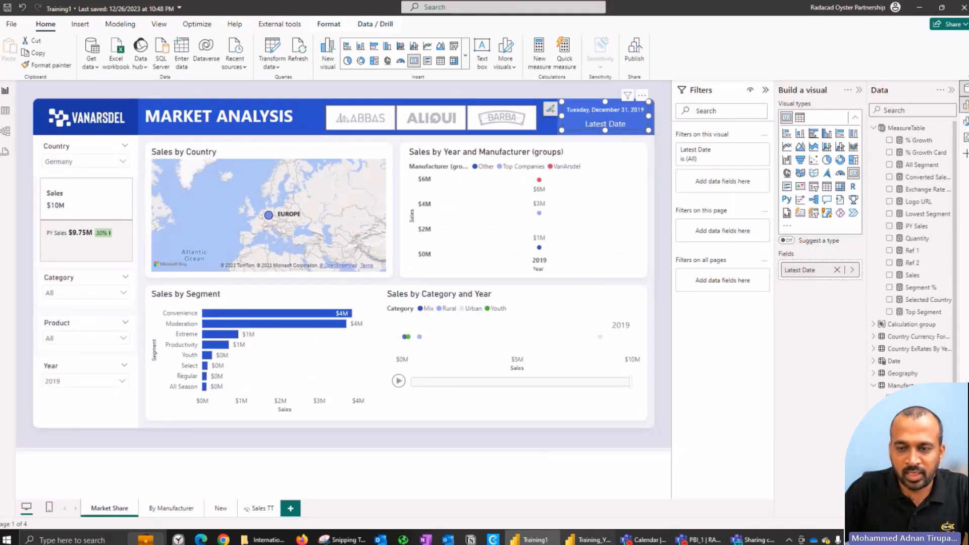
# Step: Switch back to Training_YT_2024_1 and enable the Build a visual pane
pyautogui.click(588, 540)
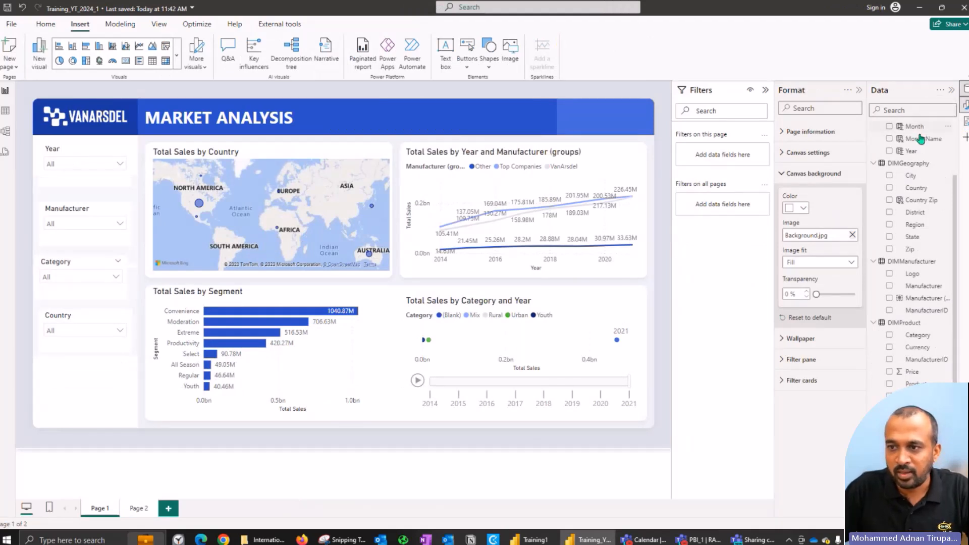
pyautogui.click(965, 136)
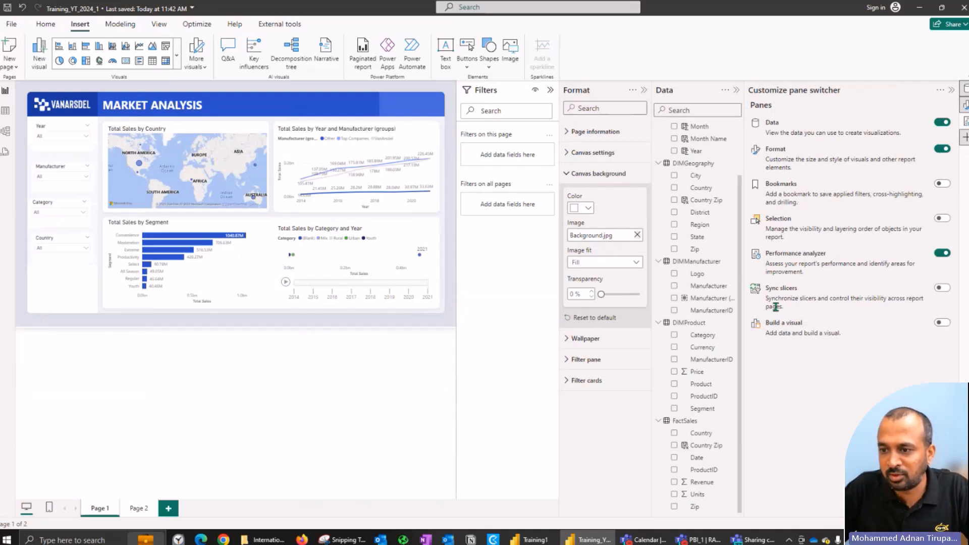
pyautogui.click(941, 322)
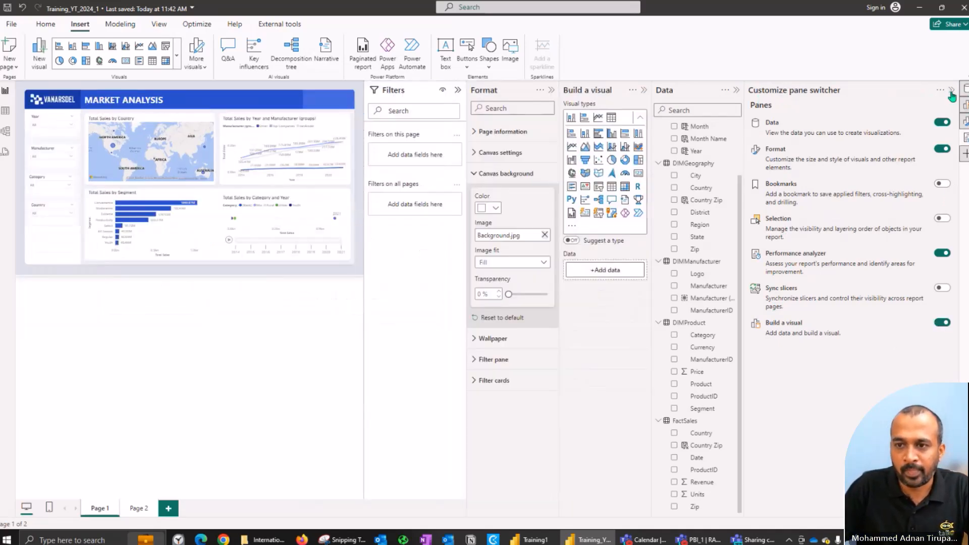
pyautogui.click(939, 94)
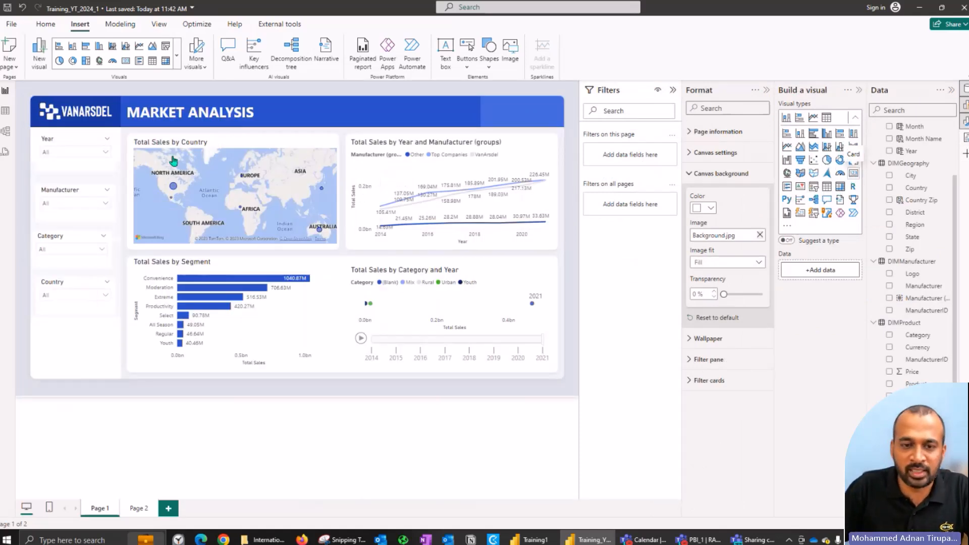
# Step: Add a card visual with the Date field and set its aggregation to Latest
pyautogui.click(854, 174)
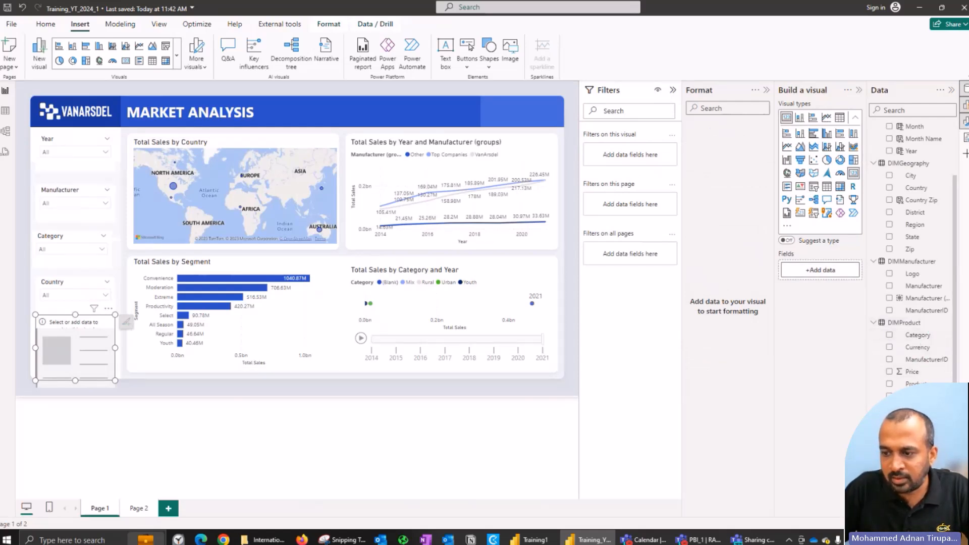
pyautogui.moveTo(911, 433); pyautogui.dragTo(842, 272)
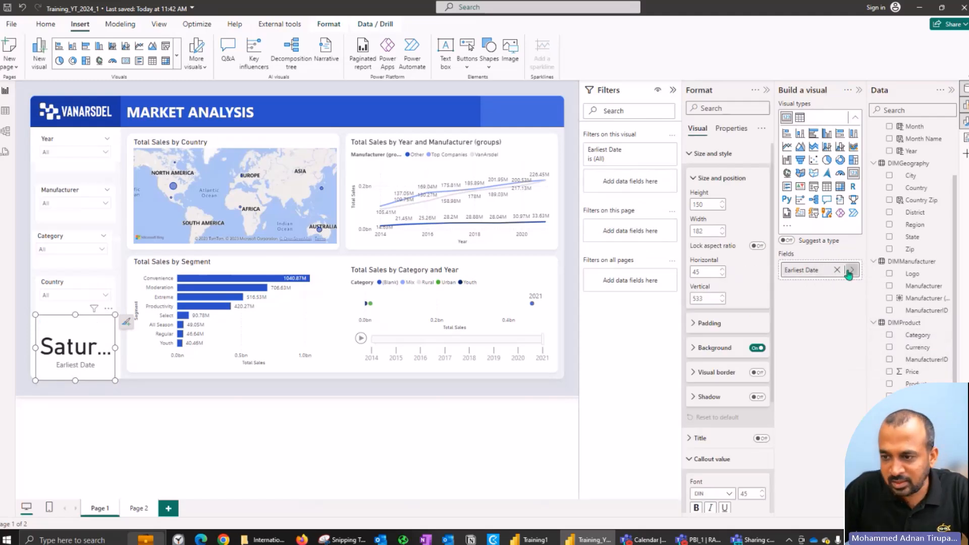
pyautogui.click(852, 270)
pyautogui.click(891, 301)
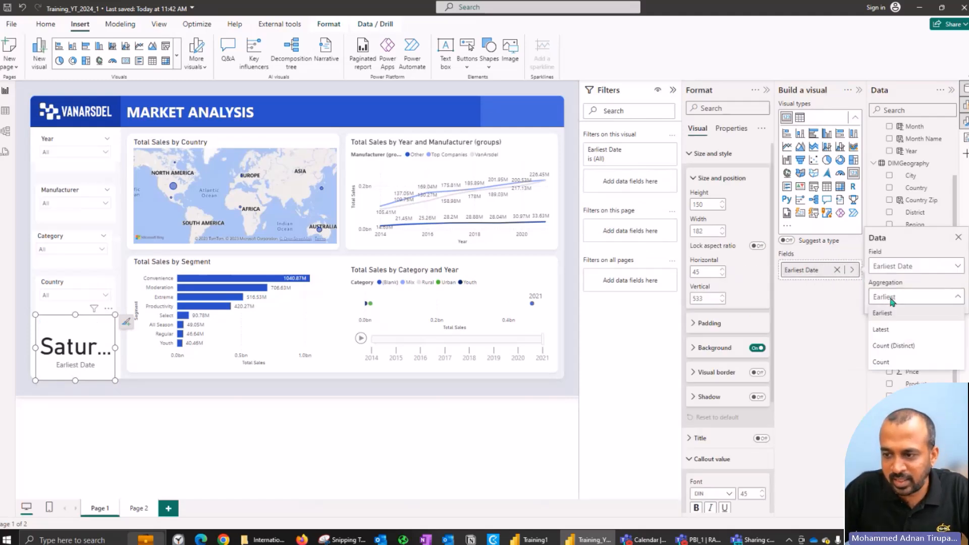
pyautogui.click(889, 322)
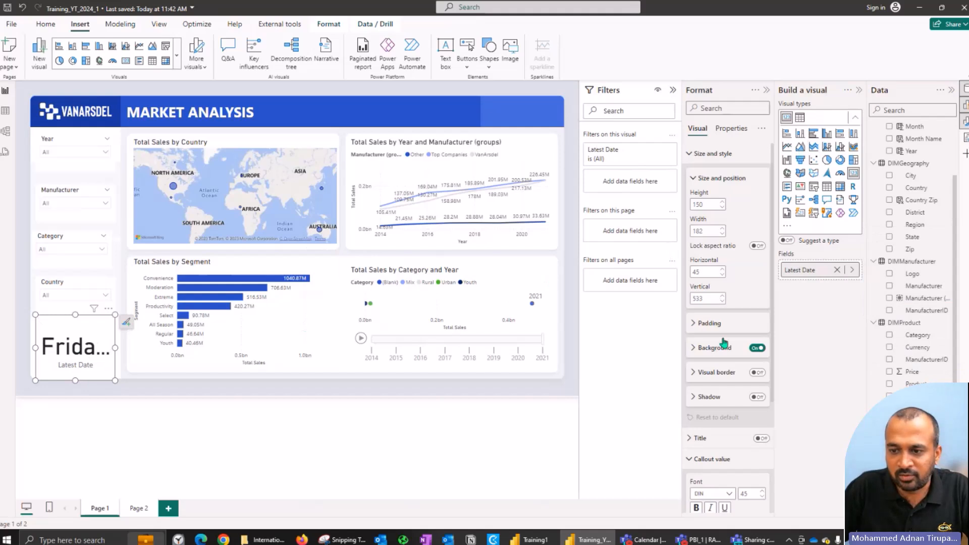
# Step: Set the font size of the Latest Date card's callout value to 12
pyautogui.click(711, 154)
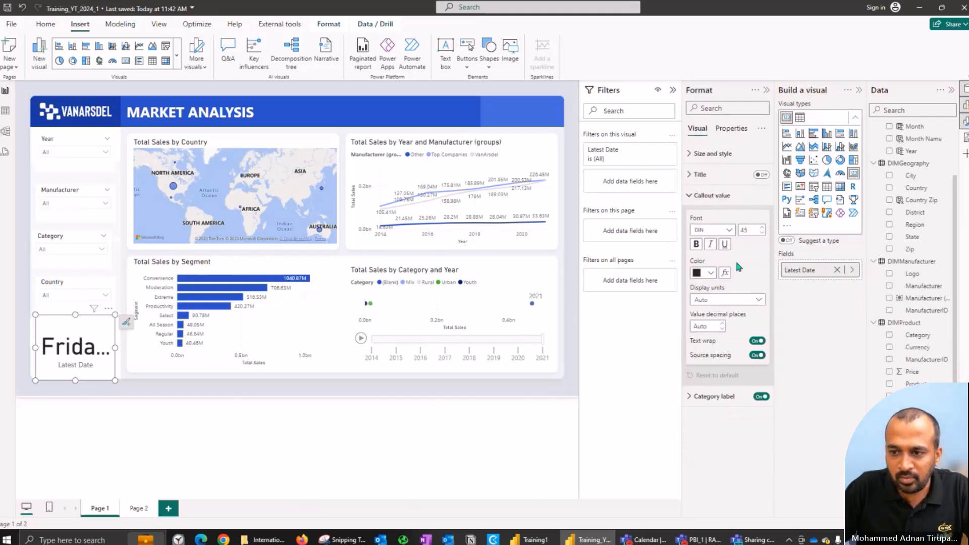
pyautogui.click(747, 230)
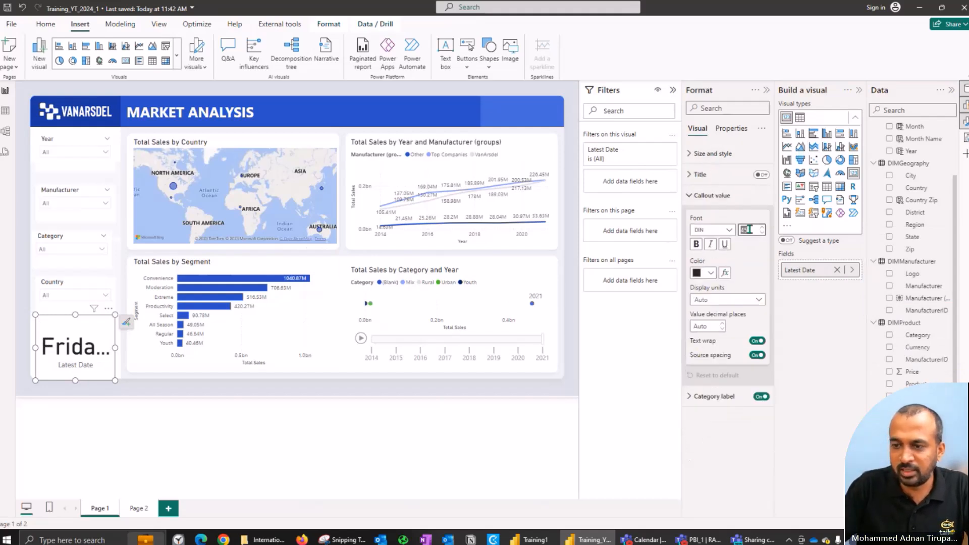
pyautogui.write('12')
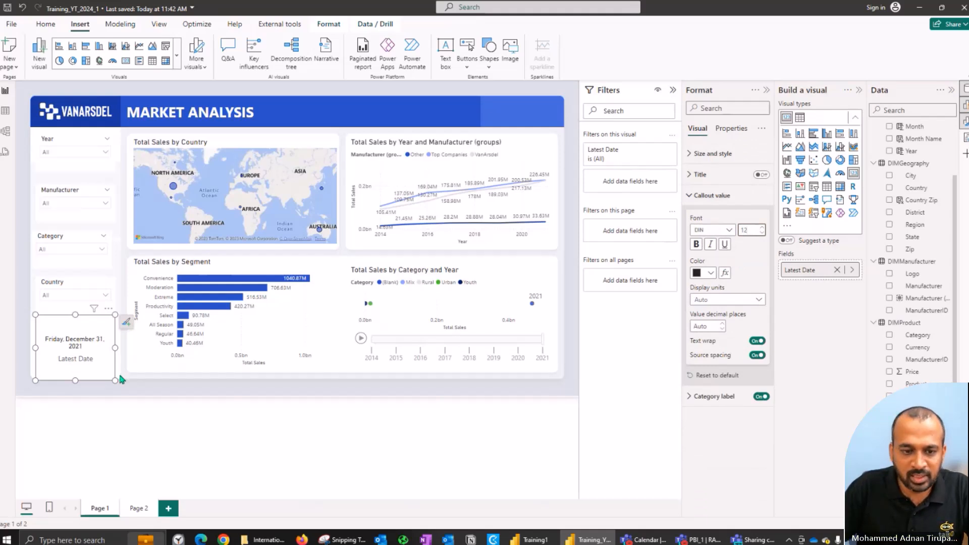
# Step: Fit the Latest Date card, about 249 wide and 62 high, into the right end of the header band and turn off its background
pyautogui.moveTo(115, 380); pyautogui.dragTo(145, 342)
pyautogui.moveTo(68, 337); pyautogui.dragTo(507, 125)
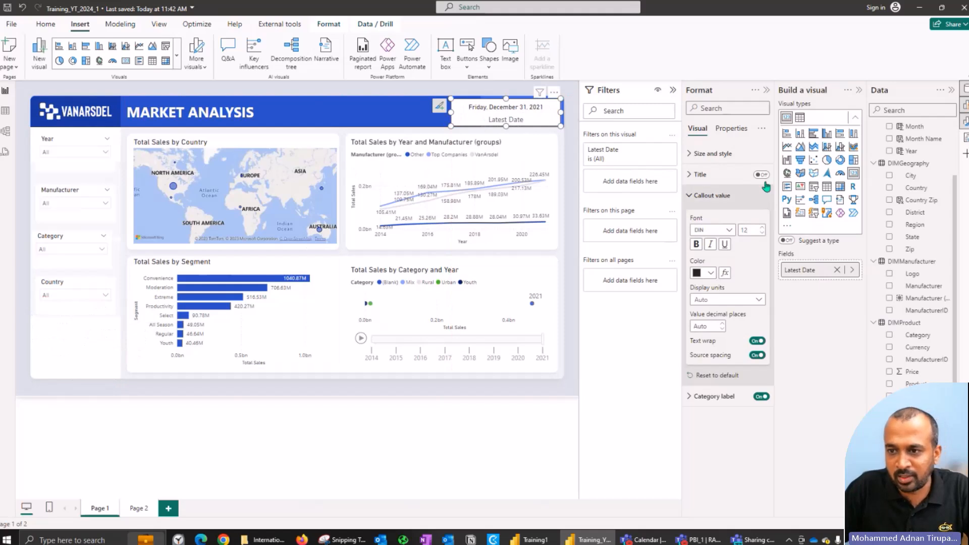
pyautogui.click(727, 154)
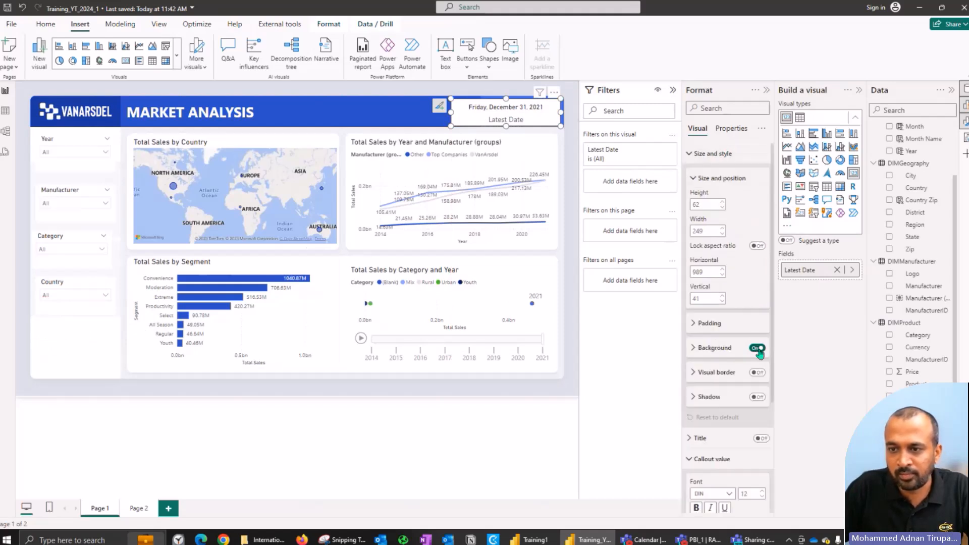
pyautogui.click(757, 347)
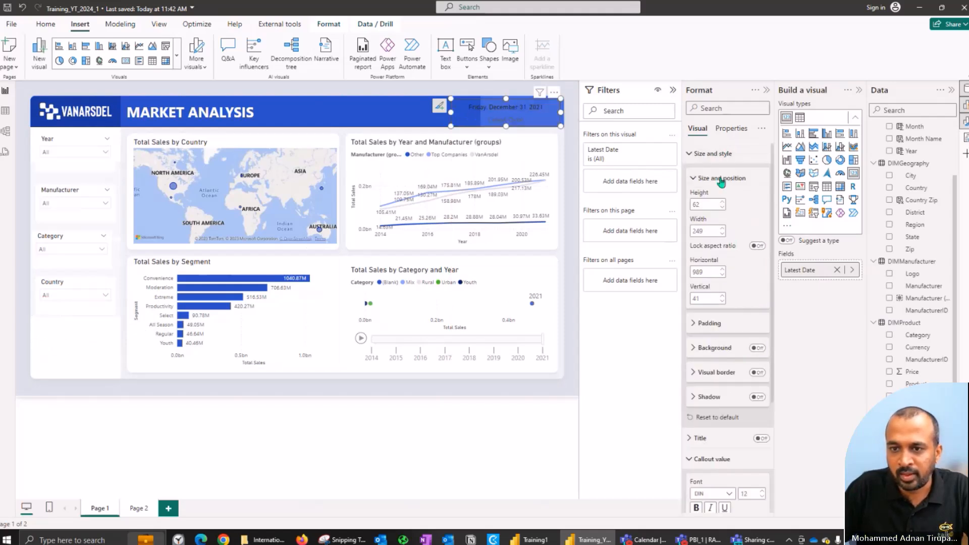
pyautogui.click(712, 154)
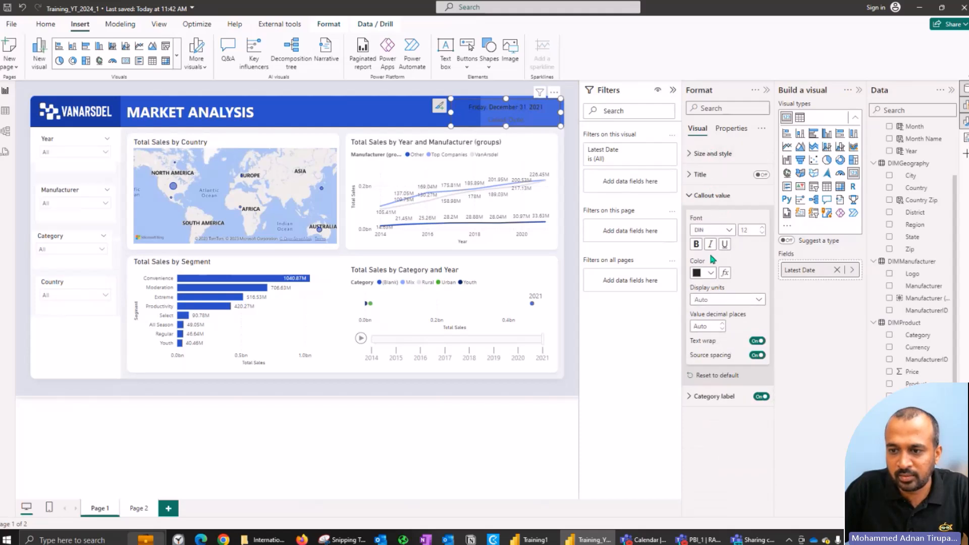
# Step: Color the card's callout value white and narrow the card to the header band's lighter blue block
pyautogui.click(711, 273)
pyautogui.click(705, 308)
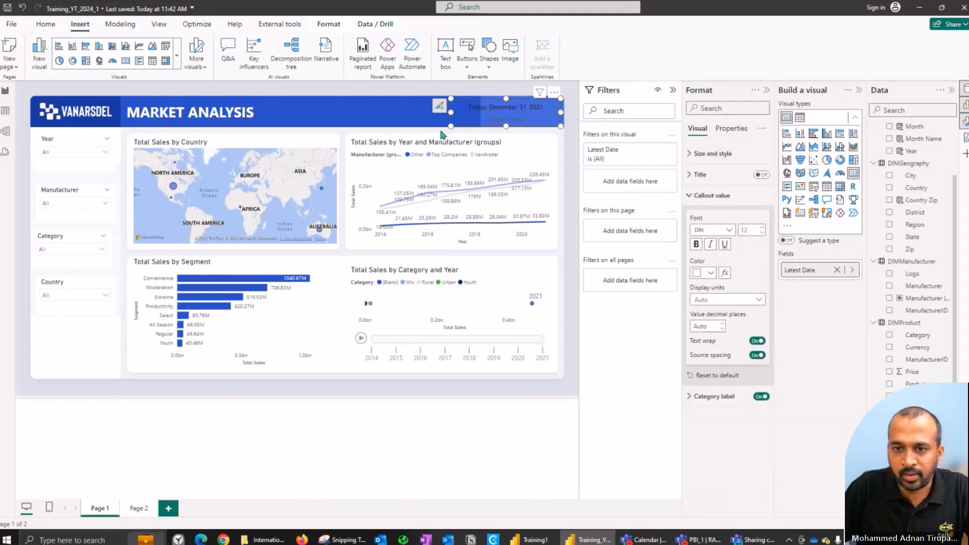
pyautogui.moveTo(452, 111); pyautogui.dragTo(483, 111)
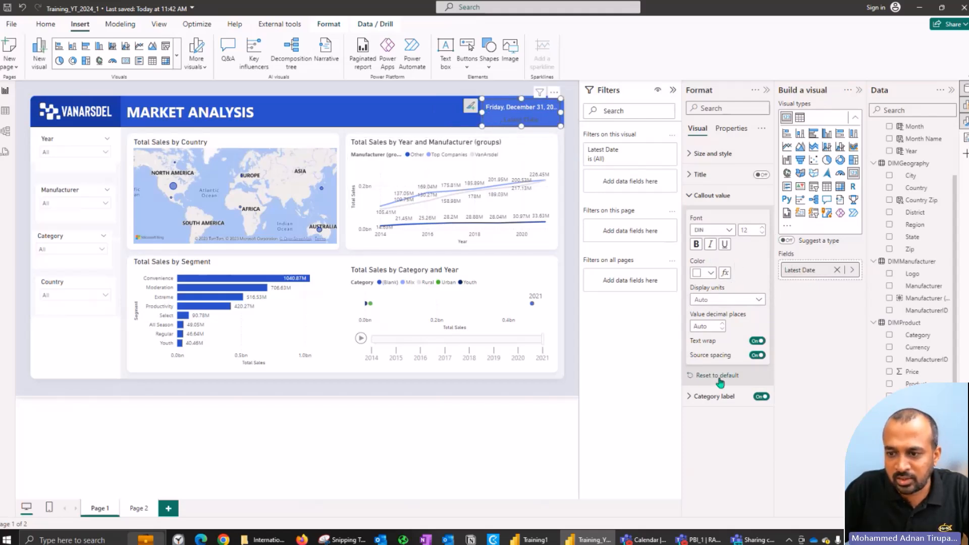
# Step: Set the color of the Latest Date card's category label to white
pyautogui.click(709, 396)
pyautogui.click(709, 472)
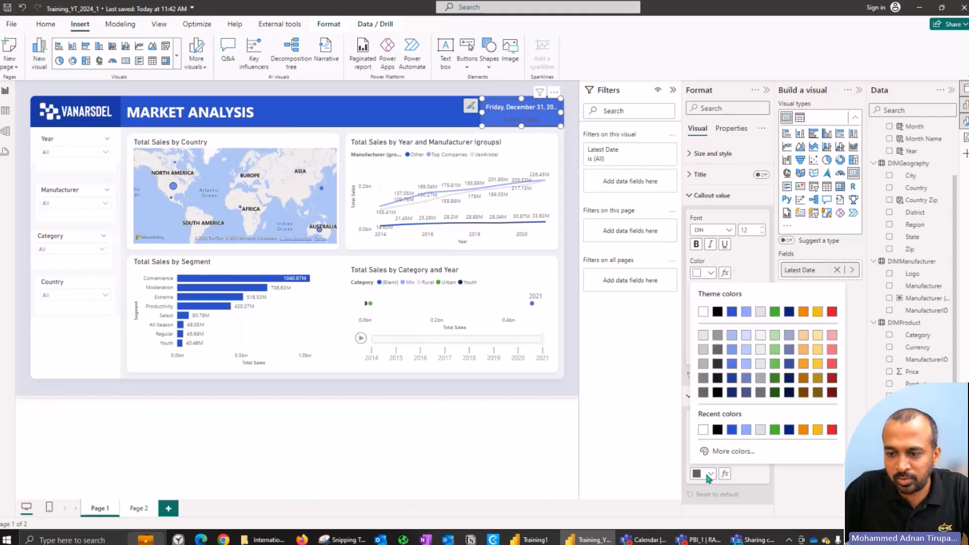
pyautogui.click(701, 318)
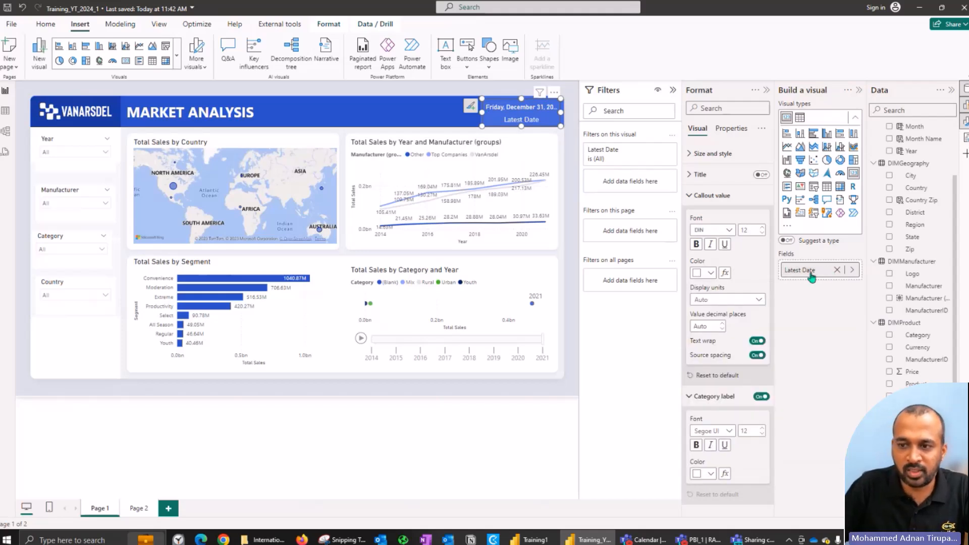
# Step: Turn off text wrap for the card's callout value and extend the card slightly upward
pyautogui.doubleClick(811, 272)
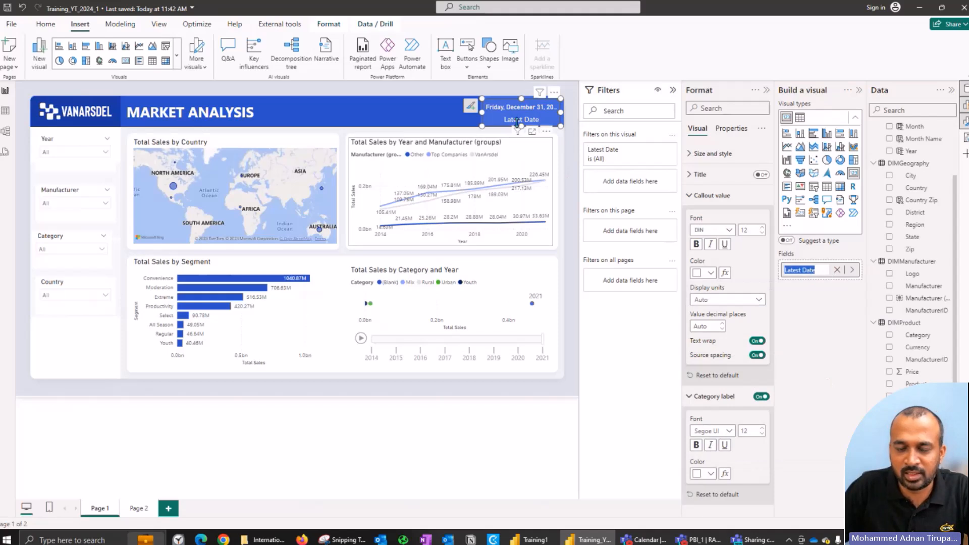
pyautogui.click(756, 342)
pyautogui.click(756, 342)
pyautogui.moveTo(521, 96)
pyautogui.mouseDown()
pyautogui.moveTo(522, 87)
pyautogui.moveTo(519, 96)
pyautogui.mouseUp()
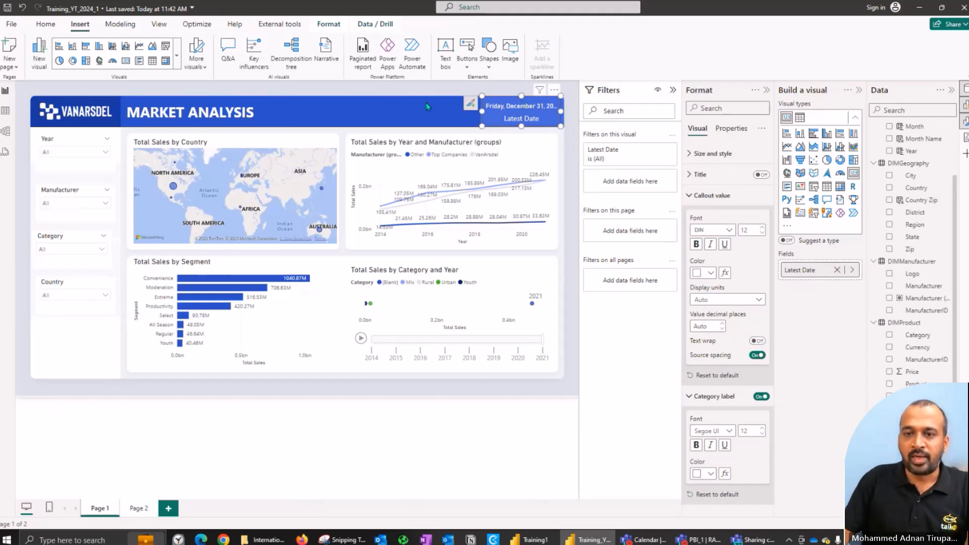
pyautogui.press('Escape')
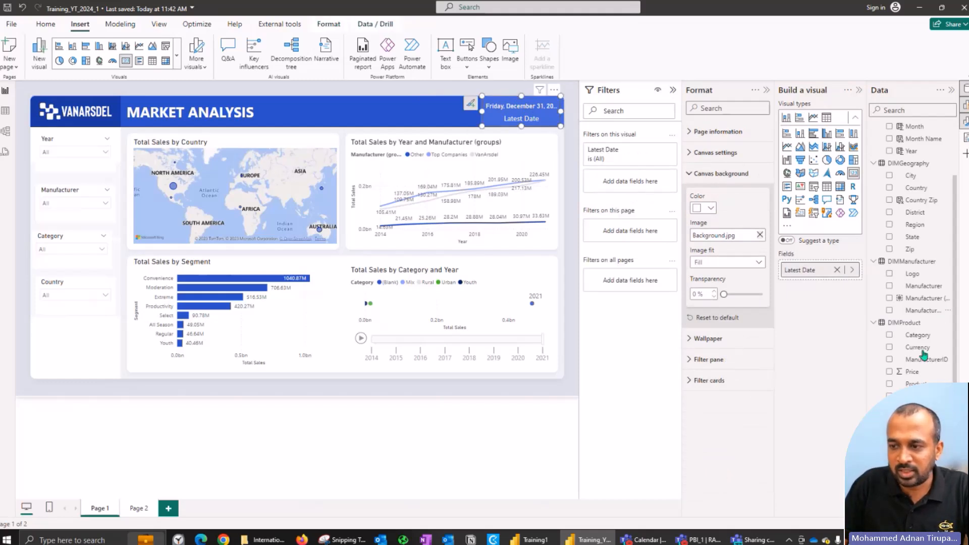
# Step: Change the FactSales Date column's format to 14-Mar-01 (dd-mmm-yy)
pyautogui.click(912, 444)
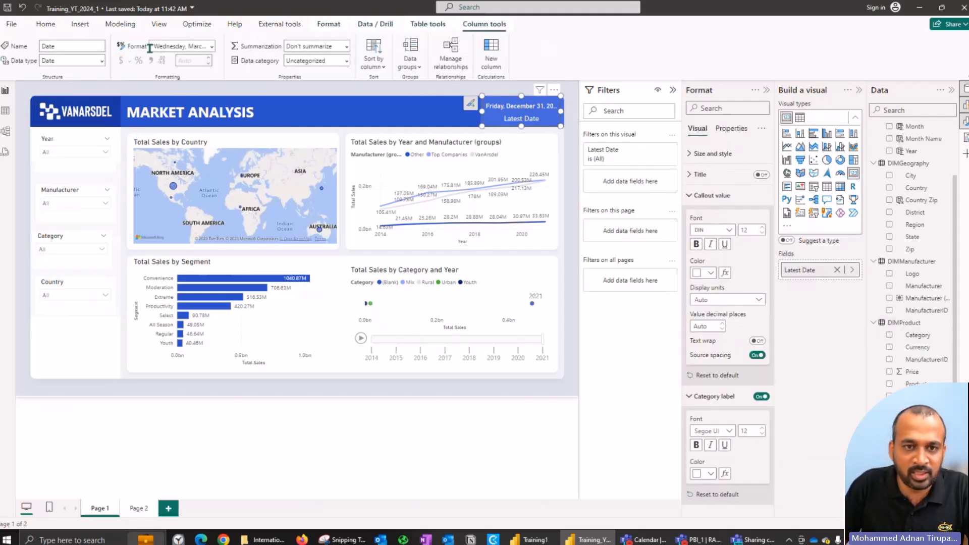
pyautogui.click(212, 47)
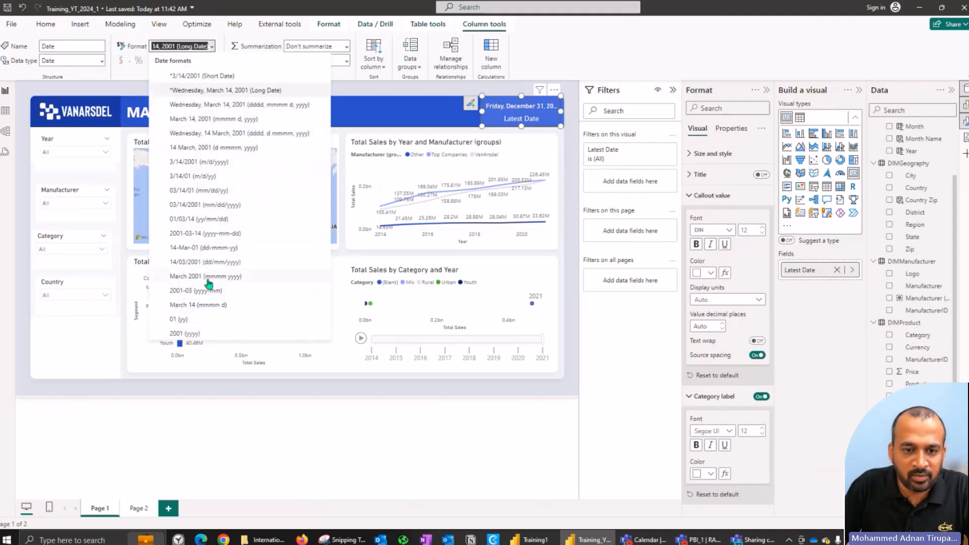
pyautogui.press('Escape')
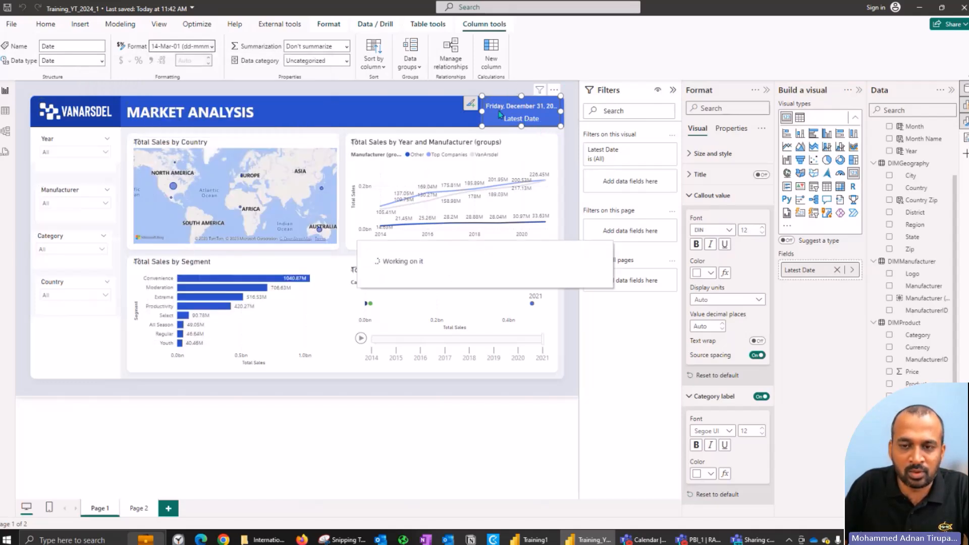
pyautogui.click(396, 94)
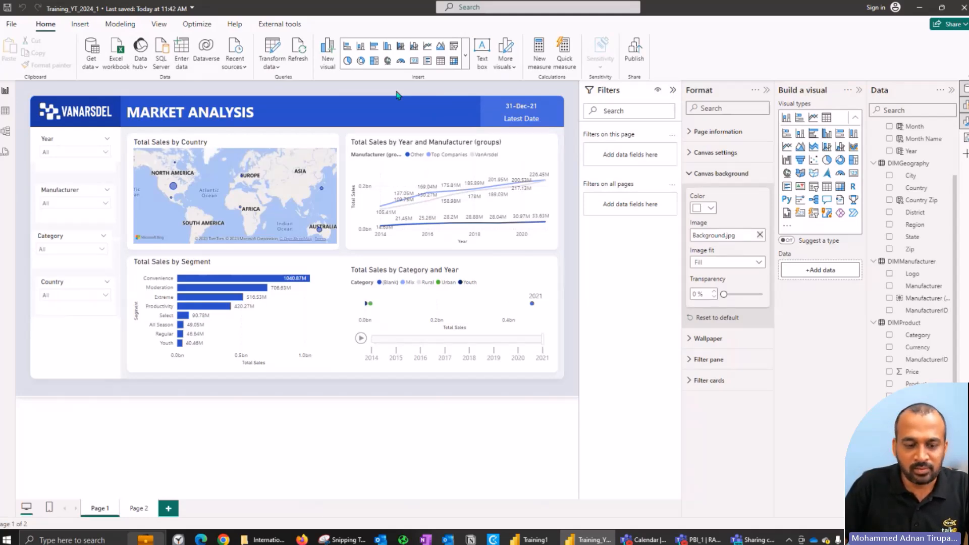
# Step: Rename Page 1 as Market Share to match Training1 and return to the Training1 report
pyautogui.hotkey('alt', 'Tab')
pyautogui.doubleClick(104, 510)
pyautogui.hotkey('alt', 'Tab')
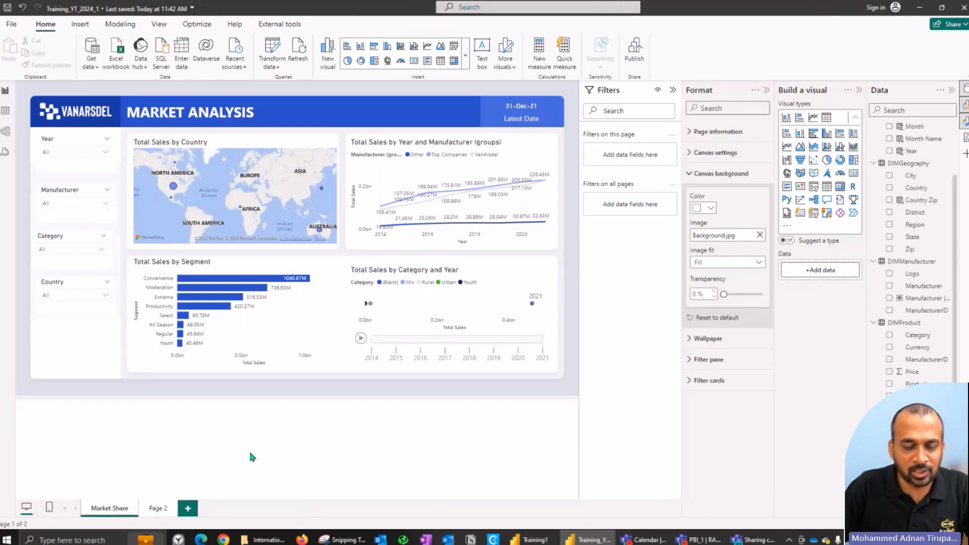
pyautogui.hotkey('alt', 'Tab')
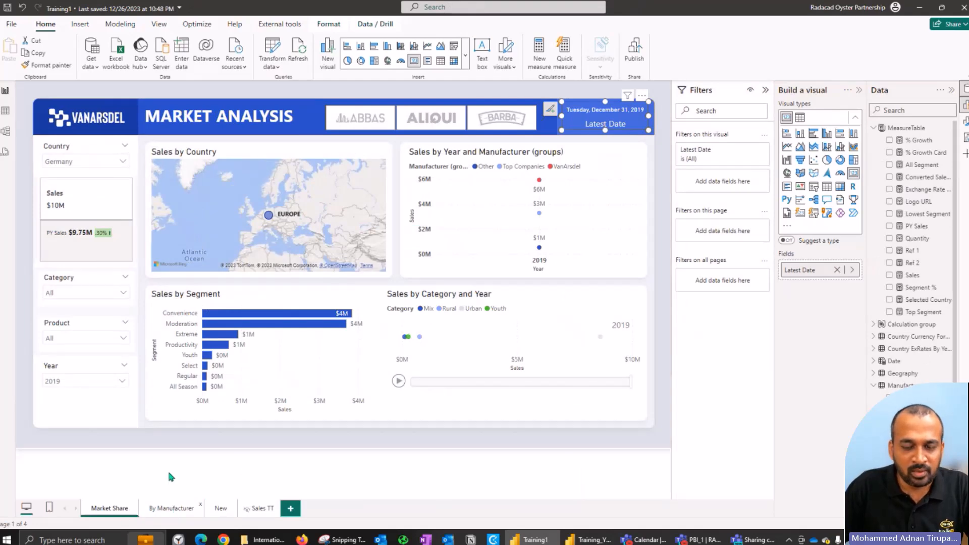
# Step: Duplicate the Market Share page in Training_YT_2024_1 and delete the four charts from the copy
pyautogui.hotkey('ctrl', 'pagedown')
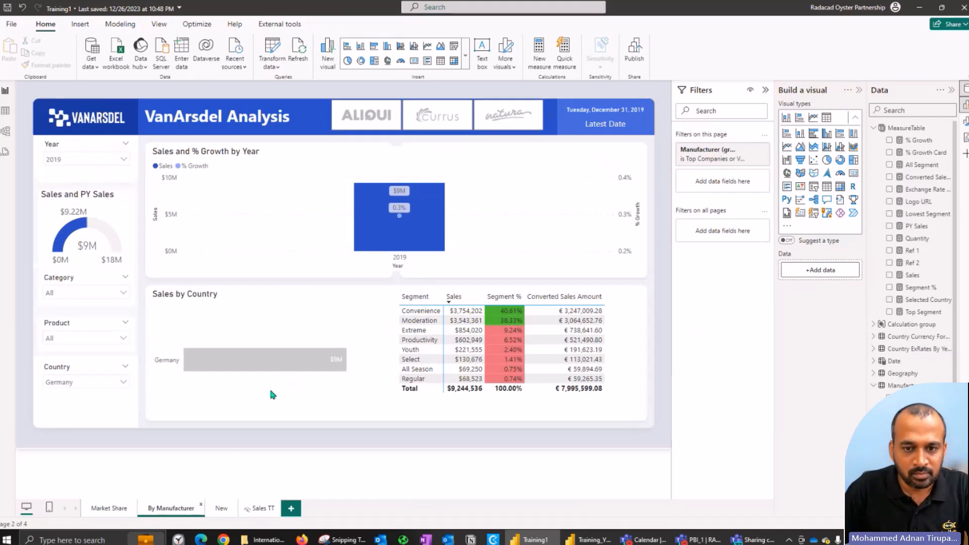
pyautogui.hotkey('alt', 'Tab')
pyautogui.rightClick(110, 509)
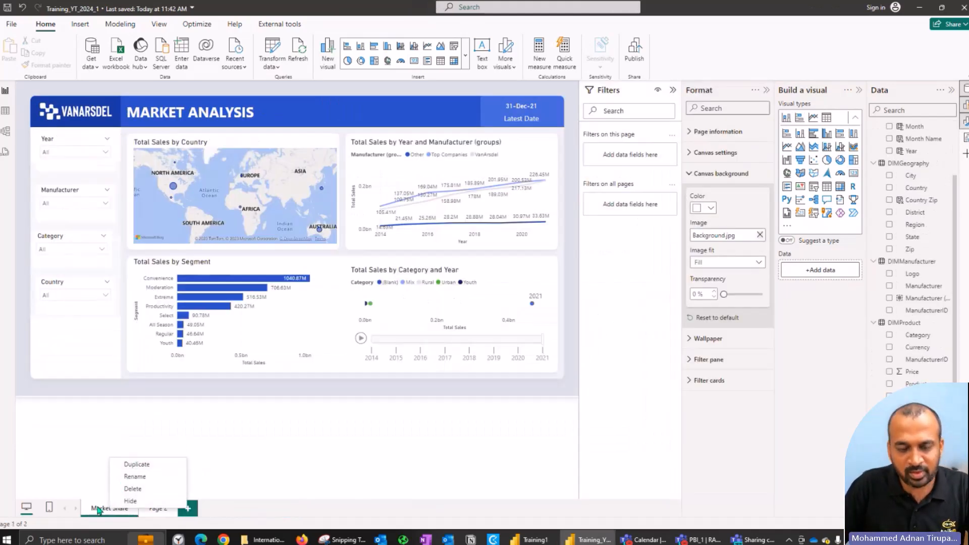
pyautogui.click(158, 471)
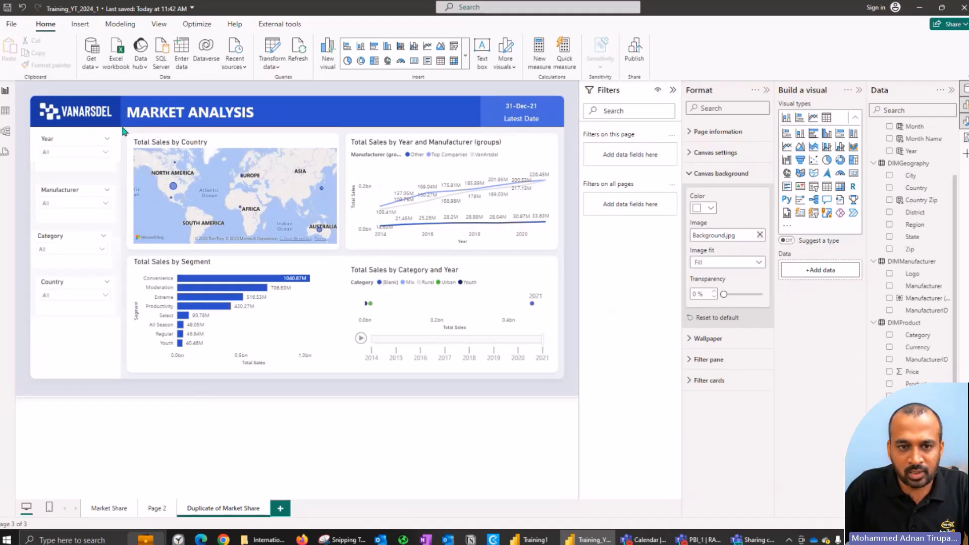
pyautogui.moveTo(129, 137); pyautogui.dragTo(584, 391)
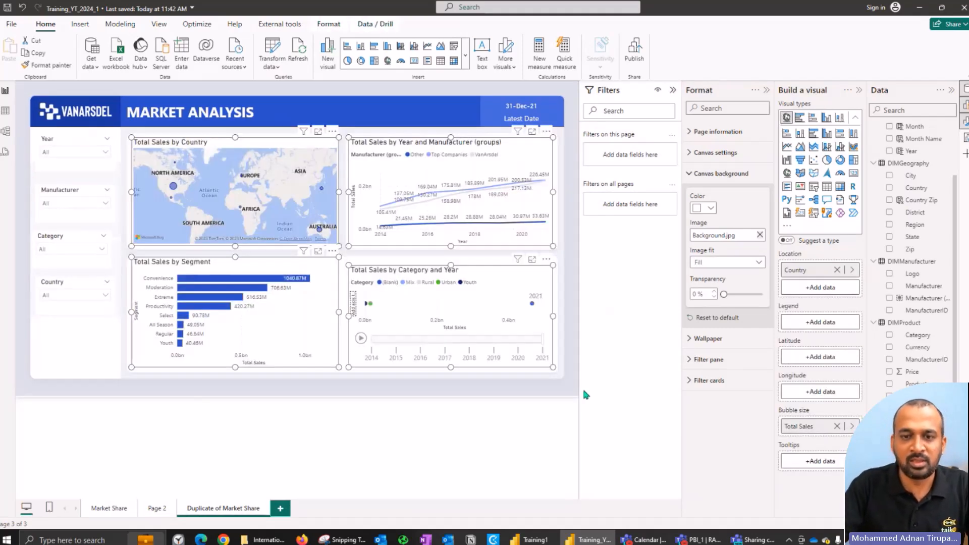
pyautogui.press('Delete')
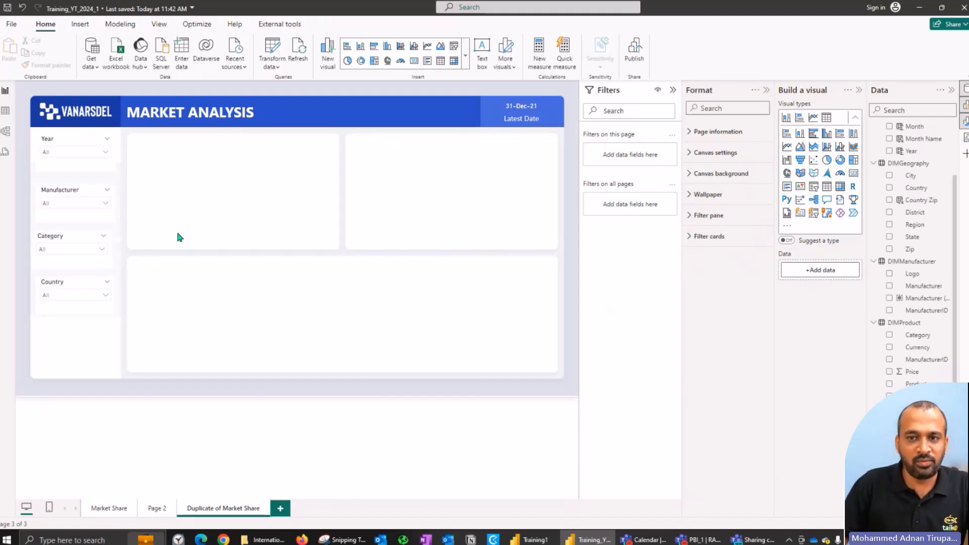
# Step: Replace MARKET with VanArsdel in the duplicated page's header, using the wording from the By Manufacturer page of Training1
pyautogui.hotkey('alt', 'Tab')
pyautogui.click(190, 115)
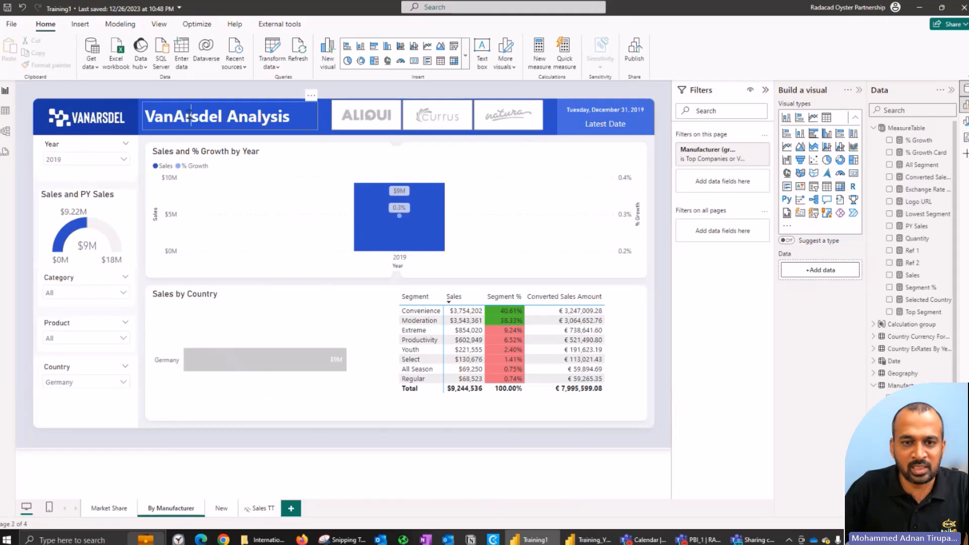
pyautogui.hotkey('alt', 'Tab')
pyautogui.click(159, 112)
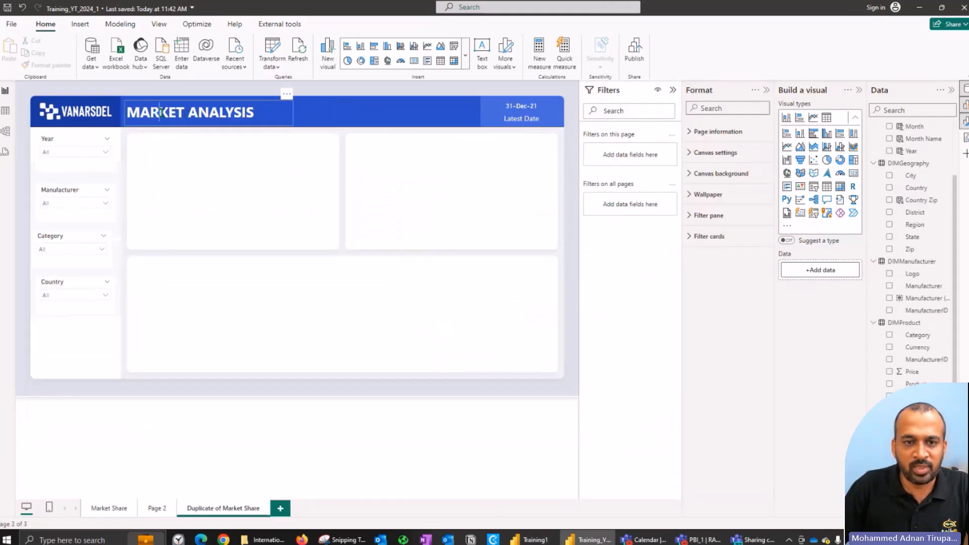
pyautogui.doubleClick(161, 112)
pyautogui.write('VanArsdel')
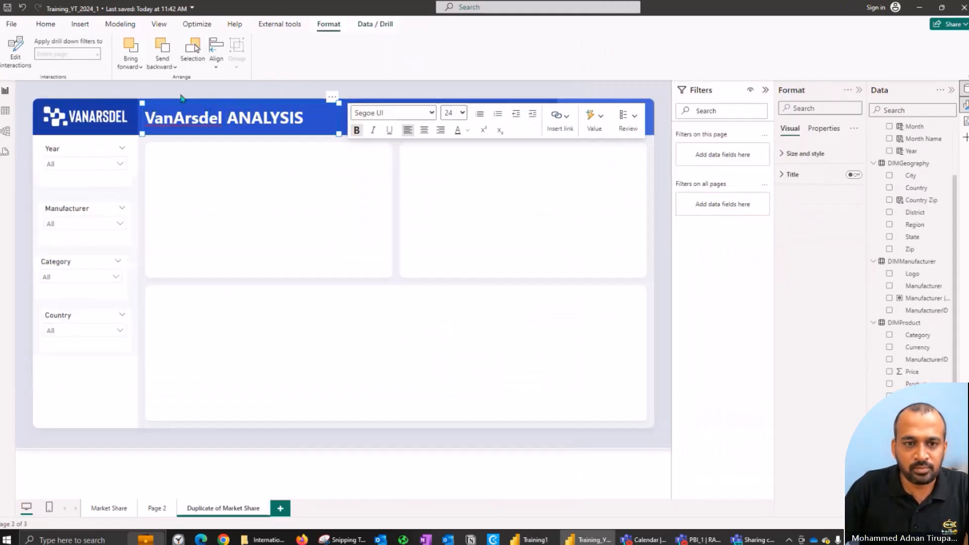
pyautogui.click(83, 303)
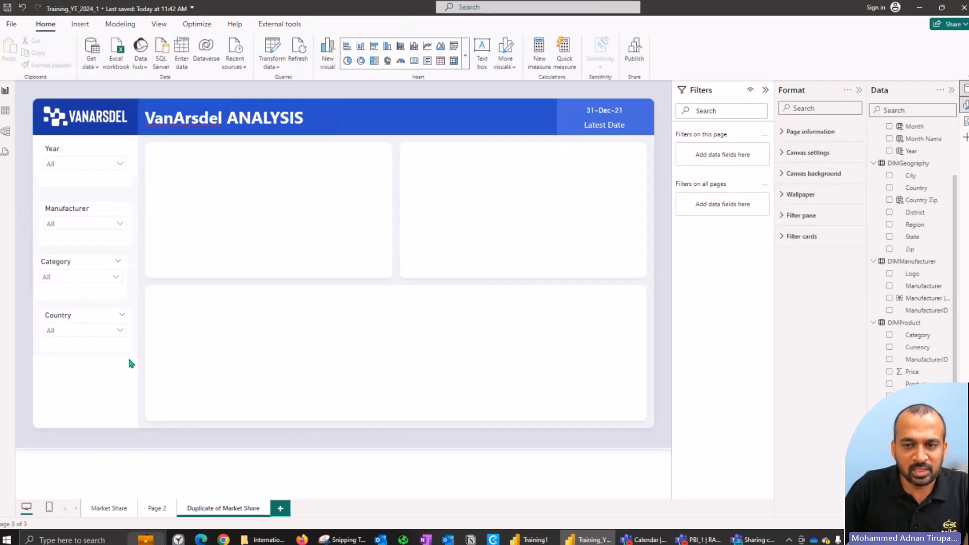
# Step: Add a page-level filter on the DIMManufacturer Manufacturer field and limit it to VanArsdel, checking Training1's page filter for reference
pyautogui.hotkey('alt', 'Tab')
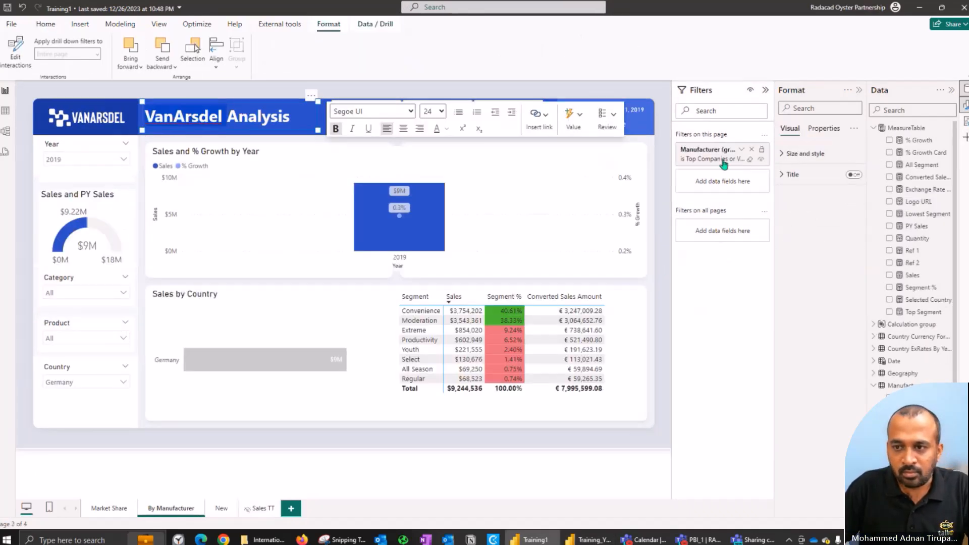
pyautogui.hotkey('alt', 'Tab')
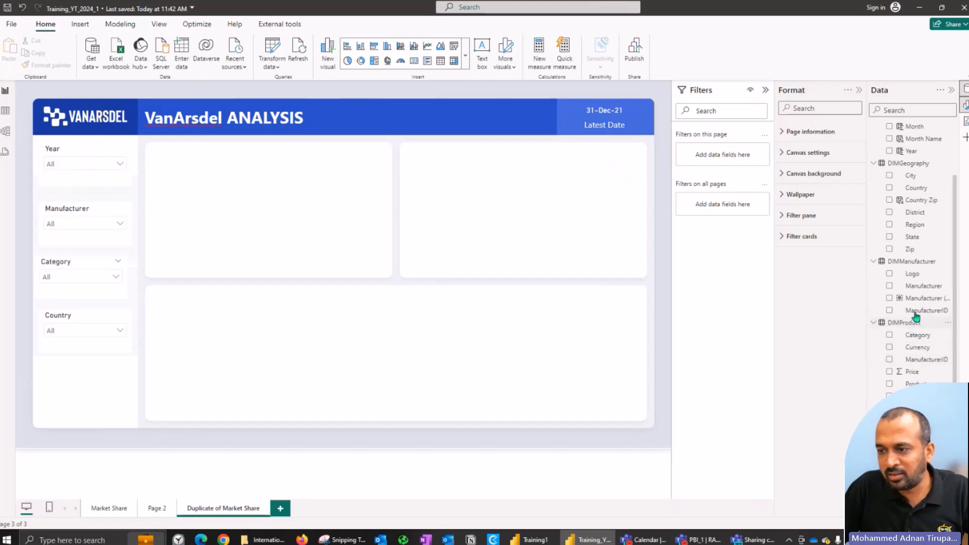
pyautogui.moveTo(920, 288); pyautogui.dragTo(725, 151)
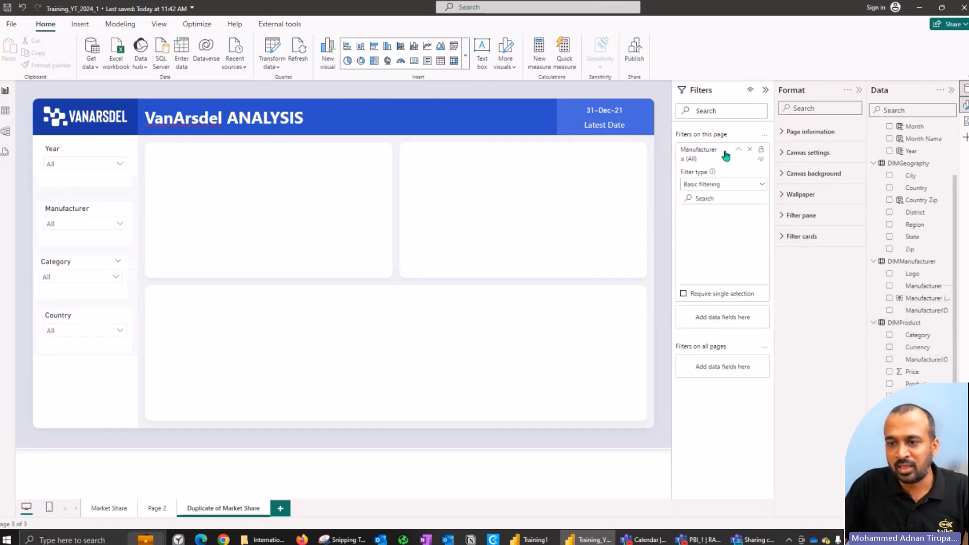
pyautogui.scroll(-5, 721, 234)
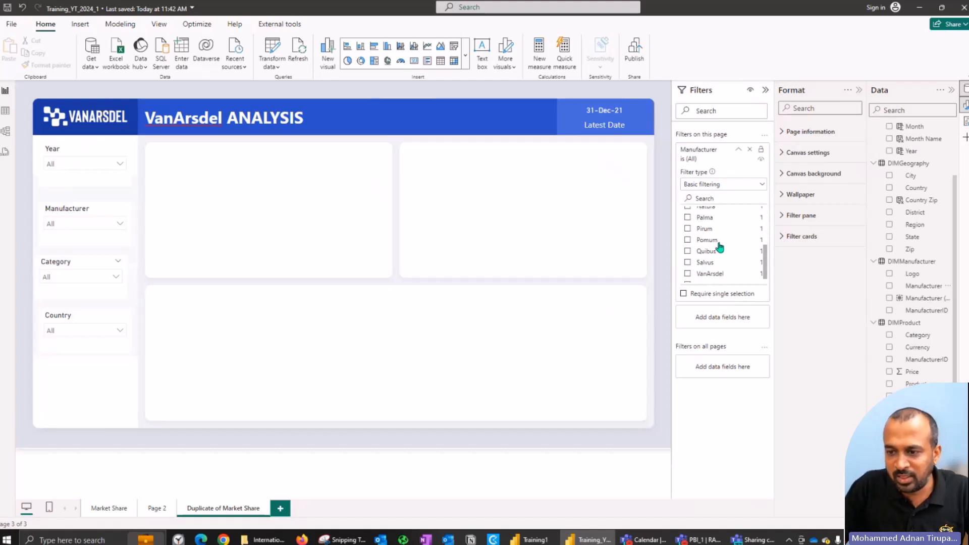
pyautogui.click(712, 268)
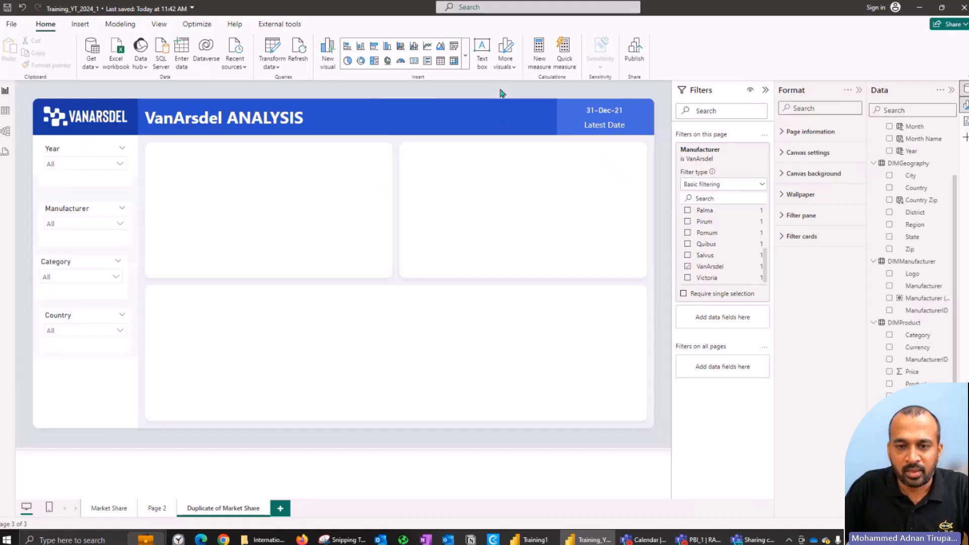
# Step: Check the fields of Training1's Sales by Country chart and display the Build a visual pane in Training_YT_2024_1
pyautogui.hotkey('alt', 'Tab')
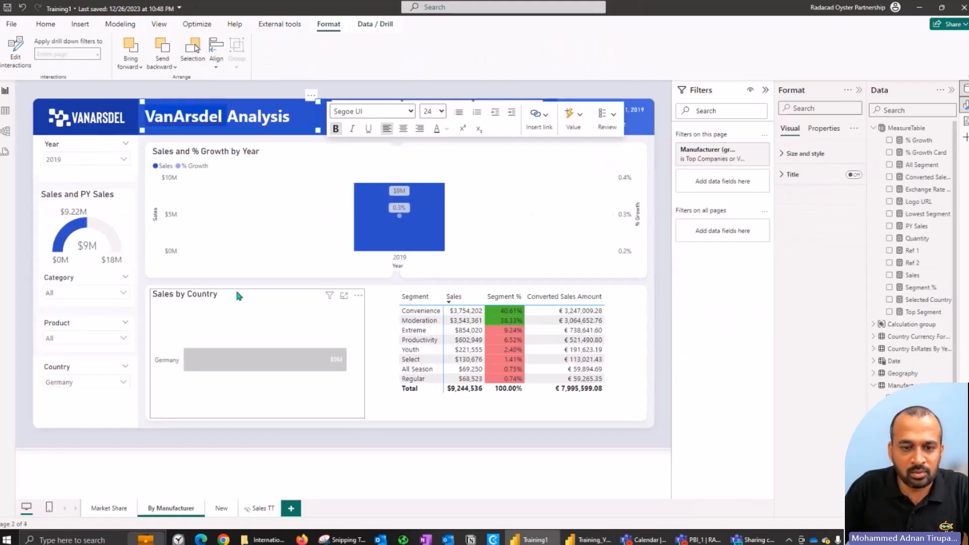
pyautogui.click(222, 157)
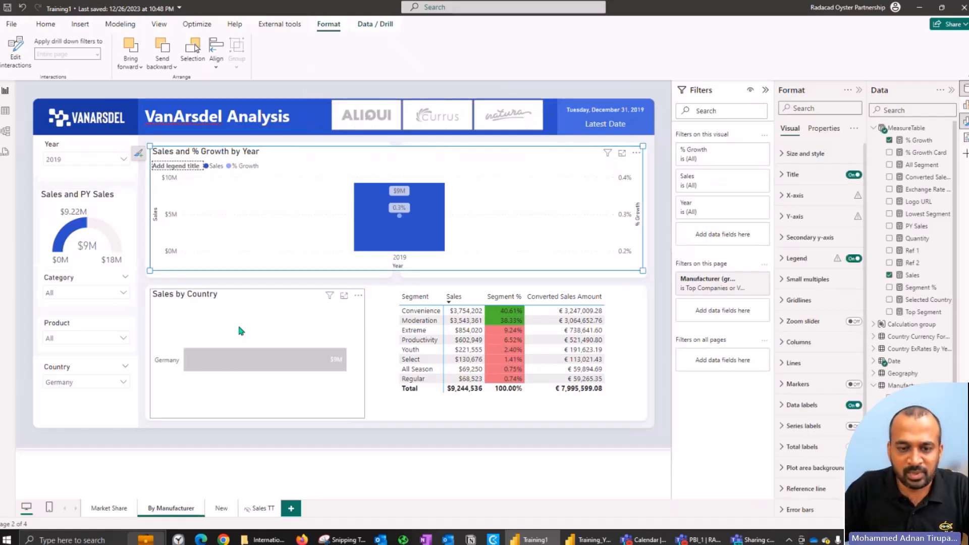
pyautogui.click(229, 293)
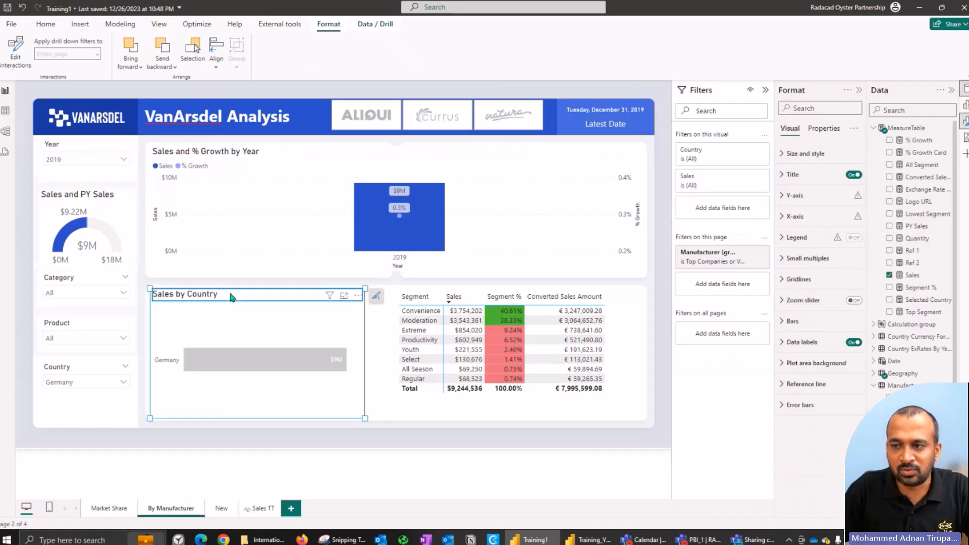
pyautogui.hotkey('alt', 'Tab')
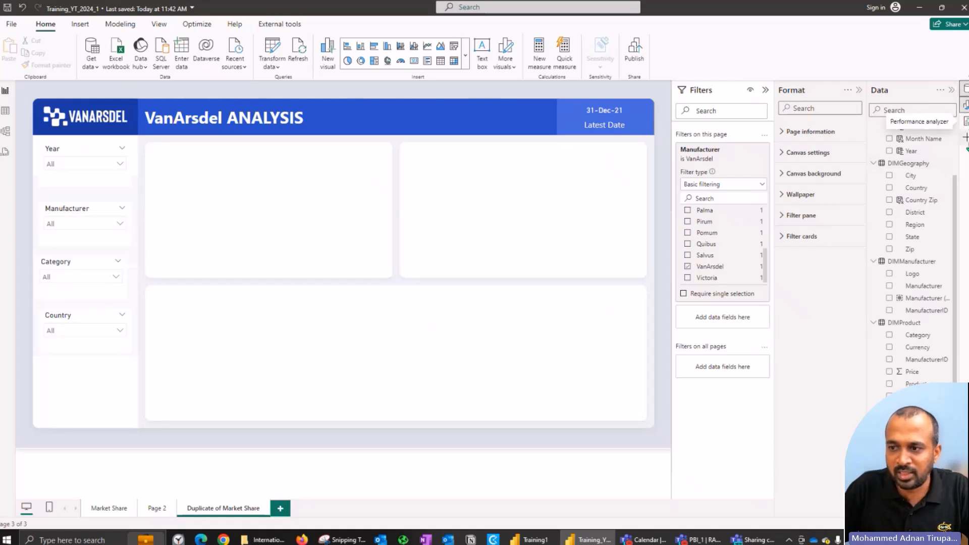
pyautogui.click(965, 136)
pyautogui.click(941, 322)
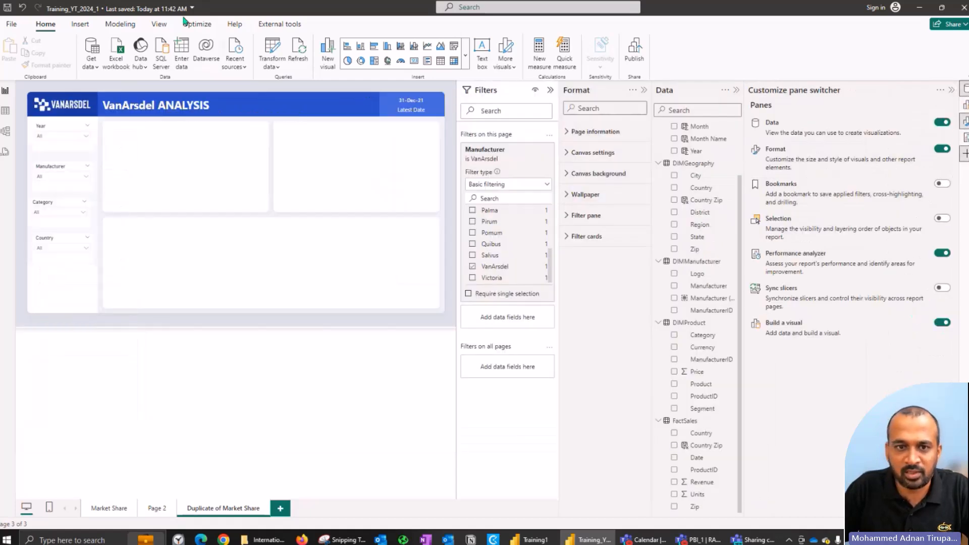
pyautogui.click(164, 31)
pyautogui.click(414, 64)
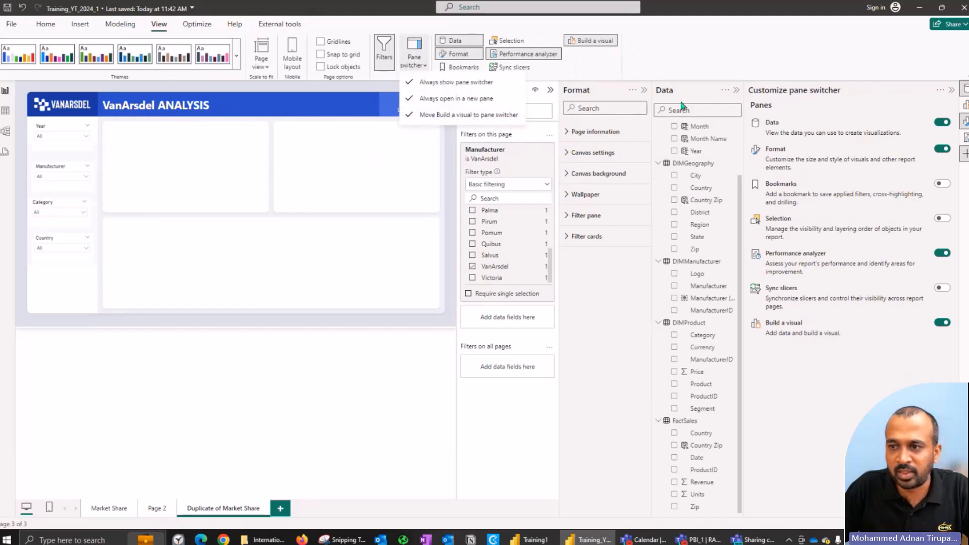
pyautogui.click(860, 88)
pyautogui.click(951, 90)
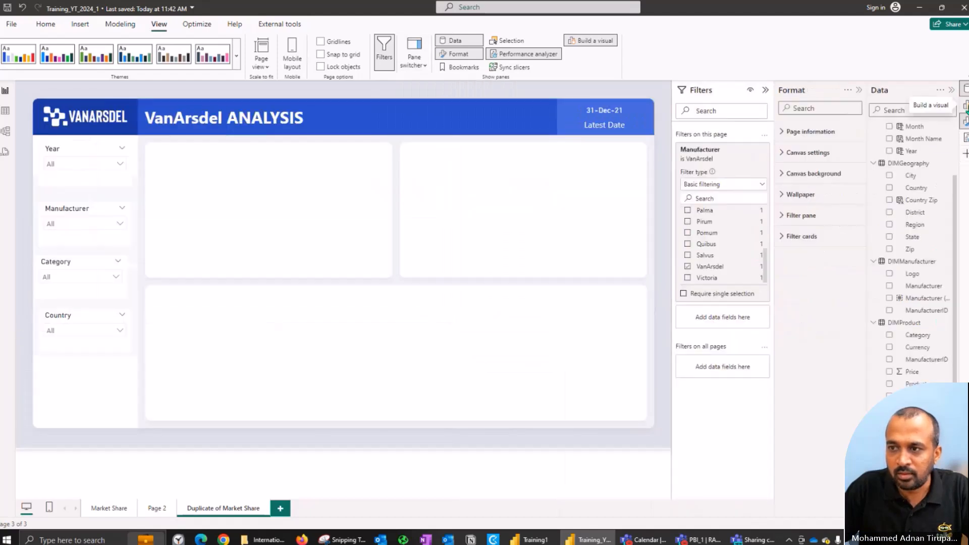
pyautogui.click(965, 105)
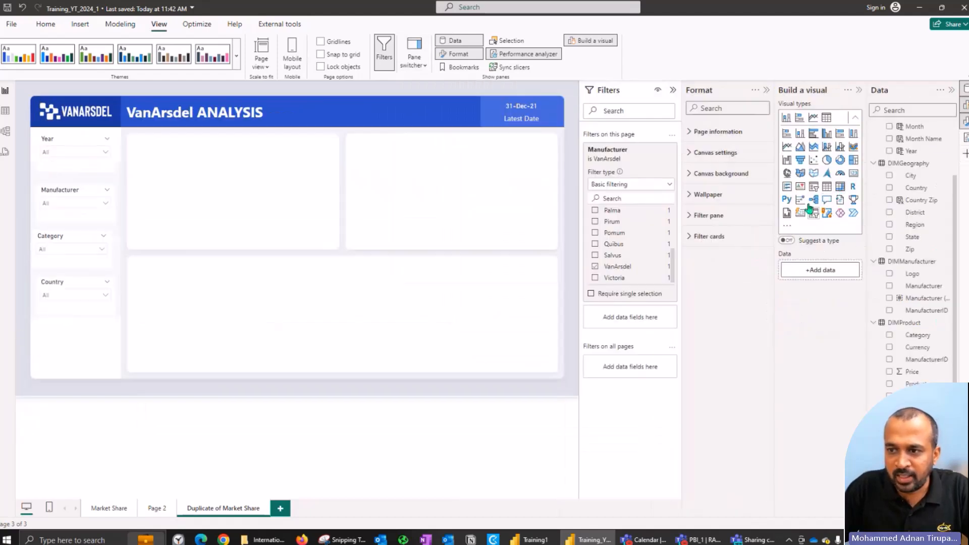
# Step: Create a stacked bar chart of Total Sales by DIMGeography Country and fit it into the left half of the lower canvas panel
pyautogui.scroll(2, 887, 155)
pyautogui.click(889, 140)
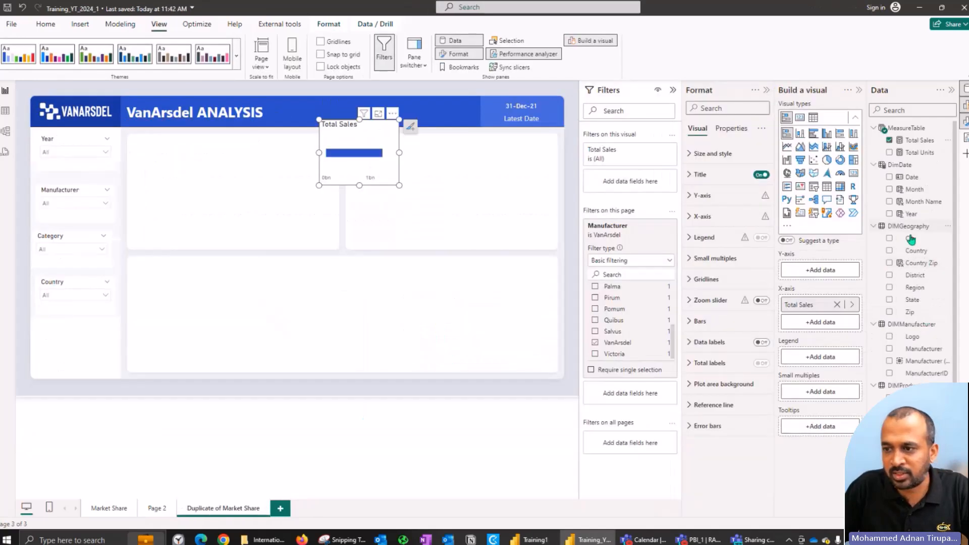
pyautogui.click(889, 251)
pyautogui.moveTo(333, 125); pyautogui.dragTo(153, 270)
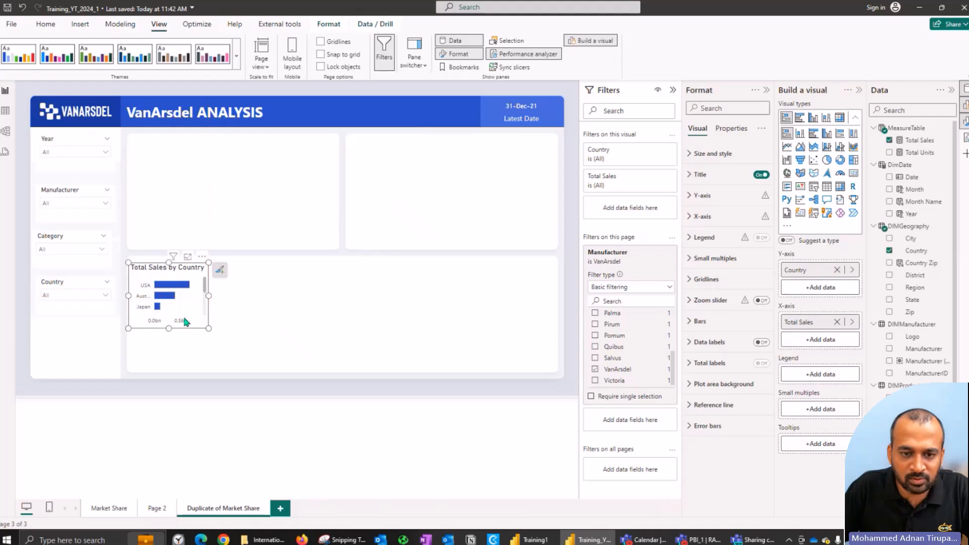
pyautogui.moveTo(207, 327); pyautogui.dragTo(328, 371)
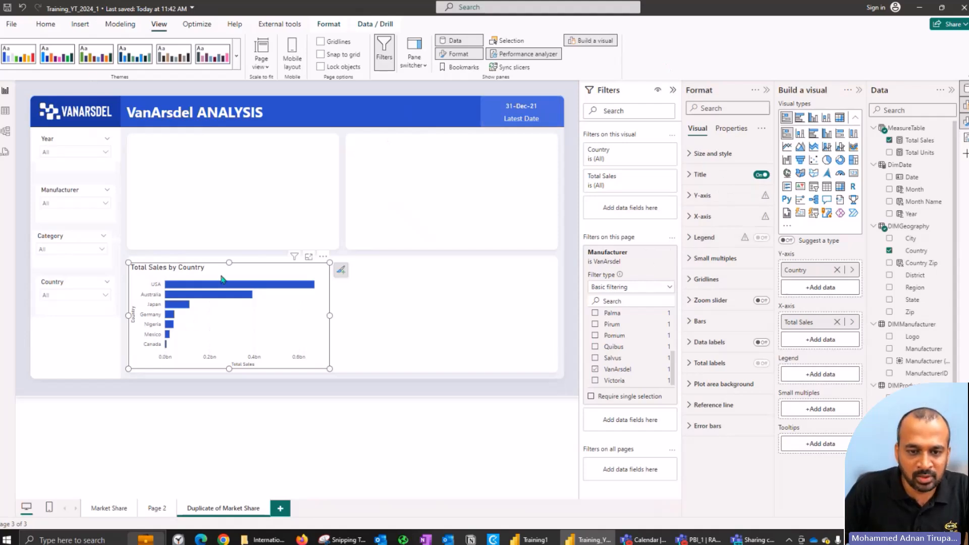
# Step: Try editing the bar chart's title directly on the visual and restore the text to Total Sales by Country
pyautogui.click(195, 269)
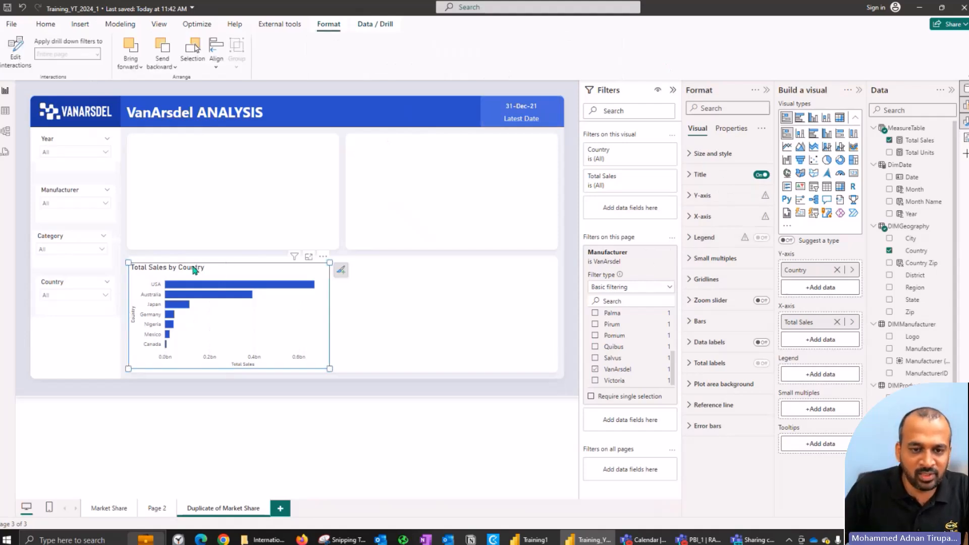
pyautogui.click(430, 331)
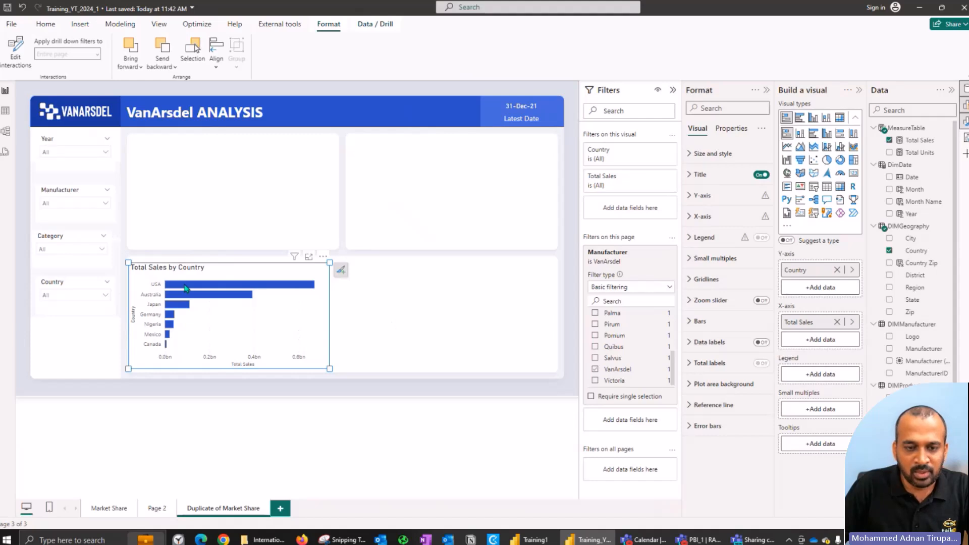
pyautogui.moveTo(175, 286)
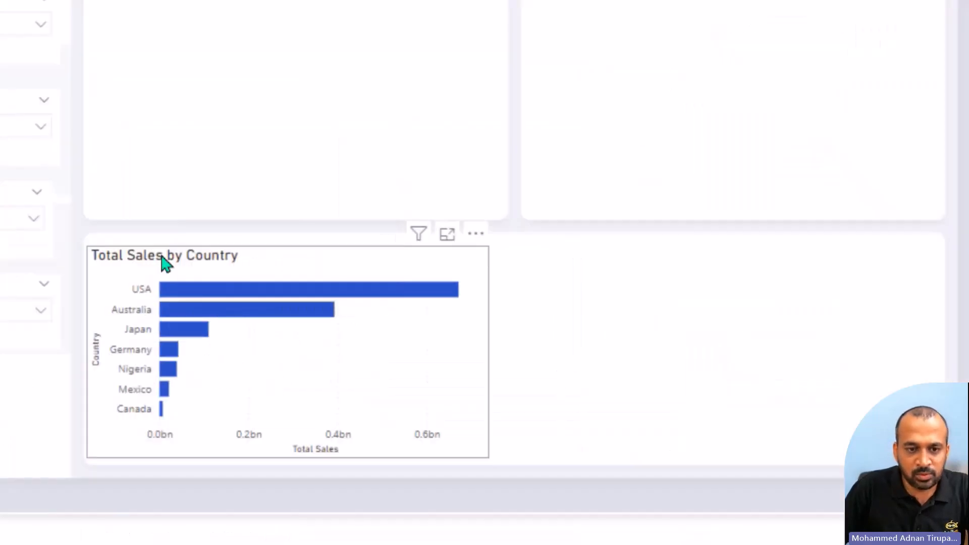
pyautogui.click(118, 262)
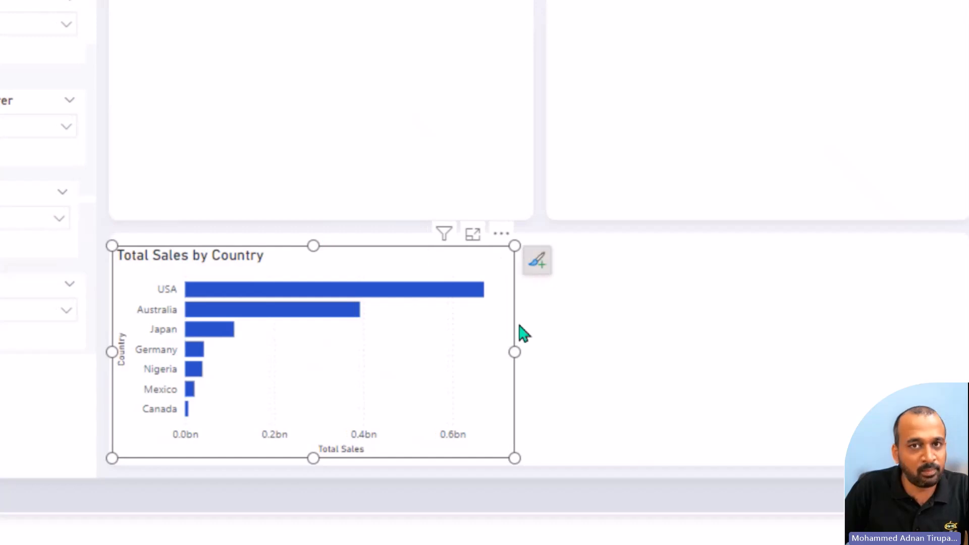
pyautogui.doubleClick(266, 260)
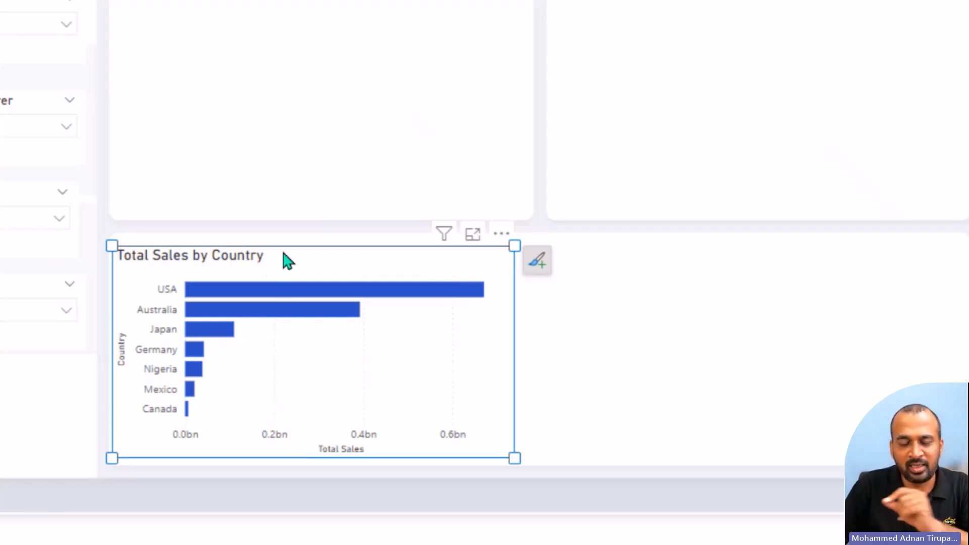
pyautogui.click(251, 257)
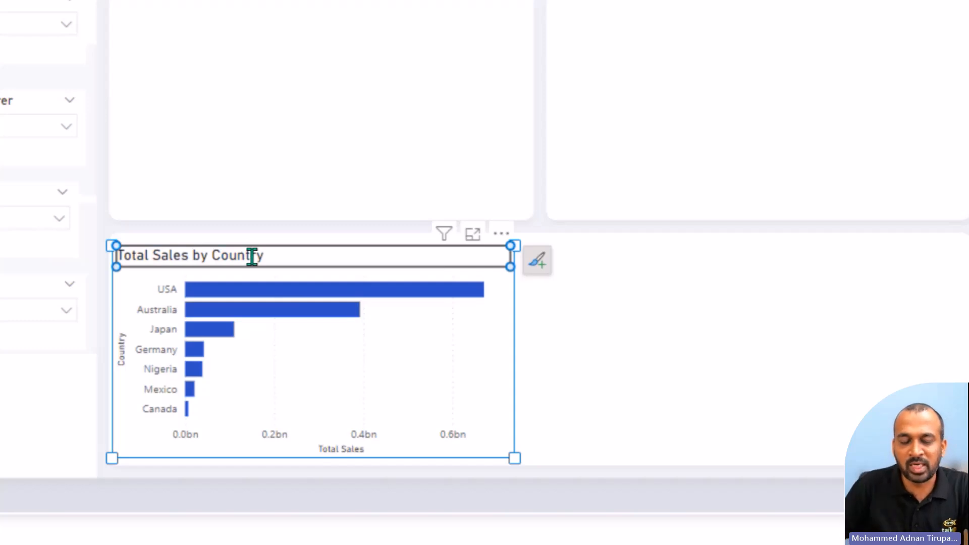
pyautogui.doubleClick(252, 257)
pyautogui.press('Right')
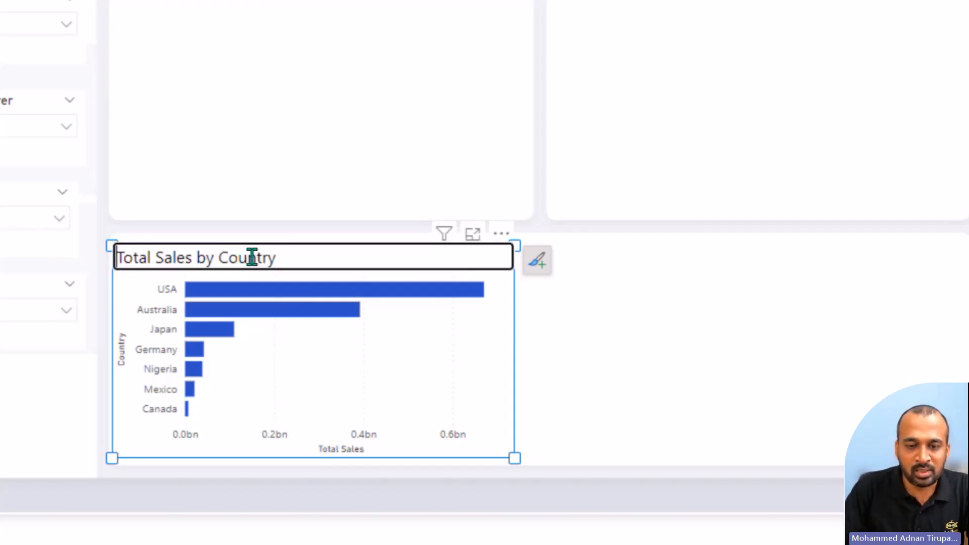
pyautogui.press('BackSpace')
pyautogui.write('dfasdf')
pyautogui.press('BackSpace')
pyautogui.press('BackSpace')
pyautogui.press('BackSpace')
pyautogui.press('BackSpace')
pyautogui.press('BackSpace')
pyautogui.press('BackSpace')
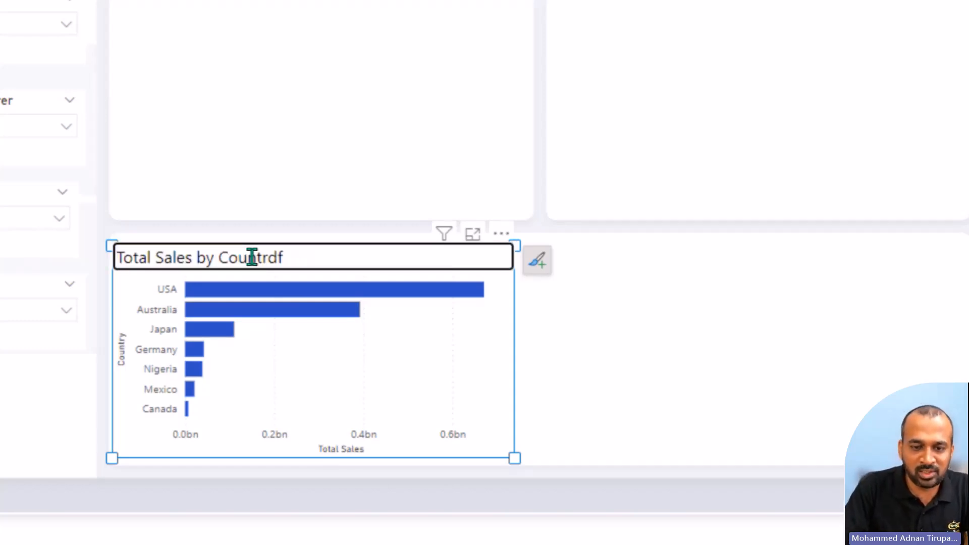
pyautogui.write('y')
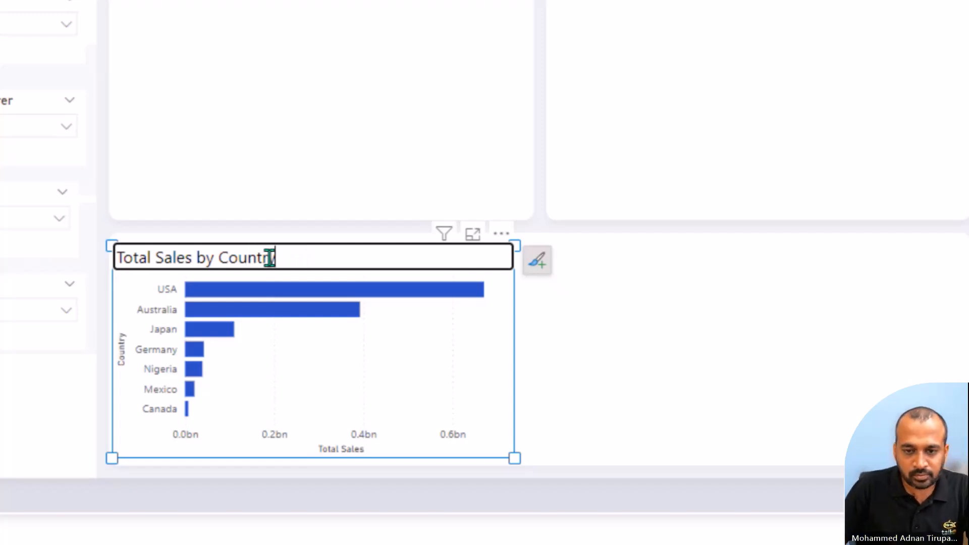
pyautogui.click(341, 289)
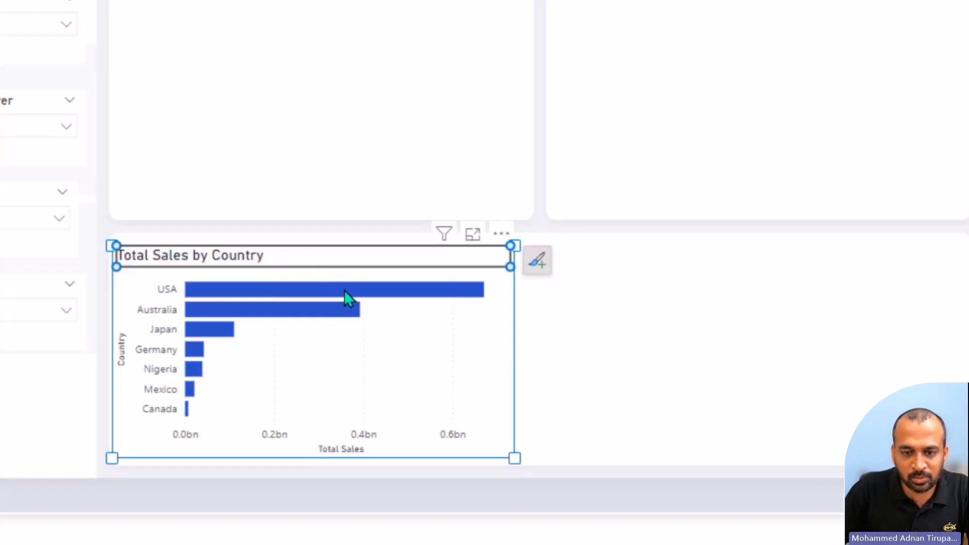
# Step: Rename the bar chart's value-axis title to Sales directly on the visual
pyautogui.click(344, 290)
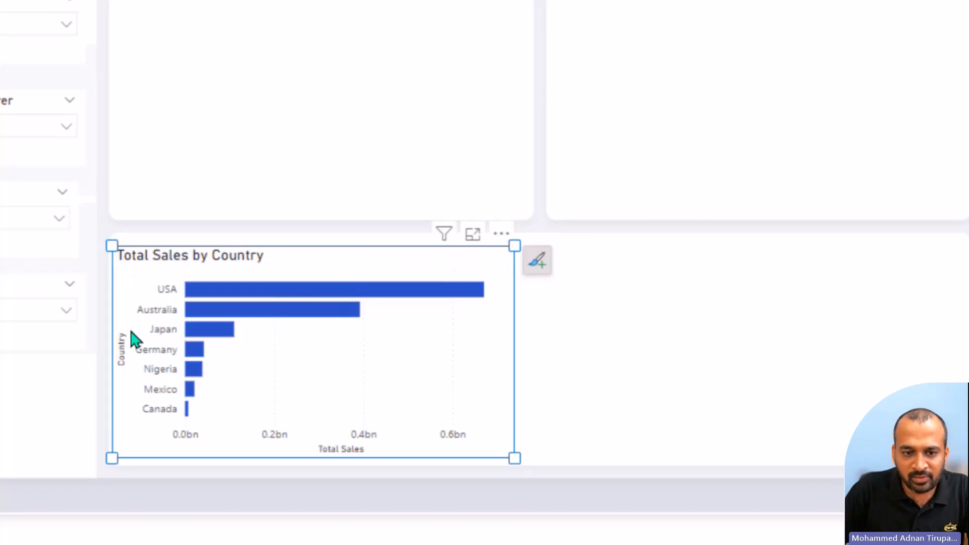
pyautogui.click(123, 349)
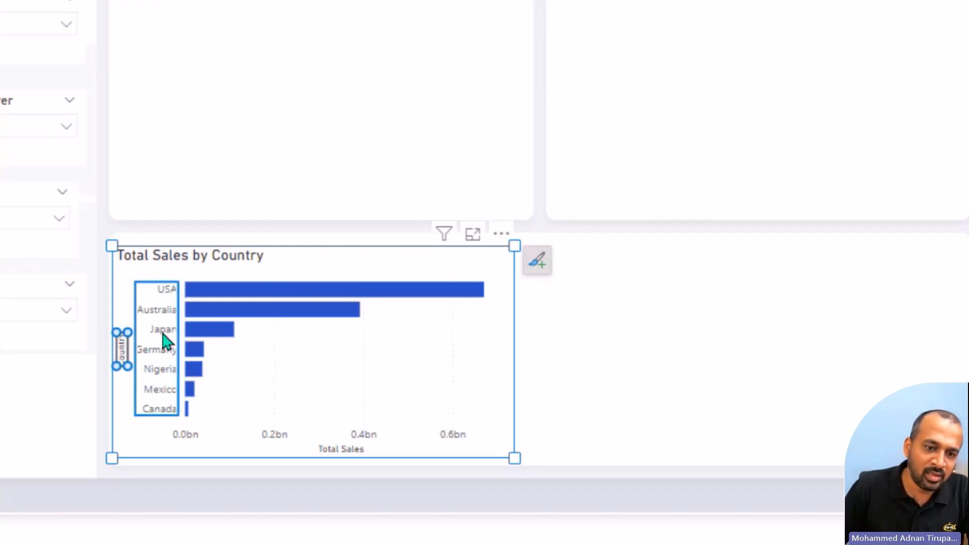
pyautogui.click(346, 447)
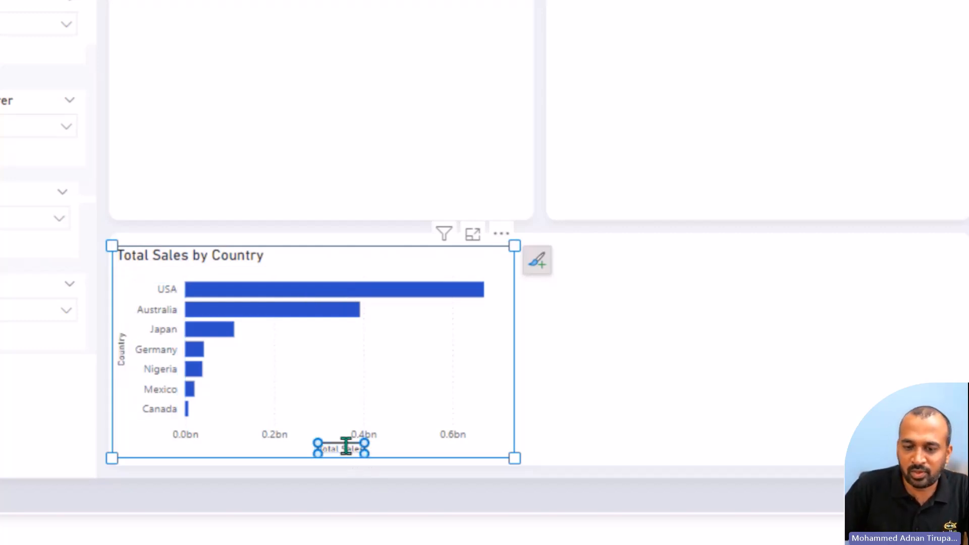
pyautogui.doubleClick(346, 447)
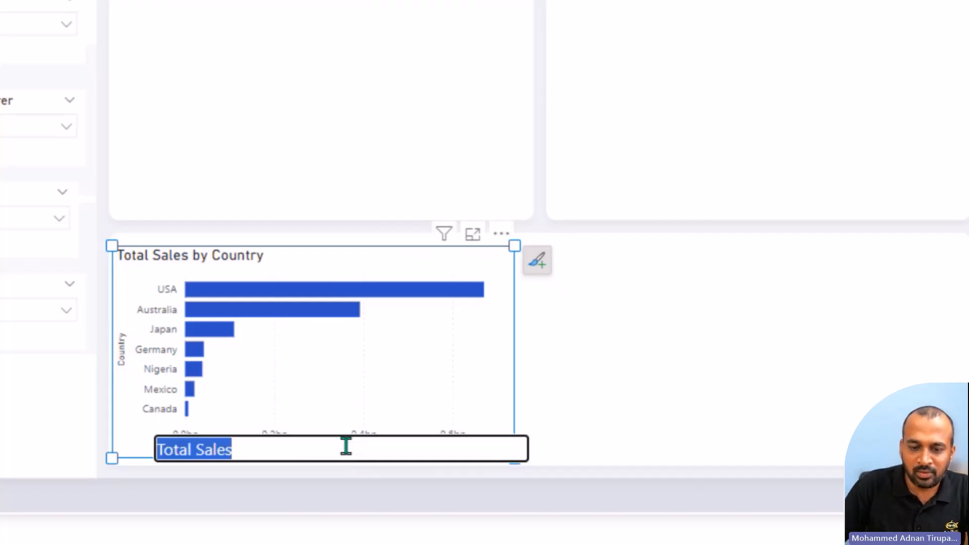
pyautogui.press('Home')
pyautogui.press('Delete')
pyautogui.press('Delete')
pyautogui.press('Delete')
pyautogui.press('Delete')
pyautogui.press('Delete')
pyautogui.press('Delete')
pyautogui.press('Return')
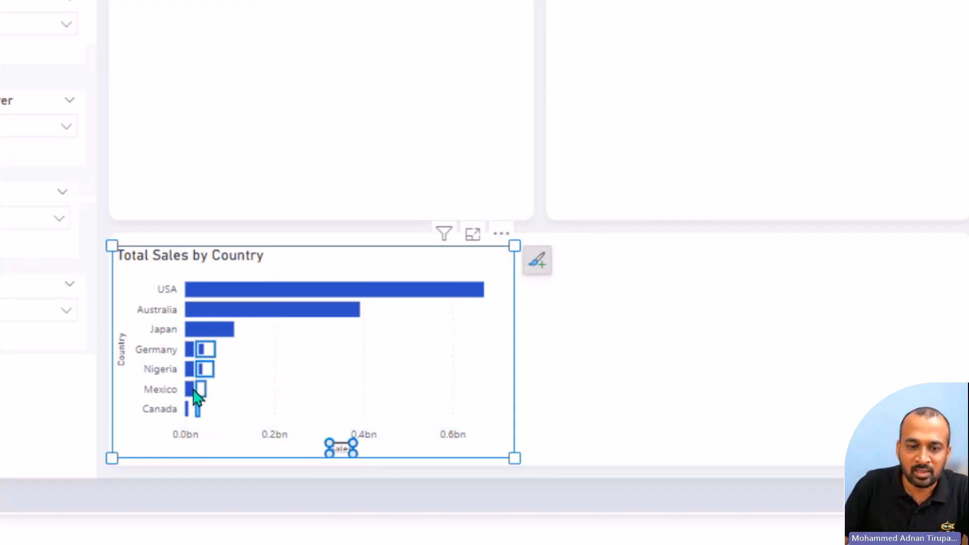
# Step: Add data labels to the Total Sales by Country bar chart
pyautogui.click(199, 380)
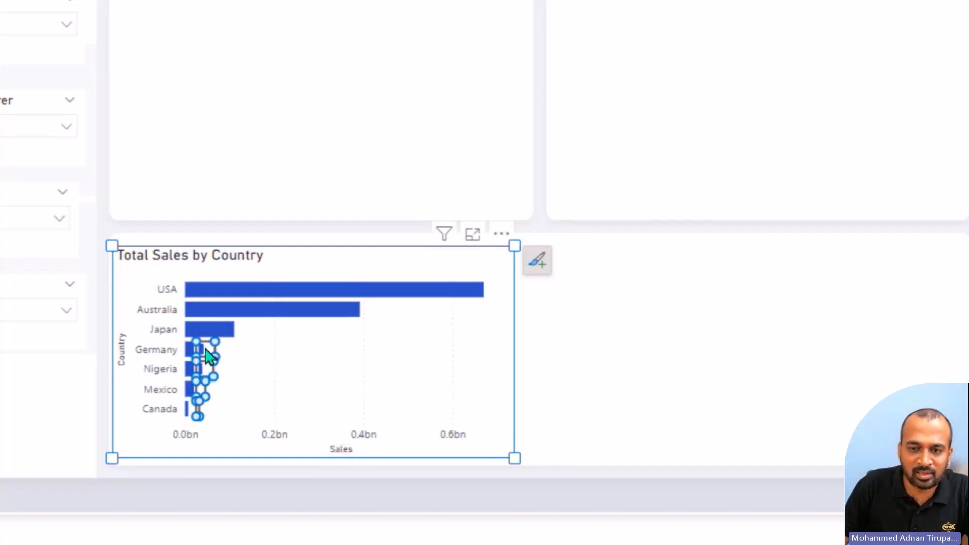
pyautogui.click(543, 279)
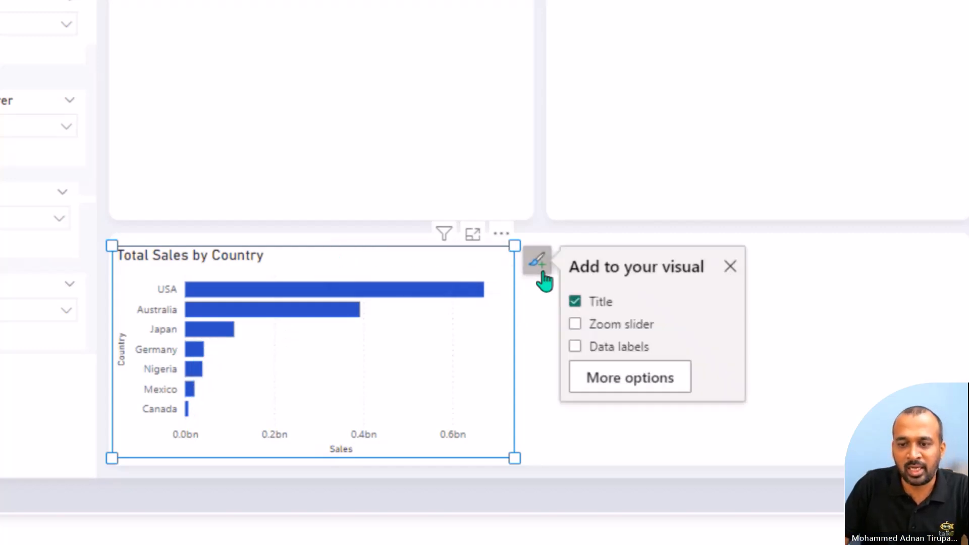
pyautogui.click(620, 347)
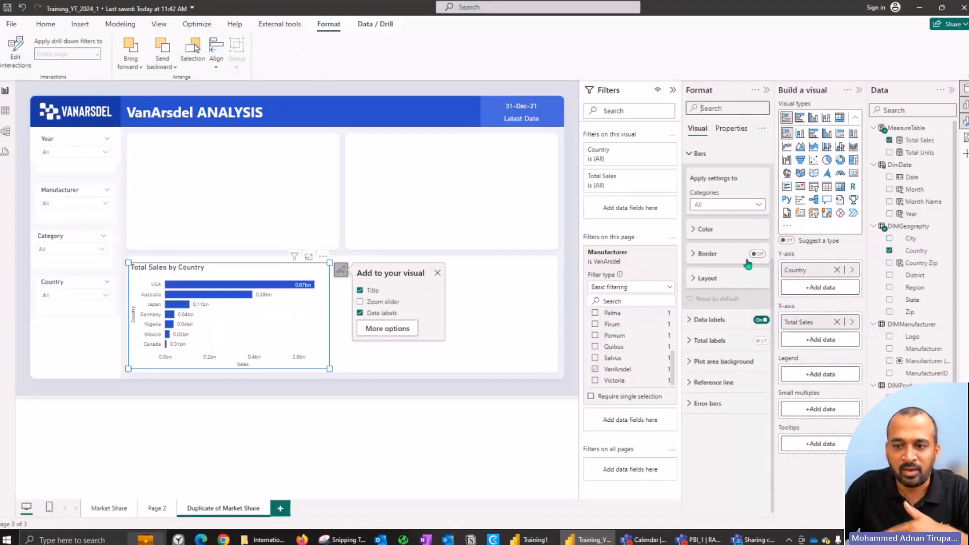
# Step: Set the display units of the bar chart's data label values to Millions
pyautogui.click(731, 322)
pyautogui.scroll(-4, 730, 404)
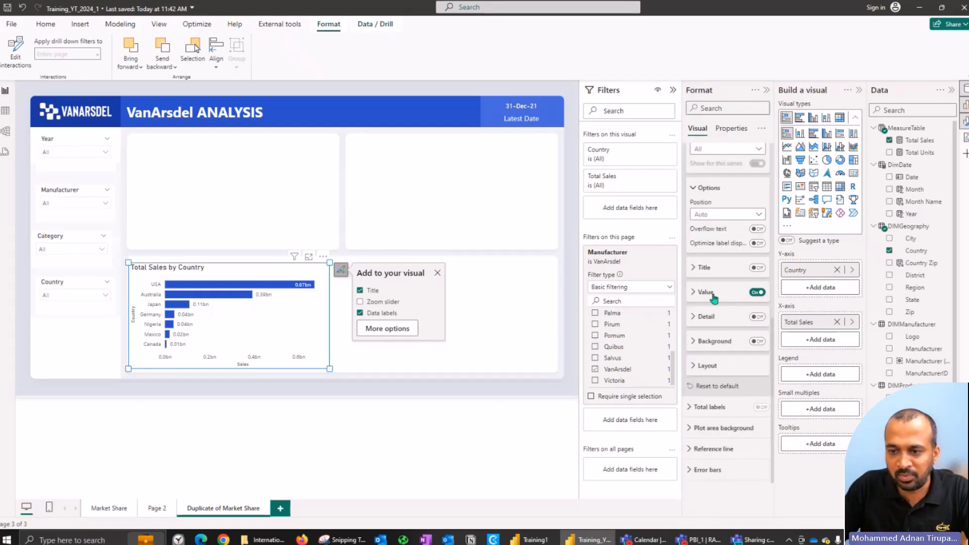
pyautogui.click(713, 298)
pyautogui.scroll(-5, 730, 384)
pyautogui.click(726, 178)
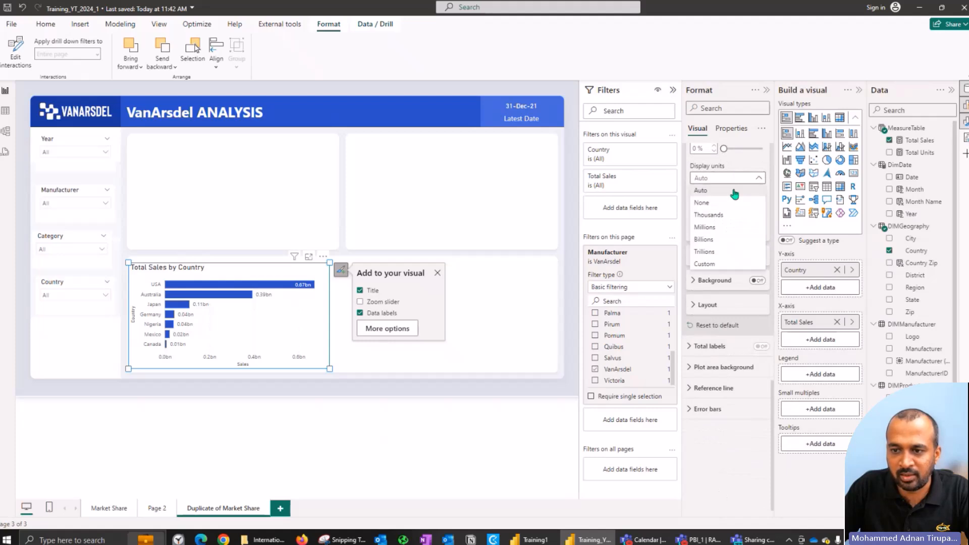
pyautogui.click(734, 227)
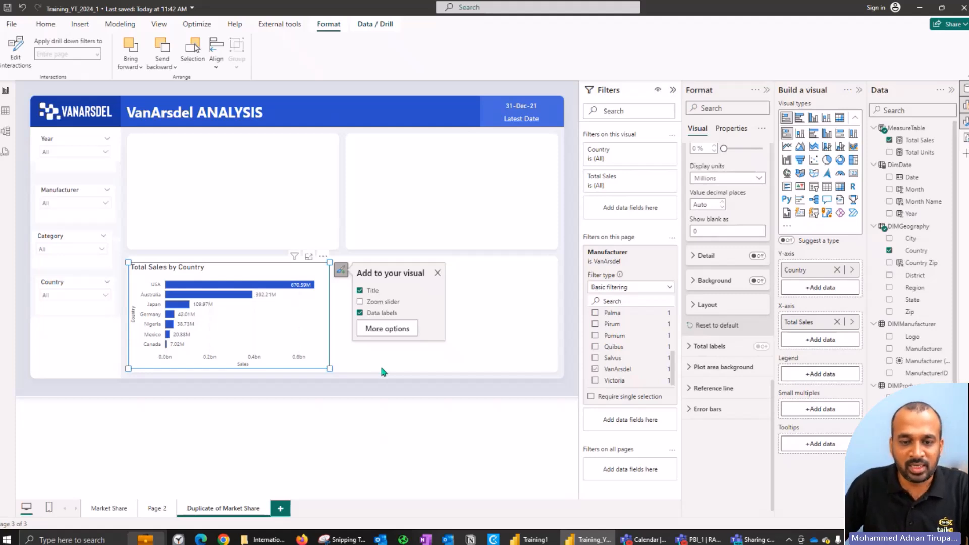
pyautogui.click(379, 374)
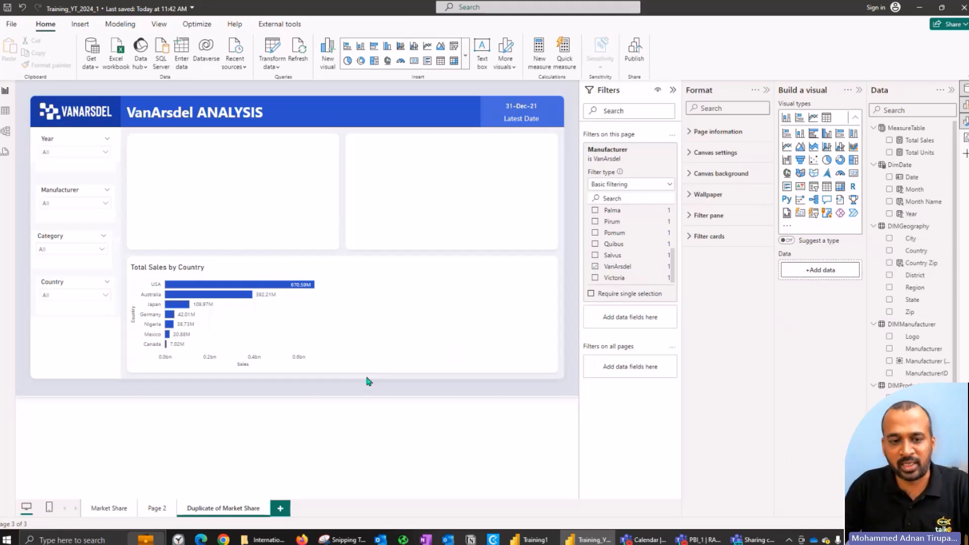
# Step: Switch to Training1 and check the Sales and % Growth by Year chart and the formula of the PY Sales measure
pyautogui.hotkey('alt', 'Tab')
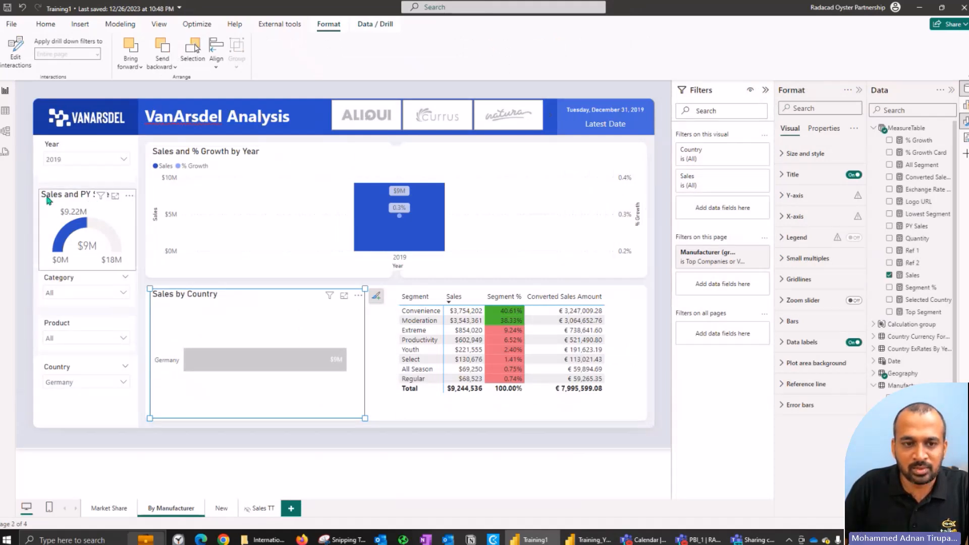
pyautogui.click(281, 154)
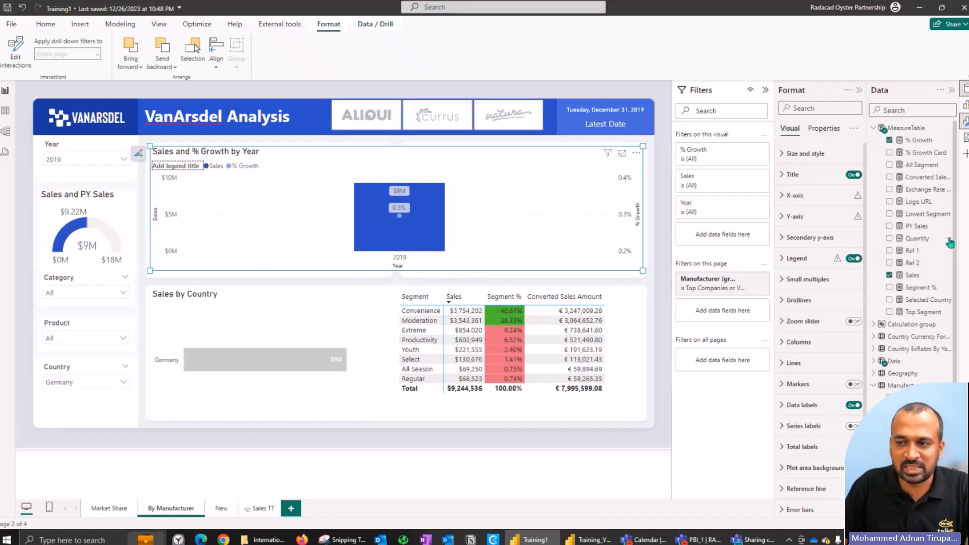
pyautogui.press('alt')
pyautogui.click(918, 226)
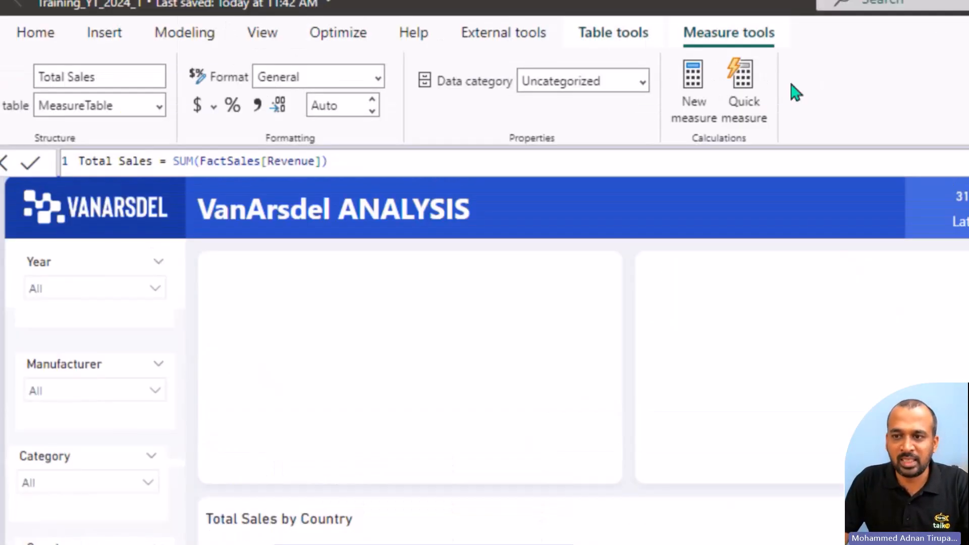
# Step: Create a measure named Total Sales PY in Training_YT_2024_1 and begin its formula with CALCULATE( [Total Sales]
pyautogui.click(692, 85)
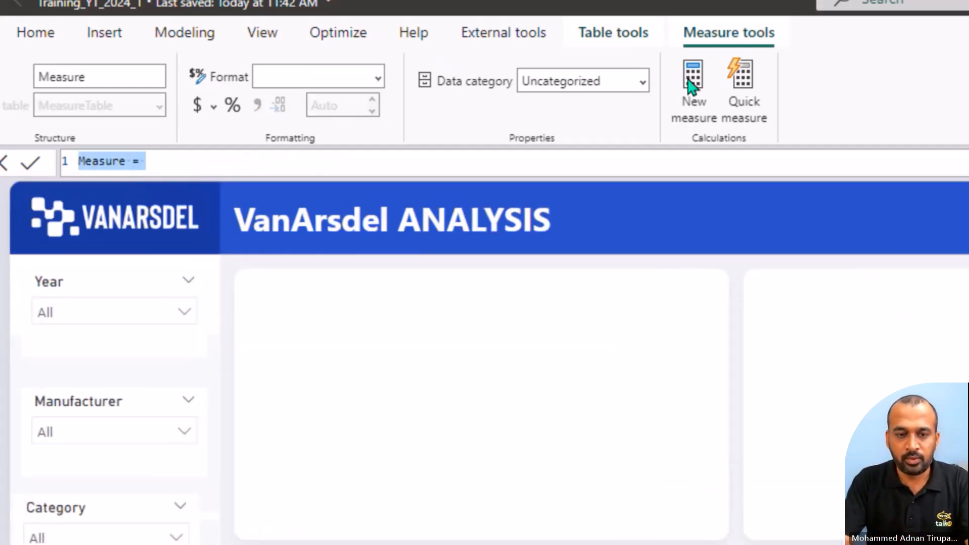
pyautogui.write('Total Sa')
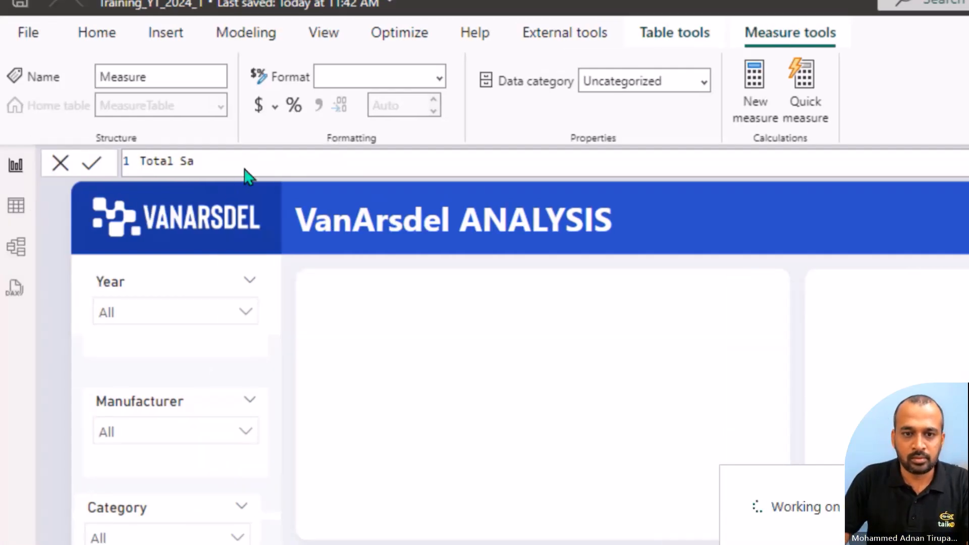
pyautogui.write('les P')
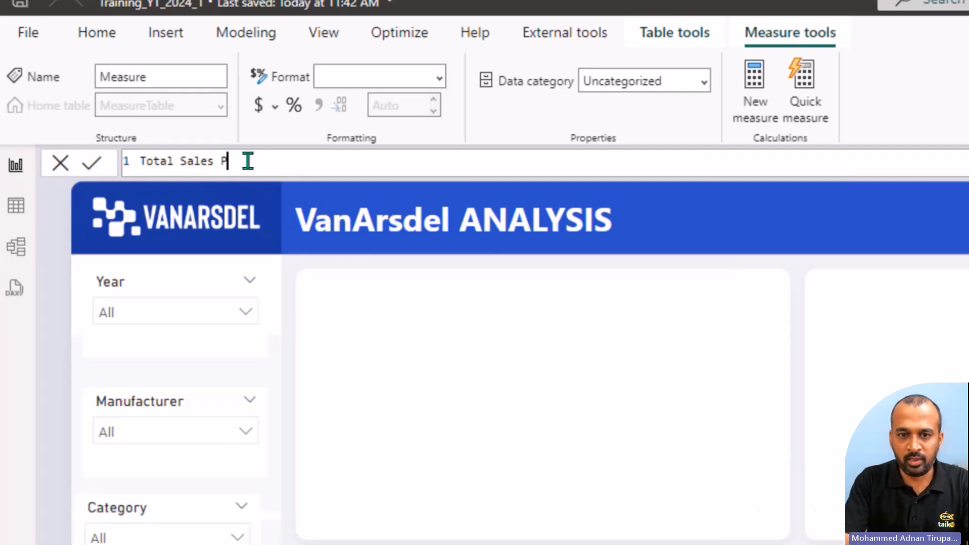
pyautogui.write('Y =')
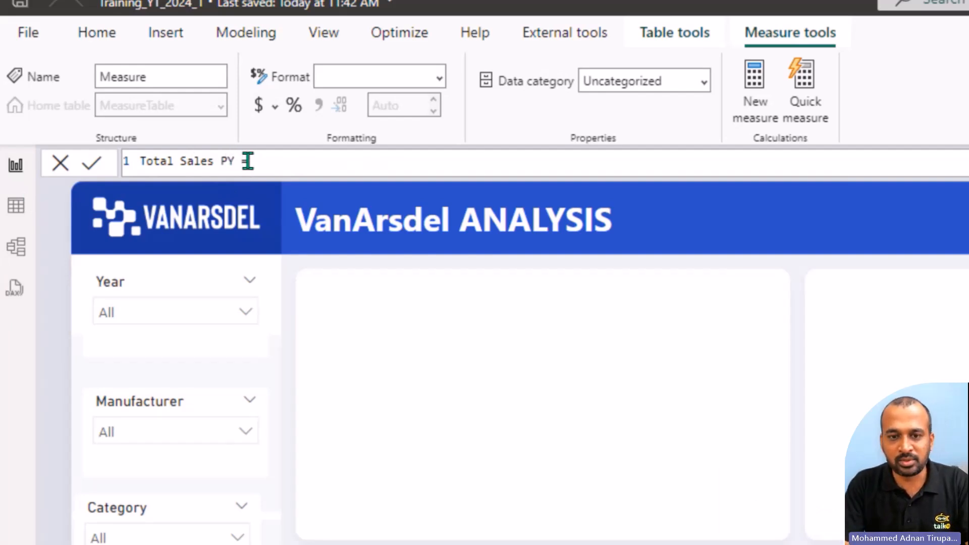
pyautogui.write('calcu')
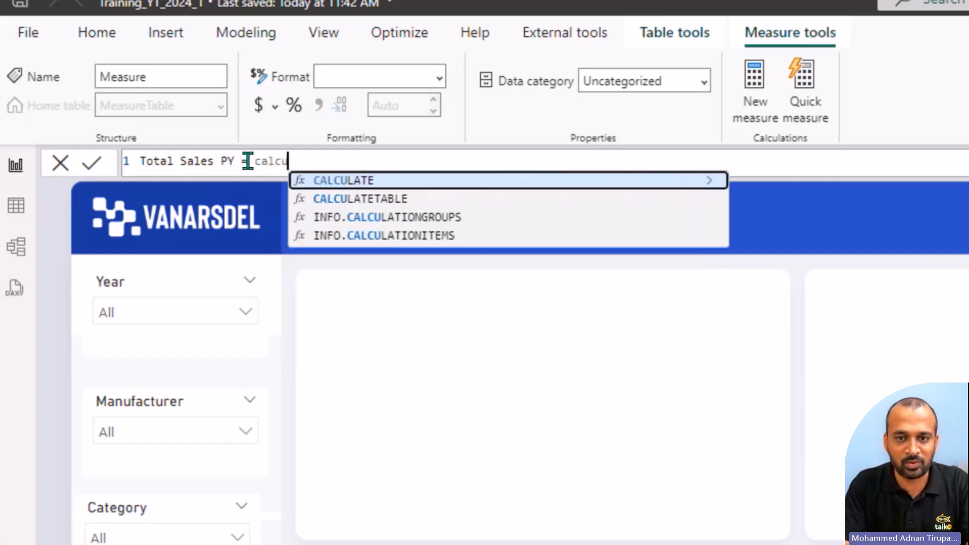
pyautogui.press('Tab')
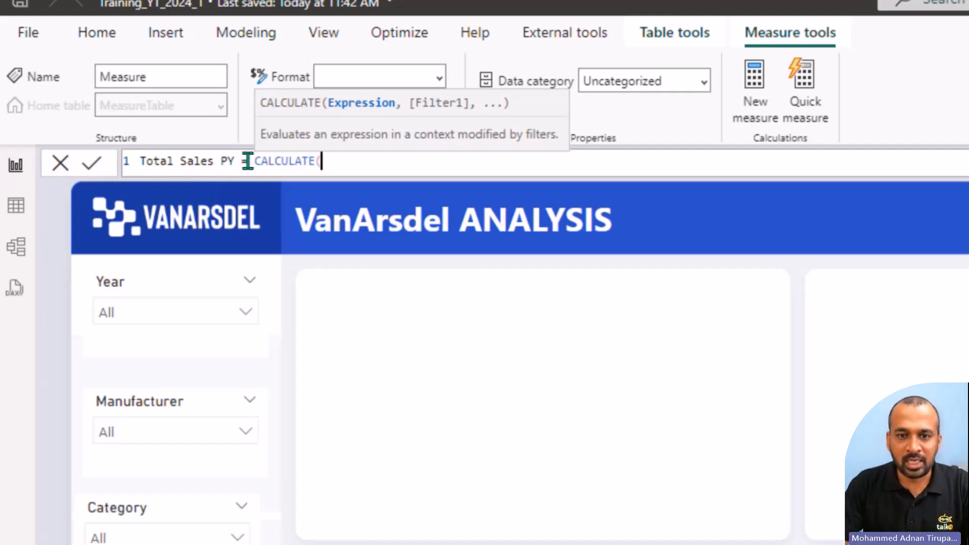
pyautogui.write('sales')
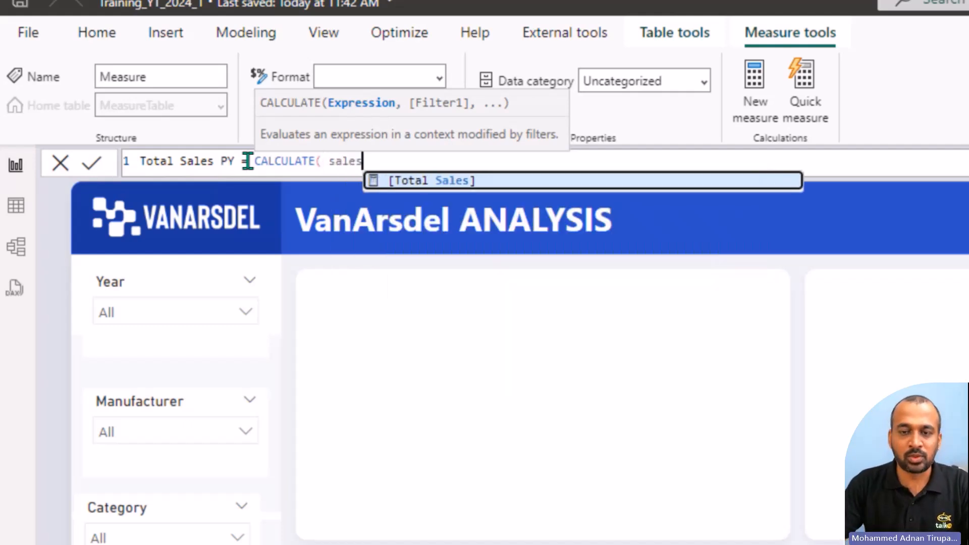
pyautogui.press('Tab')
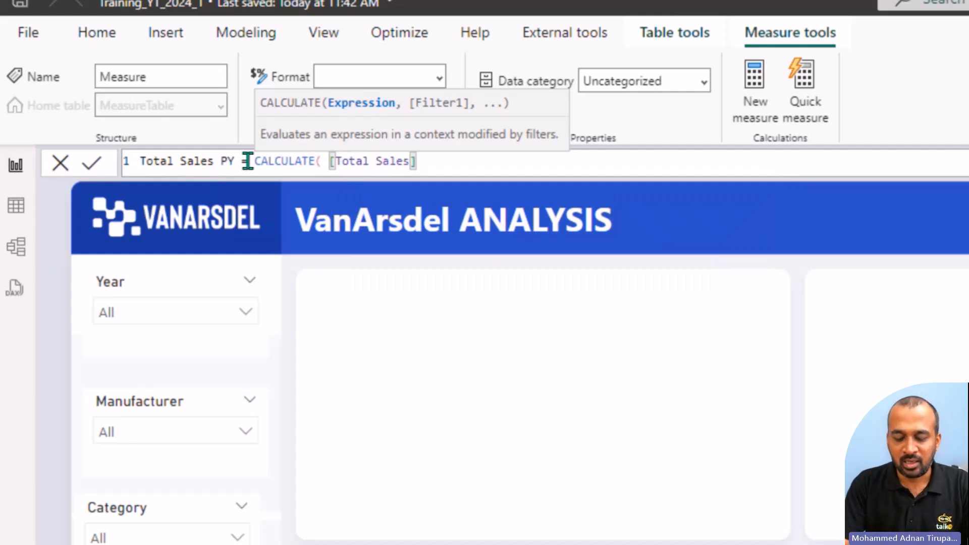
# Step: Complete the Total Sales PY formula with the filter argument SAMEPERIODLASTYEAR(DimDate[Date]) and both closing parentheses
pyautogui.write(',')
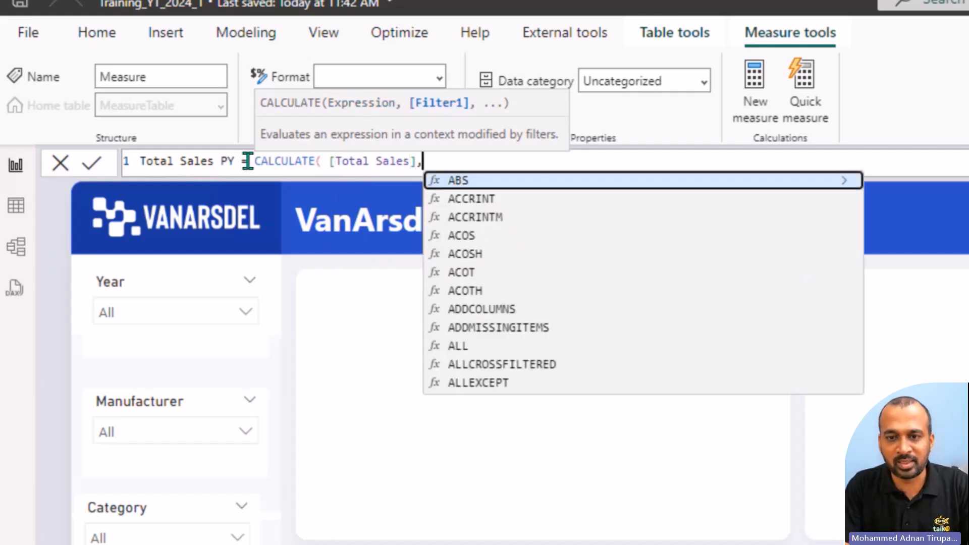
pyautogui.write(' same')
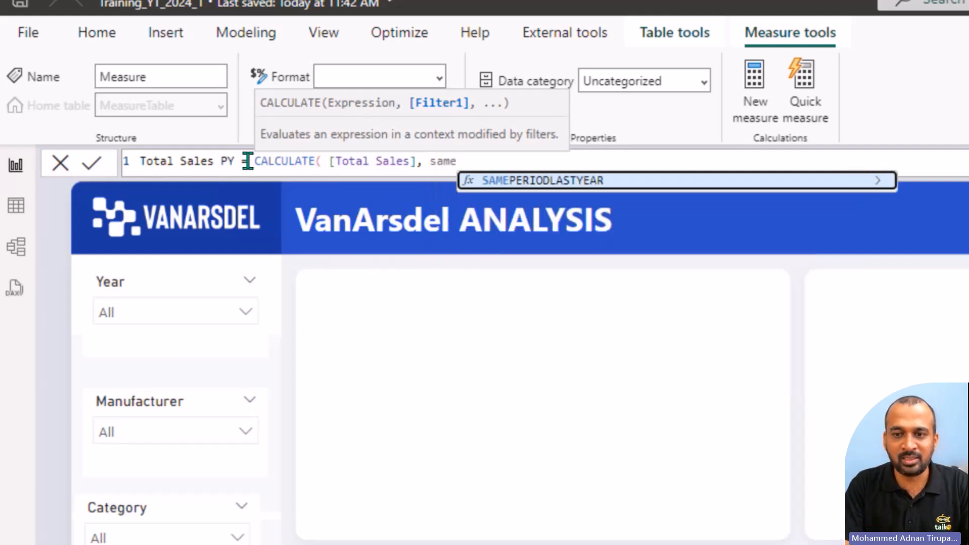
pyautogui.press('Tab')
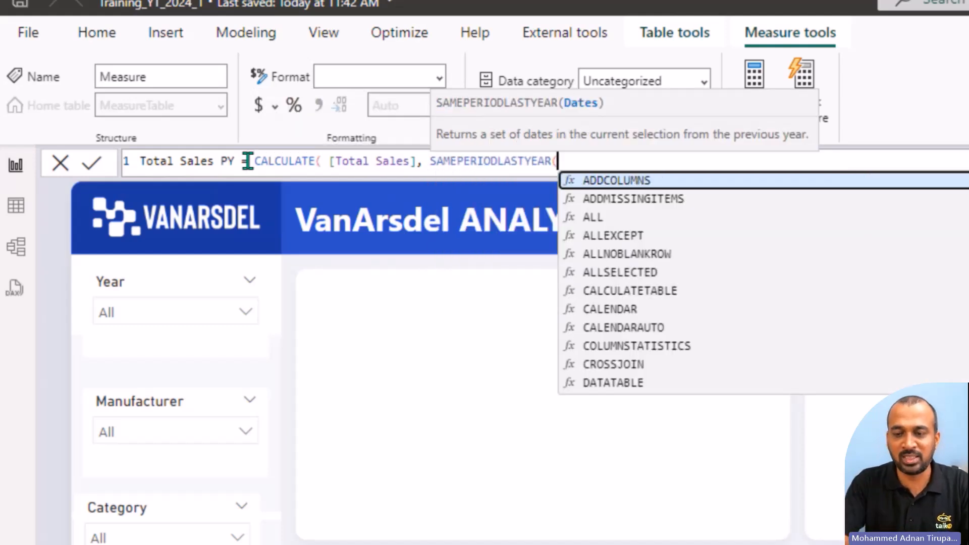
pyautogui.write('date')
pyautogui.press('Down')
pyautogui.press('Down')
pyautogui.press('Down')
pyautogui.press('Down')
pyautogui.press('Down')
pyautogui.press('Down')
pyautogui.press('Down')
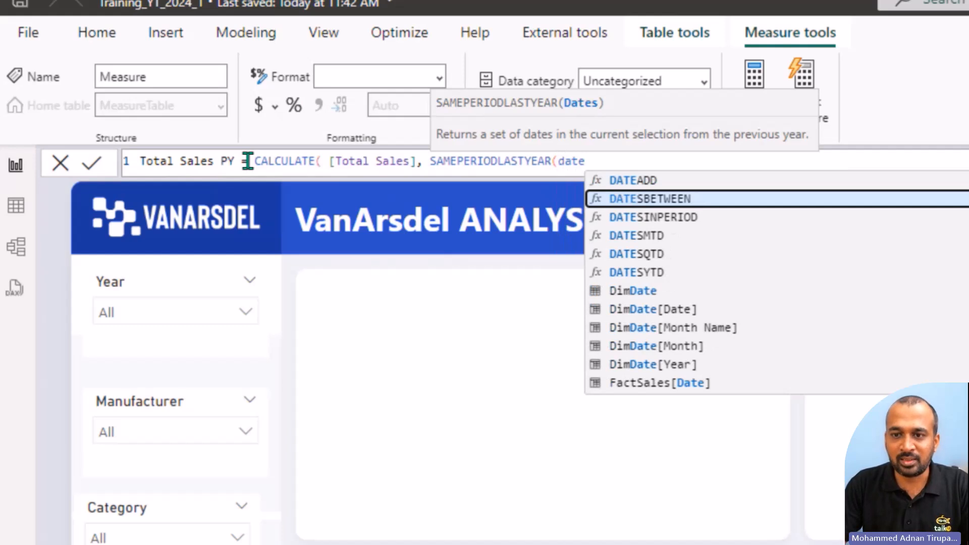
pyautogui.press('Tab')
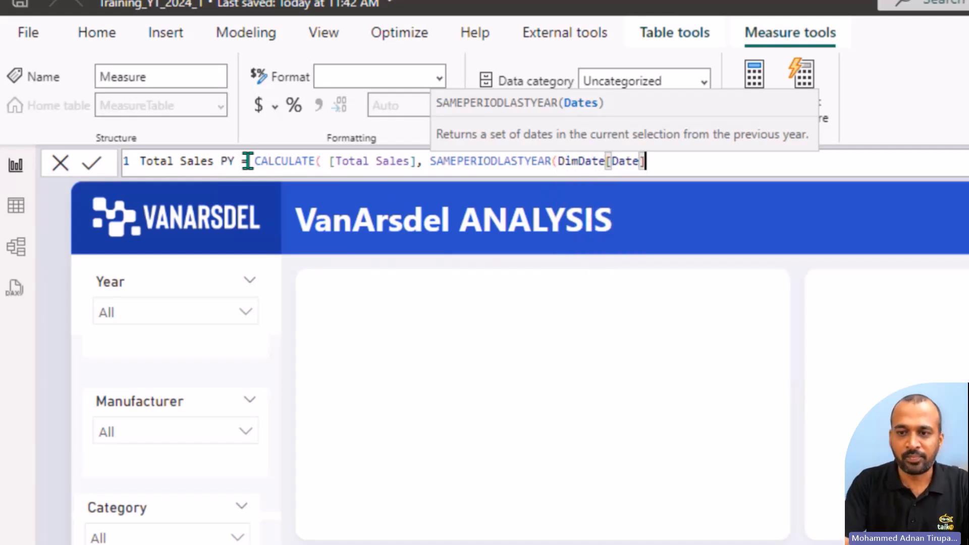
pyautogui.write('))')
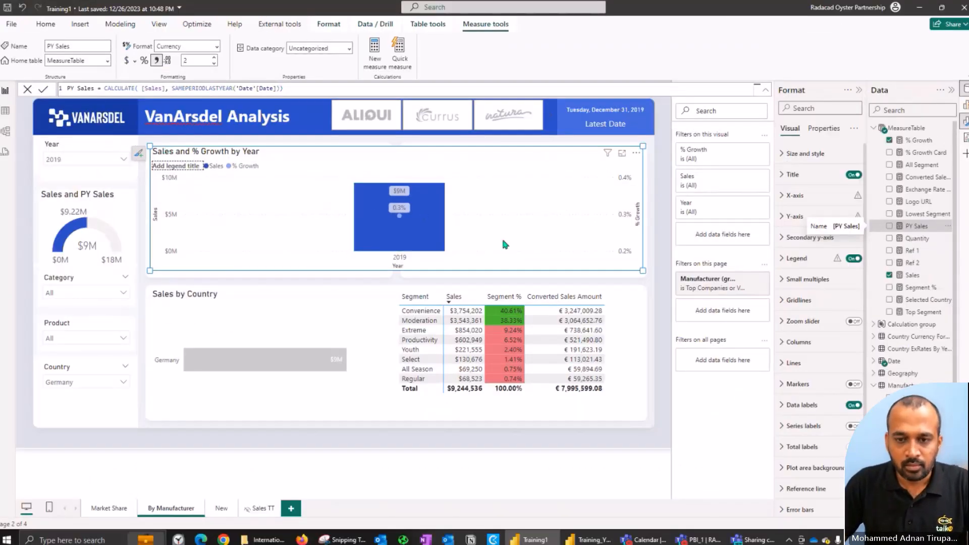
# Step: Check which fields build Training1's Sales and % Growth by Year chart, and return to Training_YT_2024_1
pyautogui.click(964, 106)
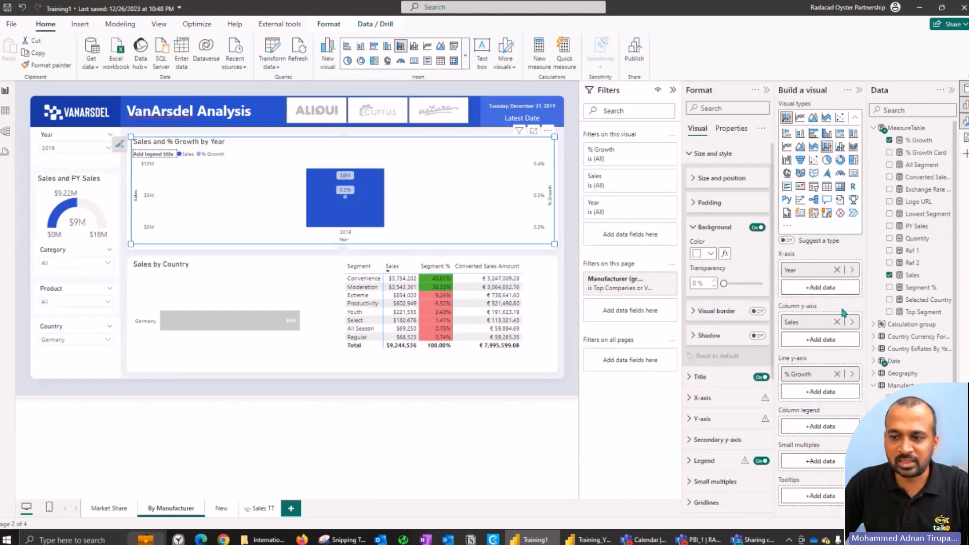
pyautogui.press('alt')
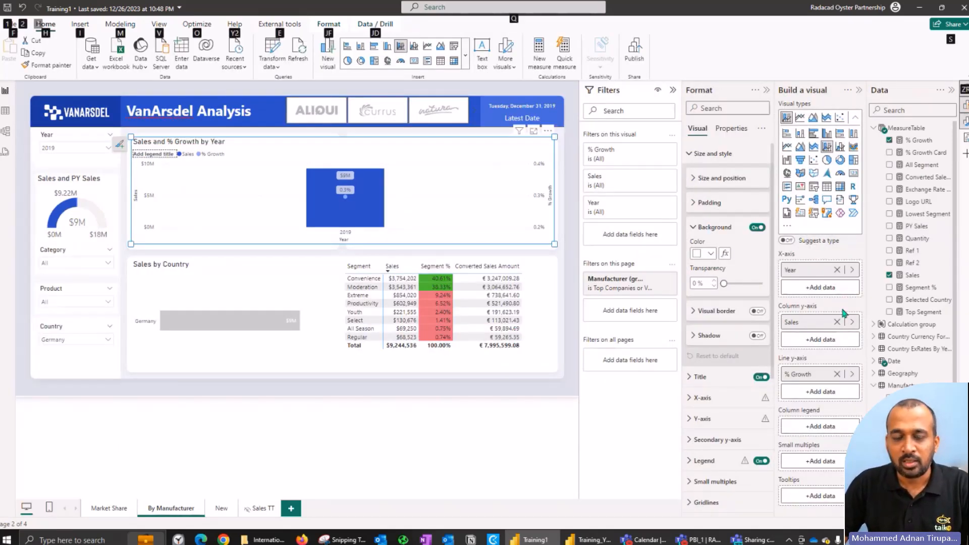
pyautogui.hotkey('alt', 'Tab')
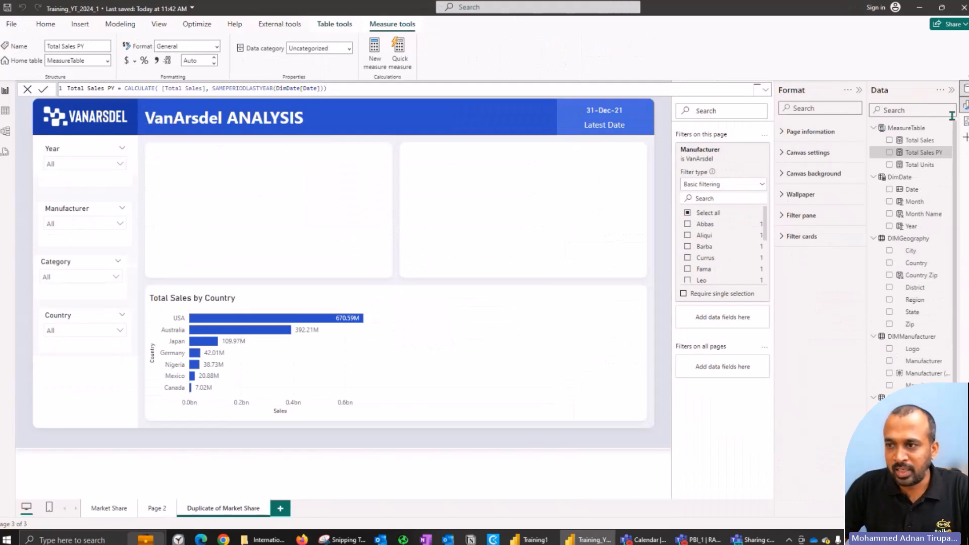
# Step: Enable the Build a visual pane in Training_YT_2024_1 and close the pane customization
pyautogui.click(965, 137)
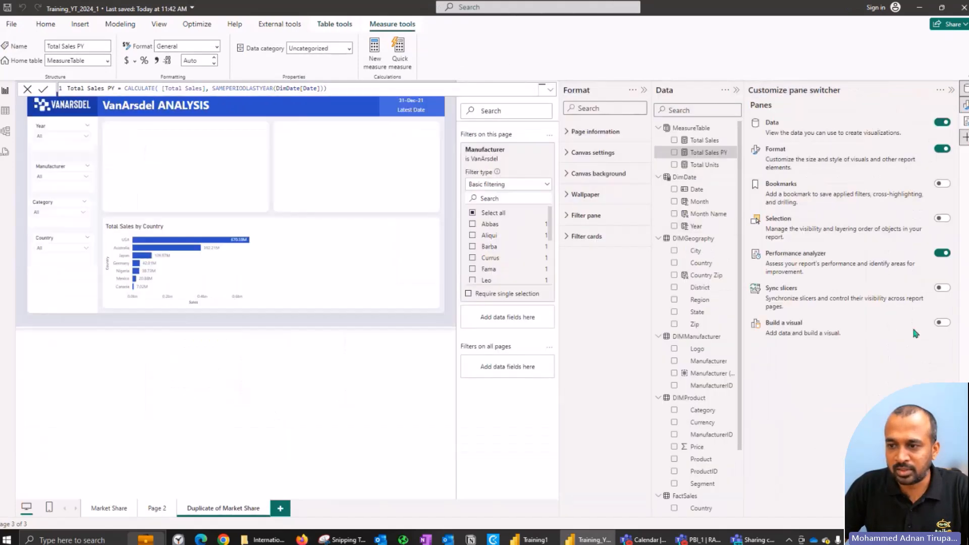
pyautogui.click(941, 322)
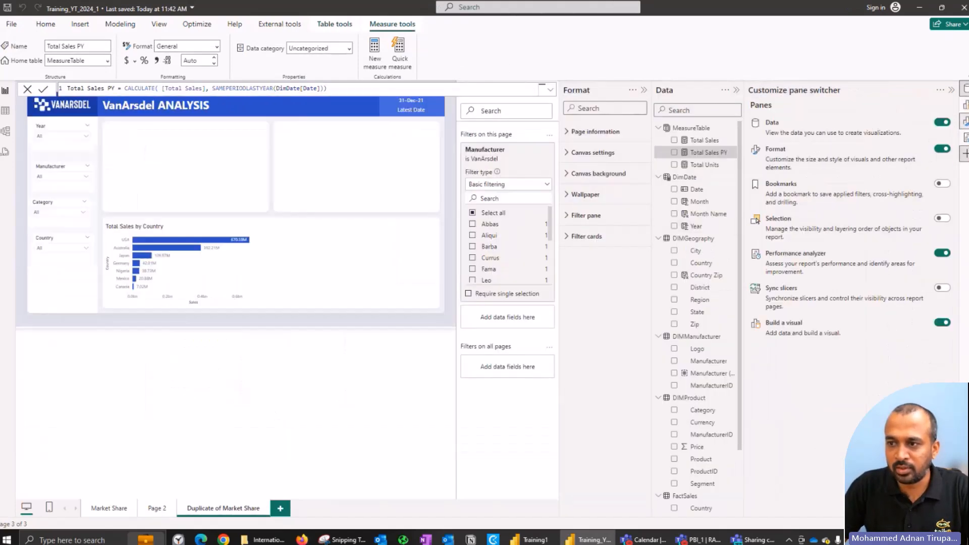
pyautogui.click(951, 90)
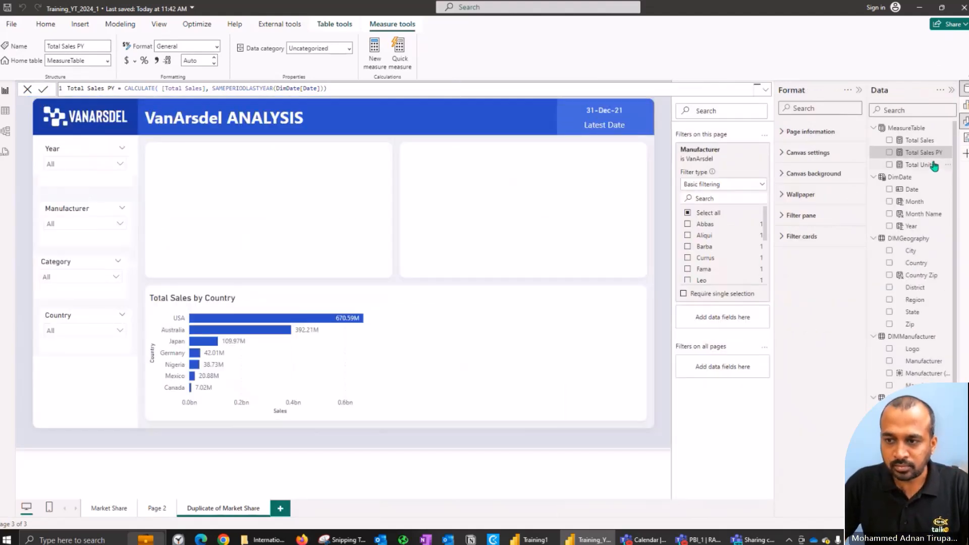
# Step: Insert a line and clustered column chart and size it across the two empty cards above Total Sales by Country
pyautogui.click(964, 112)
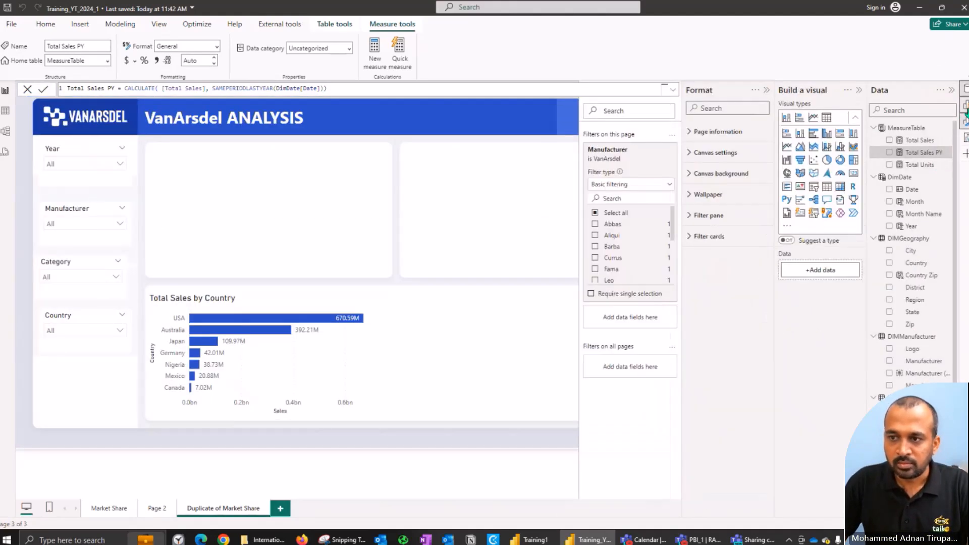
pyautogui.click(965, 112)
pyautogui.click(965, 115)
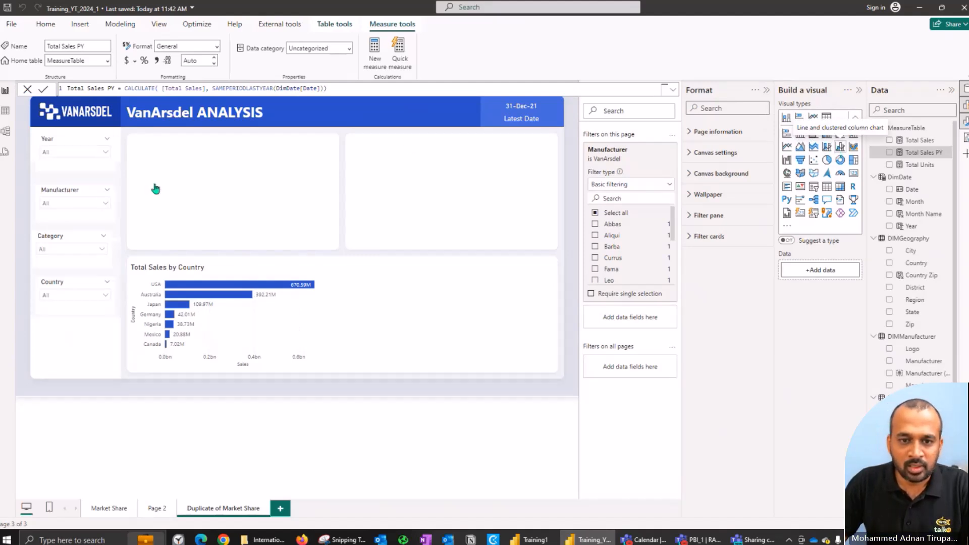
pyautogui.moveTo(328, 128); pyautogui.dragTo(137, 147)
pyautogui.moveTo(208, 202); pyautogui.dragTo(553, 245)
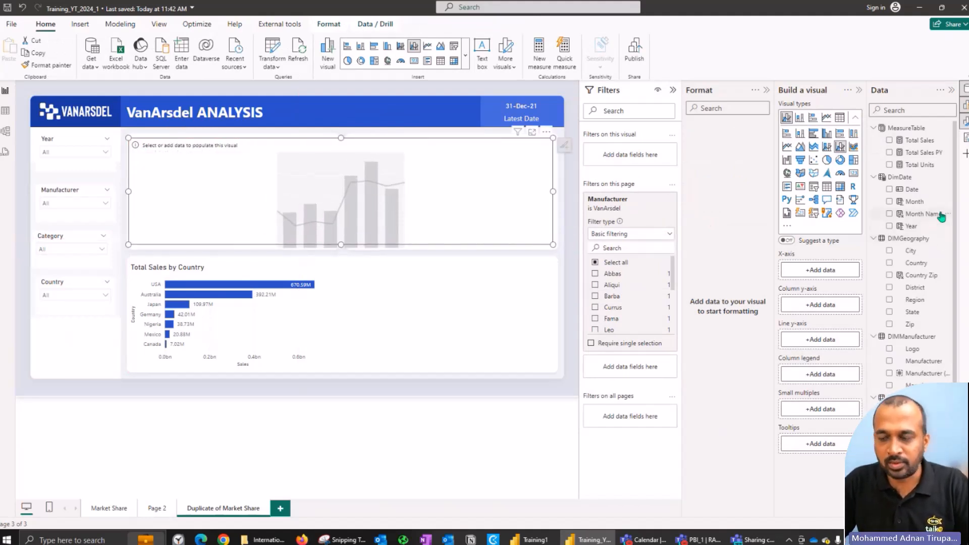
# Step: Add Year as the new chart's X-axis and Total Sales and Total Sales PY as its columns
pyautogui.click(890, 227)
pyautogui.click(890, 142)
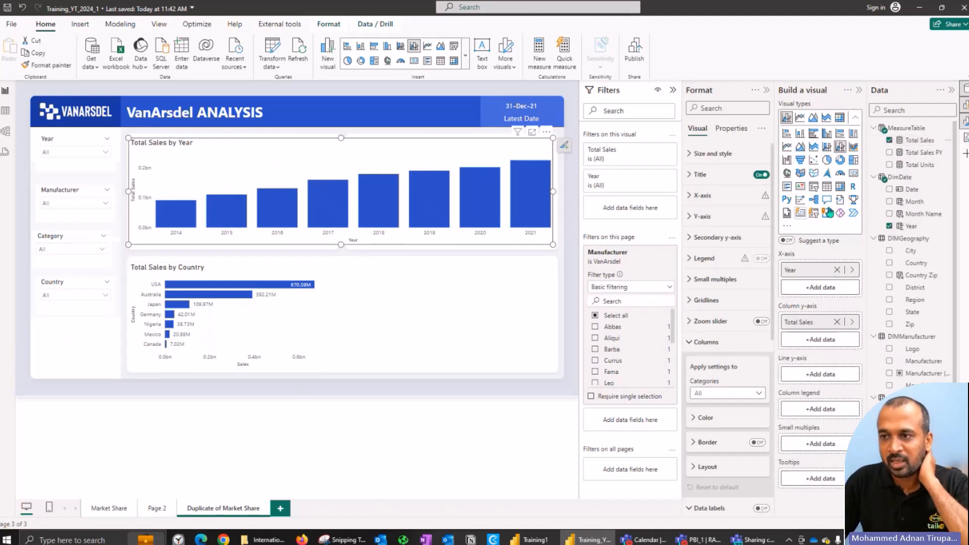
pyautogui.click(888, 153)
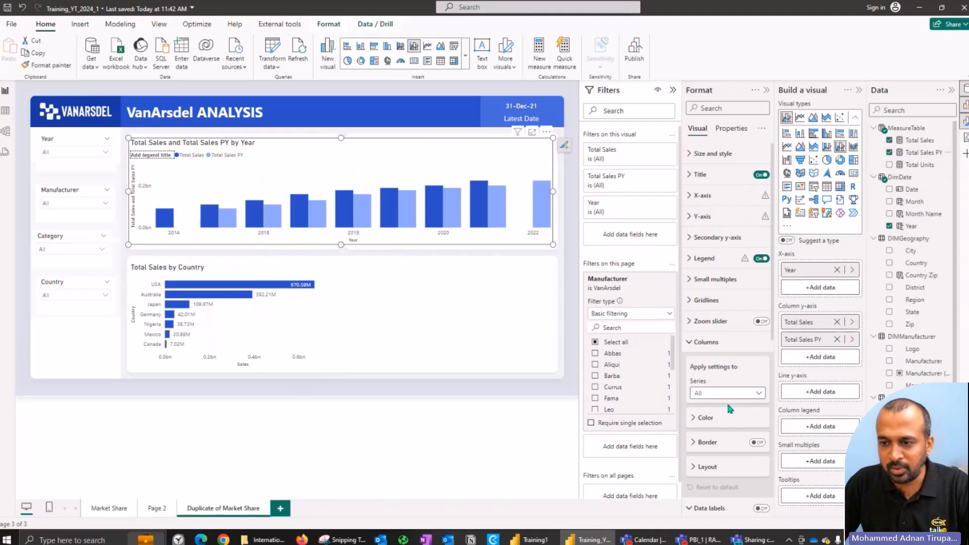
# Step: Turn on data labels for the yearly sales chart and set their value display units to Millions
pyautogui.click(706, 341)
pyautogui.click(727, 363)
pyautogui.click(761, 364)
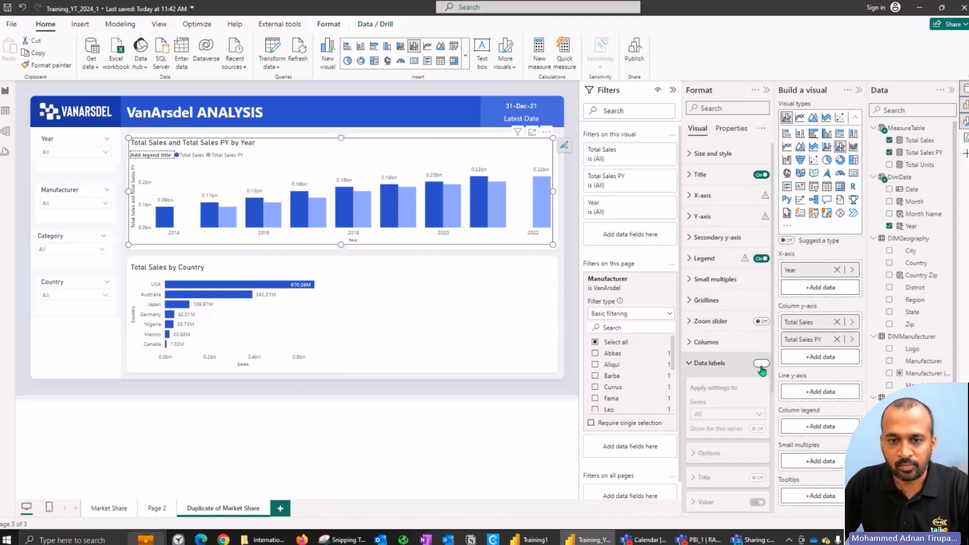
pyautogui.click(717, 364)
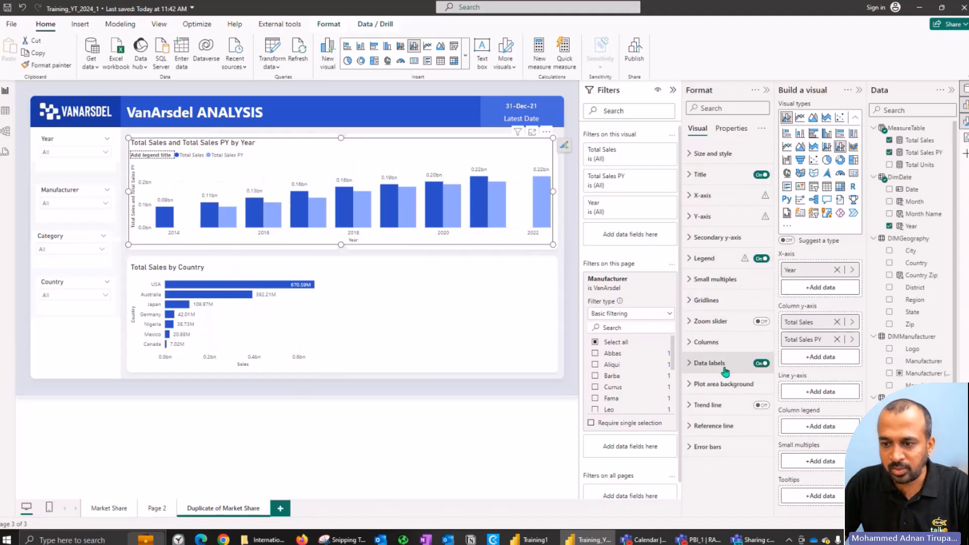
pyautogui.click(724, 371)
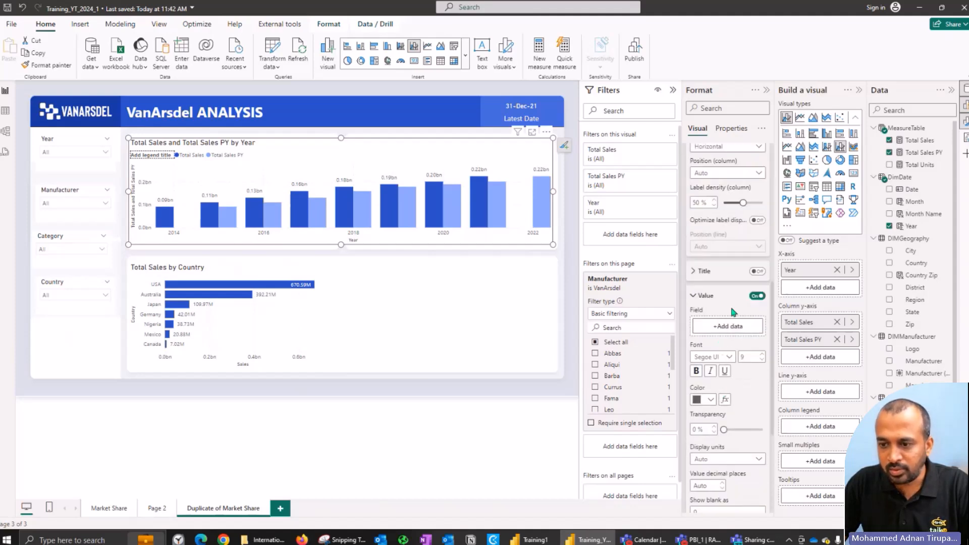
pyautogui.click(727, 460)
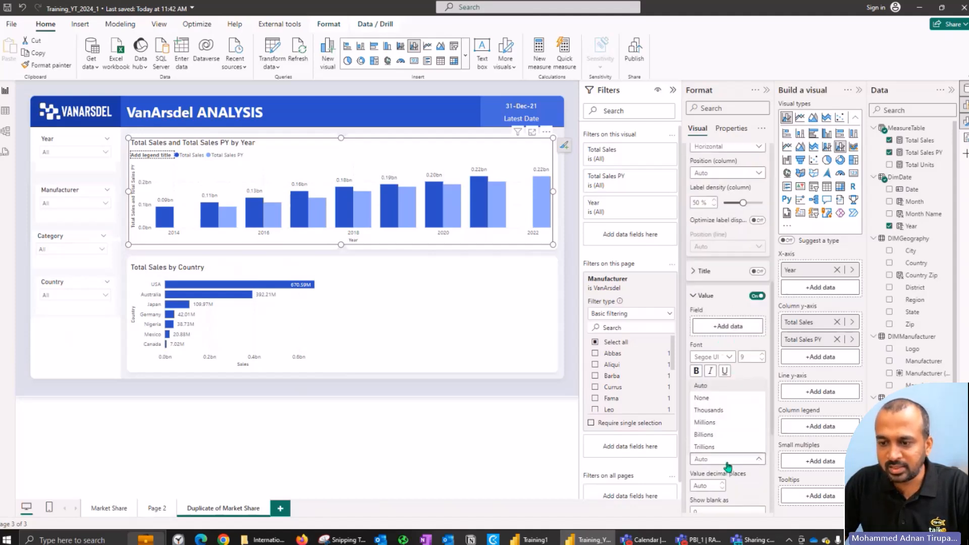
pyautogui.click(720, 423)
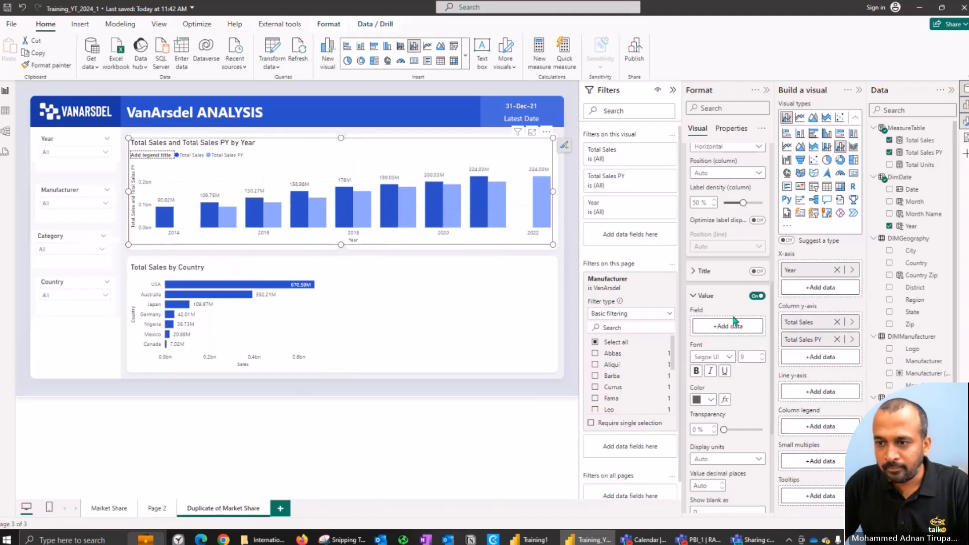
# Step: Reapply Millions as the data labels' display units for all series and set the value decimal places to 0
pyautogui.scroll(4, 726, 294)
pyautogui.scroll(3, 727, 282)
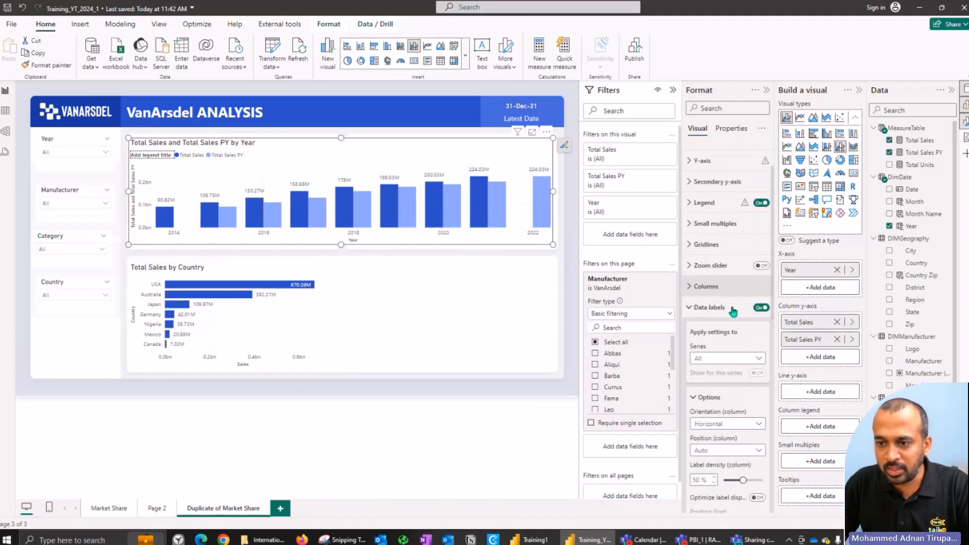
pyautogui.click(716, 358)
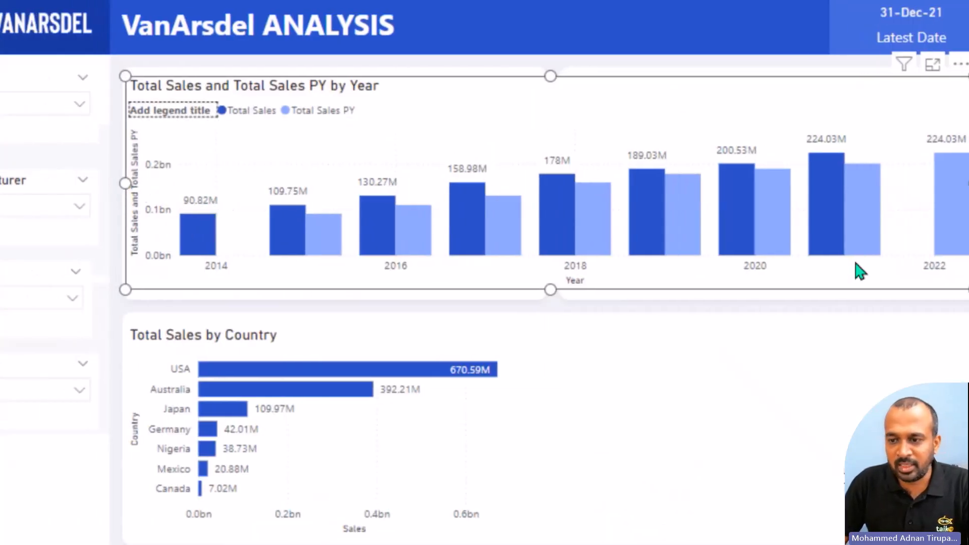
pyautogui.scroll(-4, 734, 407)
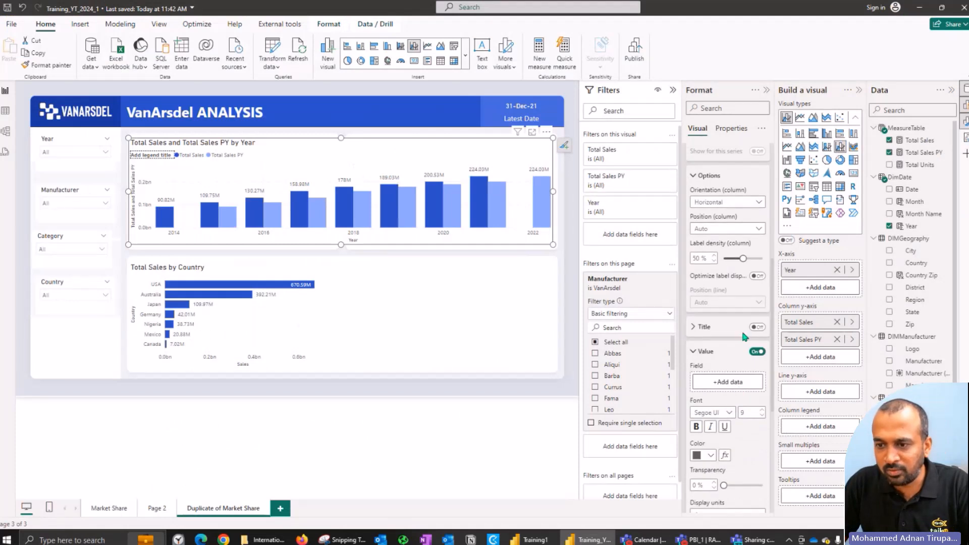
pyautogui.scroll(-3, 743, 325)
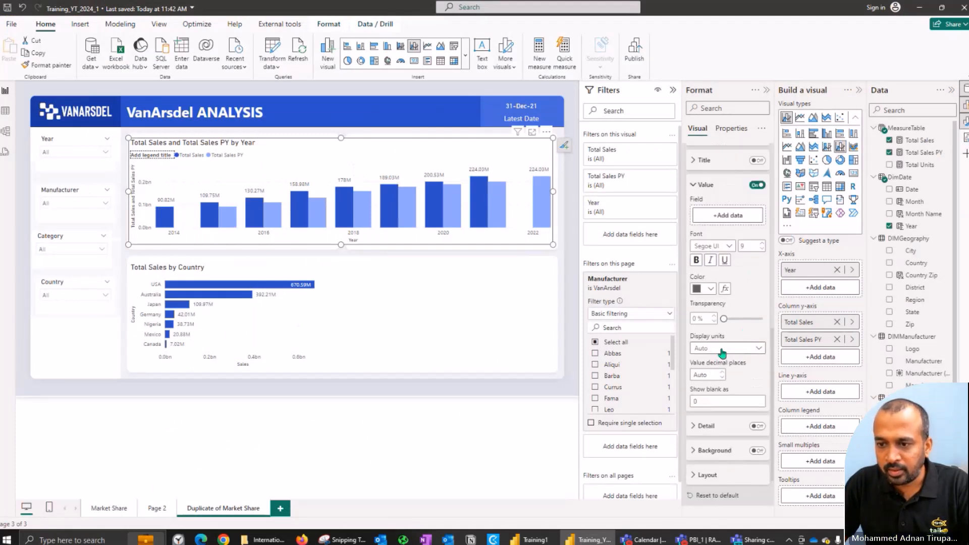
pyautogui.scroll(5, 725, 332)
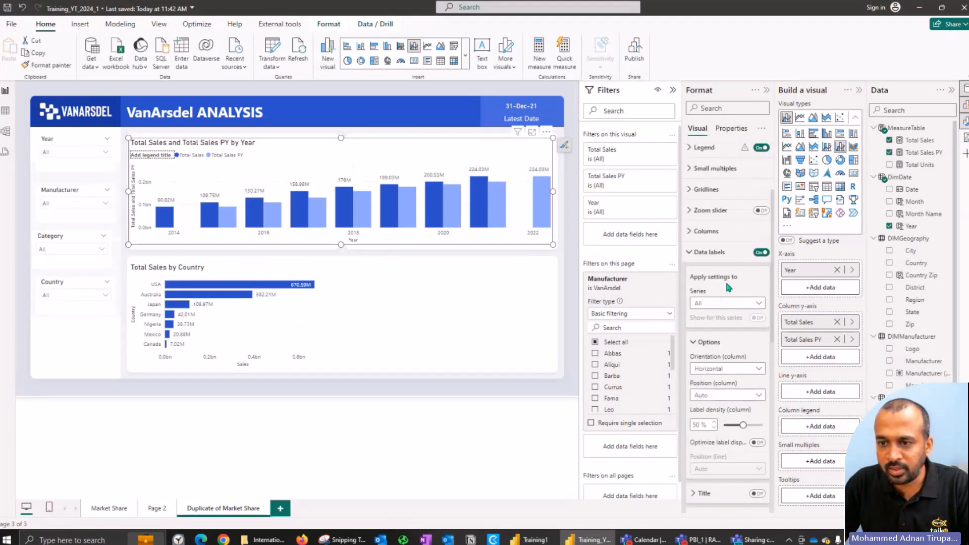
pyautogui.scroll(-4, 729, 302)
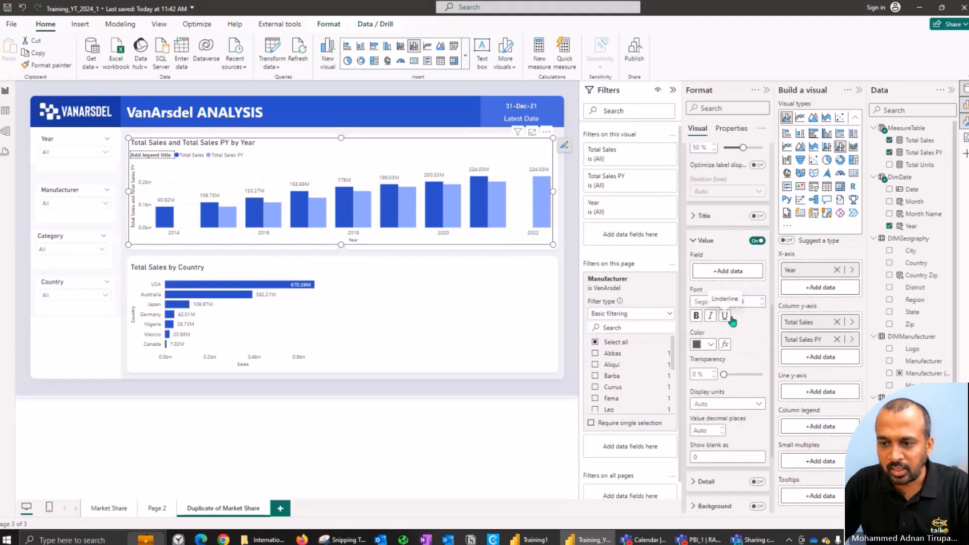
pyautogui.scroll(-1, 731, 321)
pyautogui.click(733, 348)
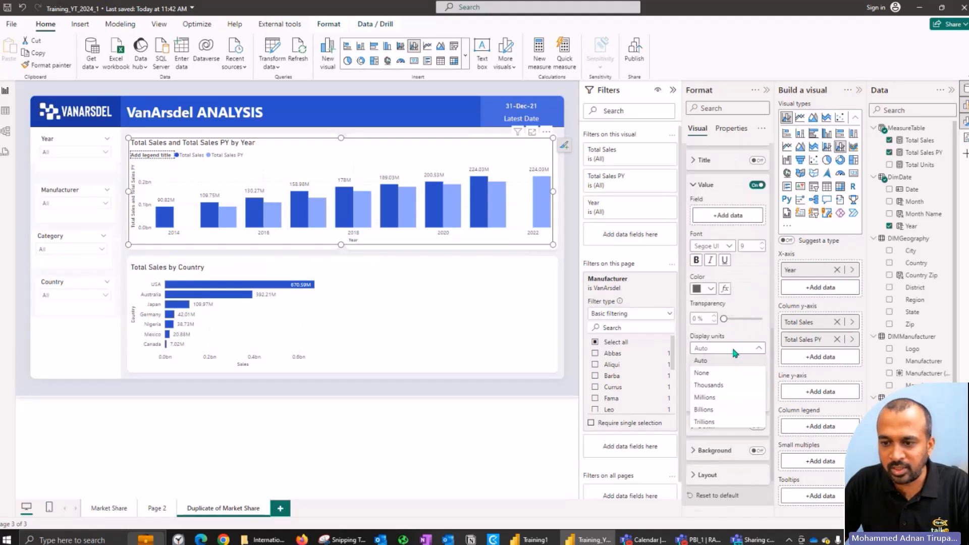
pyautogui.click(717, 397)
pyautogui.click(706, 375)
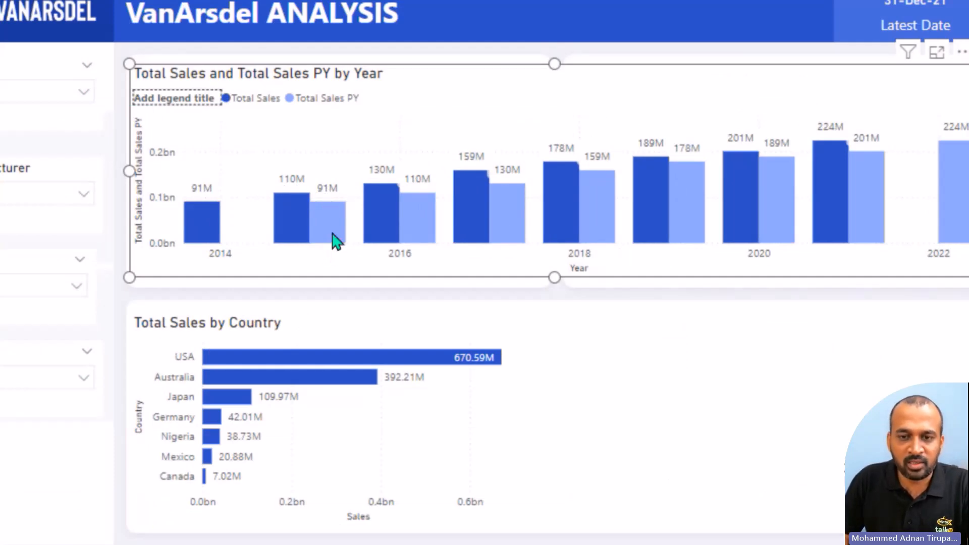
# Step: Compare each year's sales with the prior-year columns, and examine the % Growth measure in the Training1 report
pyautogui.moveTo(289, 217)
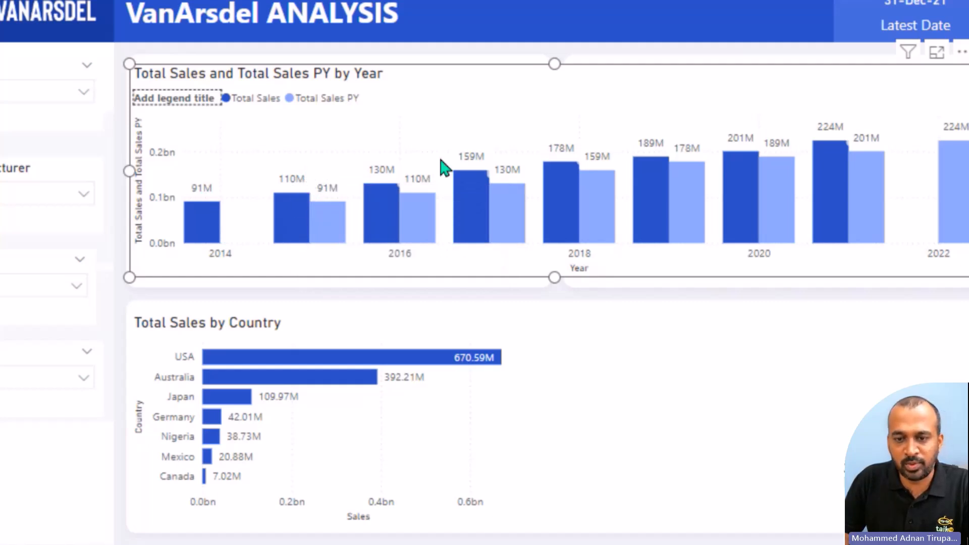
pyautogui.moveTo(422, 220)
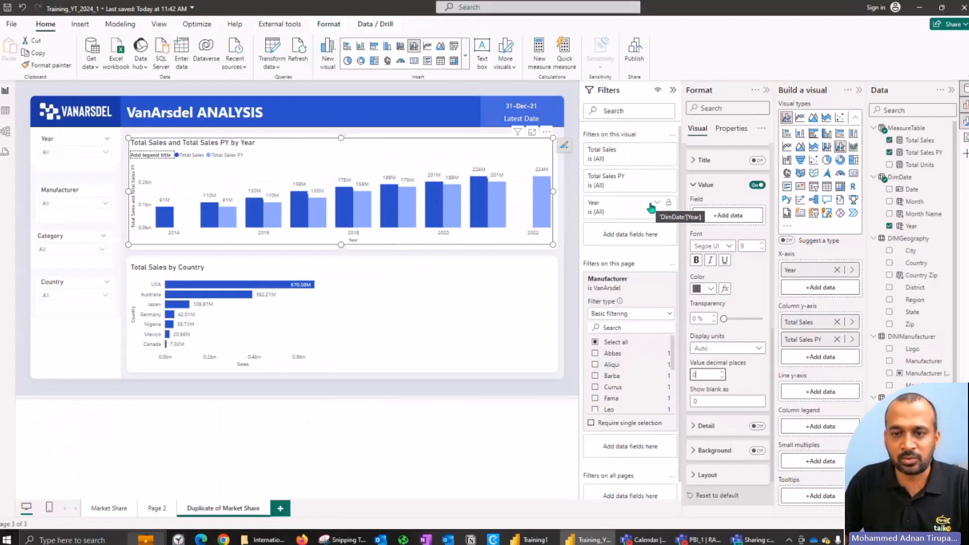
pyautogui.hotkey('alt', 'Tab')
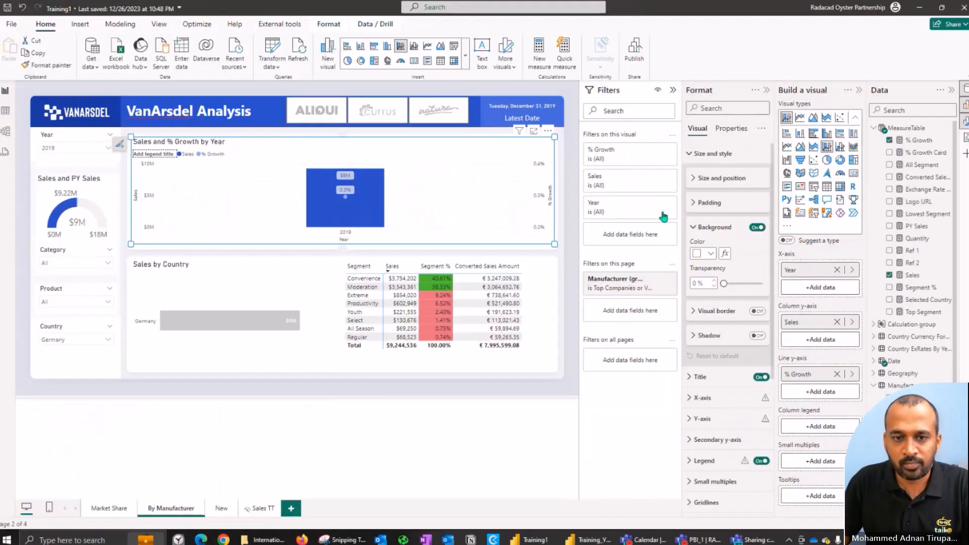
pyautogui.click(918, 142)
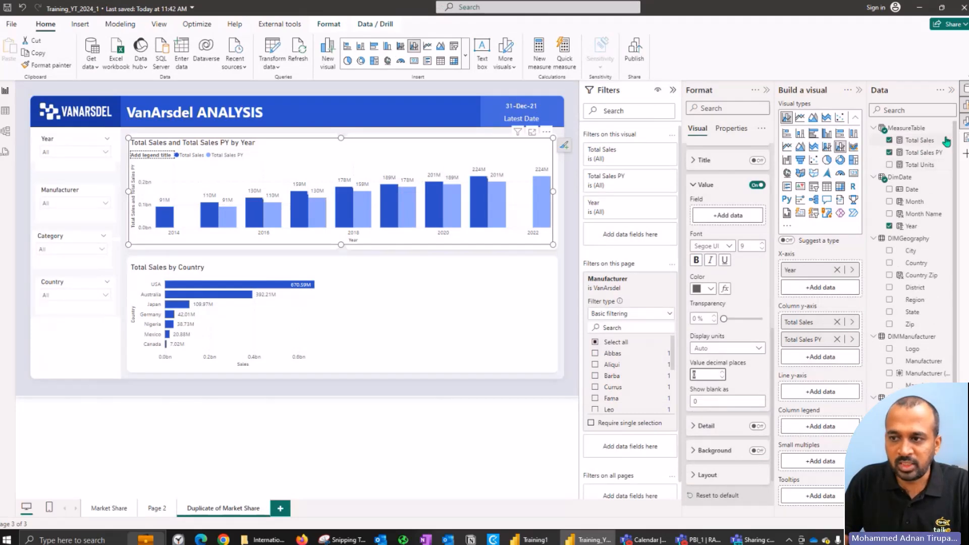
# Step: Create a measure named Growth % in Training_YT_2024_1's MeasureTable and begin its formula with DIVIDE(
pyautogui.click(947, 141)
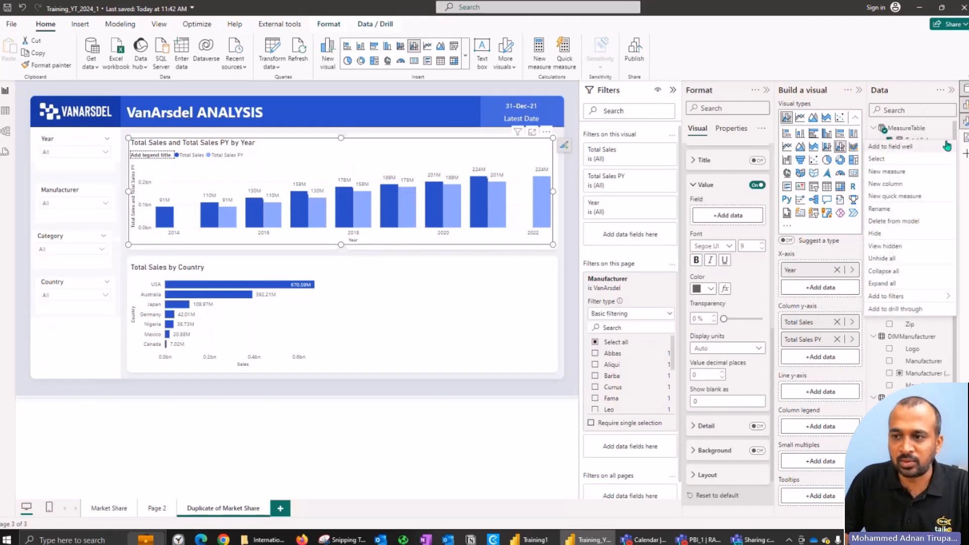
pyautogui.click(895, 172)
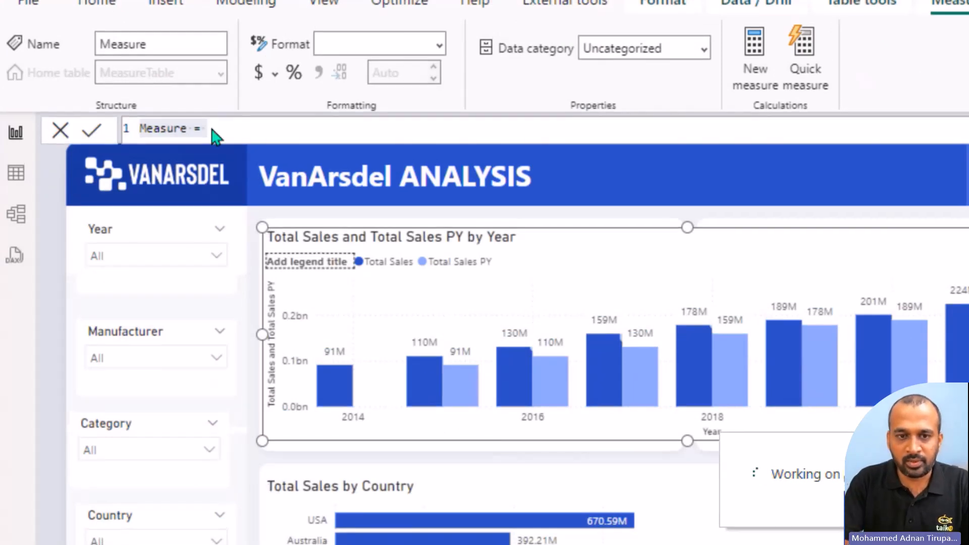
pyautogui.write('Growth')
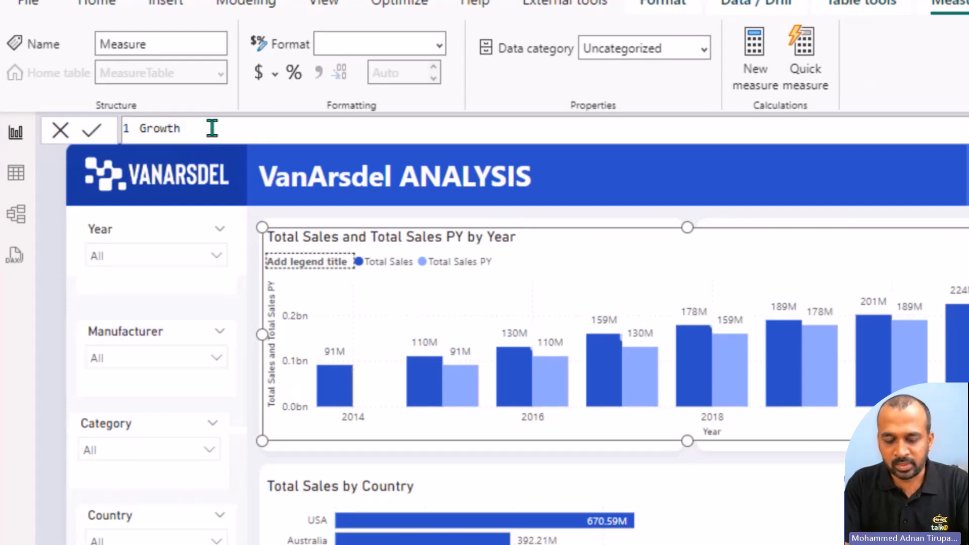
pyautogui.write(' % = DIVIDE(')
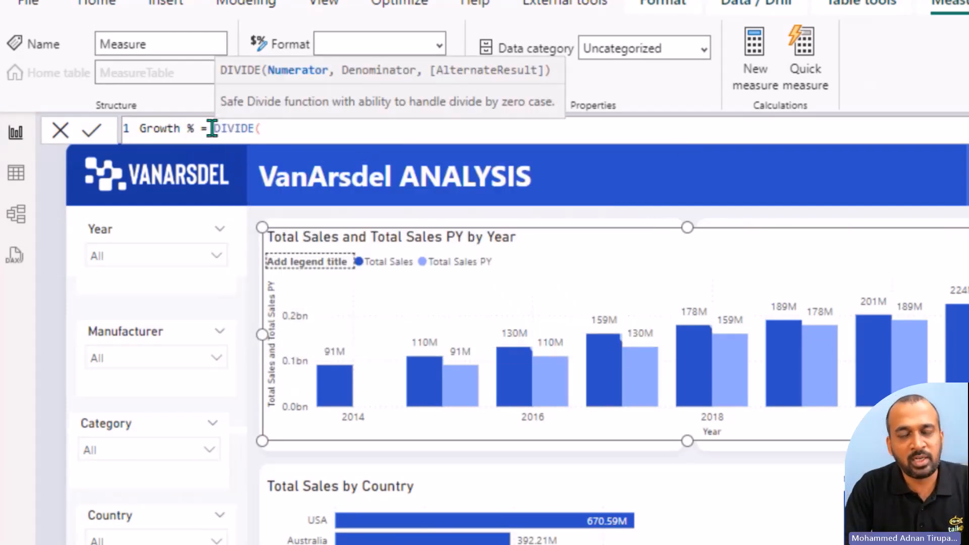
pyautogui.write('[Total Sales]-sale')
# Step: Enter ([Total Sales]-[Total Sales PY]) in parentheses as the numerator of the Growth % formula
pyautogui.press('Tab')
pyautogui.write('-sales')
pyautogui.press('Up')
pyautogui.press('Tab')
pyautogui.hotkey('ctrl', 'Left')
pyautogui.hotkey('ctrl', 'Left')
pyautogui.hotkey('ctrl', 'Left')
pyautogui.hotkey('ctrl', 'Left')
pyautogui.hotkey('ctrl', 'Left')
pyautogui.hotkey('ctrl', 'Left')
pyautogui.hotkey('ctrl', 'Left')
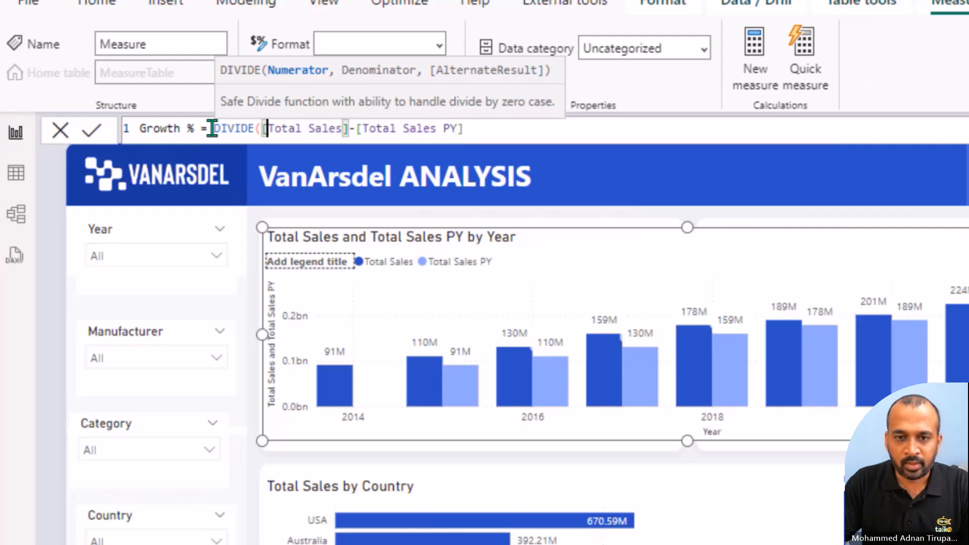
pyautogui.write('(')
pyautogui.press('End')
pyautogui.write('), ')
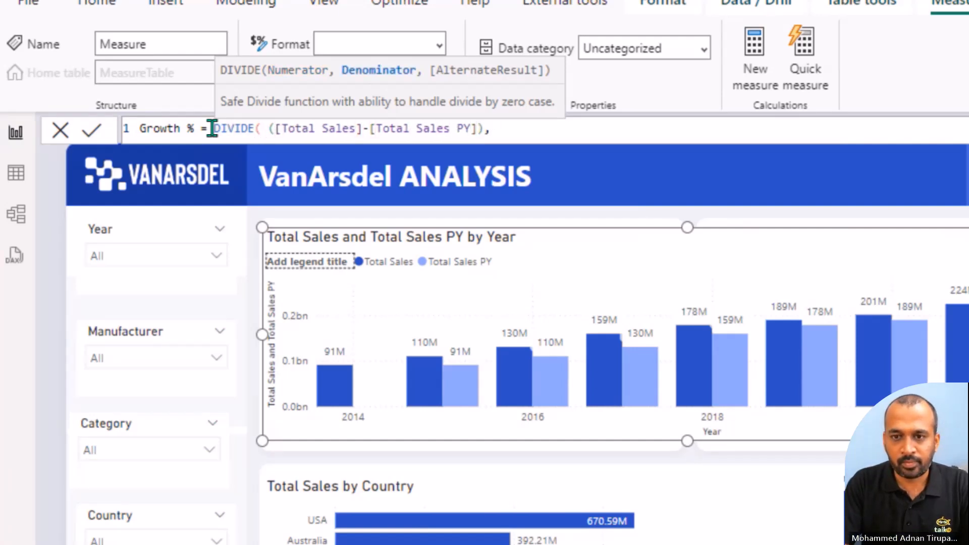
pyautogui.write('[Total Sales PY],0)')
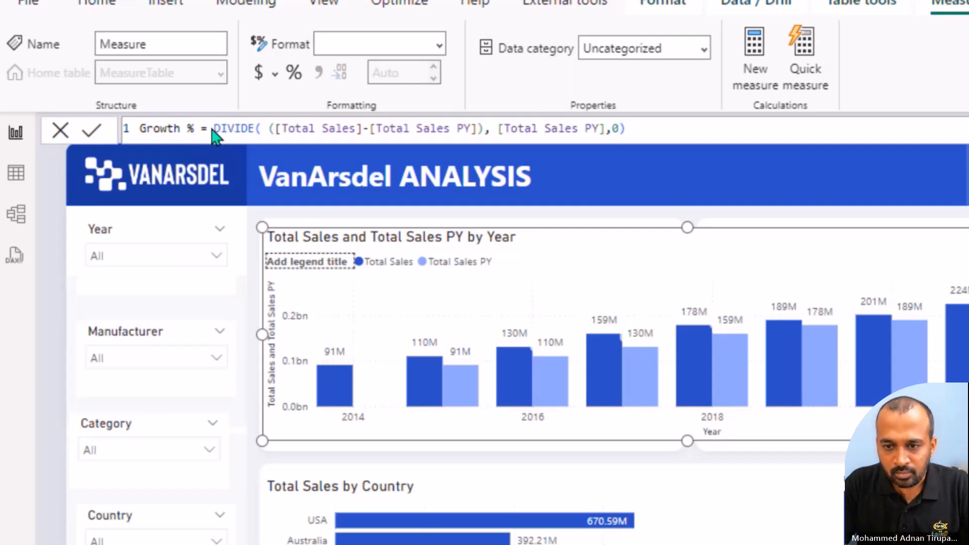
# Step: Complete the Growth % formula with denominator [Total Sales PY] and alternate result 0, and format the measure as a percentage
pyautogui.press('Return')
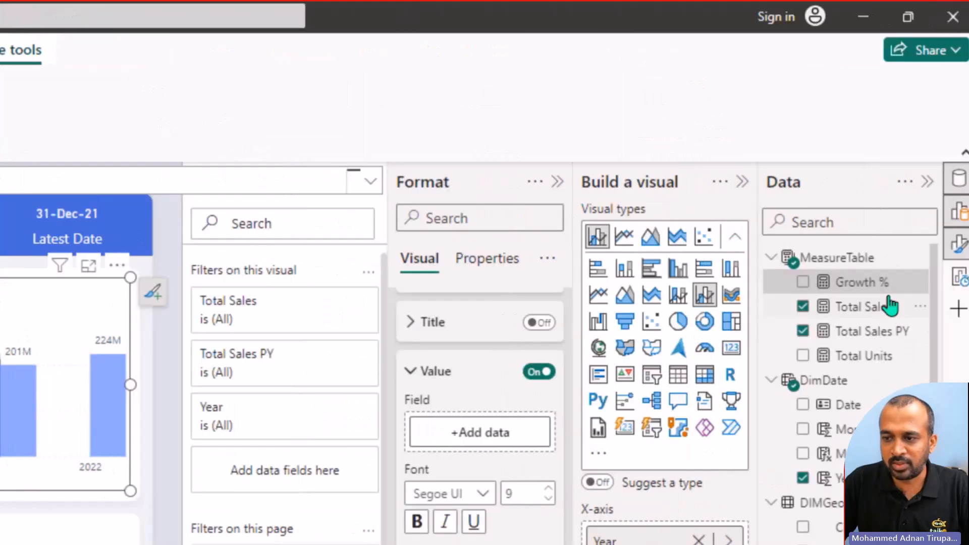
pyautogui.click(854, 281)
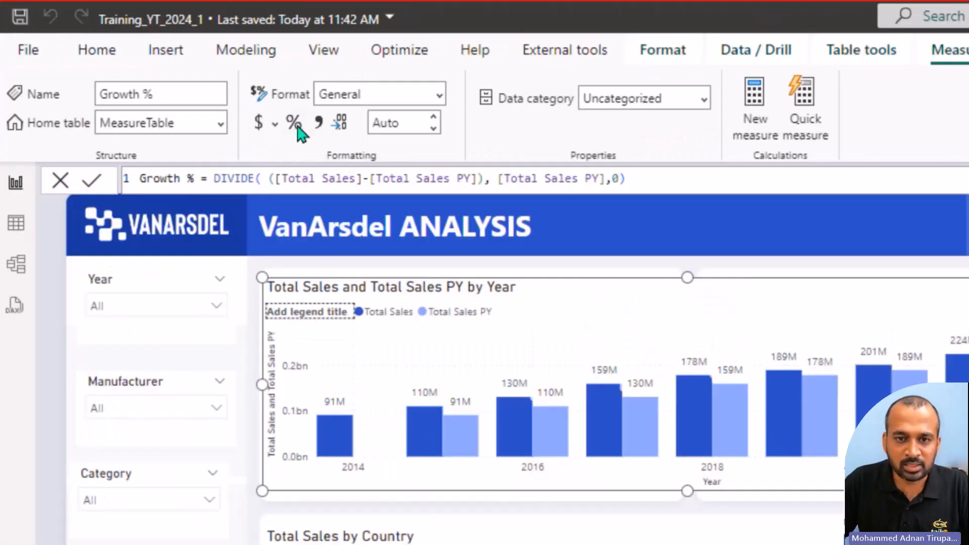
pyautogui.click(296, 127)
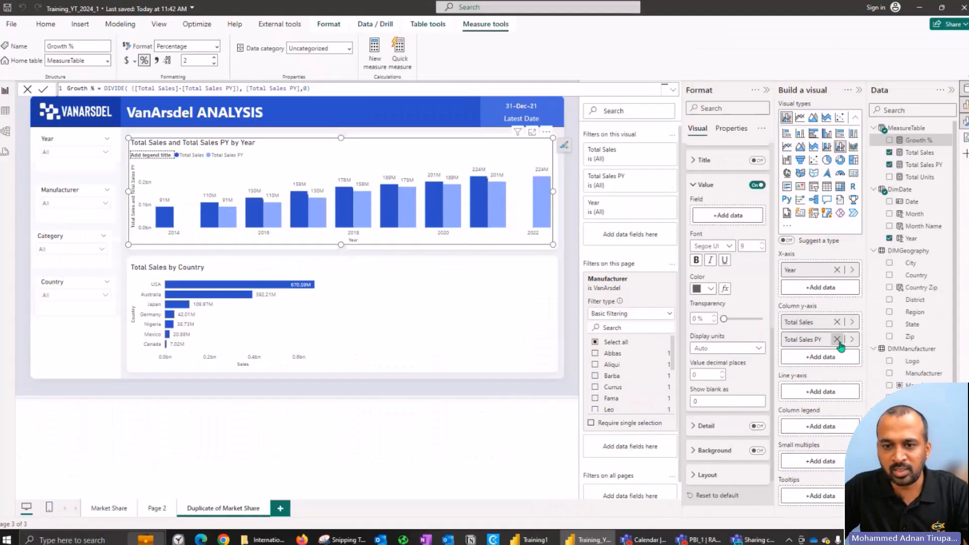
# Step: Remove Total Sales PY from the yearly chart's columns and add Growth % to its line y-axis
pyautogui.click(837, 340)
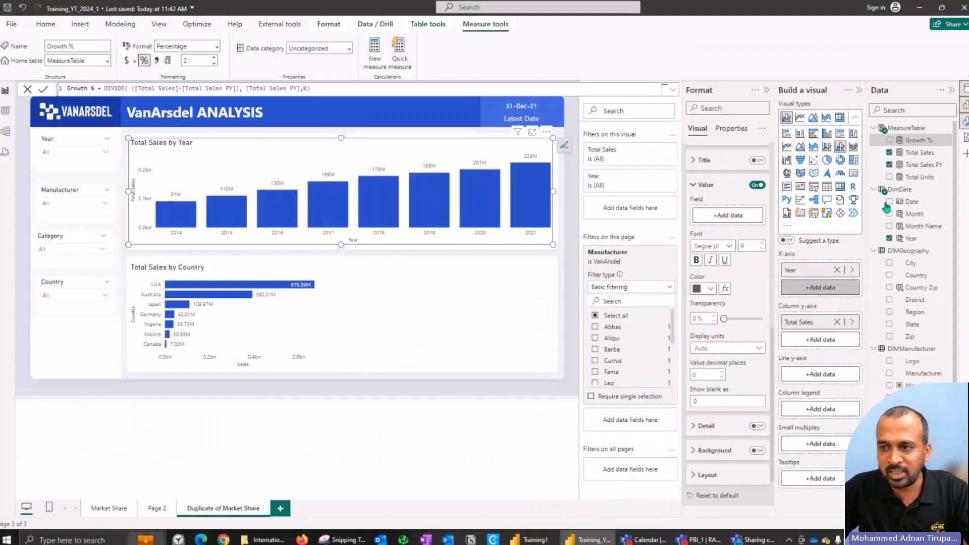
pyautogui.moveTo(915, 145); pyautogui.dragTo(830, 381)
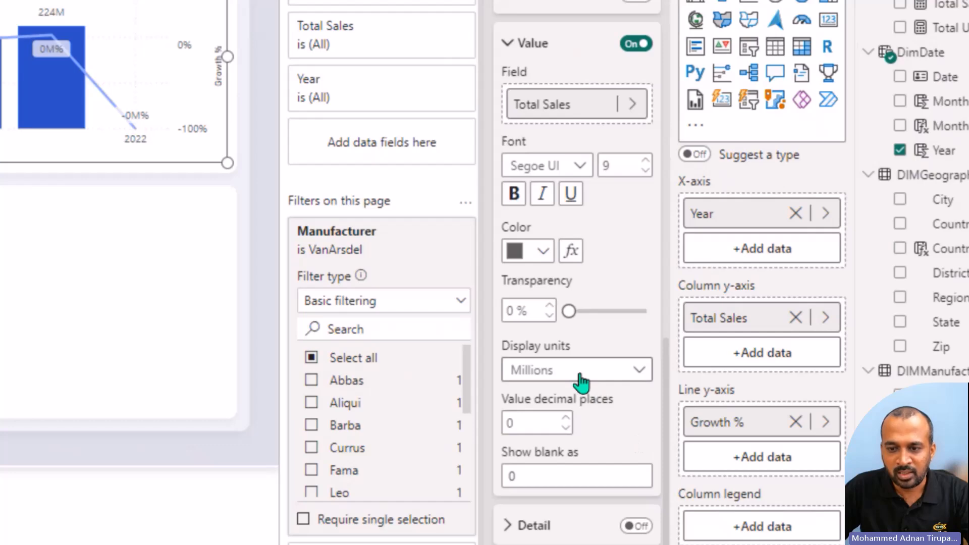
pyautogui.click(581, 382)
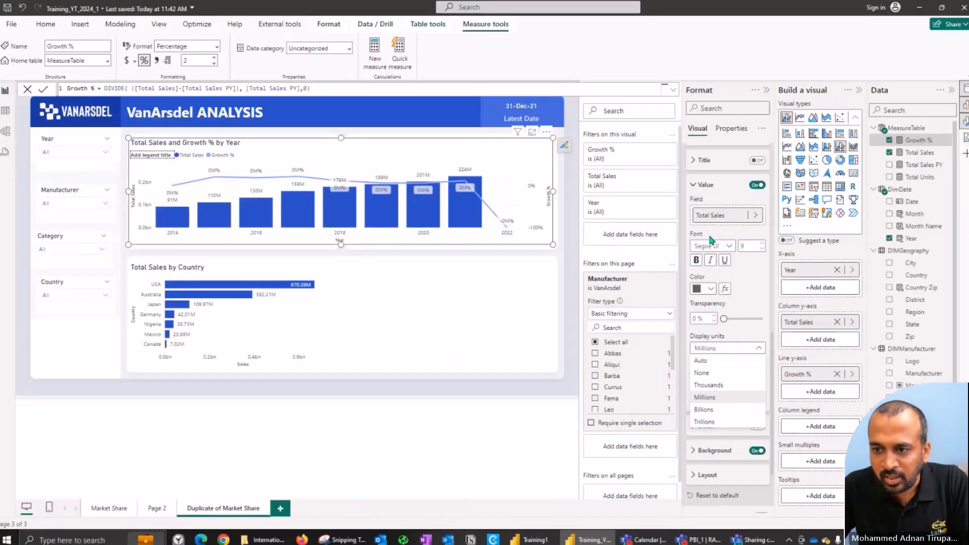
pyautogui.scroll(3, 727, 252)
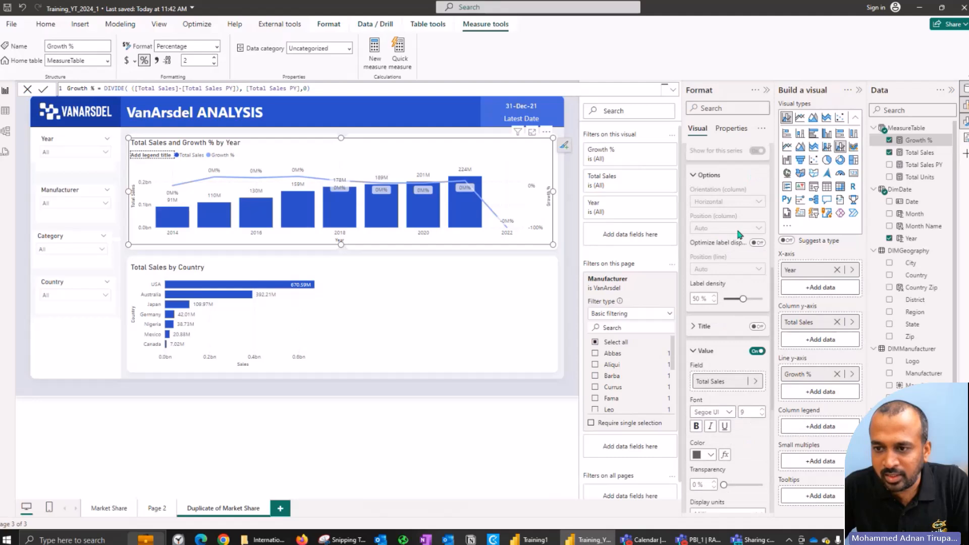
pyautogui.click(712, 353)
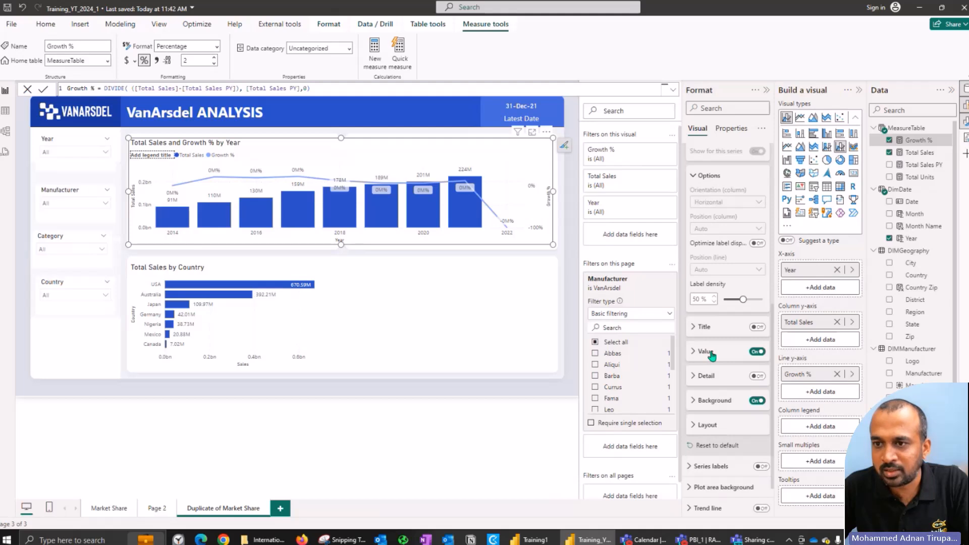
pyautogui.click(703, 353)
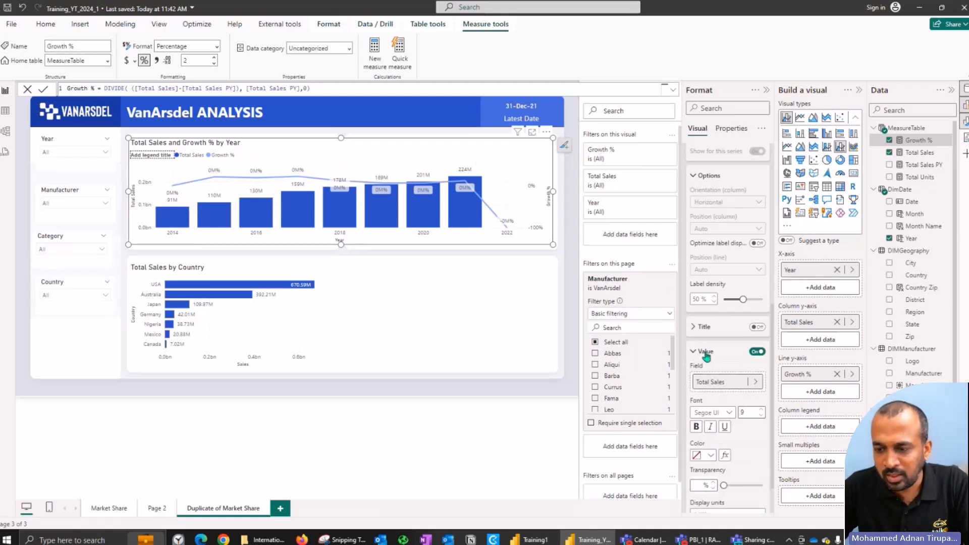
pyautogui.click(755, 383)
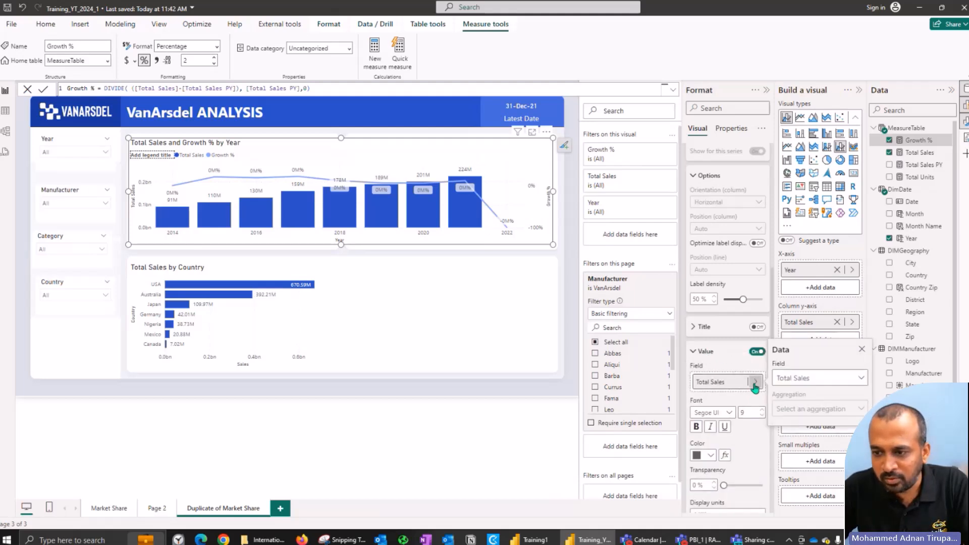
pyautogui.click(794, 382)
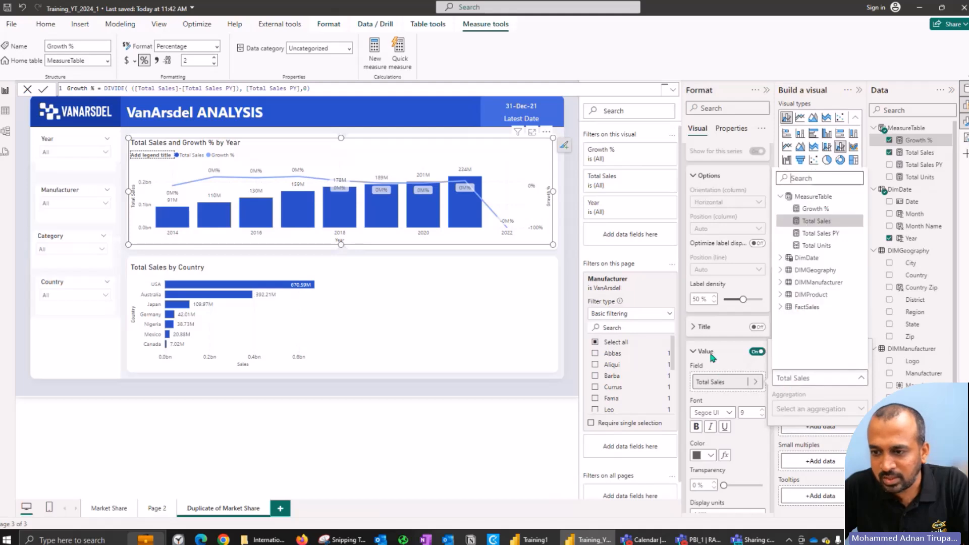
pyautogui.click(714, 352)
pyautogui.click(711, 352)
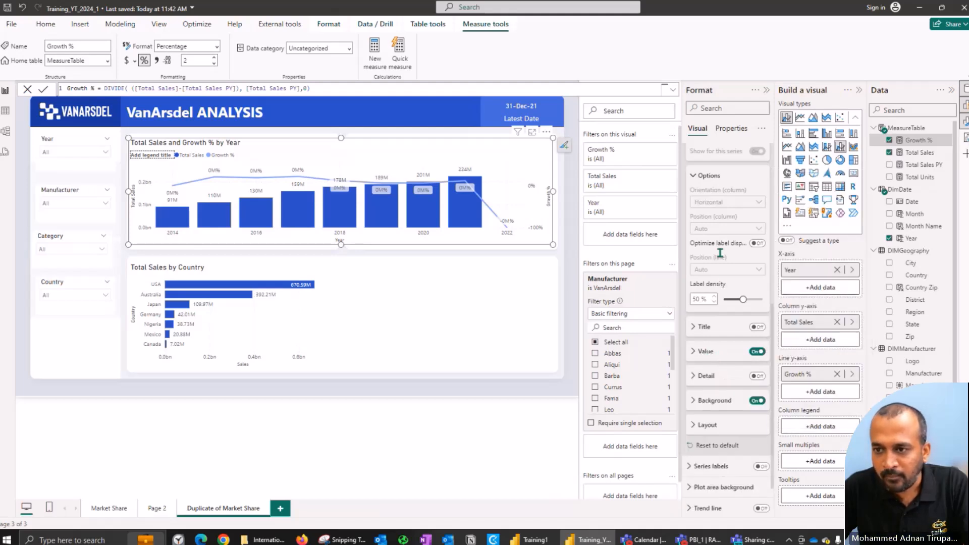
# Step: Set the display units of the Growth % series' data labels to Auto in the yearly chart
pyautogui.scroll(3, 720, 252)
pyautogui.click(710, 305)
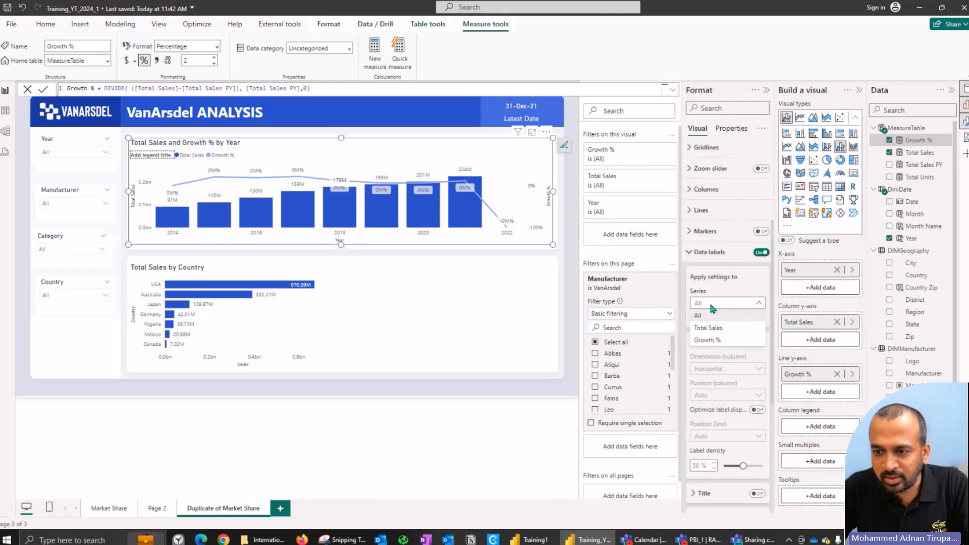
pyautogui.click(705, 343)
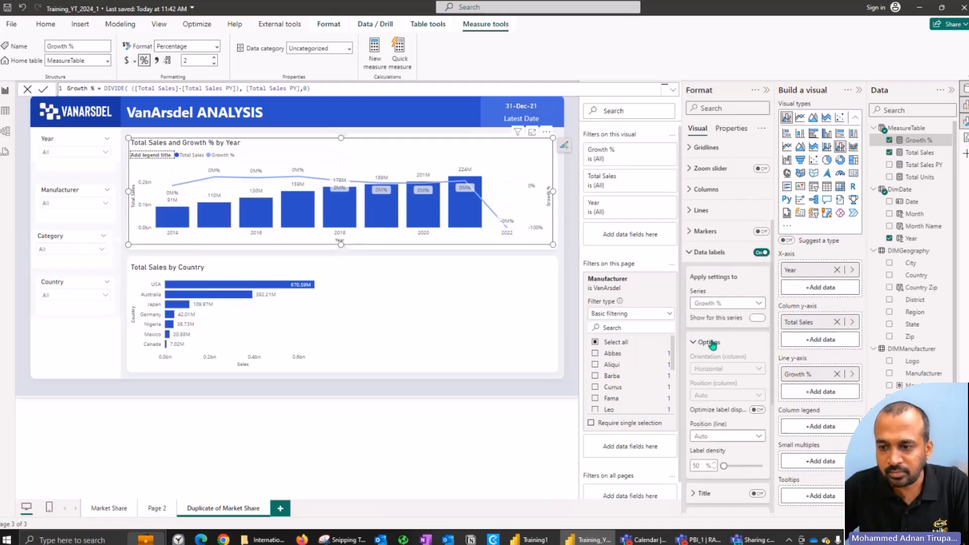
pyautogui.click(708, 343)
pyautogui.click(724, 397)
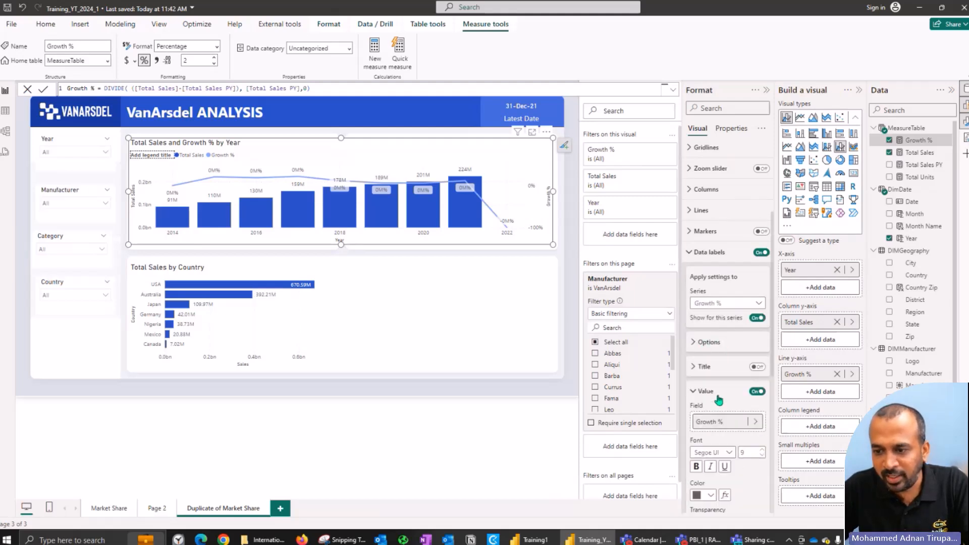
pyautogui.scroll(-2, 734, 417)
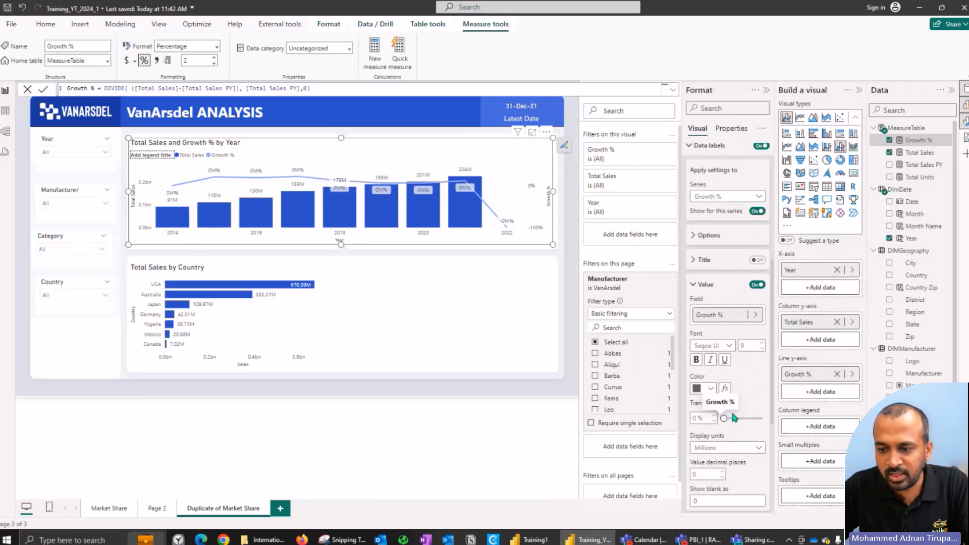
pyautogui.click(726, 445)
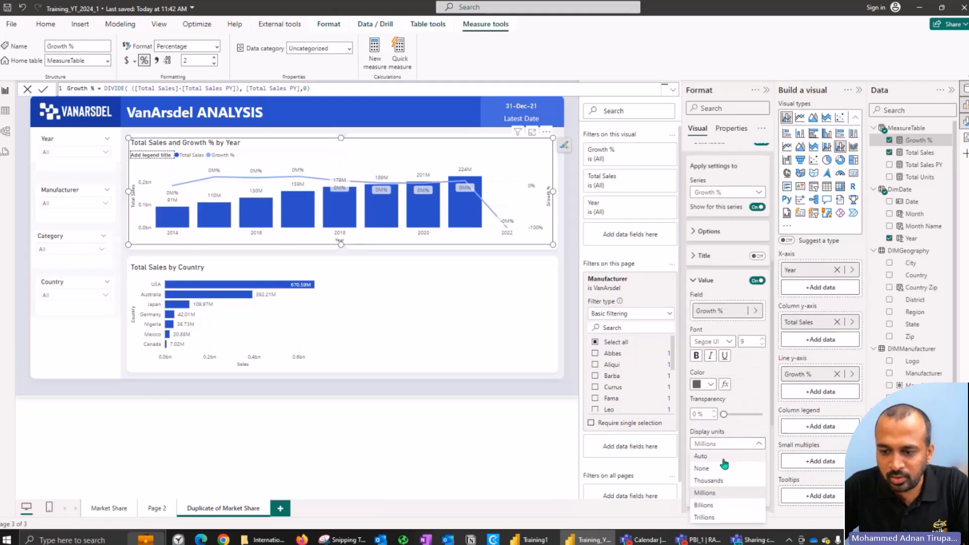
pyautogui.click(725, 457)
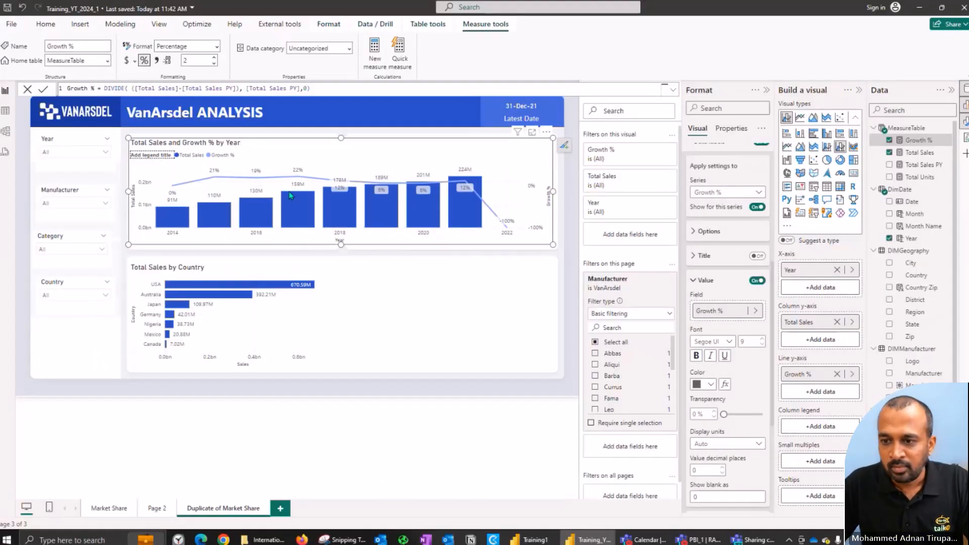
pyautogui.click(706, 280)
pyautogui.scroll(3, 726, 211)
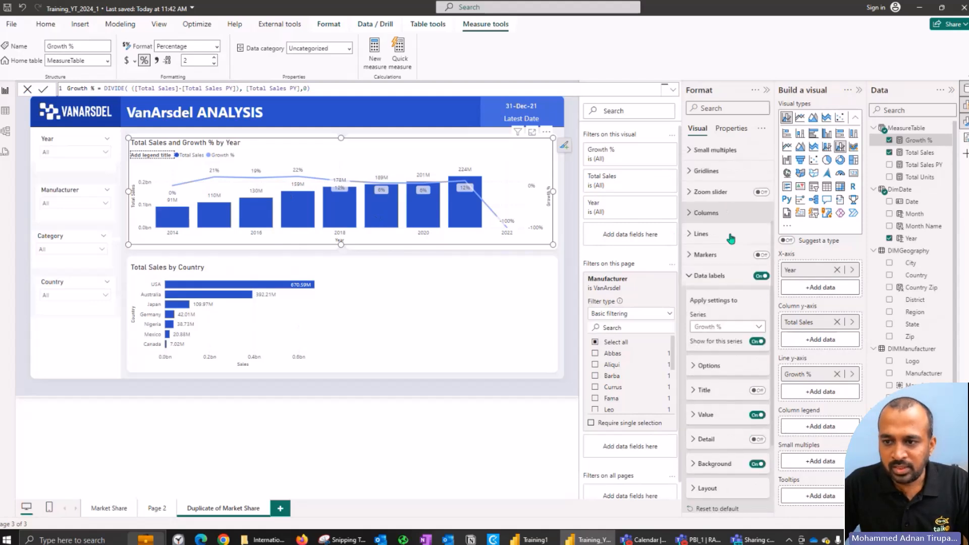
pyautogui.click(719, 277)
# Step: Discard the open measure formula edit and collapse the Filters, Format, Build a visual and Data panes to enlarge the report page
pyautogui.scroll(3, 730, 201)
pyautogui.click(725, 195)
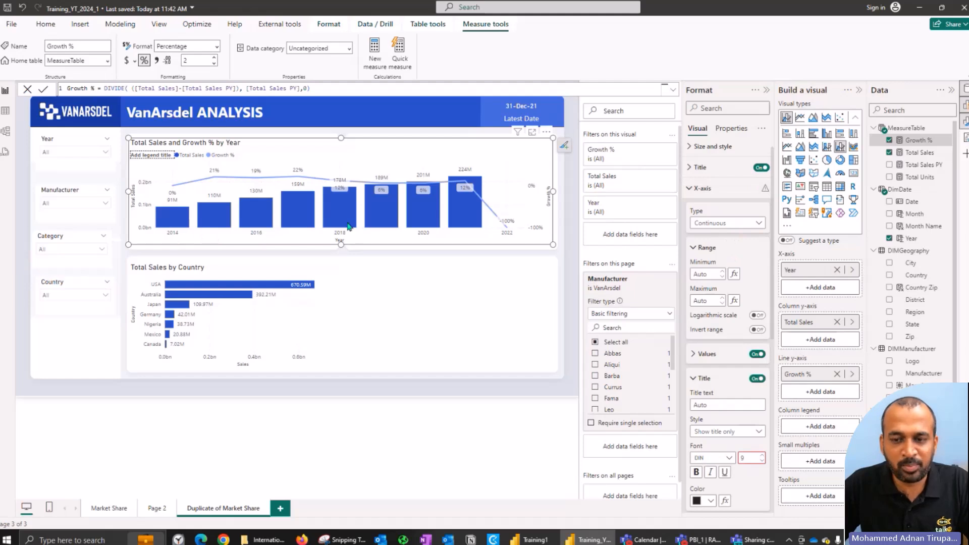
pyautogui.moveTo(394, 221)
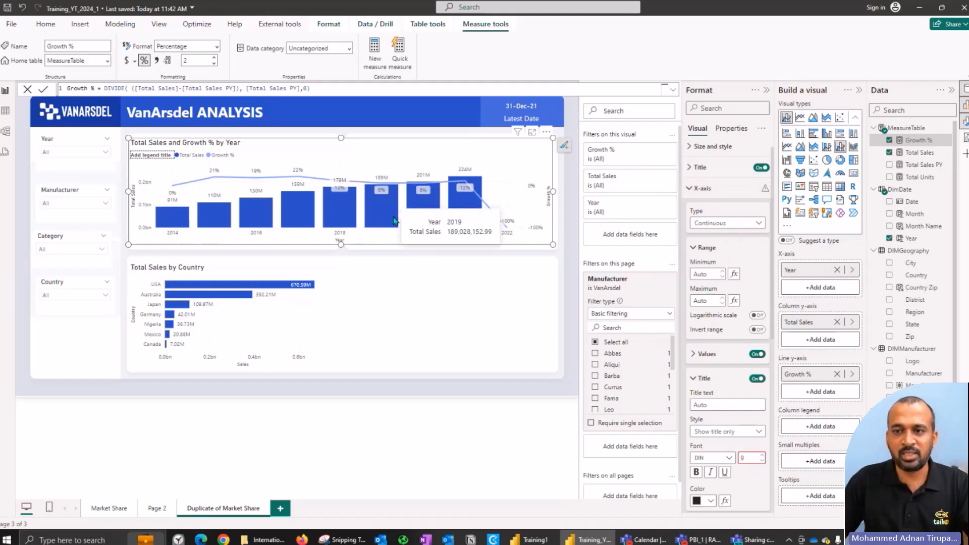
pyautogui.click(26, 90)
pyautogui.click(673, 90)
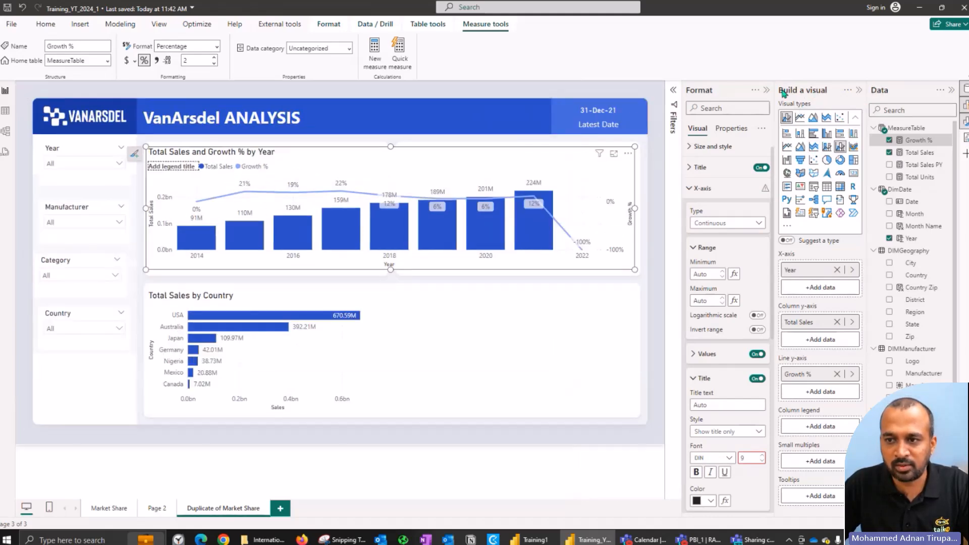
pyautogui.click(765, 90)
pyautogui.click(859, 90)
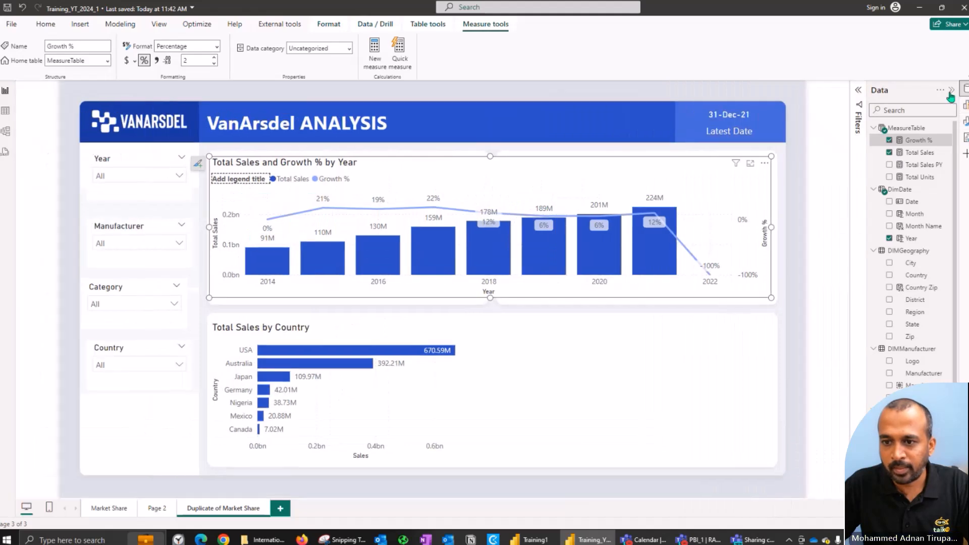
pyautogui.click(951, 92)
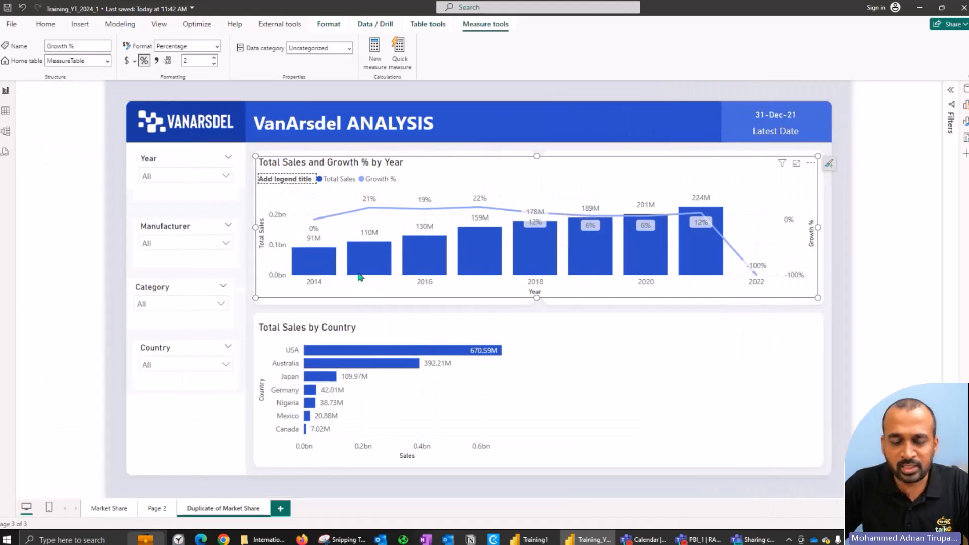
# Step: Open the yearly chart's axis formatting directly from the chart elements and set the x-axis values' font size to 8
pyautogui.click(313, 287)
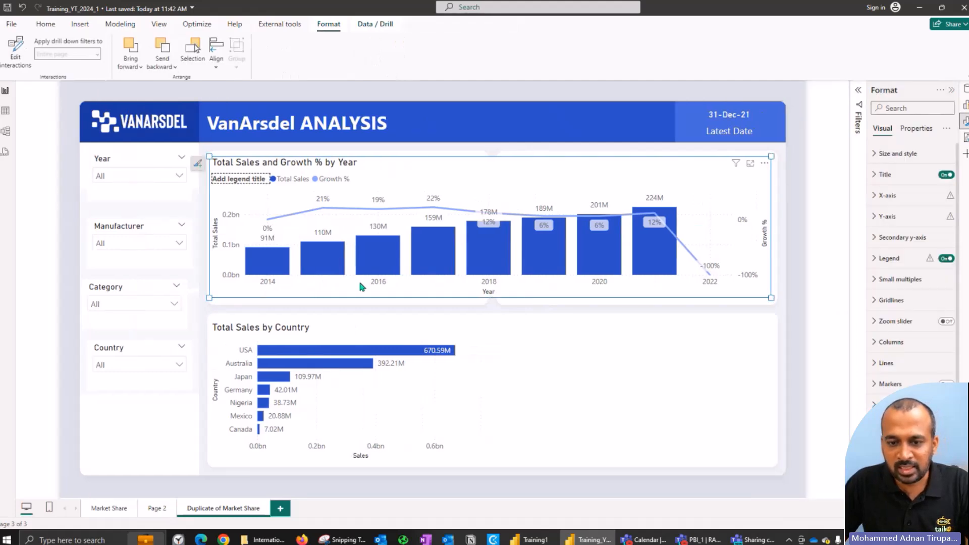
pyautogui.click(377, 281)
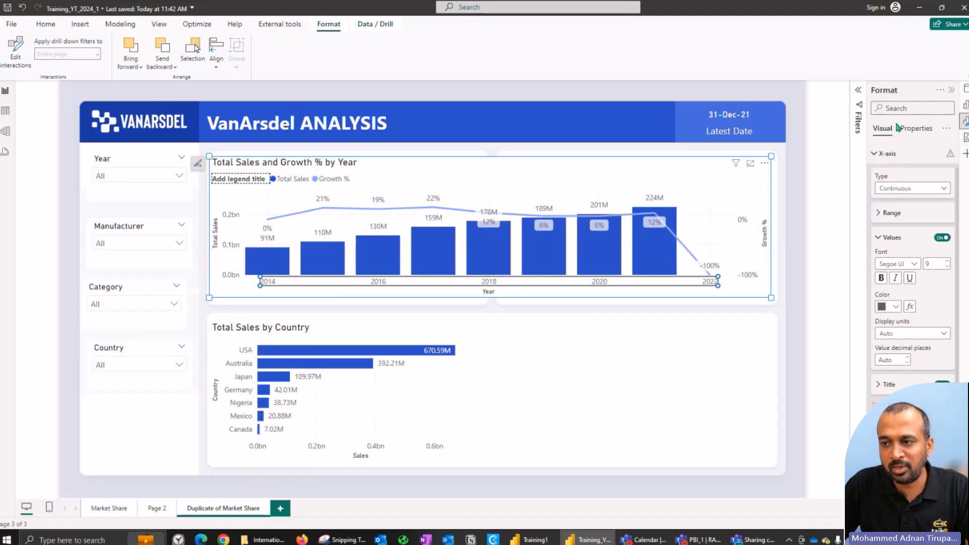
pyautogui.click(766, 234)
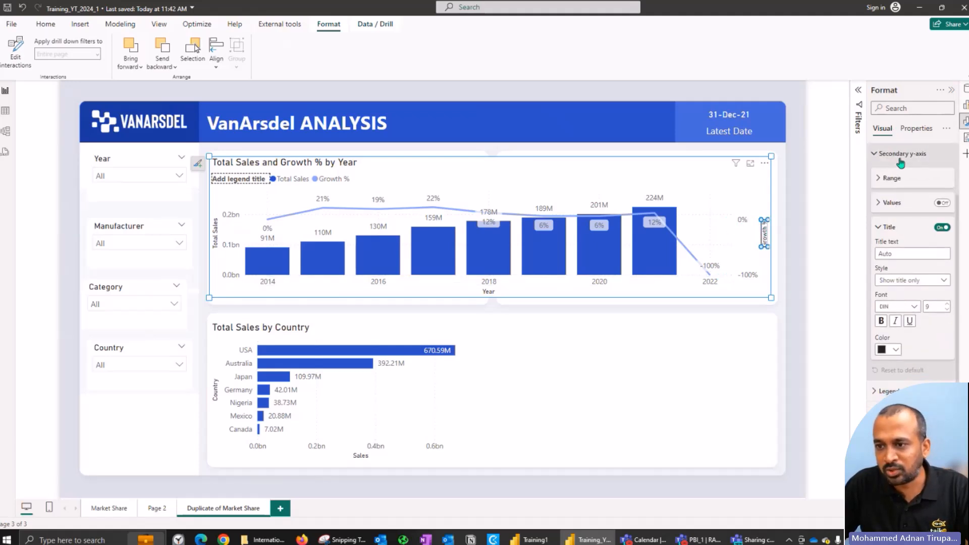
pyautogui.click(215, 235)
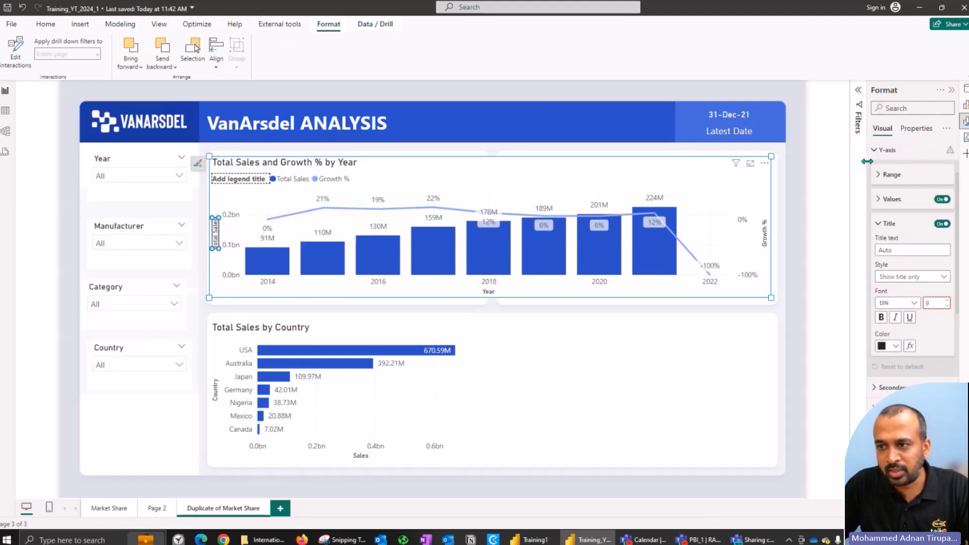
pyautogui.click(602, 284)
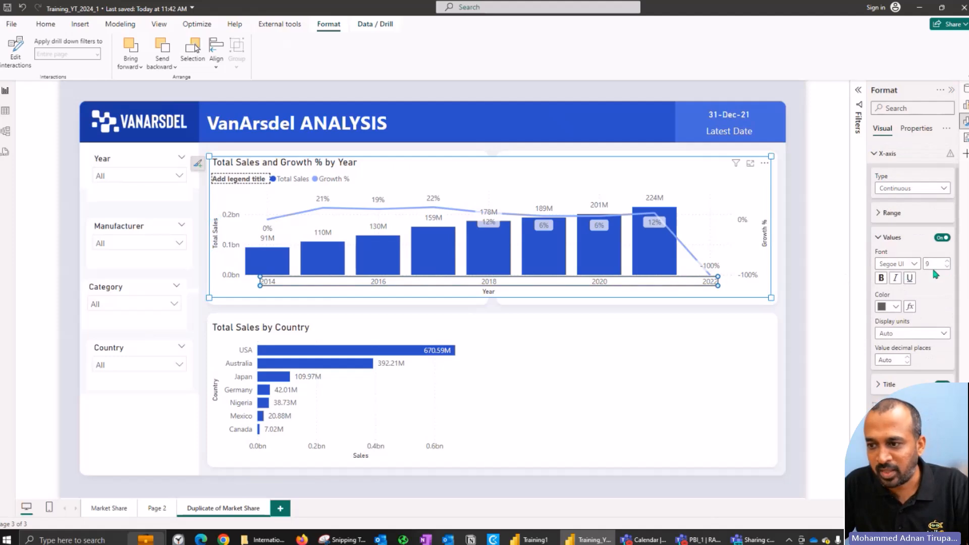
pyautogui.click(946, 267)
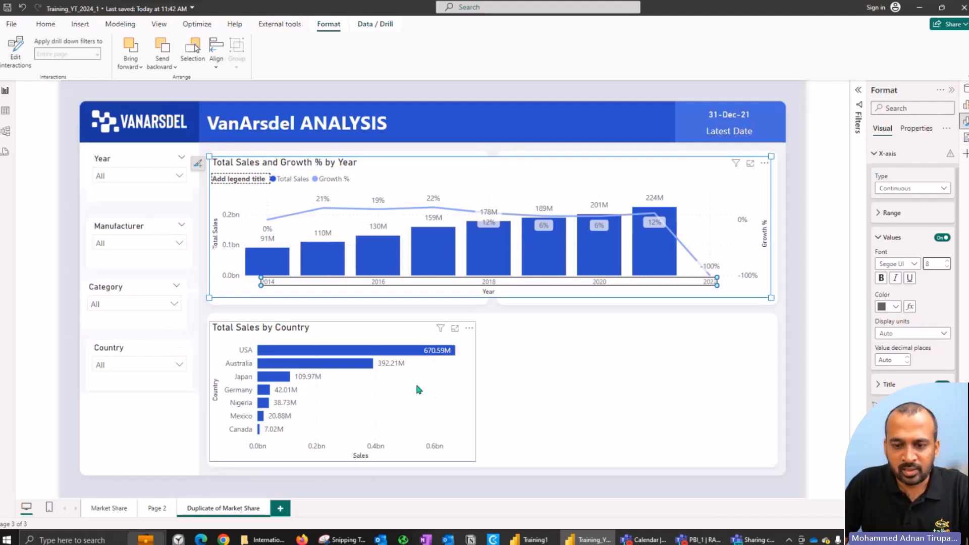
# Step: Set the data label values of the Total Sales by Country chart to 0 decimal places
pyautogui.click(389, 364)
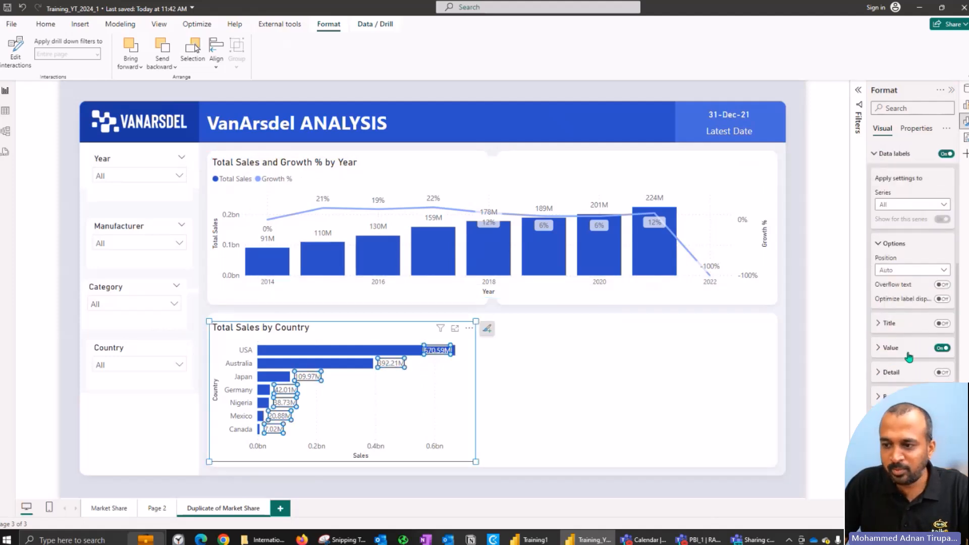
pyautogui.click(906, 353)
pyautogui.scroll(-2, 908, 355)
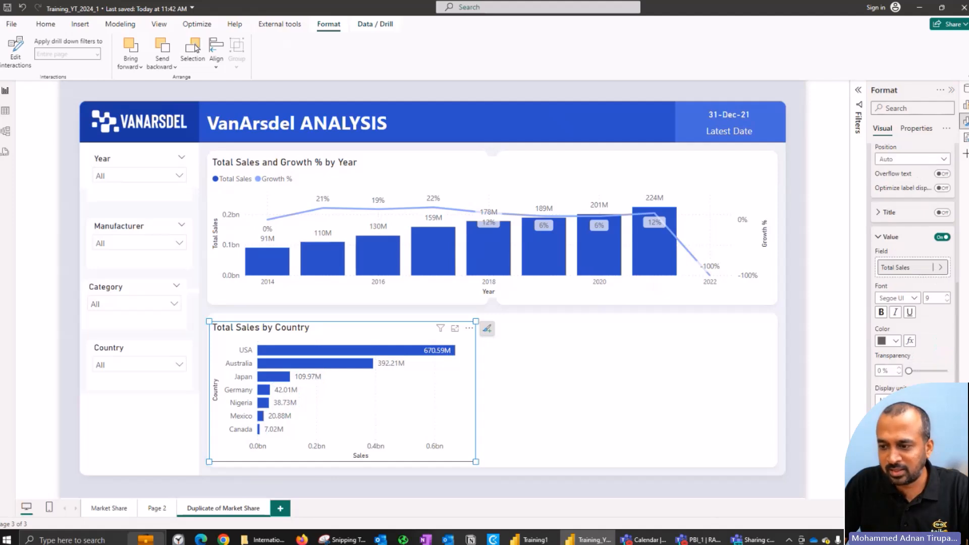
pyautogui.write('0')
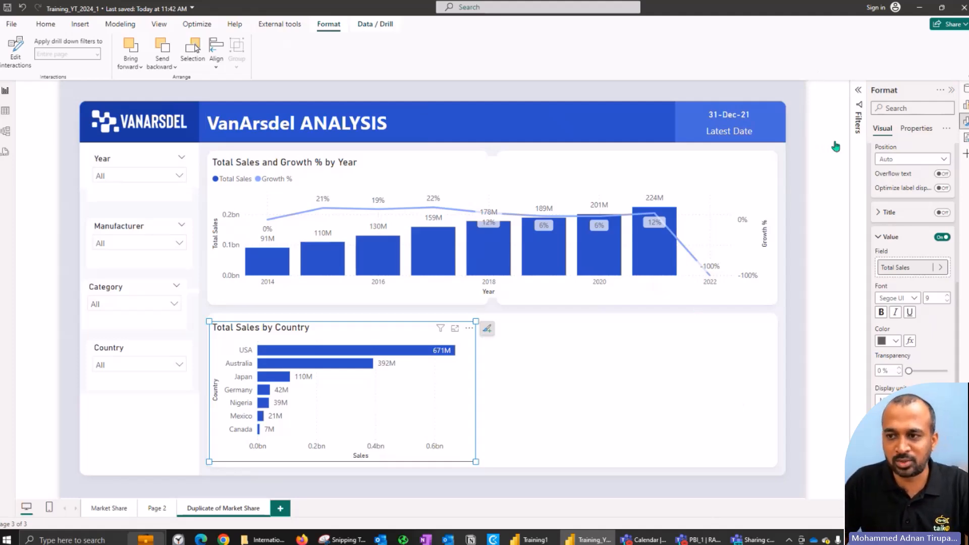
# Step: Switch to the Training1 report, select the Segment matrix and remove Converted Sales Amount from its values
pyautogui.hotkey('alt', 'Tab')
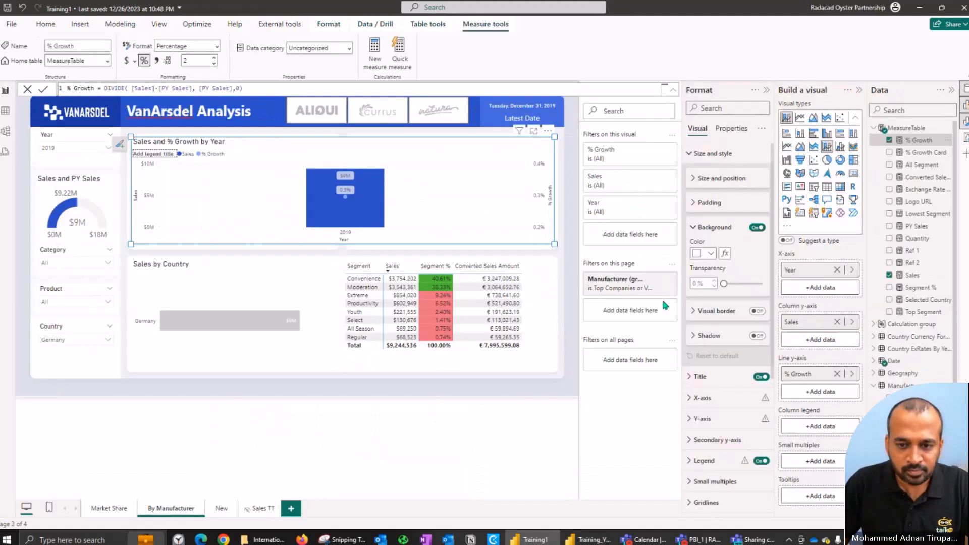
pyautogui.click(543, 280)
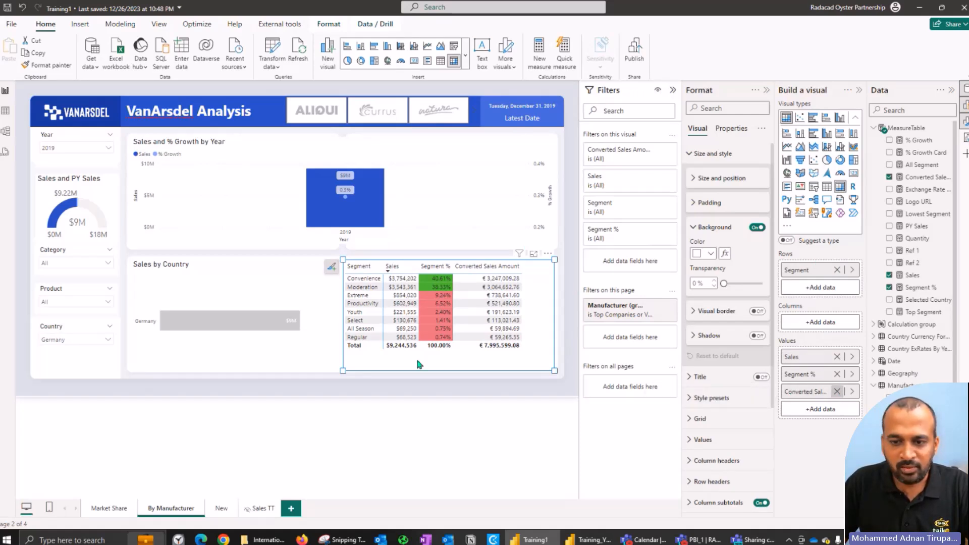
pyautogui.click(836, 392)
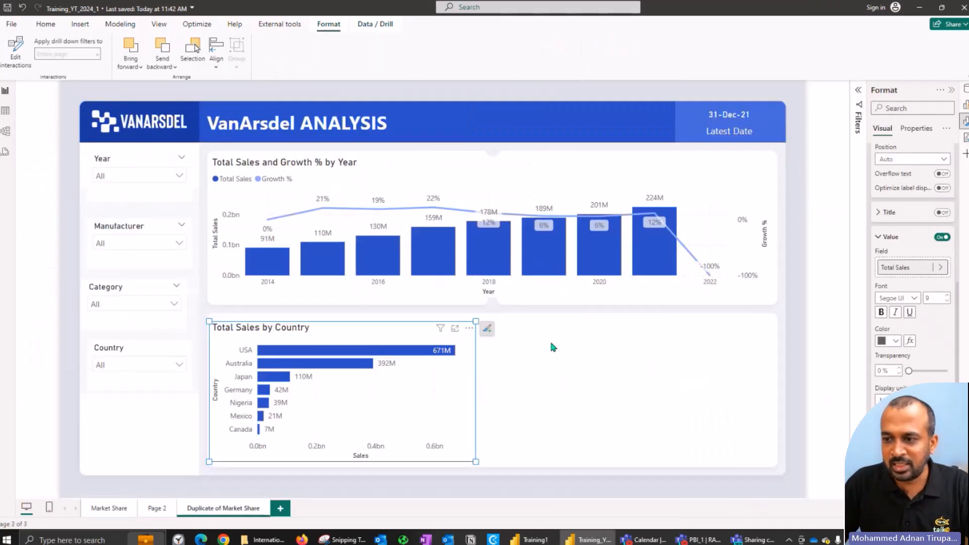
# Step: Back in Training_YT_2024_1, insert a matrix beside the Total Sales by Country chart and add Total Sales to its values
pyautogui.click(626, 383)
pyautogui.click(966, 89)
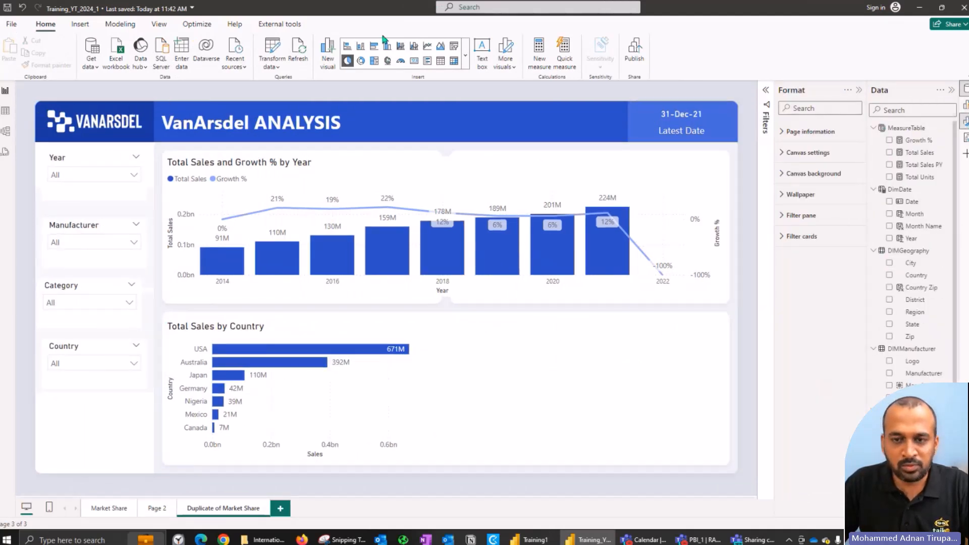
pyautogui.click(454, 62)
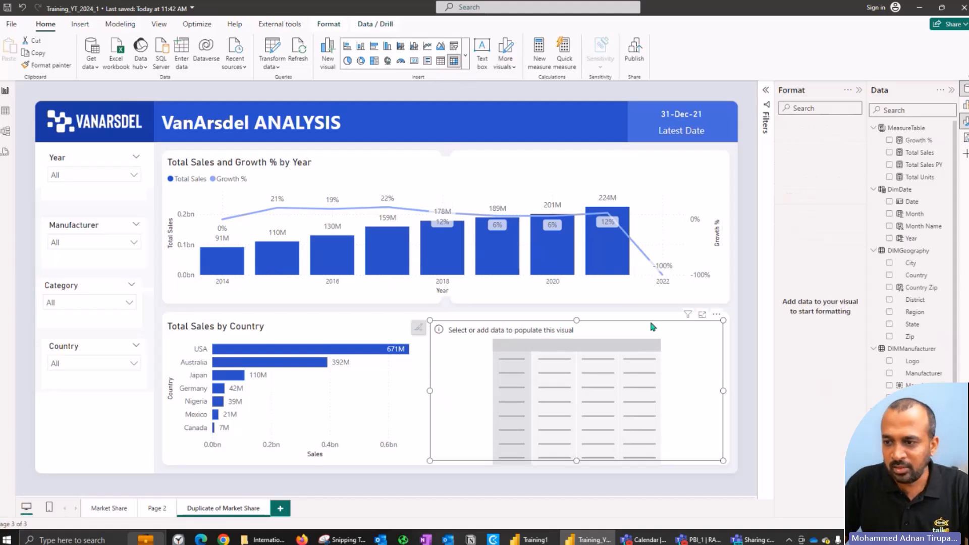
pyautogui.click(889, 154)
pyautogui.click(964, 107)
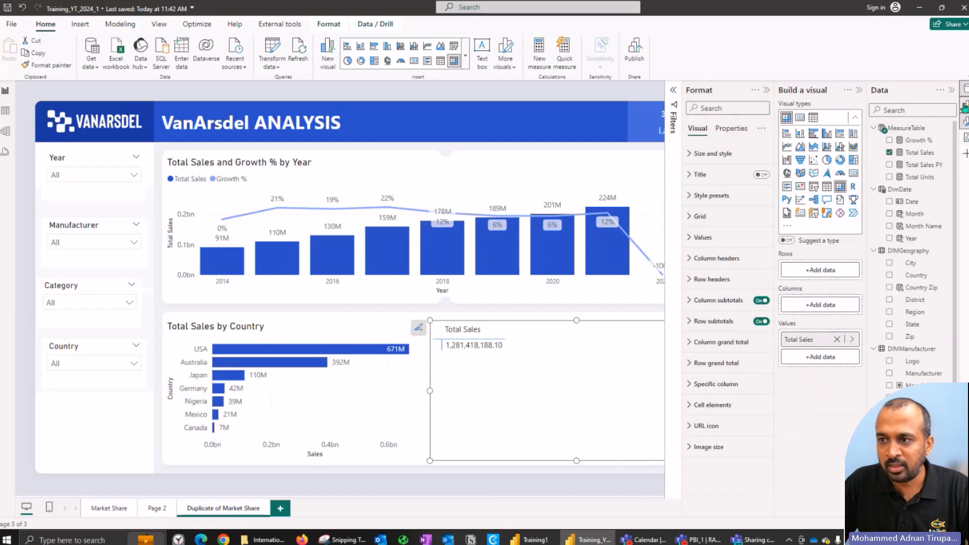
pyautogui.click(951, 89)
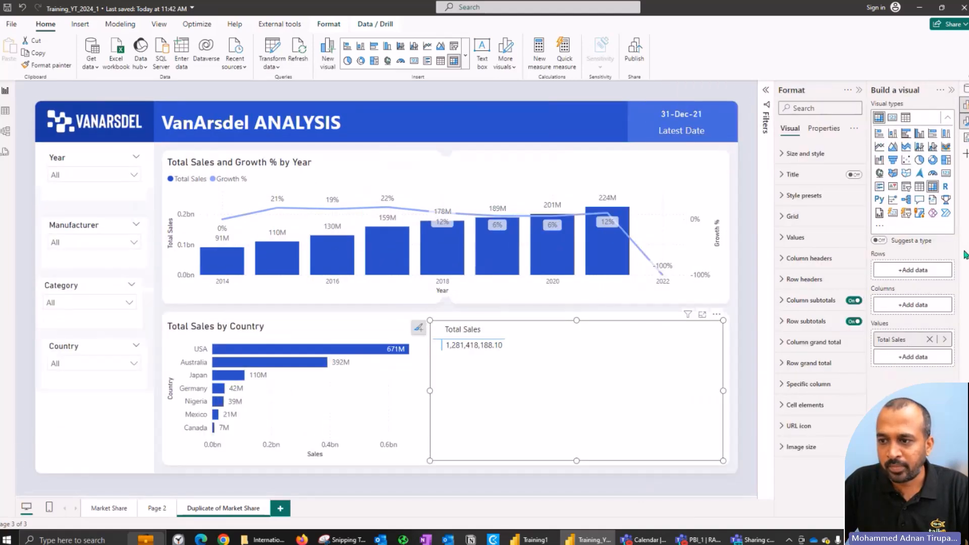
# Step: Add the Segment field from DIMProduct to the rows of the new matrix
pyautogui.click(913, 271)
pyautogui.click(764, 256)
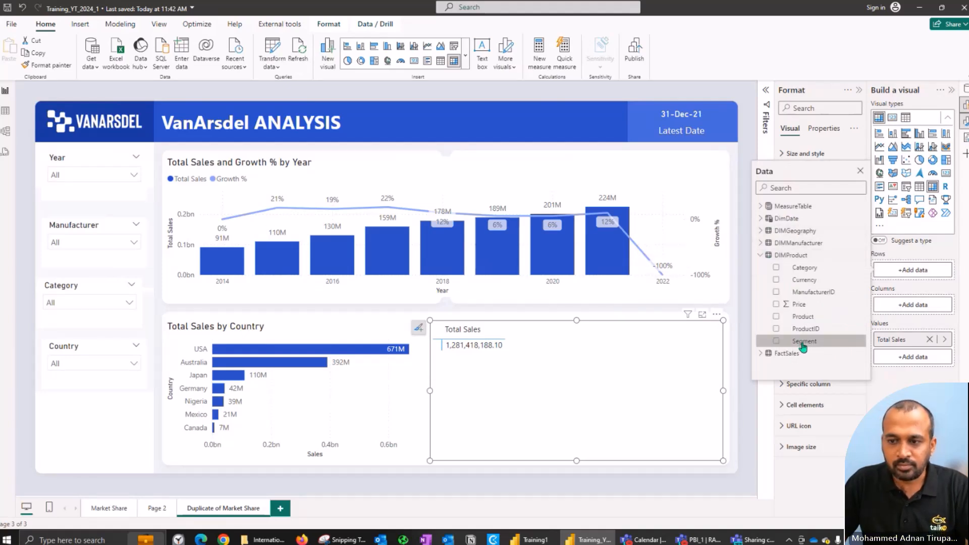
pyautogui.click(776, 341)
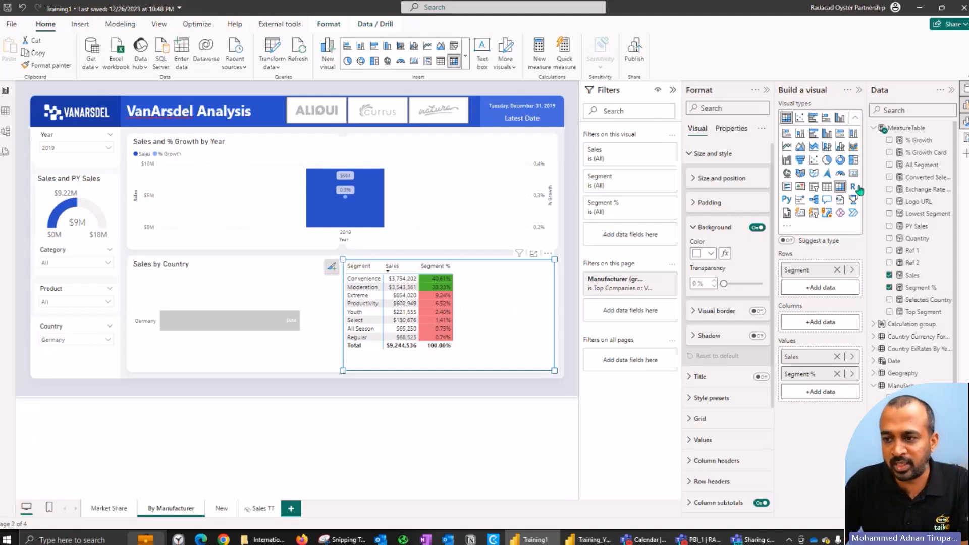
# Step: Switch to the Training1 report and examine the definitions of its Segment % and All Segment measures
pyautogui.click(916, 289)
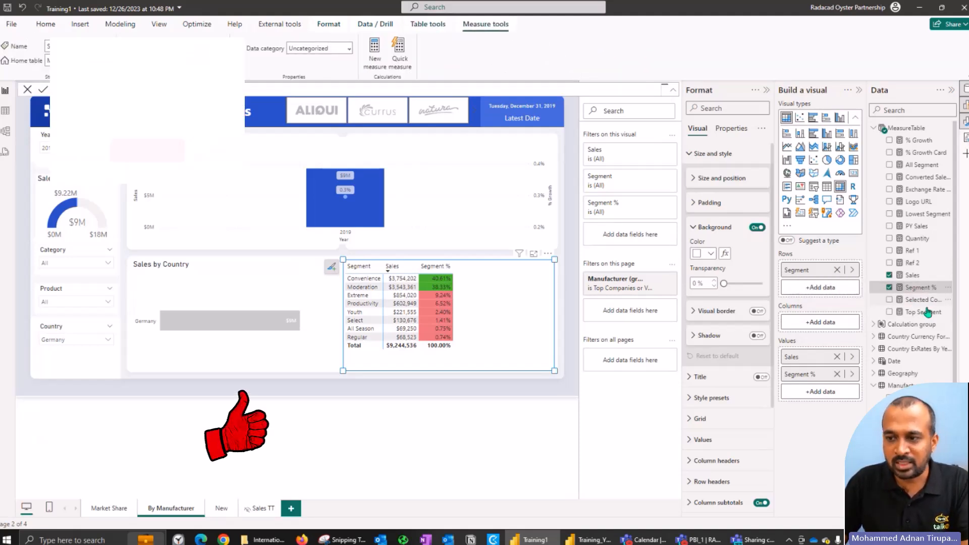
pyautogui.click(922, 165)
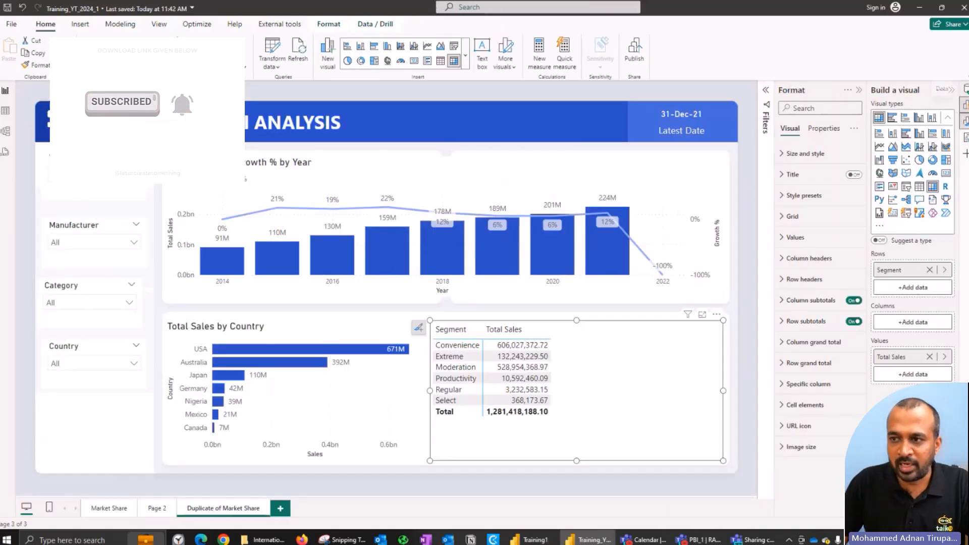
# Step: In Training_YT_2024_1's MeasureTable, create Segment % = CALCULATE([Total Sales], all(DIMProduct[Segment])) and add it to the matrix values
pyautogui.click(964, 89)
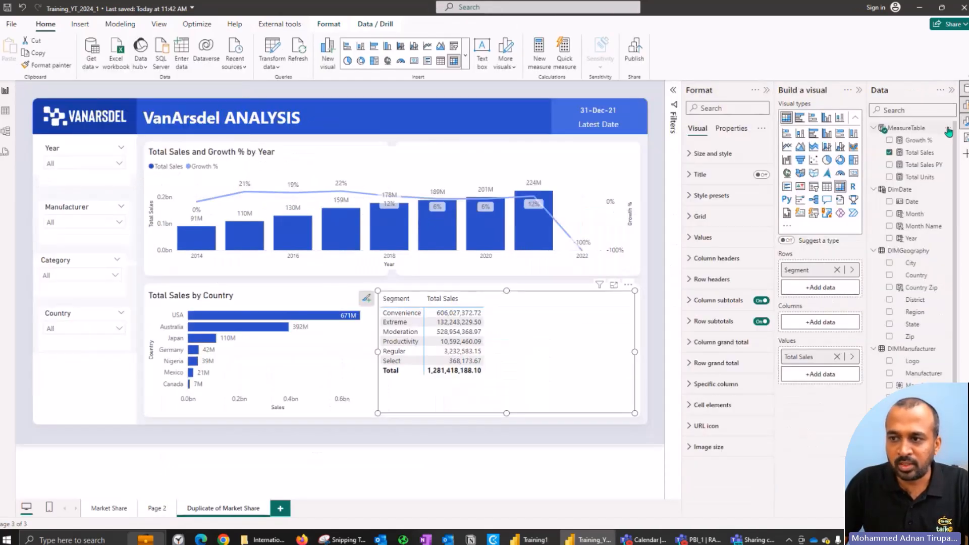
pyautogui.click(947, 130)
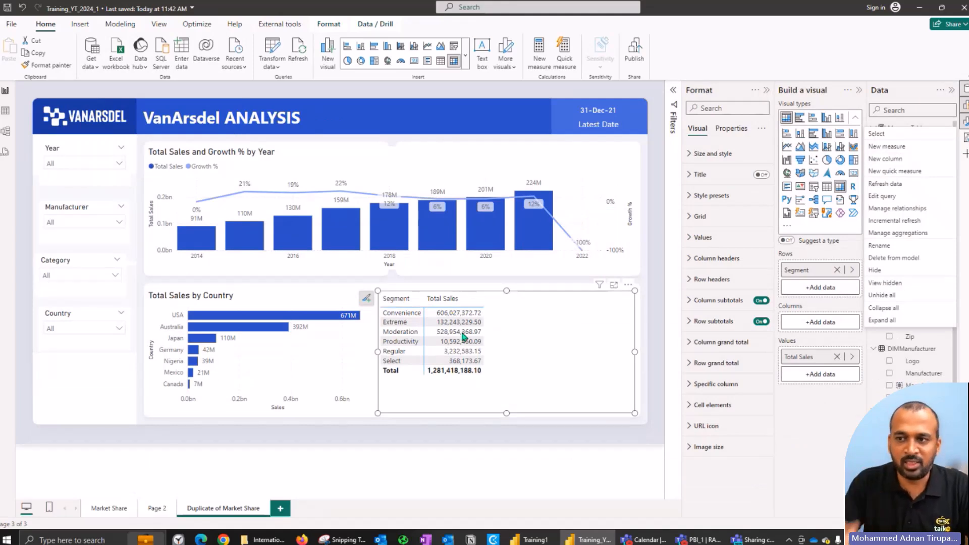
pyautogui.click(891, 148)
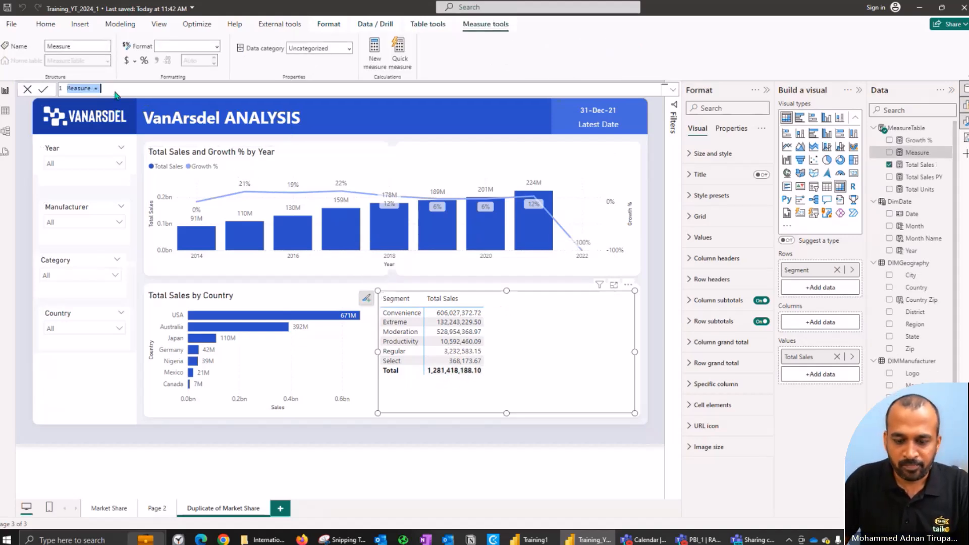
pyautogui.write('S')
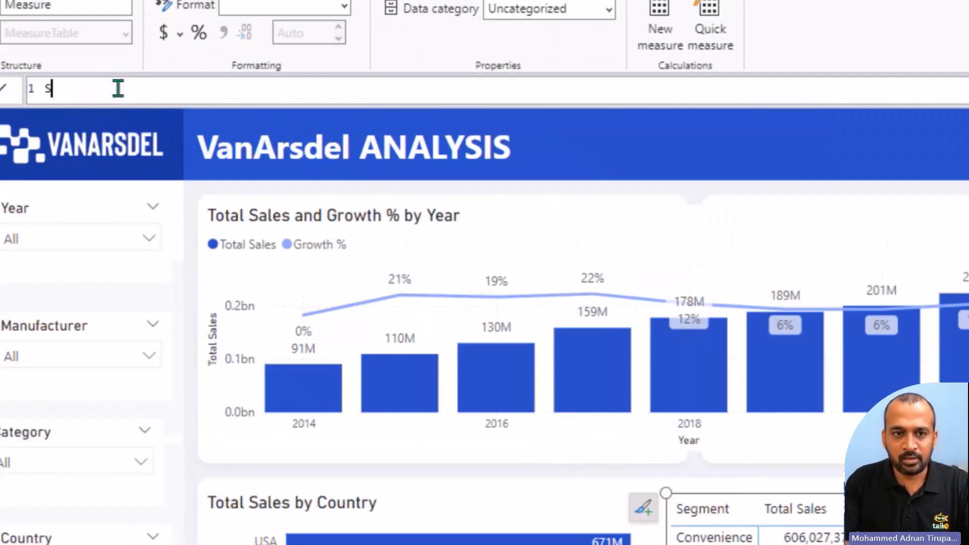
pyautogui.write('egment')
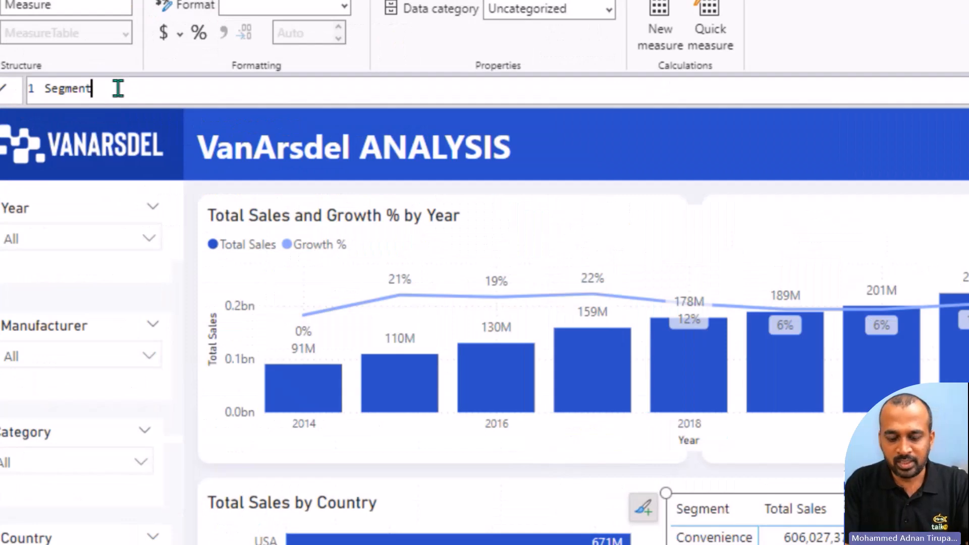
pyautogui.write(' % = calc')
pyautogui.press('Tab')
pyautogui.write('sales')
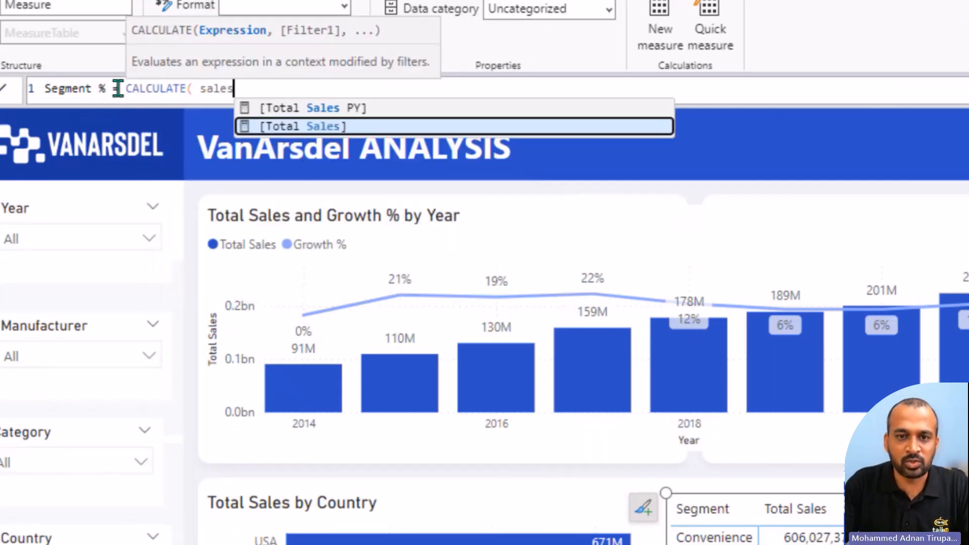
pyautogui.press('Tab')
pyautogui.write(', all')
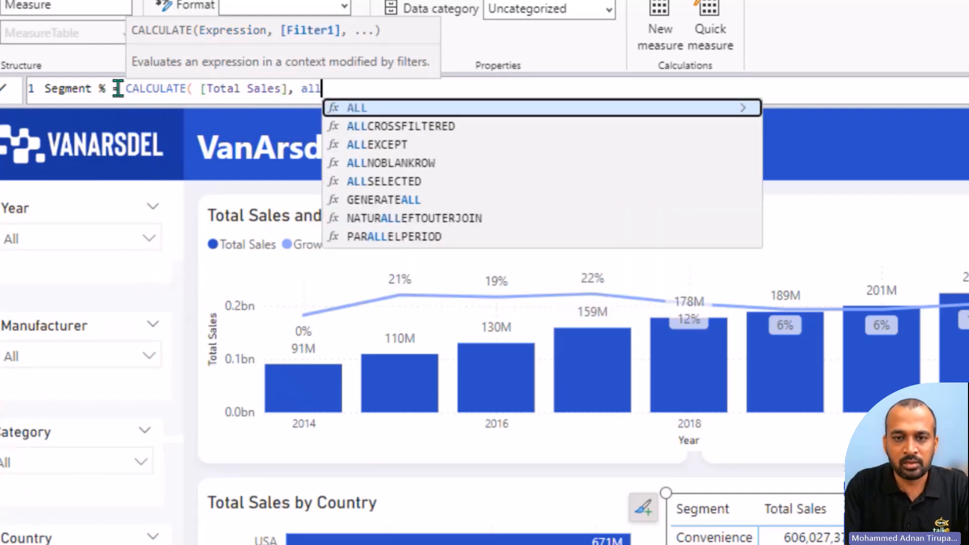
pyautogui.write('(se')
pyautogui.press('Tab')
pyautogui.write('))')
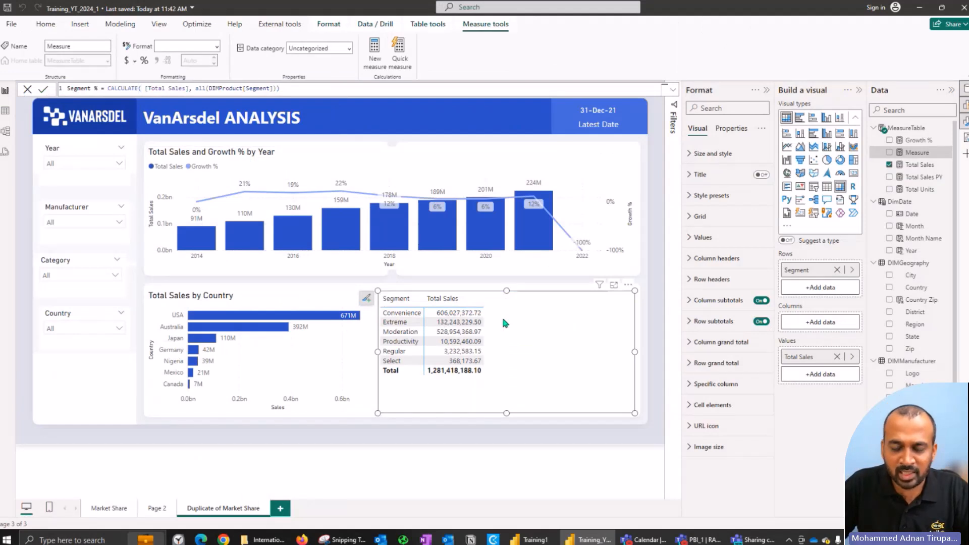
pyautogui.press('Return')
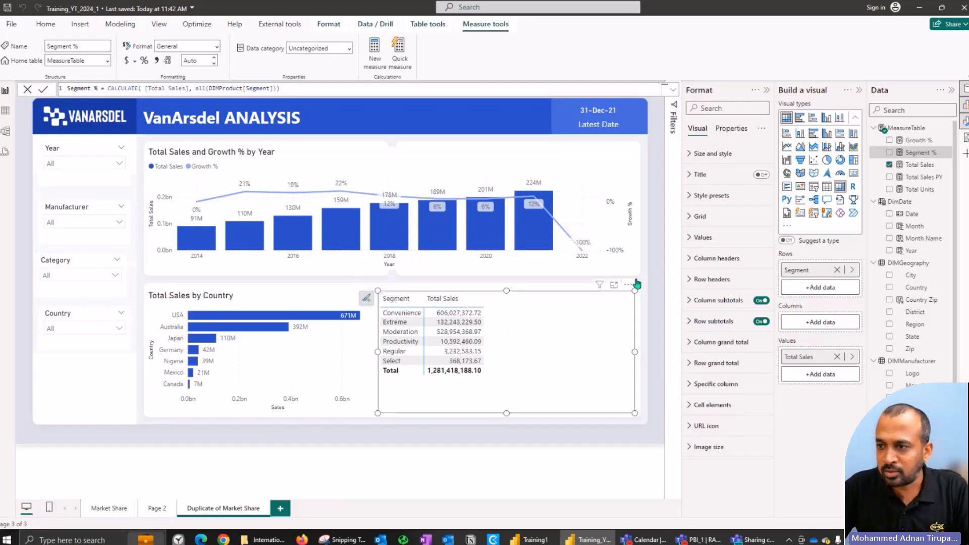
pyautogui.click(889, 153)
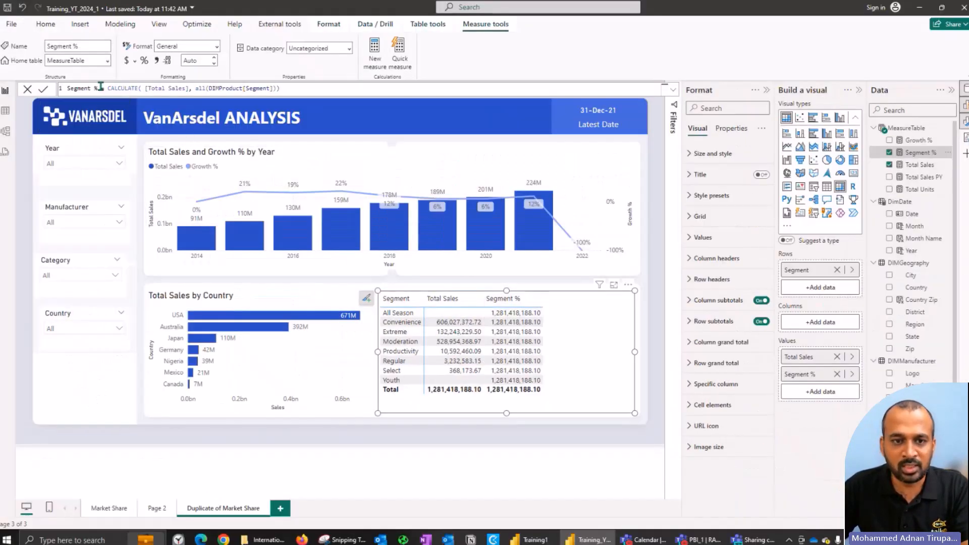
# Step: Wrap the Segment % formula's CALCULATE in a multi-line DIVIDE, with [Total Sales] as numerator and 0 as alternate result
pyautogui.click(104, 89)
pyautogui.hotkey('shift', 'Return')
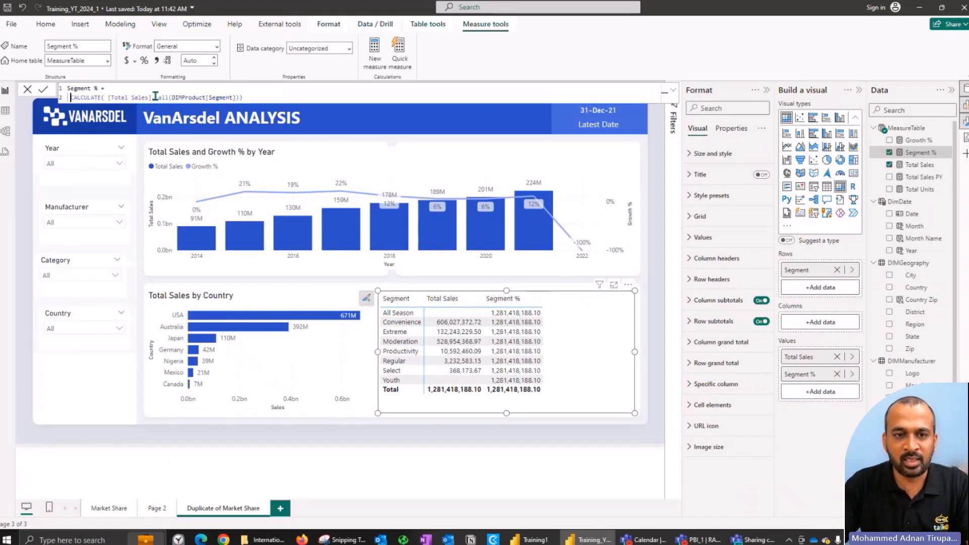
pyautogui.press('Return')
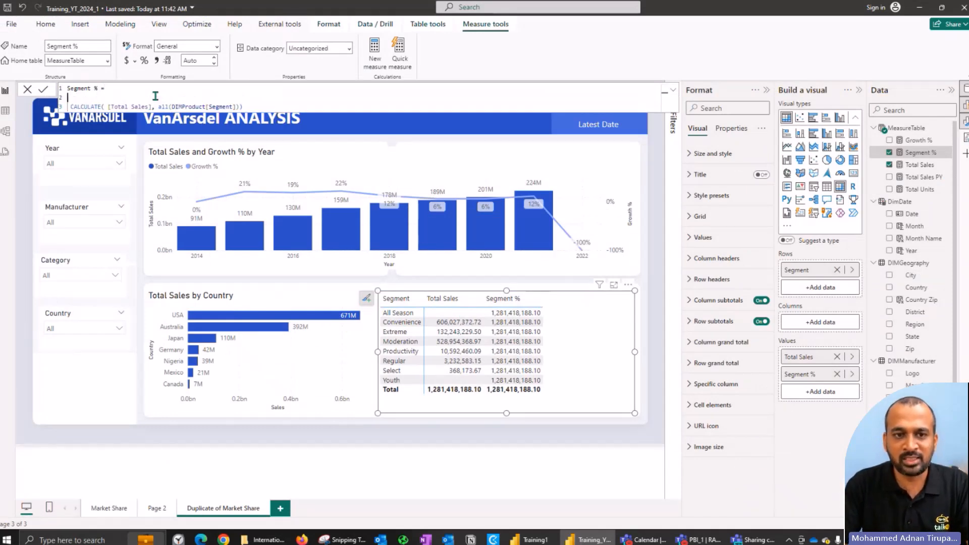
pyautogui.press('Up')
pyautogui.write('DIVIDE(')
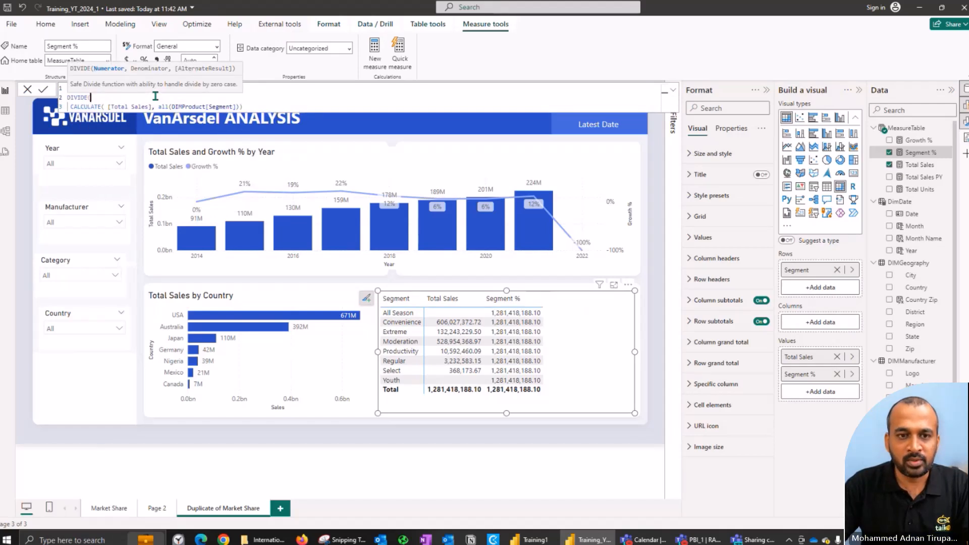
pyautogui.press('Down')
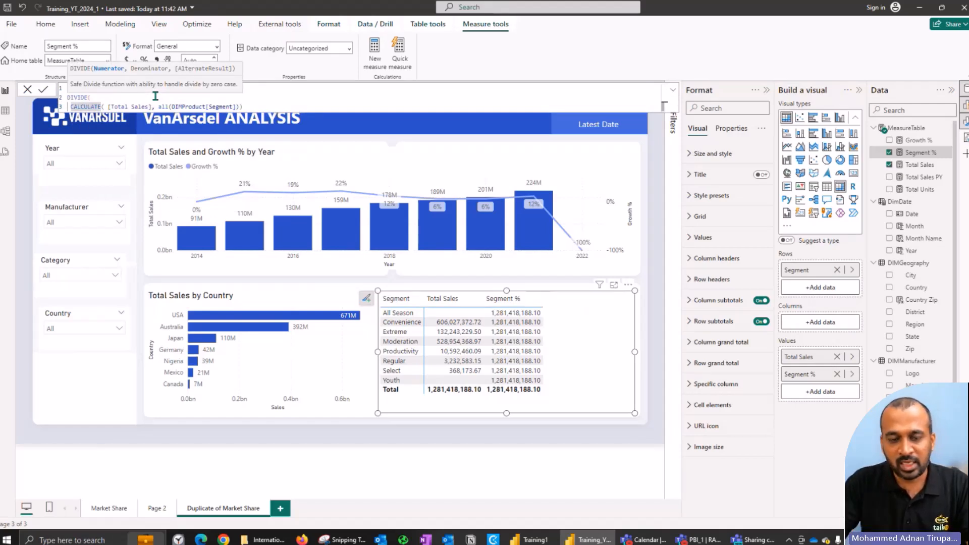
pyautogui.press('Up')
pyautogui.write('[Total Sales]')
pyautogui.press('Tab')
pyautogui.write(',')
pyautogui.press('Down')
pyautogui.press('End')
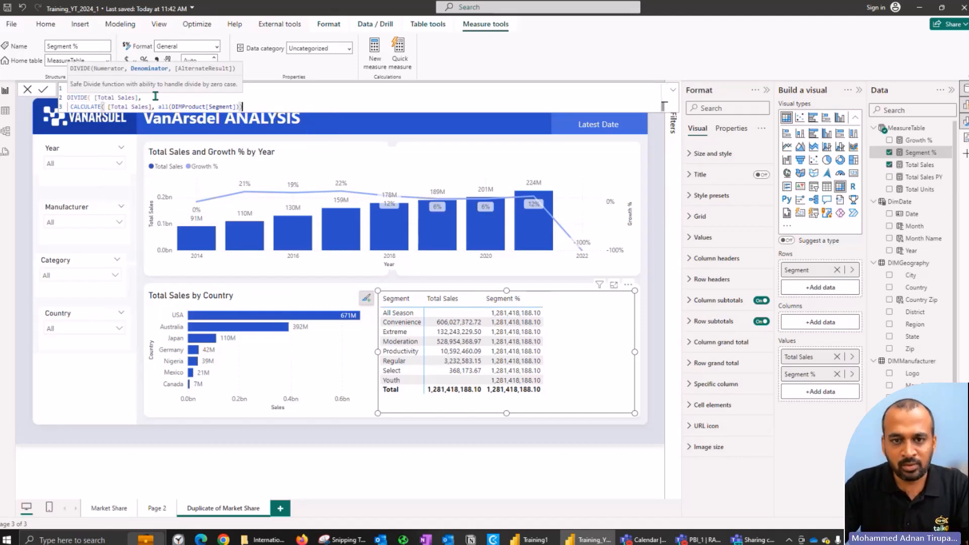
pyautogui.hotkey('shift', 'Return')
pyautogui.write(',0)')
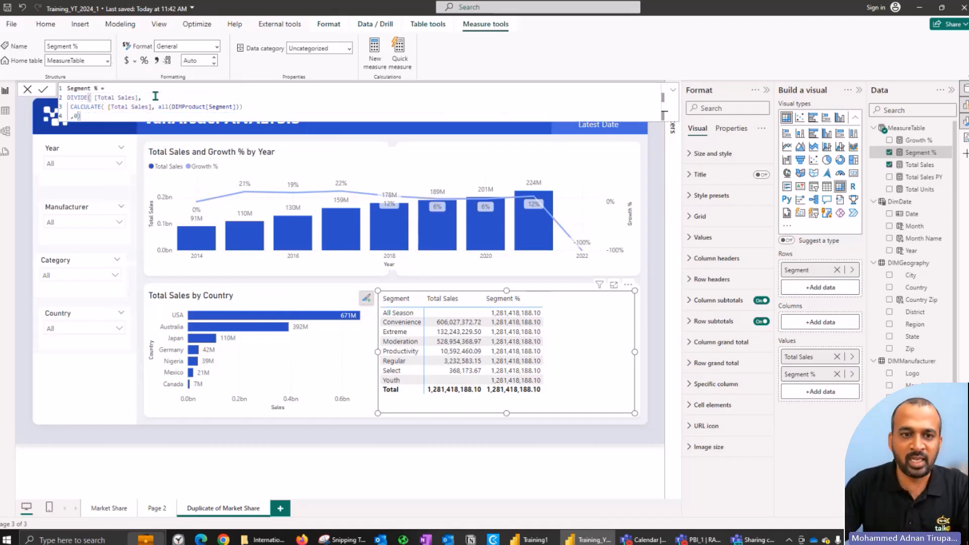
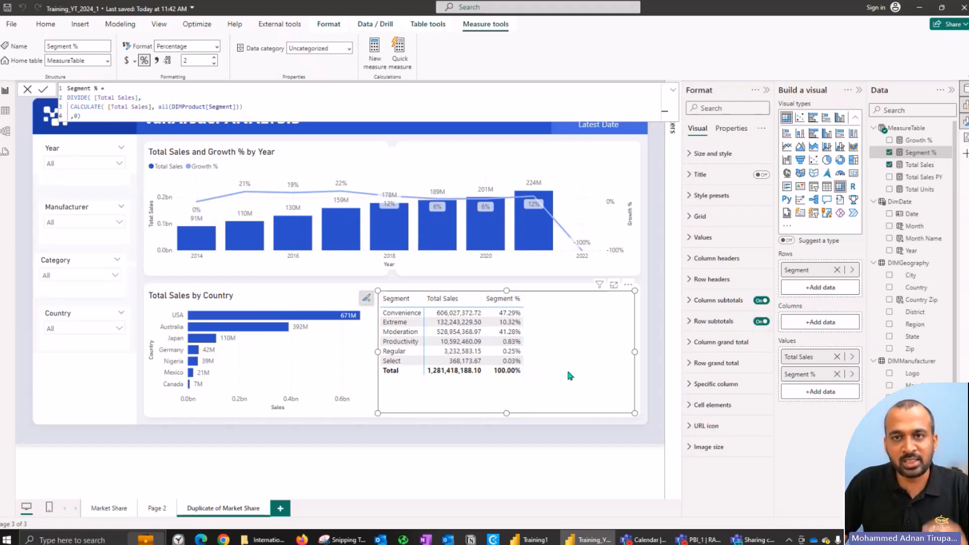
# Step: Turn on background color for the Segment % series in the matrix's cell elements and set its format style to Rules
pyautogui.click(726, 408)
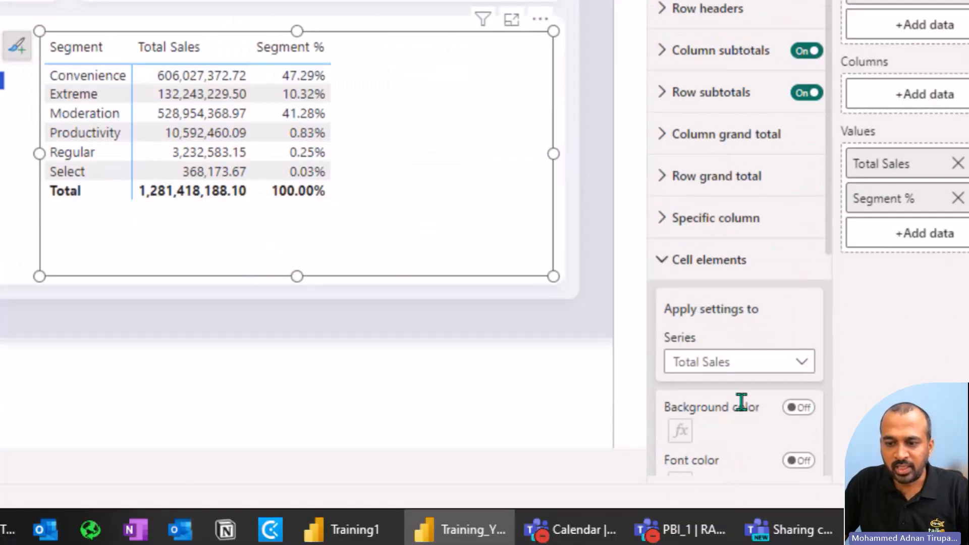
pyautogui.scroll(-5, 762, 268)
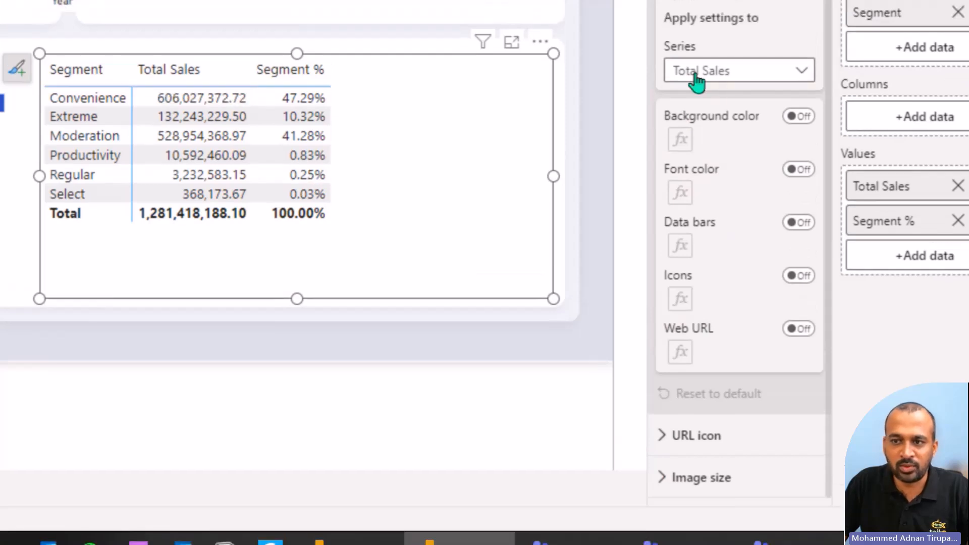
pyautogui.click(696, 74)
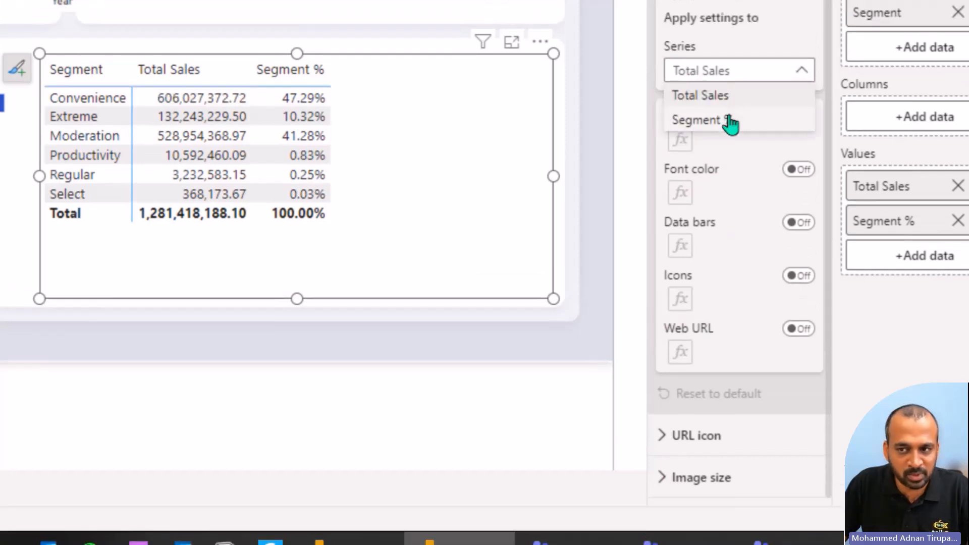
pyautogui.click(729, 117)
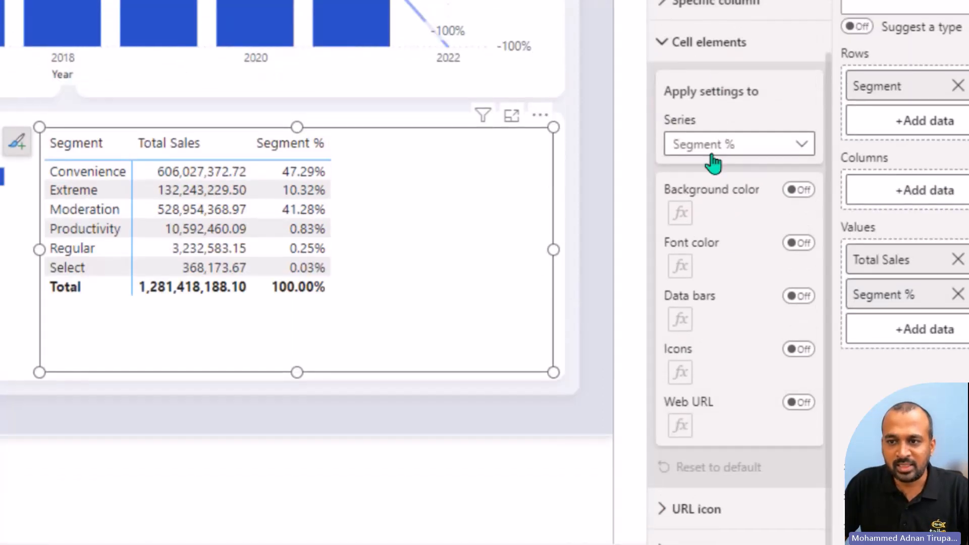
pyautogui.click(803, 191)
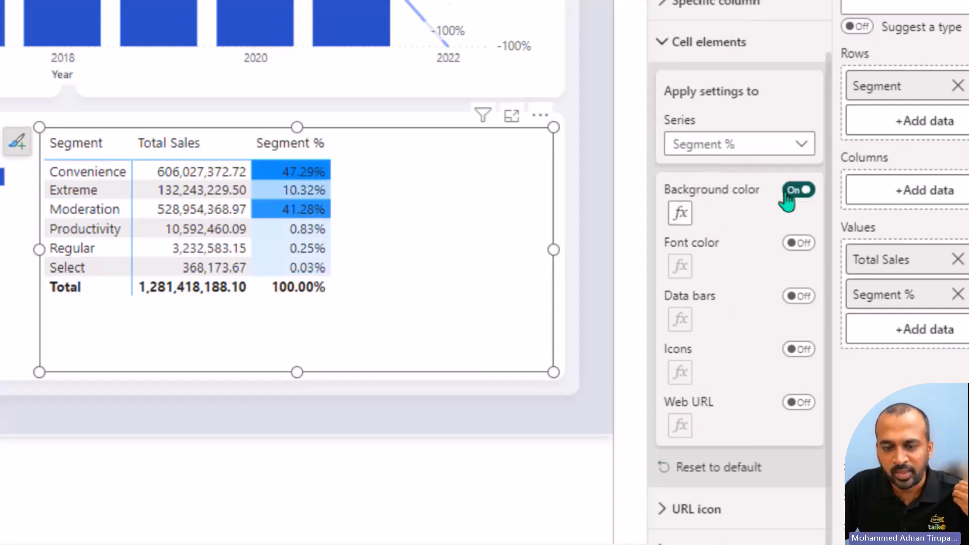
pyautogui.click(305, 153)
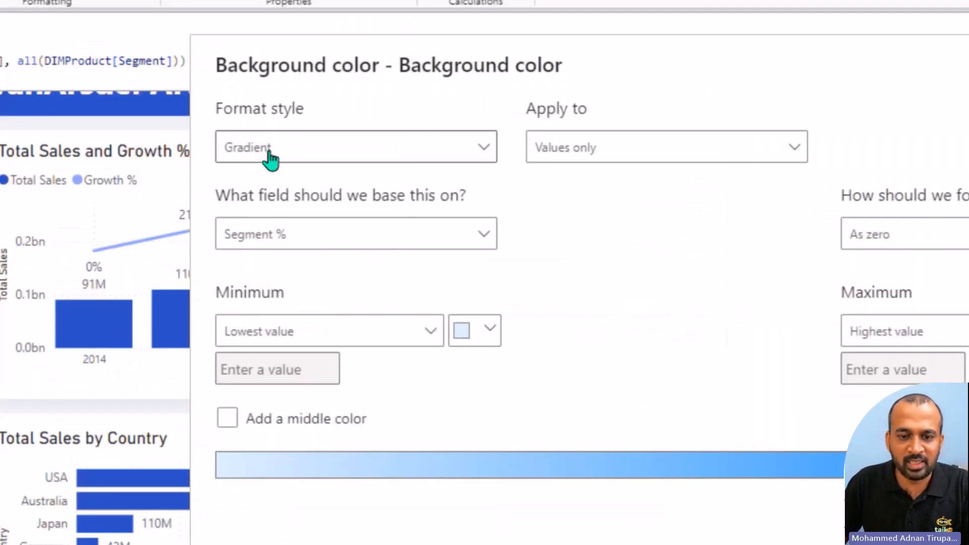
pyautogui.click(283, 154)
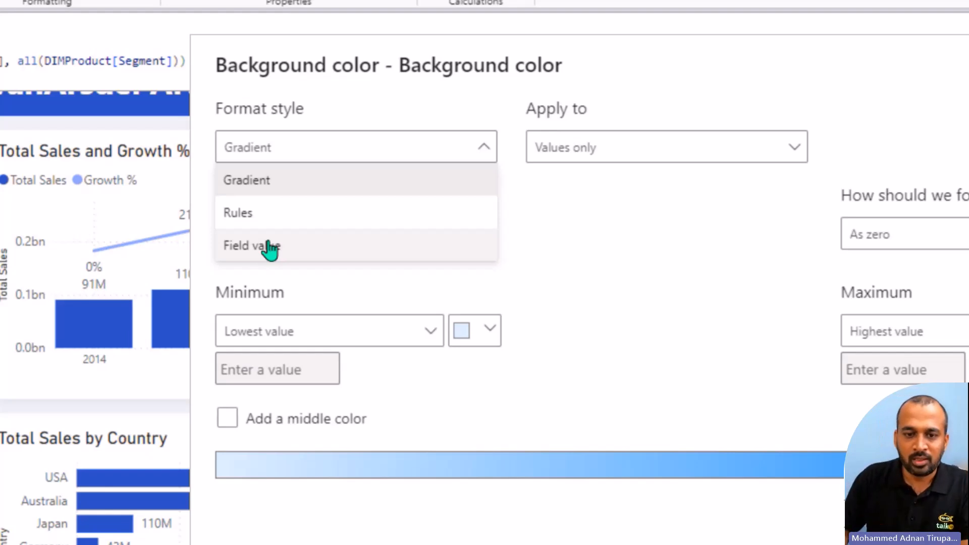
pyautogui.click(289, 225)
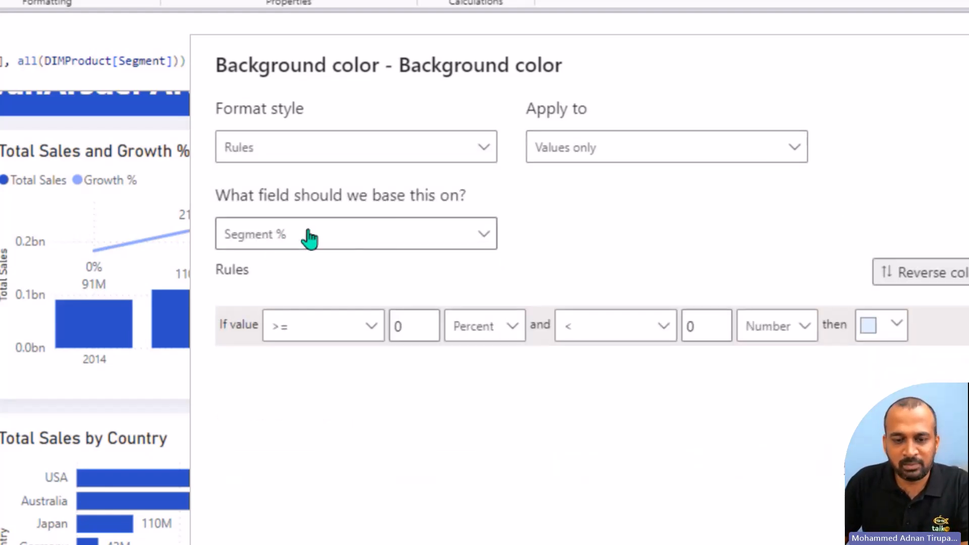
# Step: Define the first background rule as light red for Segment % values >= 0 and < 0.3, both limits as Number
pyautogui.doubleClick(396, 326)
pyautogui.click(508, 332)
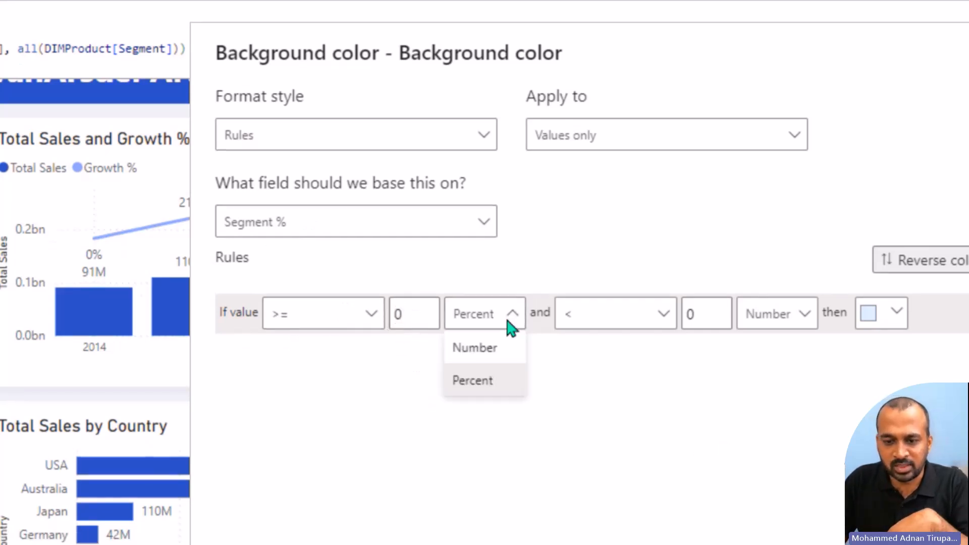
pyautogui.click(622, 361)
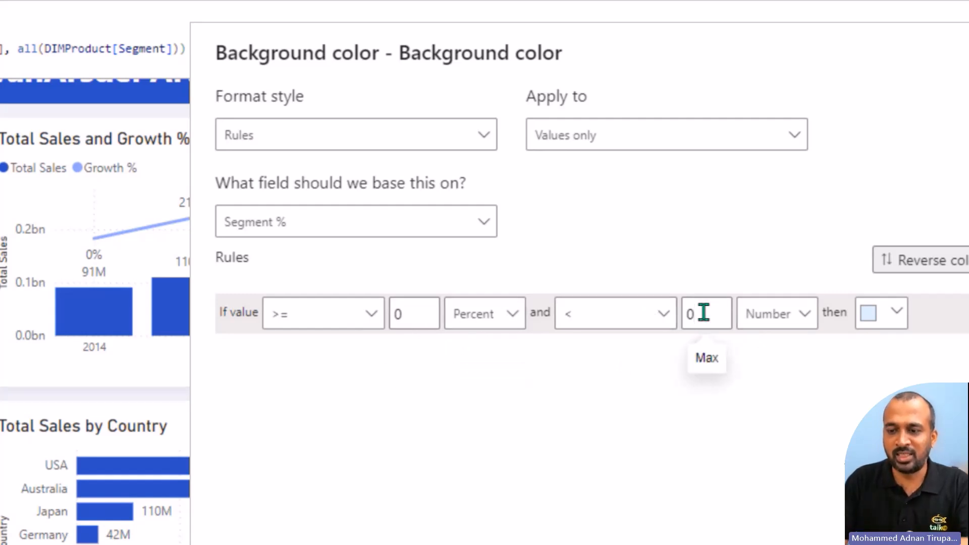
pyautogui.click(512, 313)
pyautogui.click(495, 348)
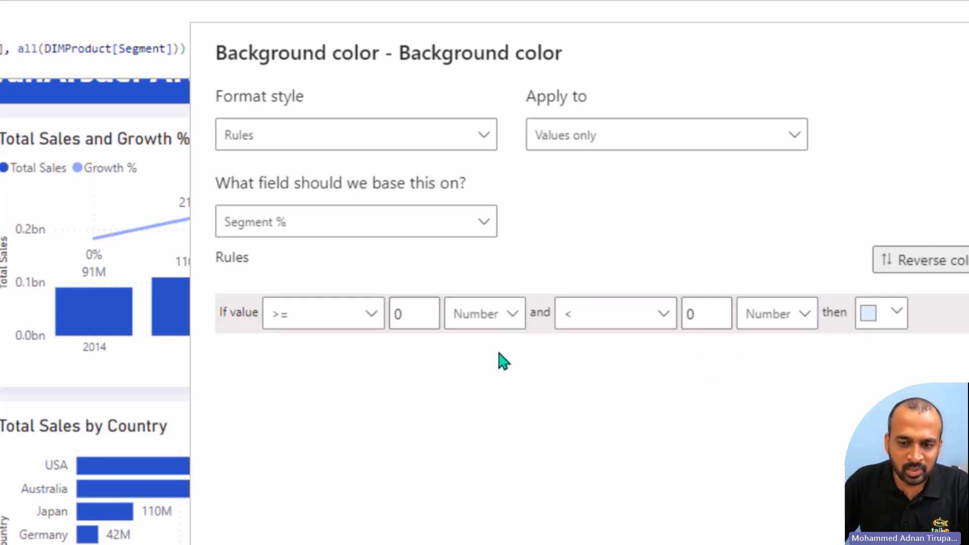
pyautogui.click(718, 308)
pyautogui.write('0.3')
pyautogui.click(895, 312)
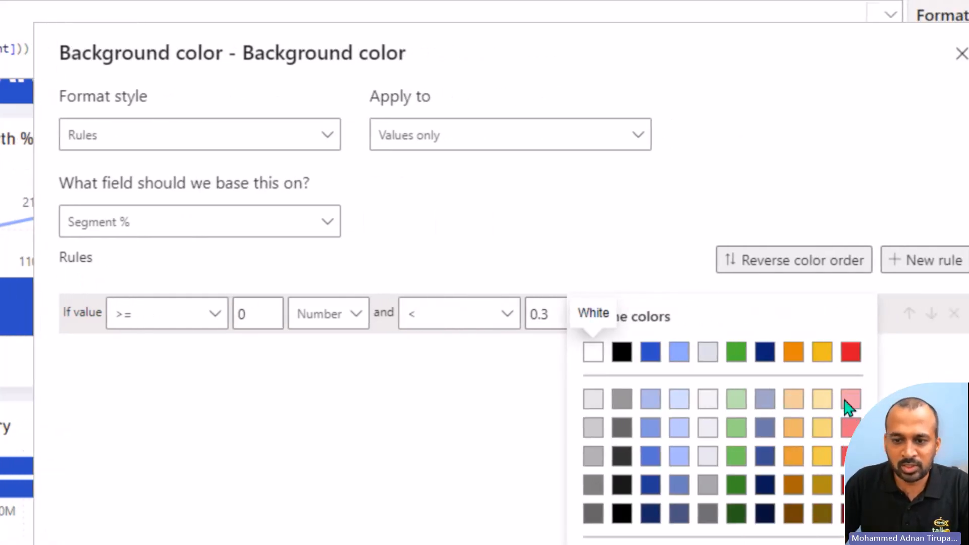
pyautogui.click(850, 399)
# Step: Add a second light green rule for Segment % values >= 0.3 and < 2, both as Number, and apply the rules
pyautogui.click(934, 263)
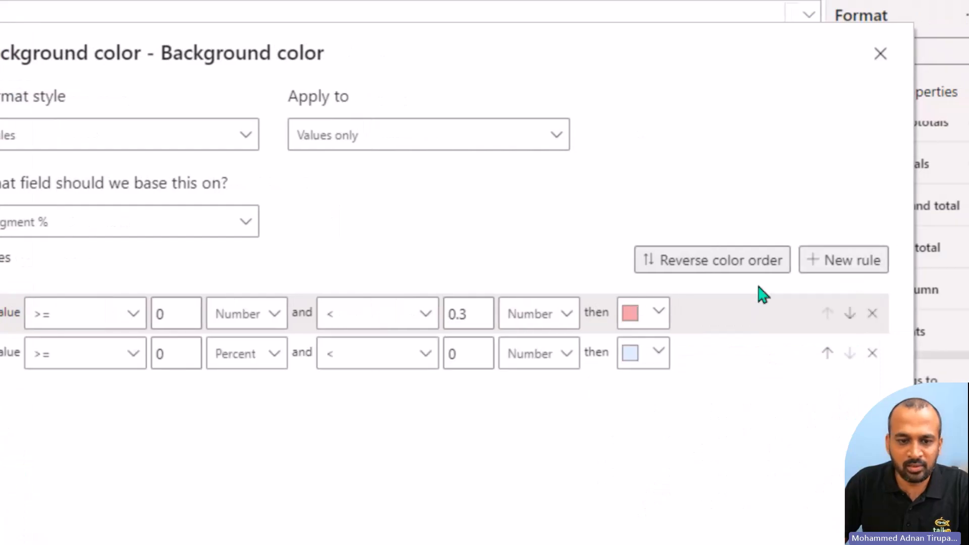
pyautogui.click(193, 362)
pyautogui.write('.3')
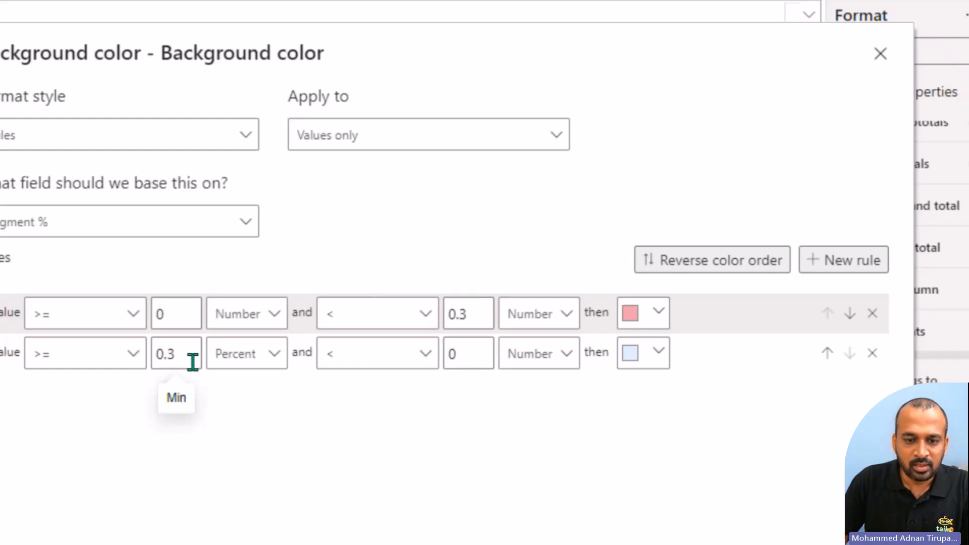
pyautogui.click(243, 370)
pyautogui.click(233, 394)
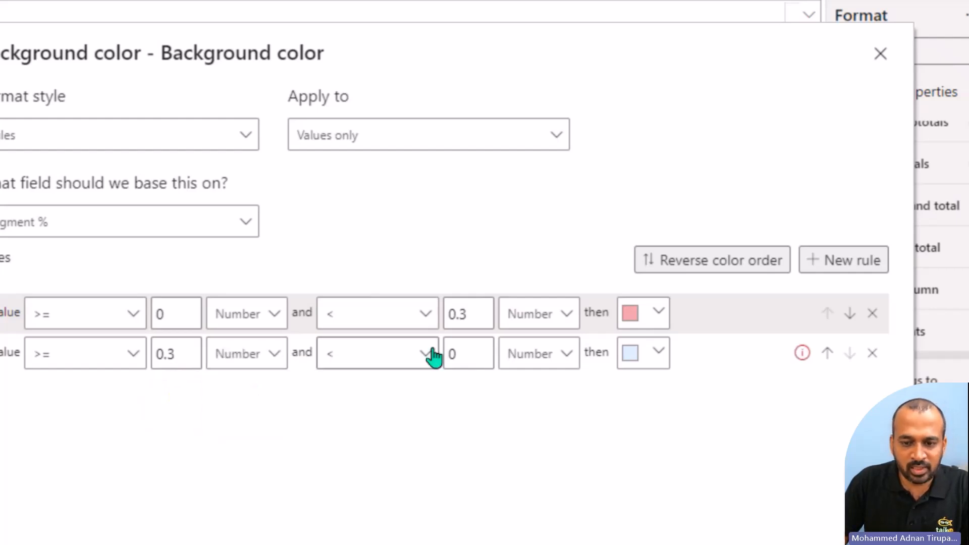
pyautogui.click(466, 356)
pyautogui.press('BackSpace')
pyautogui.write('2')
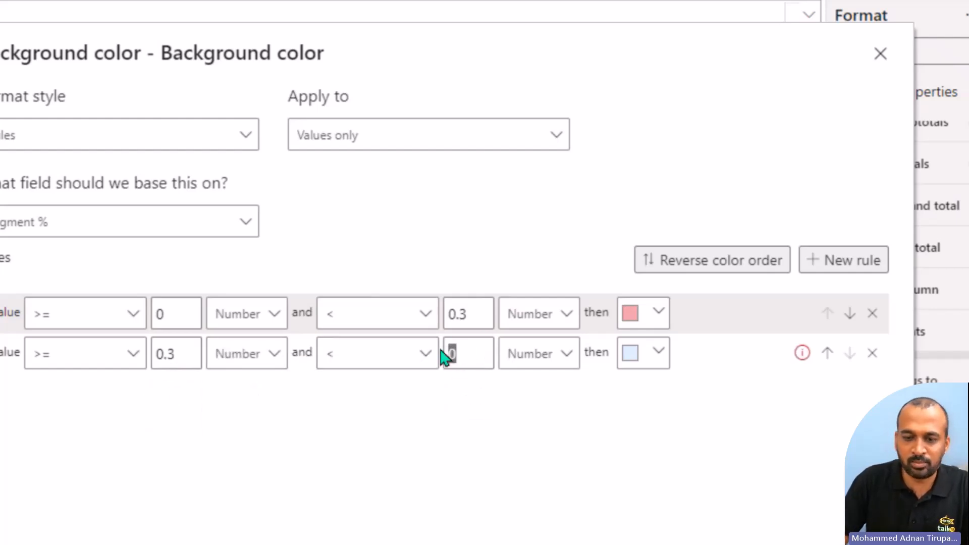
pyautogui.click(647, 356)
pyautogui.click(655, 401)
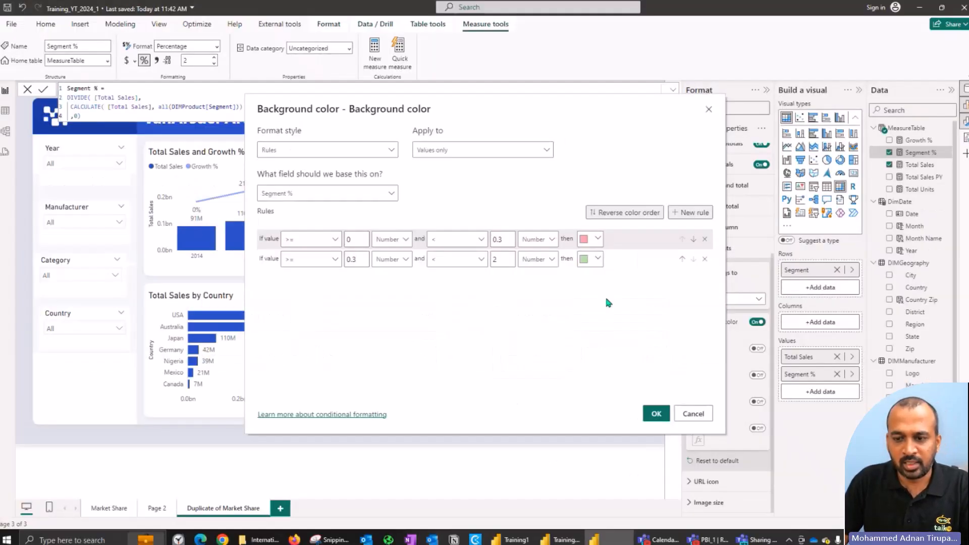
pyautogui.click(656, 413)
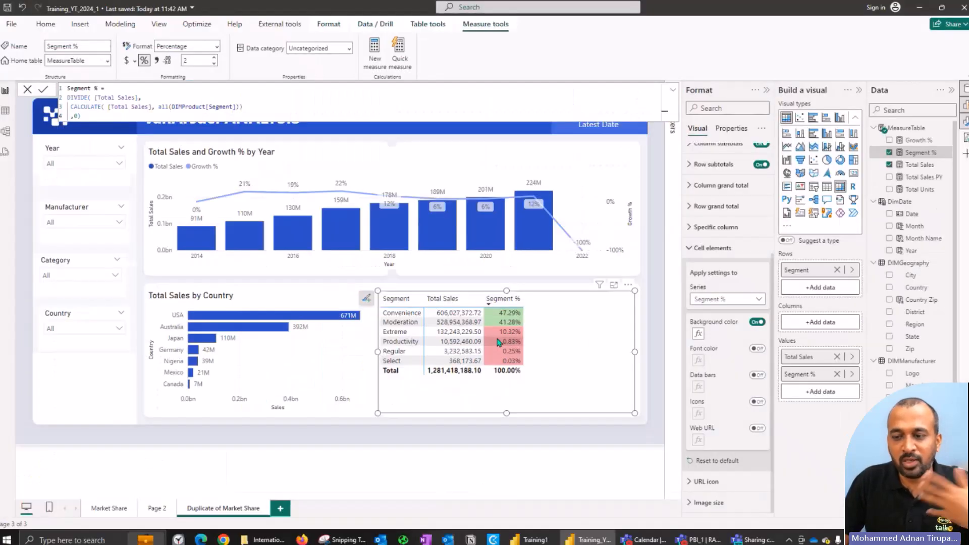
# Step: Reopen the Segment % background color rules and lower the light red rule's upper limit to 0.1
pyautogui.click(698, 334)
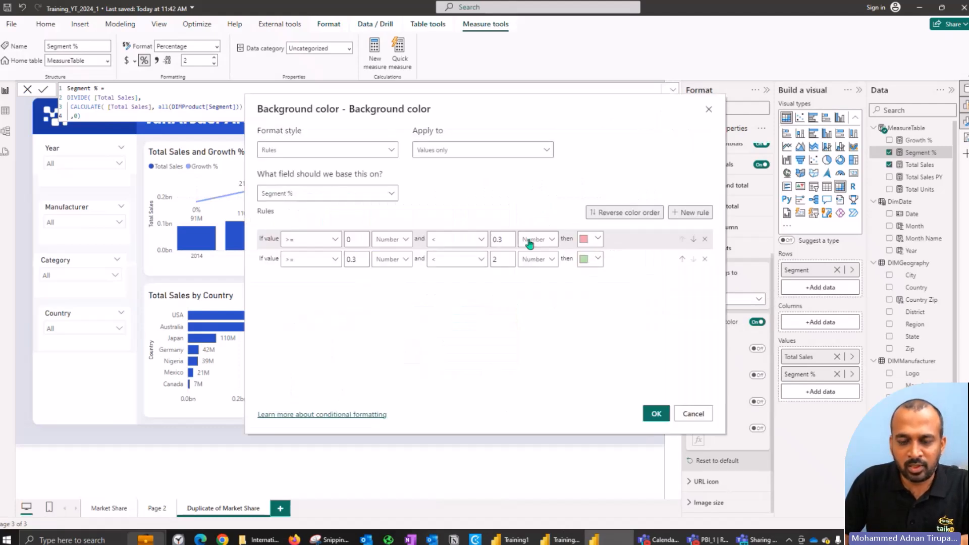
pyautogui.click(505, 238)
pyautogui.press('BackSpace')
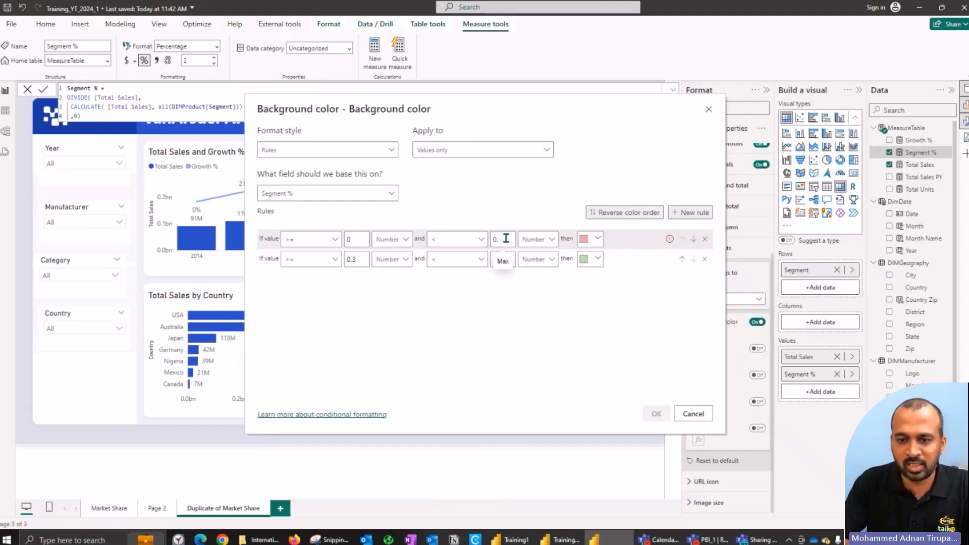
pyautogui.write('1')
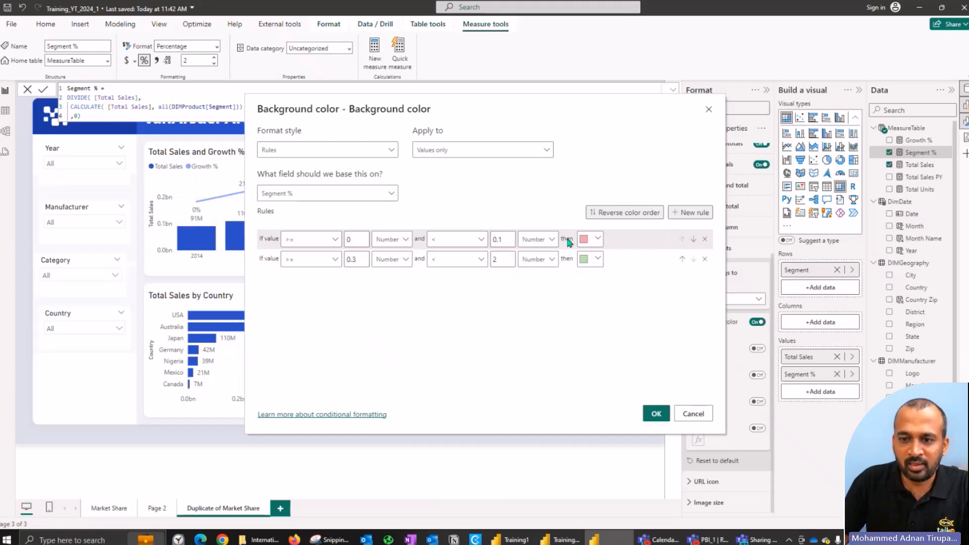
pyautogui.click(595, 240)
pyautogui.click(639, 283)
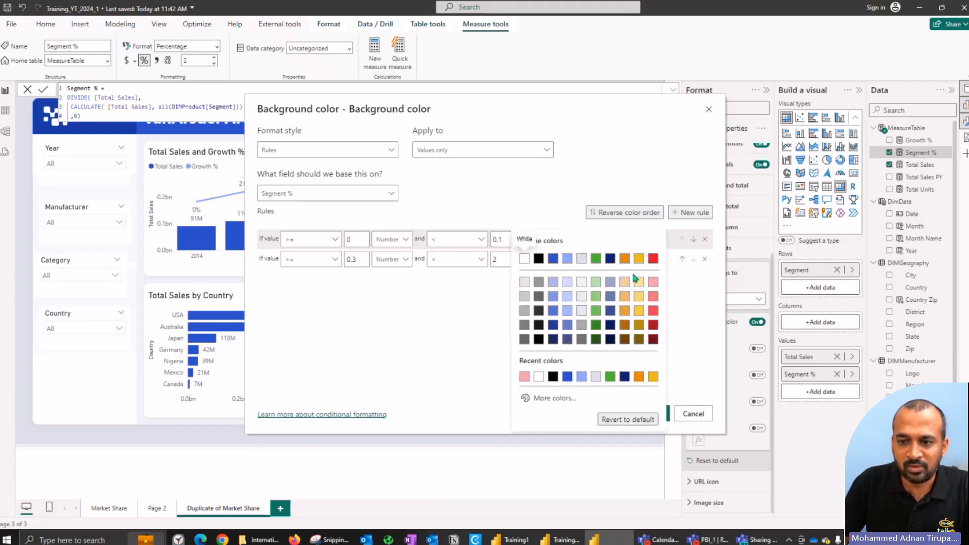
pyautogui.click(651, 282)
# Step: Add a light yellow rule for >= 0.1 Percent and < 0.3 Number, placed above the green rule, and apply the formatting
pyautogui.click(690, 212)
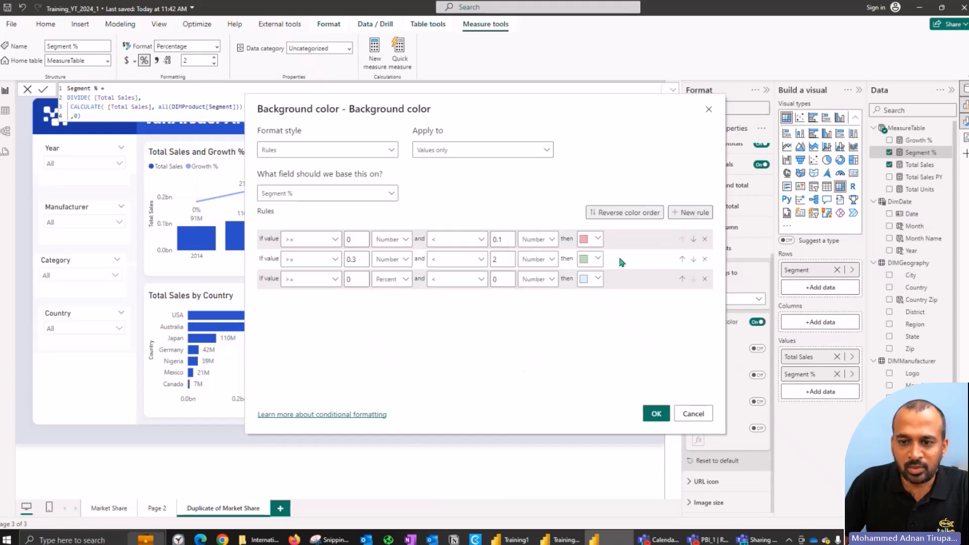
pyautogui.click(353, 279)
pyautogui.write('.1')
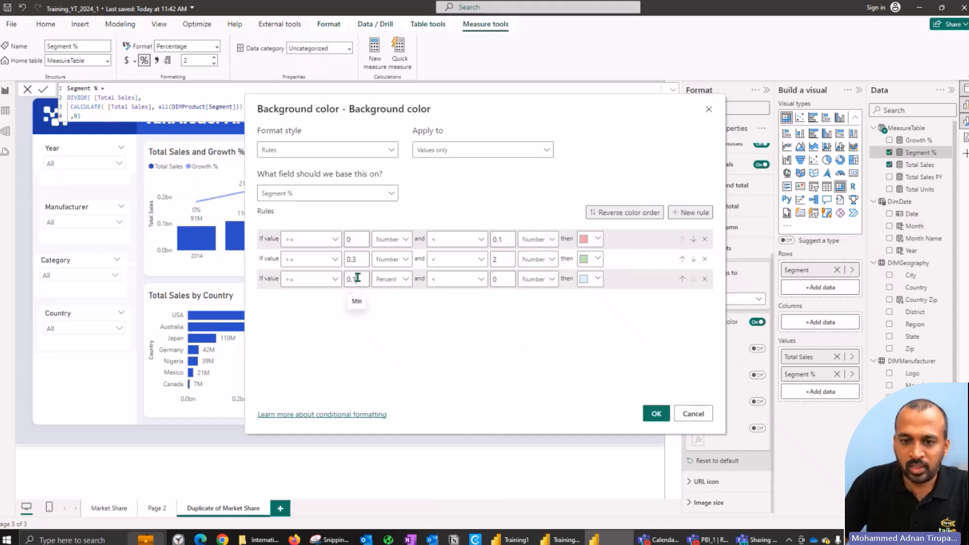
pyautogui.click(501, 279)
pyautogui.write('.3')
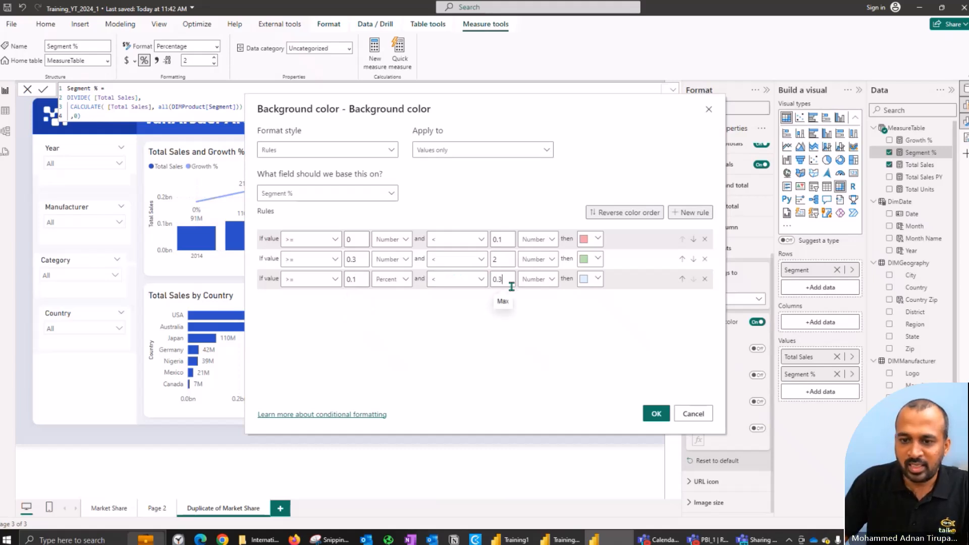
pyautogui.click(595, 279)
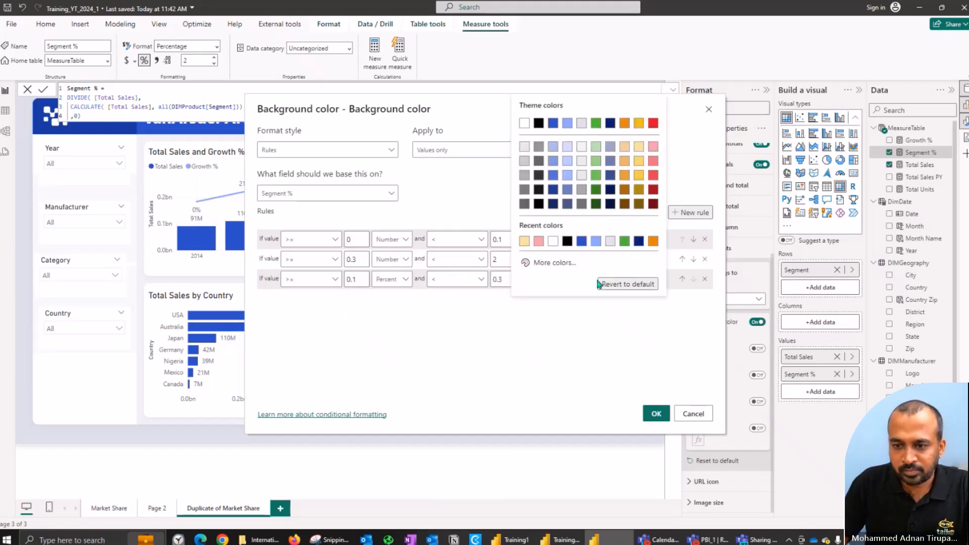
pyautogui.click(525, 243)
pyautogui.click(682, 280)
pyautogui.click(655, 411)
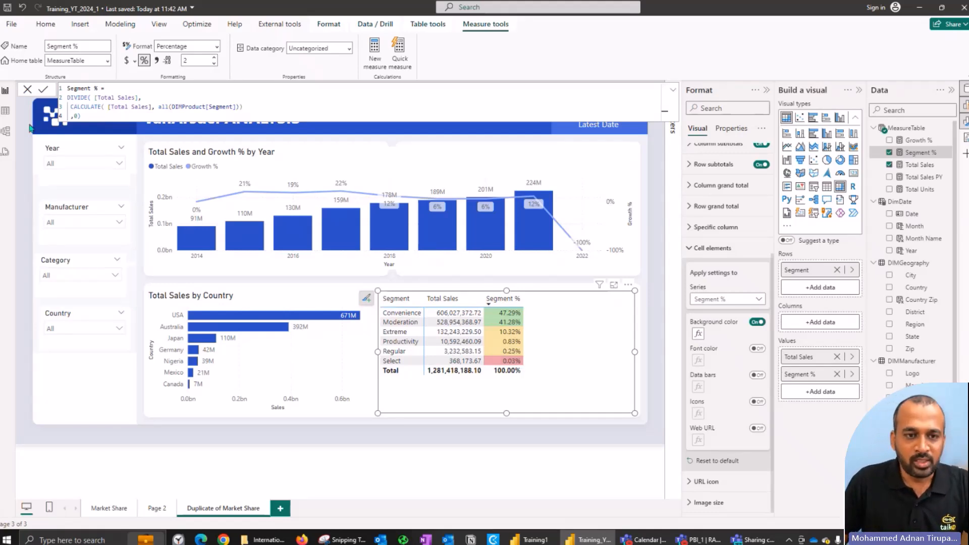
pyautogui.click(28, 89)
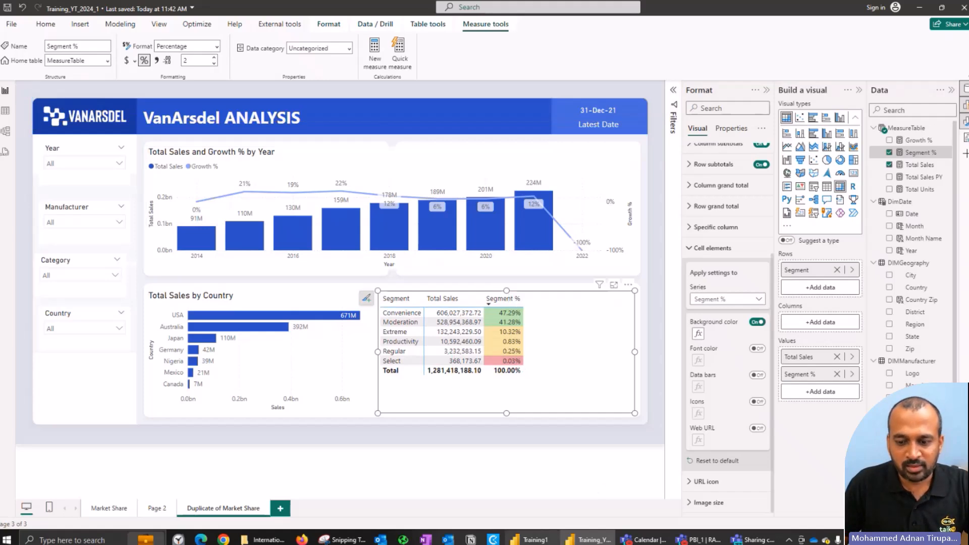
# Step: Switch to the Training1 report and examine how the card visual on its New page is built
pyautogui.click(527, 540)
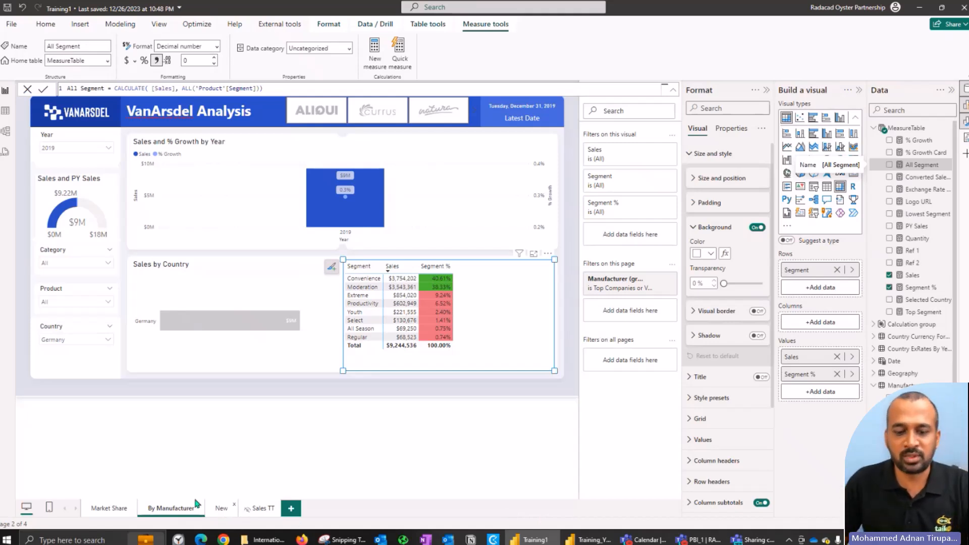
pyautogui.click(222, 510)
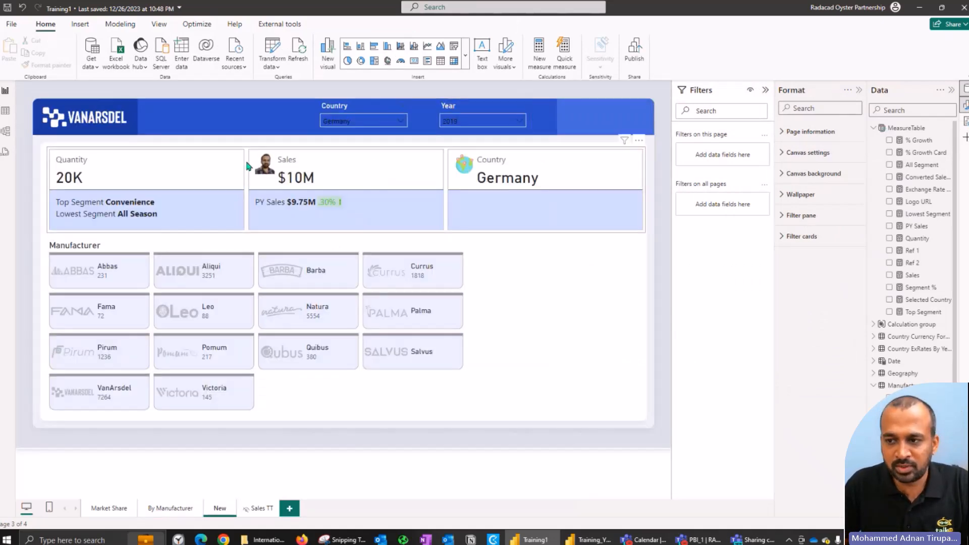
pyautogui.click(545, 211)
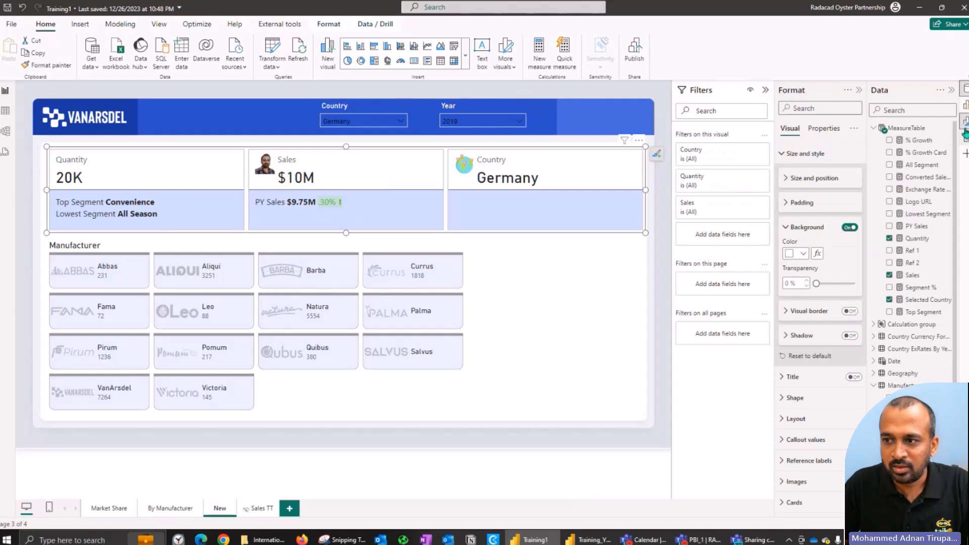
pyautogui.click(966, 106)
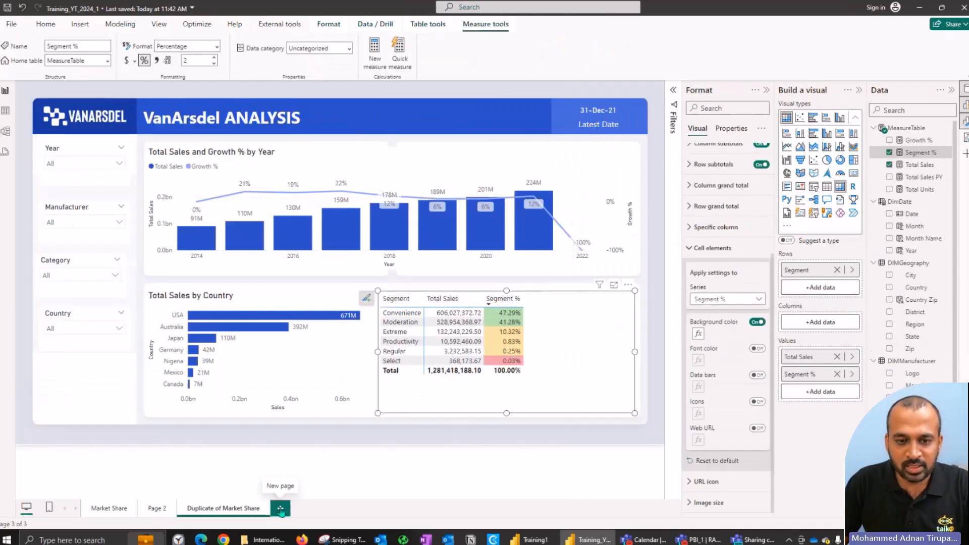
# Step: Back in Training_YT_2024_1, add a new page and insert a new-style card visual stretched across the page's upper area
pyautogui.click(280, 508)
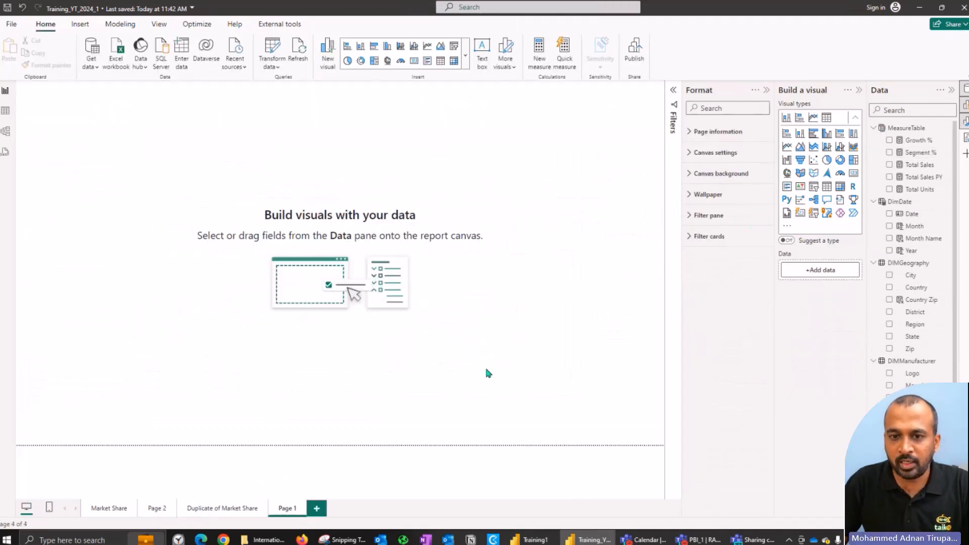
pyautogui.click(800, 214)
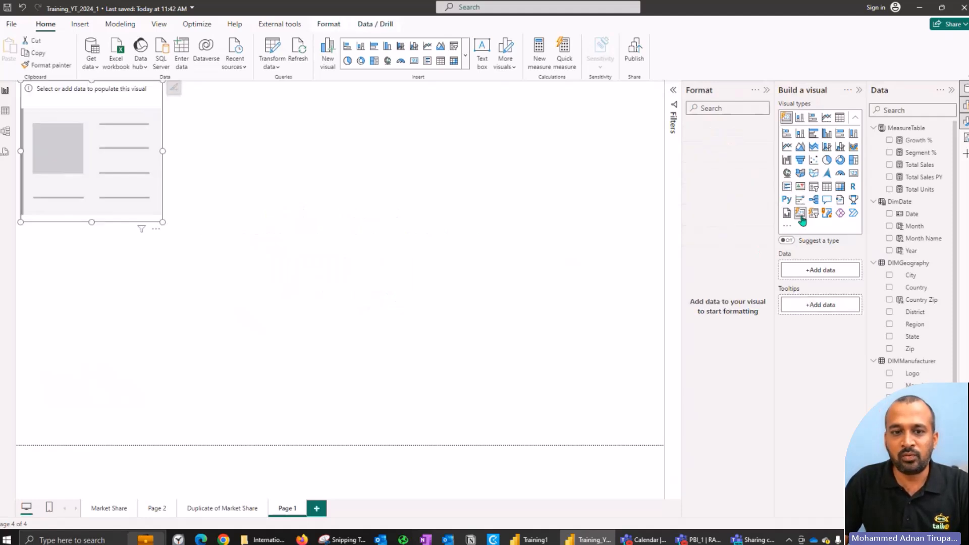
pyautogui.moveTo(164, 224); pyautogui.dragTo(627, 194)
pyautogui.moveTo(413, 163); pyautogui.dragTo(396, 197)
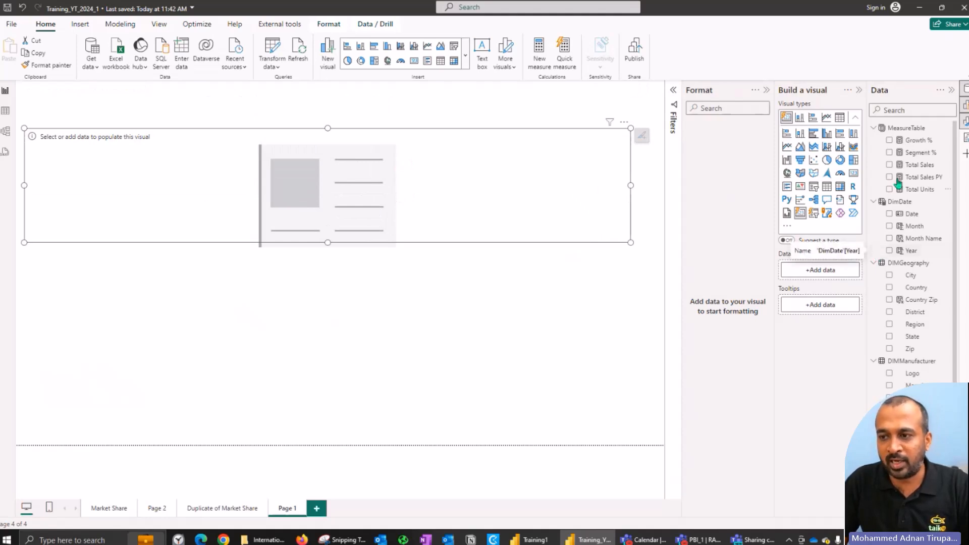
# Step: Add Total Units, Total Sales and Country to the card visual and reduce the visual's height
pyautogui.click(888, 189)
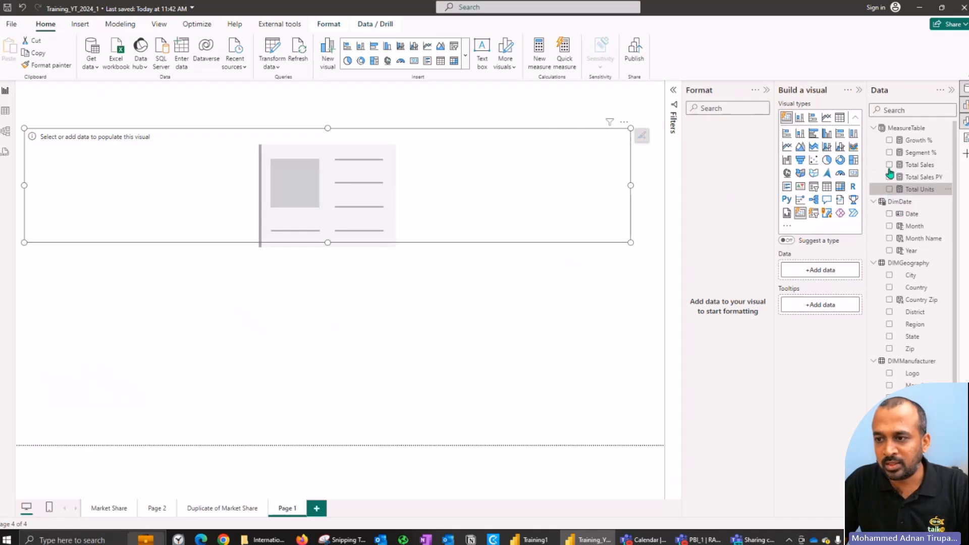
pyautogui.click(888, 166)
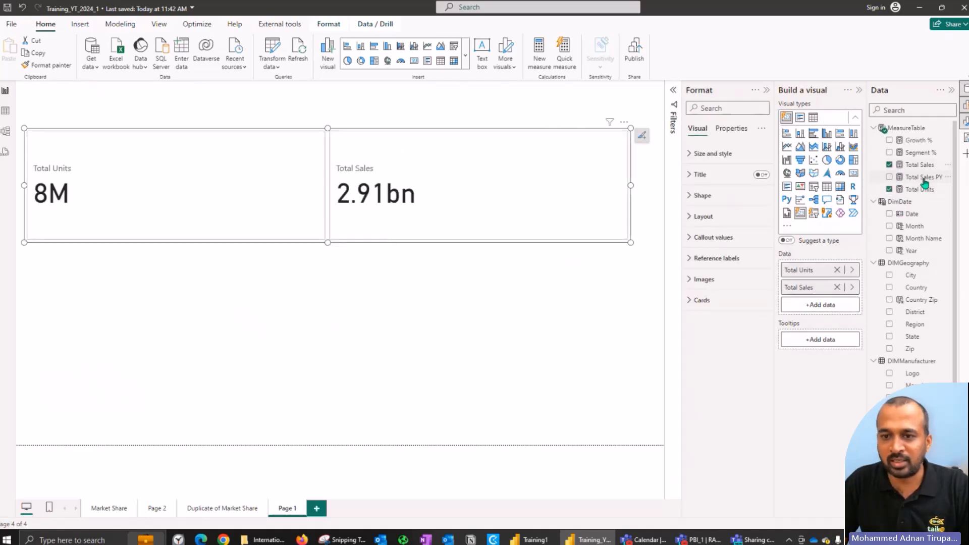
pyautogui.click(889, 287)
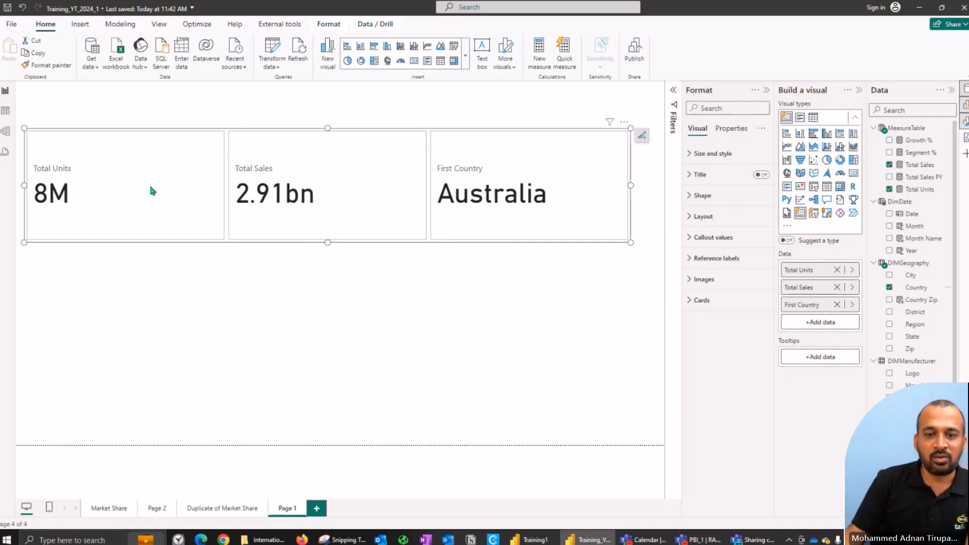
pyautogui.moveTo(629, 242); pyautogui.dragTo(612, 192)
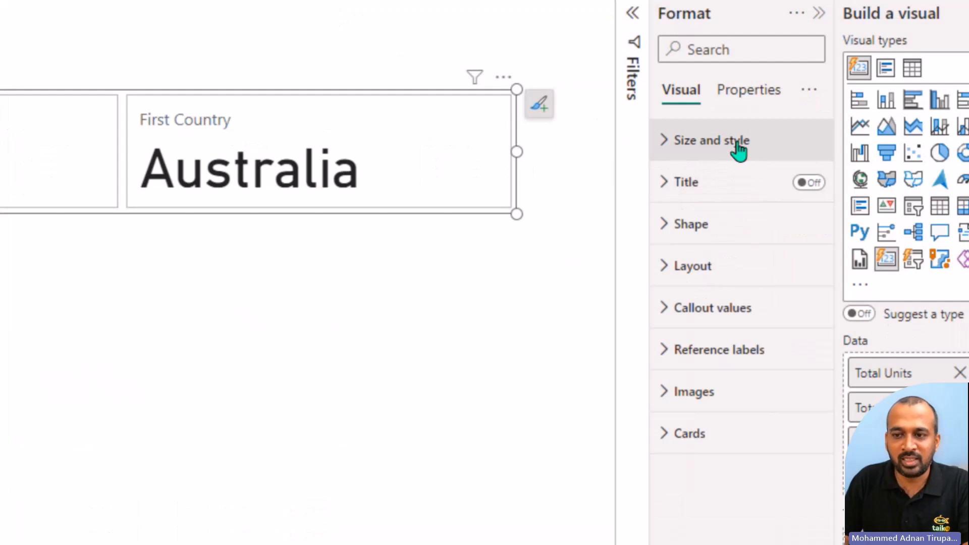
# Step: Change the cards' shape to Rounded Rectangle and move the card visual slightly to the right on the page
pyautogui.click(707, 225)
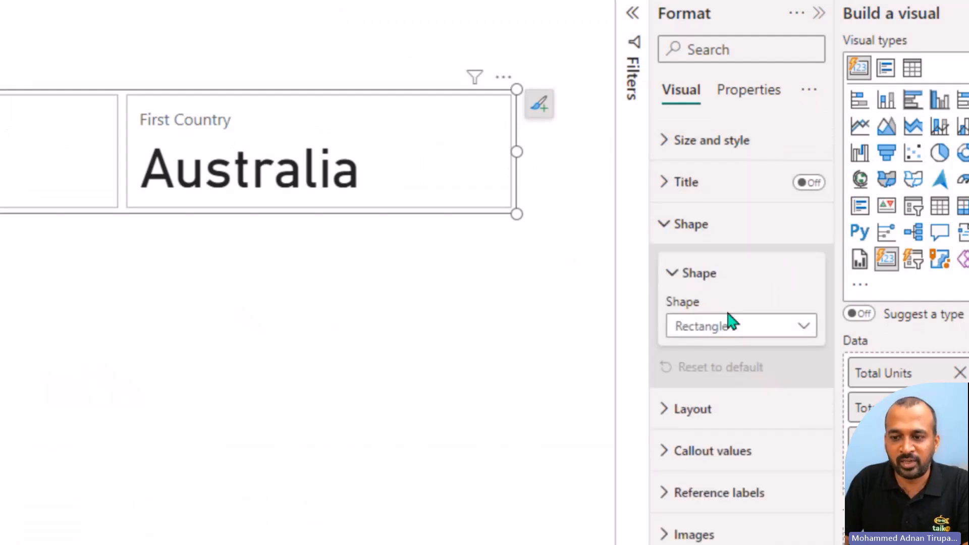
pyautogui.click(737, 330)
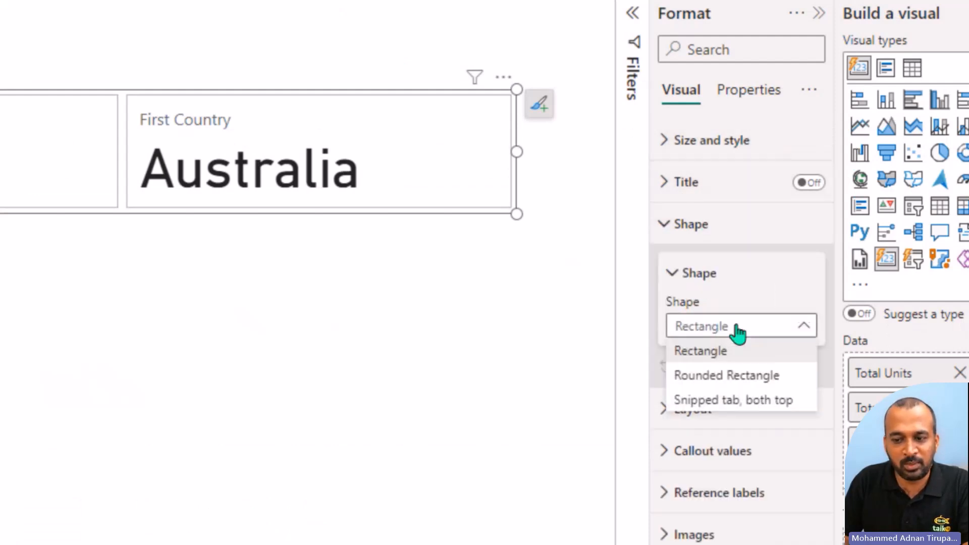
pyautogui.click(752, 379)
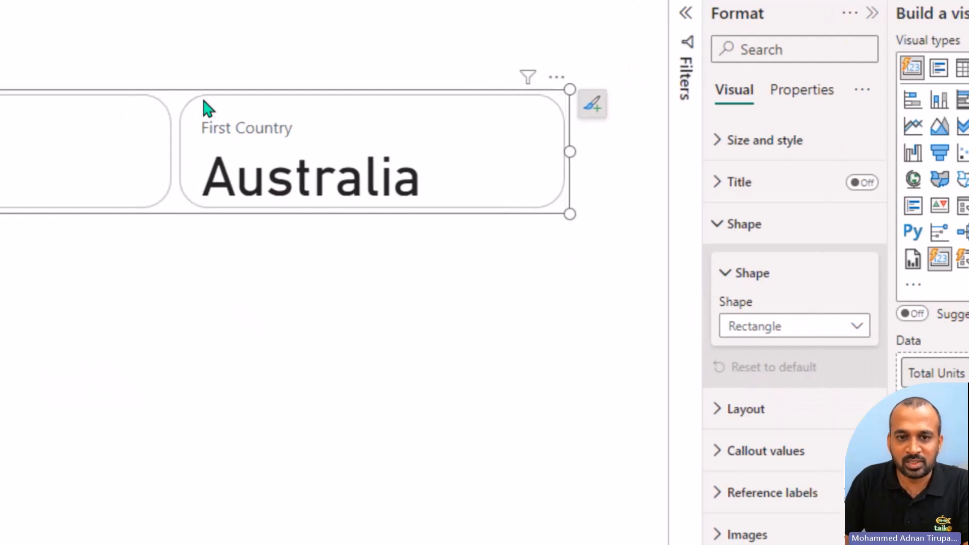
pyautogui.moveTo(348, 176); pyautogui.dragTo(485, 184)
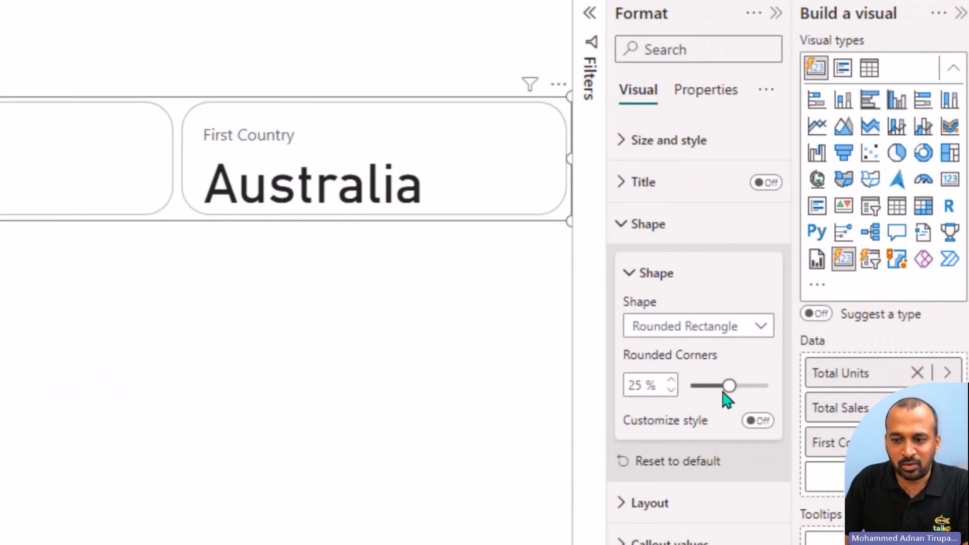
# Step: Try 50 % rounded corners, make the card visual taller, and set the rounded corners to 25 %
pyautogui.moveTo(803, 385); pyautogui.dragTo(863, 397)
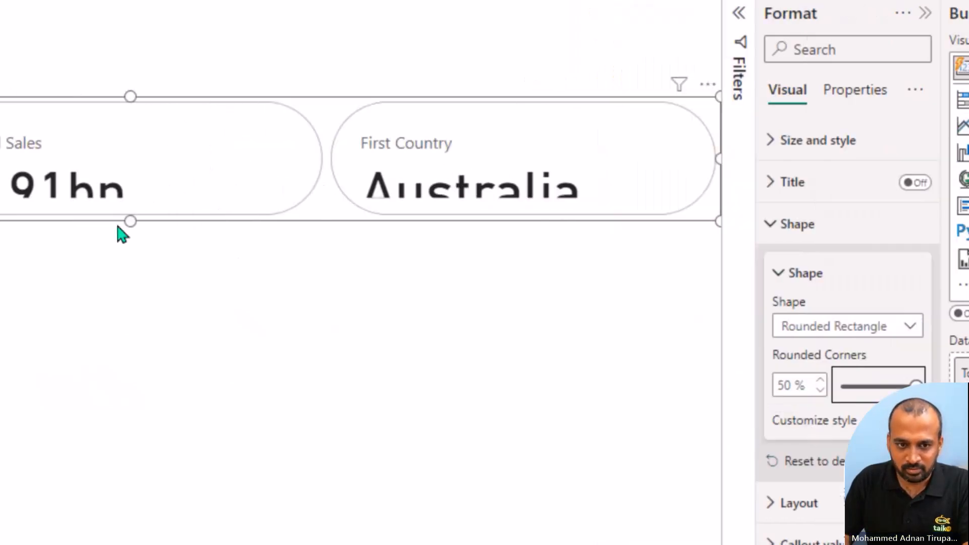
pyautogui.moveTo(128, 225); pyautogui.dragTo(132, 297)
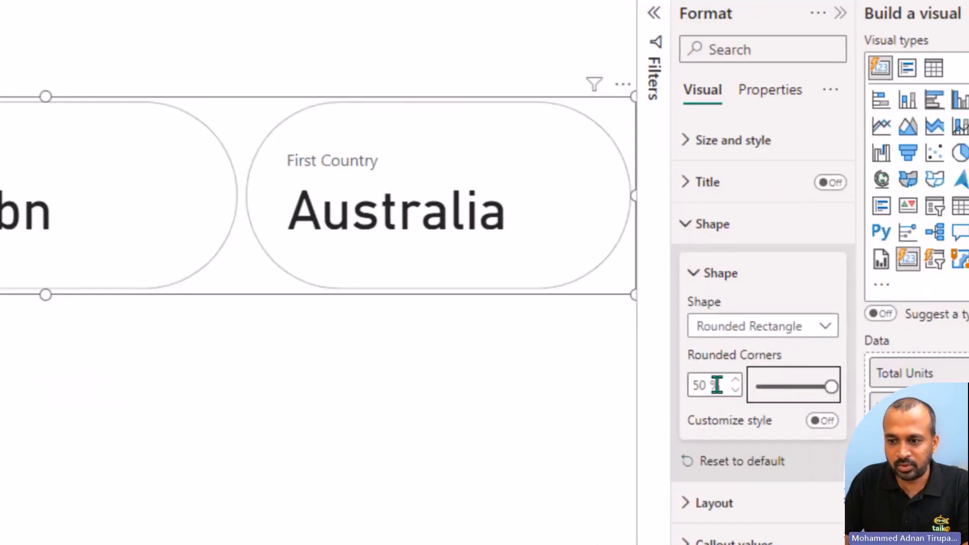
pyautogui.click(725, 384)
pyautogui.doubleClick(699, 385)
pyautogui.write('25')
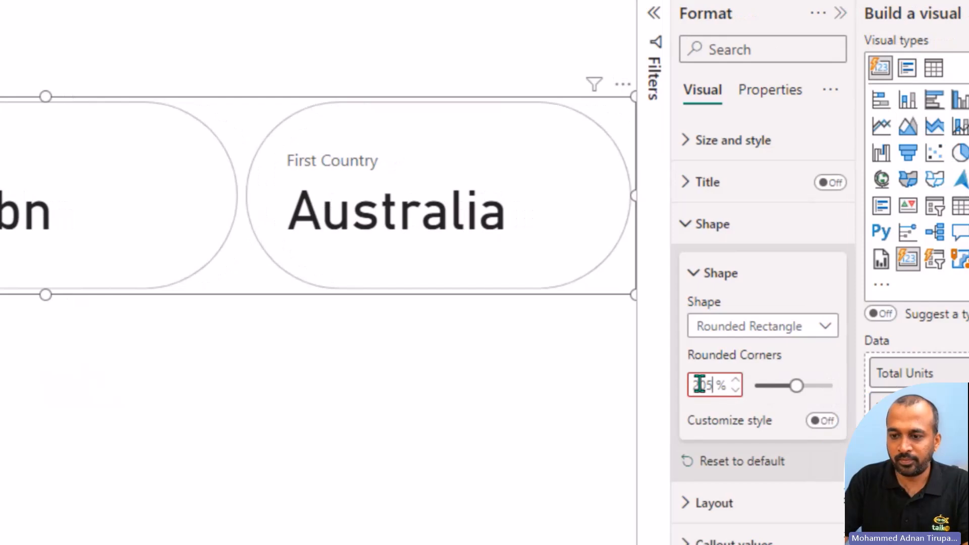
pyautogui.press('BackSpace')
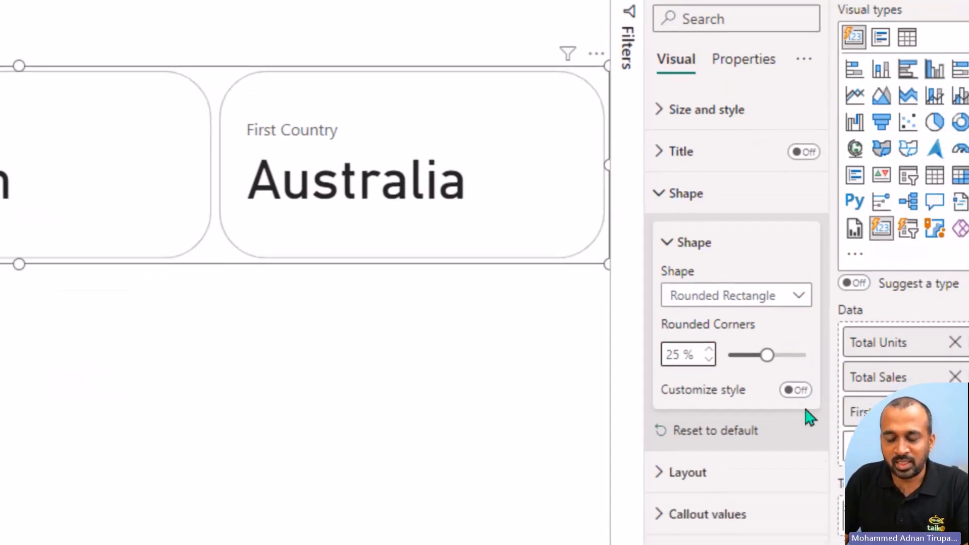
# Step: Try customizing the card corners individually, with the top left corner set to 25 %
pyautogui.click(822, 421)
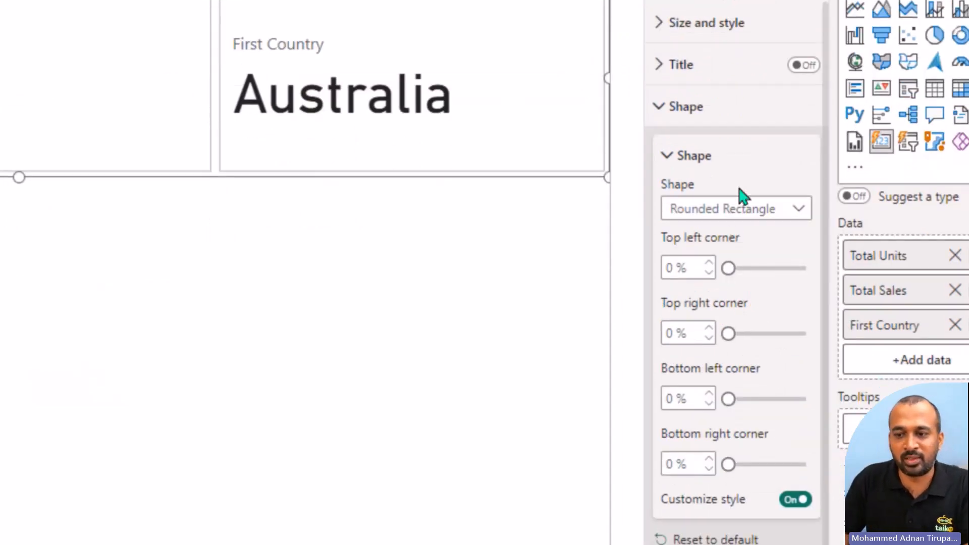
pyautogui.moveTo(728, 336); pyautogui.dragTo(752, 337)
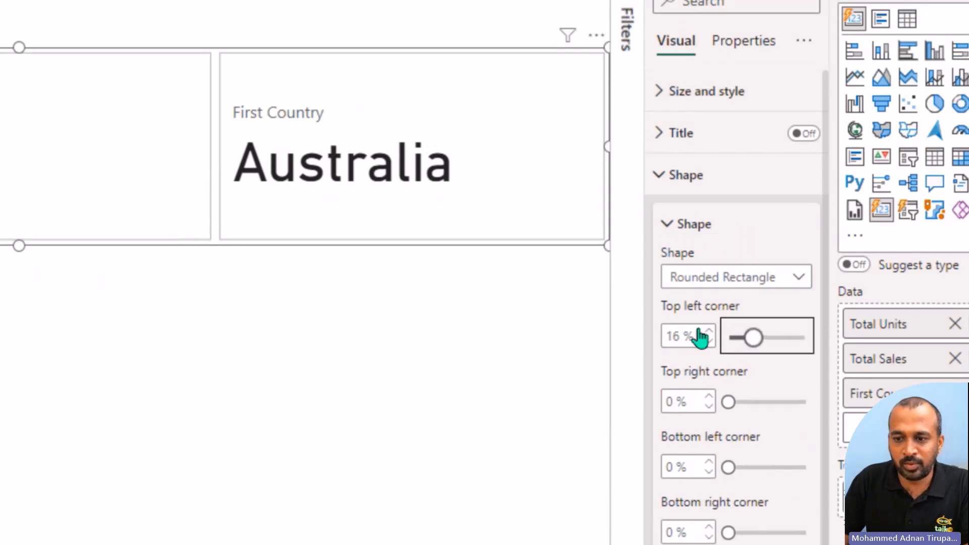
pyautogui.doubleClick(670, 334)
pyautogui.write('25')
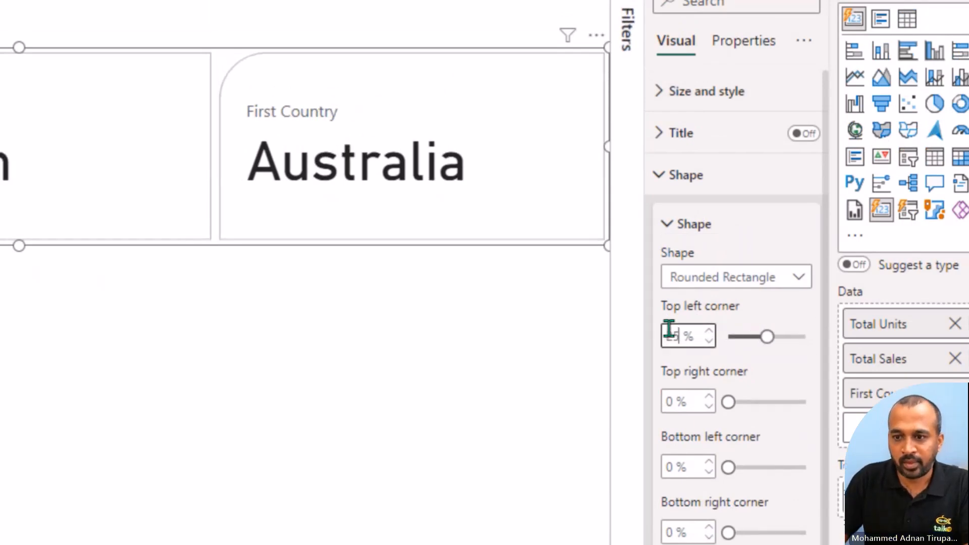
pyautogui.click(325, 346)
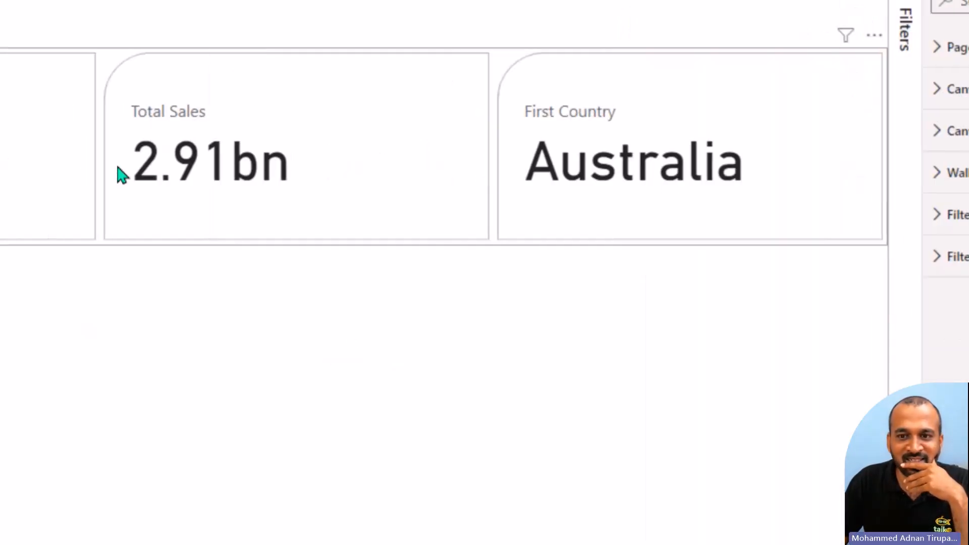
# Step: Turn off the individual corner customization of the card visual, keeping the Rounded Rectangle shape
pyautogui.click(824, 195)
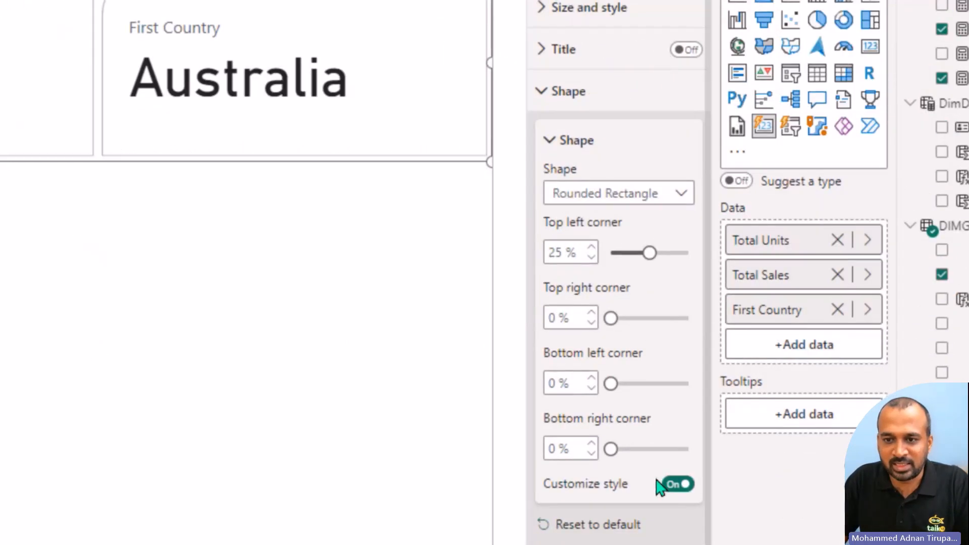
pyautogui.click(588, 194)
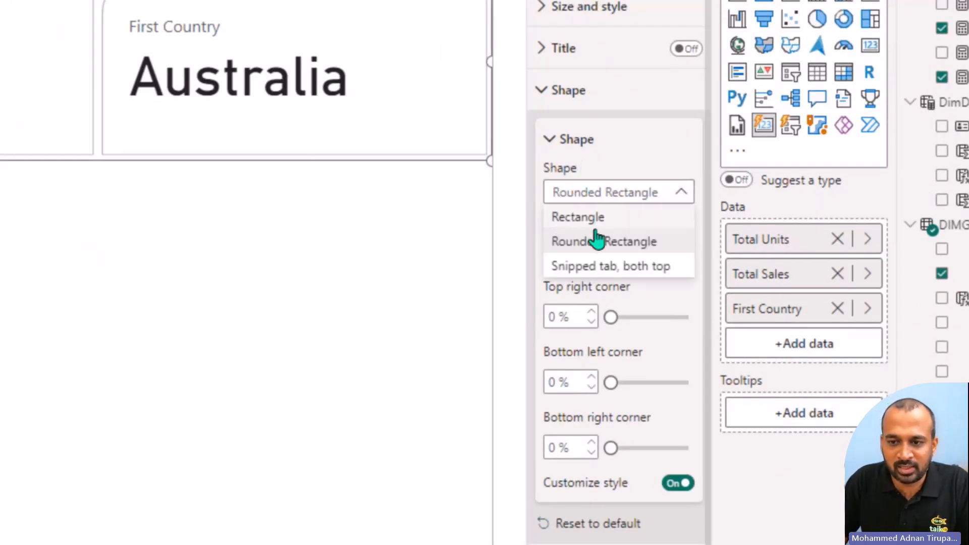
pyautogui.click(599, 241)
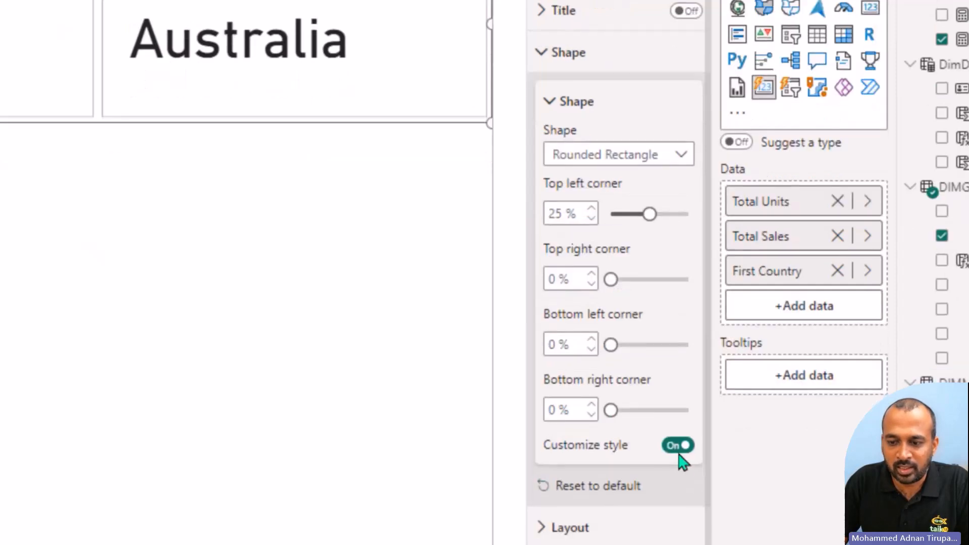
pyautogui.click(679, 446)
pyautogui.click(594, 107)
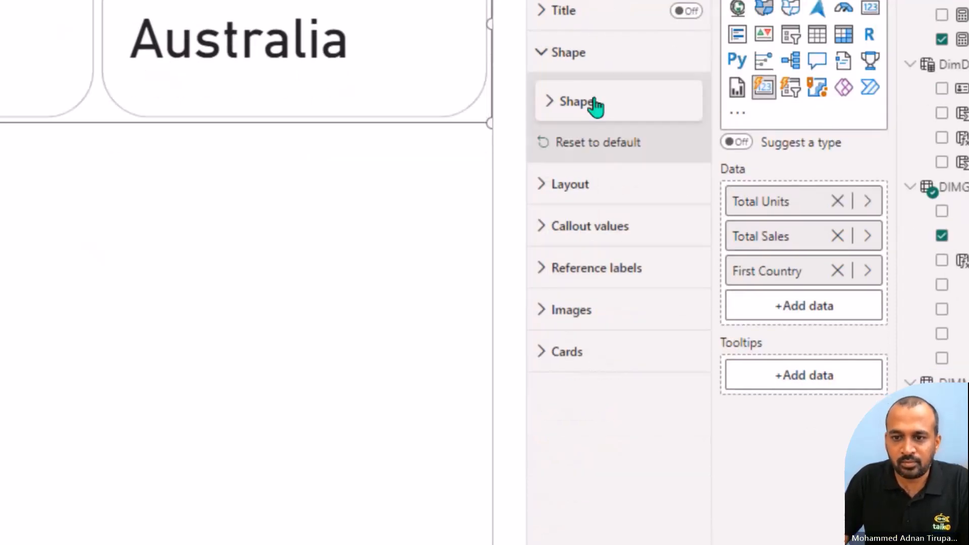
# Step: Try top vertical alignment in the card layout and return it to middle alignment
pyautogui.click(580, 185)
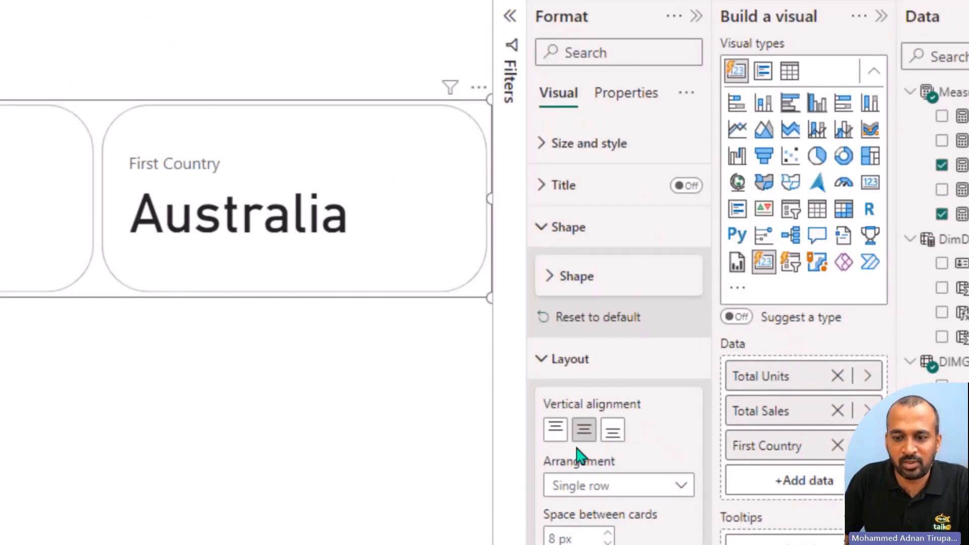
pyautogui.click(556, 429)
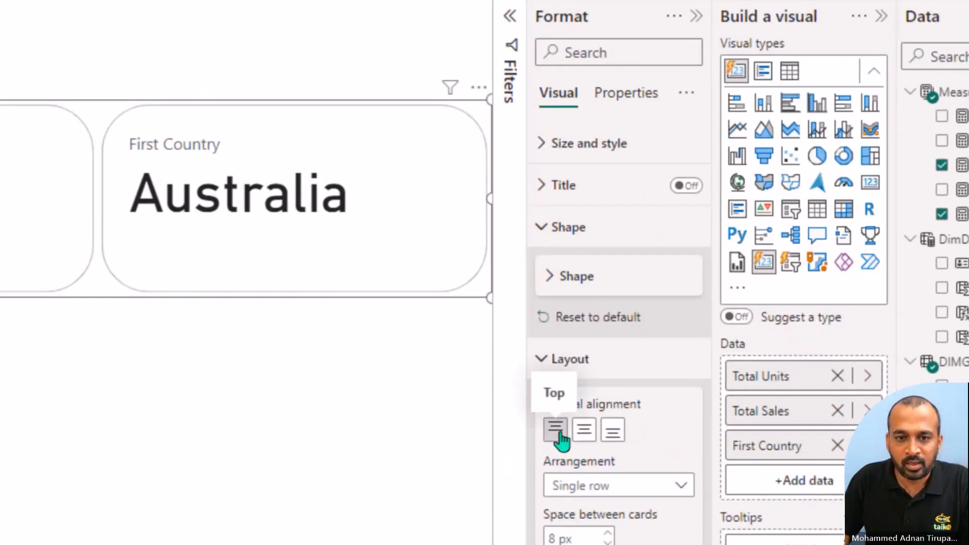
pyautogui.click(595, 434)
pyautogui.click(614, 356)
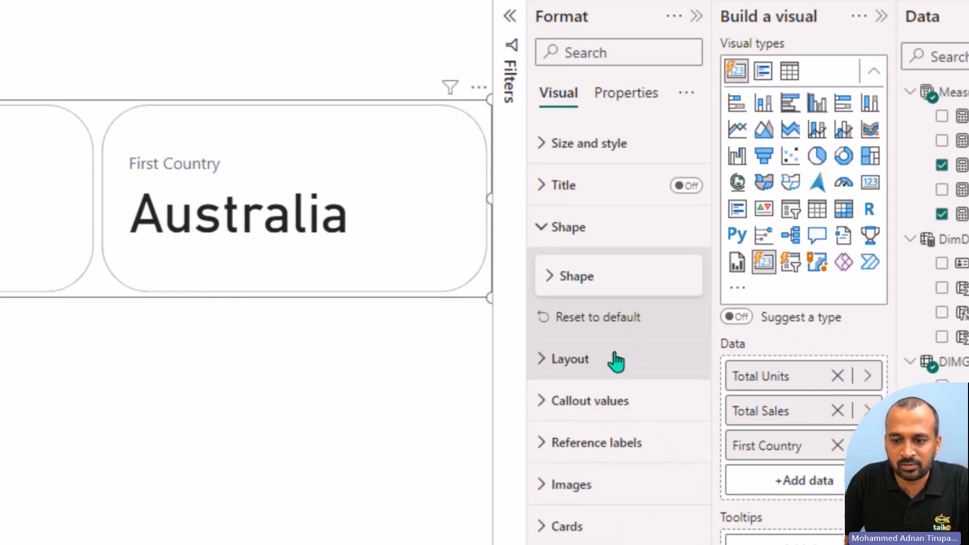
# Step: Set the callout values' font size to 25 for all series of the card visual
pyautogui.click(615, 403)
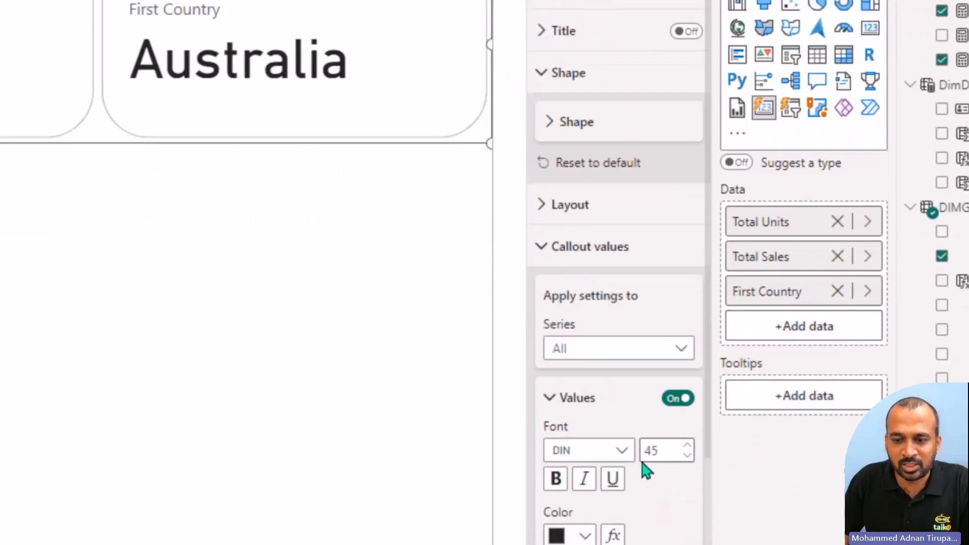
pyautogui.click(658, 448)
pyautogui.write('25')
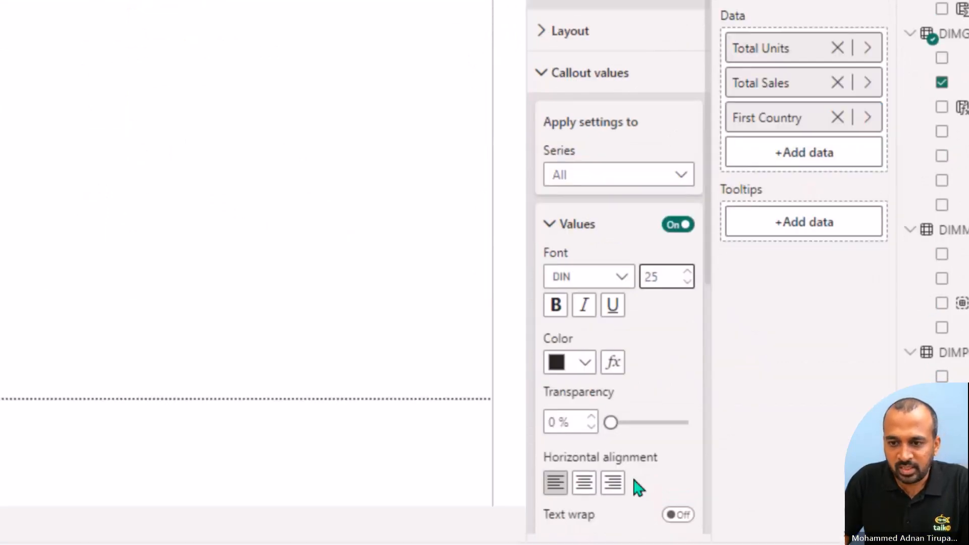
pyautogui.click(587, 389)
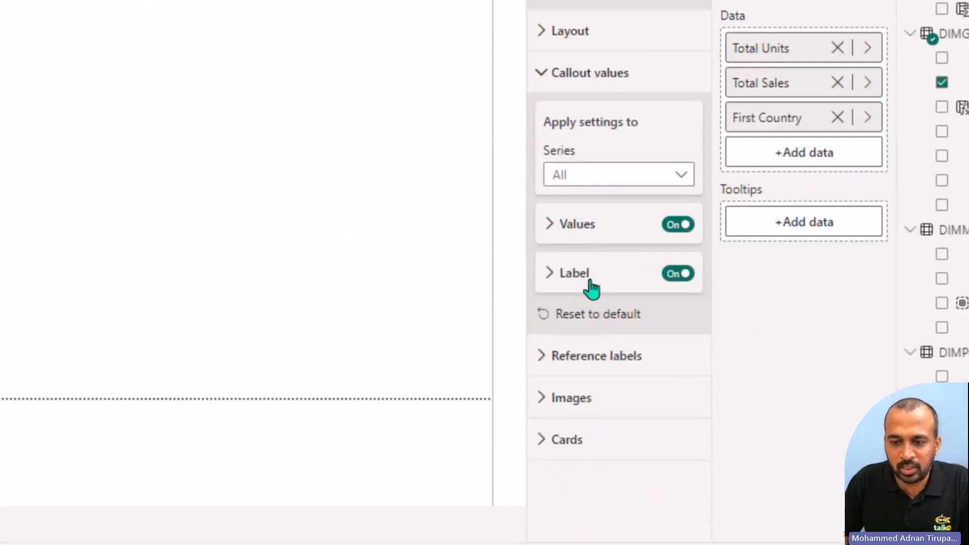
pyautogui.click(589, 276)
pyautogui.click(587, 278)
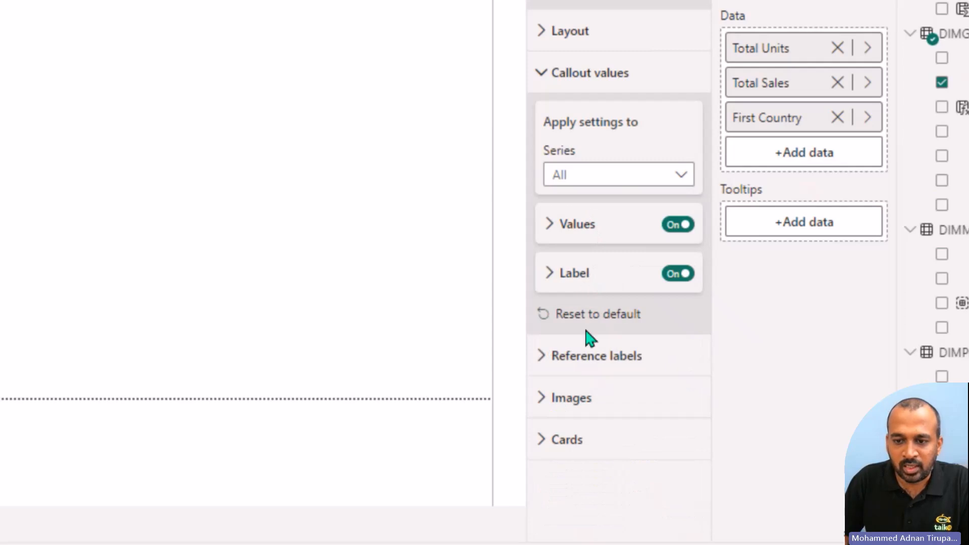
# Step: Open the card visual's reference label settings for the Total Units series and review the available options
pyautogui.click(588, 363)
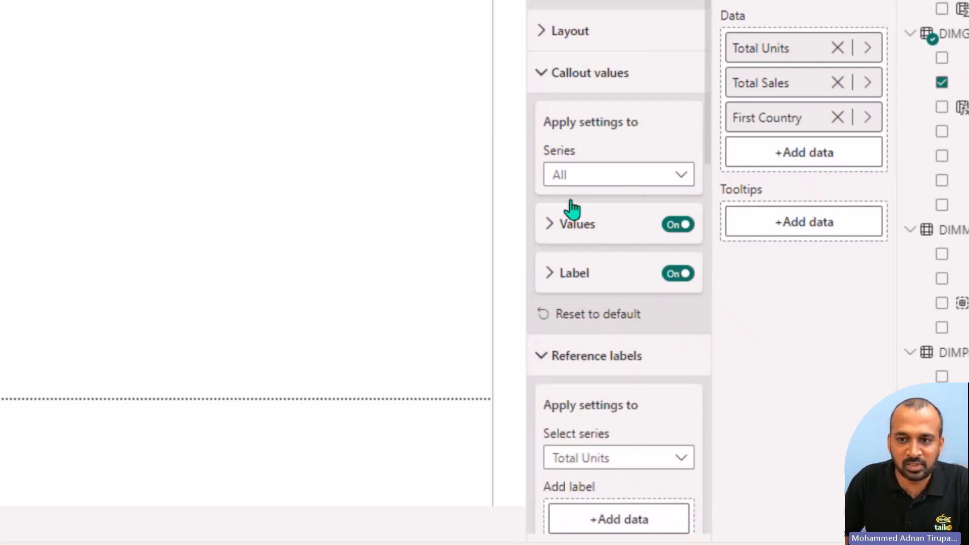
pyautogui.click(570, 86)
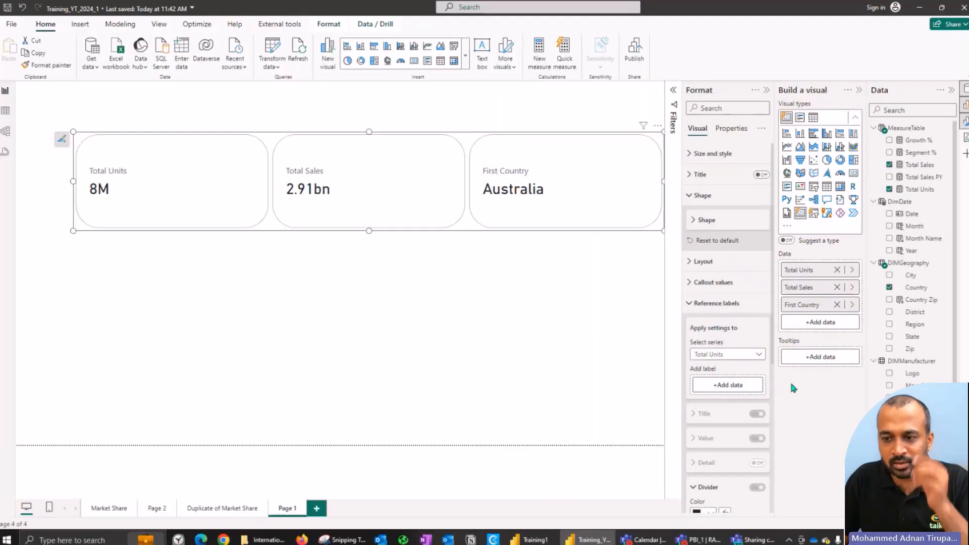
pyautogui.scroll(-3, 620, 163)
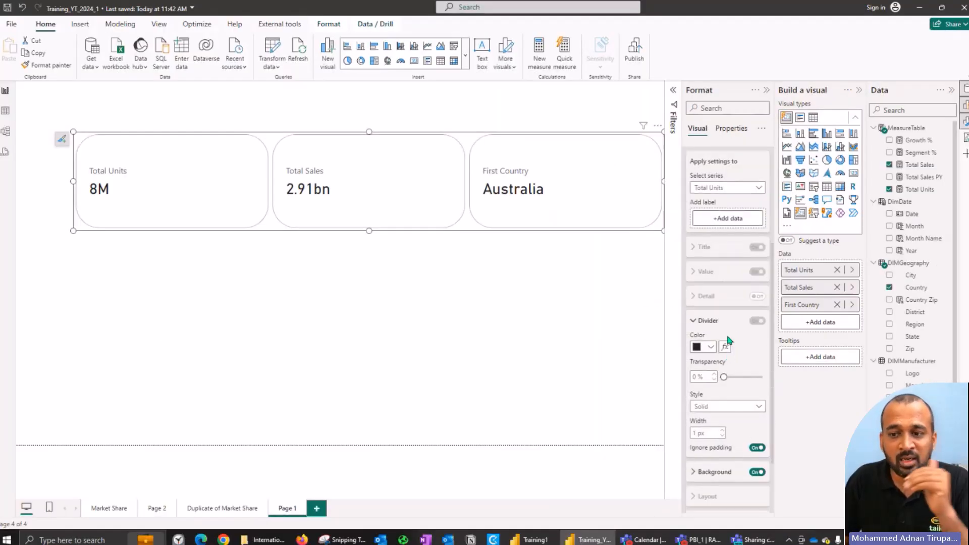
# Step: Switch to the Training1 report and examine the reference labels set up for the Quantity card on its New page
pyautogui.hotkey('alt', 'Tab')
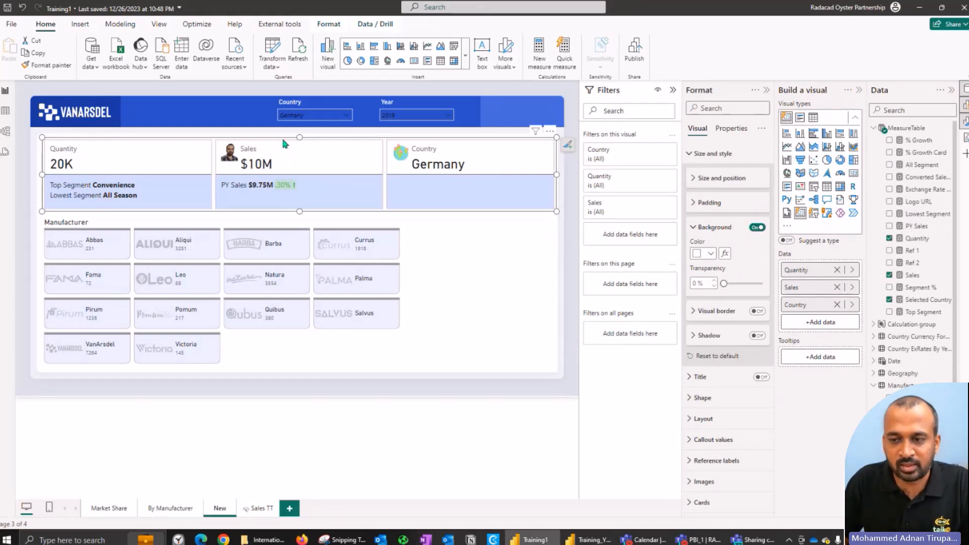
pyautogui.click(673, 90)
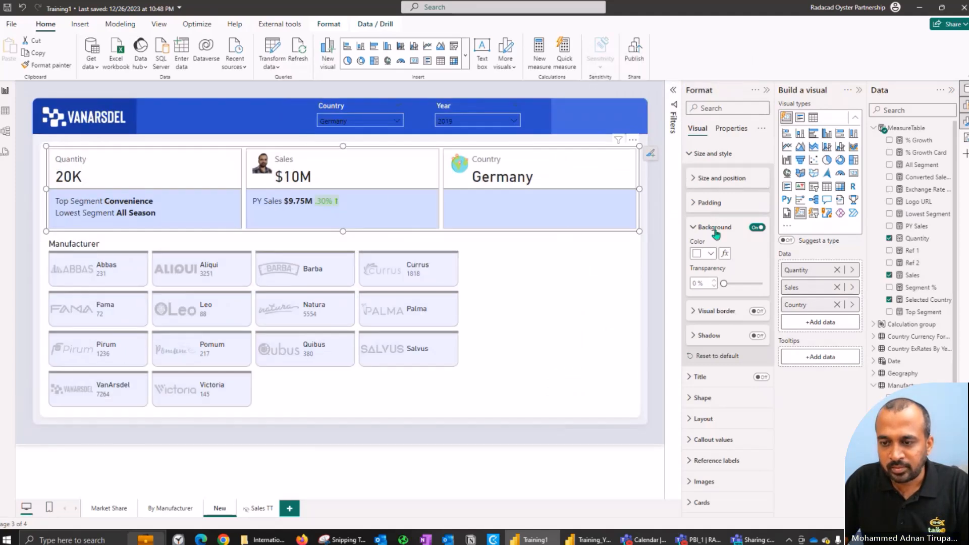
pyautogui.click(714, 227)
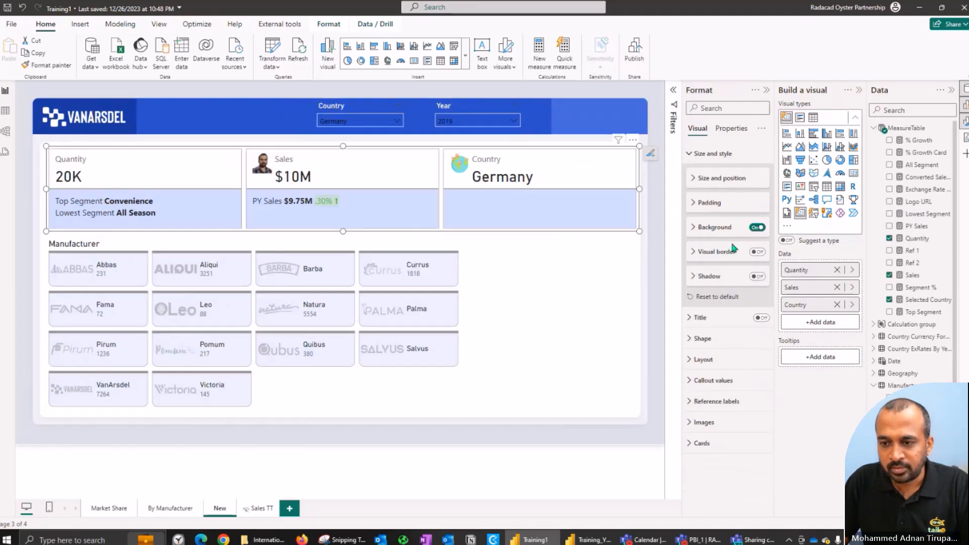
pyautogui.click(730, 402)
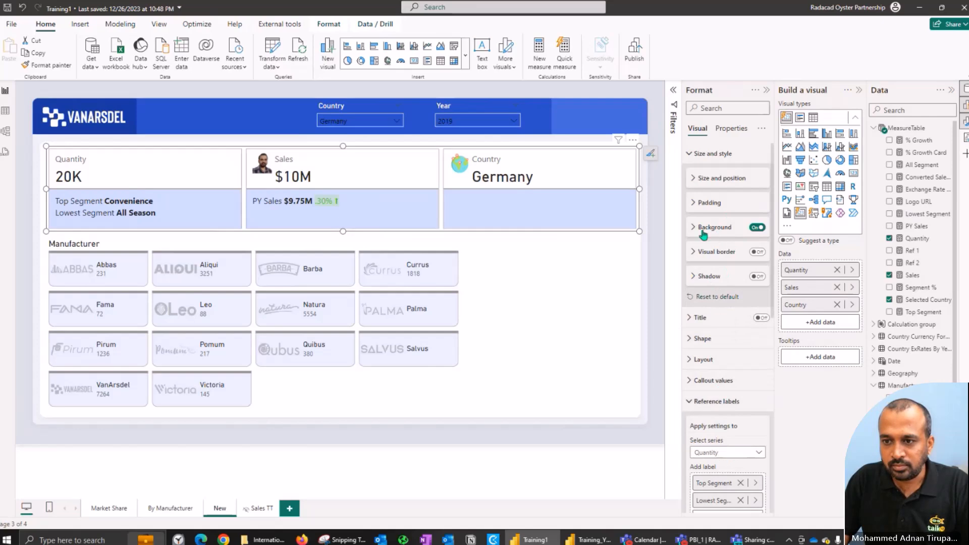
pyautogui.click(707, 153)
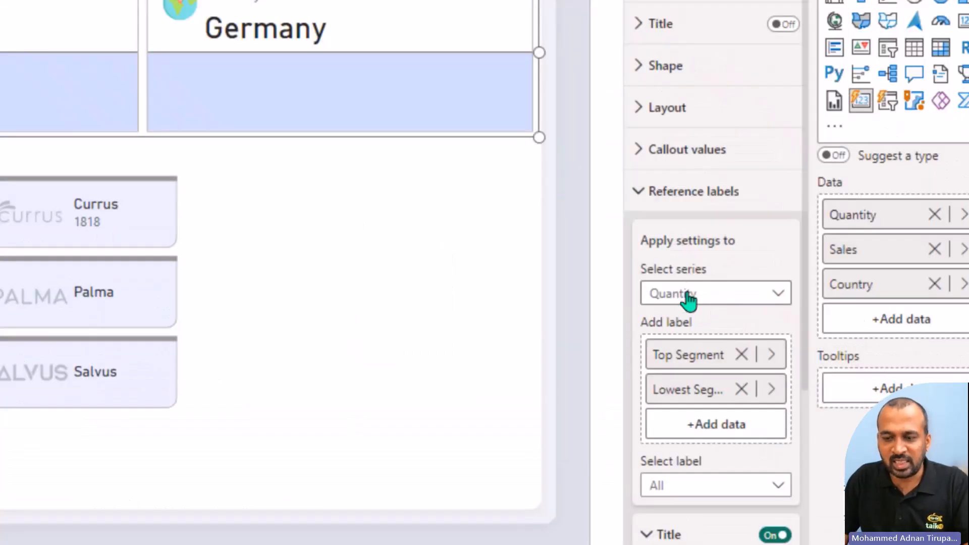
# Step: Review the series choices for the reference labels and examine the Selected Country measure's COALESCE and SELECTEDVALUE formula
pyautogui.click(714, 310)
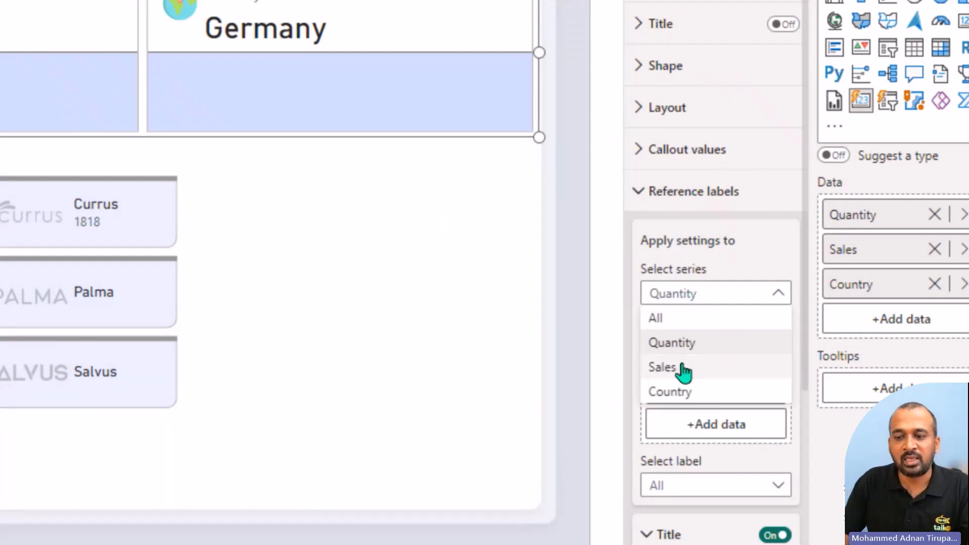
pyautogui.click(707, 348)
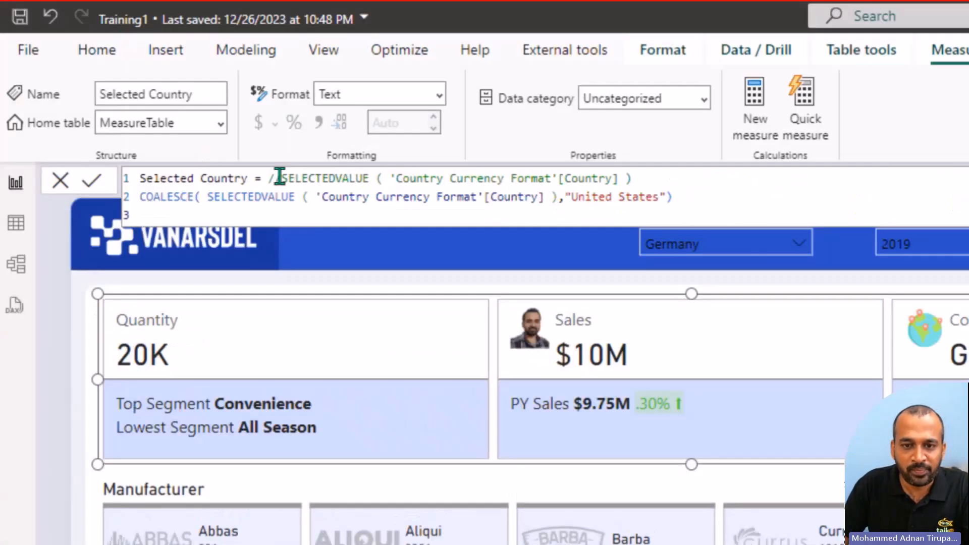
pyautogui.moveTo(309, 196); pyautogui.dragTo(672, 197)
pyautogui.doubleClick(161, 196)
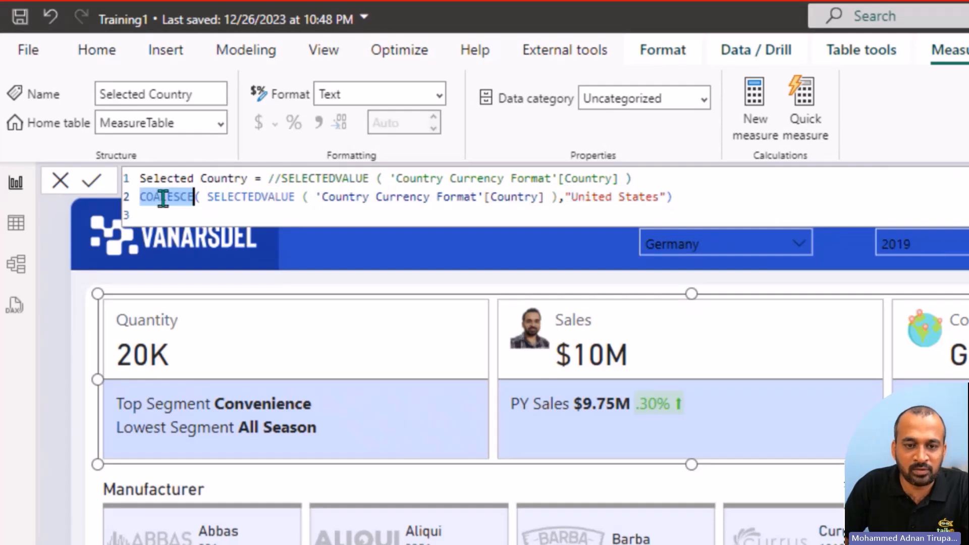
pyautogui.moveTo(207, 197); pyautogui.dragTo(396, 196)
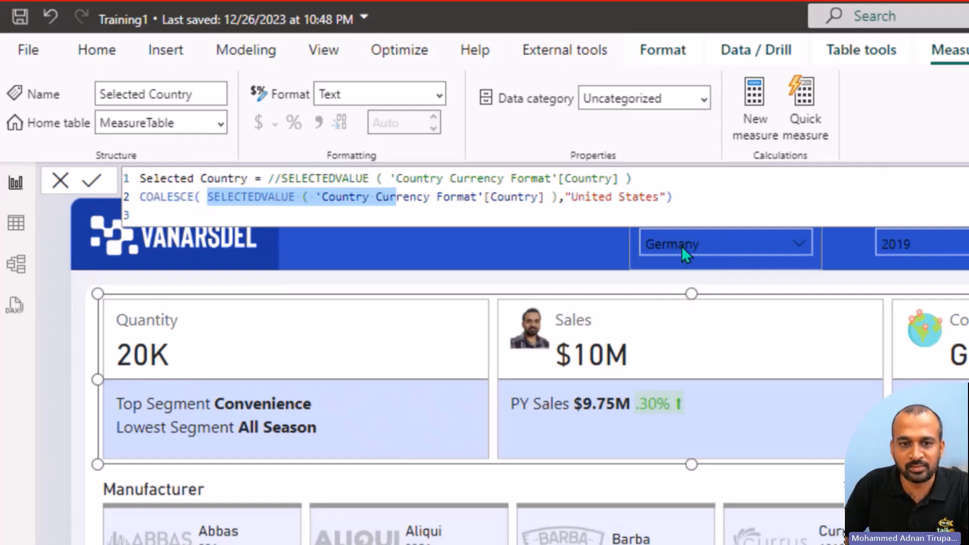
pyautogui.click(61, 186)
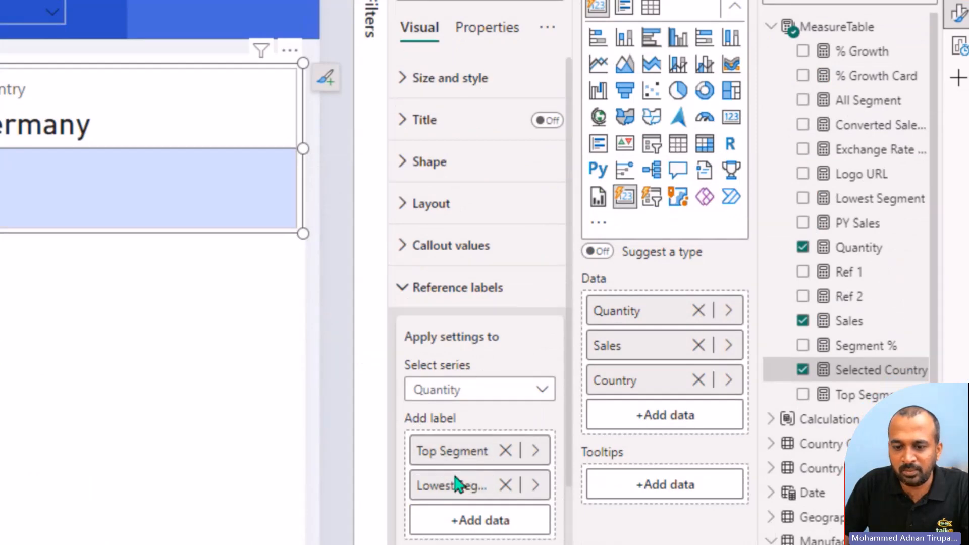
# Step: Examine the formulas of the Top Segment and Lowest Segment measures and close them without changes
pyautogui.click(877, 387)
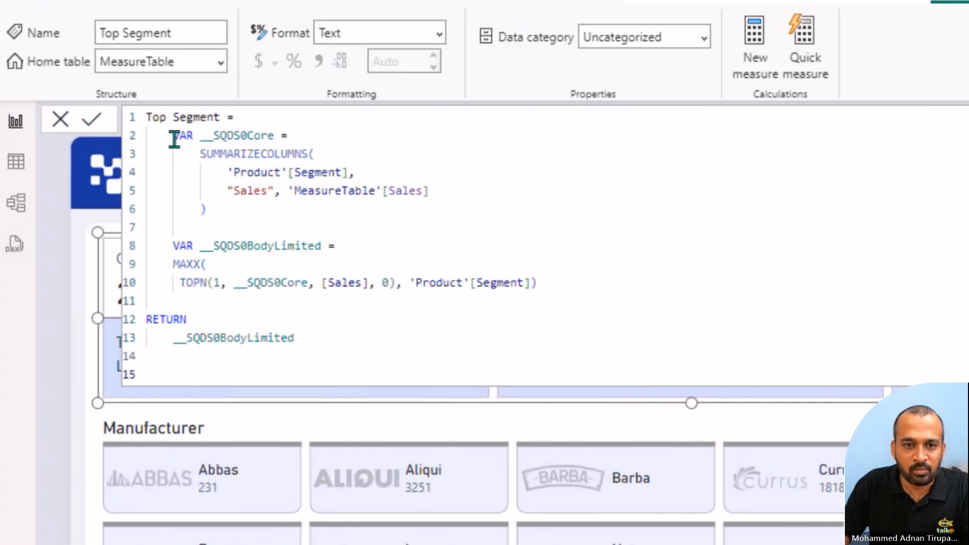
pyautogui.moveTo(173, 135); pyautogui.dragTo(234, 217)
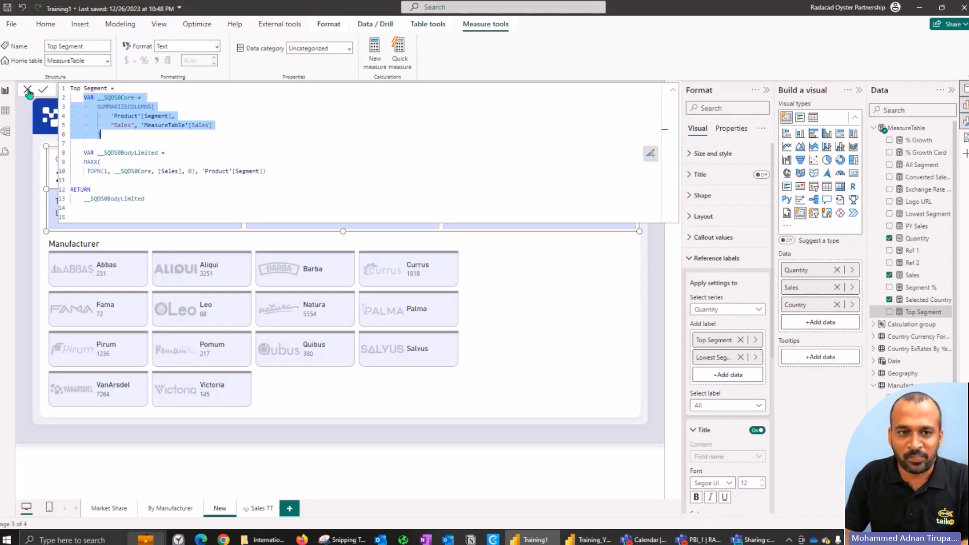
pyautogui.click(27, 89)
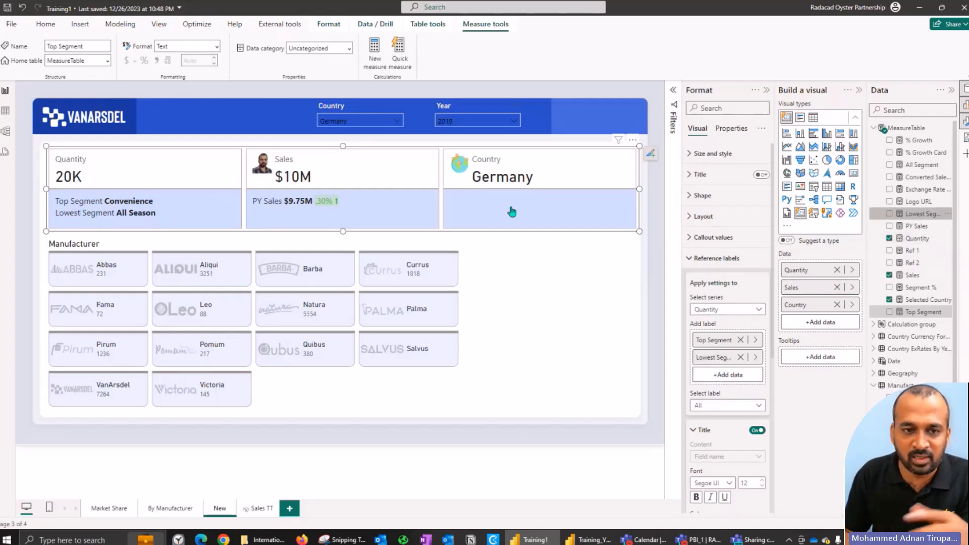
pyautogui.click(919, 213)
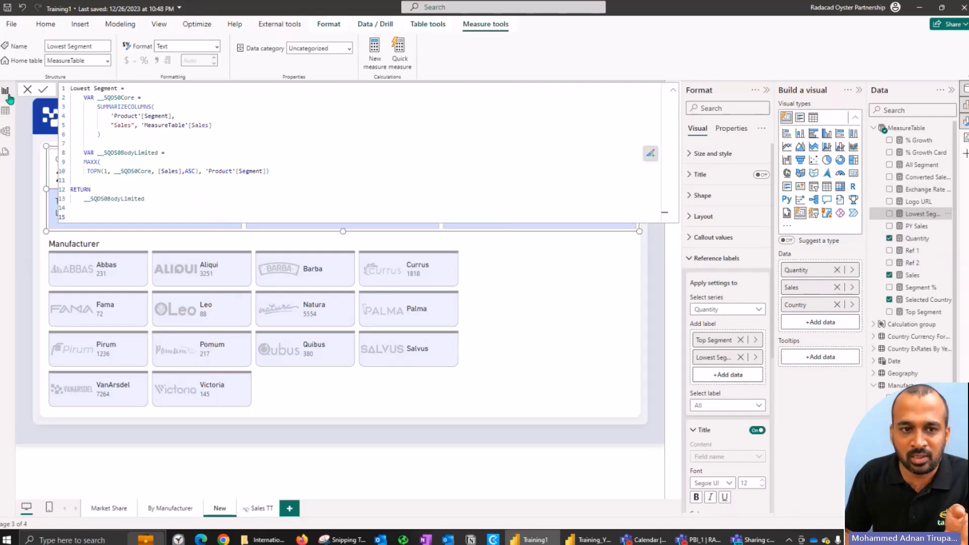
pyautogui.click(27, 91)
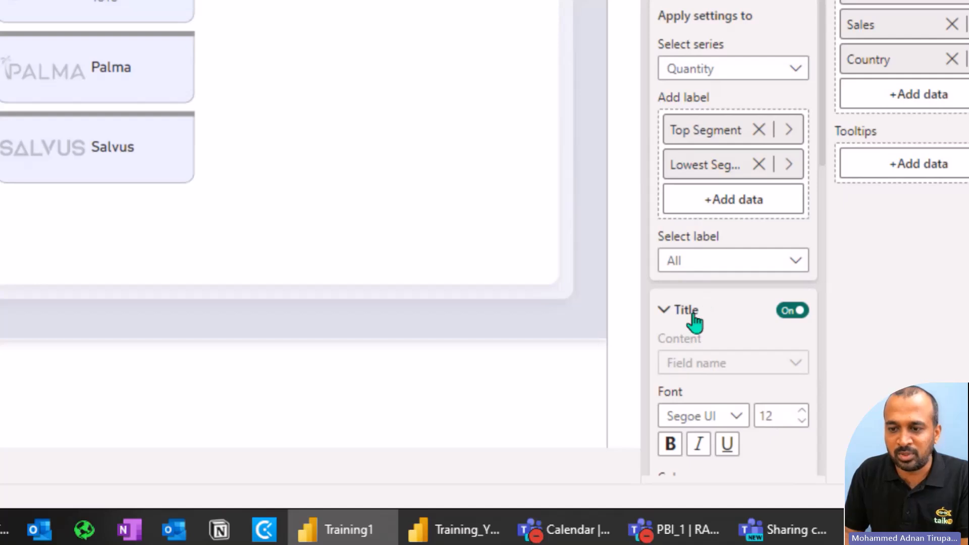
# Step: Review the title and value settings of the Quantity series' reference labels and collapse both groups
pyautogui.click(695, 320)
pyautogui.click(693, 359)
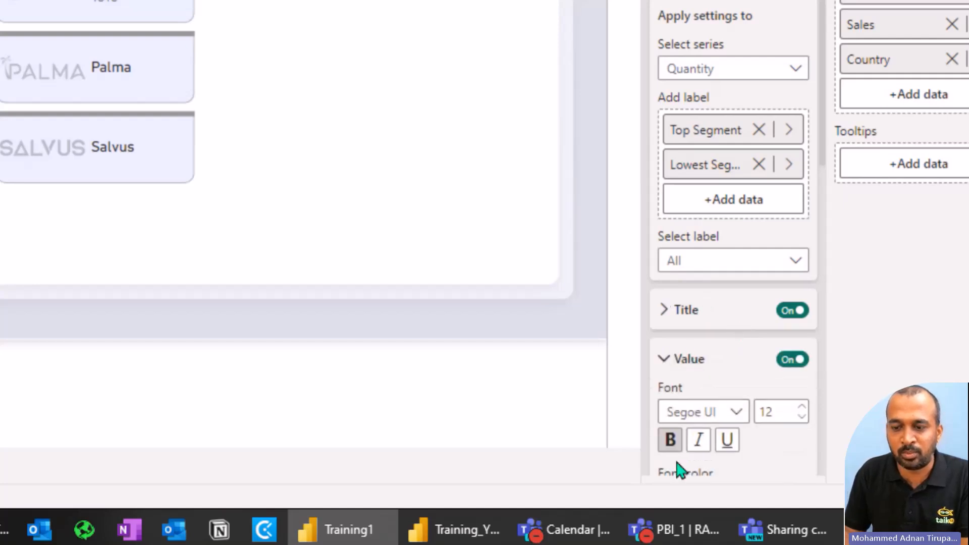
pyautogui.click(705, 367)
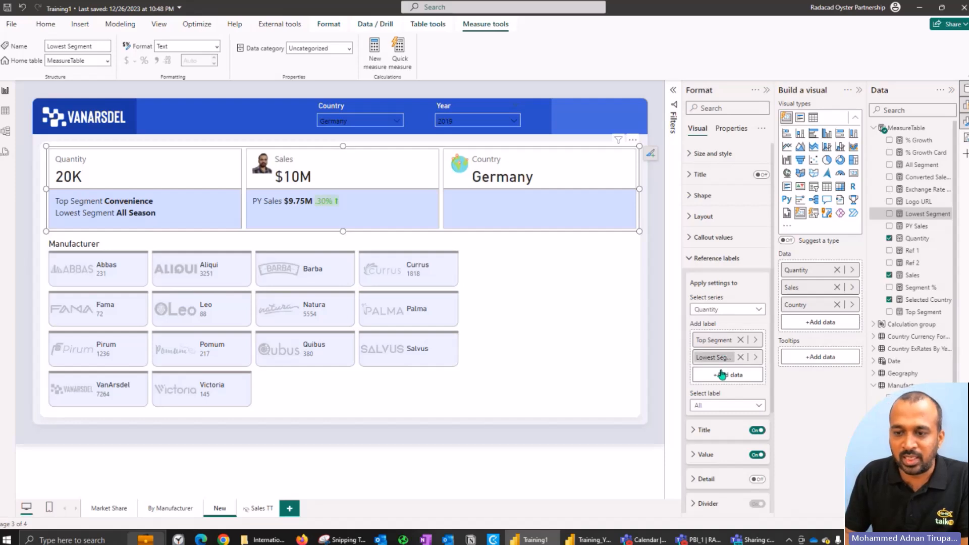
# Step: Show the reference label settings for the Sales series and examine the PY Sales measure's formula
pyautogui.click(727, 309)
pyautogui.click(725, 327)
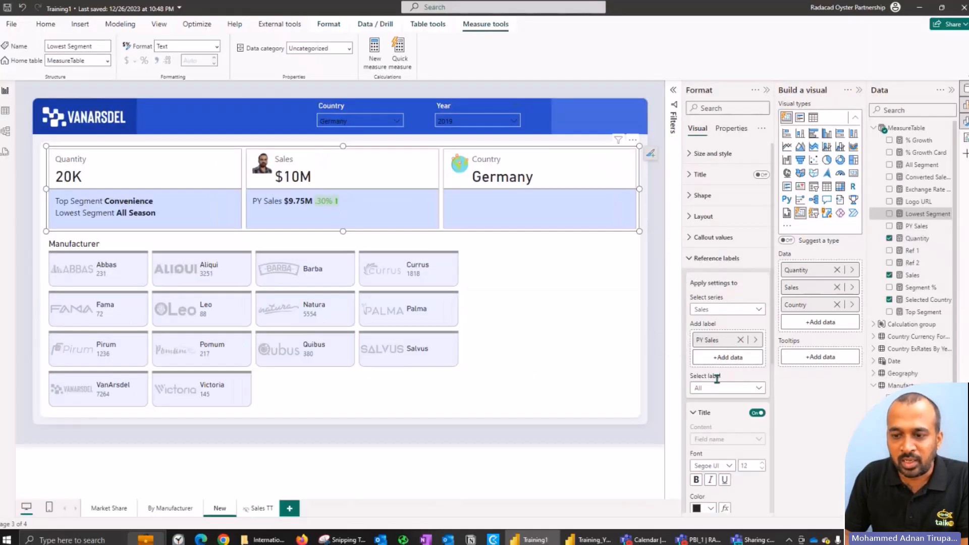
pyautogui.click(704, 414)
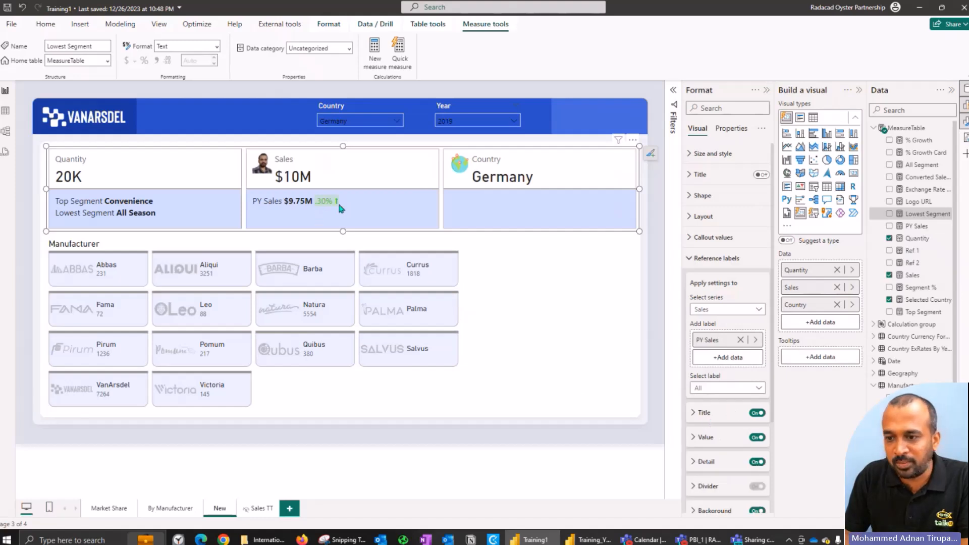
pyautogui.click(917, 227)
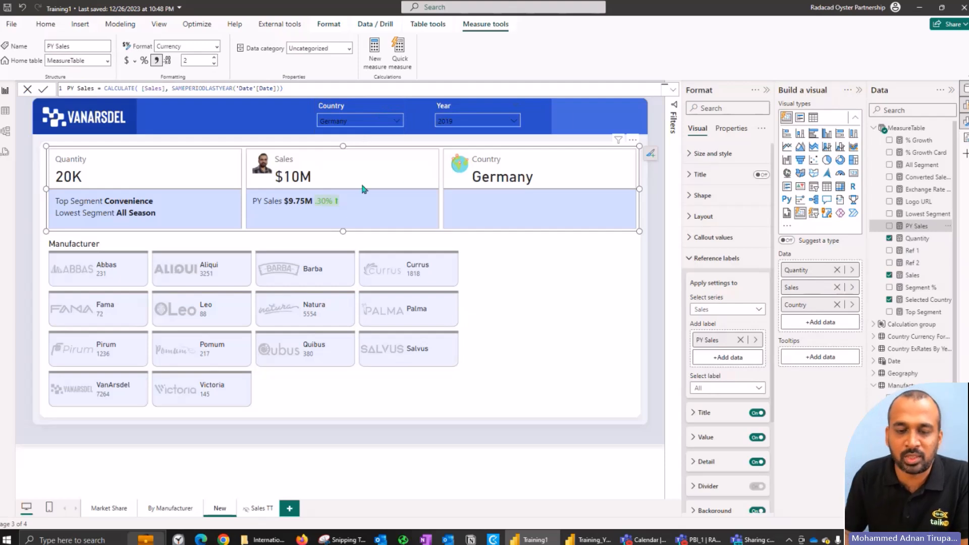
pyautogui.click(714, 268)
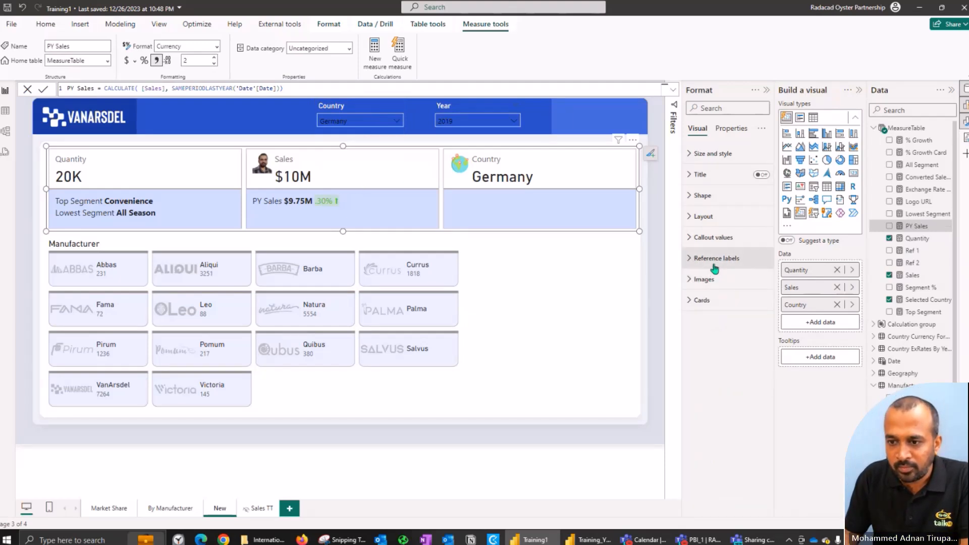
pyautogui.click(716, 258)
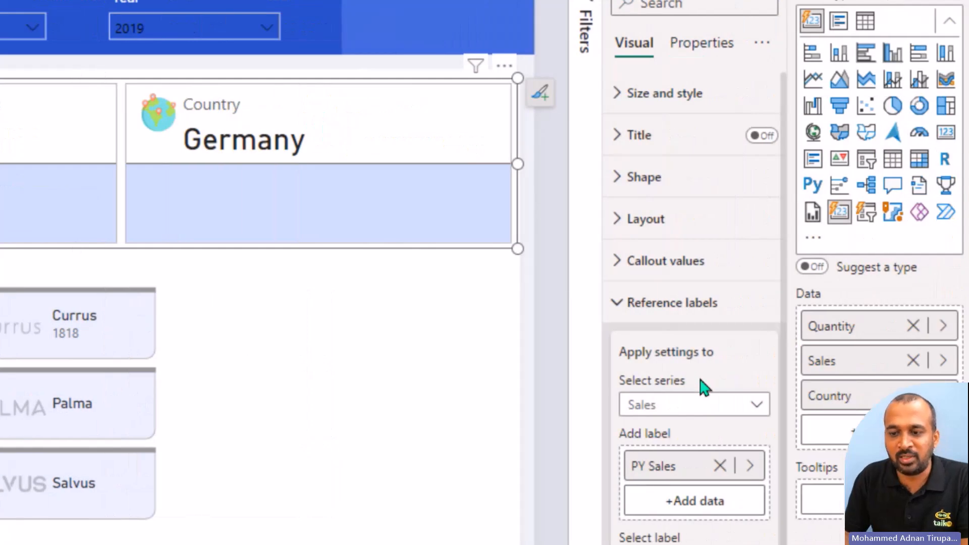
# Step: Open the Detail settings of the Sales reference label and compare them with the Country and Quantity series' label settings
pyautogui.scroll(-4, 698, 381)
pyautogui.scroll(-1, 717, 336)
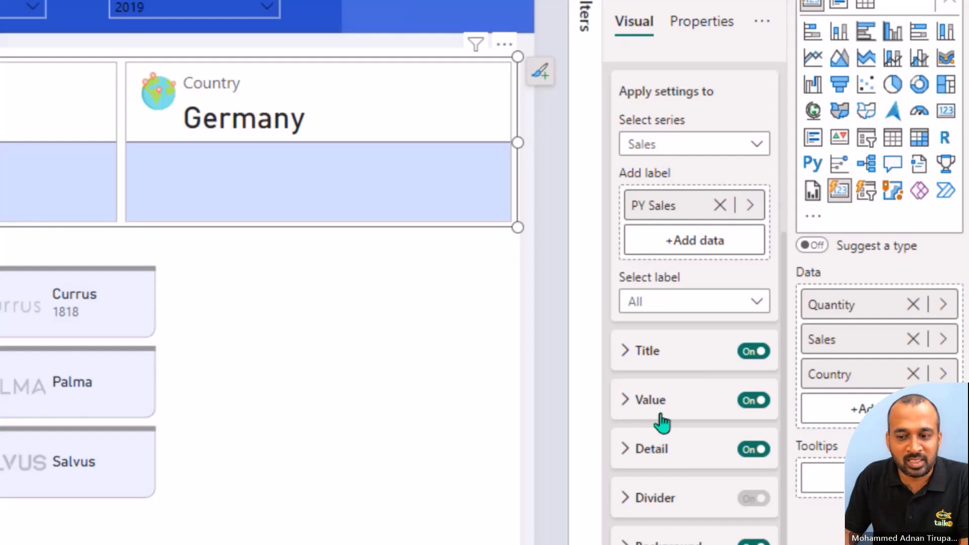
pyautogui.click(662, 448)
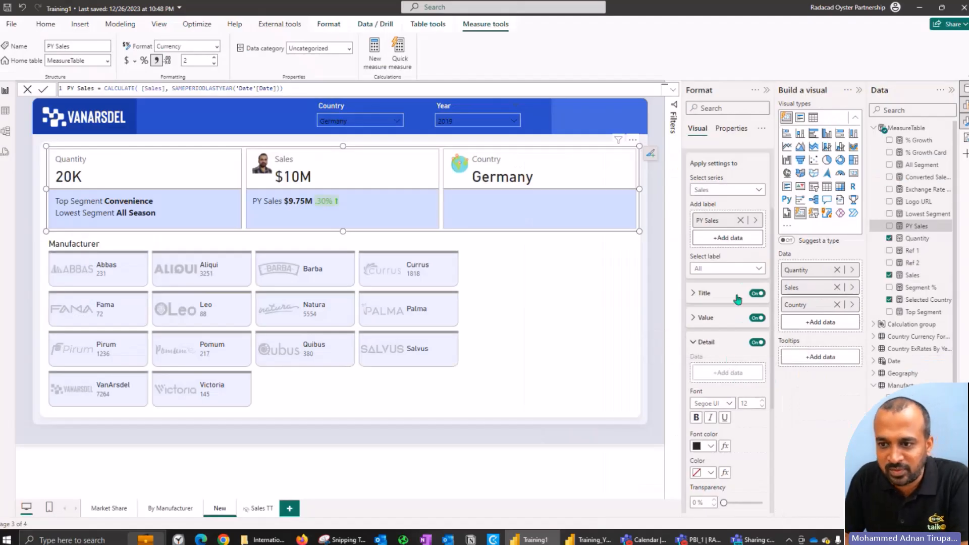
pyautogui.click(722, 191)
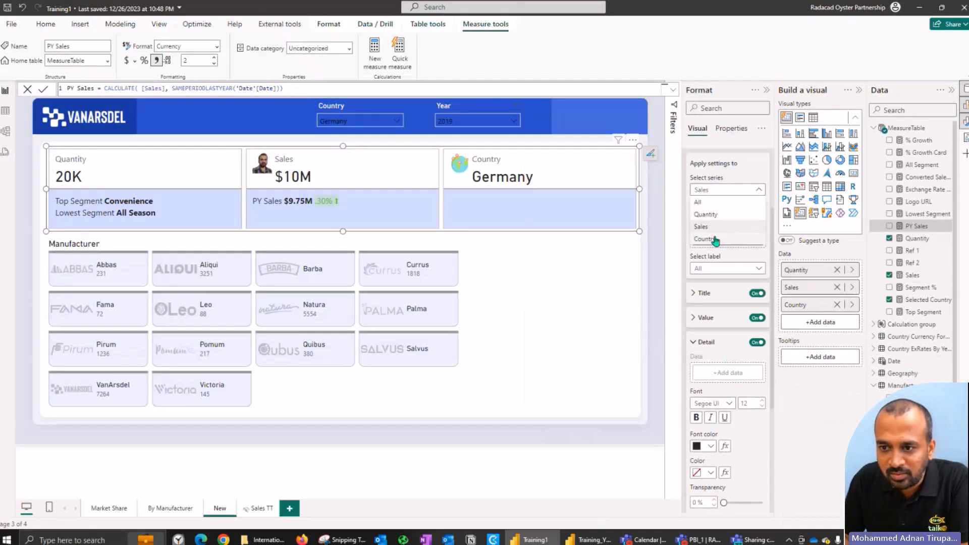
pyautogui.click(714, 239)
pyautogui.click(721, 189)
pyautogui.click(712, 214)
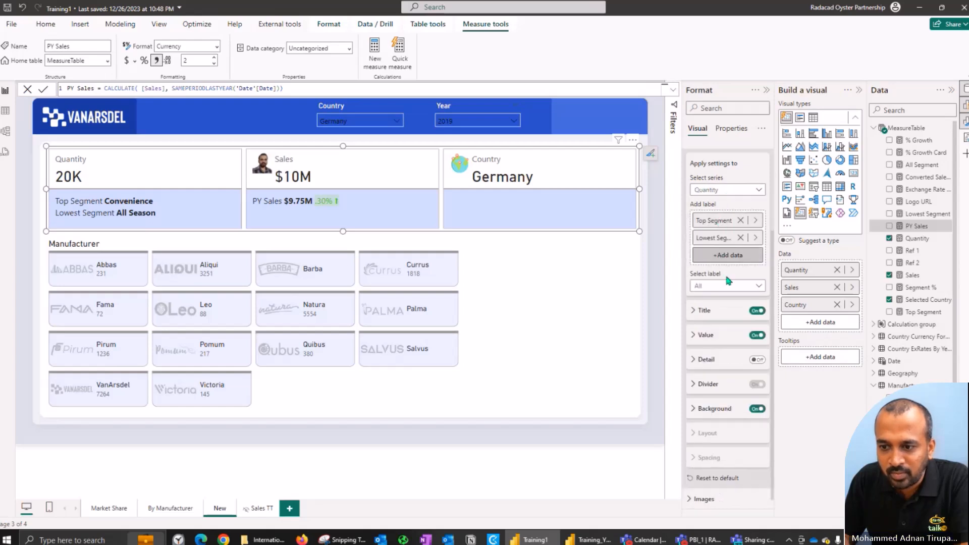
pyautogui.click(716, 190)
pyautogui.click(711, 229)
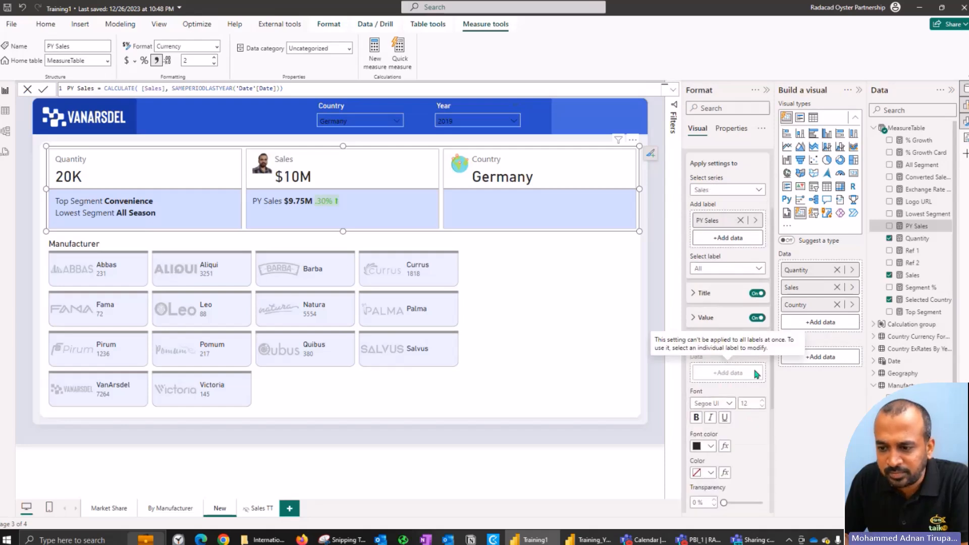
# Step: Review the Detail options for all reference labels of the Sales series and check the available series choices
pyautogui.scroll(-3, 754, 371)
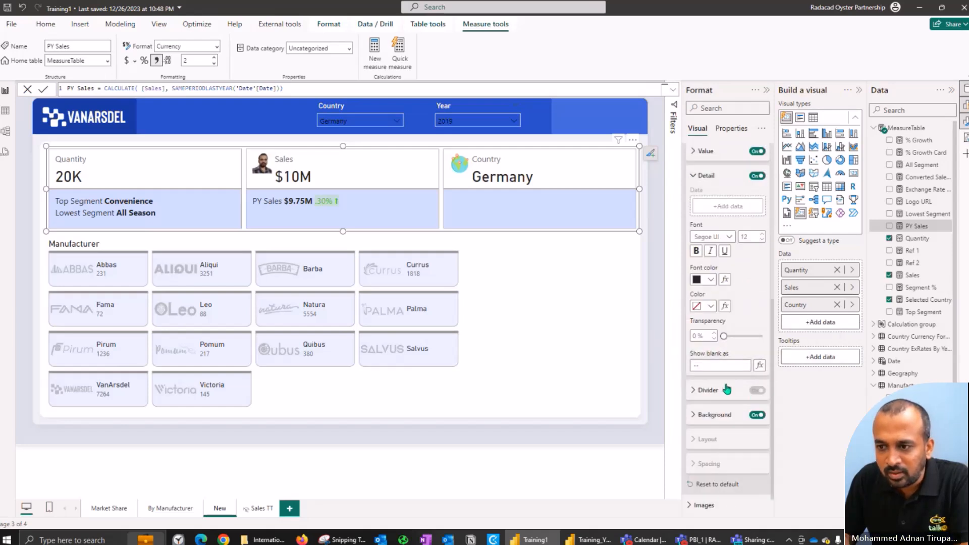
pyautogui.scroll(2, 717, 353)
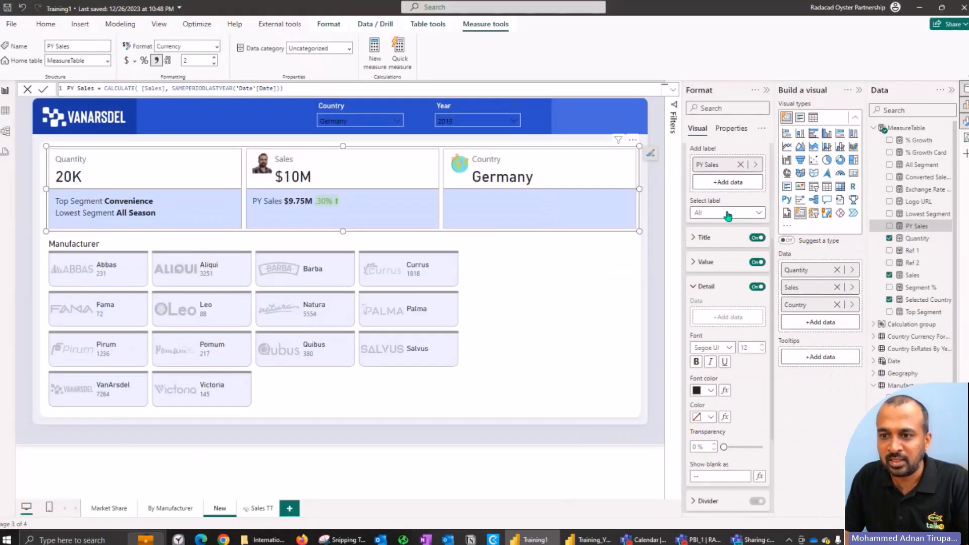
pyautogui.scroll(2, 727, 216)
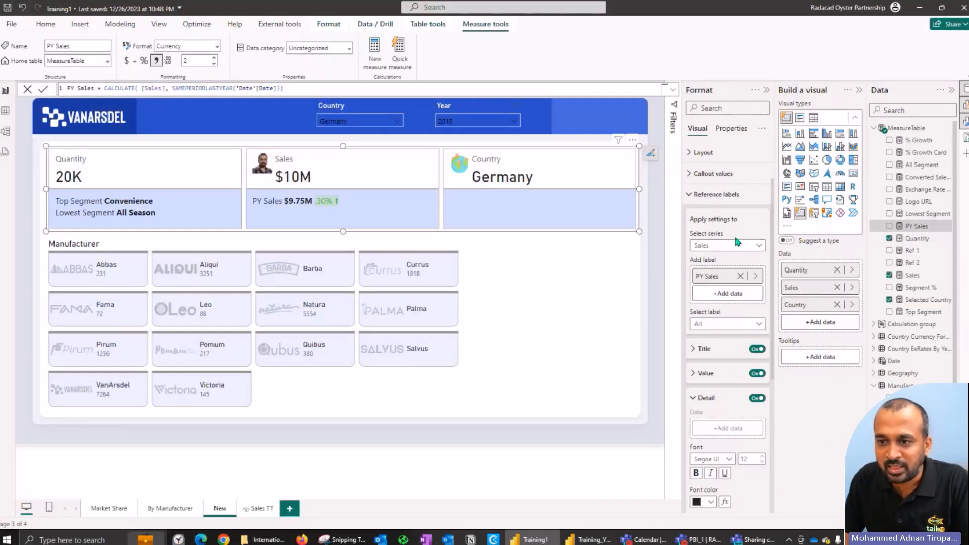
pyautogui.scroll(1, 732, 237)
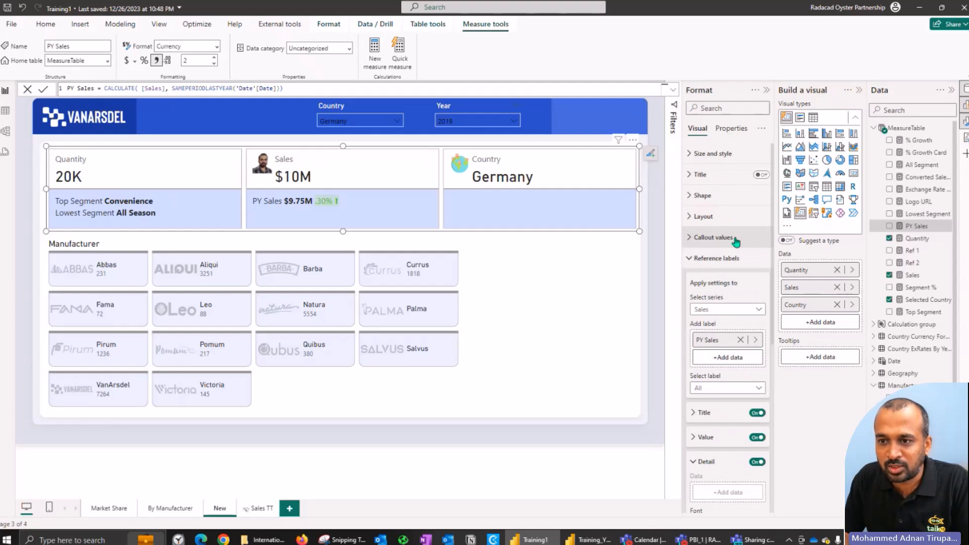
pyautogui.click(727, 309)
pyautogui.click(722, 323)
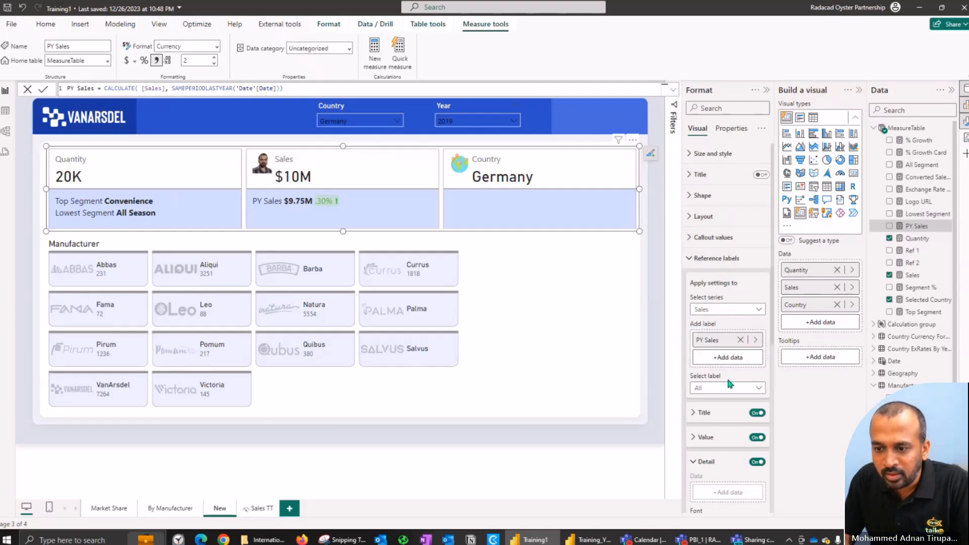
pyautogui.click(715, 309)
pyautogui.click(708, 347)
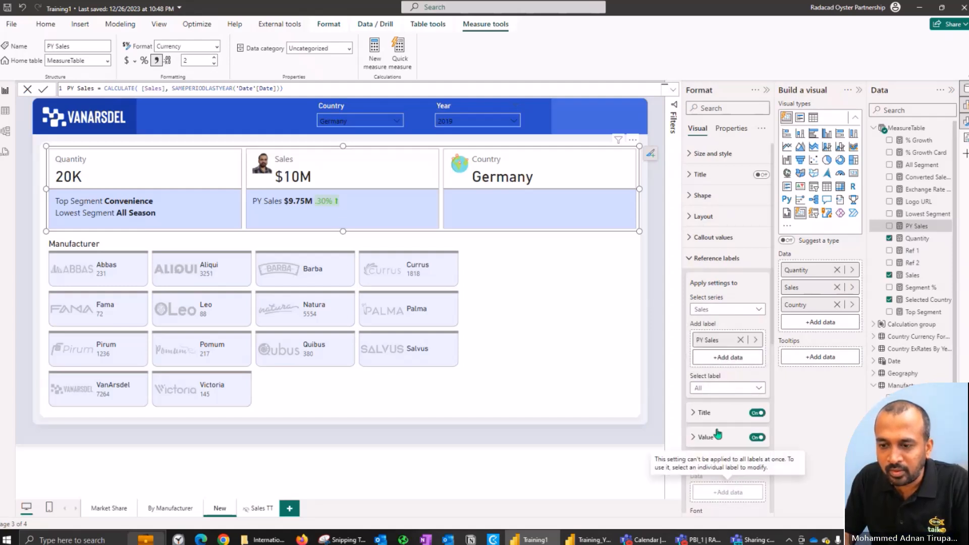
# Step: Choose the individual PY Sales label of the Sales series and examine the measure used as its detail data
pyautogui.click(728, 389)
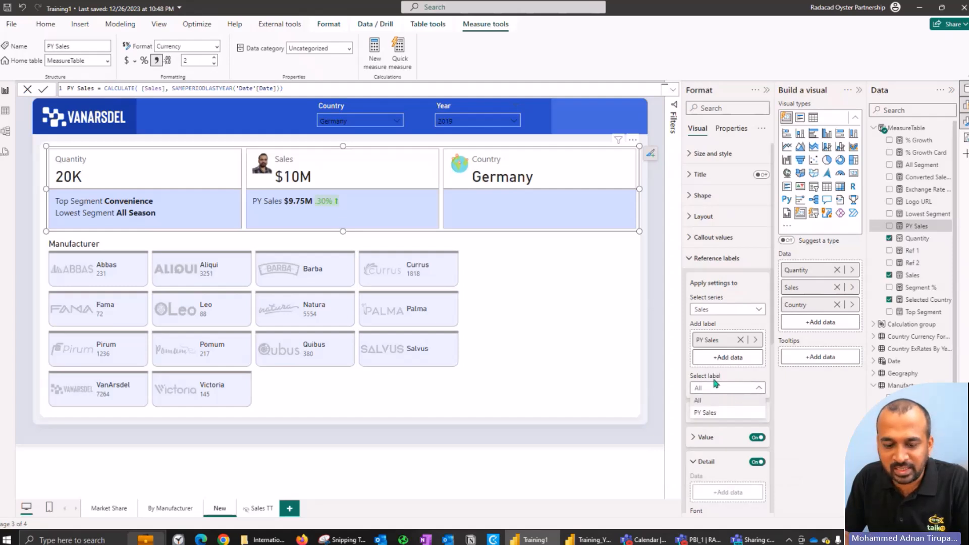
pyautogui.click(722, 299)
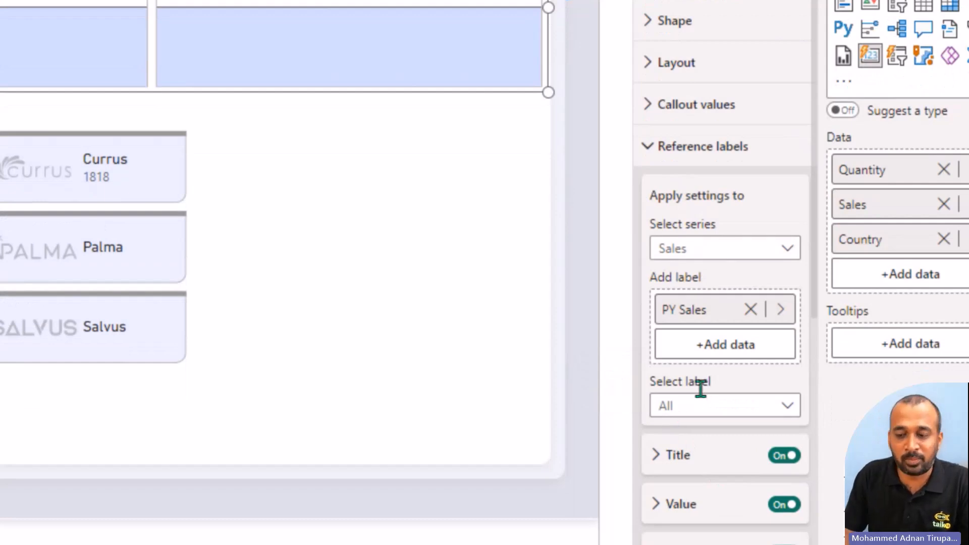
pyautogui.click(726, 407)
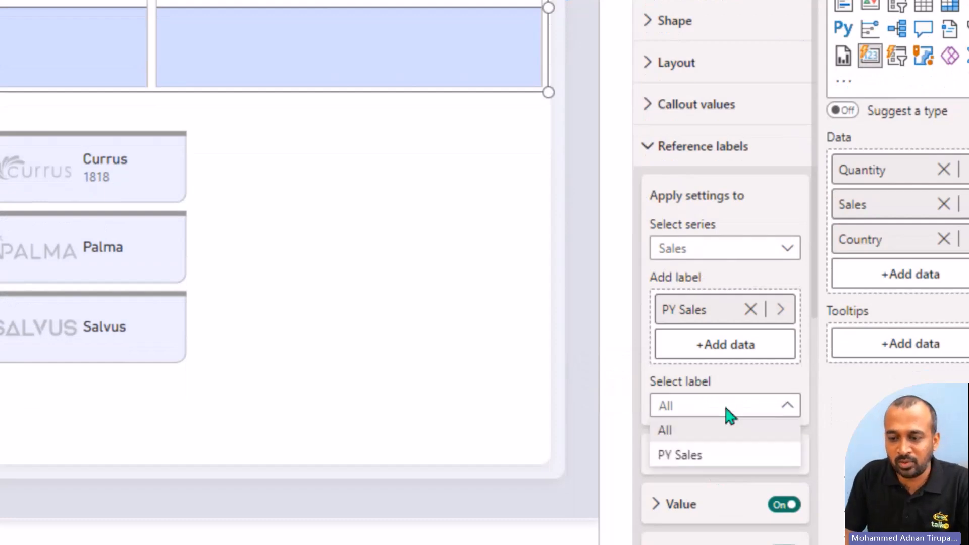
pyautogui.click(685, 457)
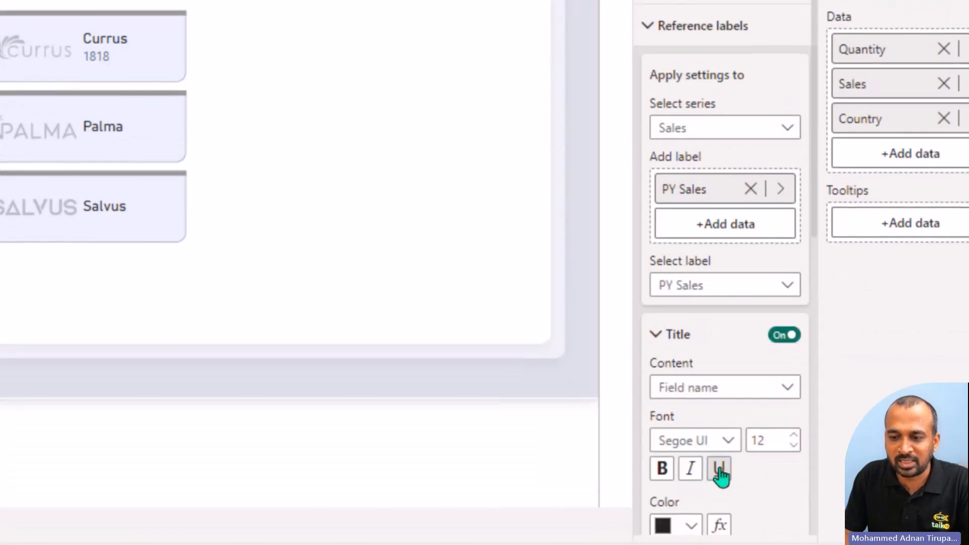
pyautogui.click(682, 340)
pyautogui.click(686, 437)
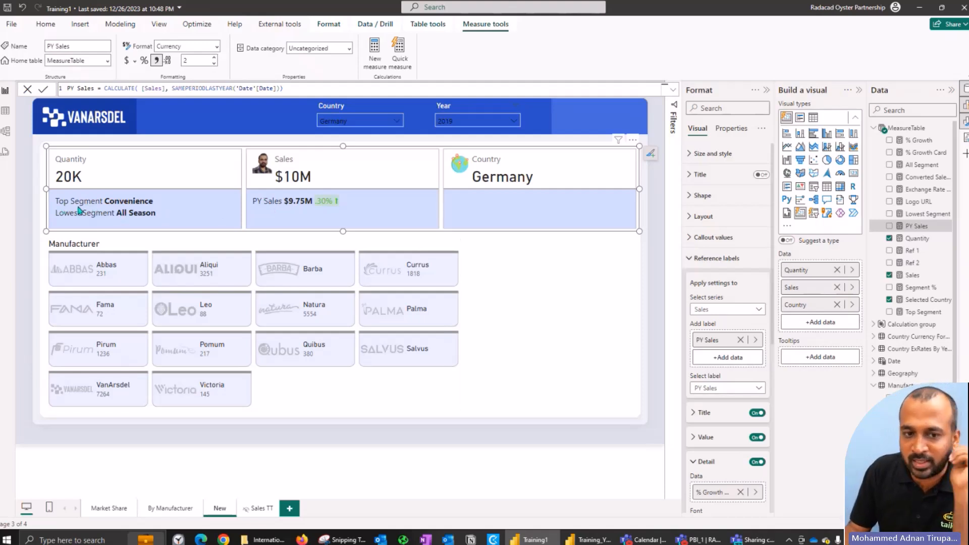
pyautogui.click(722, 311)
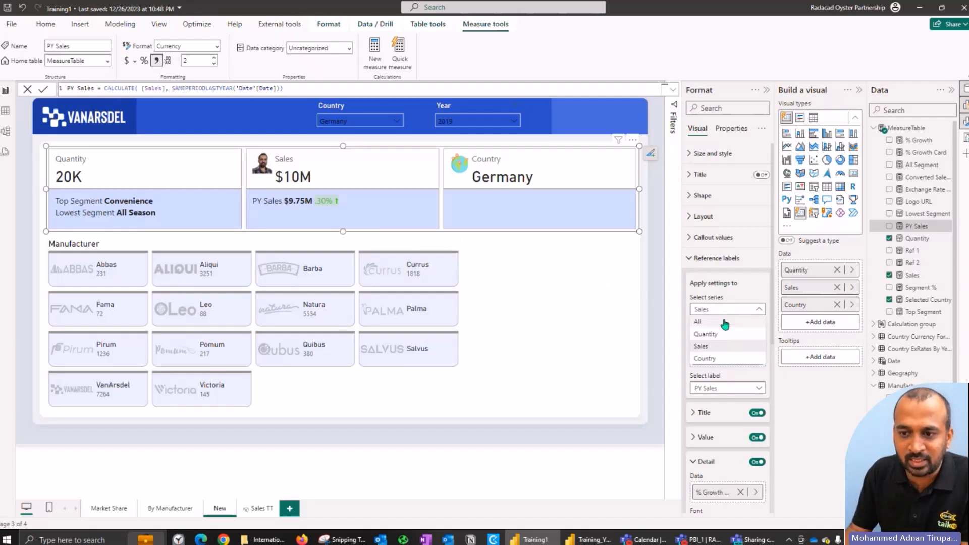
pyautogui.click(724, 335)
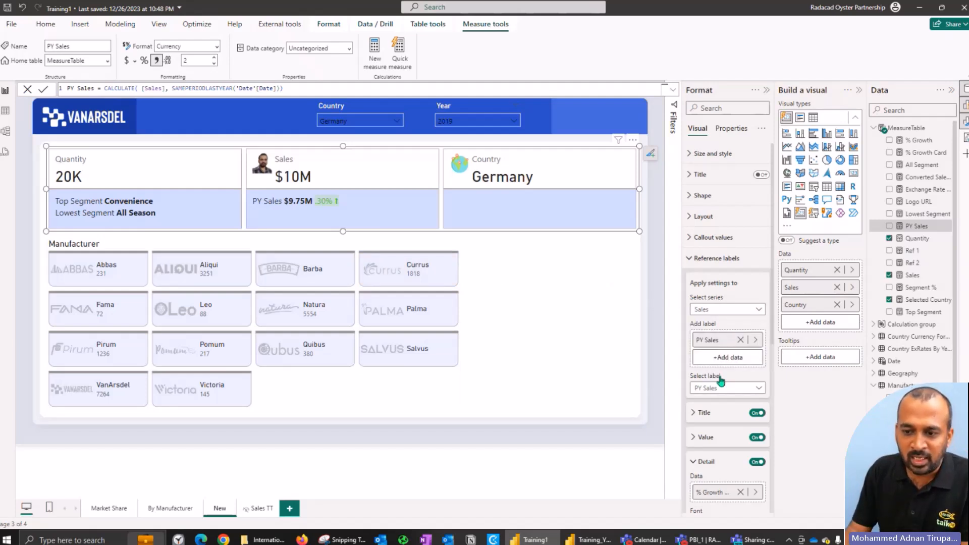
# Step: Select the Quantity series' Top Segment reference label and turn on its Detail option
pyautogui.click(720, 406)
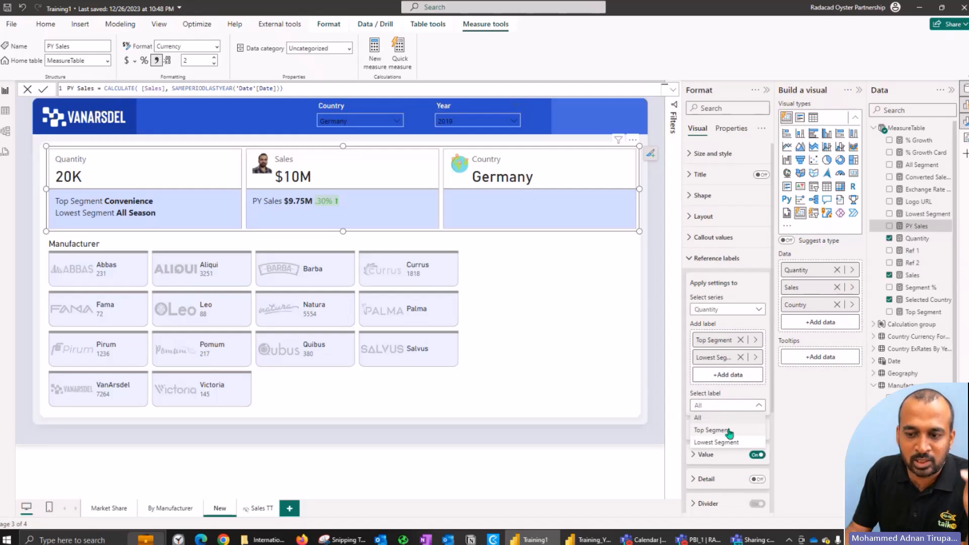
pyautogui.click(728, 433)
pyautogui.click(727, 440)
pyautogui.scroll(-1, 734, 439)
pyautogui.click(704, 383)
pyautogui.scroll(-3, 711, 383)
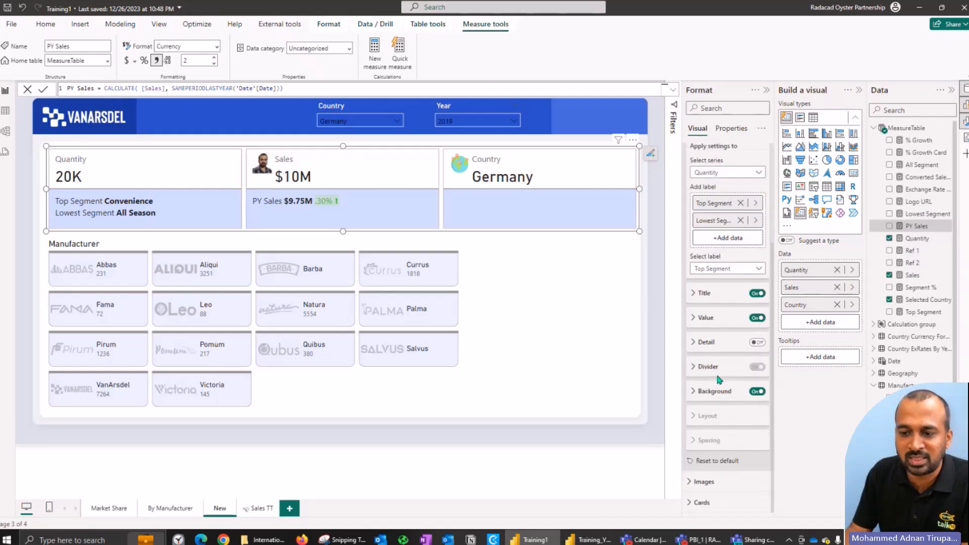
pyautogui.click(705, 344)
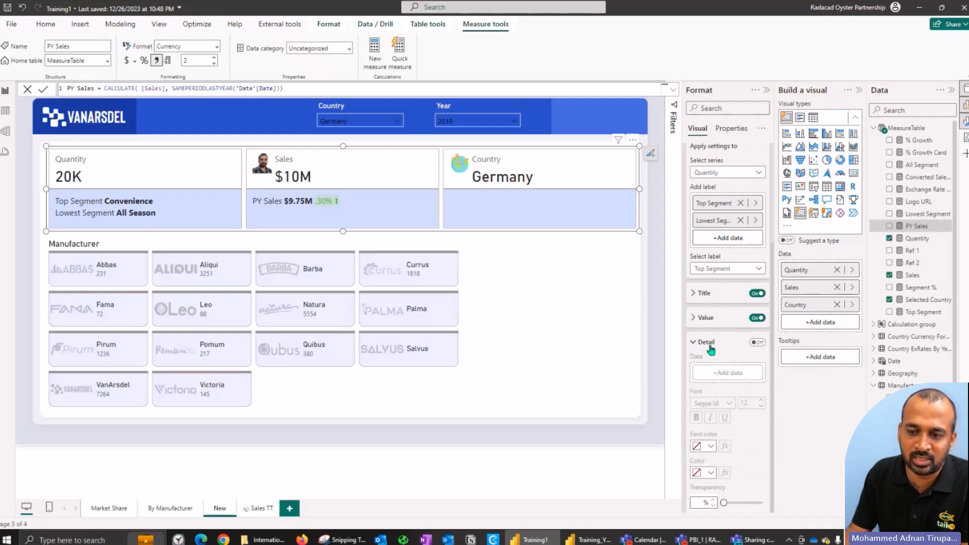
pyautogui.click(757, 343)
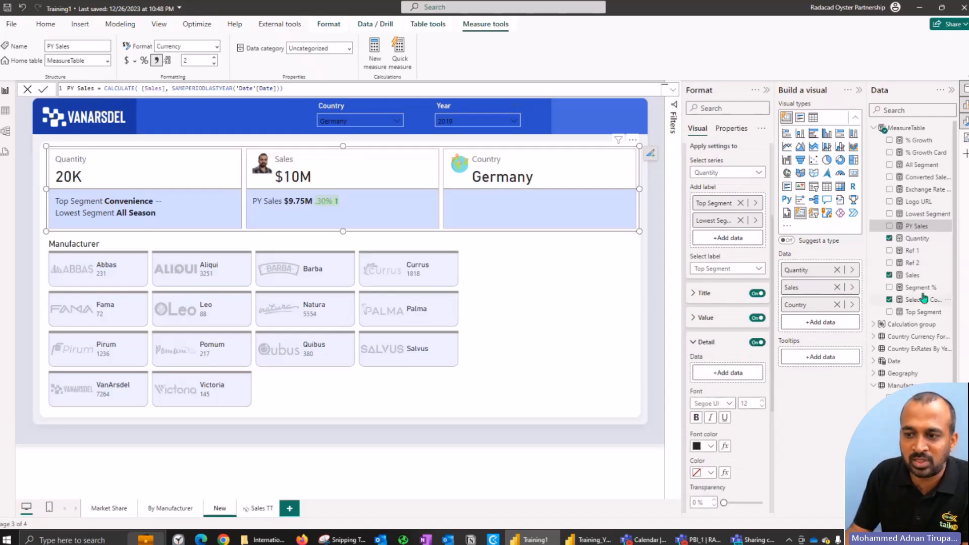
# Step: Try Segment % as the Top Segment label's detail data with display units None and 2 decimal places, and remove it
pyautogui.moveTo(917, 291); pyautogui.dragTo(735, 378)
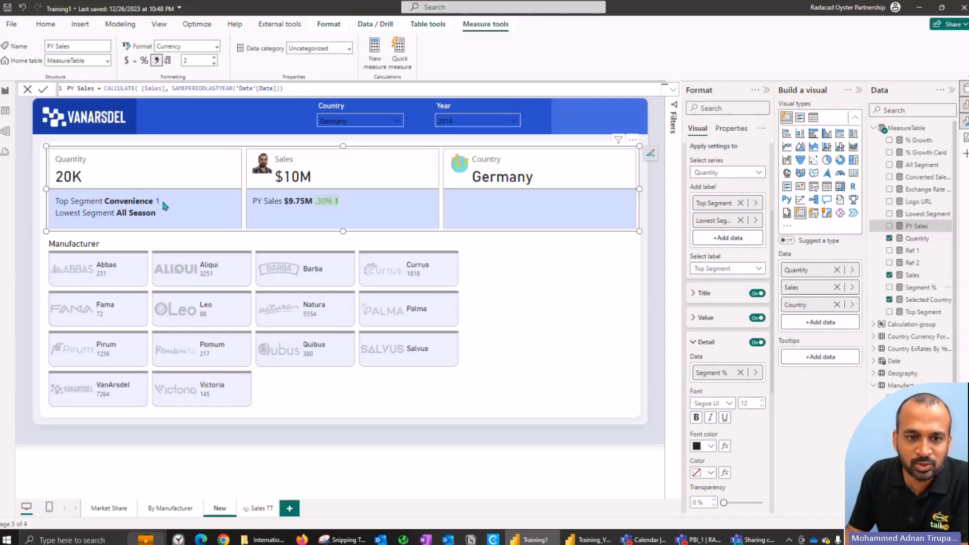
pyautogui.click(916, 288)
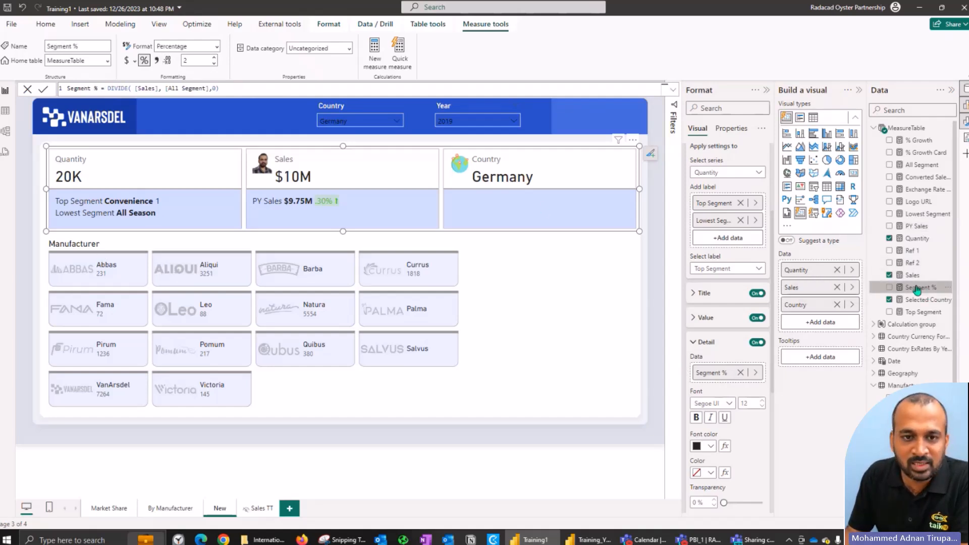
pyautogui.scroll(-1, 719, 420)
pyautogui.scroll(-2, 718, 420)
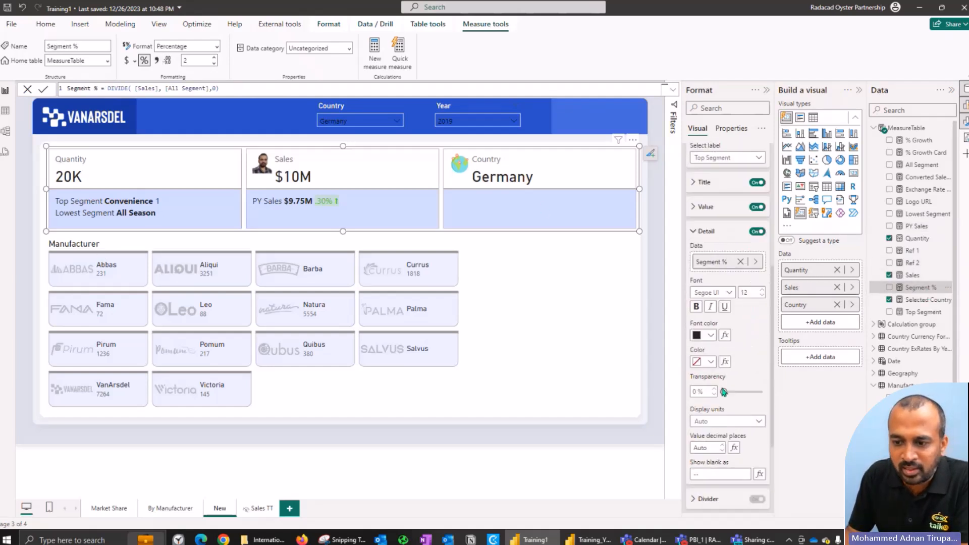
pyautogui.click(717, 423)
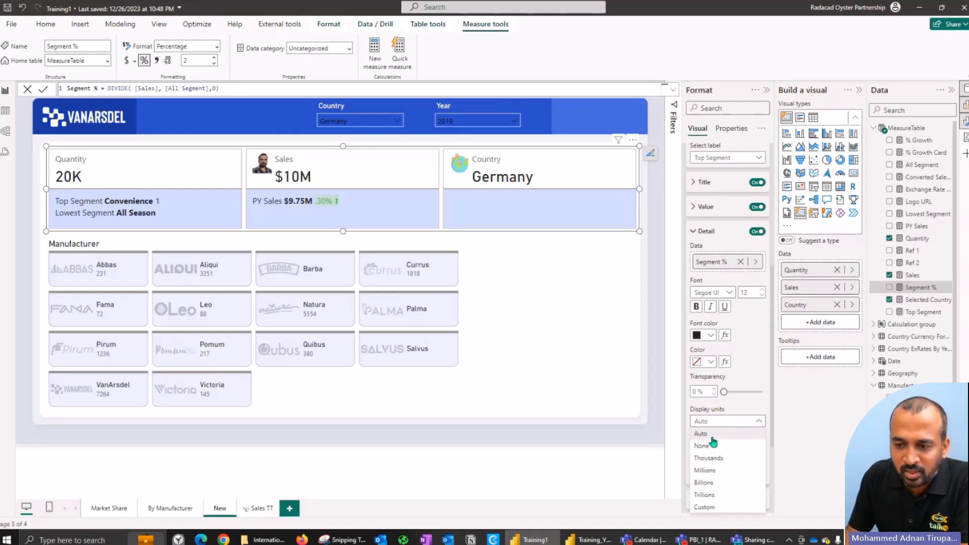
pyautogui.click(718, 446)
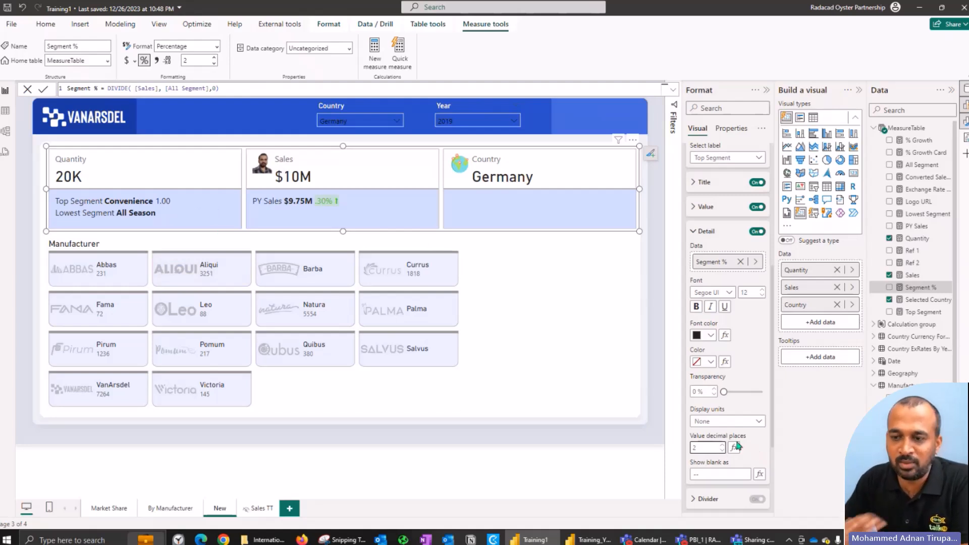
pyautogui.click(740, 261)
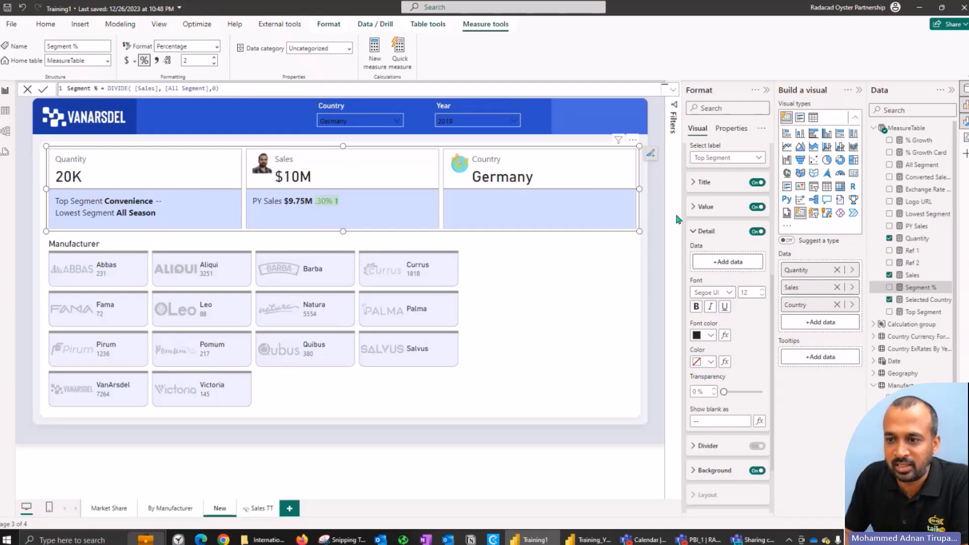
# Step: Return to the Sales series' PY Sales label and examine the conditional formatting rules for its detail font color
pyautogui.scroll(5, 729, 237)
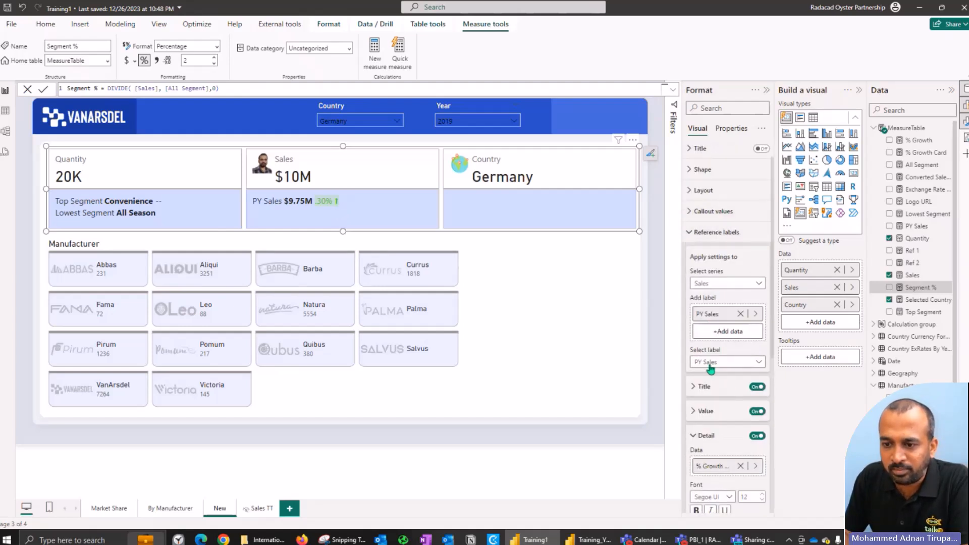
pyautogui.scroll(-5, 724, 313)
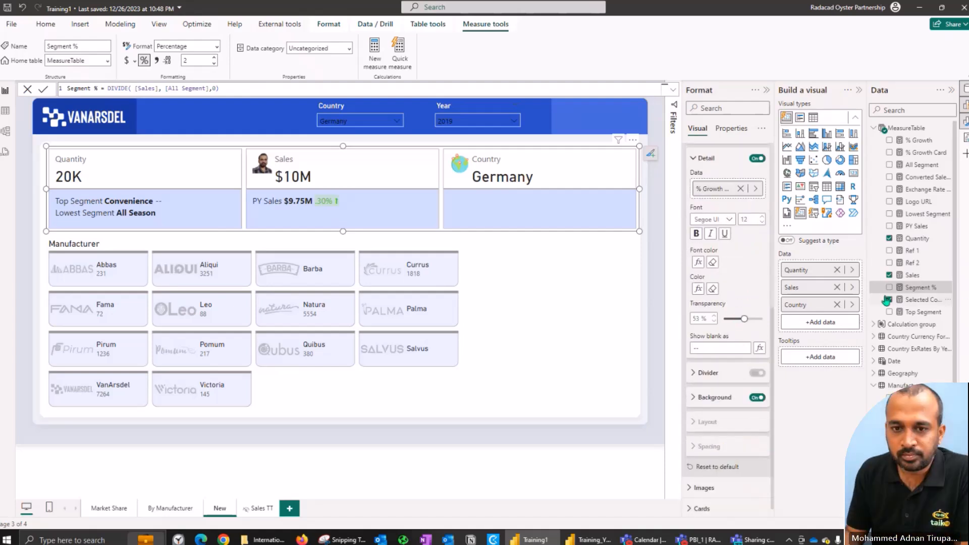
pyautogui.click(697, 263)
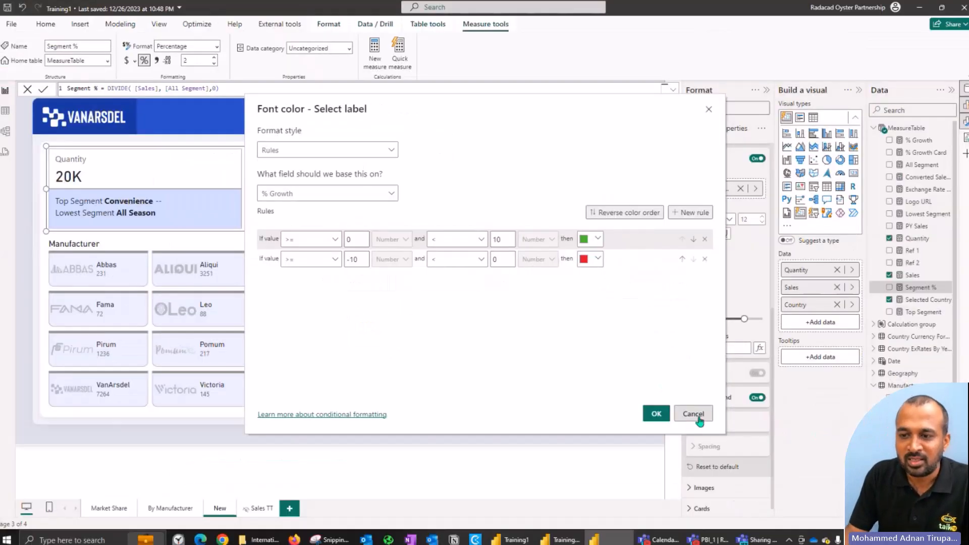
pyautogui.click(698, 418)
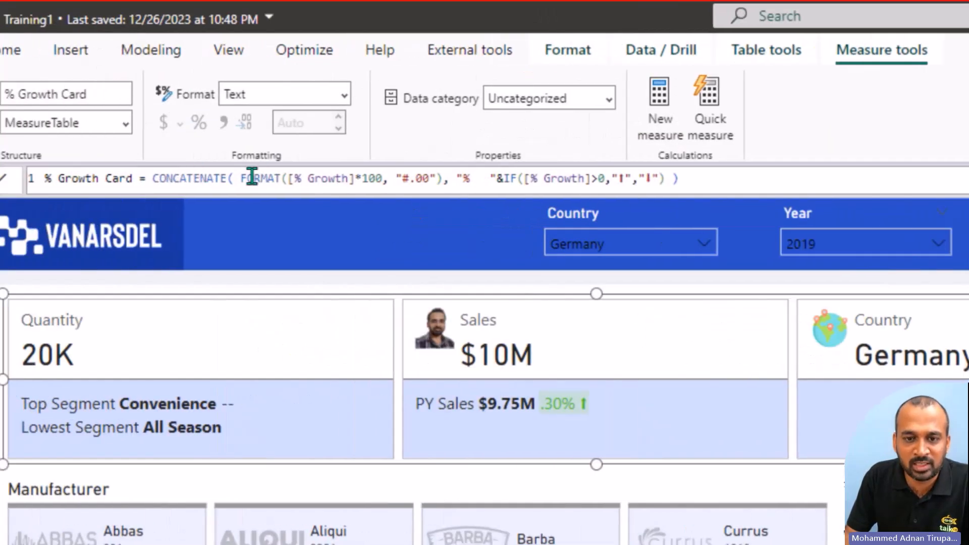
# Step: Examine the % Growth Card measure's formula, covering the CONCATENATE, FORMAT and IF arrow parts
pyautogui.moveTo(247, 176); pyautogui.dragTo(658, 181)
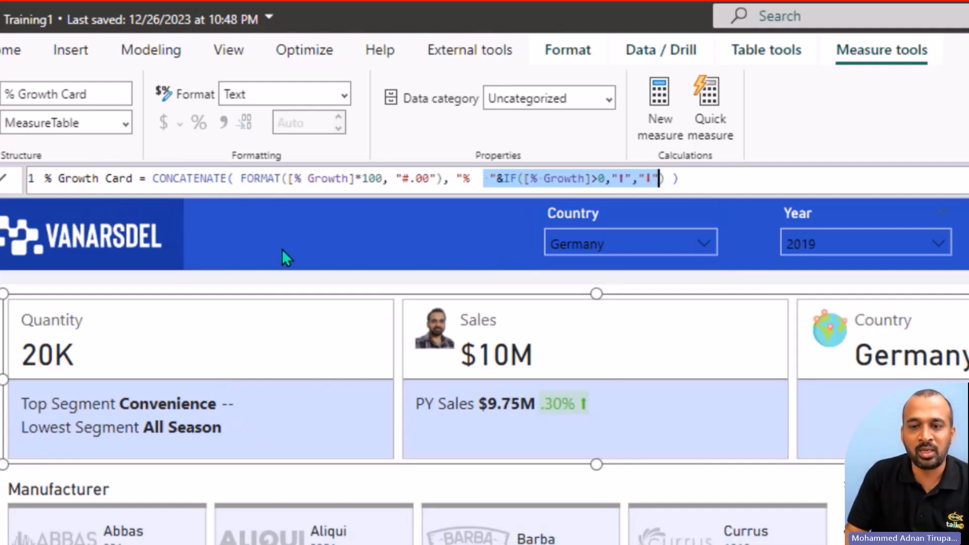
pyautogui.click(197, 179)
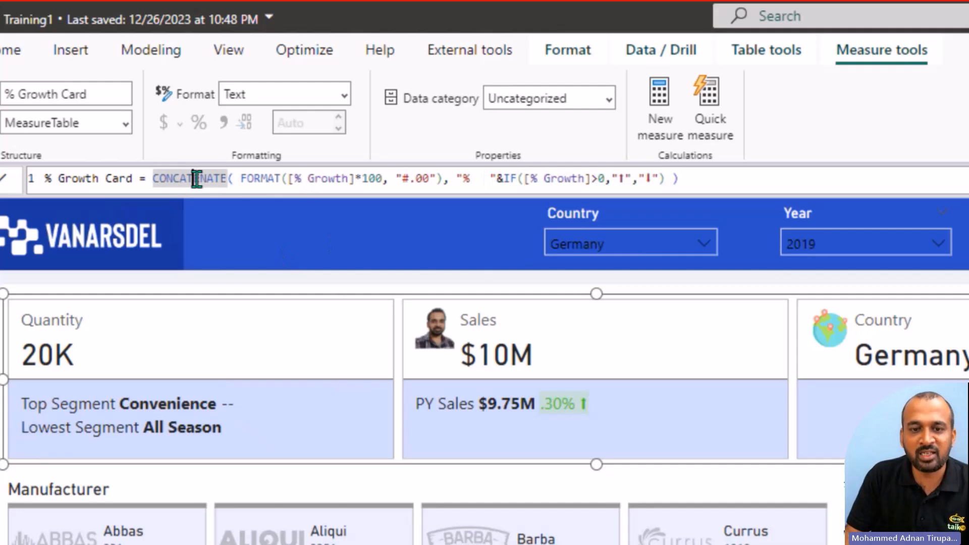
pyautogui.doubleClick(259, 178)
pyautogui.doubleClick(372, 178)
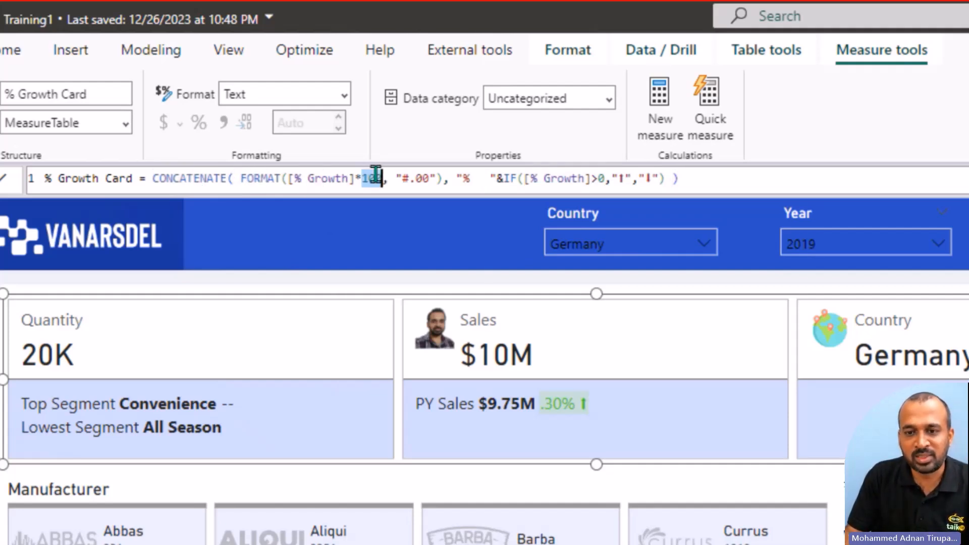
pyautogui.moveTo(496, 174); pyautogui.dragTo(628, 181)
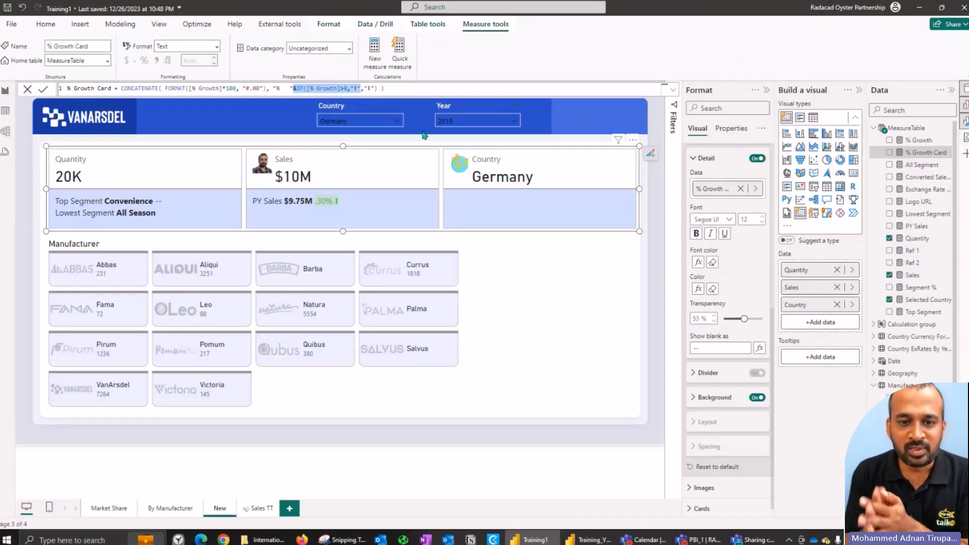
# Step: Close the reference label settings and show the card settings that apply to all series
pyautogui.click(711, 159)
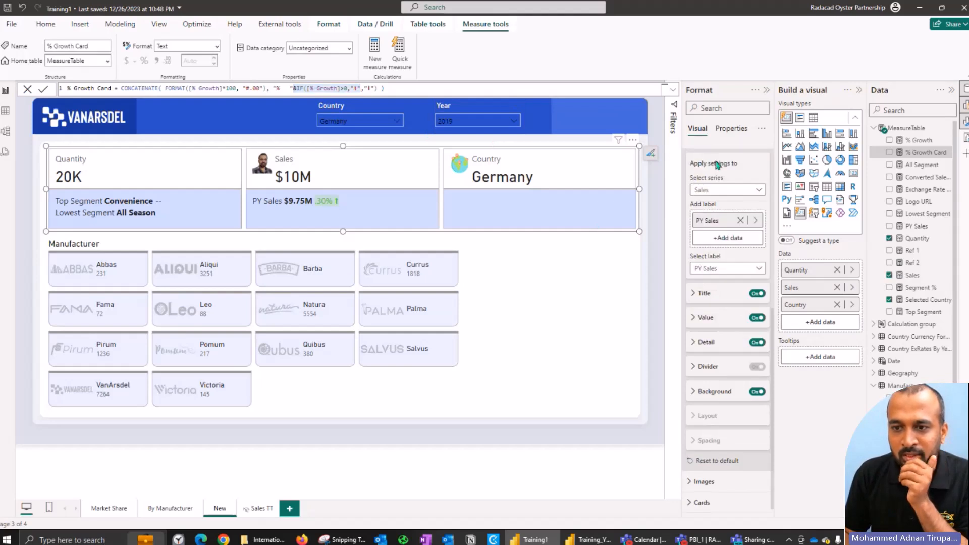
pyautogui.scroll(3, 724, 182)
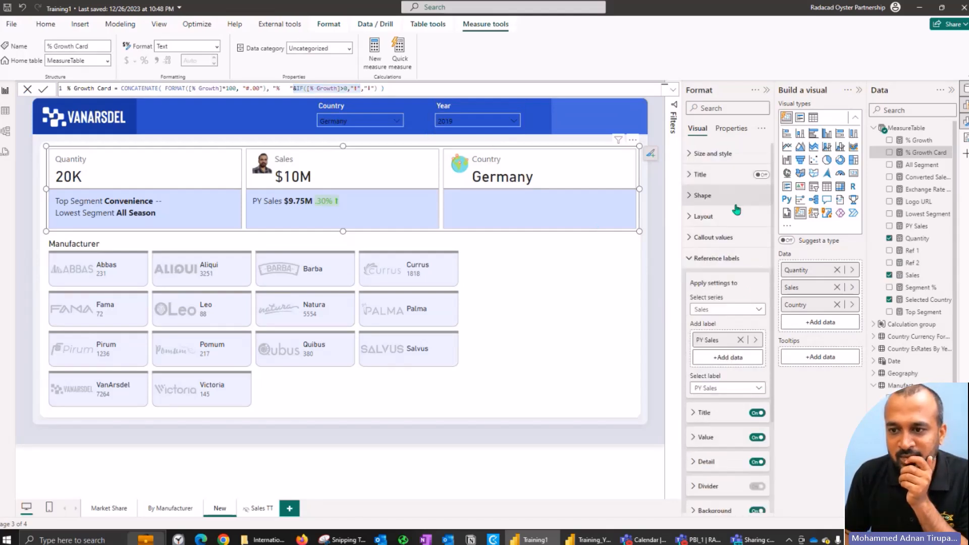
pyautogui.click(719, 259)
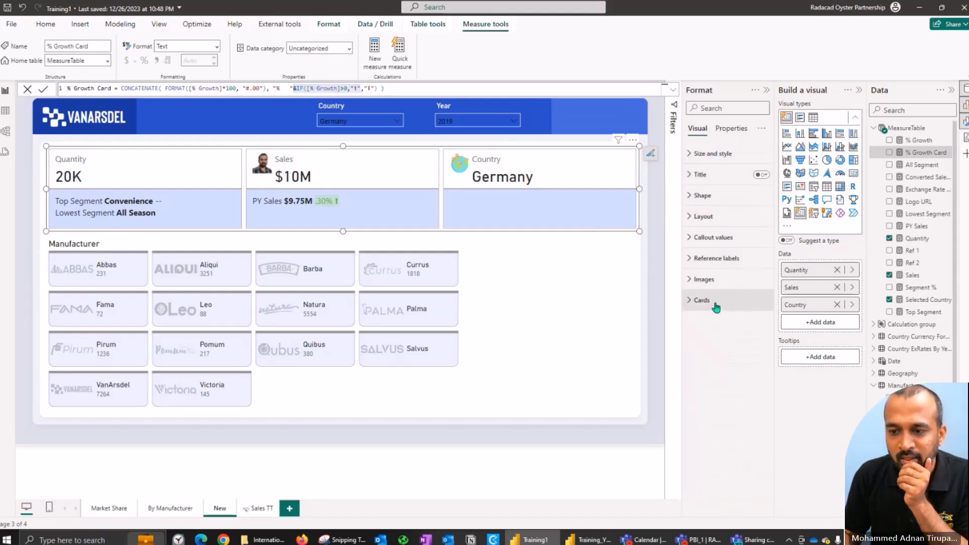
pyautogui.click(716, 302)
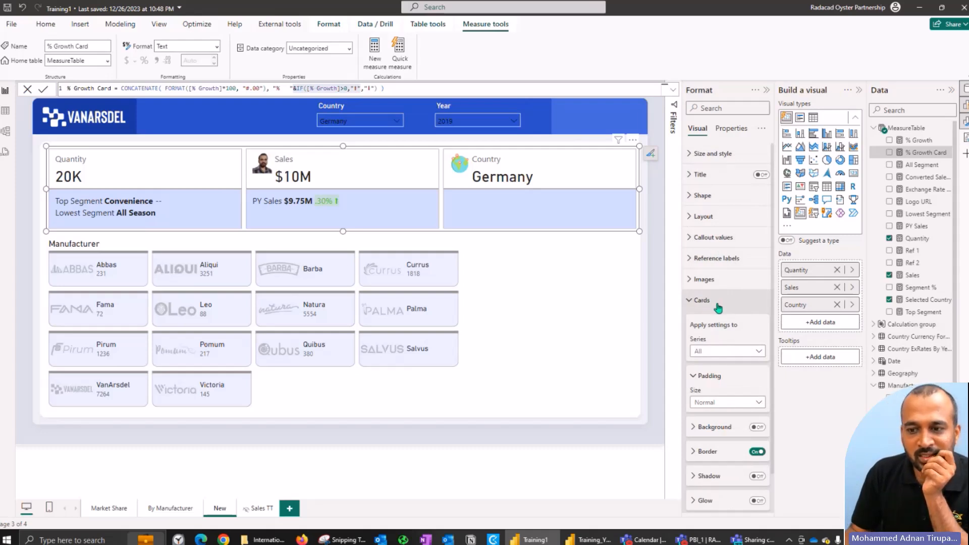
# Step: Add the portrait JPG from the Desktop folder as the image of the Quantity series' card
pyautogui.click(713, 285)
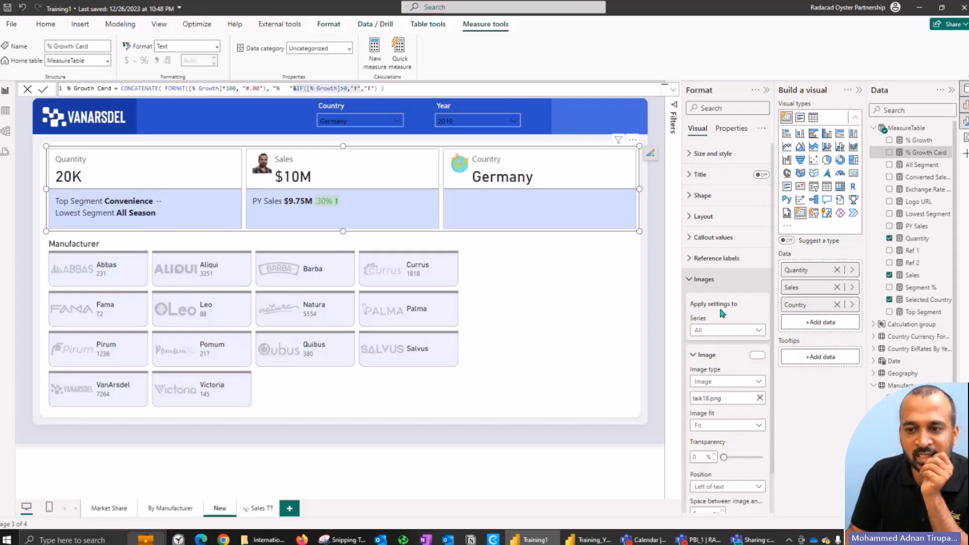
pyautogui.click(704, 331)
pyautogui.click(727, 360)
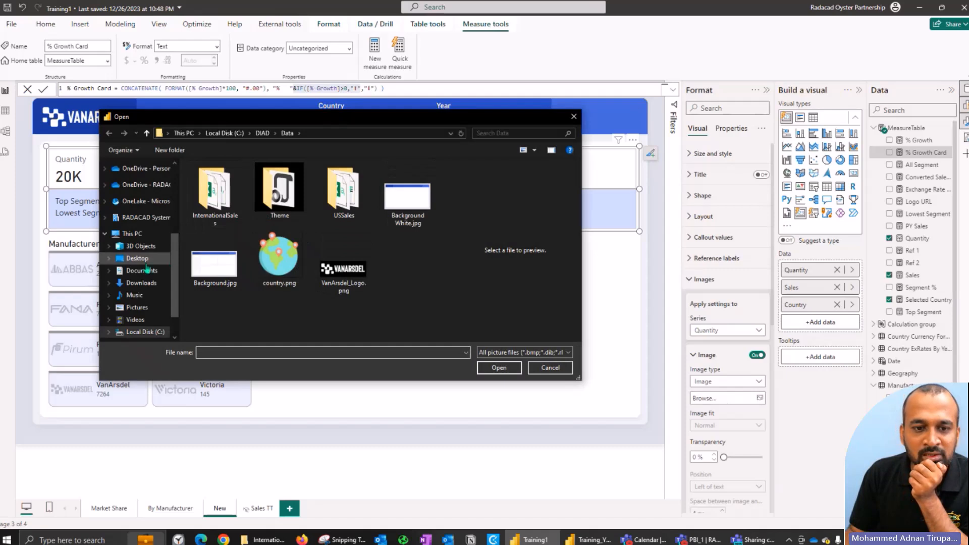
pyautogui.click(137, 259)
pyautogui.click(277, 190)
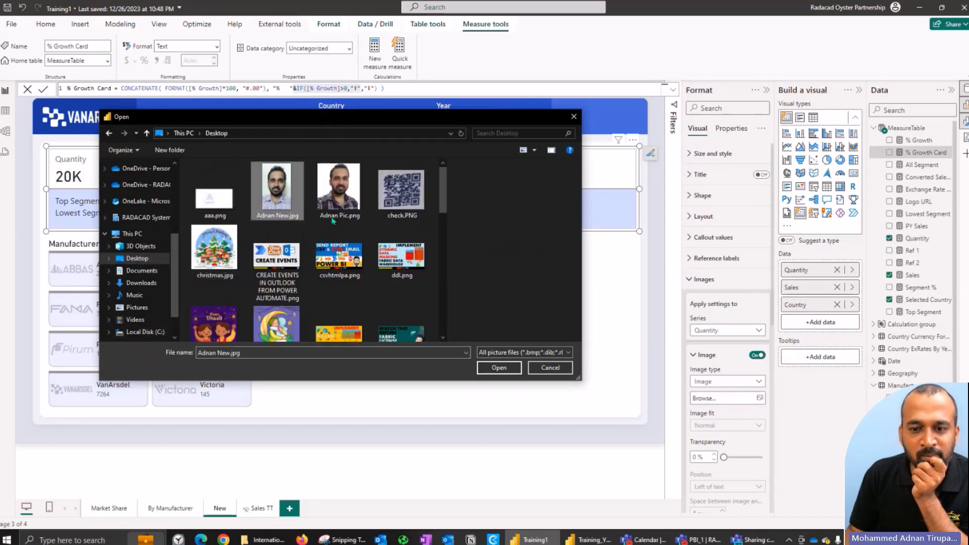
pyautogui.click(498, 367)
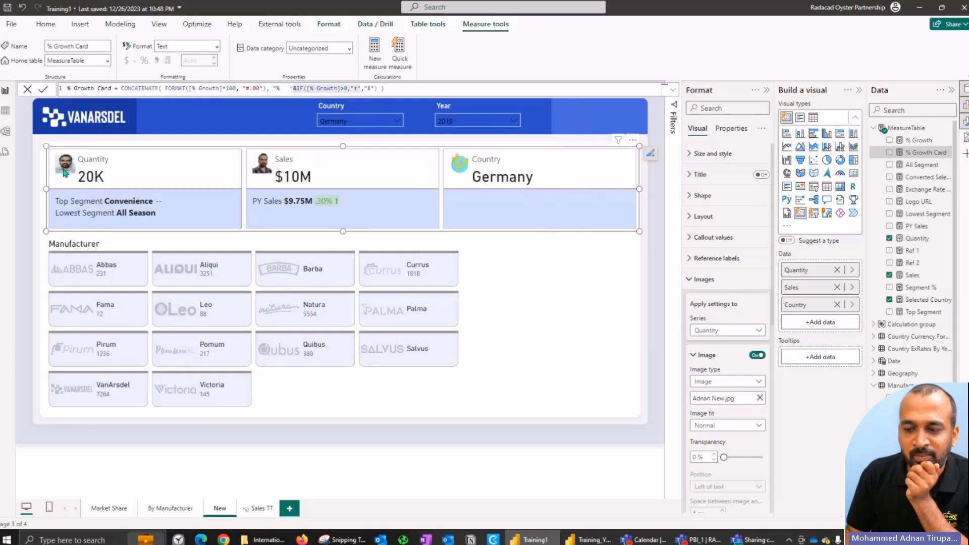
pyautogui.scroll(-6, 748, 427)
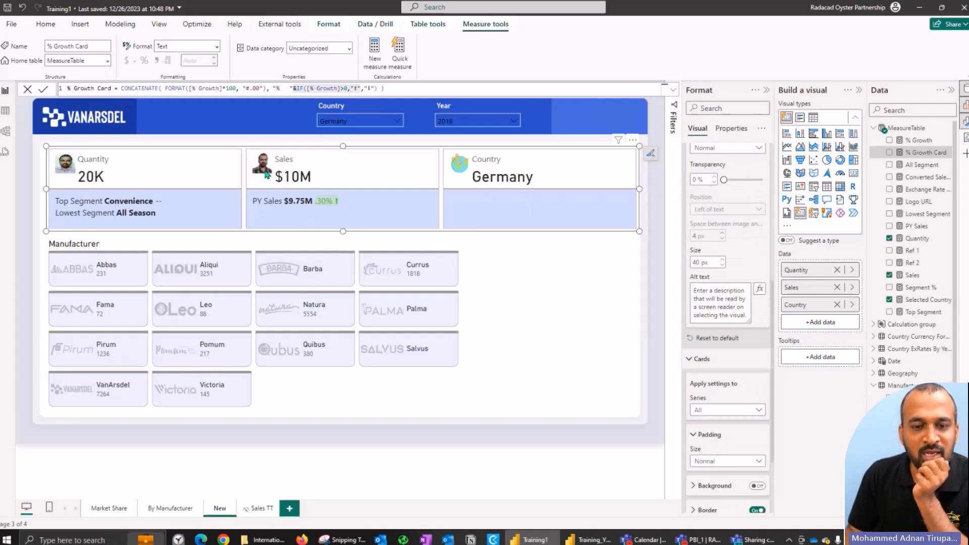
pyautogui.scroll(5, 708, 242)
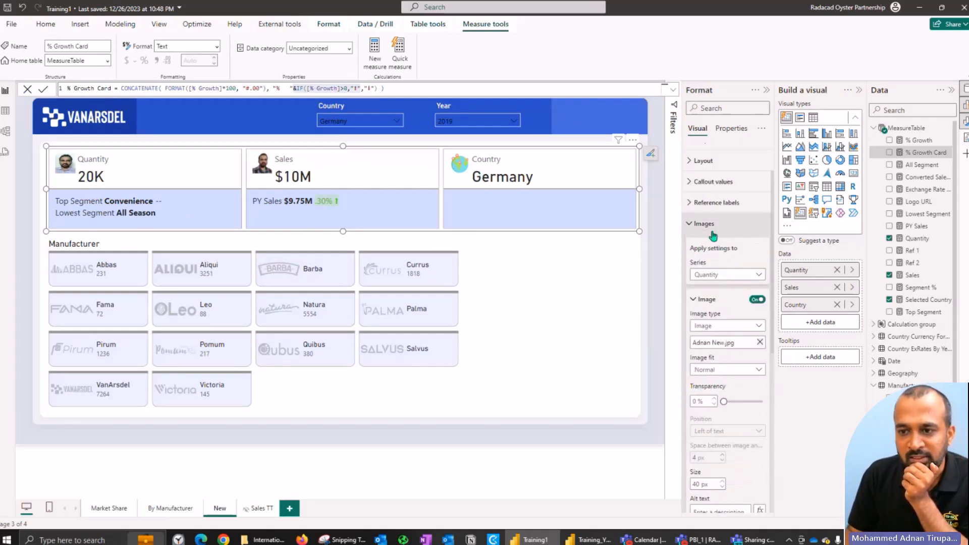
pyautogui.click(713, 224)
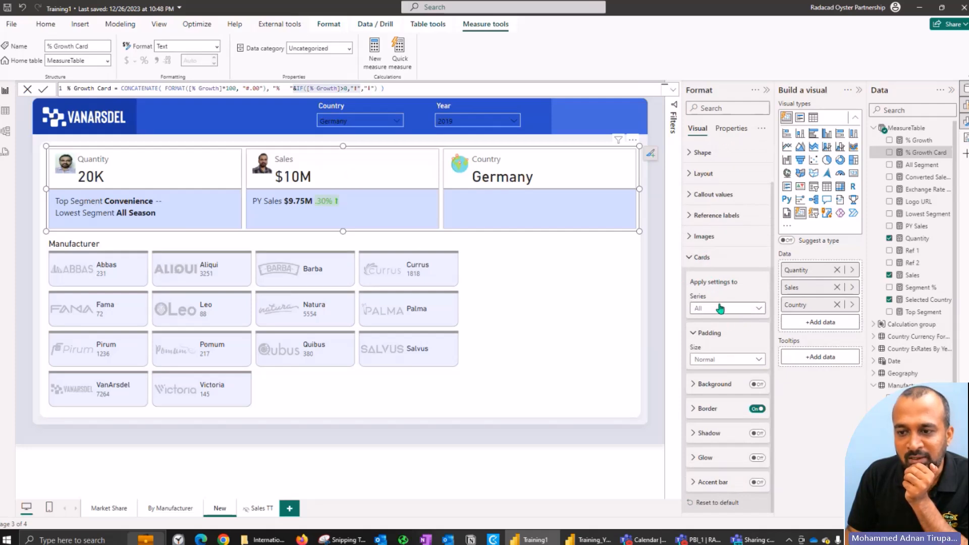
# Step: Review the card settings of the Quantity series, including its Background options
pyautogui.click(720, 309)
pyautogui.click(714, 334)
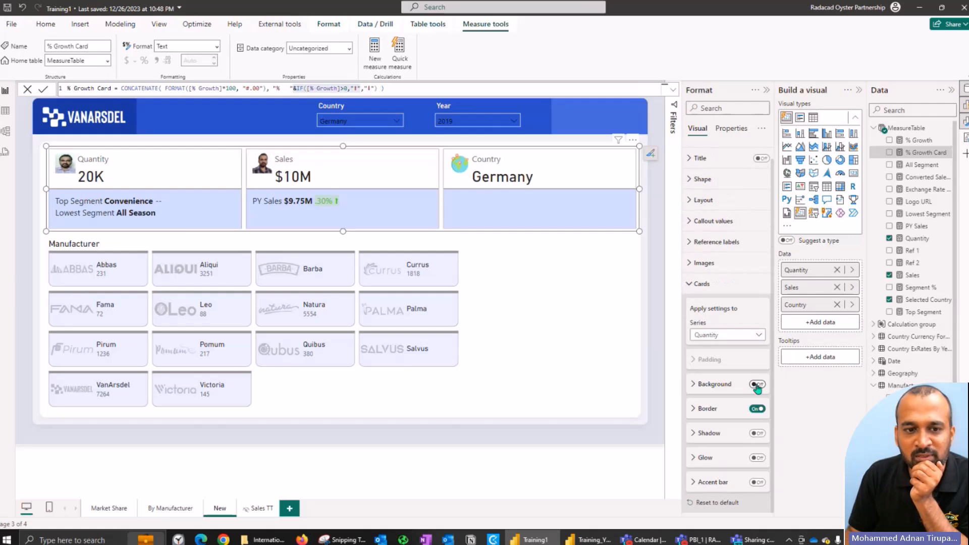
pyautogui.click(706, 385)
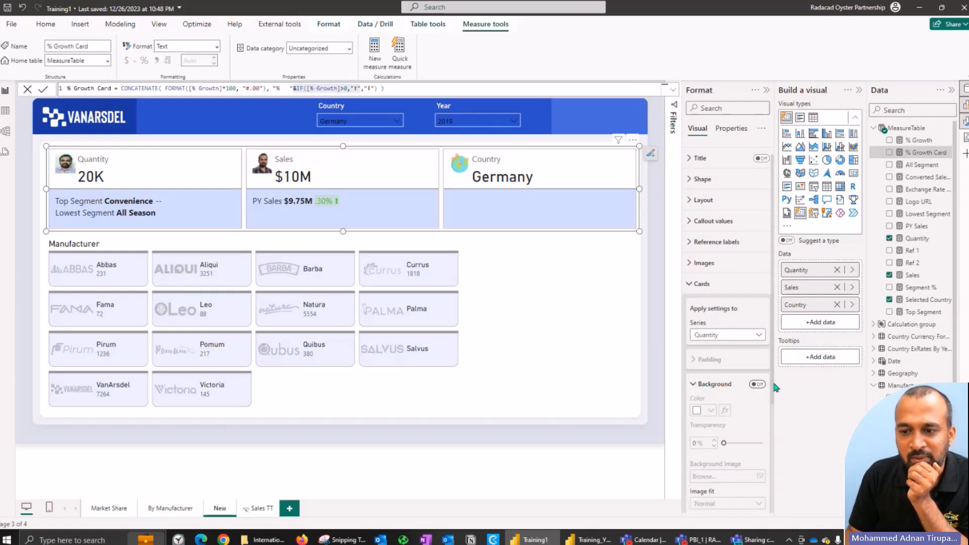
pyautogui.click(735, 386)
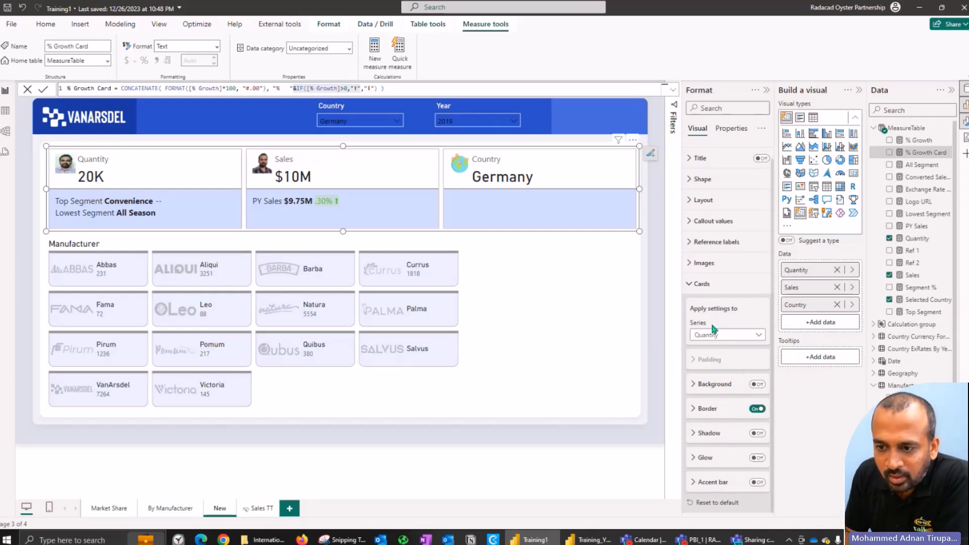
pyautogui.click(712, 284)
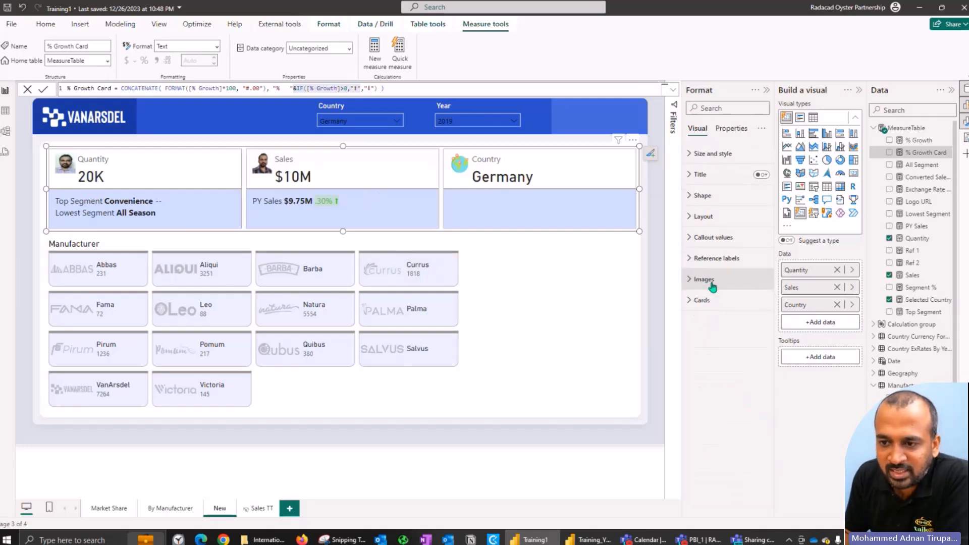
# Step: Change the multi-card visual's shape to Rounded Rectangle and set its rounded corners to 10%
pyautogui.click(716, 216)
pyautogui.click(716, 216)
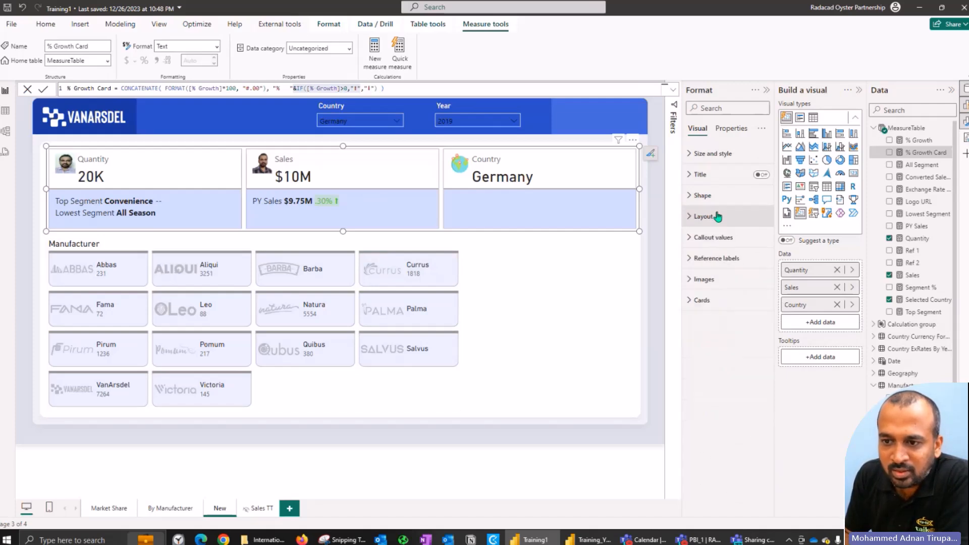
pyautogui.click(702, 195)
pyautogui.click(722, 247)
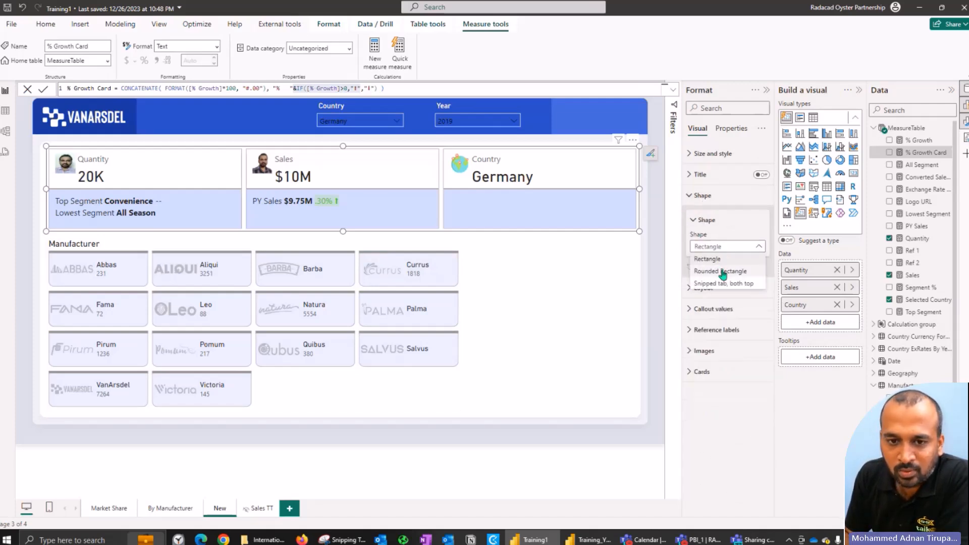
pyautogui.click(722, 271)
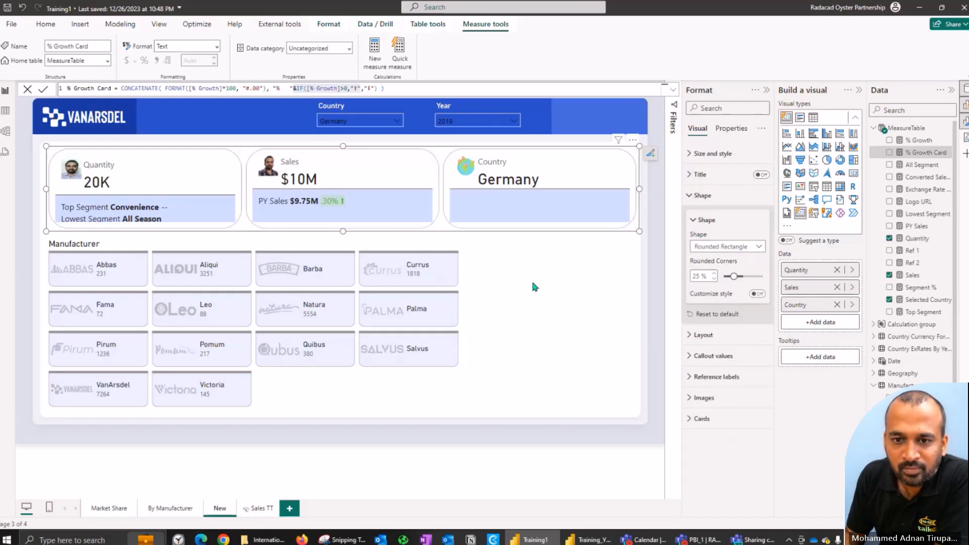
pyautogui.moveTo(742, 277); pyautogui.dragTo(739, 276)
pyautogui.doubleClick(696, 276)
pyautogui.write('10')
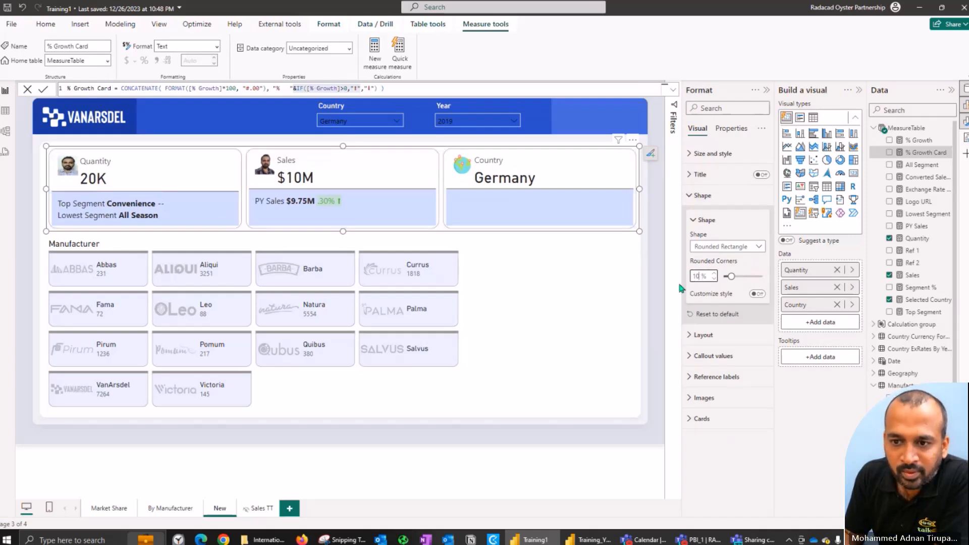
pyautogui.click(655, 293)
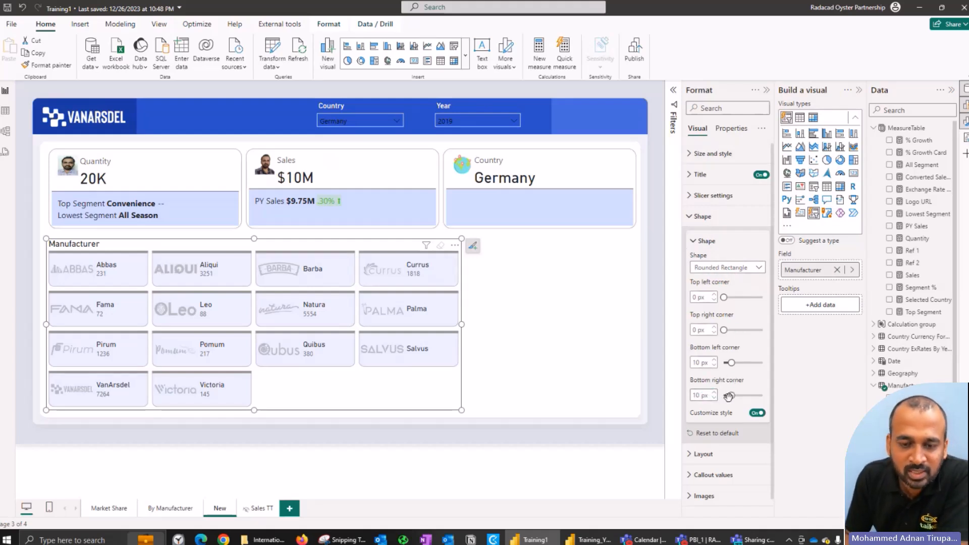
# Step: Review the Manufacturer slicer's Shape settings and its Layout settings for alignment, rows, columns and card spacing
pyautogui.moveTo(364, 292)
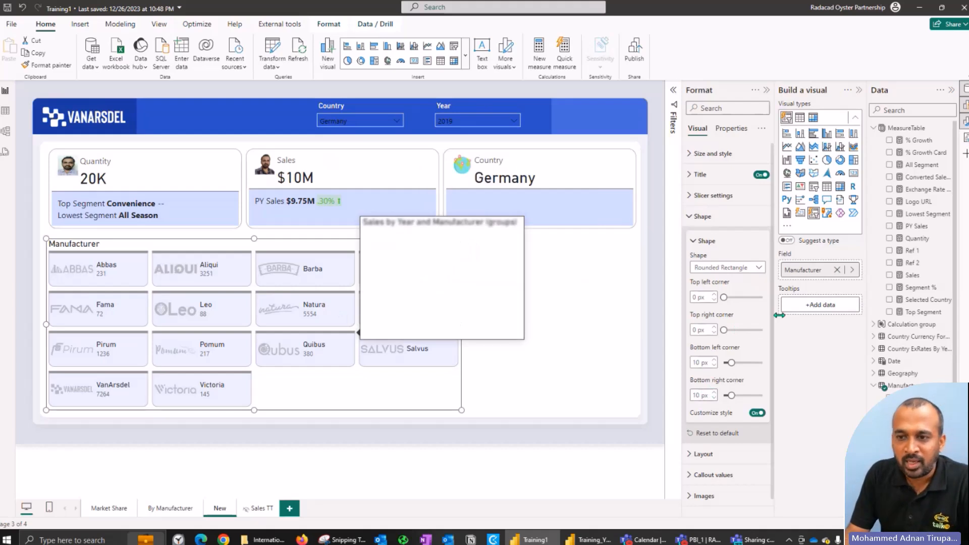
pyautogui.click(708, 219)
pyautogui.click(710, 242)
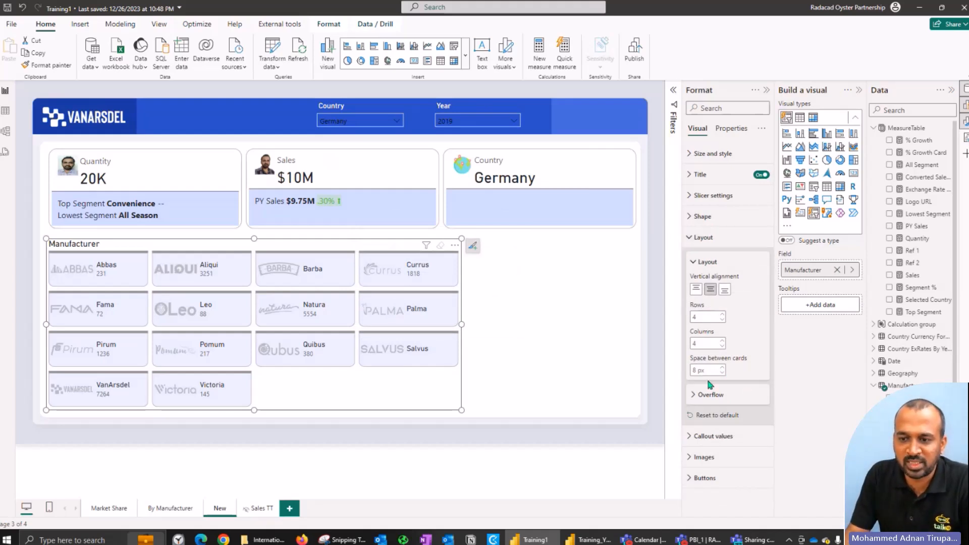
pyautogui.click(706, 238)
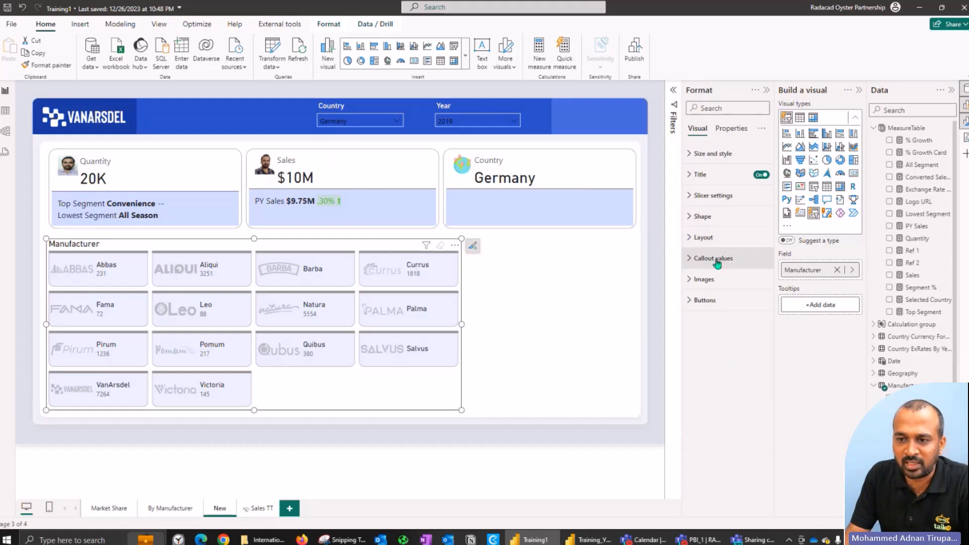
# Step: Make the % Growth Card measure the label field in the Manufacturer slicer's callout values
pyautogui.click(714, 259)
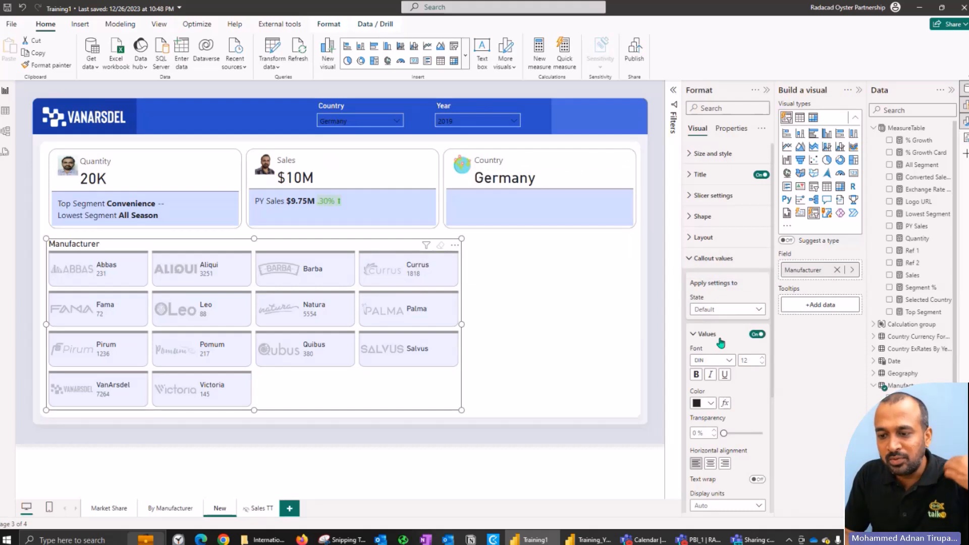
pyautogui.scroll(-5, 722, 353)
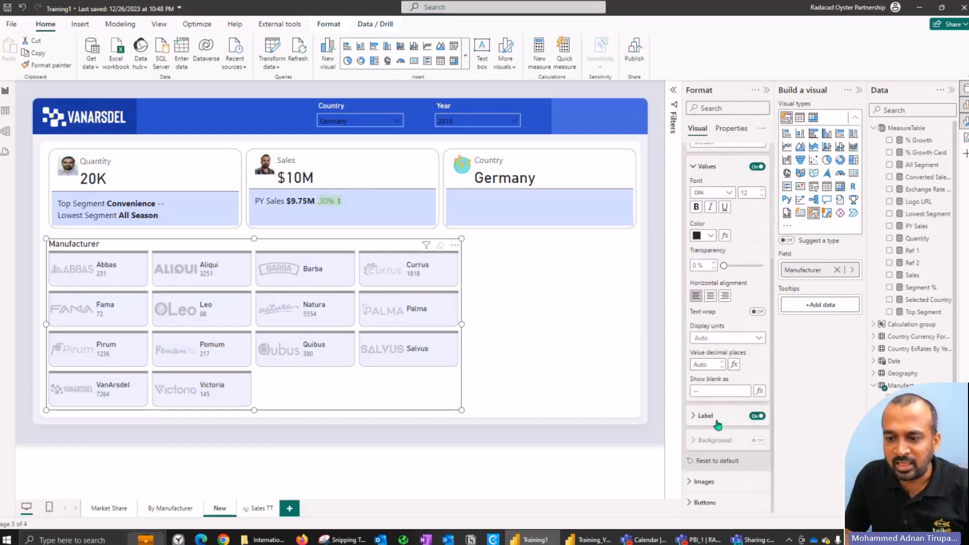
pyautogui.click(716, 422)
pyautogui.scroll(-3, 724, 363)
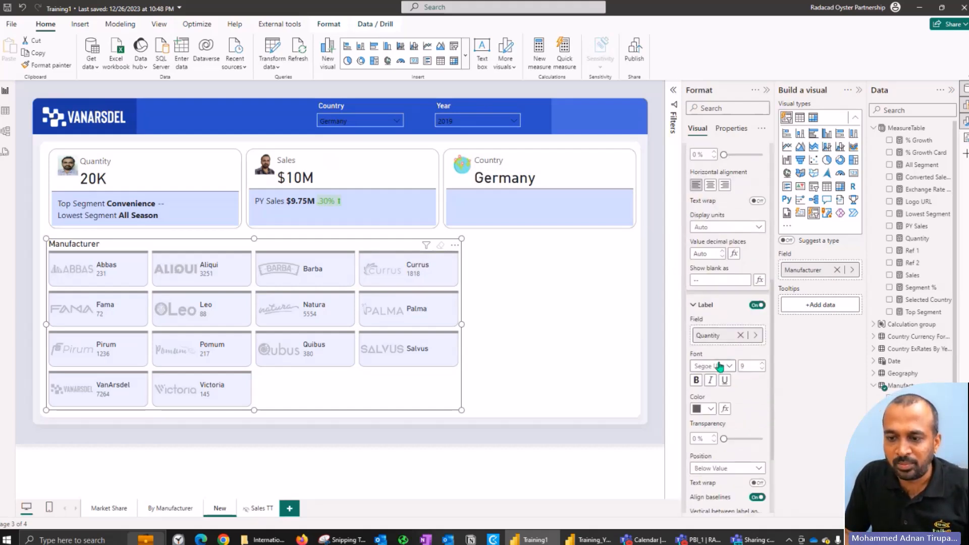
pyautogui.click(740, 335)
pyautogui.moveTo(915, 158); pyautogui.dragTo(728, 344)
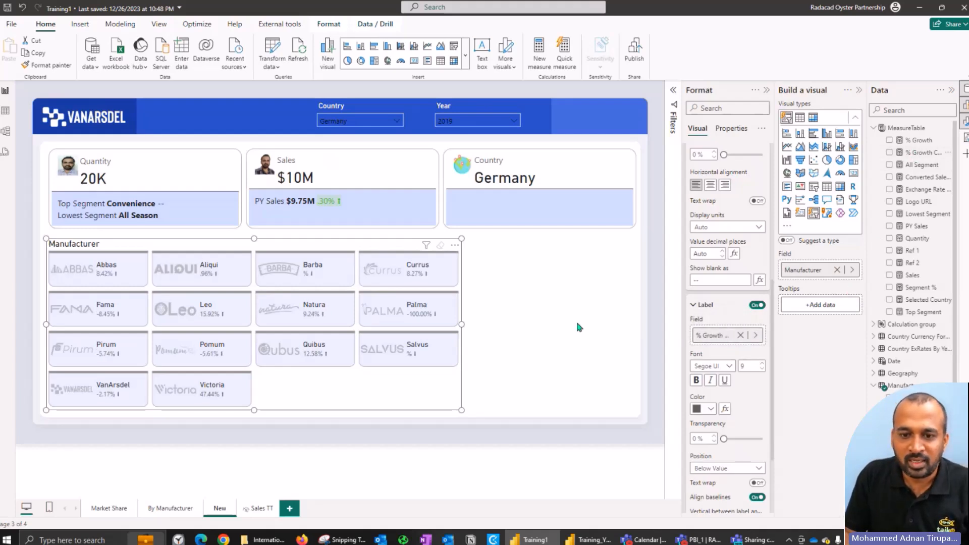
pyautogui.moveTo(376, 297)
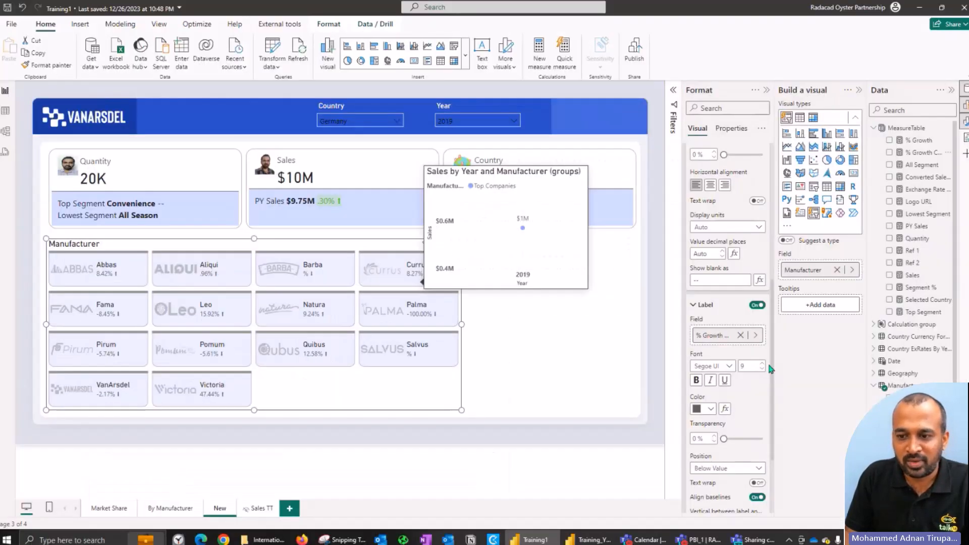
pyautogui.scroll(-3, 730, 402)
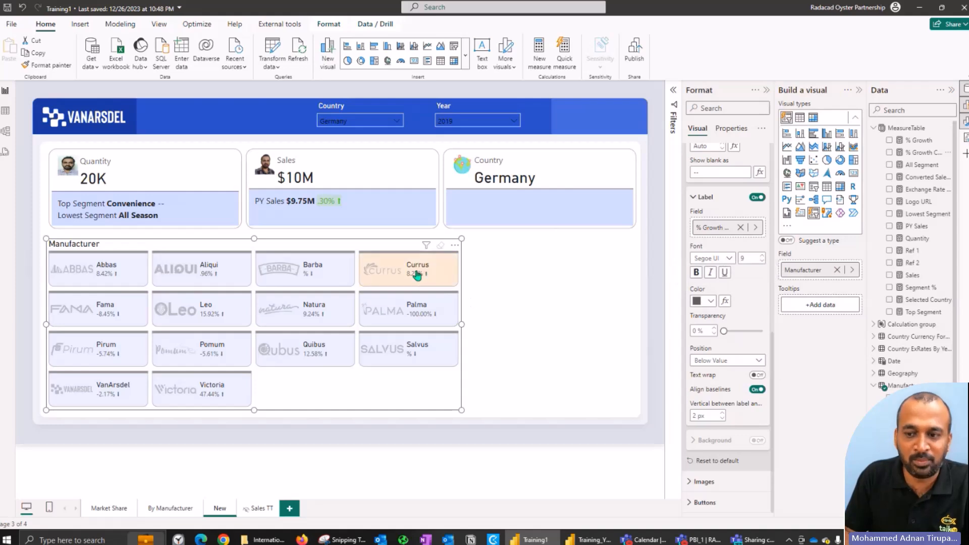
pyautogui.scroll(5, 725, 233)
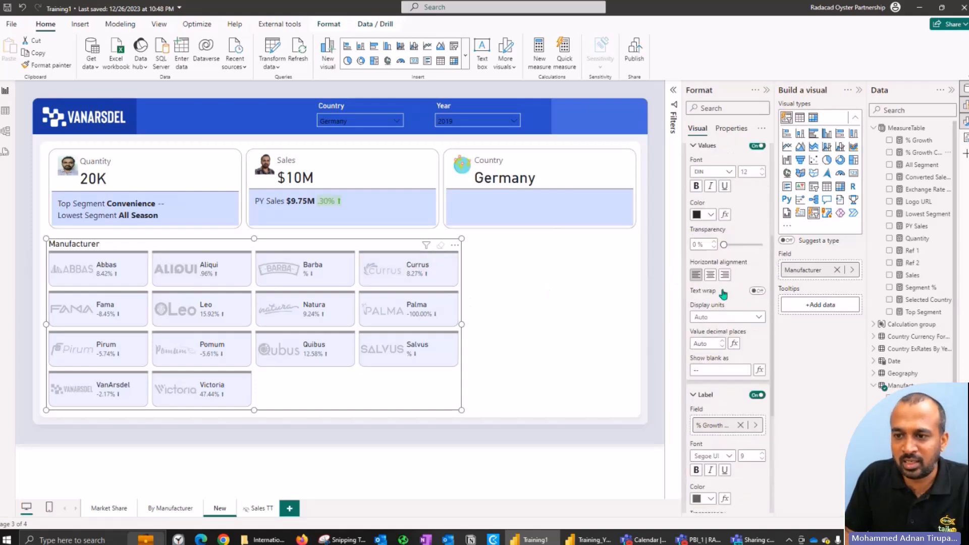
pyautogui.scroll(5, 726, 233)
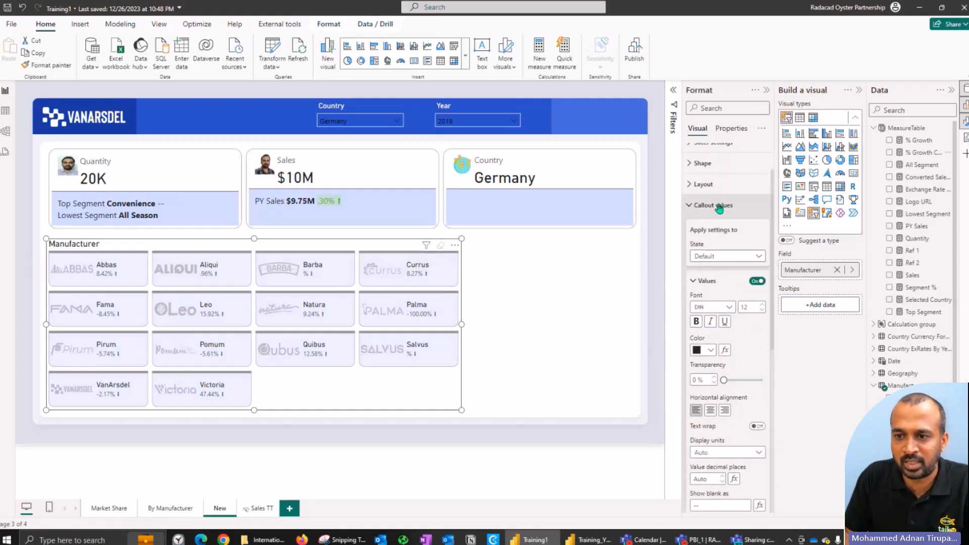
pyautogui.click(718, 222)
# Step: Examine the Manufacturer slicer's image settings, the Logo column's data category options and the Logo URL measure's formula
pyautogui.click(706, 280)
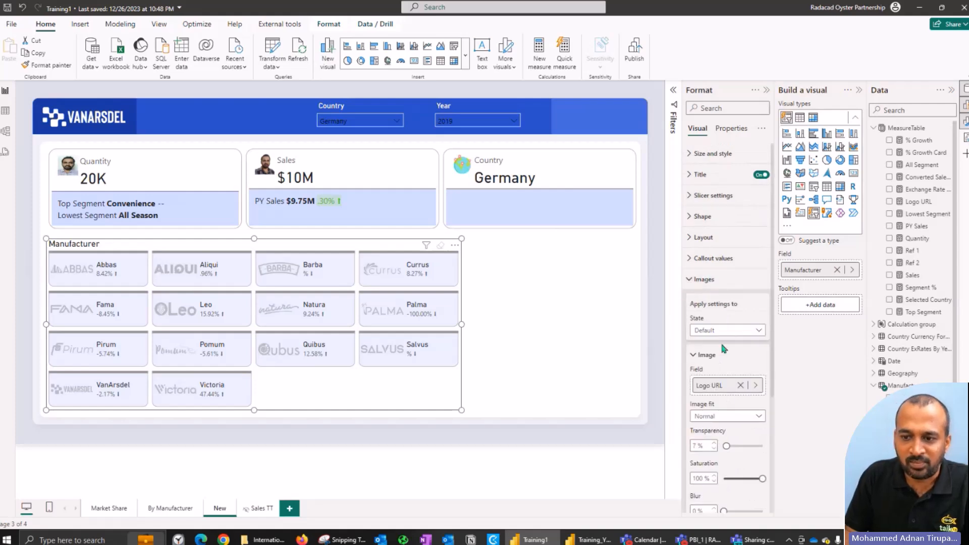
pyautogui.scroll(-2, 731, 374)
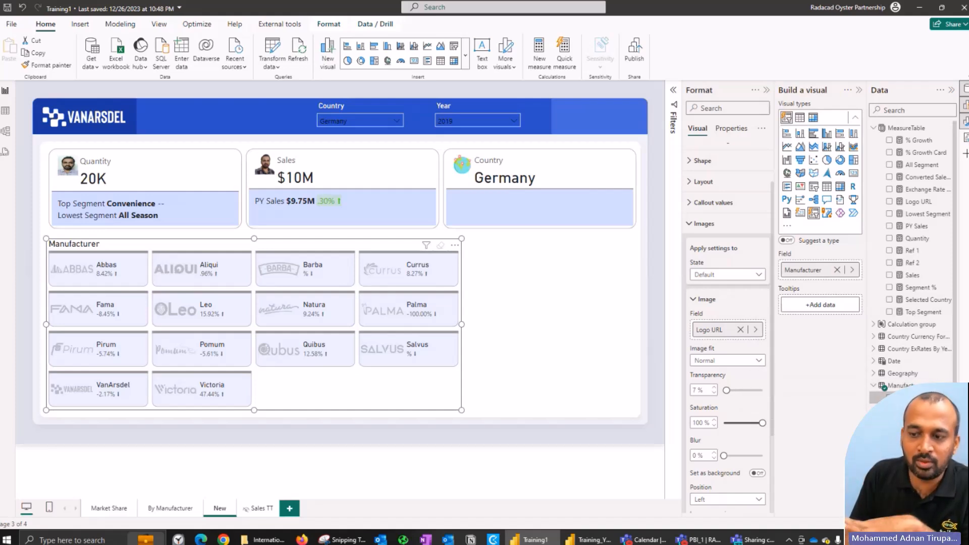
pyautogui.click(888, 397)
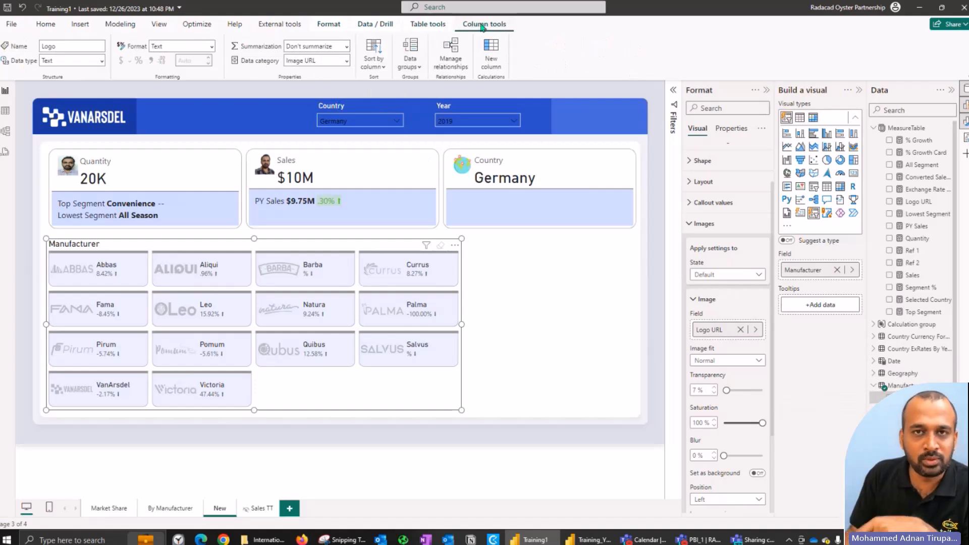
pyautogui.click(347, 61)
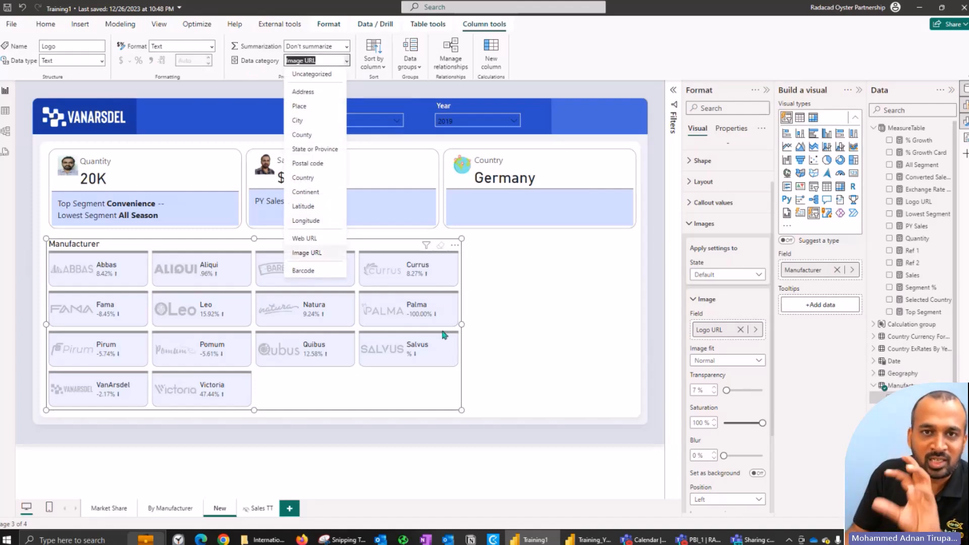
pyautogui.click(438, 404)
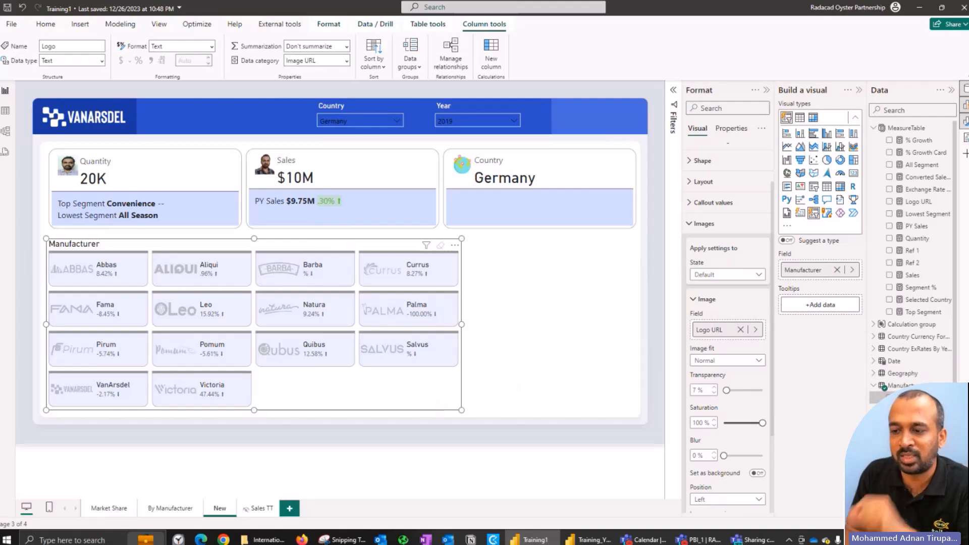
pyautogui.click(911, 201)
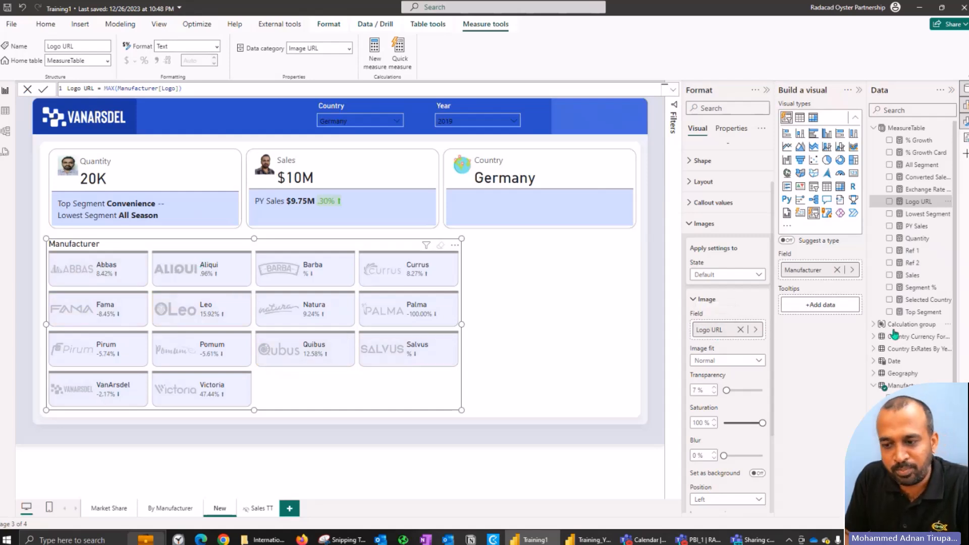
# Step: Review the Manufacturer slicer's Layout overflow, Slicer settings, Shape, and Size and style options
pyautogui.click(714, 224)
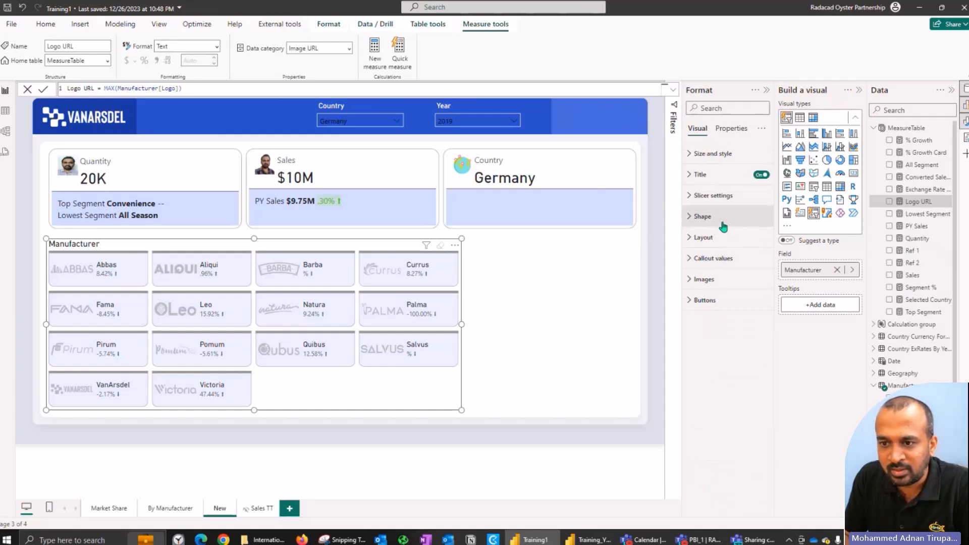
pyautogui.click(706, 237)
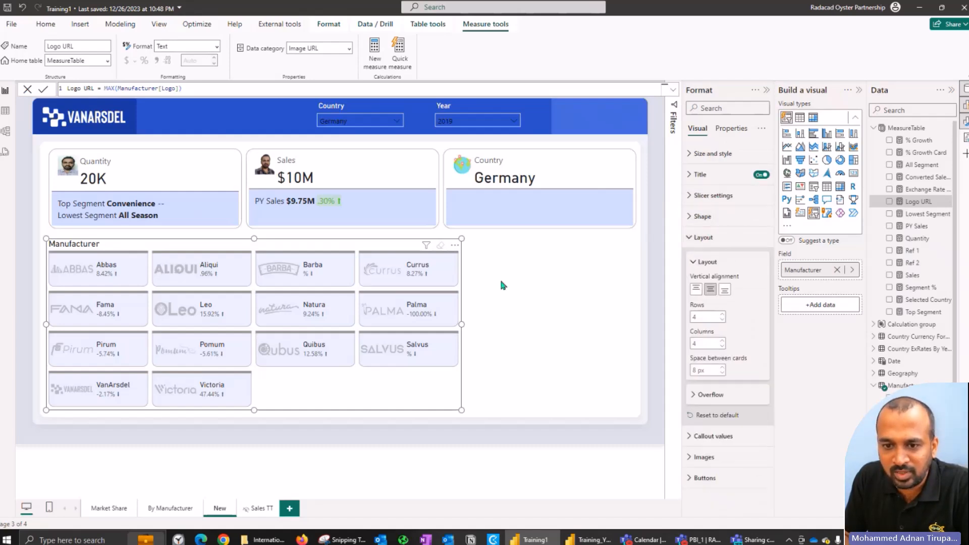
pyautogui.click(725, 397)
pyautogui.click(722, 396)
pyautogui.click(706, 236)
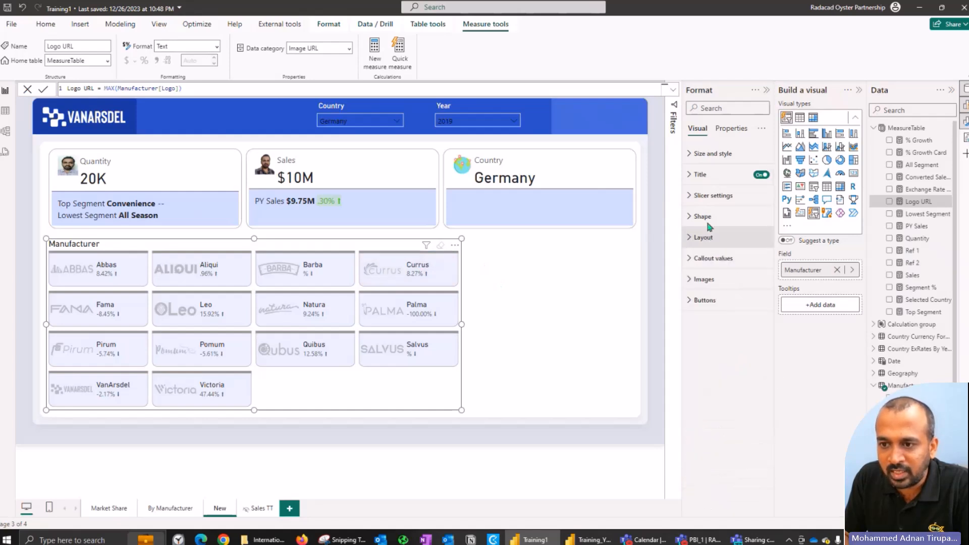
pyautogui.click(716, 197)
pyautogui.click(716, 197)
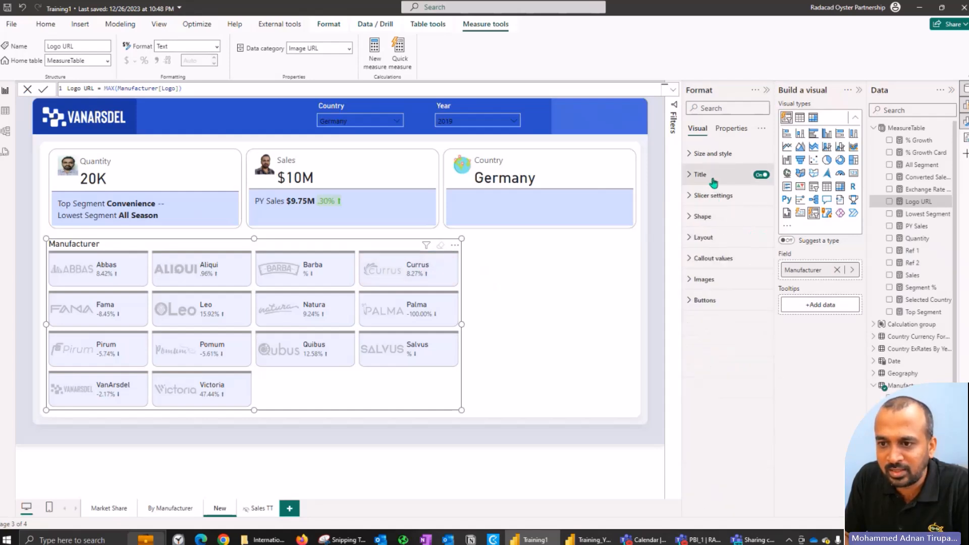
pyautogui.click(714, 217)
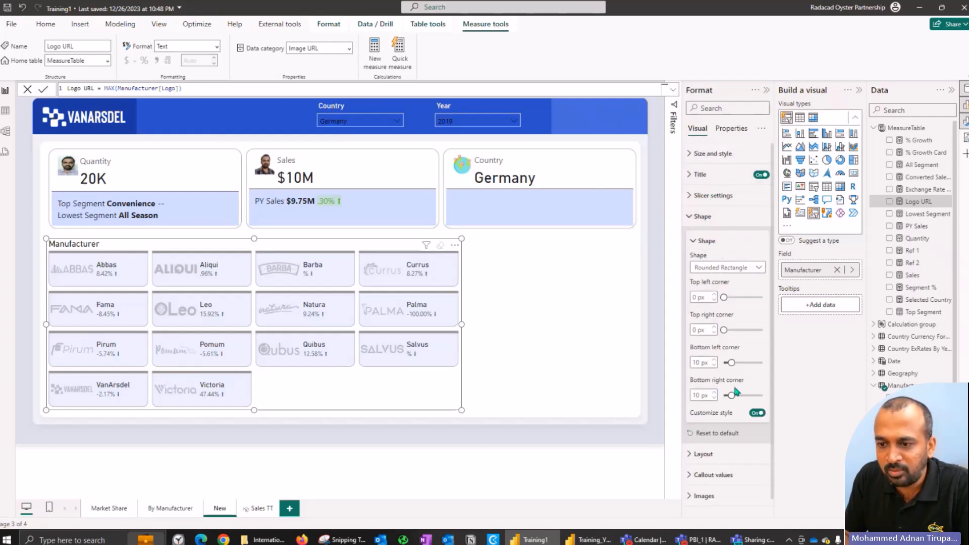
pyautogui.click(707, 216)
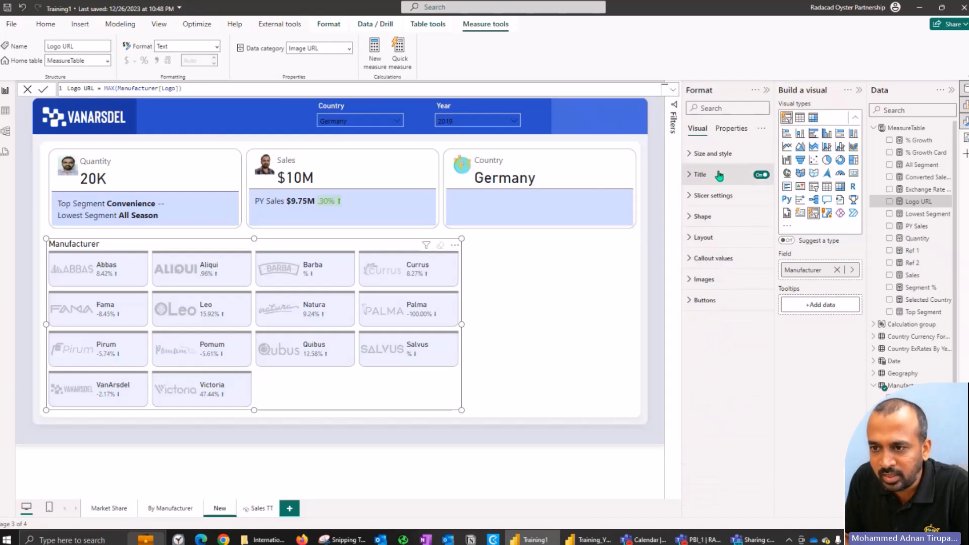
pyautogui.click(725, 157)
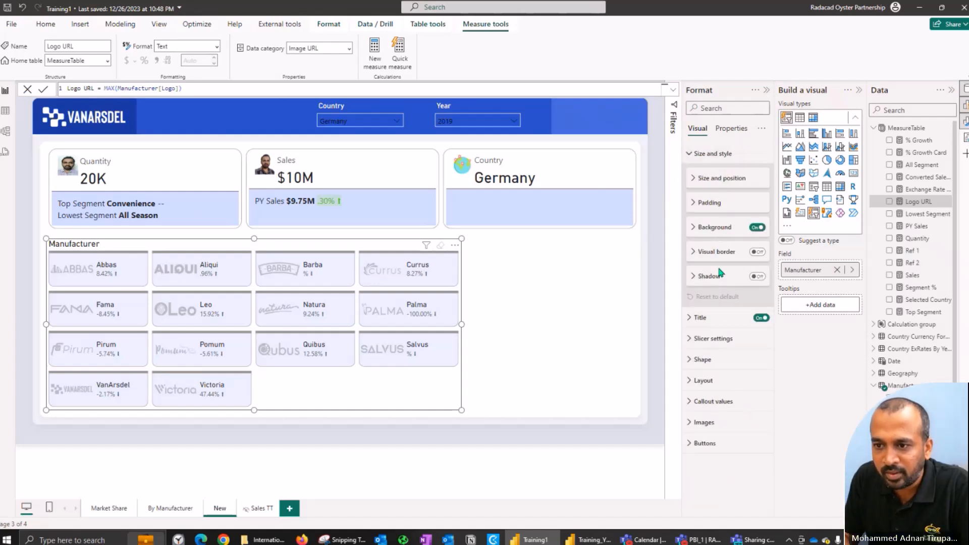
pyautogui.click(706, 155)
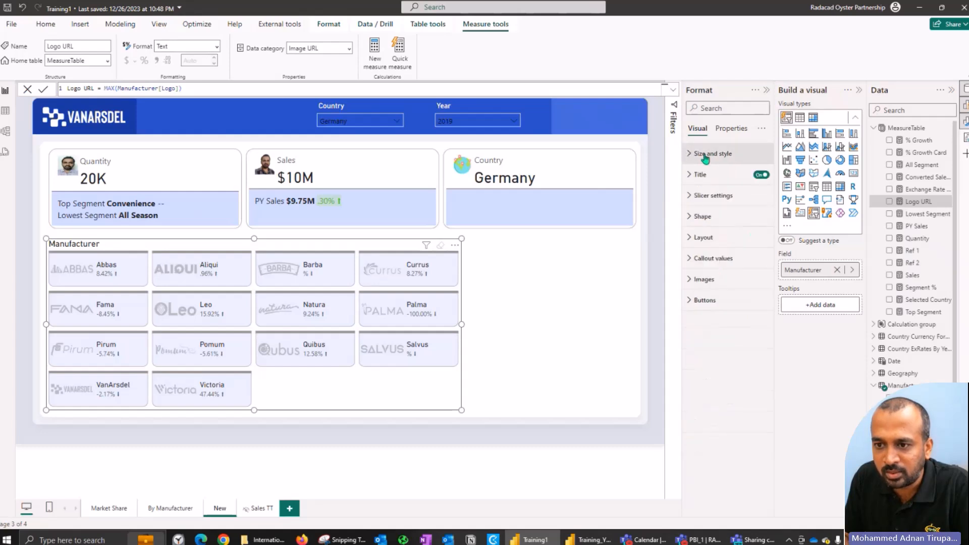
# Step: Examine the Manufacturer slicer's button settings for the Default state, covering the Fill and Border options
pyautogui.click(706, 300)
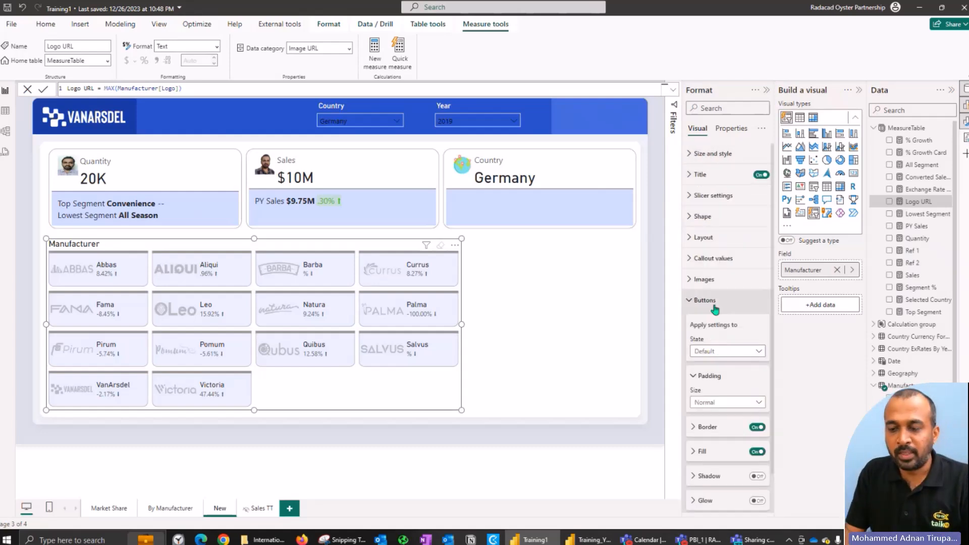
pyautogui.scroll(-1, 726, 353)
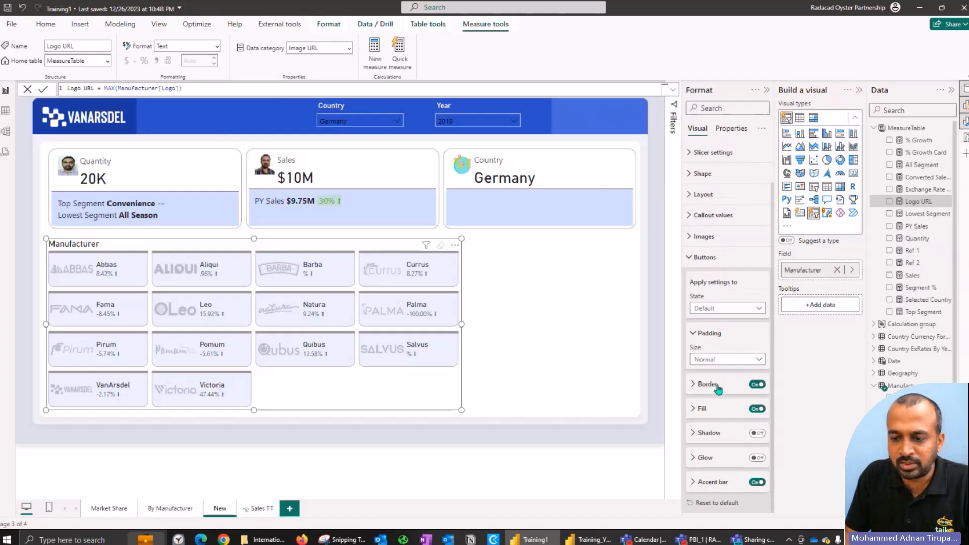
pyautogui.click(702, 409)
pyautogui.scroll(-1, 703, 404)
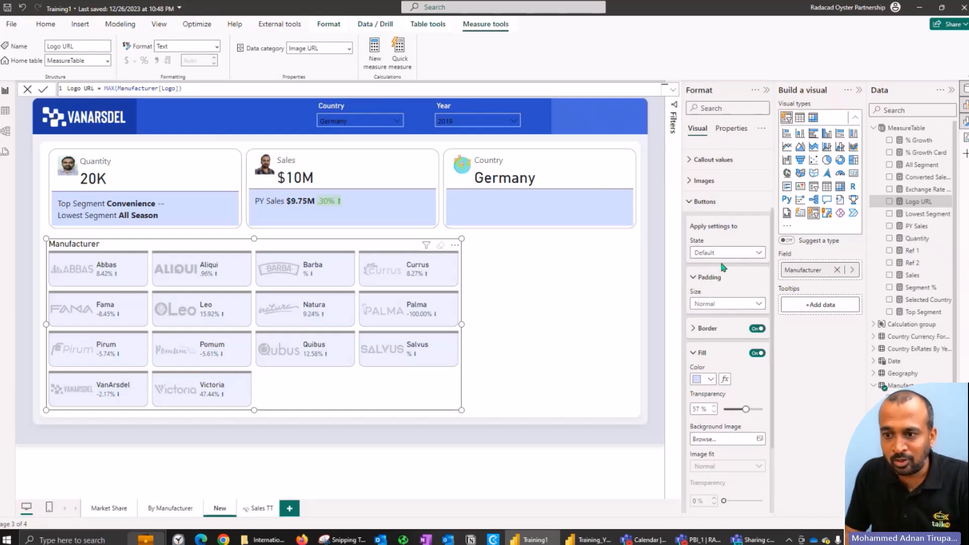
pyautogui.click(707, 328)
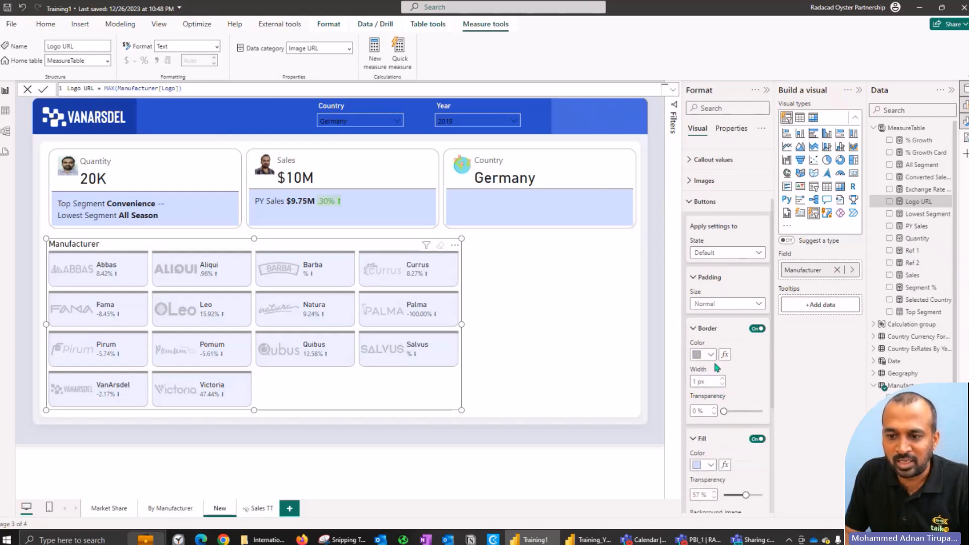
pyautogui.click(702, 438)
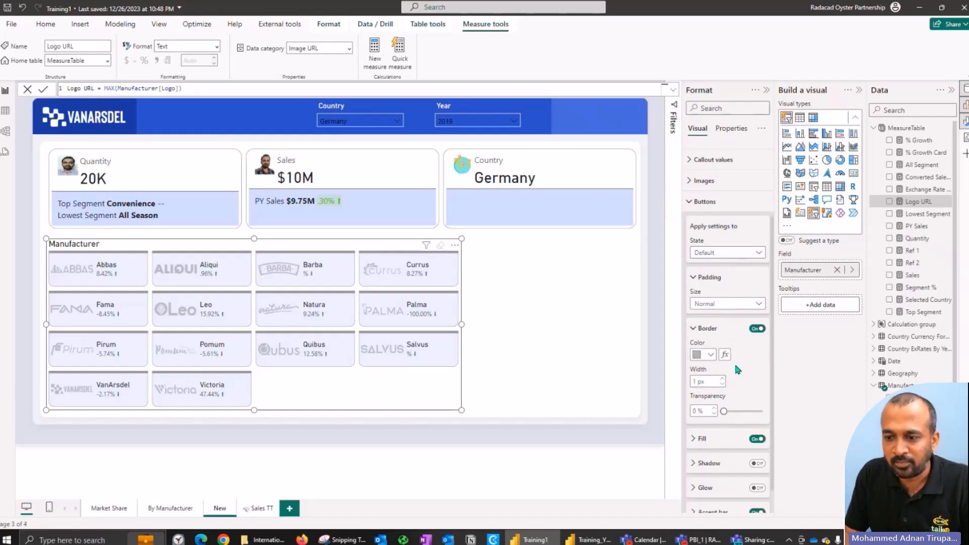
# Step: Examine the Manufacturer slicer's Accent bar settings for the buttons' Default state
pyautogui.scroll(-1, 736, 370)
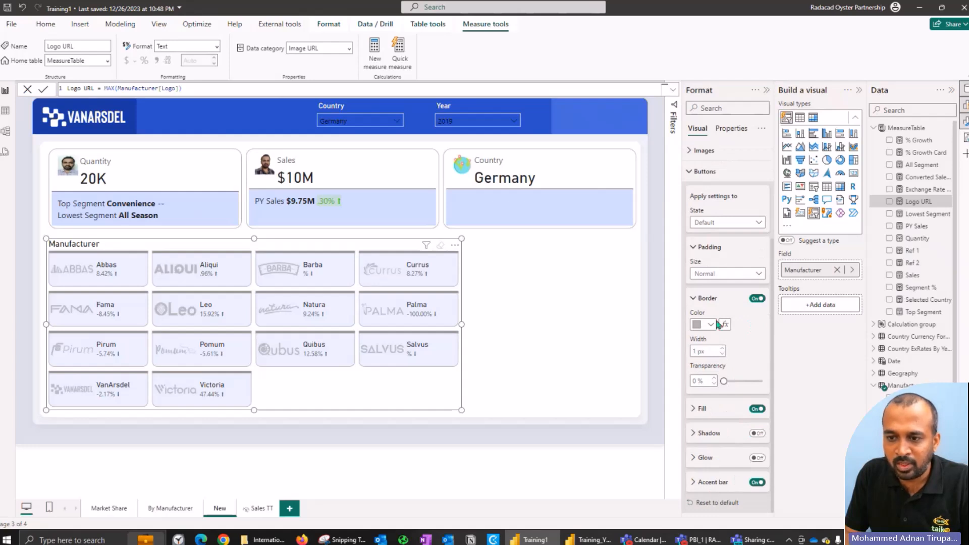
pyautogui.click(708, 298)
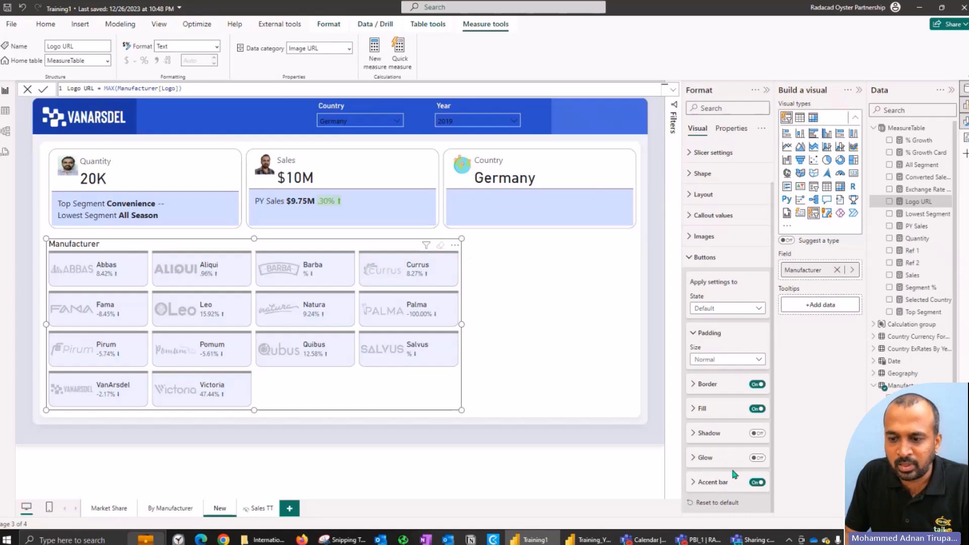
pyautogui.click(731, 482)
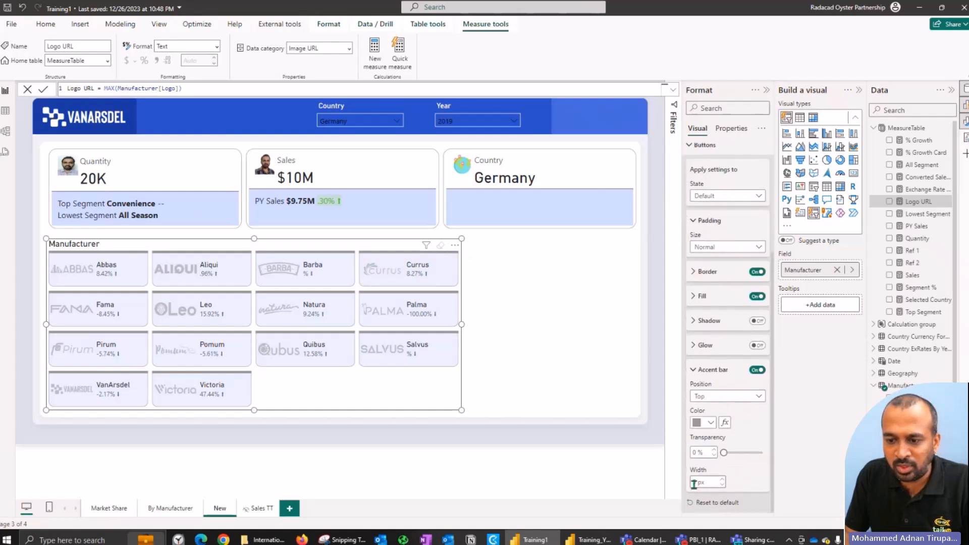
pyautogui.click(538, 375)
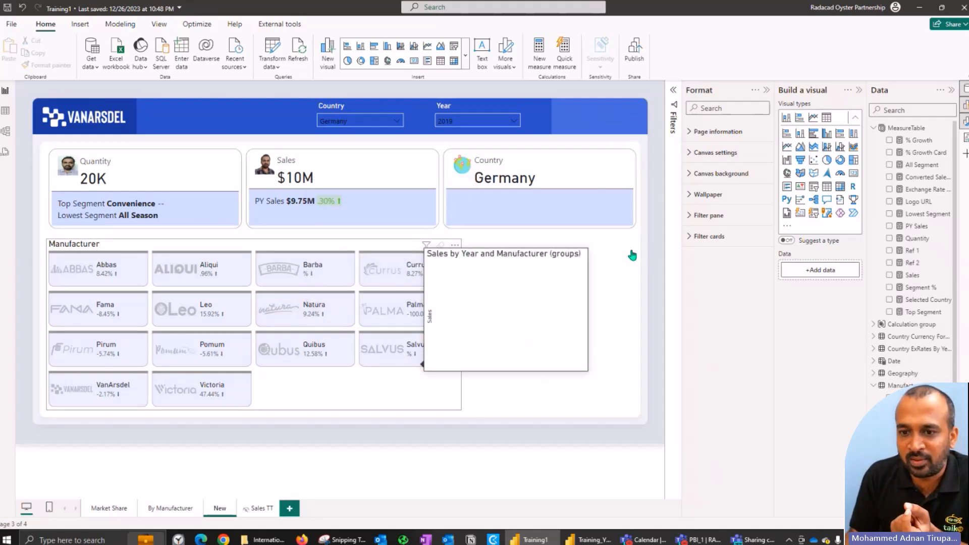
# Step: Examine the Manufacturer slicer's tooltip type and page options, and preview the tooltip on several manufacturer buttons
pyautogui.click(456, 390)
pyautogui.click(731, 129)
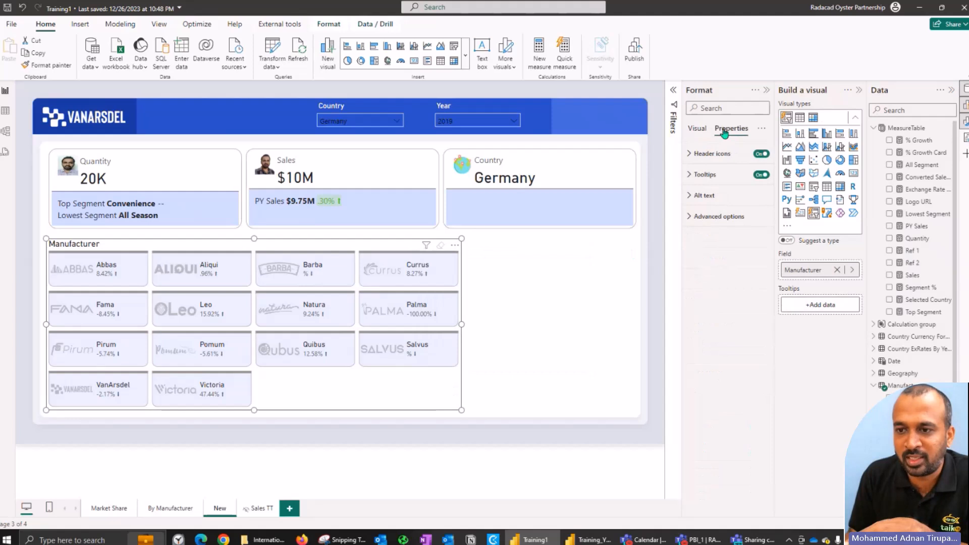
pyautogui.click(716, 177)
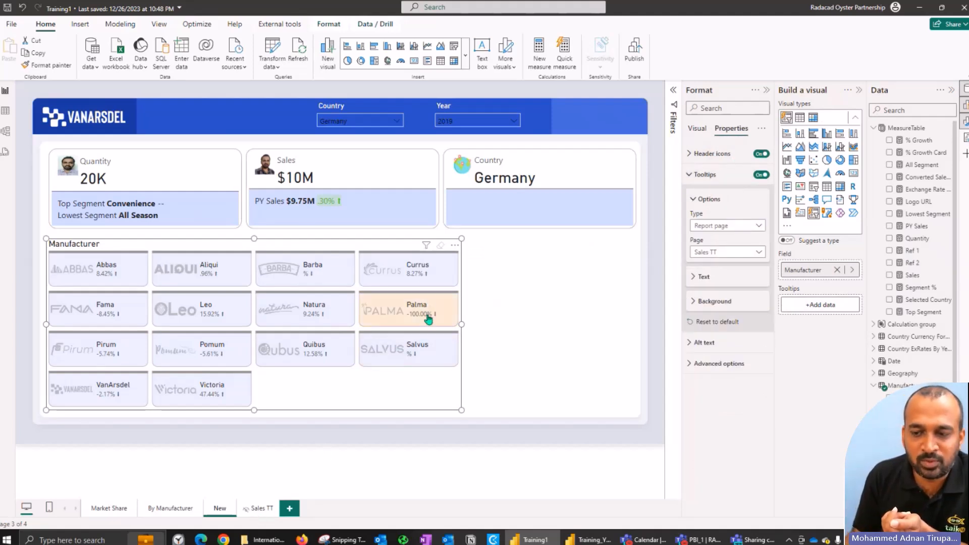
pyautogui.moveTo(428, 319)
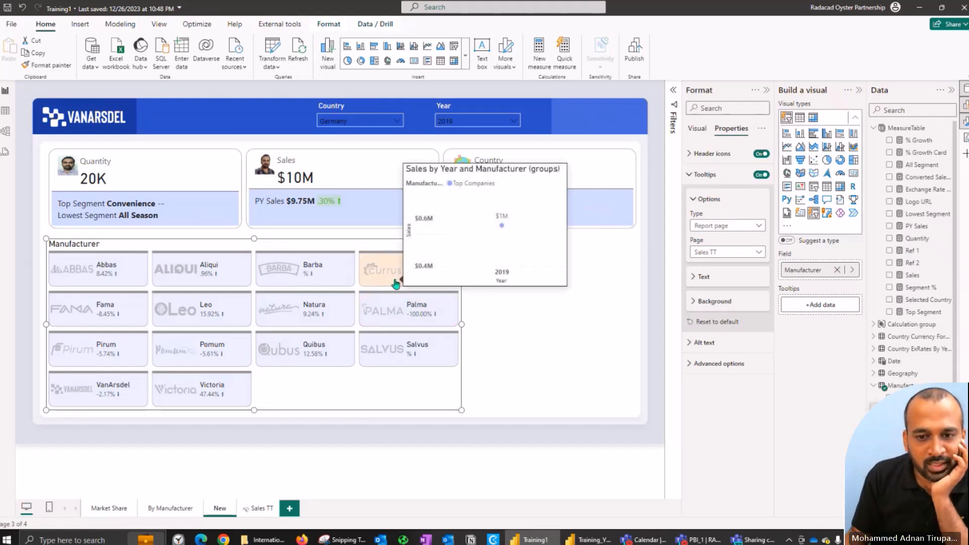
pyautogui.moveTo(386, 308)
pyautogui.moveTo(313, 280)
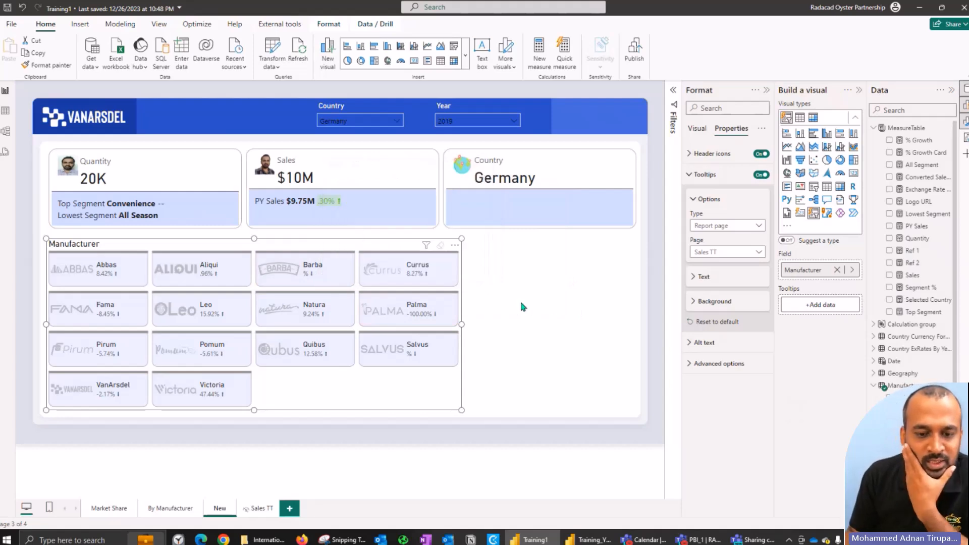
# Step: On the By Manufacturer page, show the segment matrix's filters and examine the condition options of its Sales filter
pyautogui.click(169, 512)
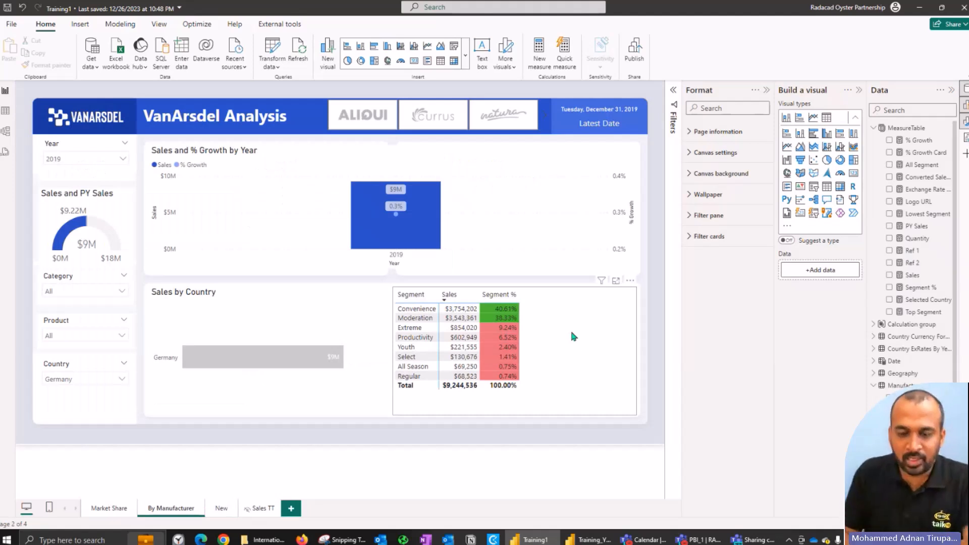
pyautogui.click(573, 337)
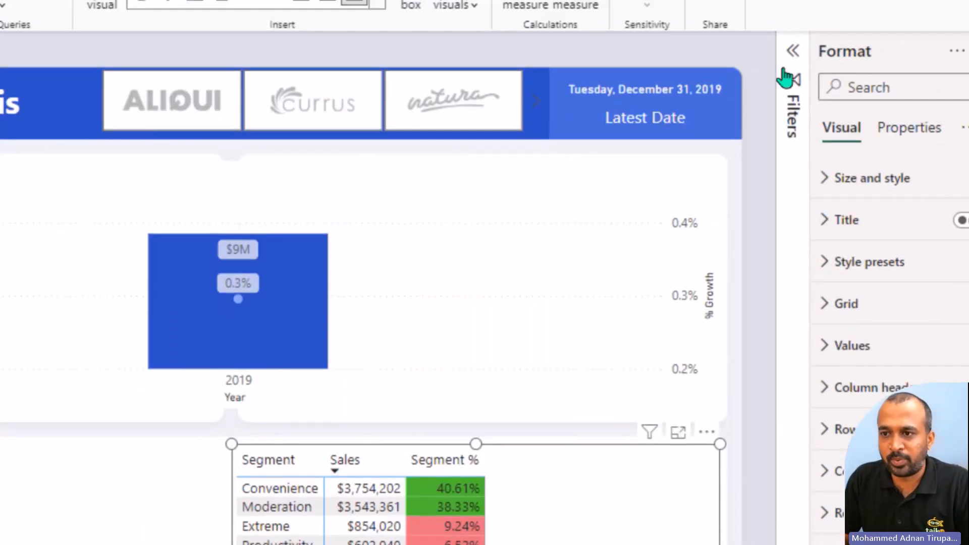
pyautogui.click(785, 77)
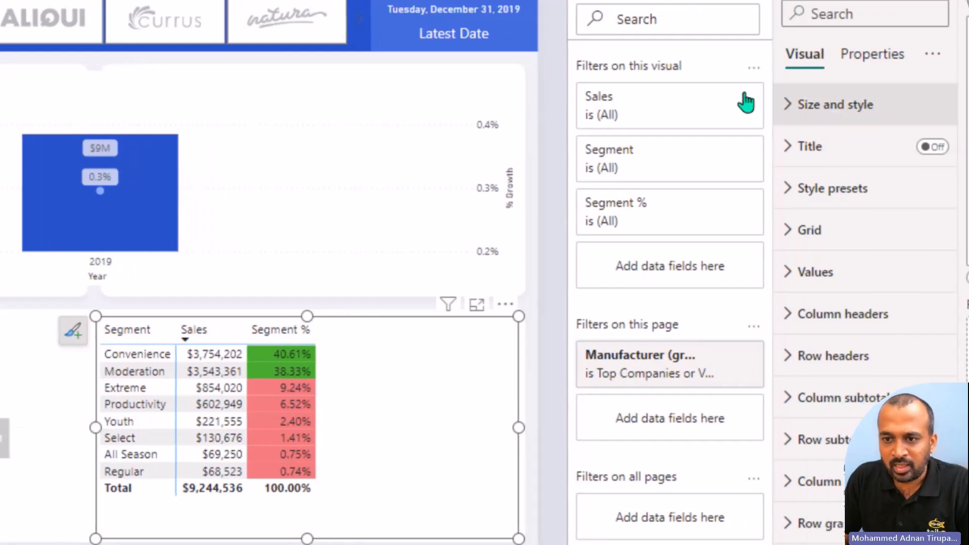
pyautogui.click(627, 117)
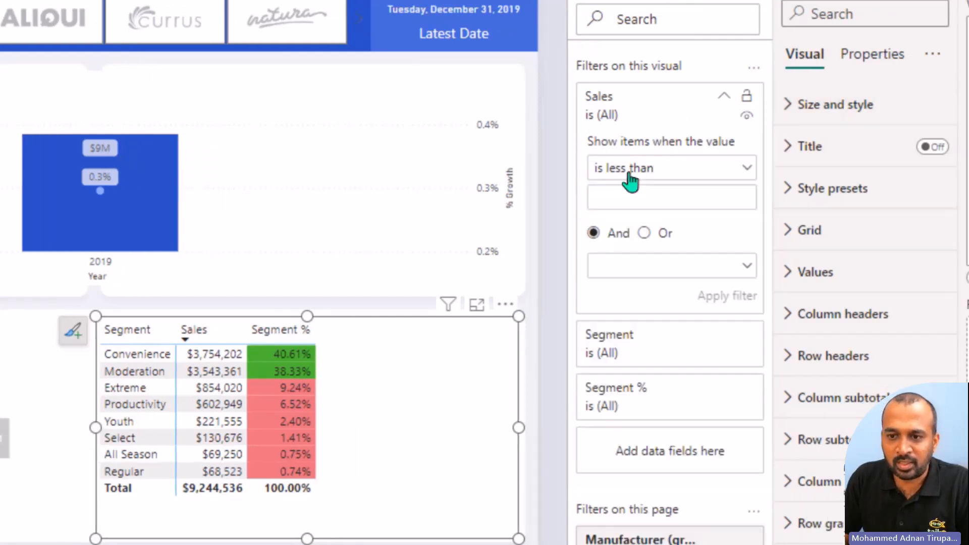
pyautogui.click(631, 171)
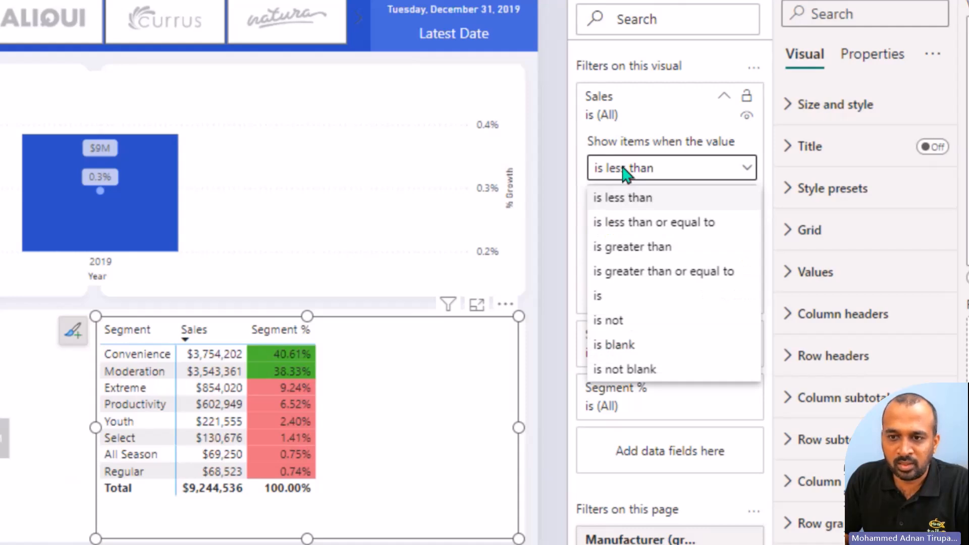
pyautogui.click(630, 194)
pyautogui.click(613, 101)
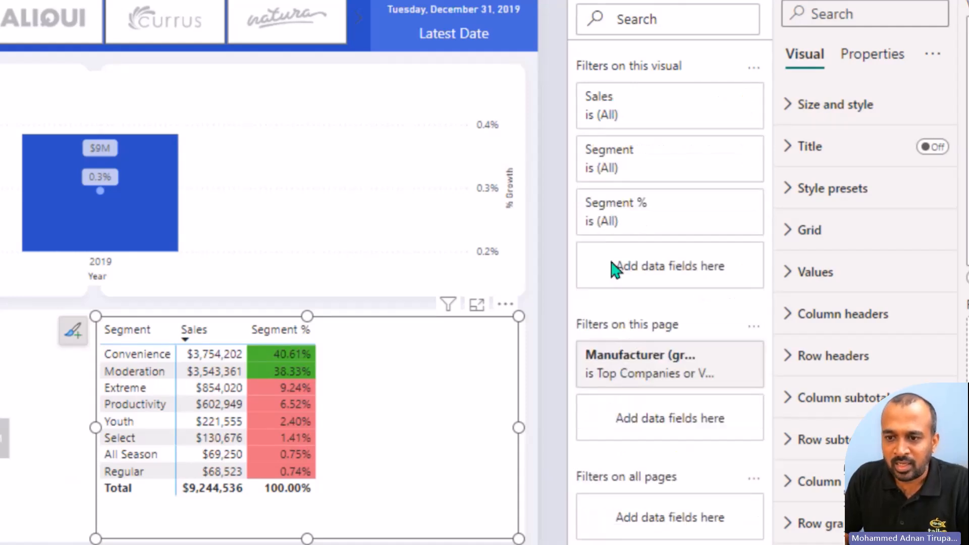
# Step: Apply a Top N filter on Segment to the matrix, showing the top 1 item by Sales
pyautogui.click(623, 164)
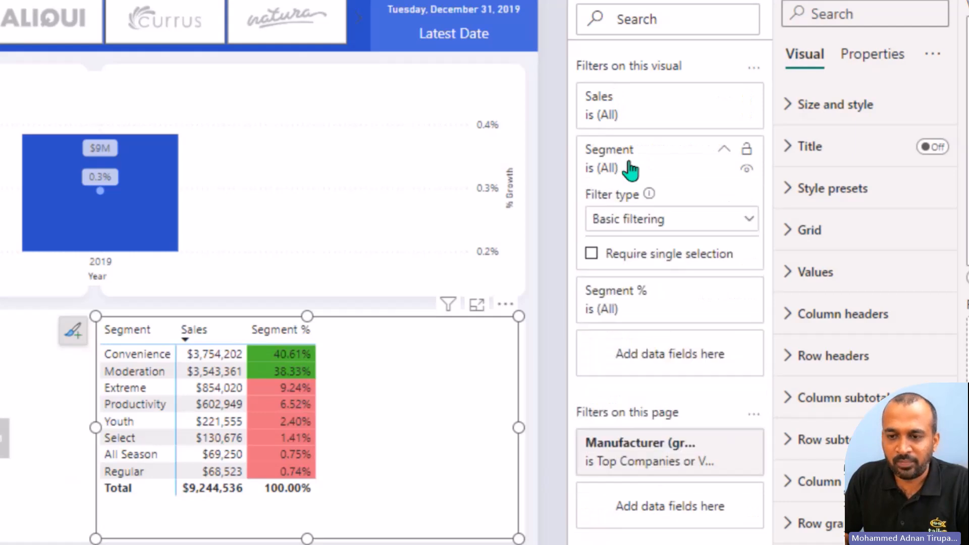
pyautogui.click(630, 222)
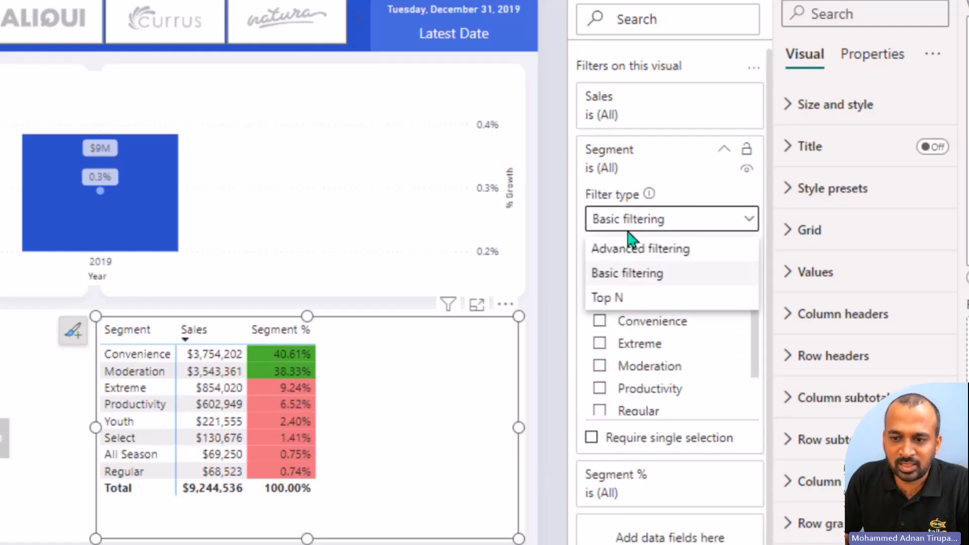
pyautogui.click(616, 298)
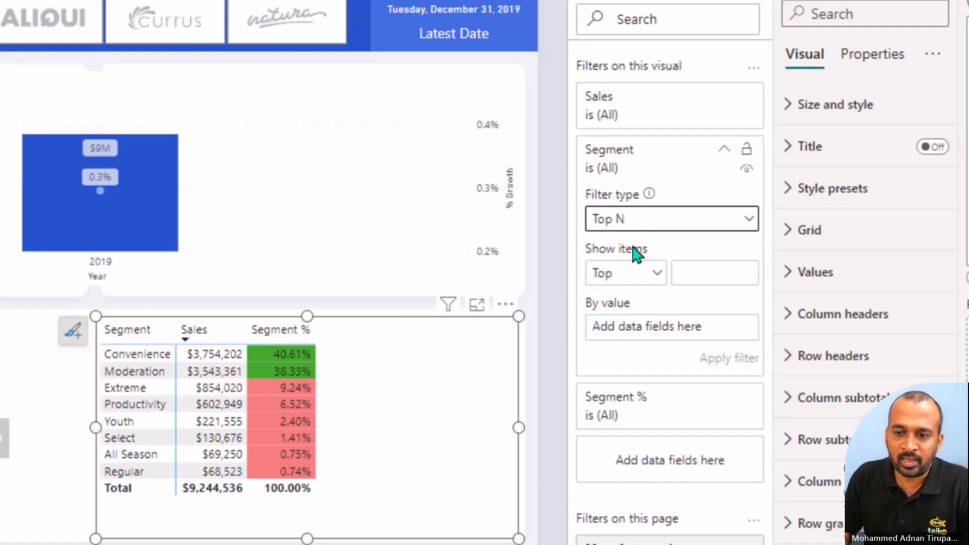
pyautogui.click(714, 277)
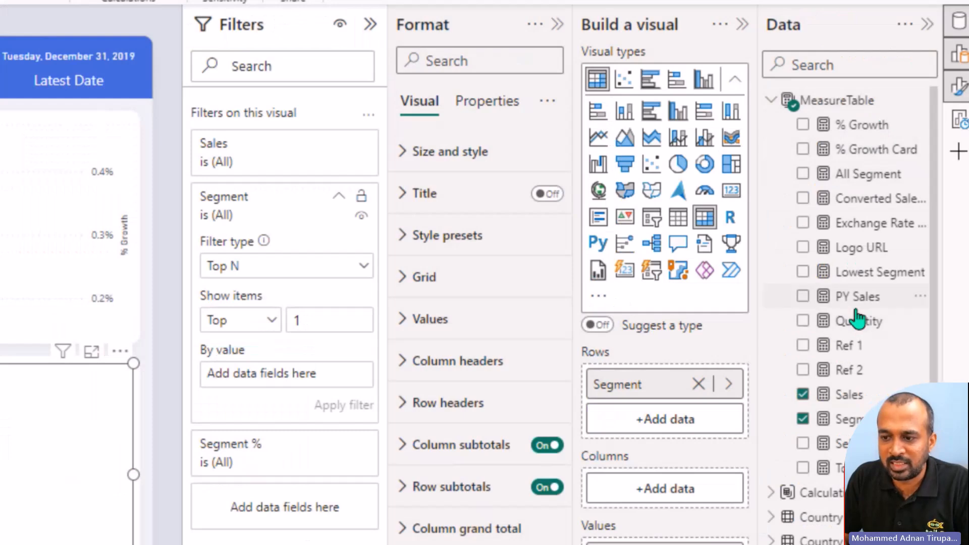
pyautogui.moveTo(840, 402); pyautogui.dragTo(252, 388)
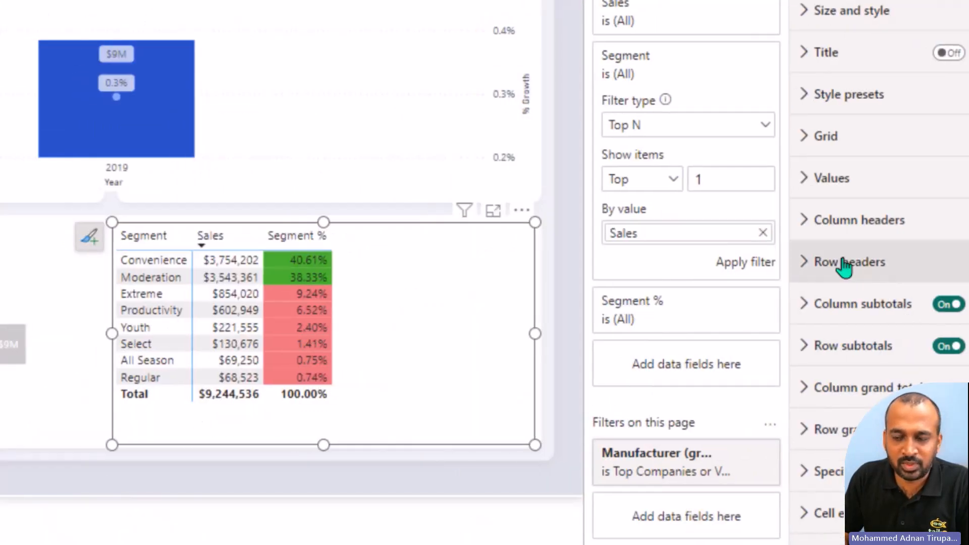
pyautogui.click(741, 266)
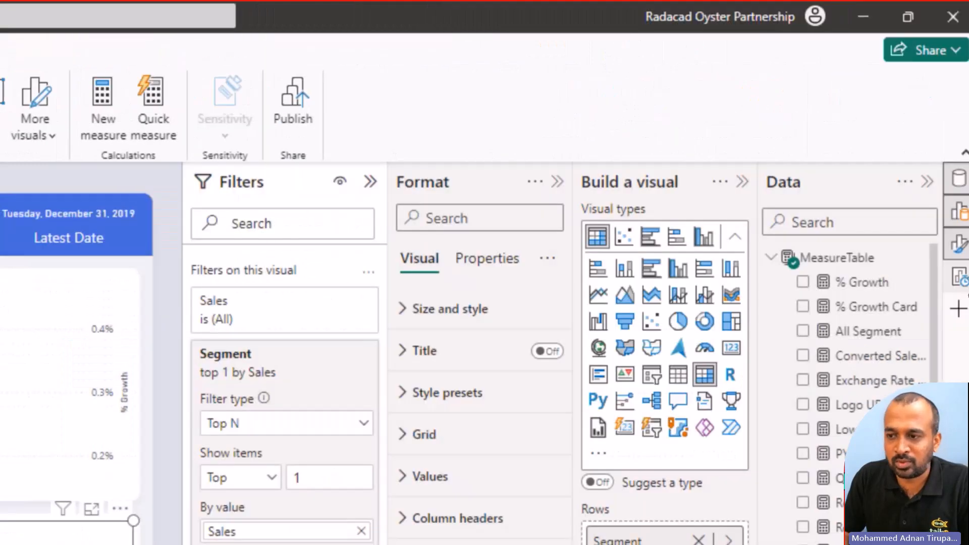
# Step: Record the filtered segment matrix in Performance analyzer and run its query in DAX query view
pyautogui.click(960, 283)
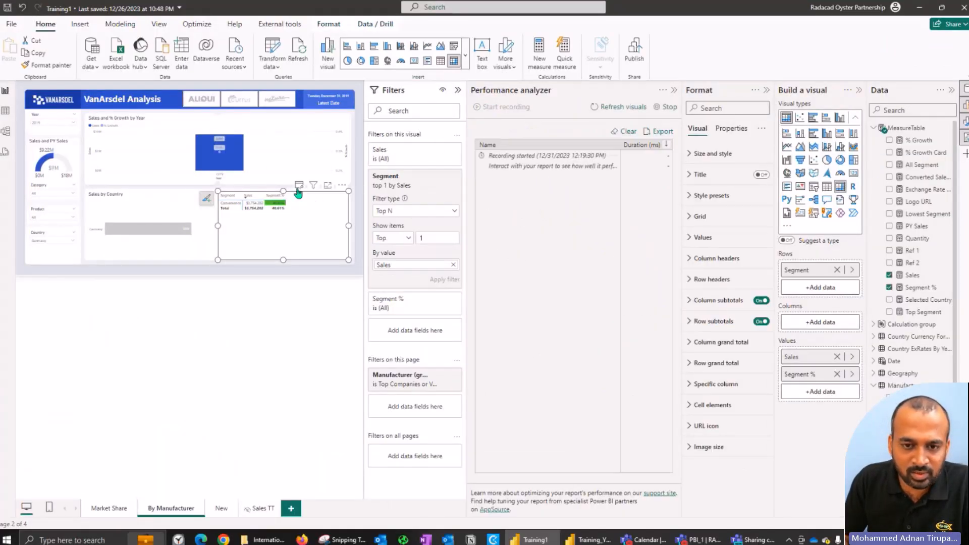
pyautogui.click(299, 188)
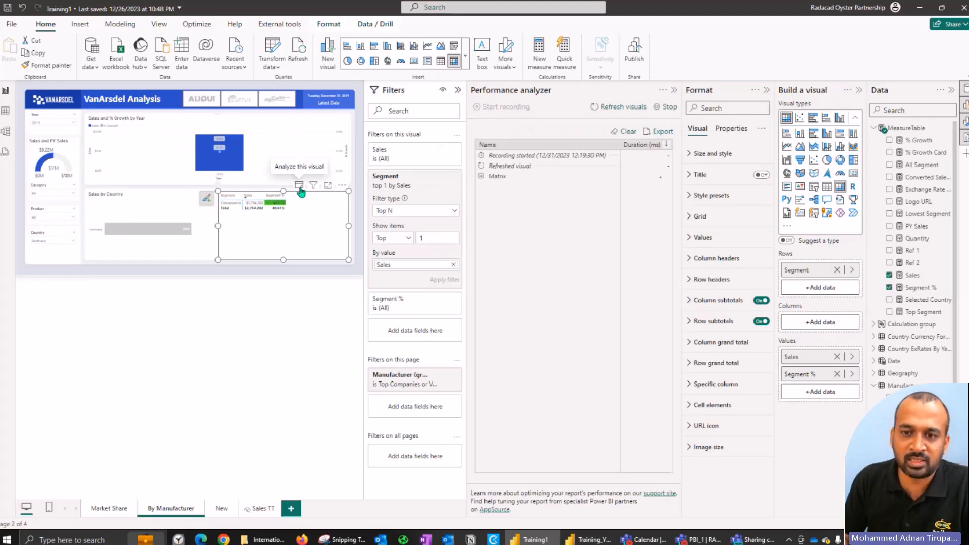
pyautogui.click(481, 176)
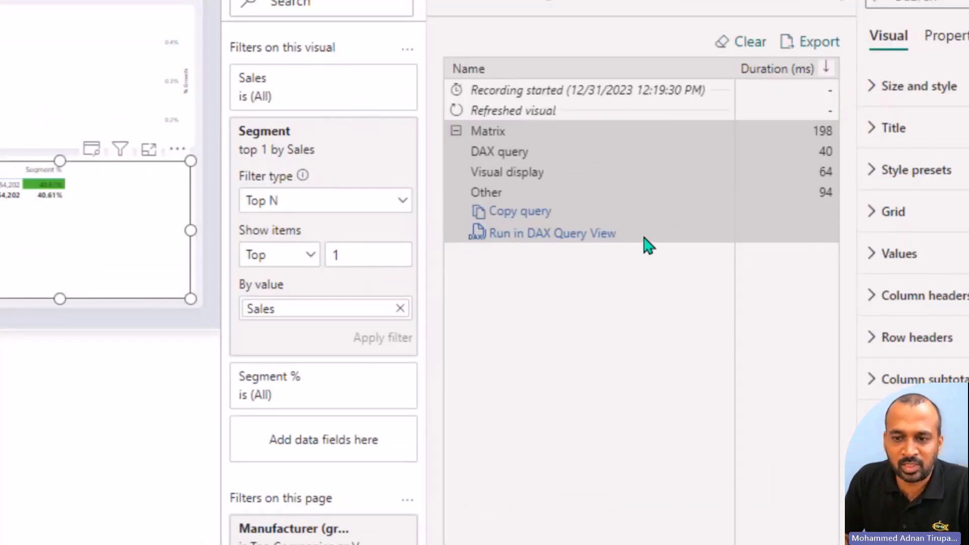
pyautogui.click(553, 237)
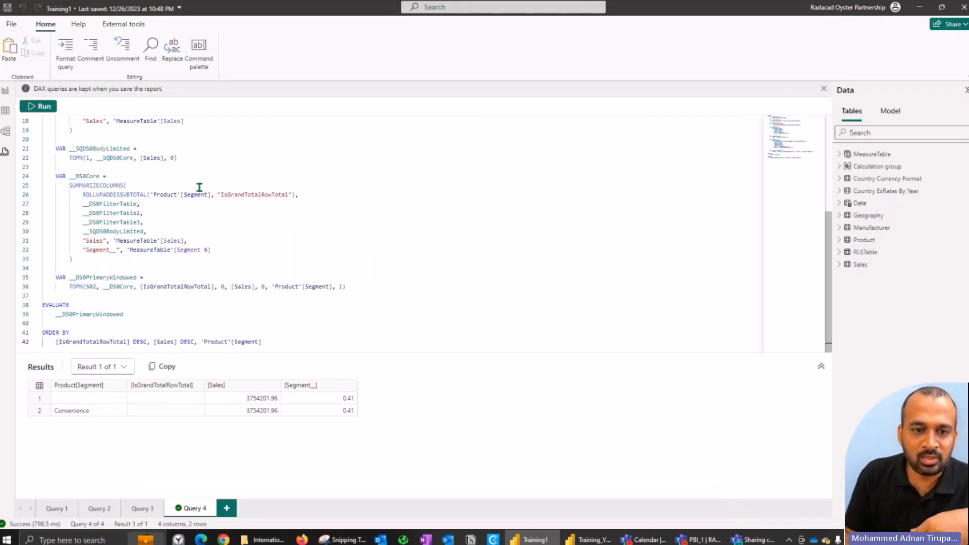
# Step: Examine the generated query's filter table variables for Year, Country and Manufacturer (groups)
pyautogui.scroll(6, 193, 211)
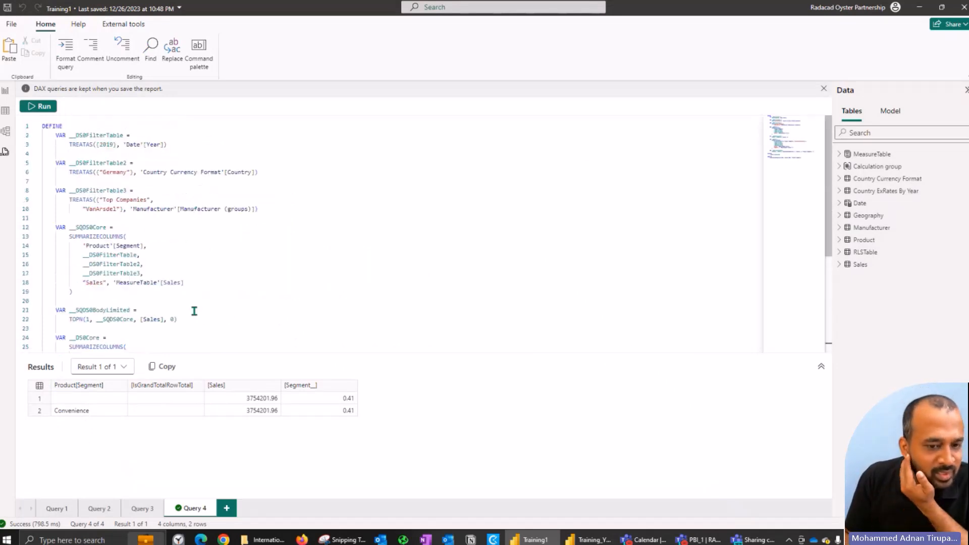
pyautogui.scroll(-6, 164, 188)
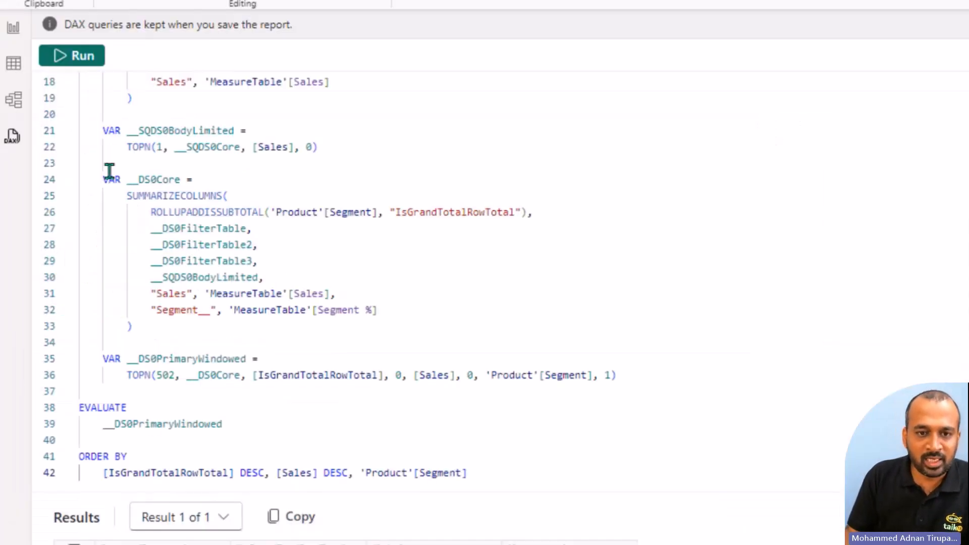
pyautogui.scroll(6, 110, 170)
pyautogui.moveTo(171, 123); pyautogui.dragTo(328, 151)
pyautogui.moveTo(178, 186); pyautogui.dragTo(272, 205)
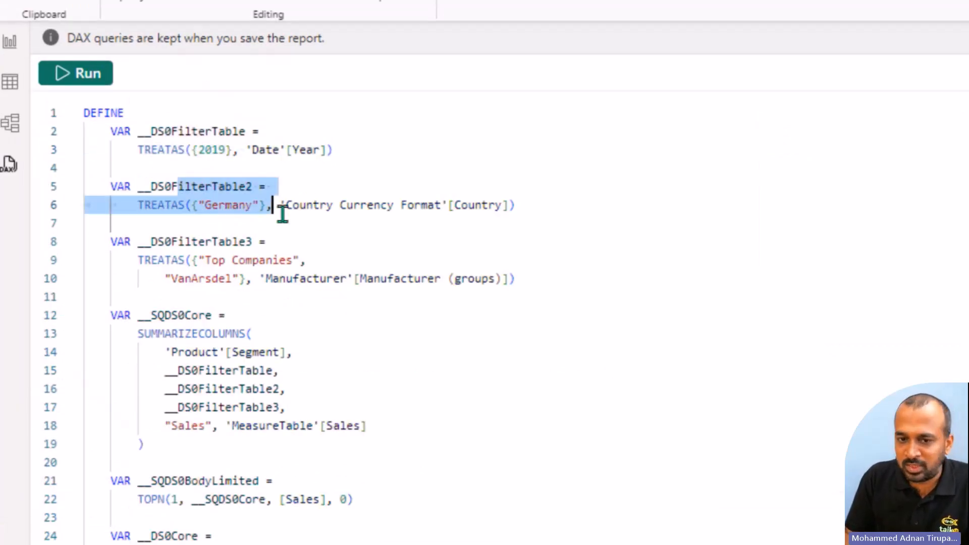
pyautogui.hotkey('shift', 'End')
pyautogui.scroll(-1, 286, 222)
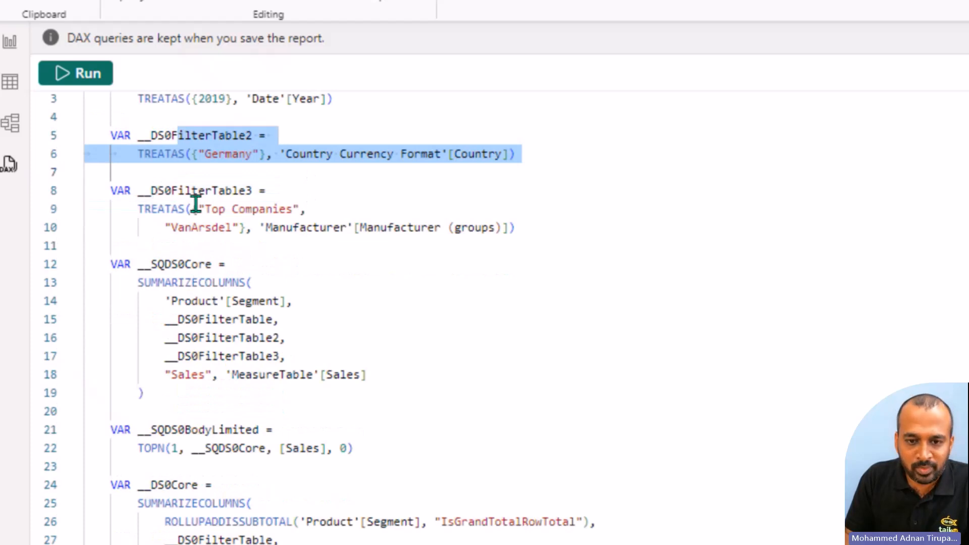
pyautogui.moveTo(157, 189); pyautogui.dragTo(346, 241)
# Step: Examine the query's __SQDS0Core, __SQDS0BodyLimited and __DS0Core variables with their SUMMARIZECOLUMNS and TOPN expressions
pyautogui.scroll(-2, 388, 234)
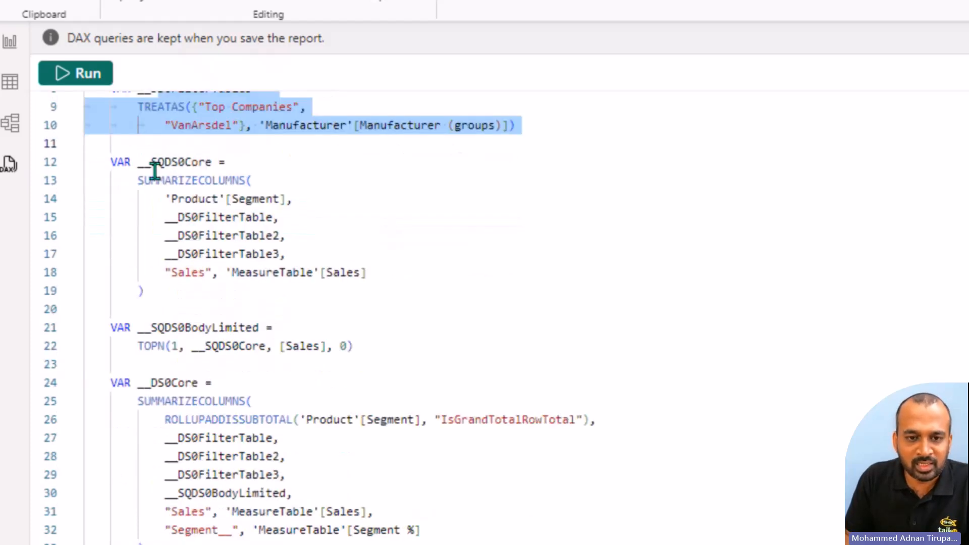
pyautogui.moveTo(178, 180); pyautogui.dragTo(298, 272)
pyautogui.scroll(-2, 298, 272)
pyautogui.moveTo(161, 214); pyautogui.dragTo(316, 253)
pyautogui.scroll(-1, 224, 256)
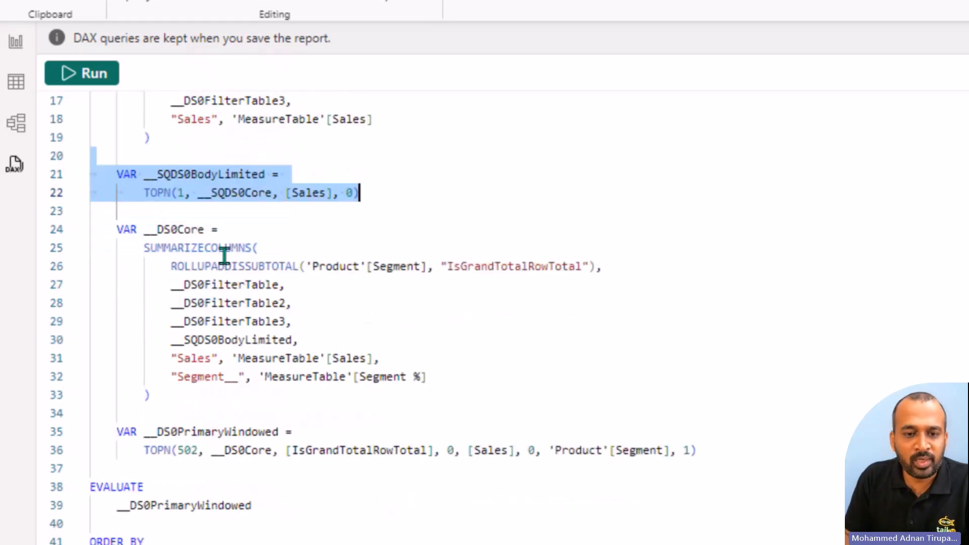
pyautogui.moveTo(169, 214); pyautogui.dragTo(255, 376)
pyautogui.scroll(-1, 257, 371)
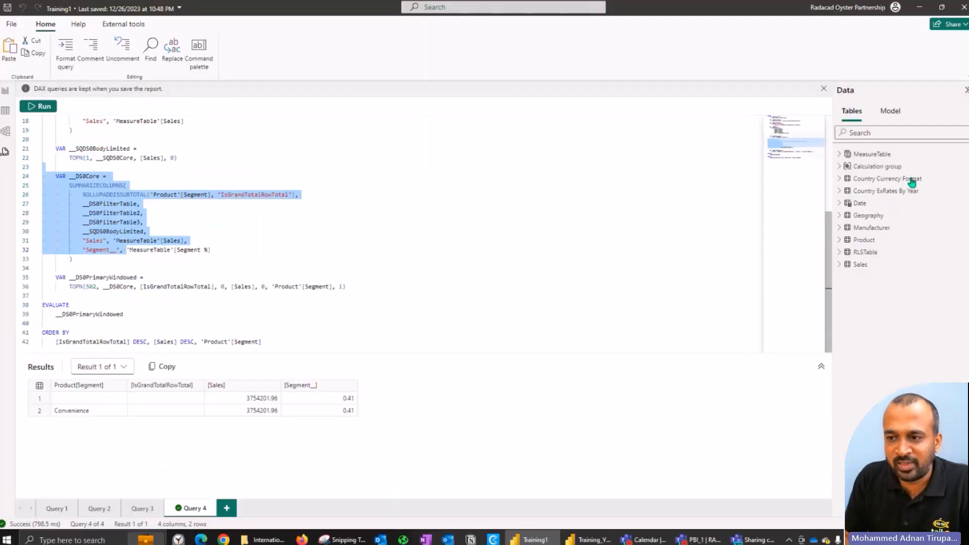
# Step: Find the Top Segment measure in MeasureTable and examine its DAX formula in the report view
pyautogui.click(839, 154)
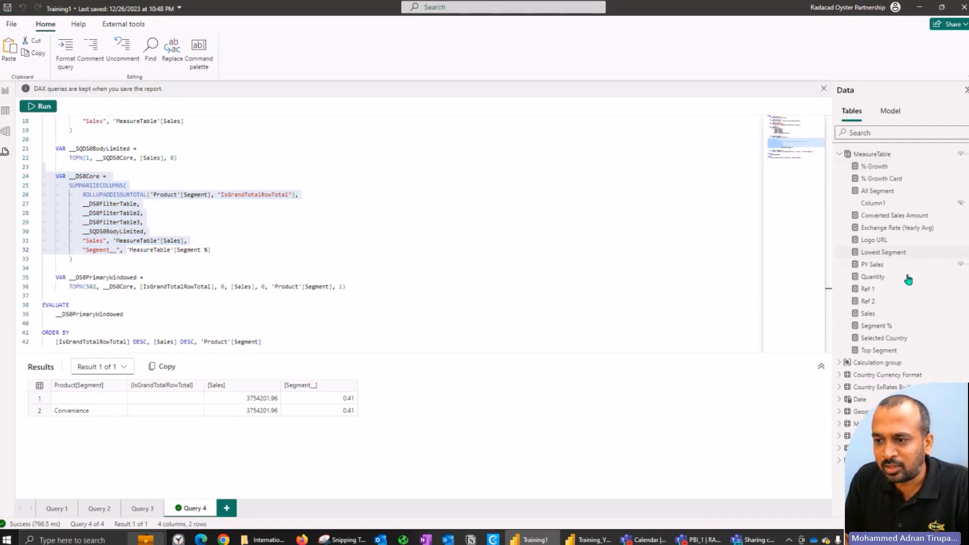
pyautogui.click(887, 354)
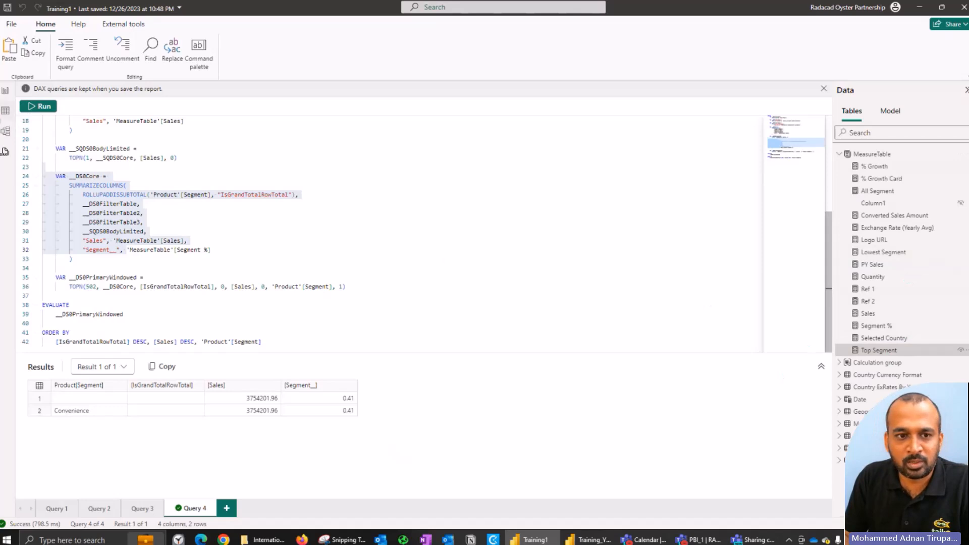
pyautogui.click(4, 125)
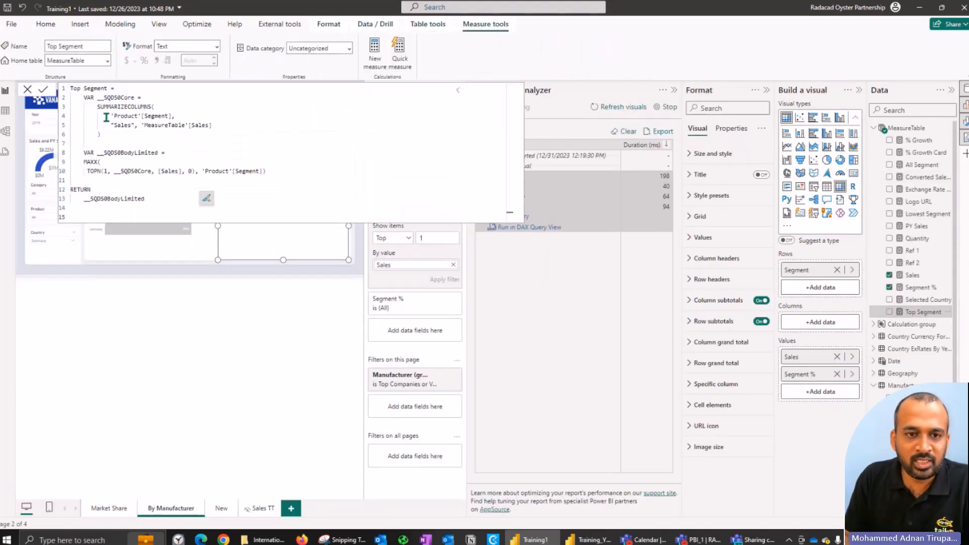
pyautogui.scroll(4, 103, 109)
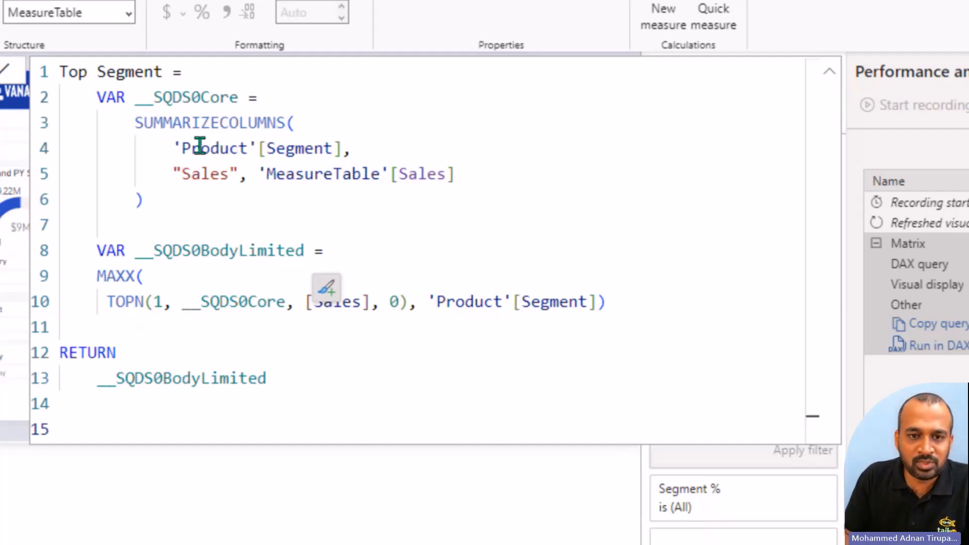
# Step: Examine the Top Segment measure's __SQDS0Core variable, which summarizes 'Product'[Segment] with the Sales measure through SUMMARIZECOLUMNS
pyautogui.moveTo(174, 148); pyautogui.dragTo(357, 148)
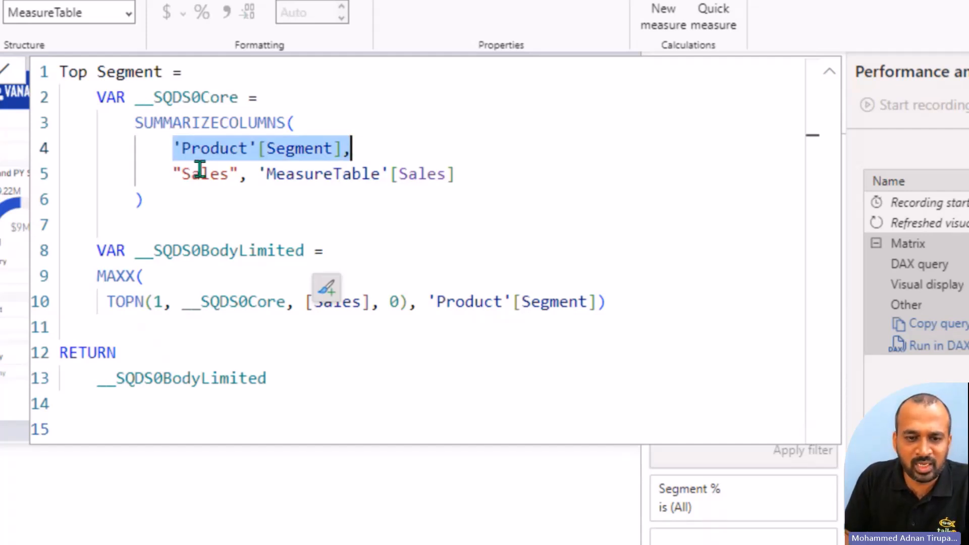
pyautogui.doubleClick(191, 169)
pyautogui.click(276, 174)
pyautogui.moveTo(287, 175); pyautogui.dragTo(500, 175)
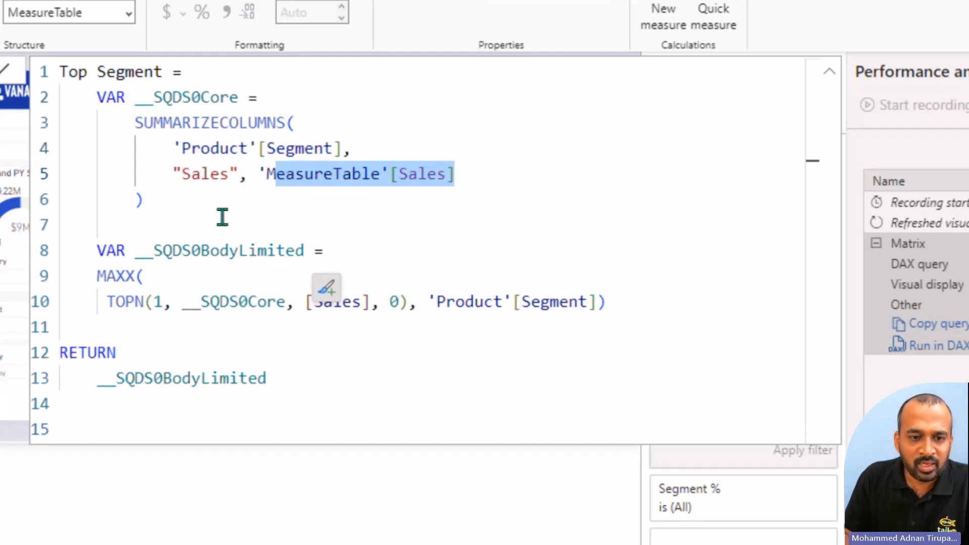
pyautogui.doubleClick(192, 99)
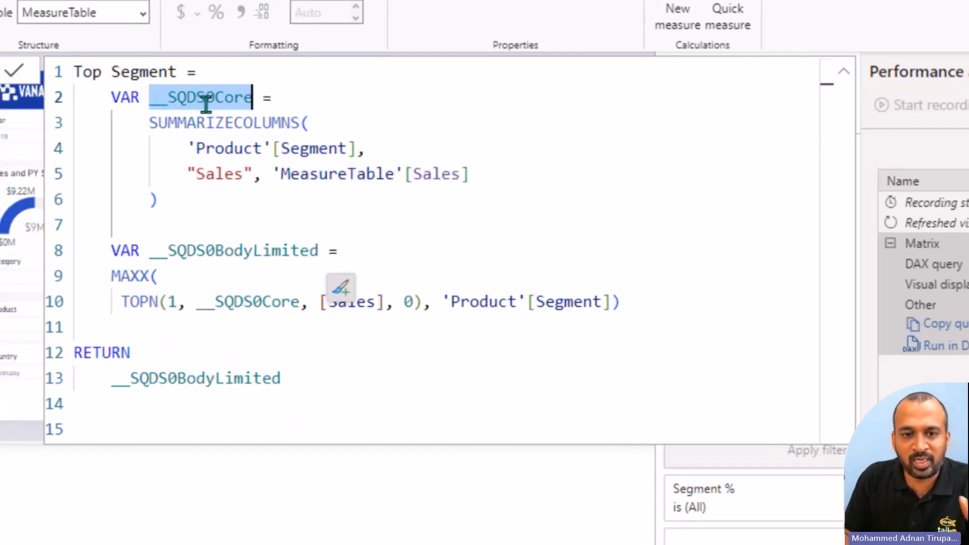
# Step: Examine the __SQDS0BodyLimited variable's MAXX and TOPN arguments and the RETURN line, and leave the Top Segment formula without changes
pyautogui.doubleClick(188, 253)
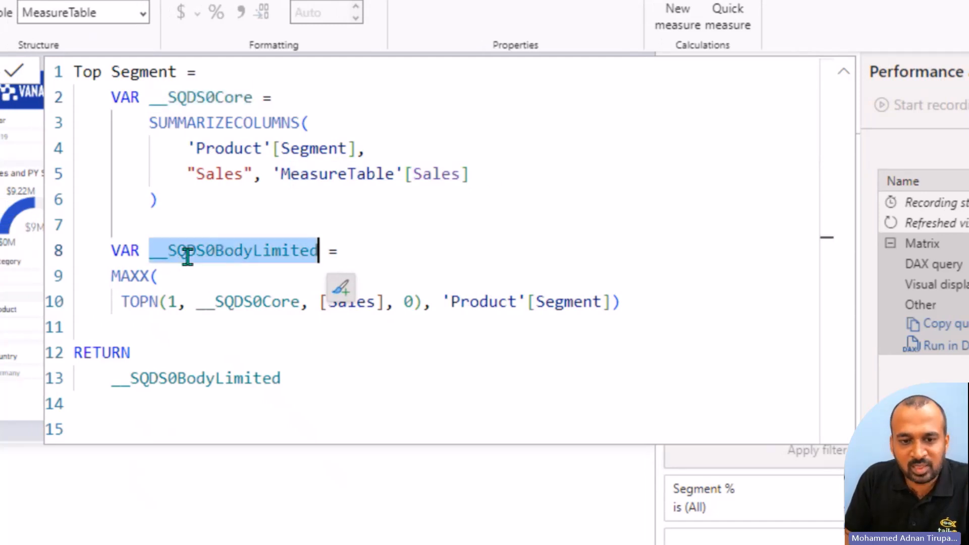
pyautogui.click(123, 301)
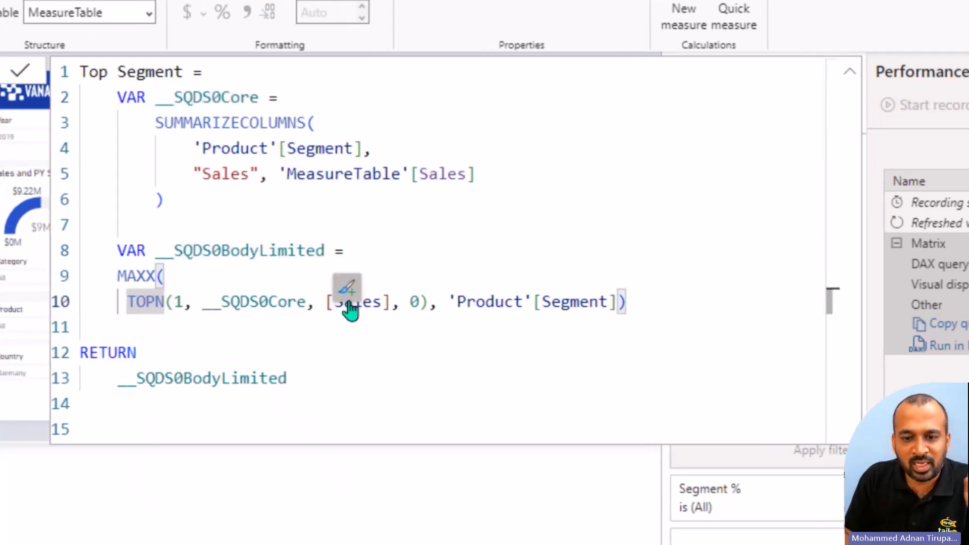
pyautogui.click(419, 302)
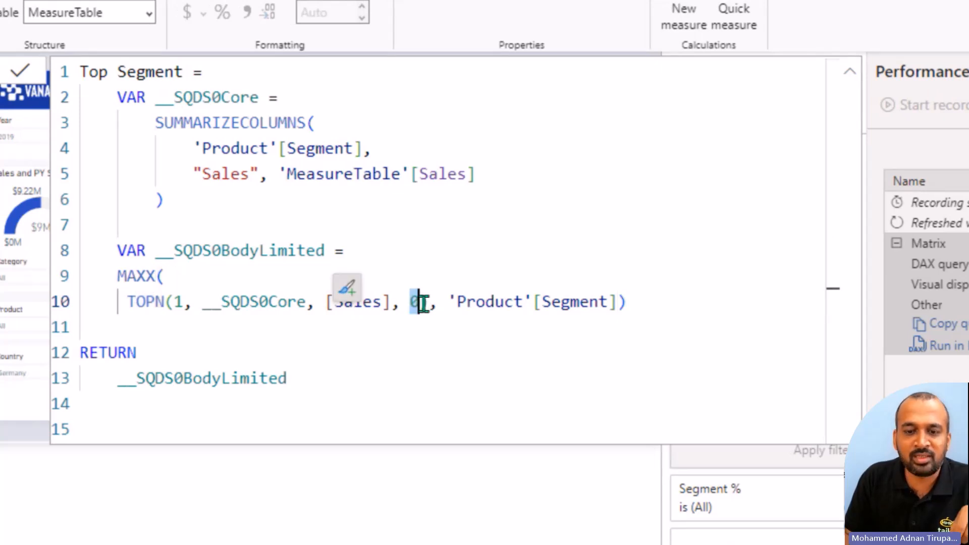
pyautogui.doubleClick(368, 301)
pyautogui.moveTo(465, 301); pyautogui.dragTo(647, 297)
pyautogui.moveTo(118, 276); pyautogui.dragTo(170, 275)
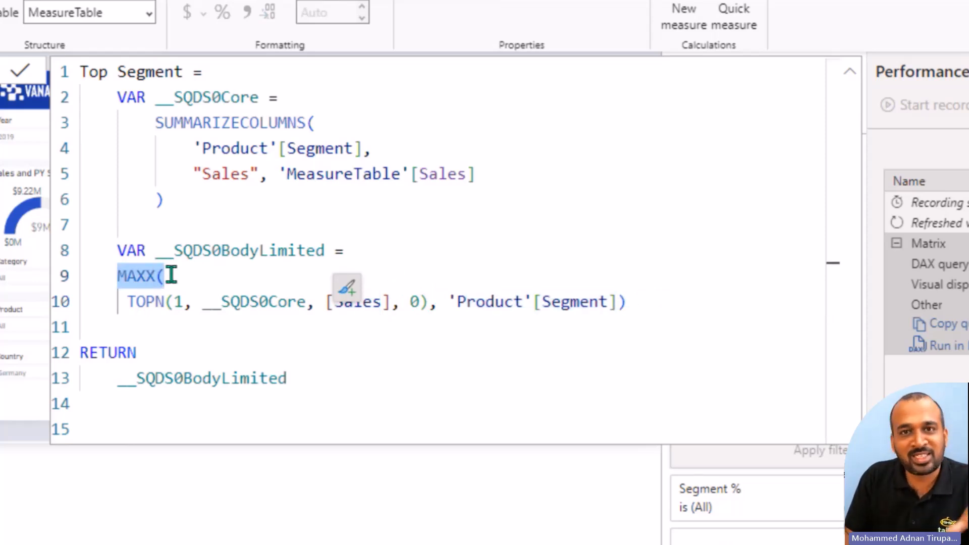
pyautogui.doubleClick(240, 250)
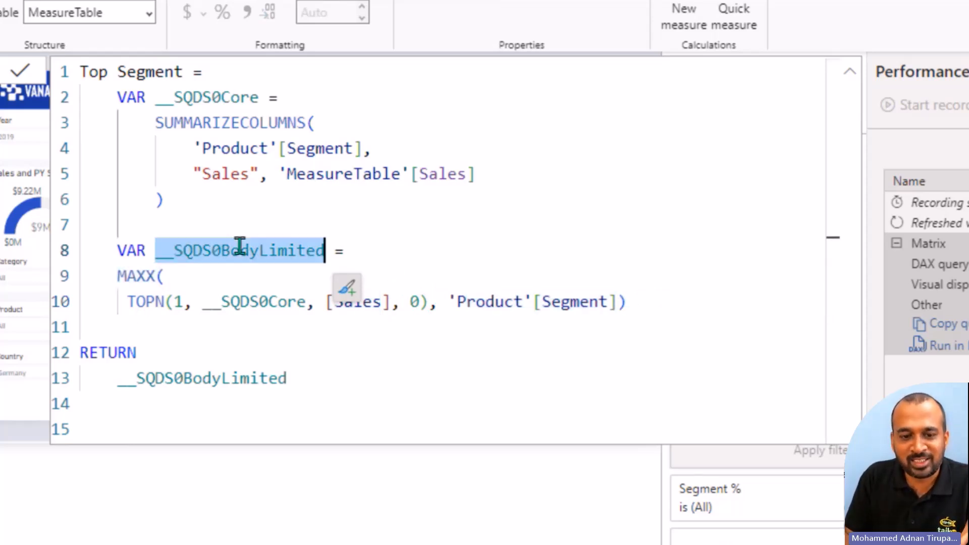
pyautogui.click(173, 378)
pyautogui.doubleClick(174, 378)
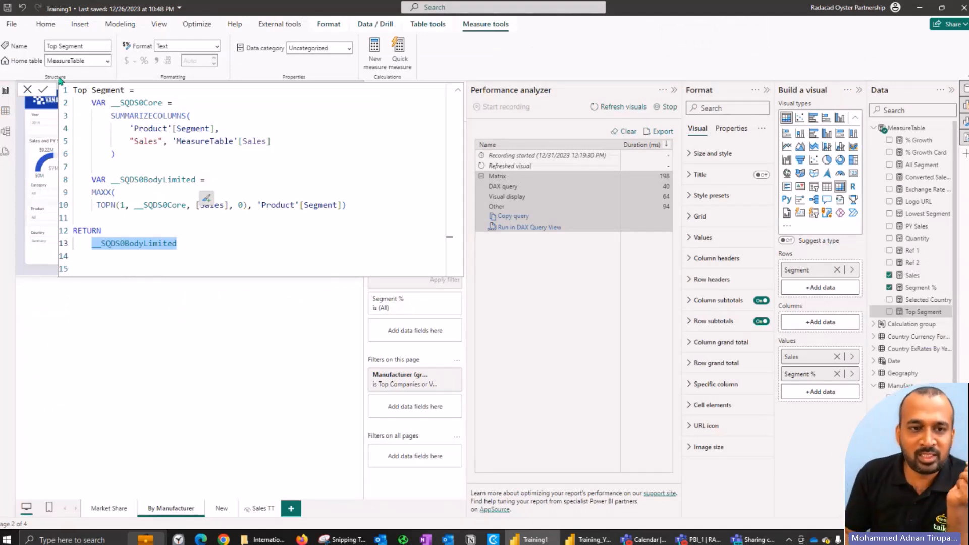
pyautogui.click(27, 90)
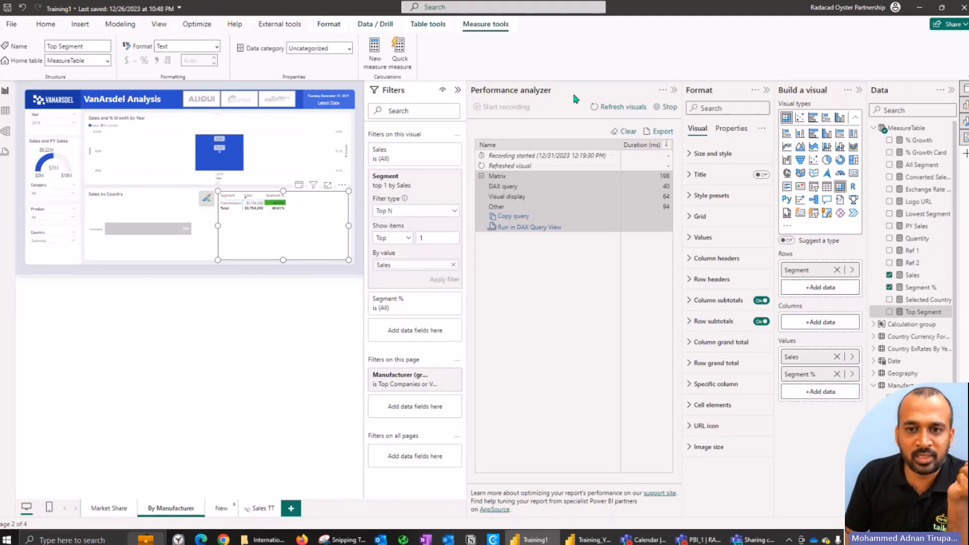
# Step: On the New page, hide the side panes to enlarge the canvas and test the Year slicer with 2017 and finally 2020
pyautogui.click(674, 89)
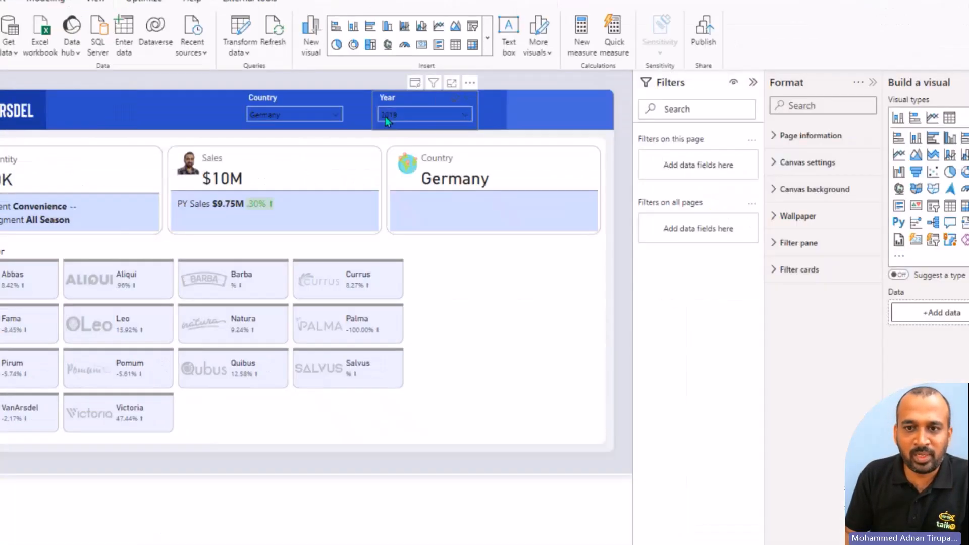
pyautogui.click(402, 117)
pyautogui.click(402, 117)
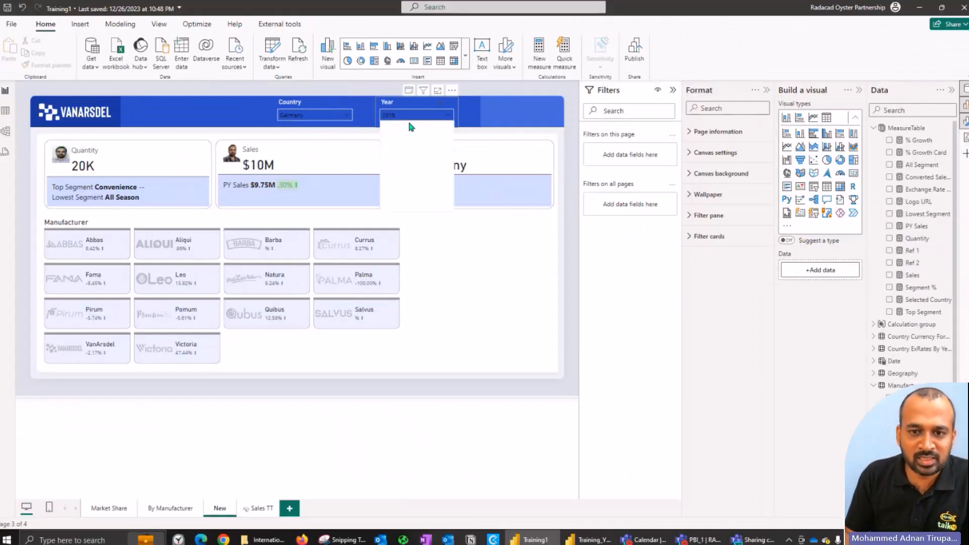
pyautogui.click(672, 90)
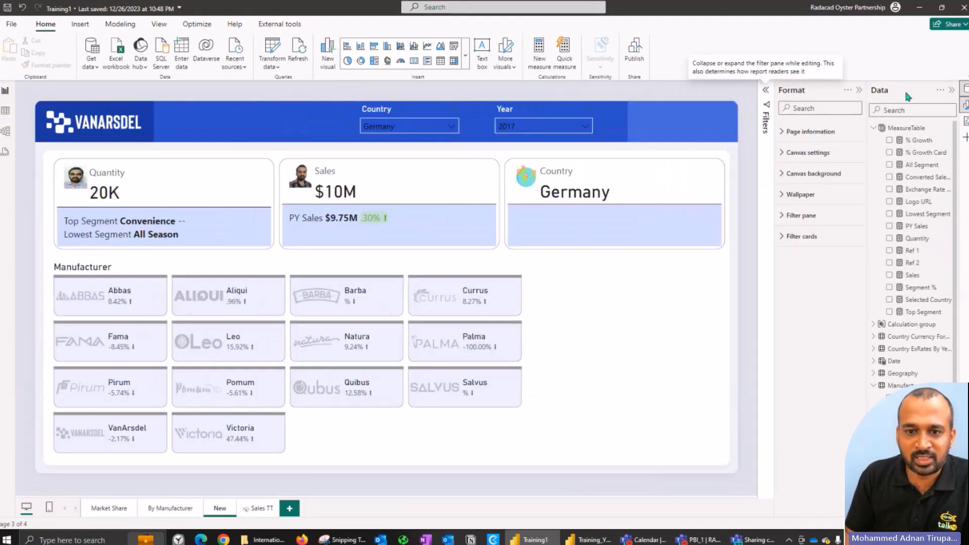
pyautogui.click(858, 90)
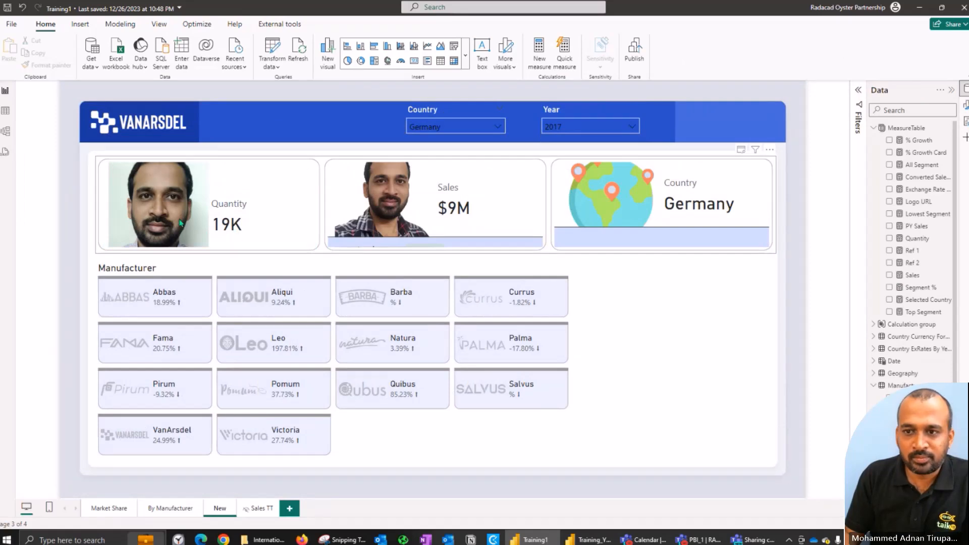
pyautogui.click(580, 126)
pyautogui.click(567, 244)
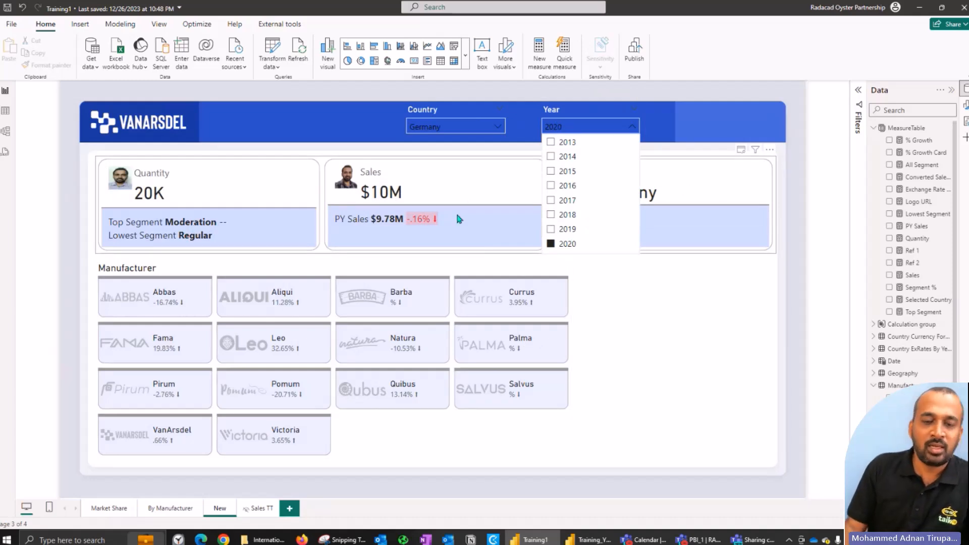
# Step: Examine the Lowest Segment measure's formula and the ASC order argument in its TOPN expression, leaving it without changes
pyautogui.click(919, 218)
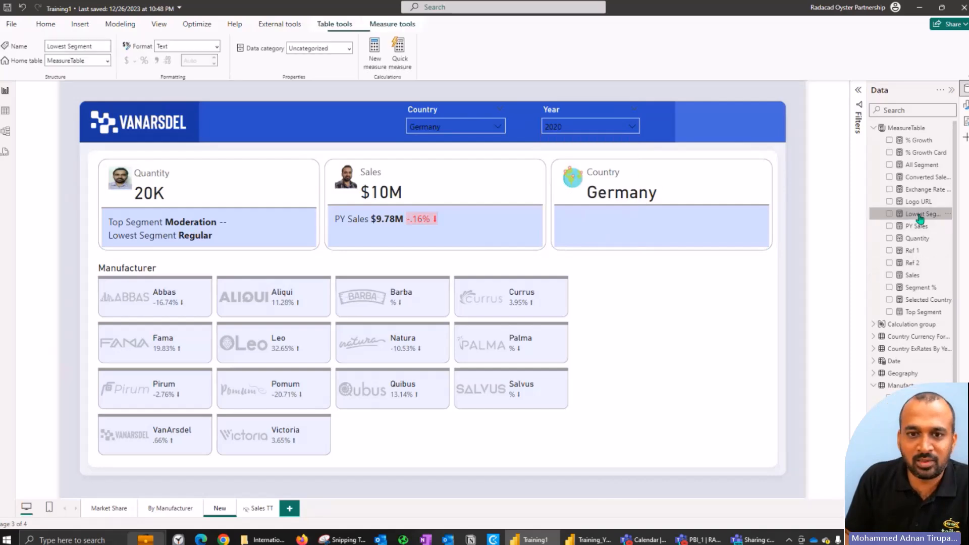
pyautogui.click(919, 216)
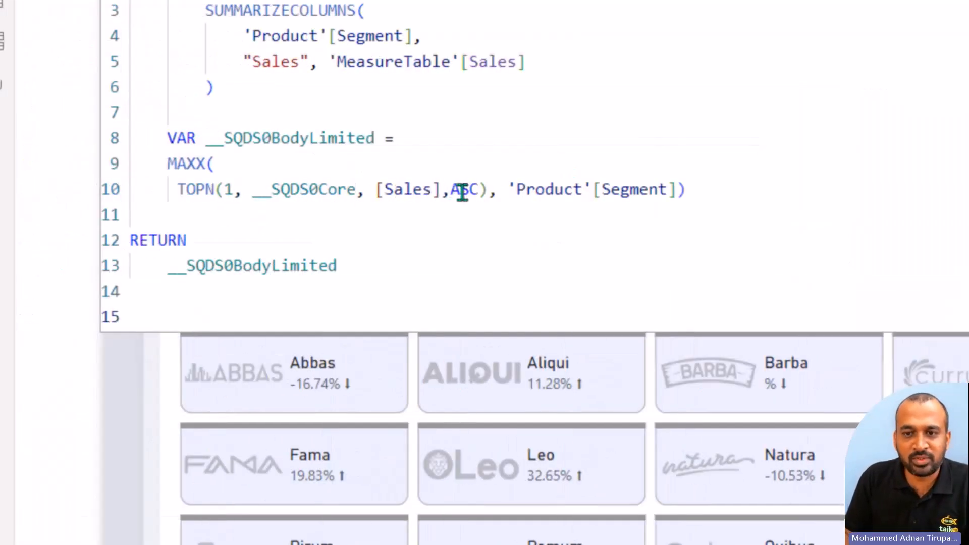
pyautogui.doubleClick(457, 190)
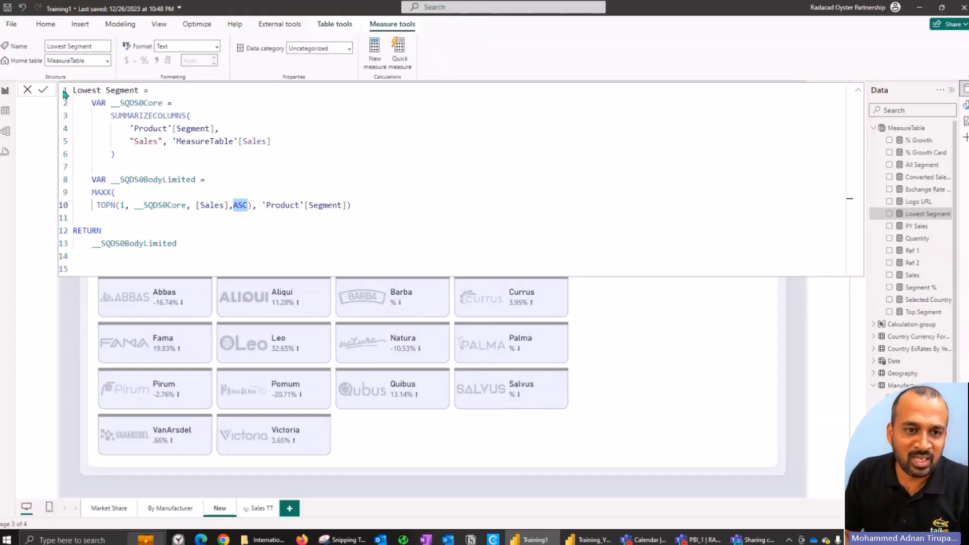
pyautogui.click(27, 89)
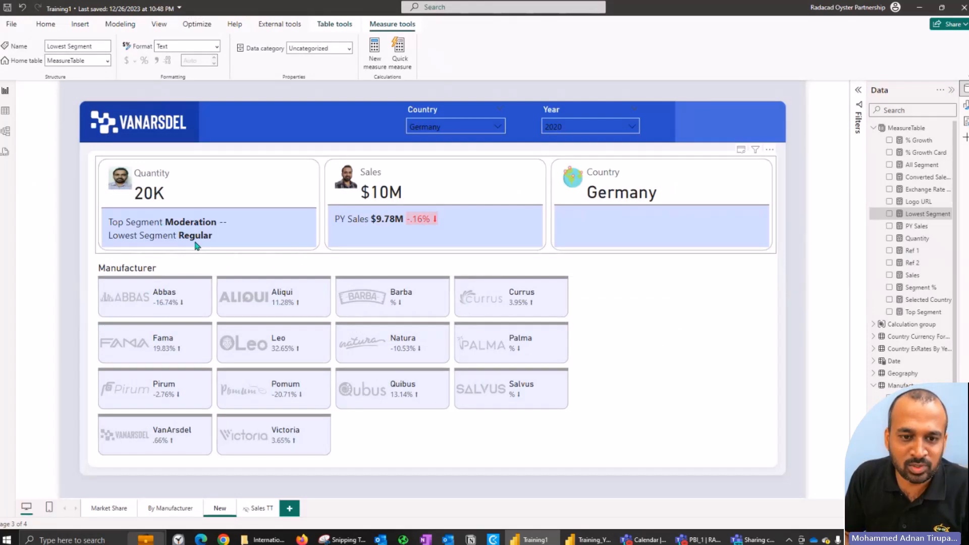